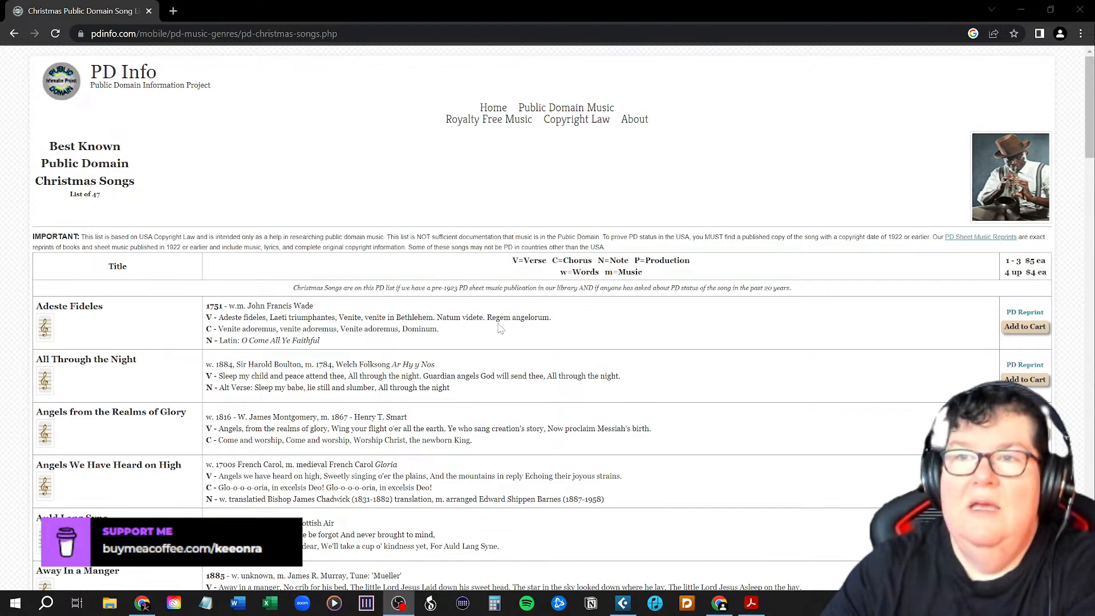
# Skim the full PD Info list of best-known public domain Christmas songs to the end and return to its beginning.
pyautogui.scroll(-5, 500, 329)
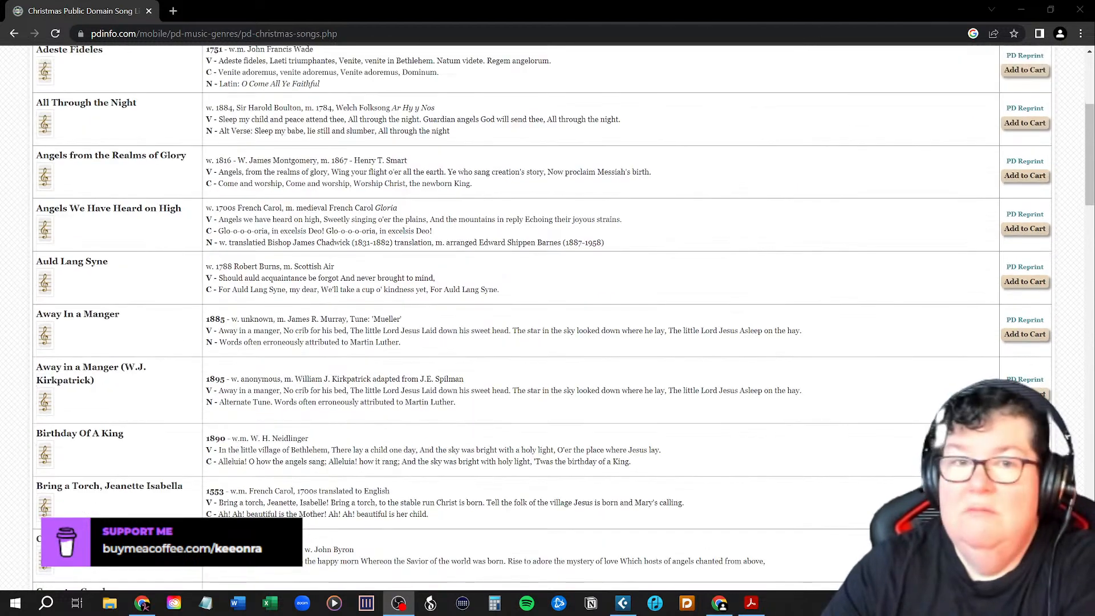
pyautogui.scroll(-3, 500, 329)
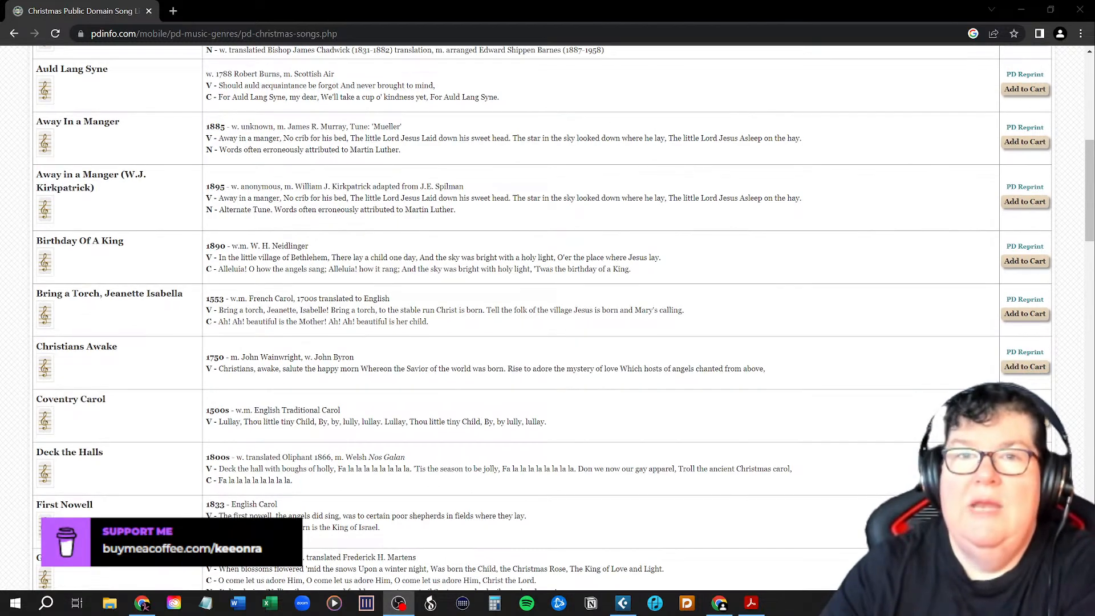
pyautogui.scroll(7, 500, 333)
pyautogui.scroll(-7, 501, 333)
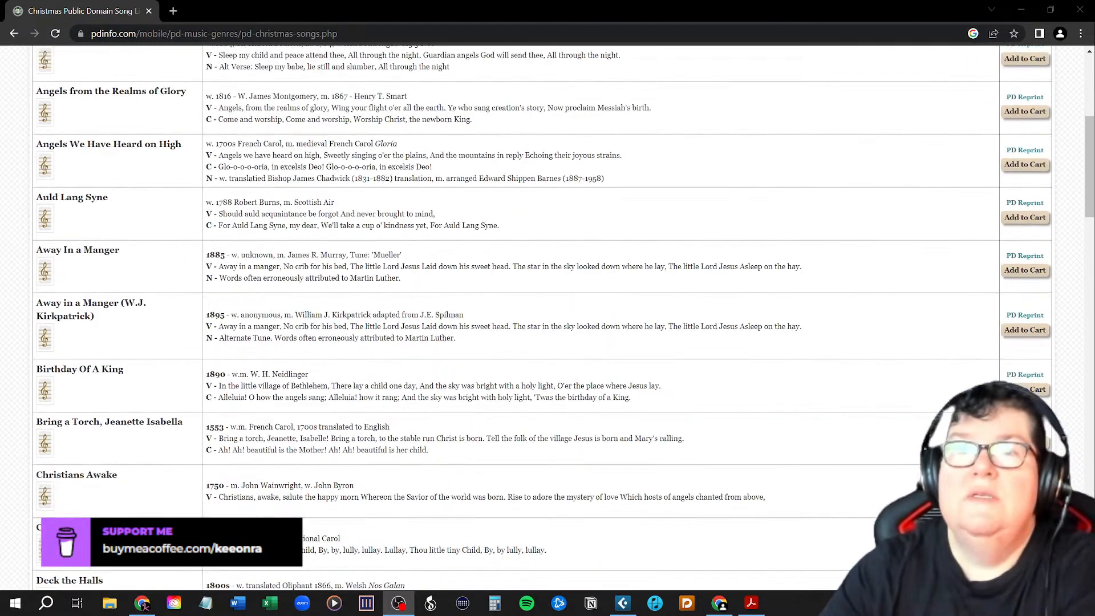
pyautogui.scroll(-13, 501, 333)
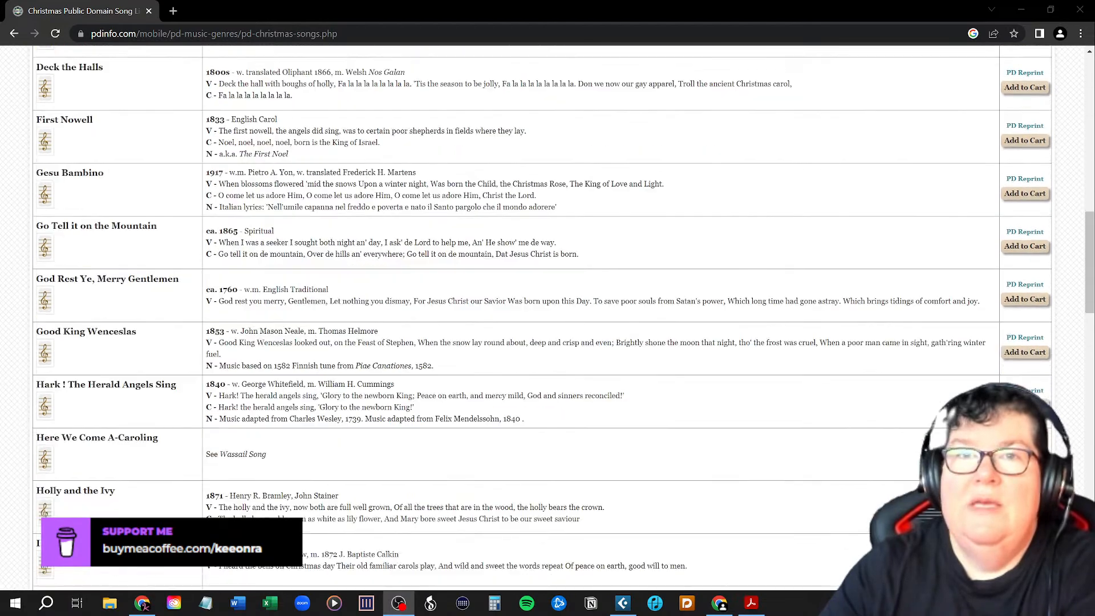
pyautogui.scroll(-5, 503, 333)
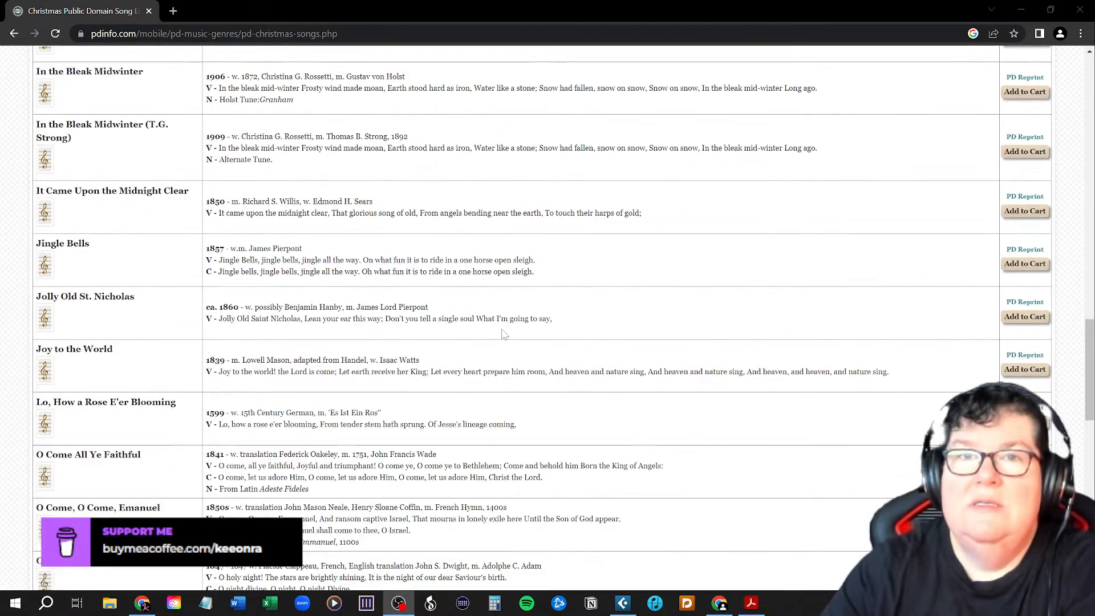
pyautogui.scroll(-7, 505, 334)
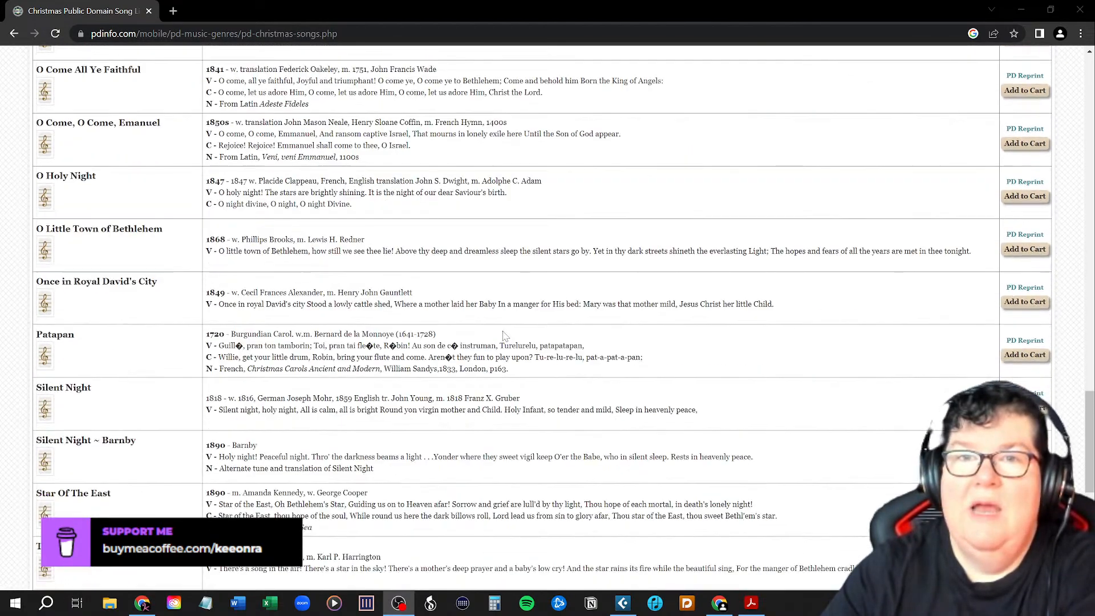
pyautogui.scroll(-9, 504, 336)
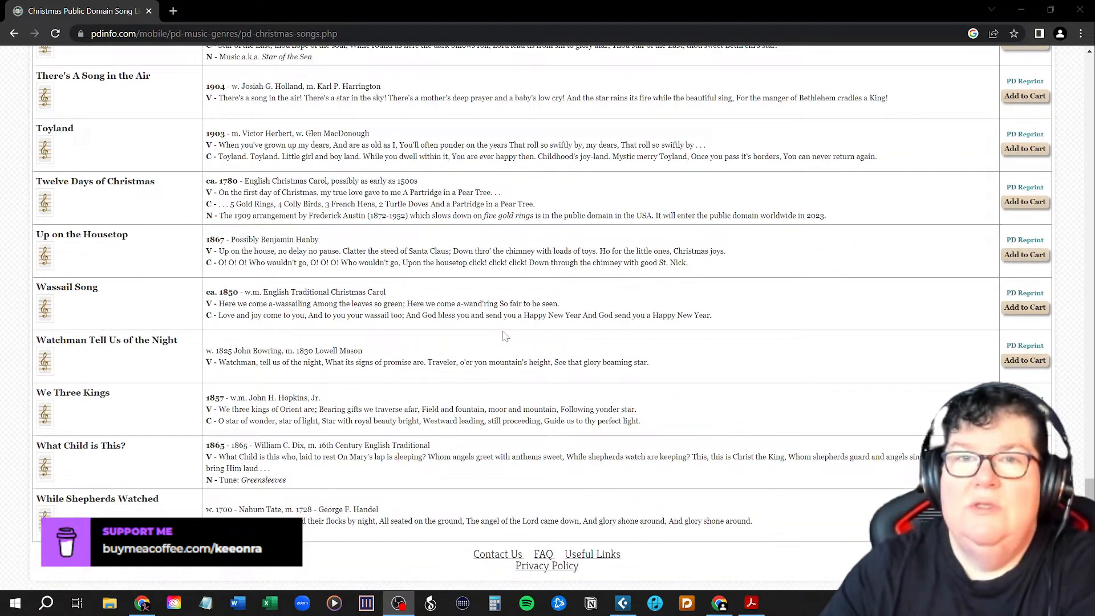
pyautogui.scroll(4, 599, 355)
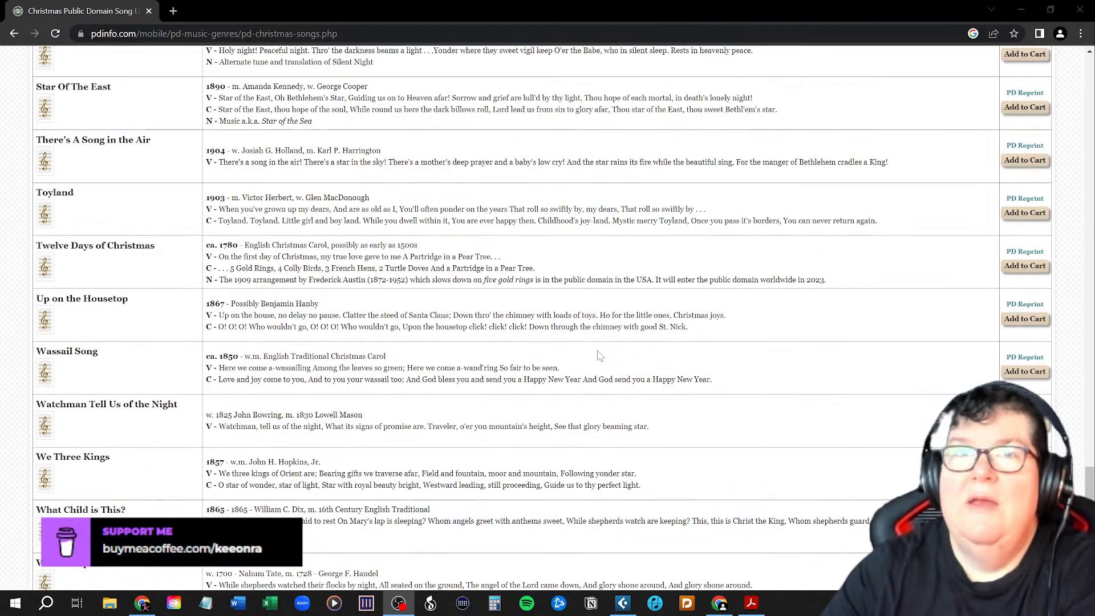
pyautogui.scroll(7, 599, 355)
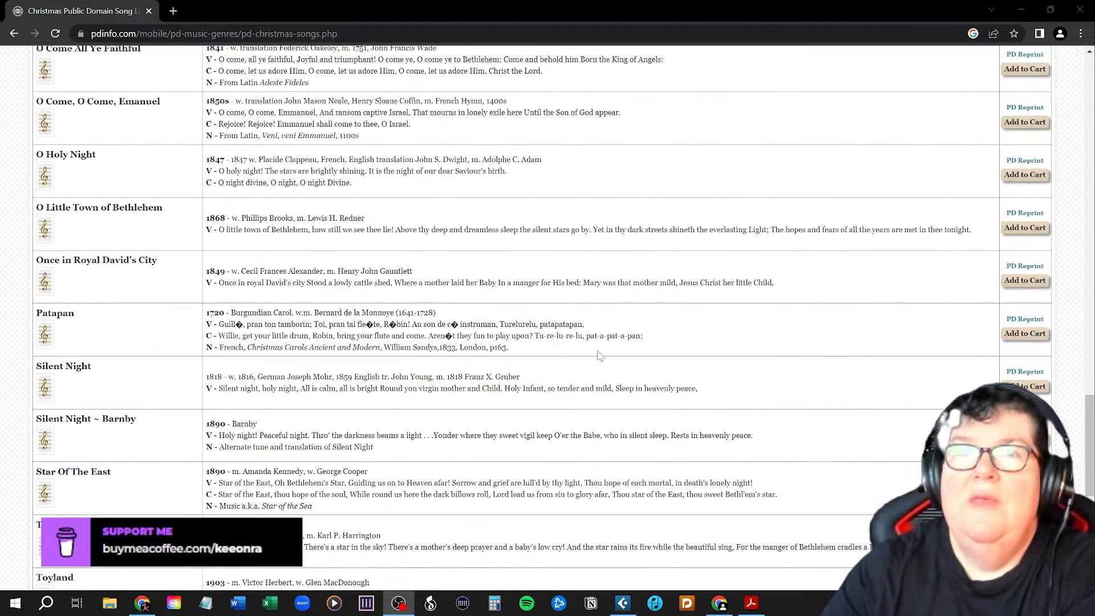
pyautogui.scroll(13, 599, 355)
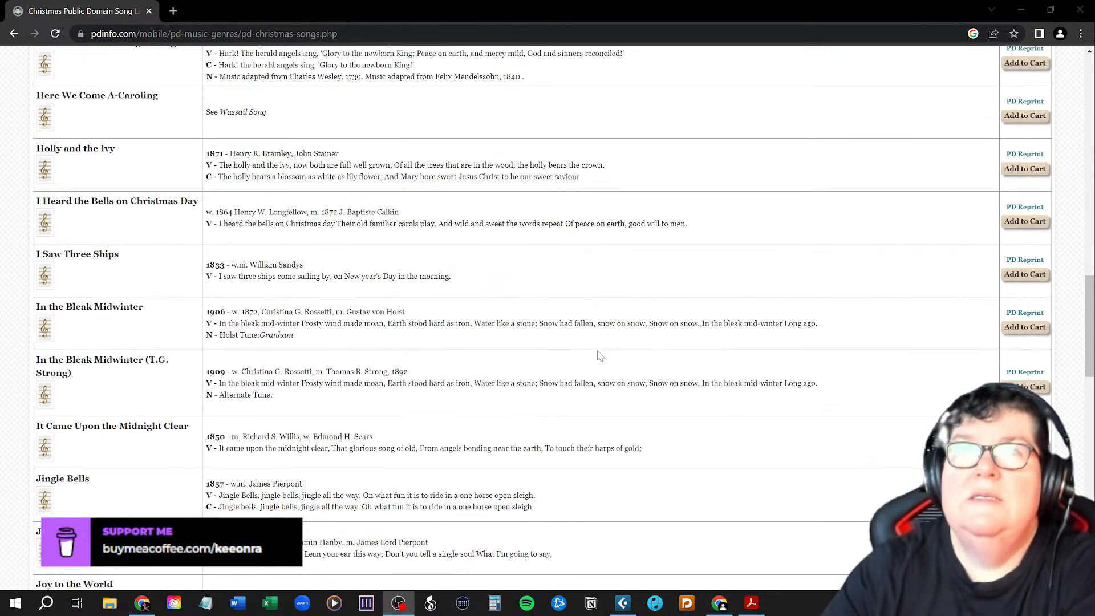
pyautogui.scroll(14, 599, 355)
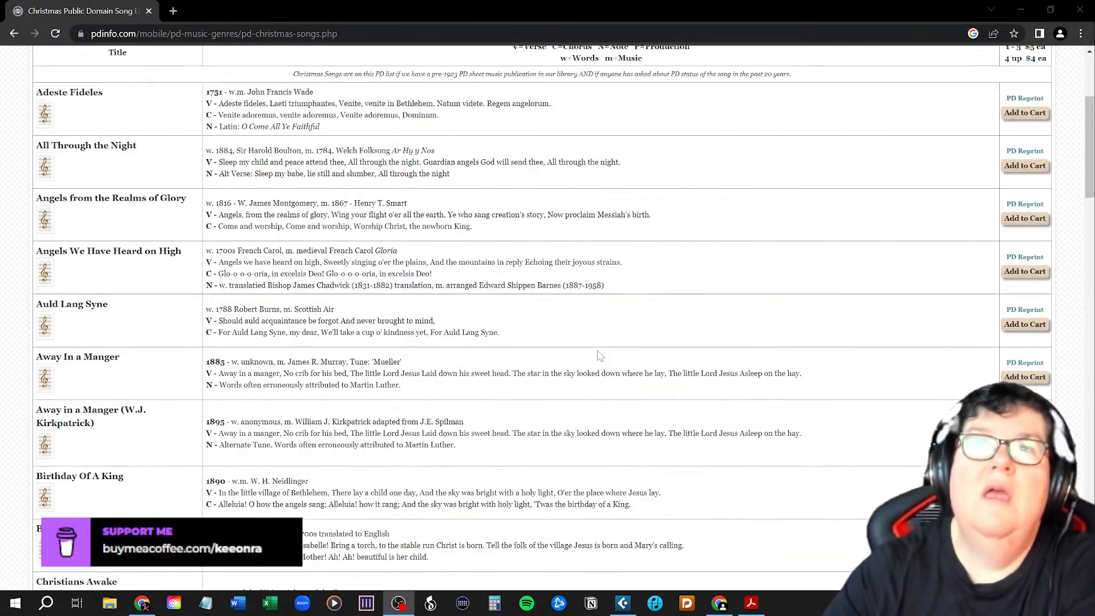
pyautogui.scroll(2, 599, 350)
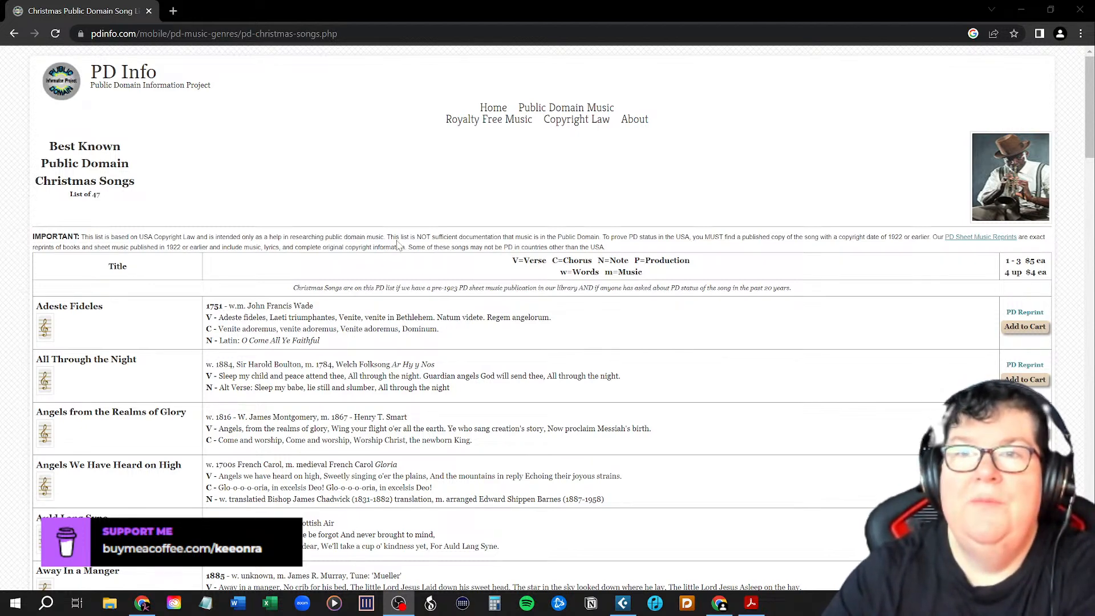
# Read the song titles, dates and credits from Adeste Fideles through Good King Wenceslas.
pyautogui.scroll(-1, 397, 244)
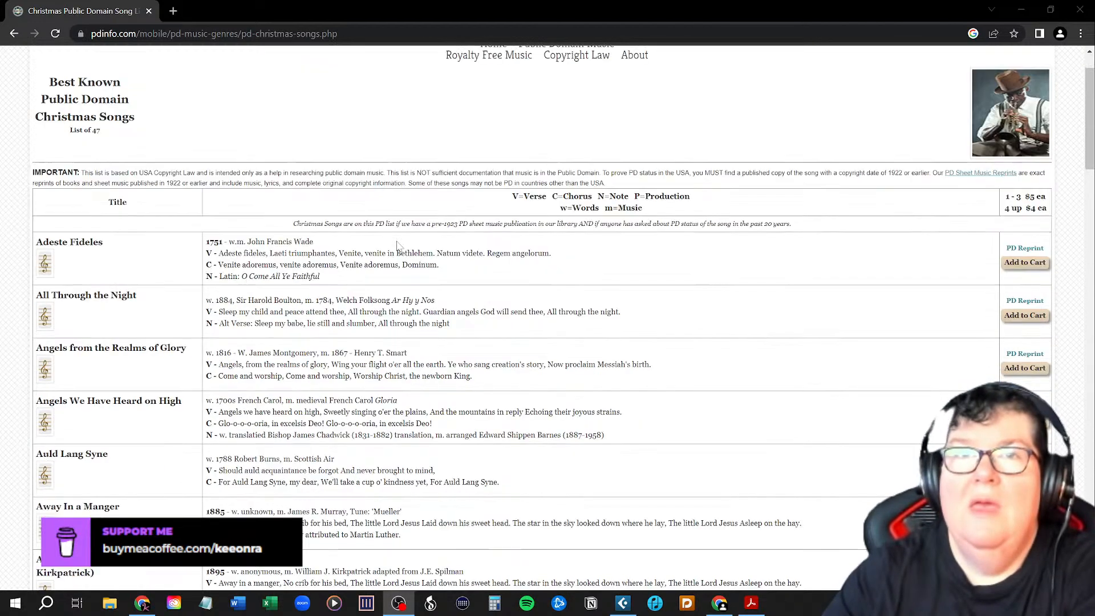
pyautogui.scroll(-1, 397, 244)
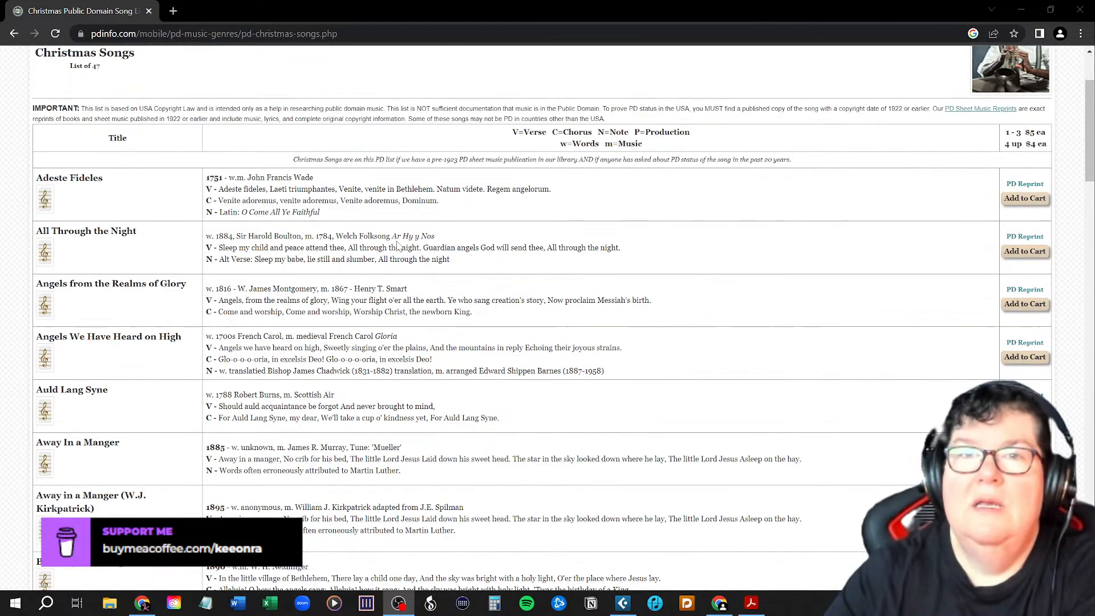
pyautogui.scroll(-3, 398, 245)
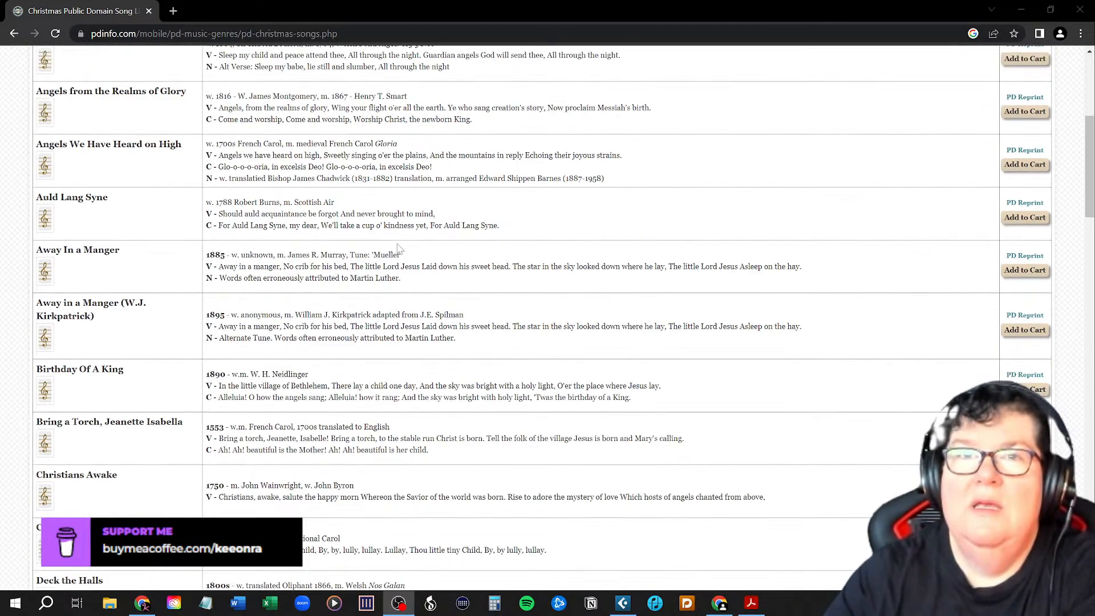
pyautogui.scroll(-2, 398, 247)
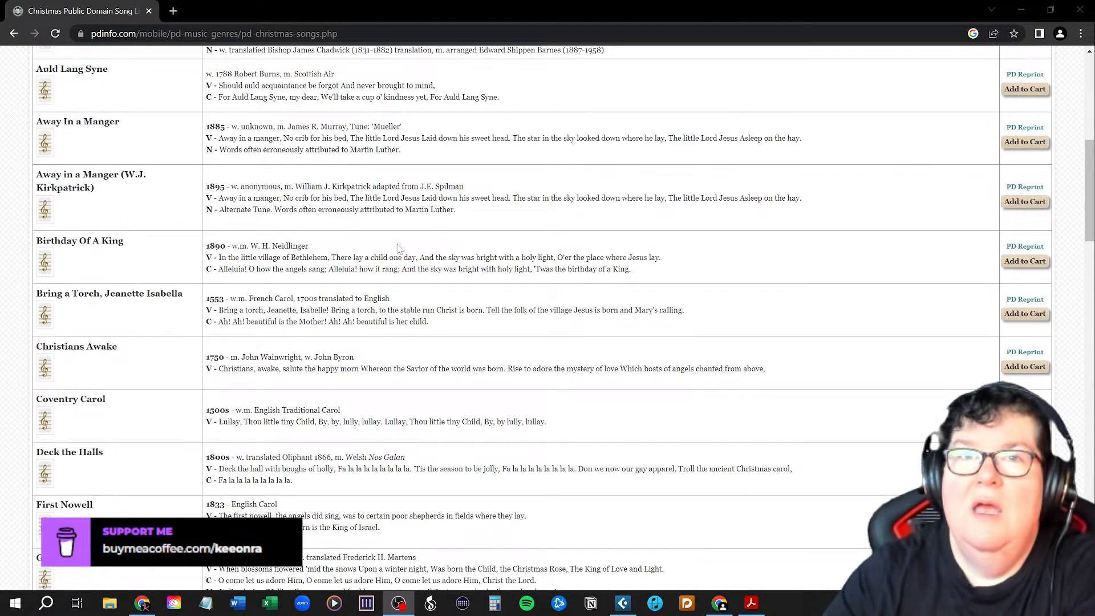
pyautogui.scroll(-1, 398, 248)
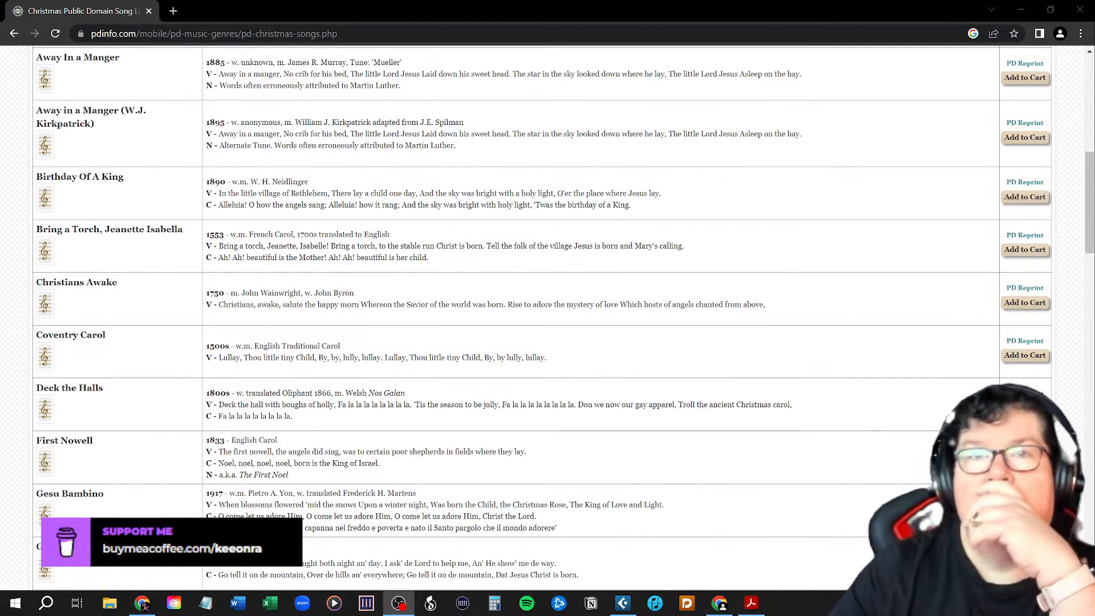
pyautogui.scroll(-1, 402, 256)
pyautogui.scroll(-2, 404, 260)
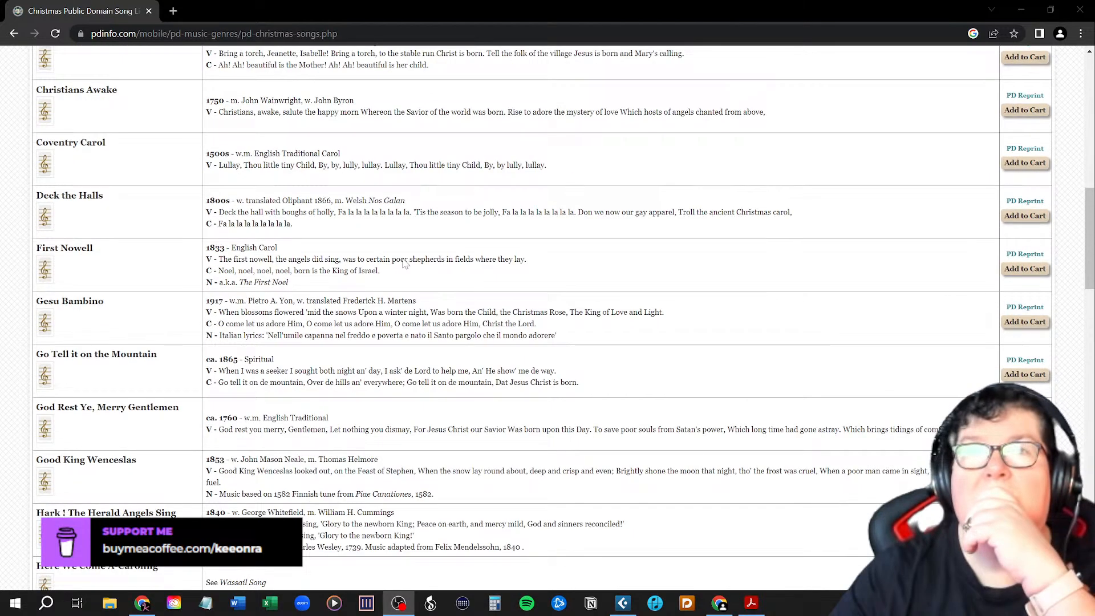
pyautogui.scroll(-1, 406, 263)
pyautogui.scroll(-2, 542, 320)
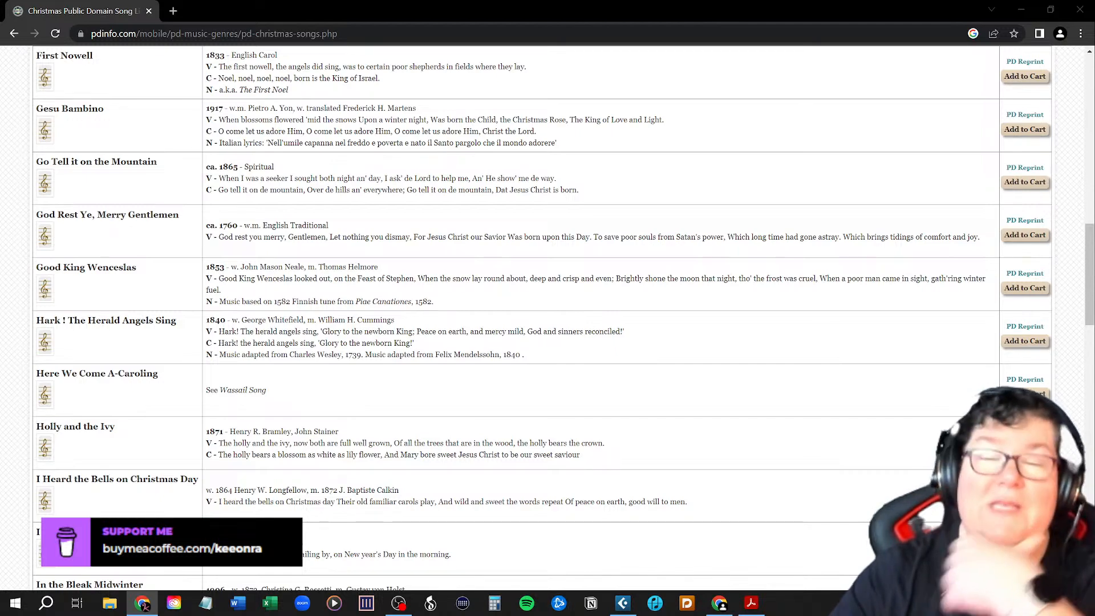
# Examine the song entries from Hark! The Herald Angels Sing through O Come All Ye Faithful, including Jingle Bells and Jolly Old St. Nicholas.
pyautogui.scroll(-3, 547, 320)
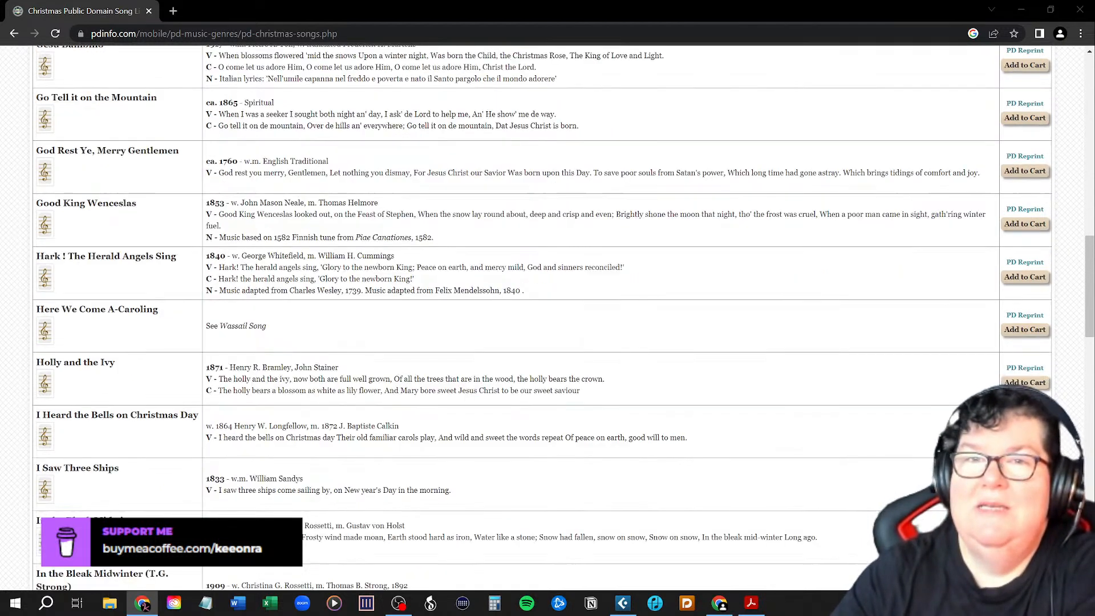
pyautogui.scroll(-2, 547, 320)
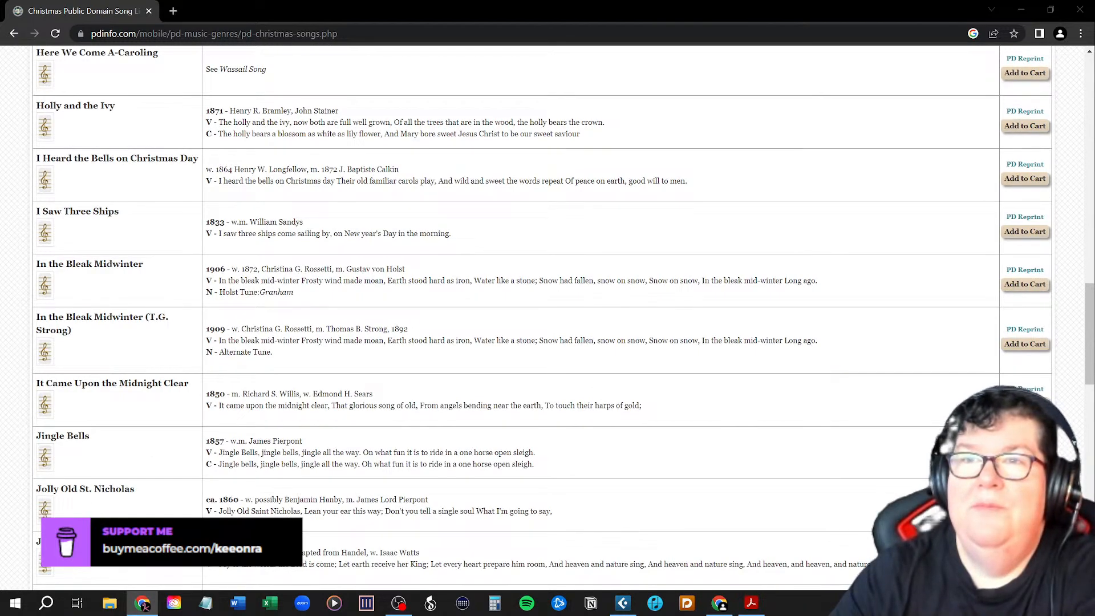
pyautogui.scroll(-1, 548, 319)
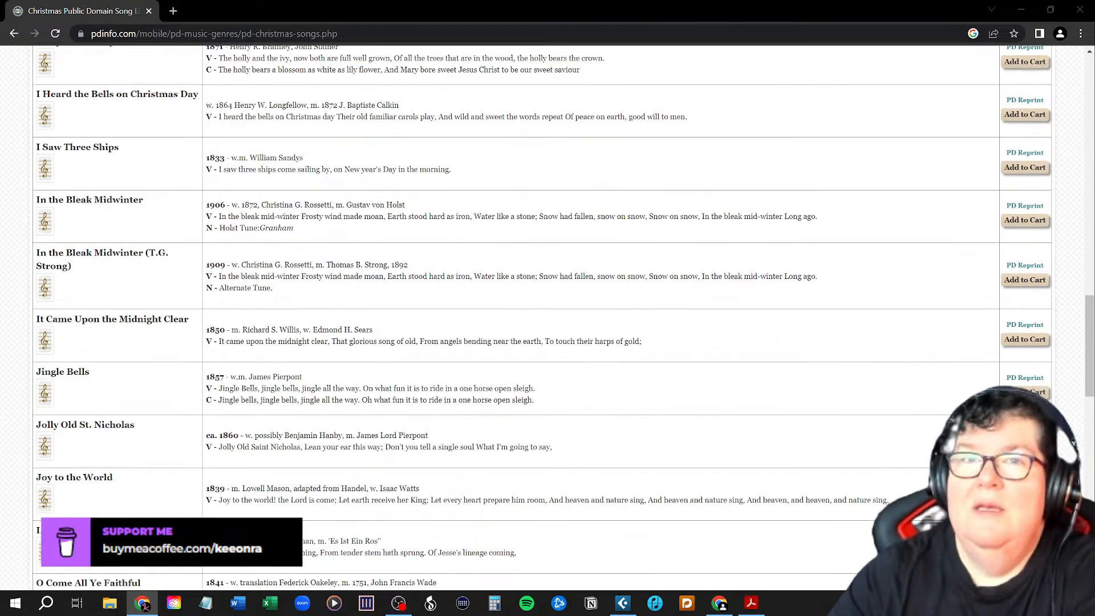
pyautogui.scroll(-1, 548, 320)
pyautogui.scroll(-1, 290, 309)
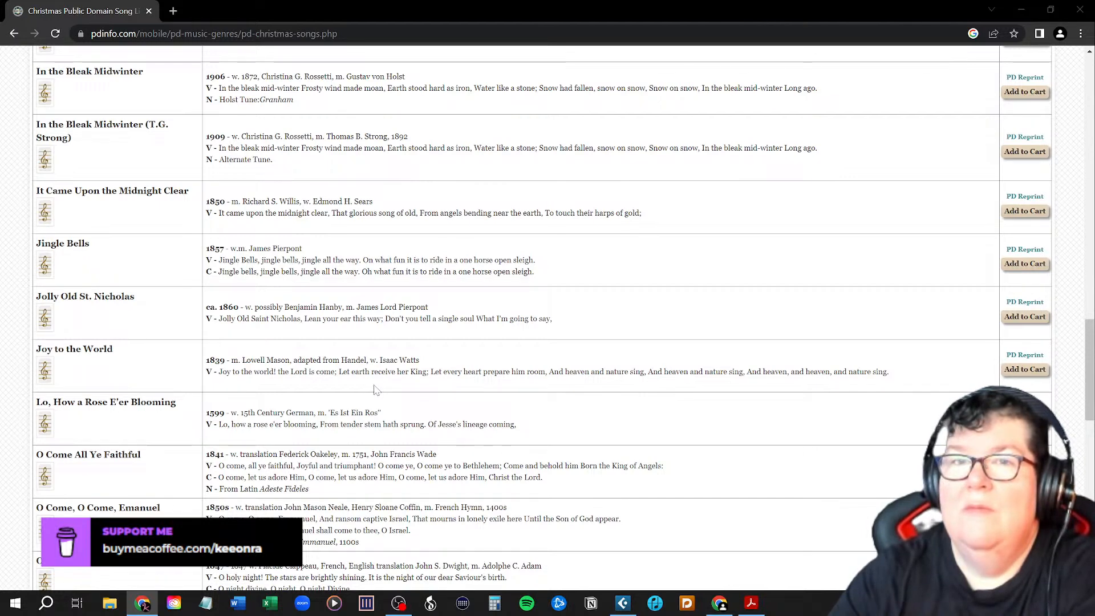
pyautogui.scroll(-2, 376, 389)
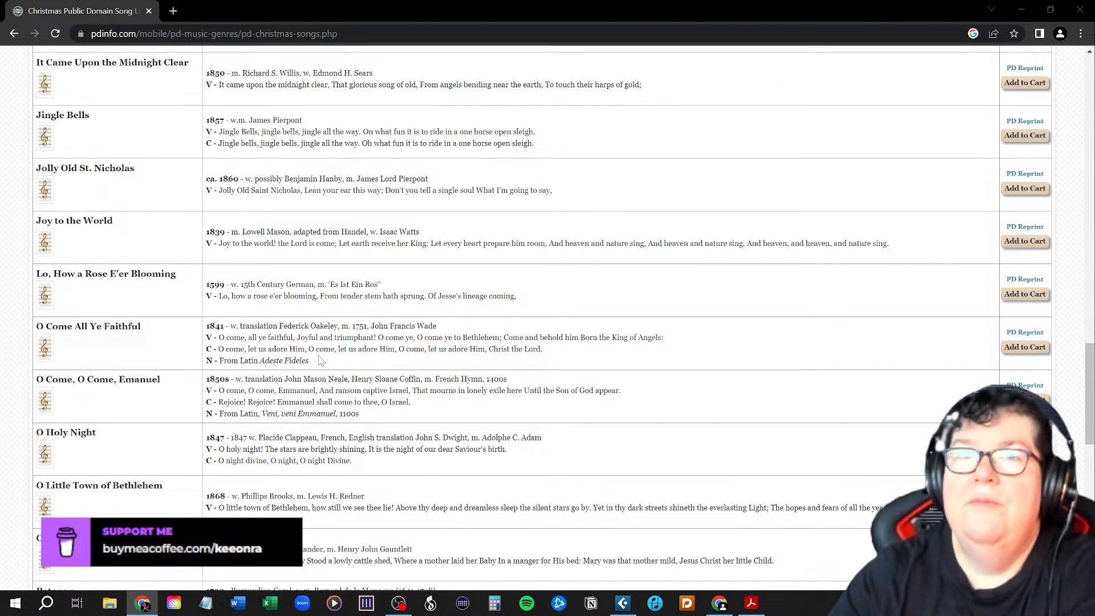
pyautogui.scroll(2, 321, 361)
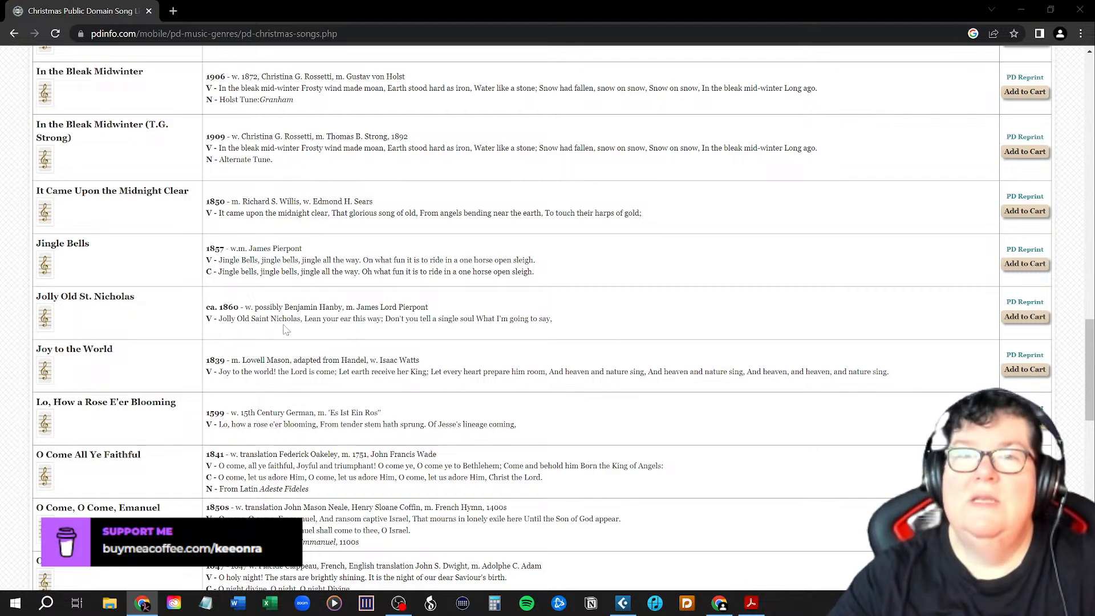
pyautogui.scroll(-2, 285, 330)
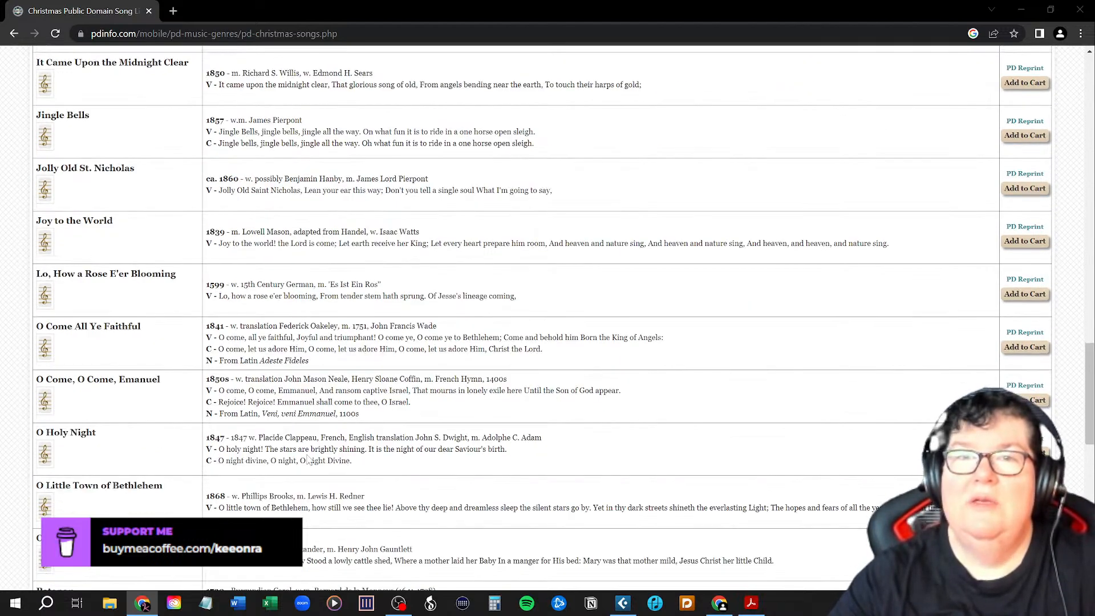
# Examine the remaining song entries from O Come, O Come, Emanuel through While Shepherds Watched.
pyautogui.scroll(-2, 311, 442)
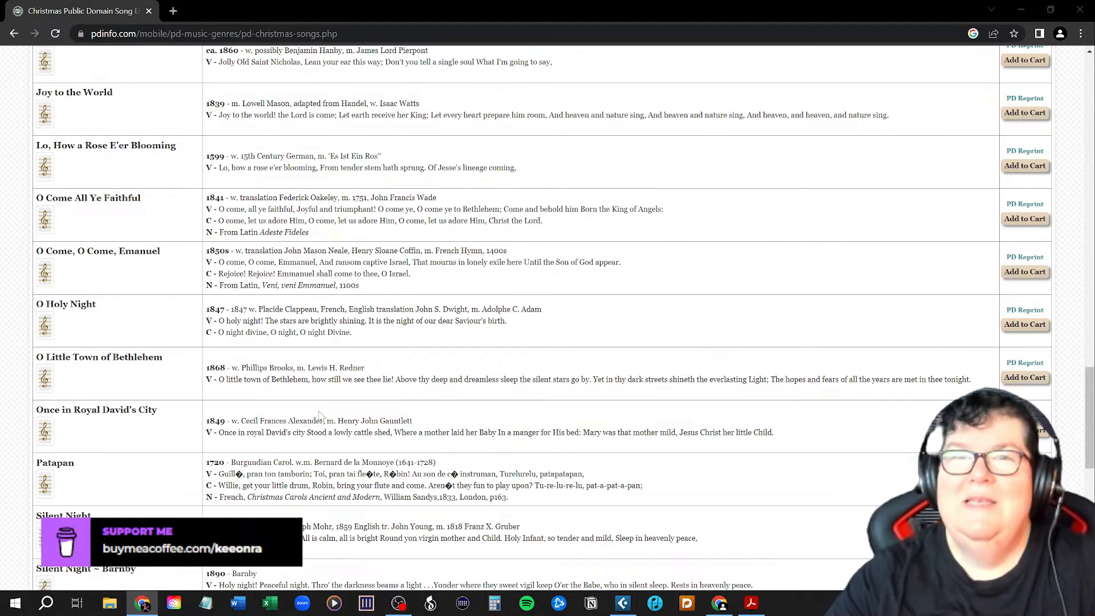
pyautogui.scroll(-2, 323, 416)
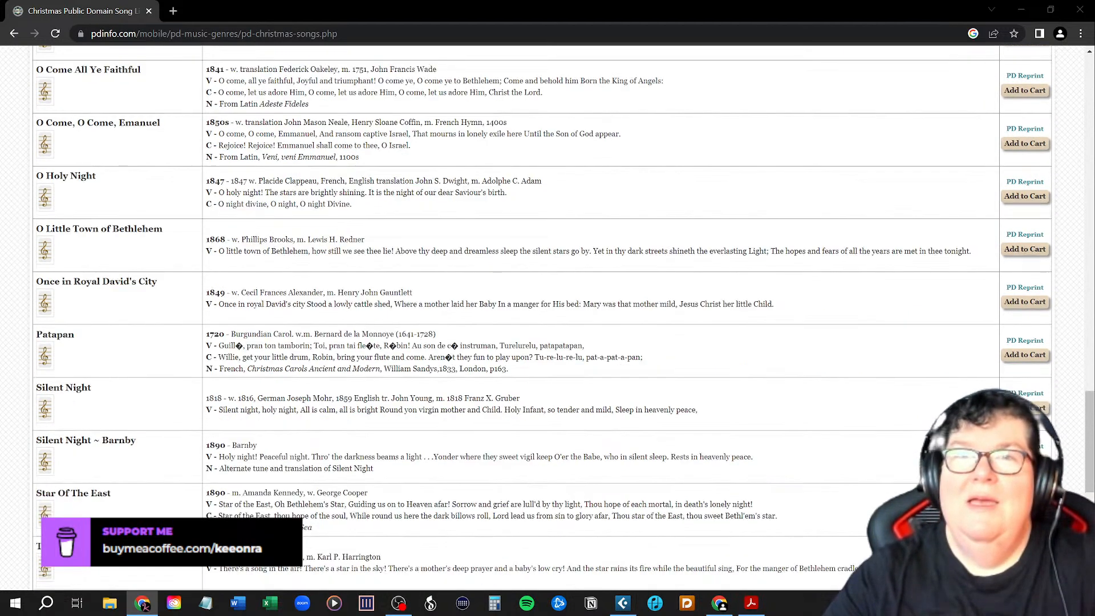
pyautogui.scroll(-1, 542, 320)
pyautogui.scroll(-1, 542, 319)
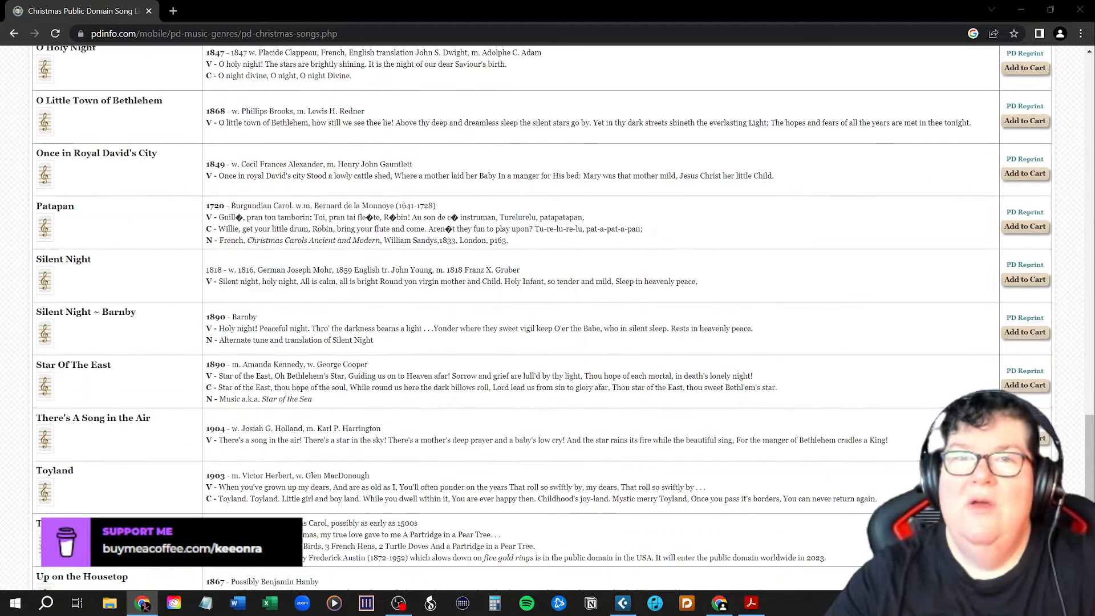
pyautogui.scroll(-1, 542, 320)
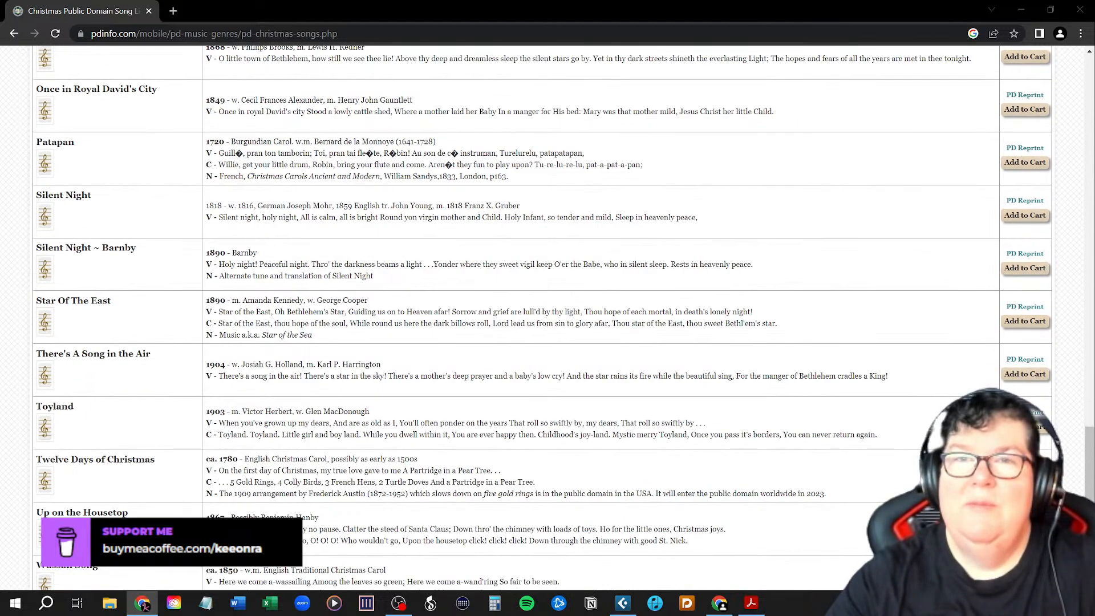
pyautogui.scroll(-1, 322, 427)
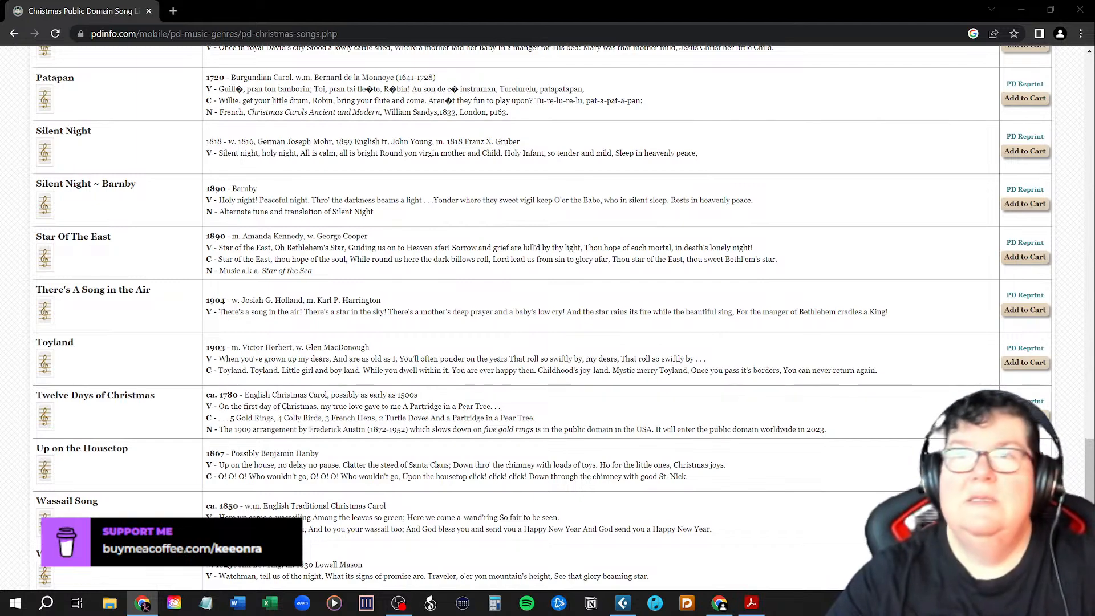
pyautogui.scroll(-3, 323, 422)
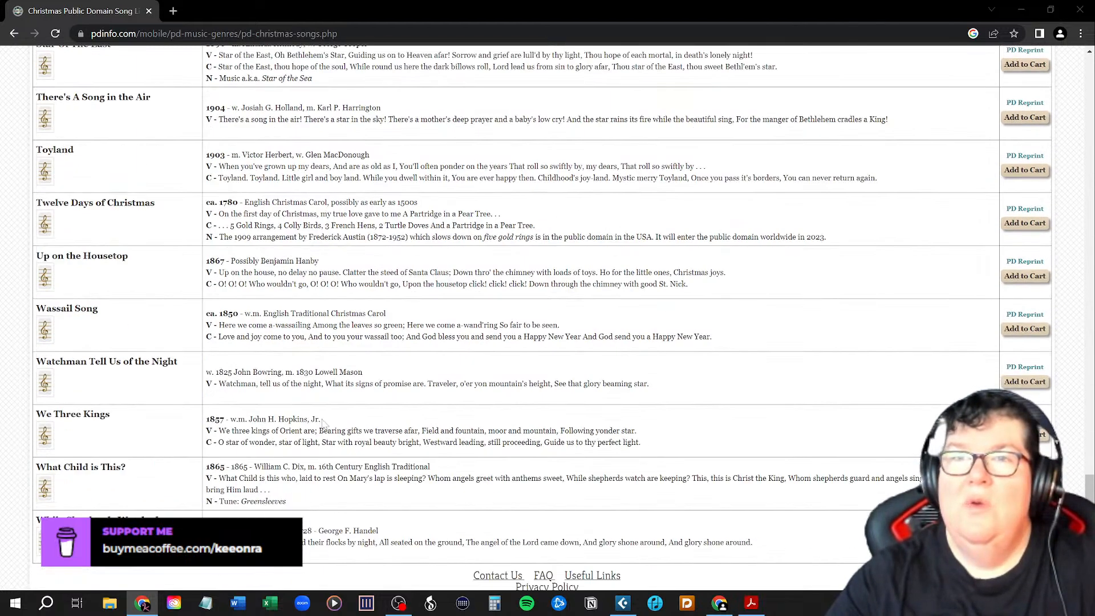
pyautogui.scroll(-1, 323, 423)
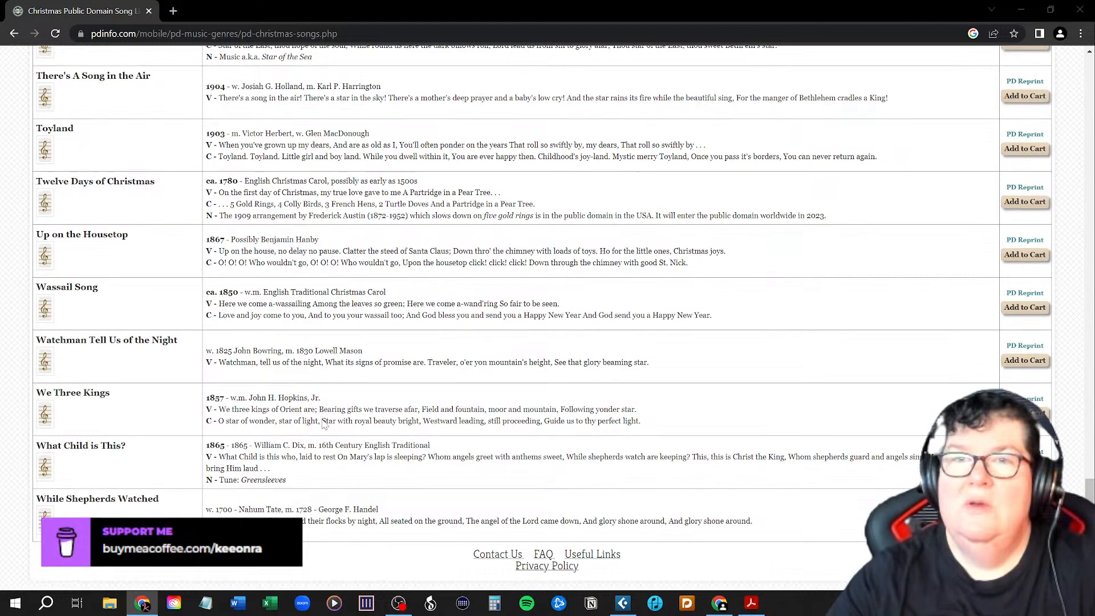
# Leave the song list by minimizing the browser and switch to the Christmas_Template project in Cubase Pro.
pyautogui.scroll(15, 323, 425)
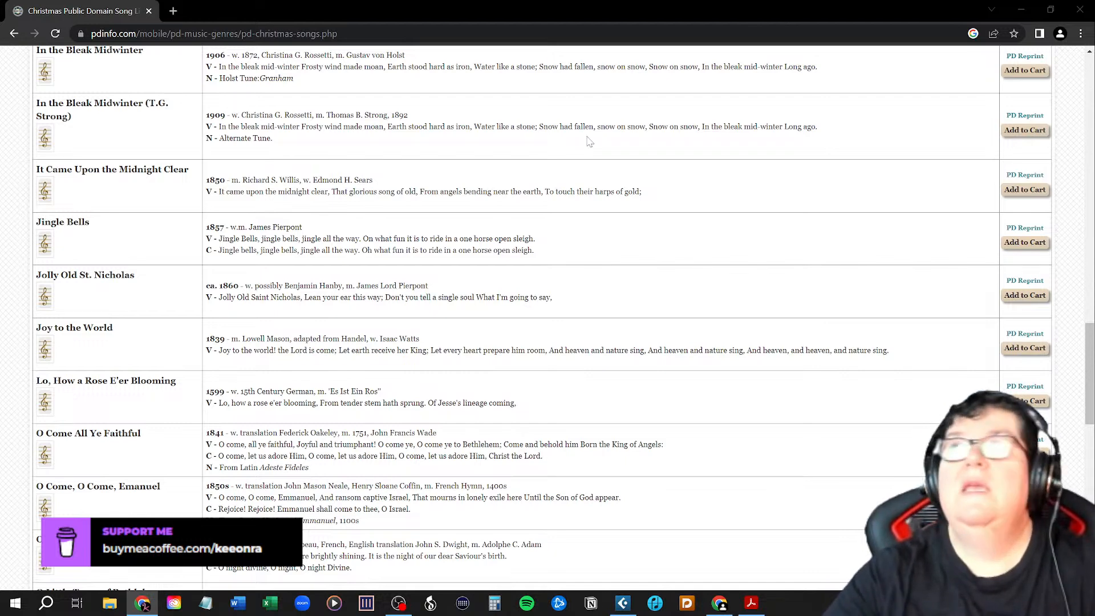
pyautogui.click(1022, 10)
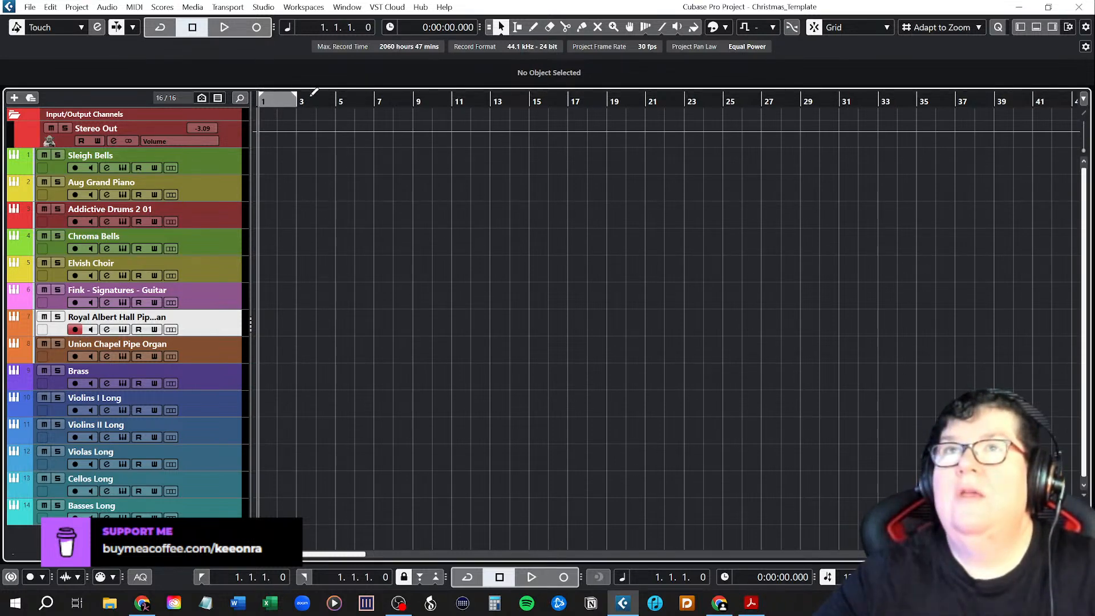
# Extend the locator range in the empty project so that it runs from bar 1 to bar 51.
pyautogui.moveTo(1072, 91)
pyautogui.mouseDown()
pyautogui.moveTo(1086, 87)
pyautogui.moveTo(1072, 86)
pyautogui.mouseUp()
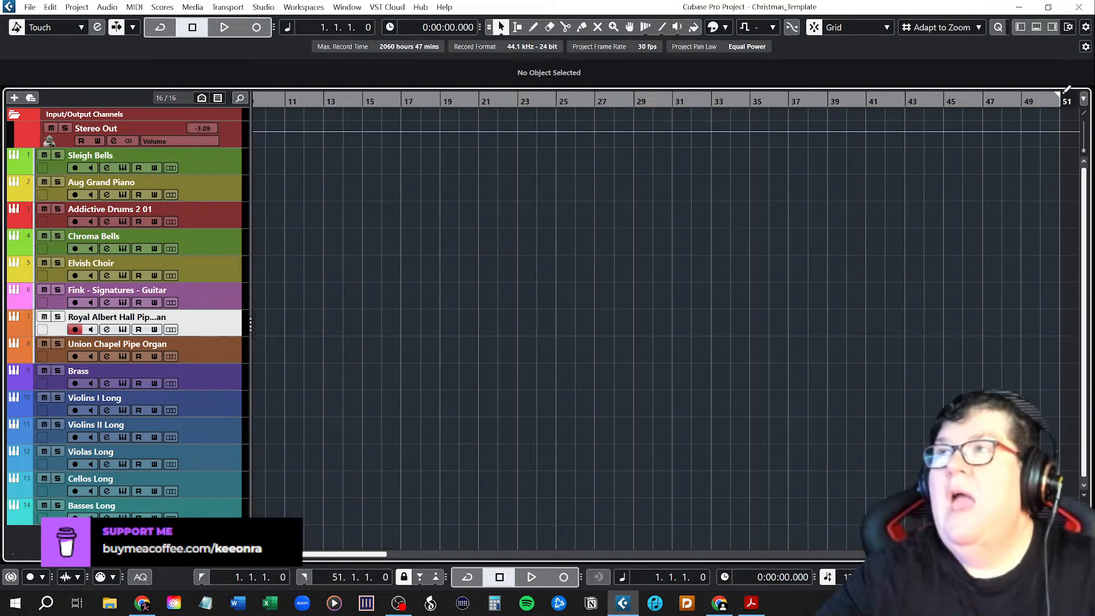
pyautogui.moveTo(350, 557); pyautogui.dragTo(319, 556)
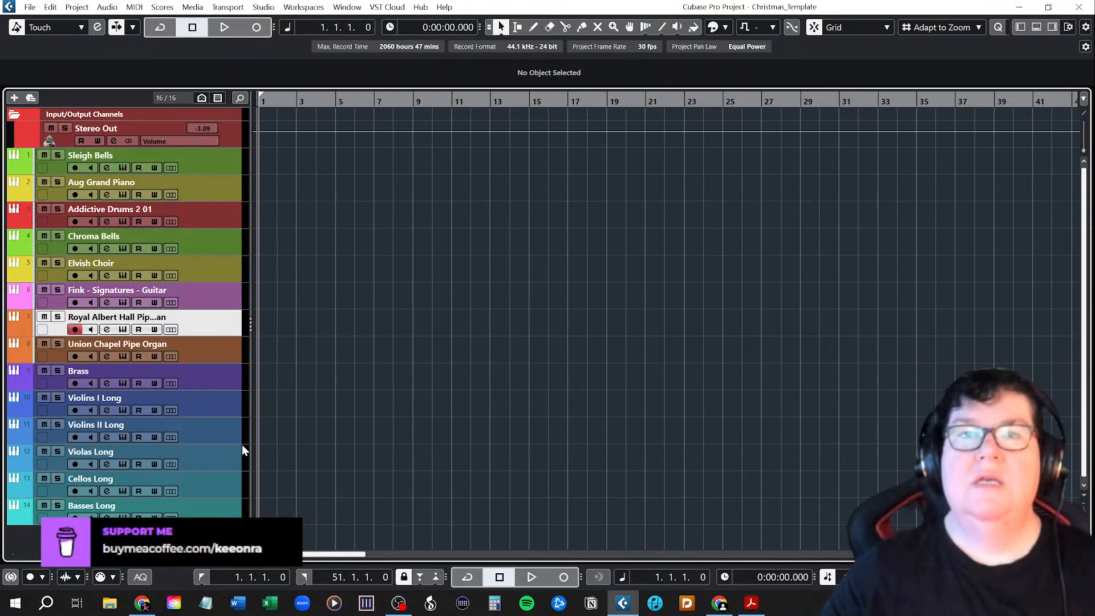
# Add a Kontakt 7 instrument track directly below the Union Chapel Pipe Organ track.
pyautogui.click(204, 349)
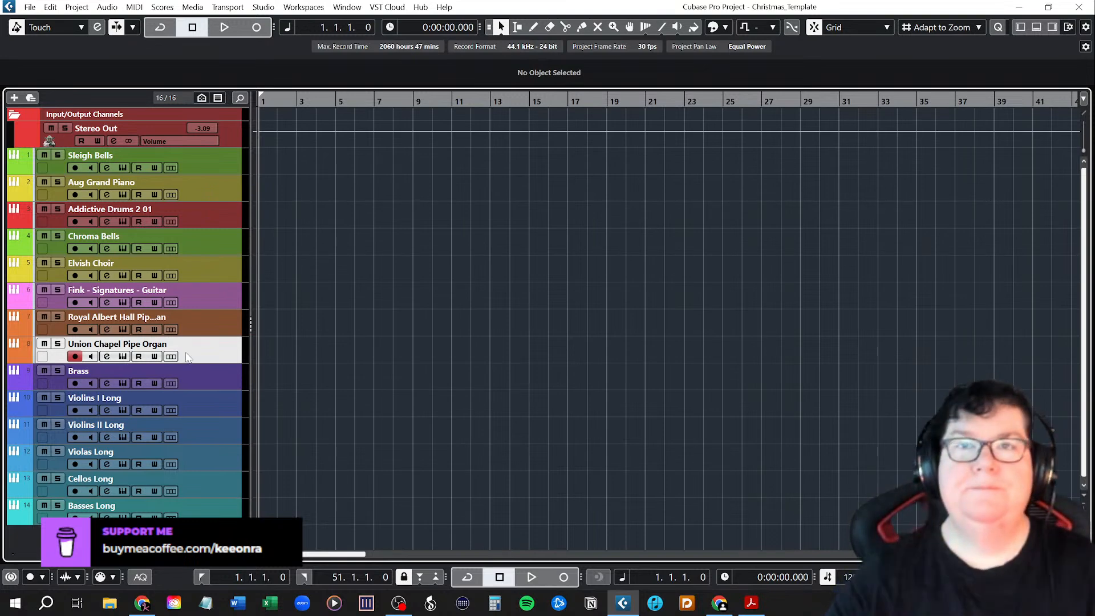
pyautogui.rightClick(195, 357)
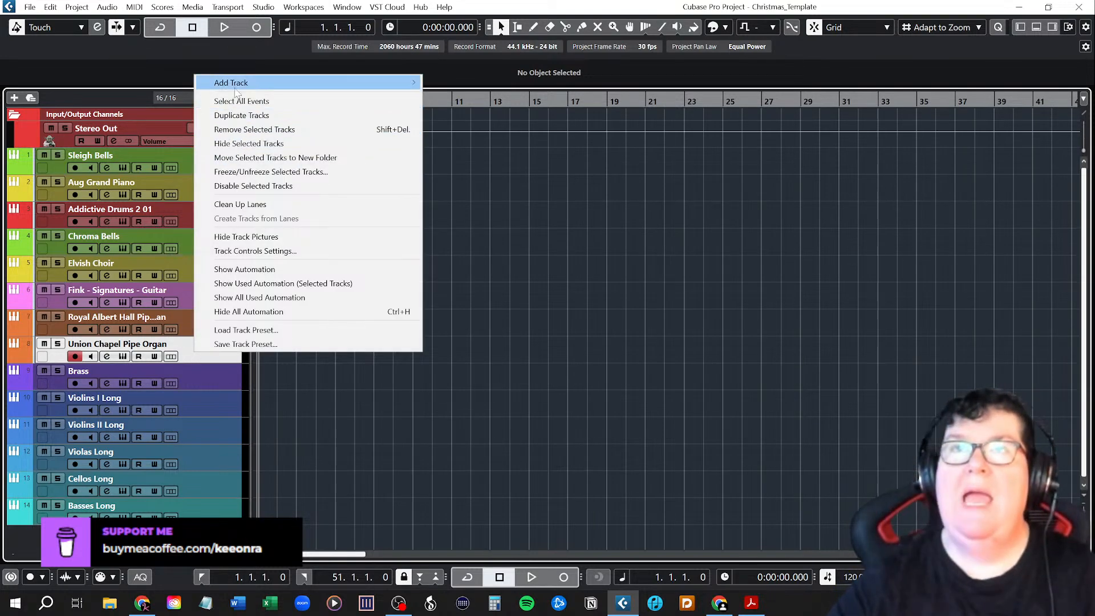
pyautogui.moveTo(235, 83)
pyautogui.click(485, 97)
pyautogui.click(581, 384)
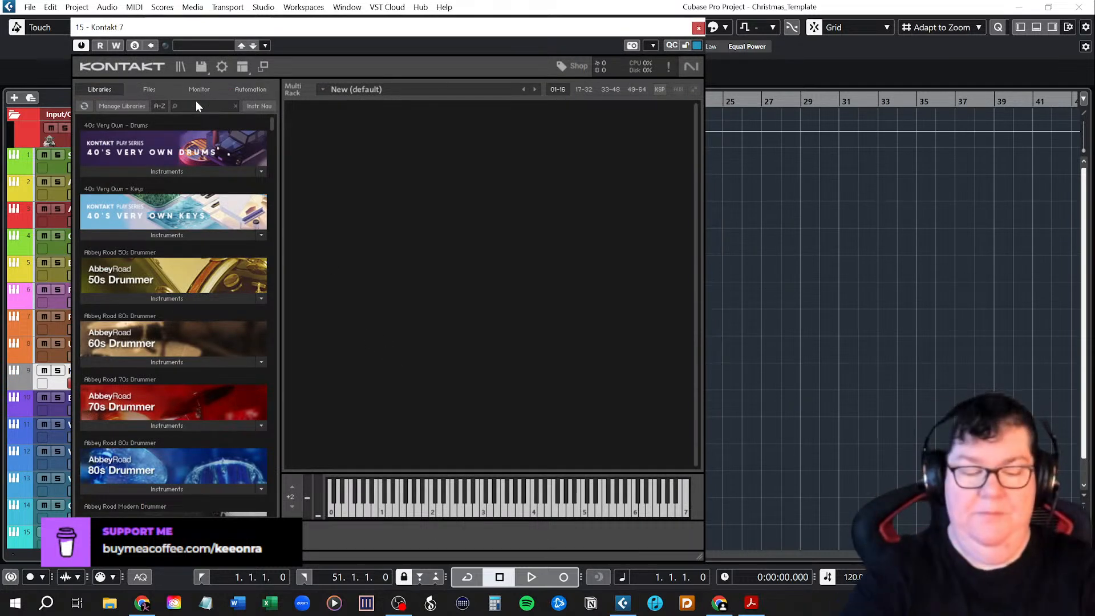
# Search the Kontakt libraries for "perc" and open CinePerc's 02 Melodic instrument folder.
pyautogui.write('perc')
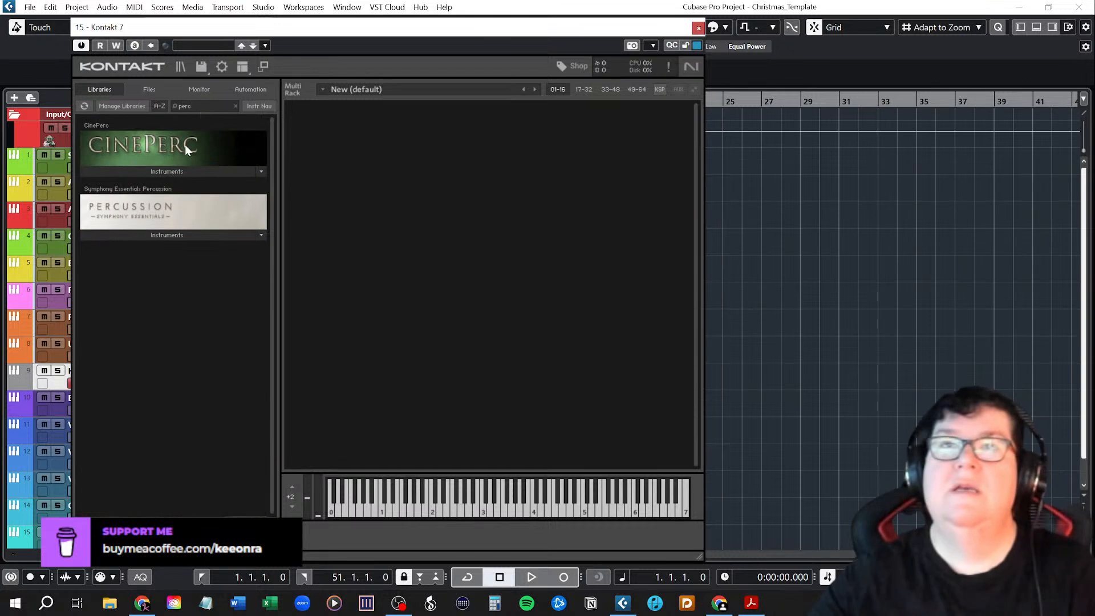
pyautogui.click(156, 170)
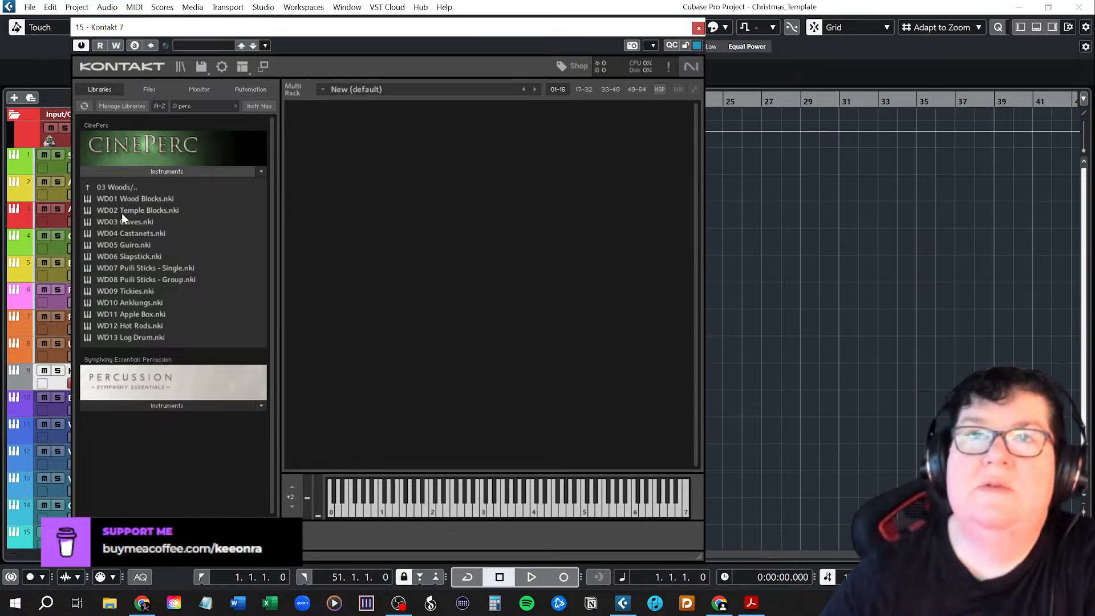
pyautogui.click(121, 186)
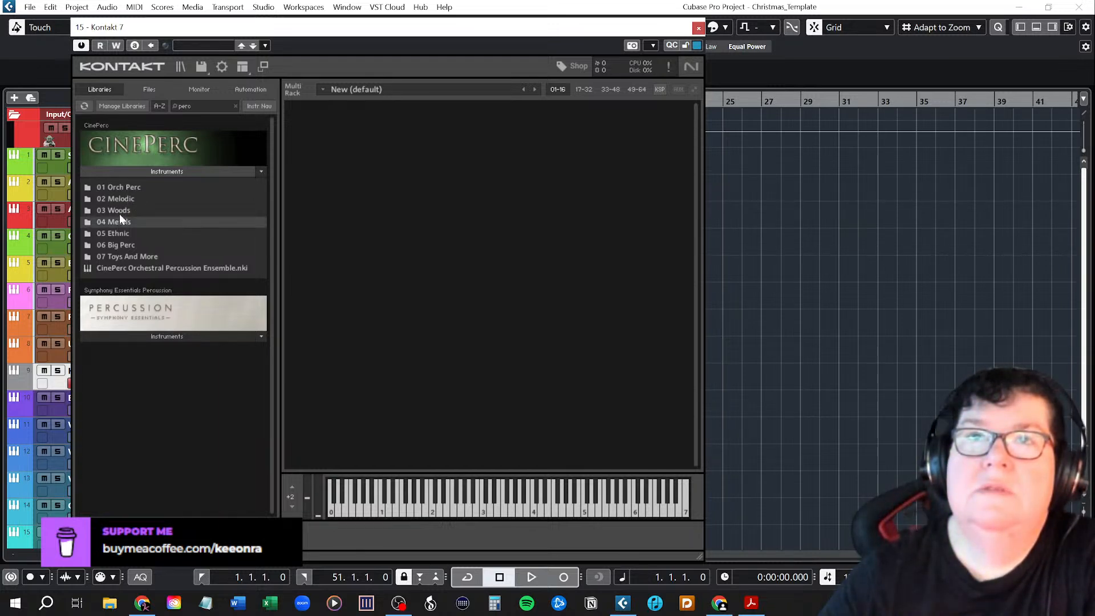
pyautogui.click(121, 194)
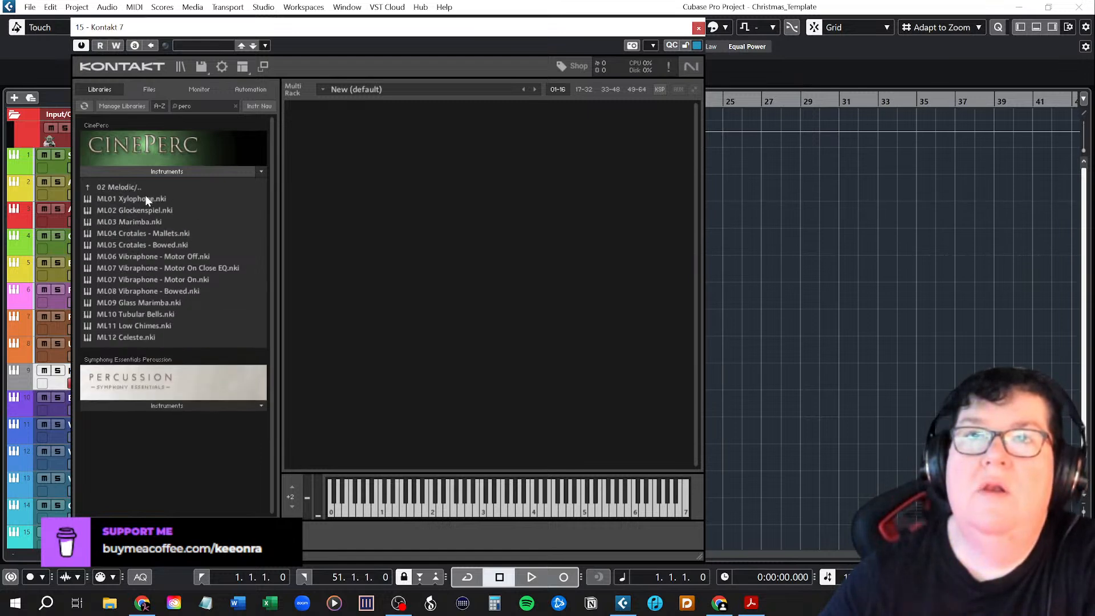
# Try CinePerc's ML12 Celeste in Kontakt, replacing it with ML02 Glockenspiel for comparison.
pyautogui.click(129, 337)
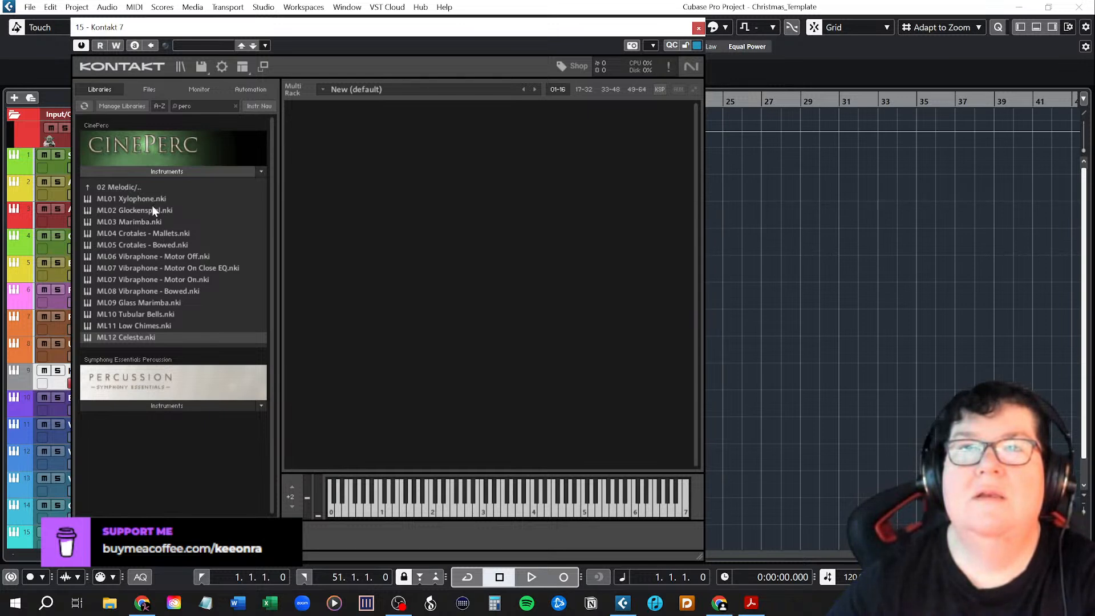
pyautogui.doubleClick(135, 337)
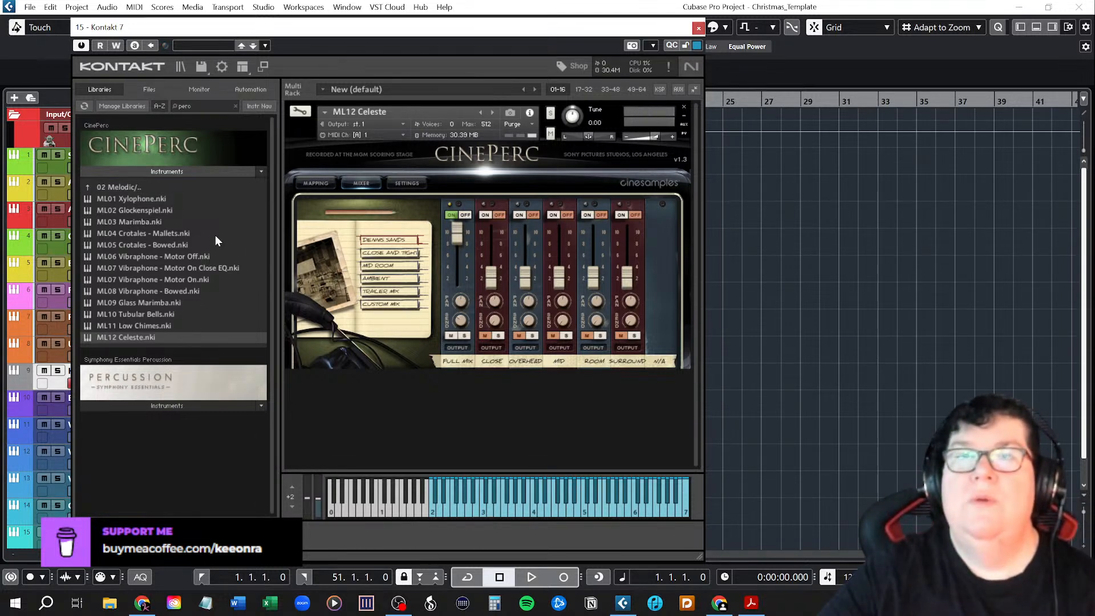
pyautogui.doubleClick(148, 210)
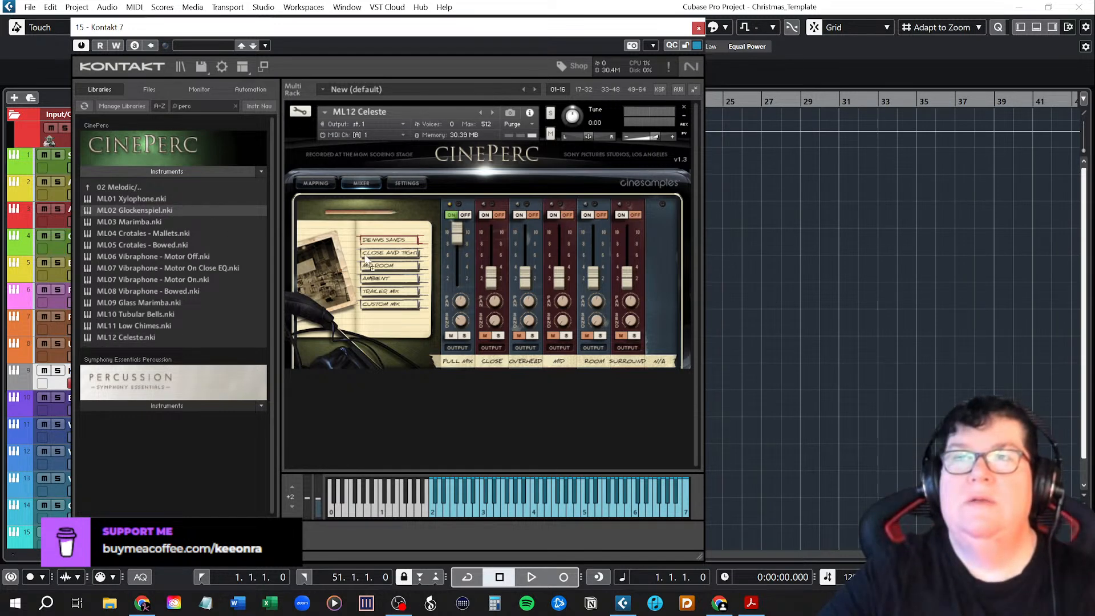
pyautogui.click(591, 348)
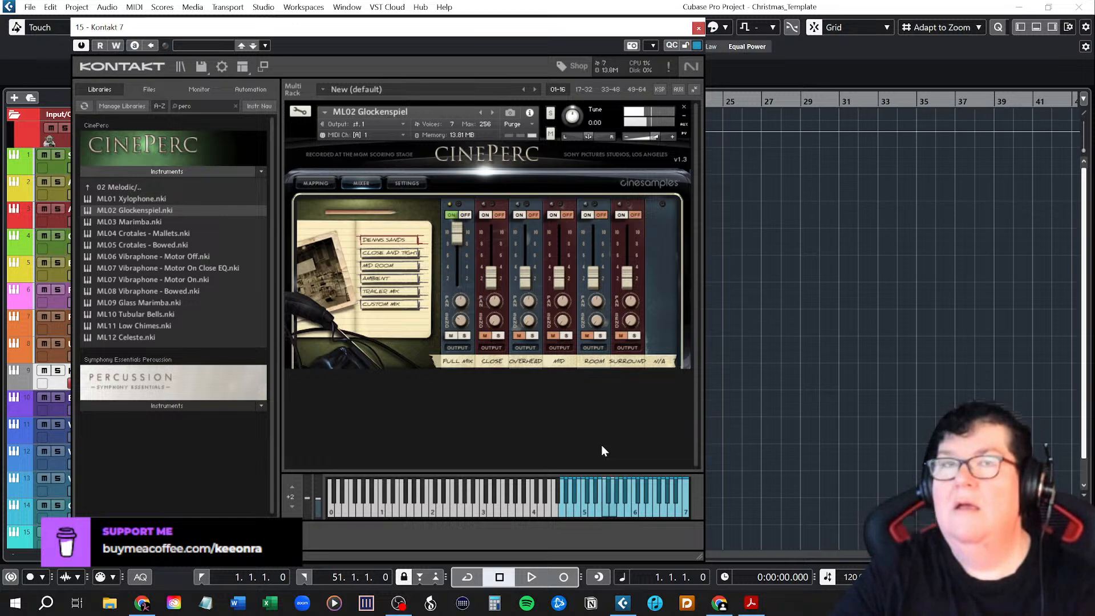
# Load CinePerc's ML09 Glass Marimba in place of the Glockenspiel and rename the Kontakt track as Glass Marimba.
pyautogui.click(143, 303)
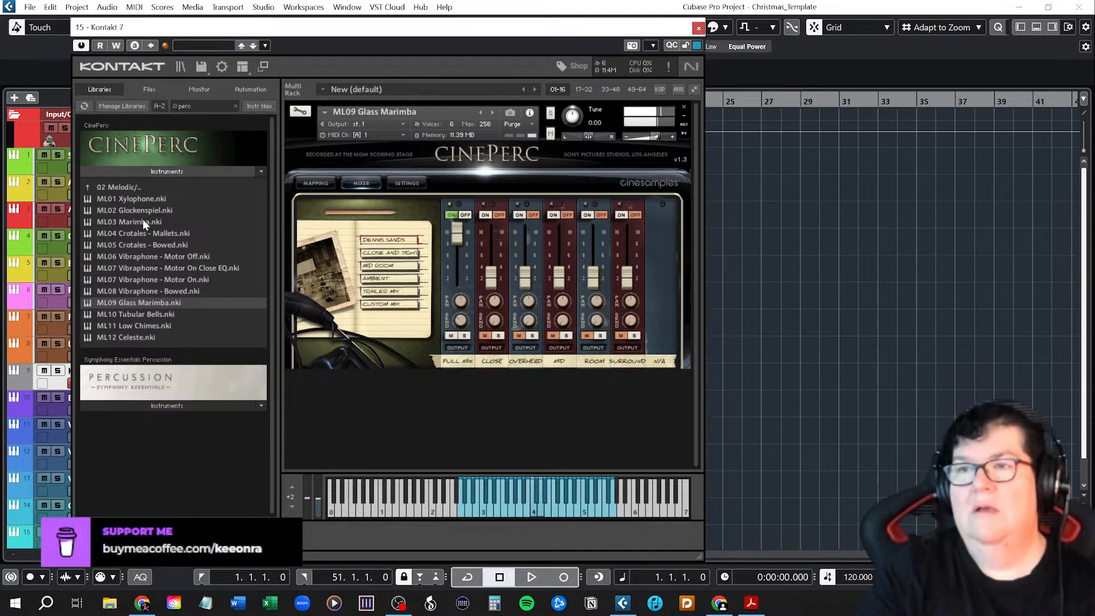
pyautogui.click(699, 28)
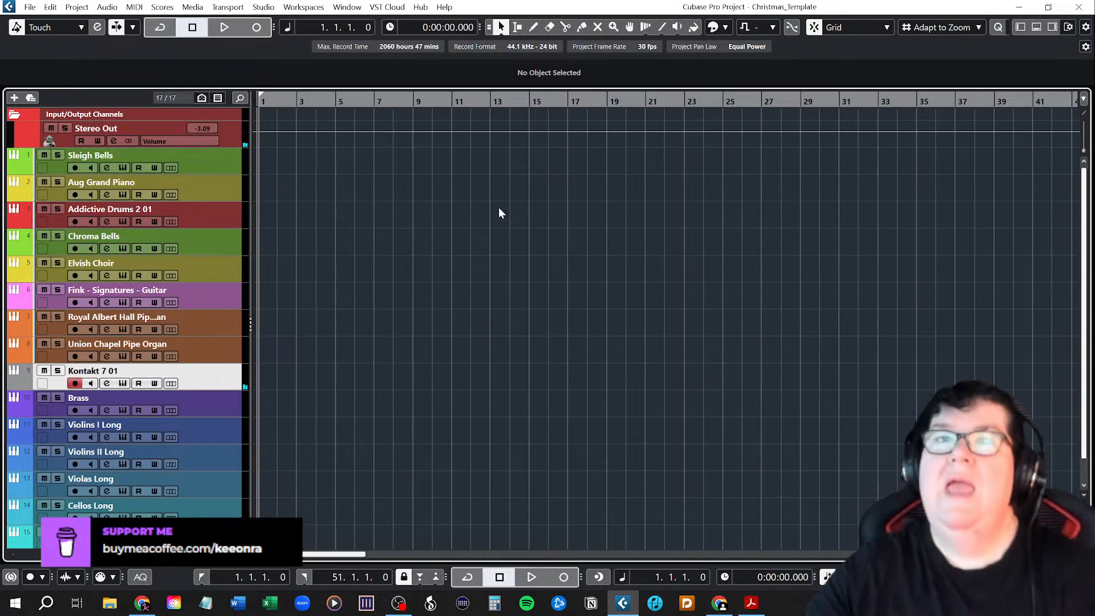
pyautogui.doubleClick(130, 372)
pyautogui.write('Glass')
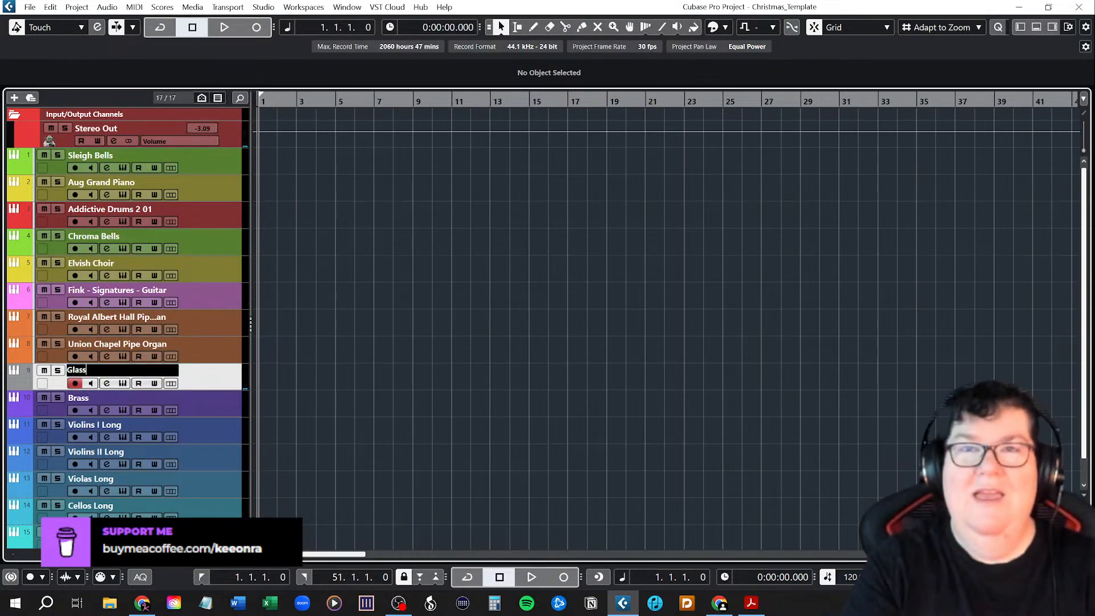
pyautogui.write(' Marimba')
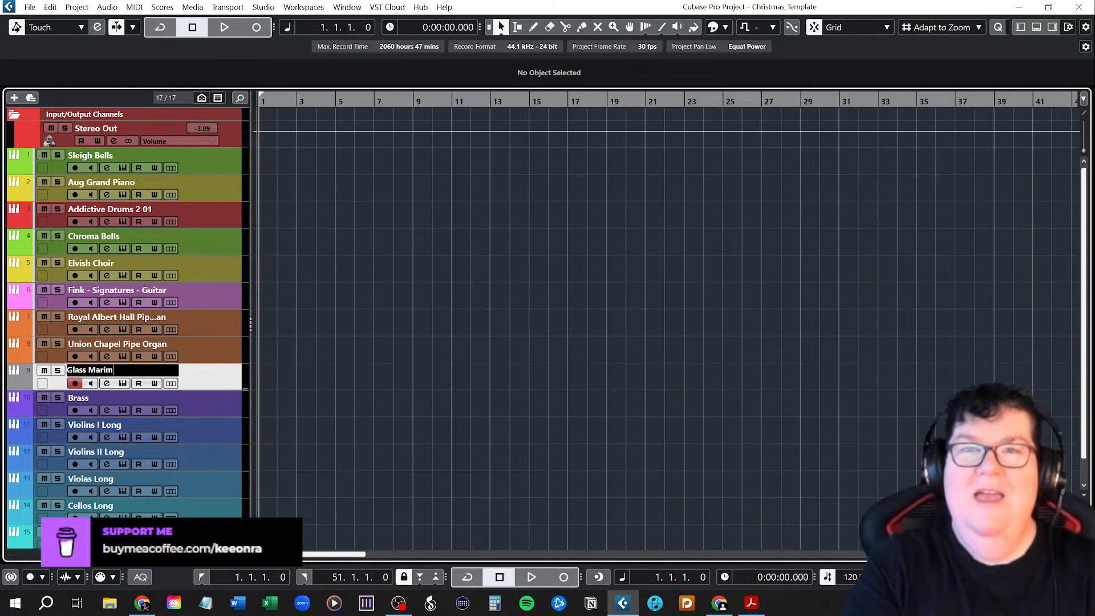
pyautogui.press('Return')
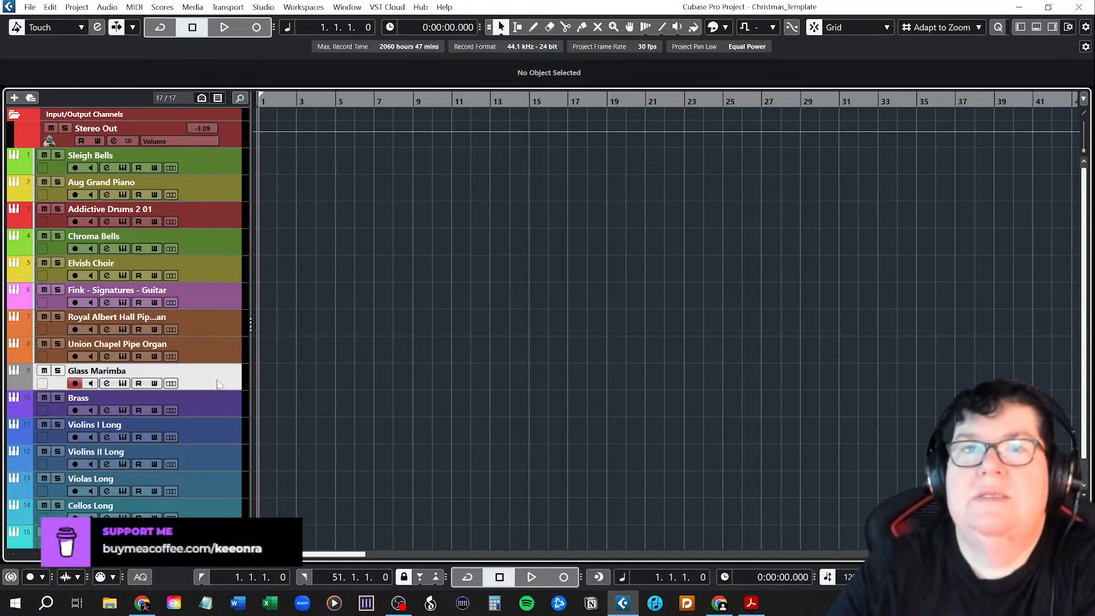
# Add another Kontakt 7 instrument track directly below Glass Marimba, routed to Stereo Out.
pyautogui.rightClick(201, 379)
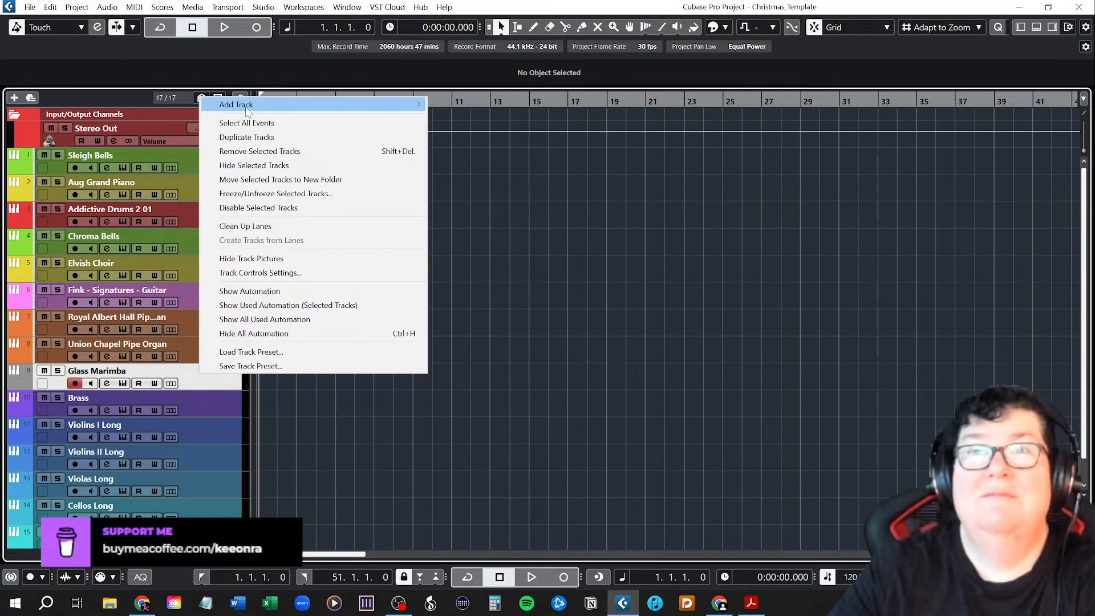
pyautogui.moveTo(249, 107)
pyautogui.click(498, 119)
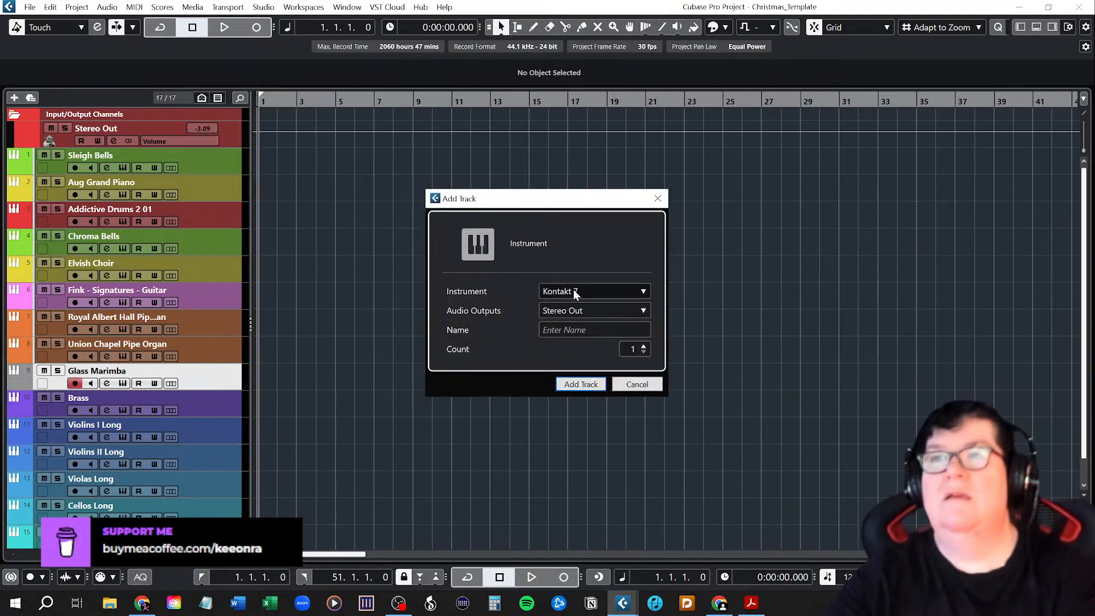
pyautogui.click(581, 384)
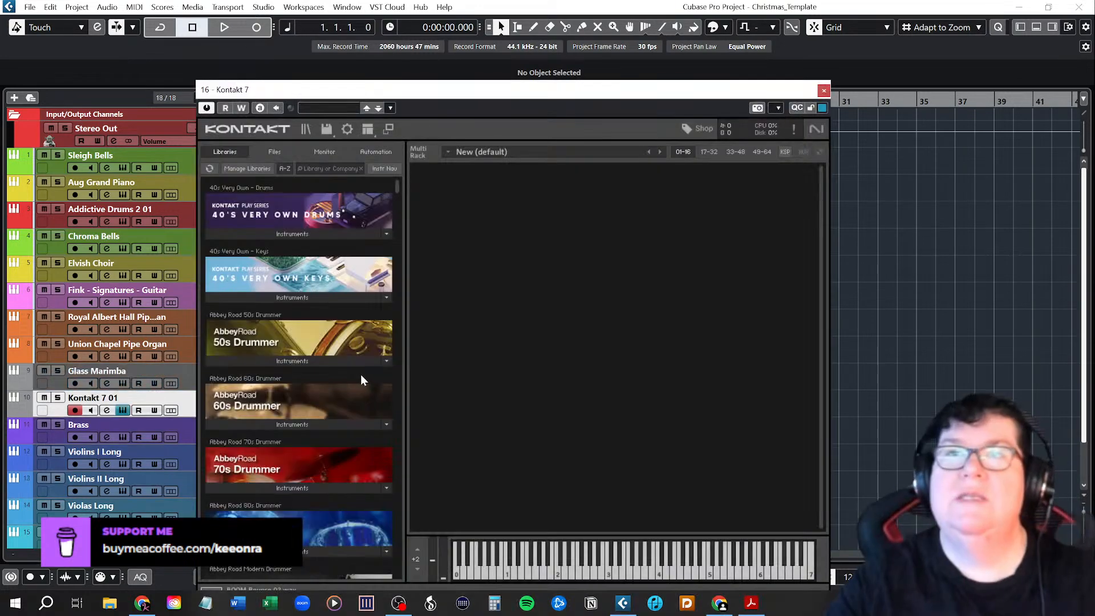
# Search the Kontakt libraries for "wind", load 04 Flute True Legato from CineWinds CORE and raise its modulation wheel.
pyautogui.write('wind')
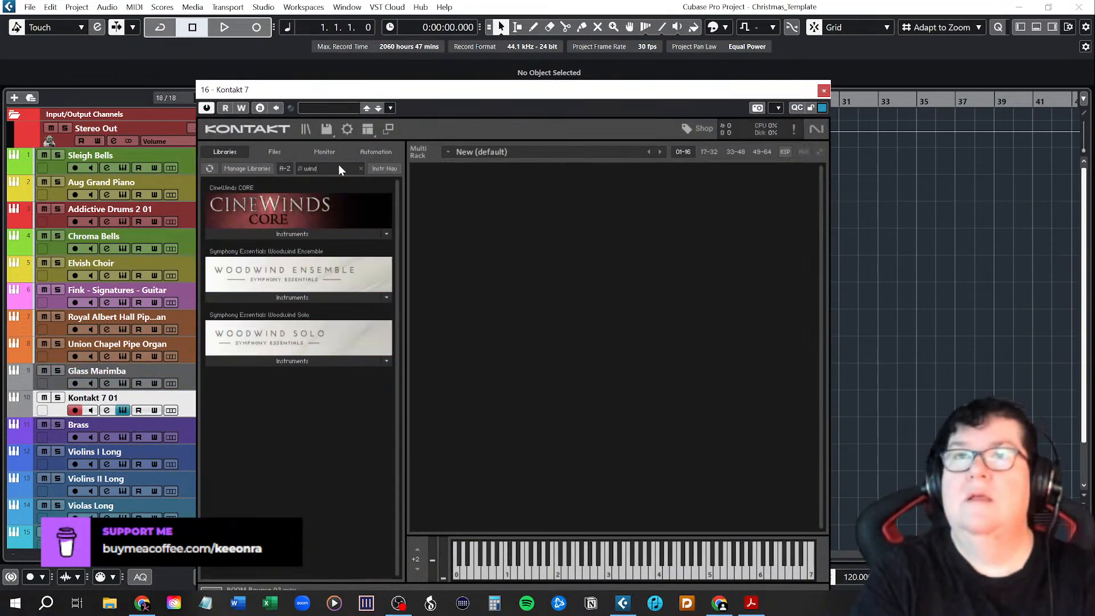
pyautogui.click(266, 234)
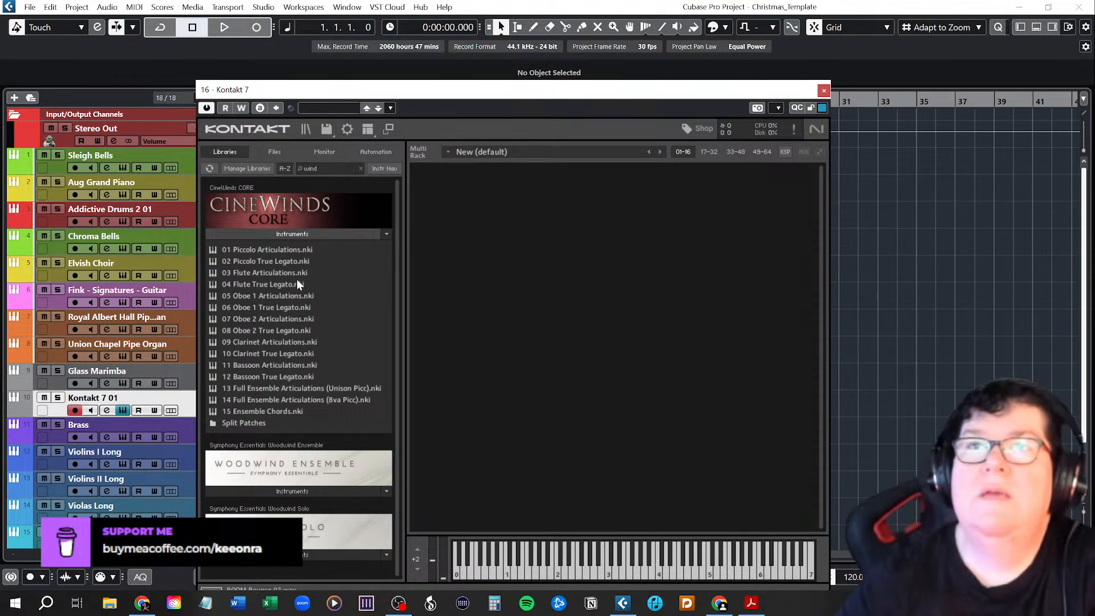
pyautogui.click(292, 231)
pyautogui.click(292, 232)
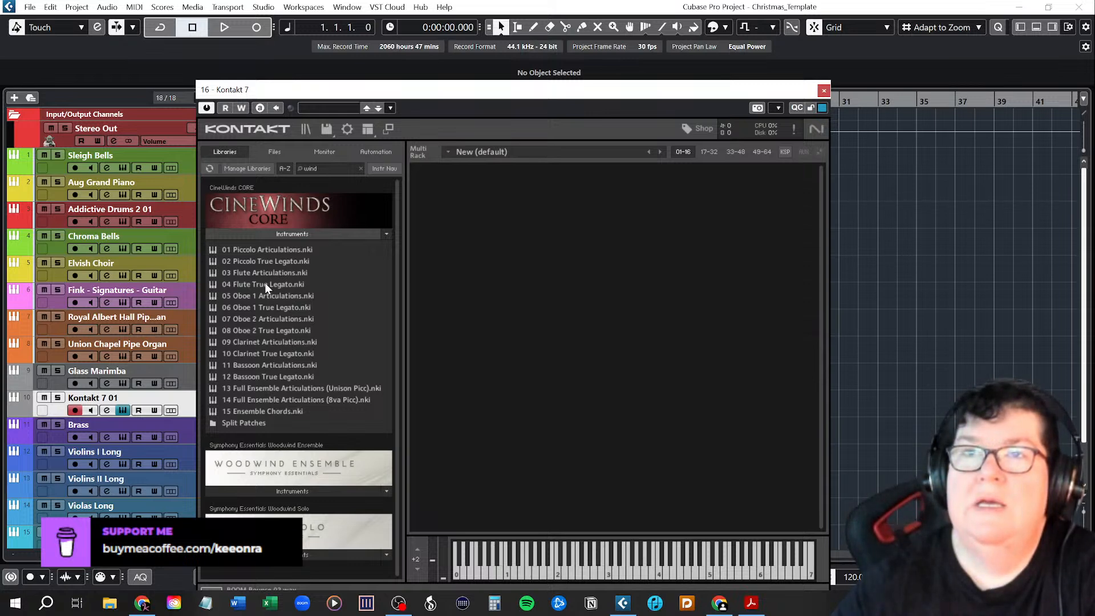
pyautogui.moveTo(266, 287); pyautogui.dragTo(550, 280)
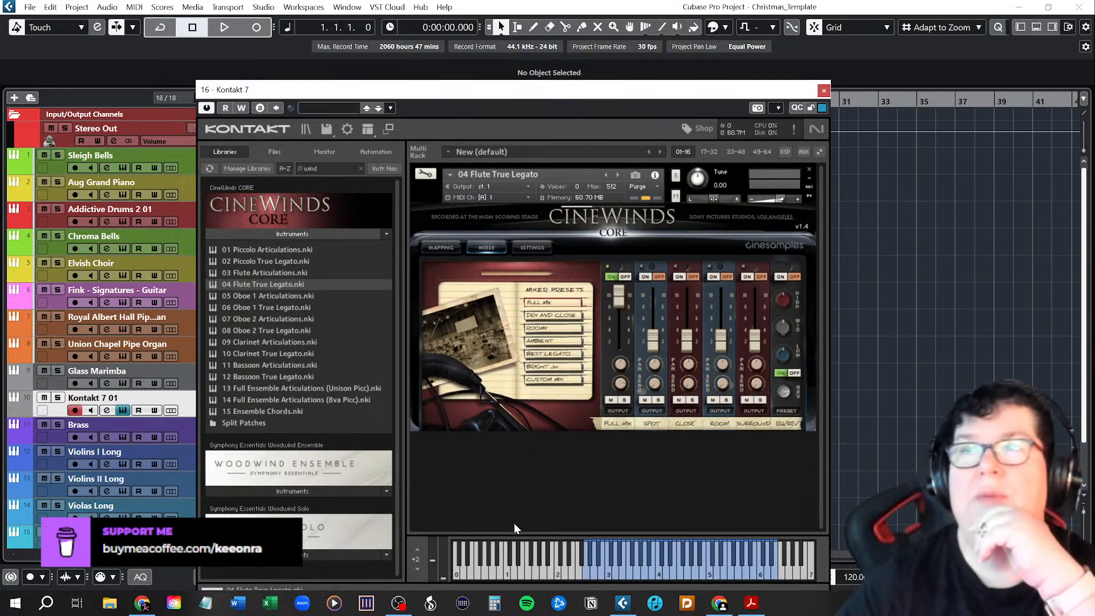
pyautogui.moveTo(443, 577); pyautogui.dragTo(442, 555)
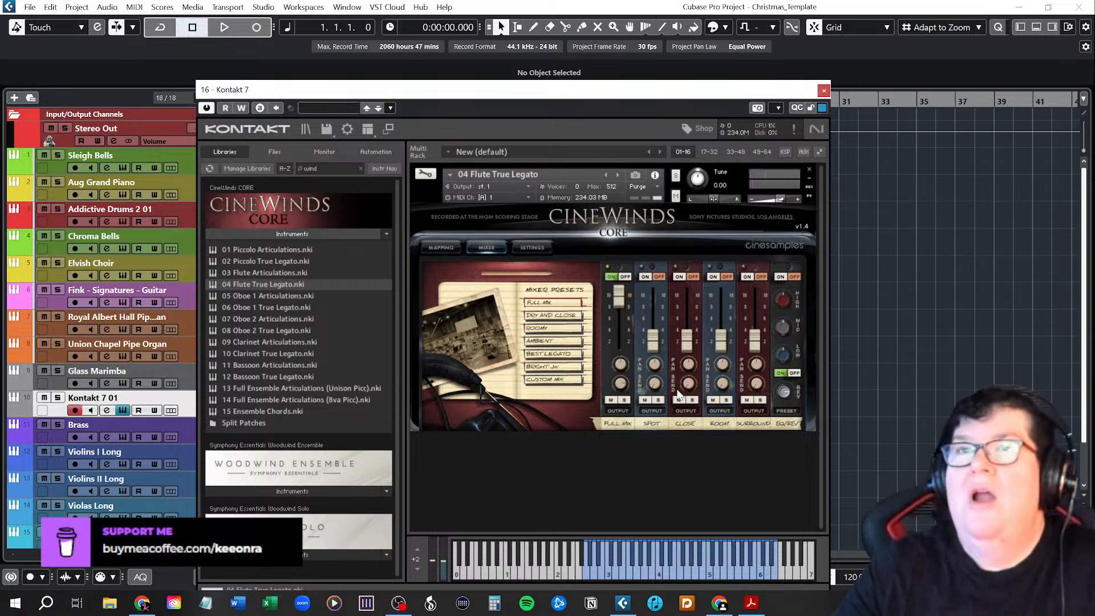
pyautogui.click(824, 91)
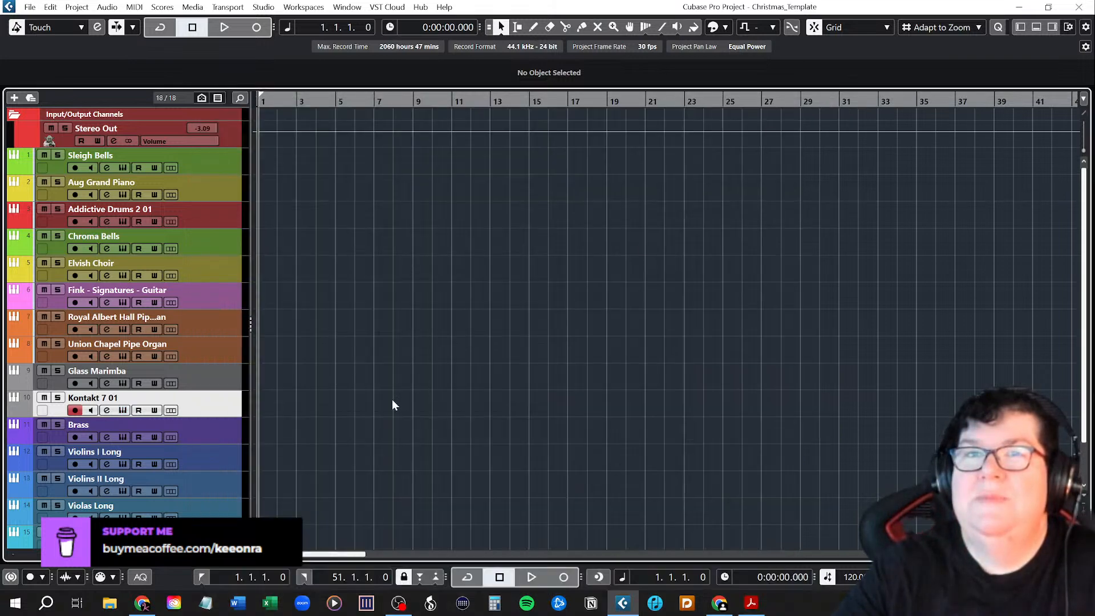
# Rename the new Kontakt track as Flute and move the Glass Marimba track below Brass.
pyautogui.doubleClick(136, 400)
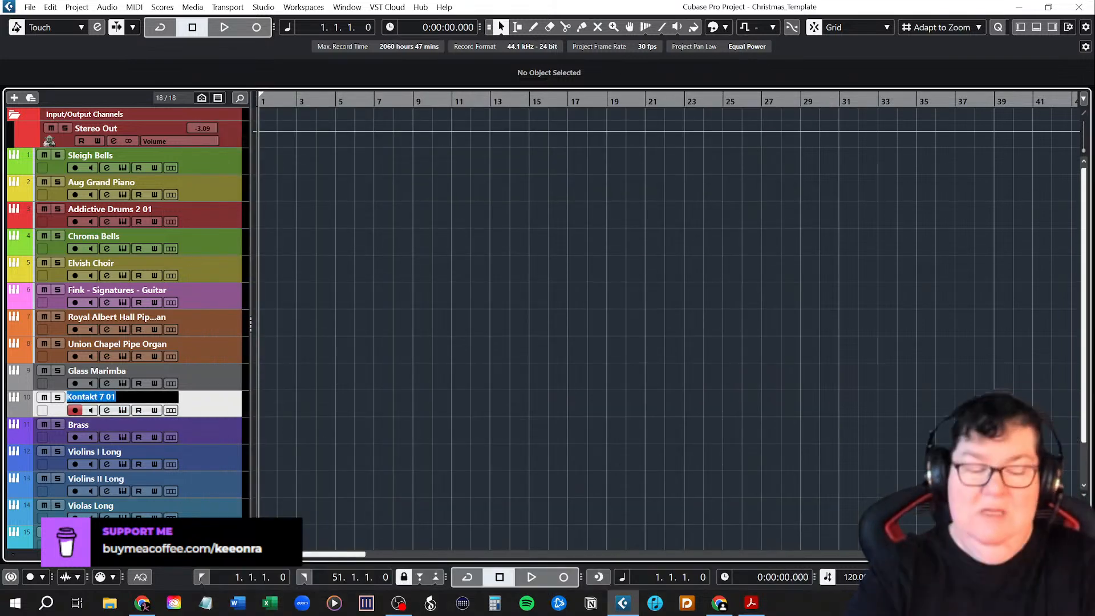
pyautogui.write('Flute')
pyautogui.press('Return')
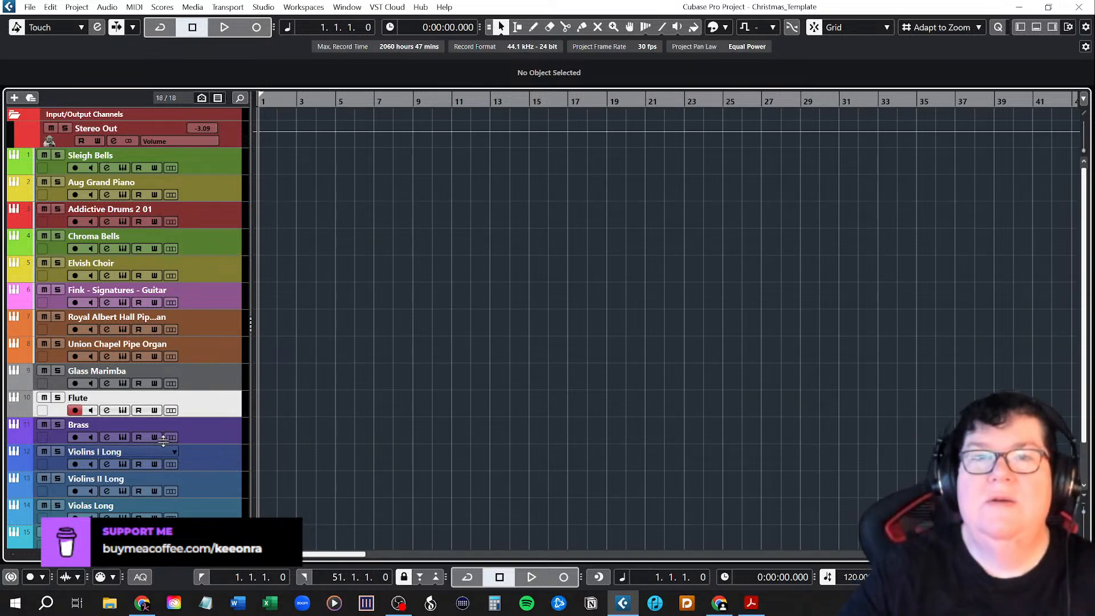
pyautogui.moveTo(190, 378); pyautogui.dragTo(189, 436)
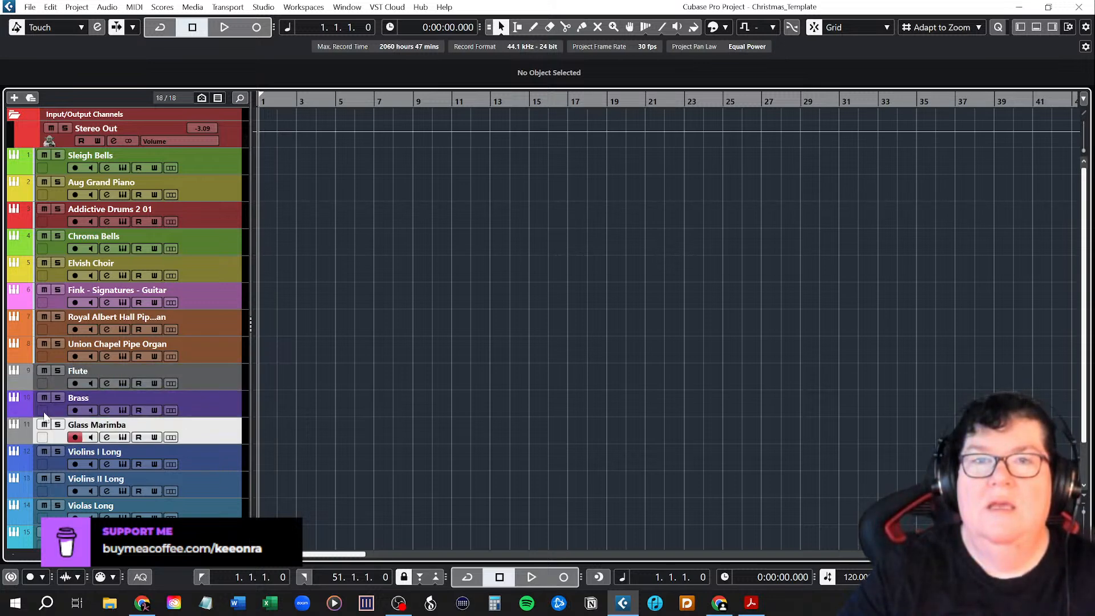
# Color the Flute track bright red after trying the same purple as the Brass track.
pyautogui.click(22, 382)
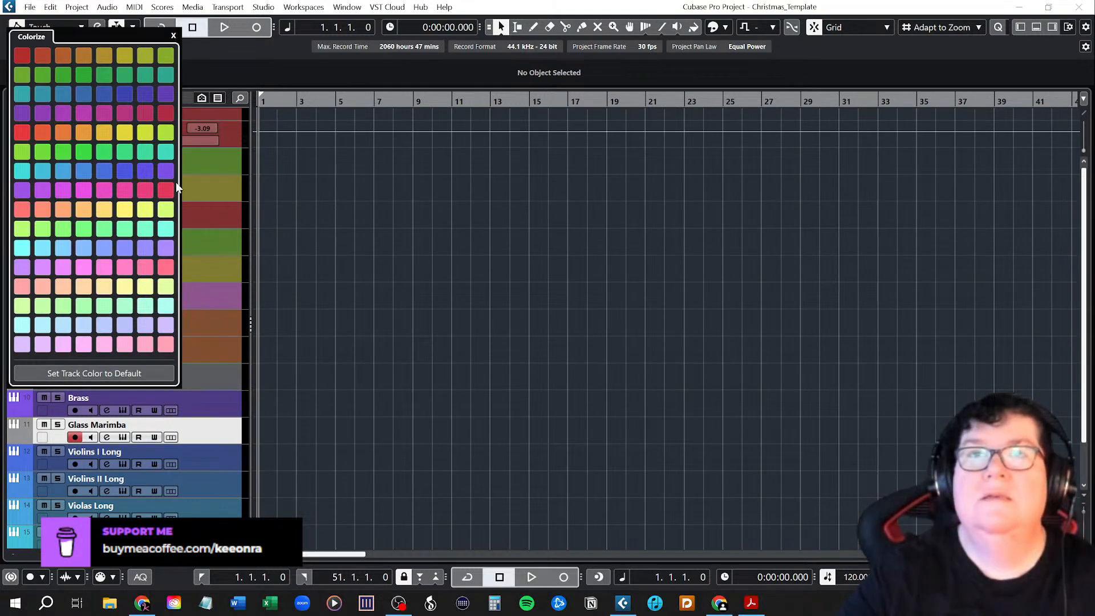
pyautogui.click(165, 171)
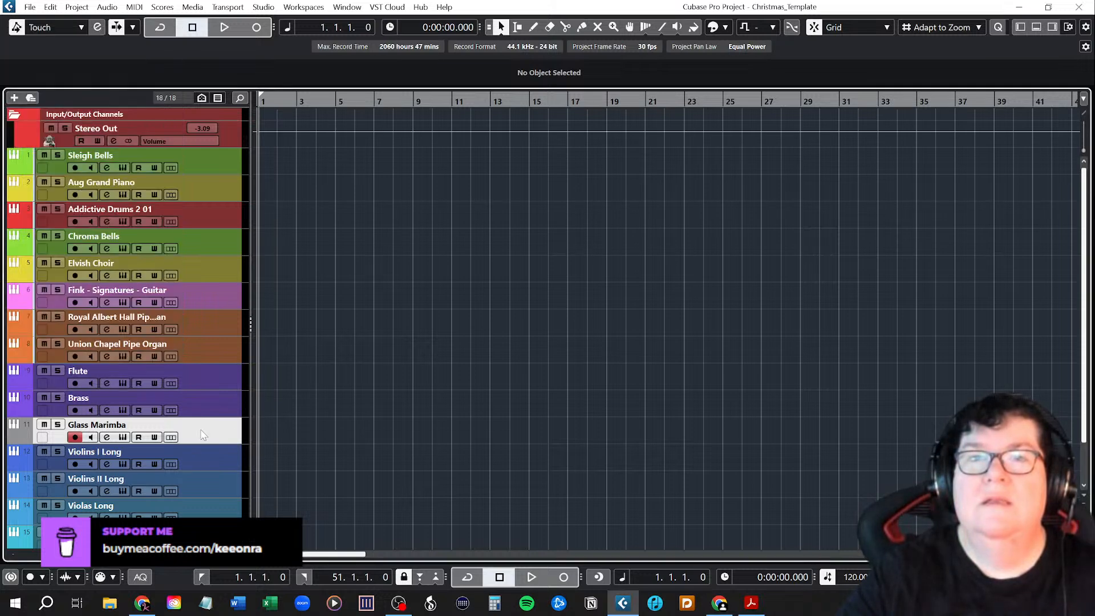
pyautogui.click(25, 382)
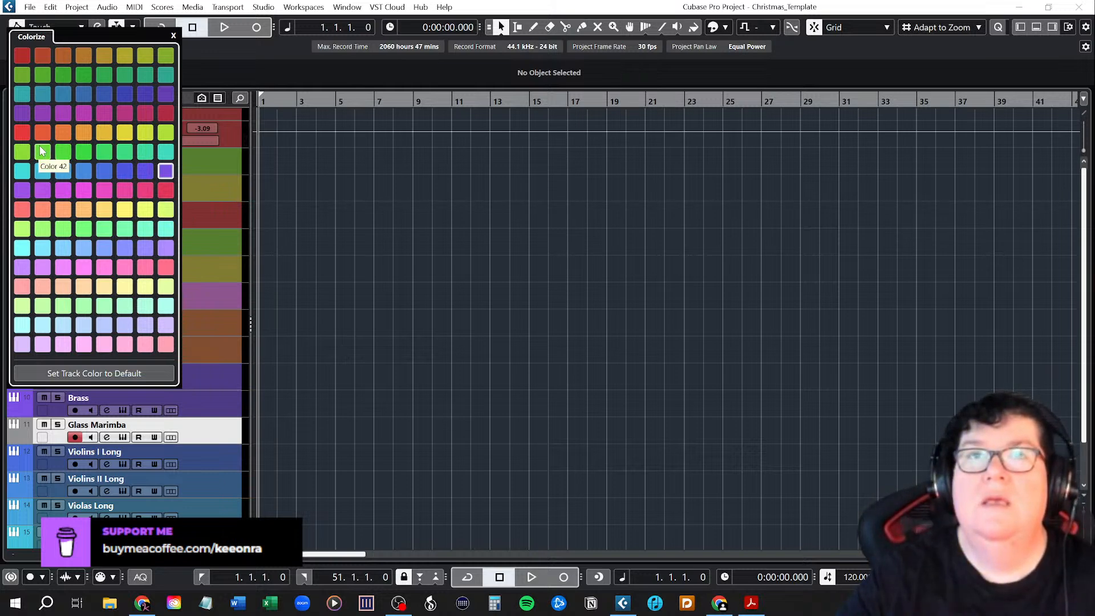
pyautogui.click(26, 132)
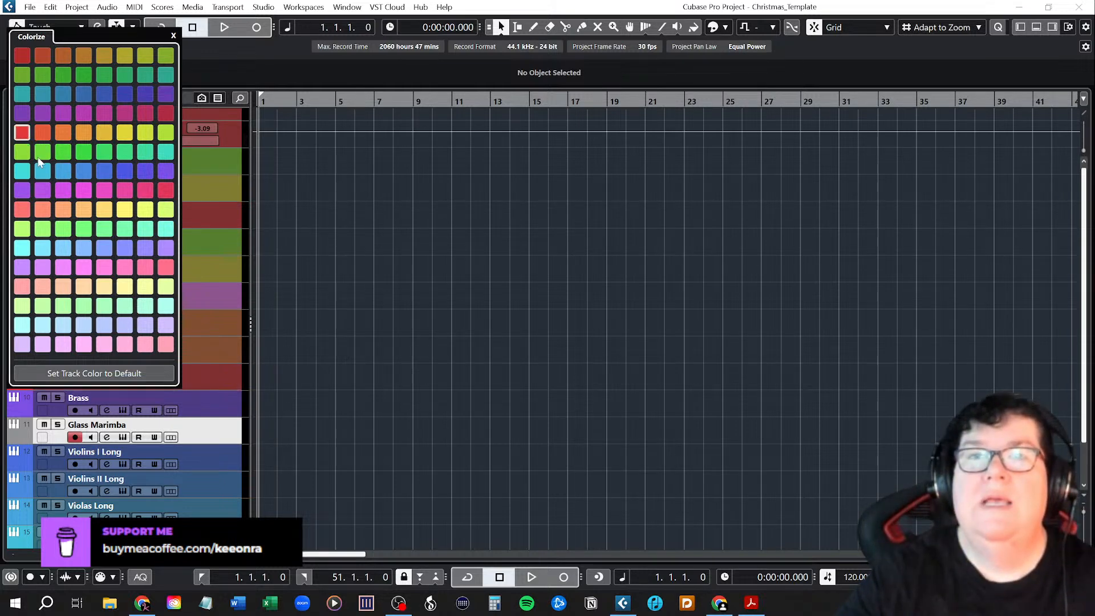
# Color the Glass Marimba track lime green.
pyautogui.click(22, 436)
pyautogui.click(23, 436)
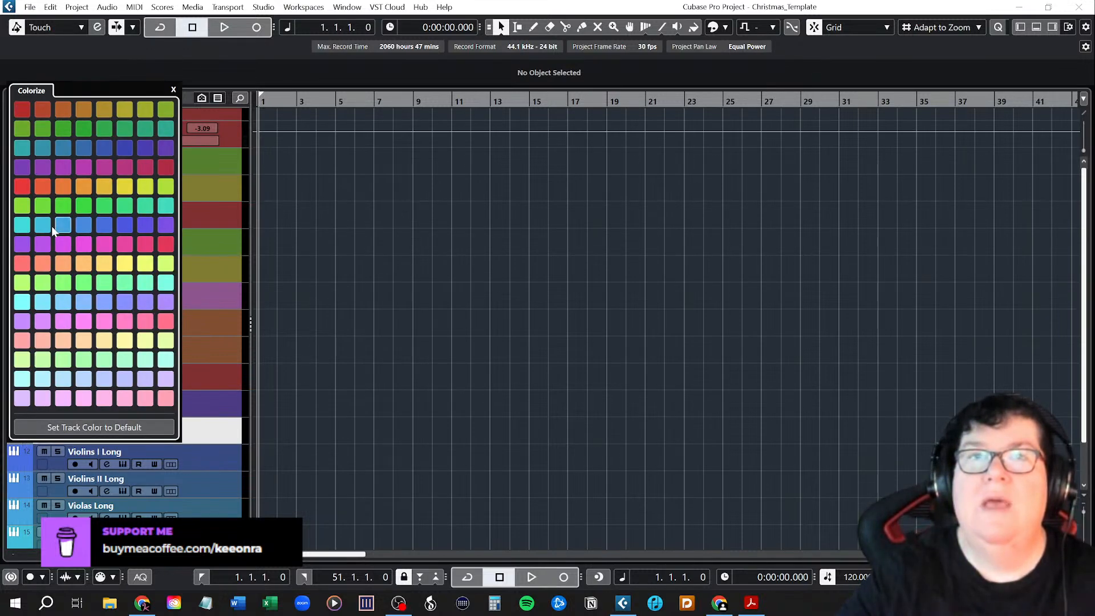
pyautogui.click(27, 206)
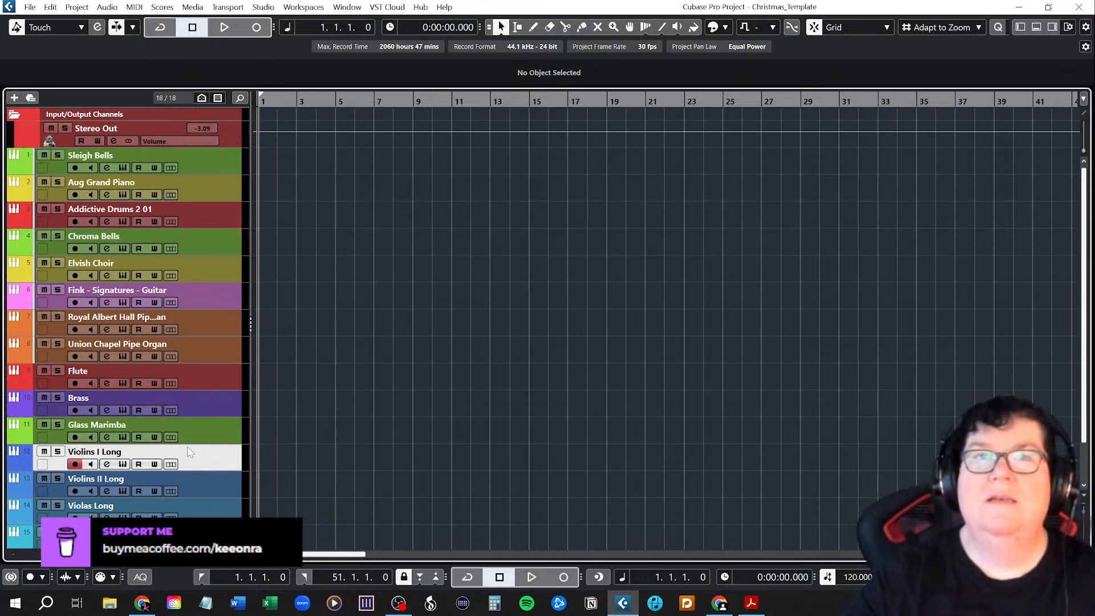
# Color the Brass track lime green and the Glass Marimba track yellow.
pyautogui.click(23, 409)
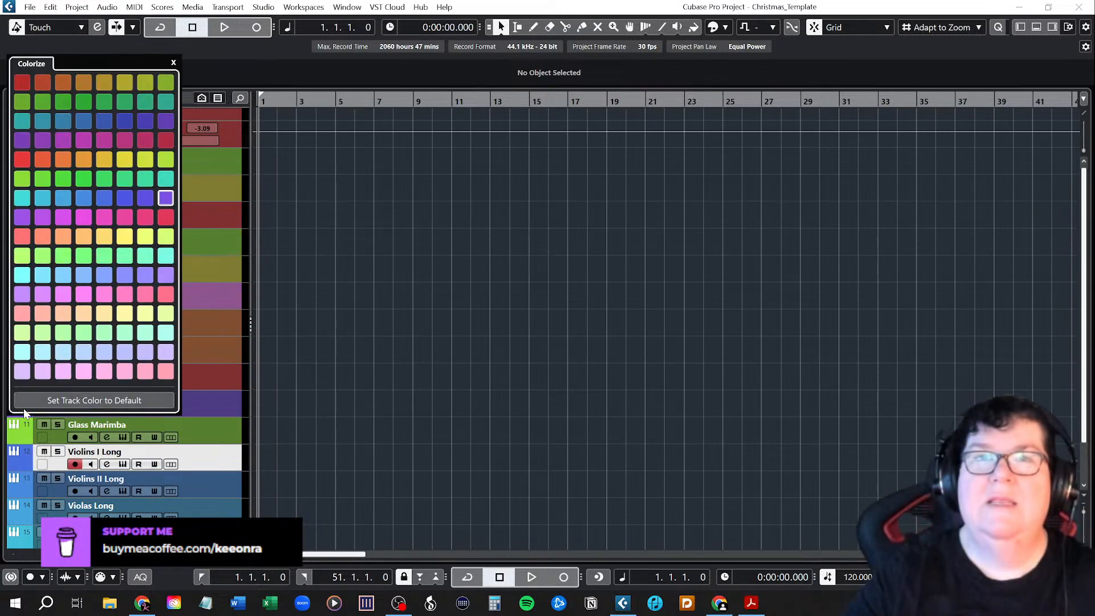
pyautogui.click(23, 180)
pyautogui.click(200, 442)
pyautogui.click(25, 437)
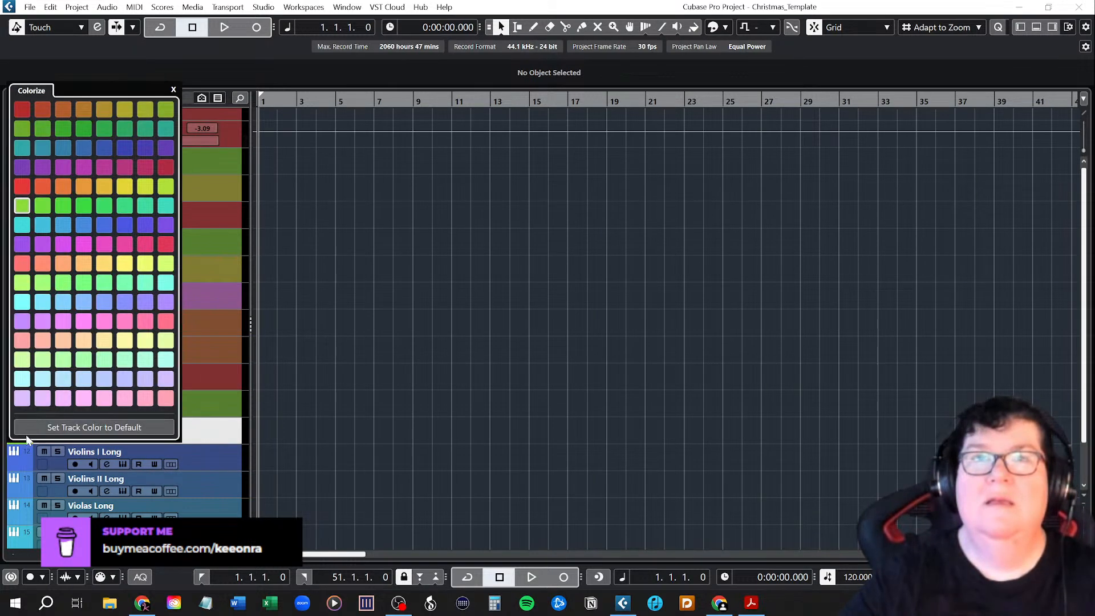
pyautogui.click(125, 186)
pyautogui.click(220, 450)
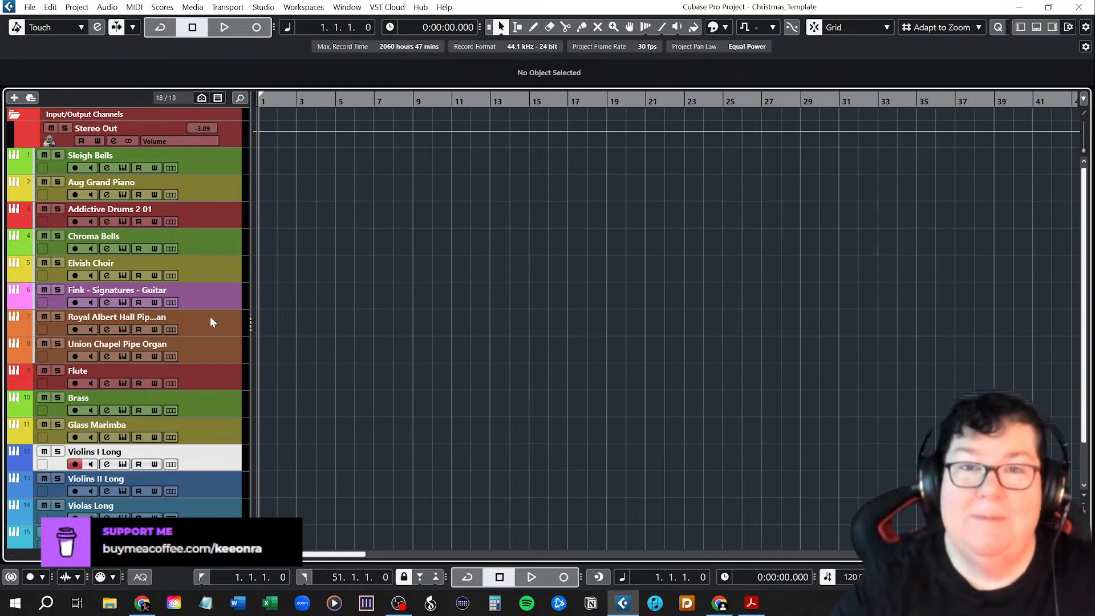
# Reduce the height of the Stereo Out track and collapse the Input/Output Channels folder.
pyautogui.scroll(-2, 211, 331)
pyautogui.scroll(2, 208, 347)
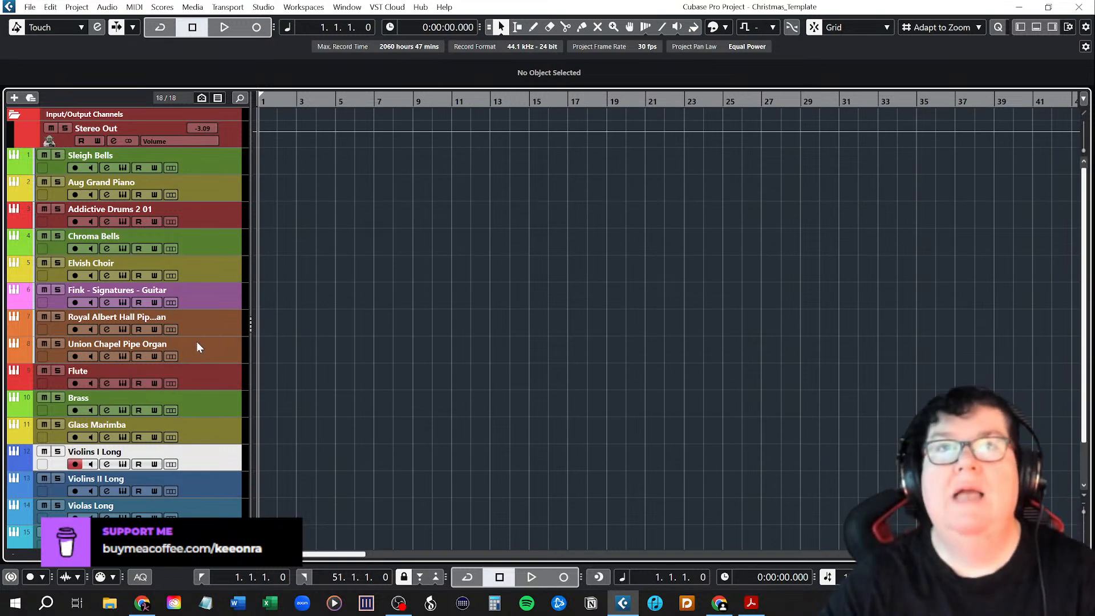
pyautogui.click(35, 140)
pyautogui.moveTo(35, 141); pyautogui.dragTo(36, 127)
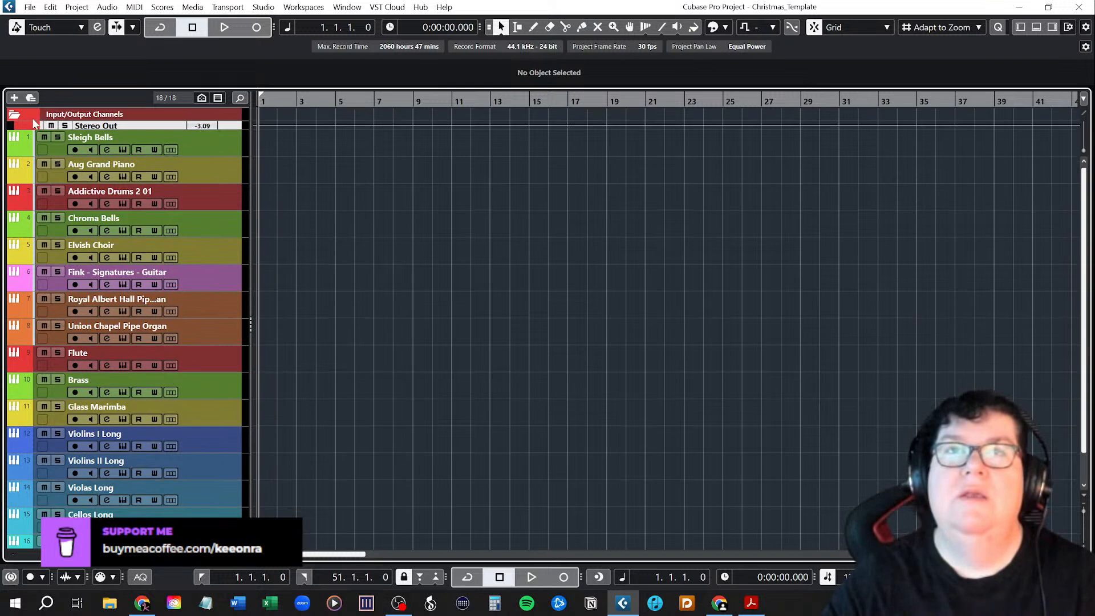
pyautogui.moveTo(32, 127); pyautogui.dragTo(32, 131)
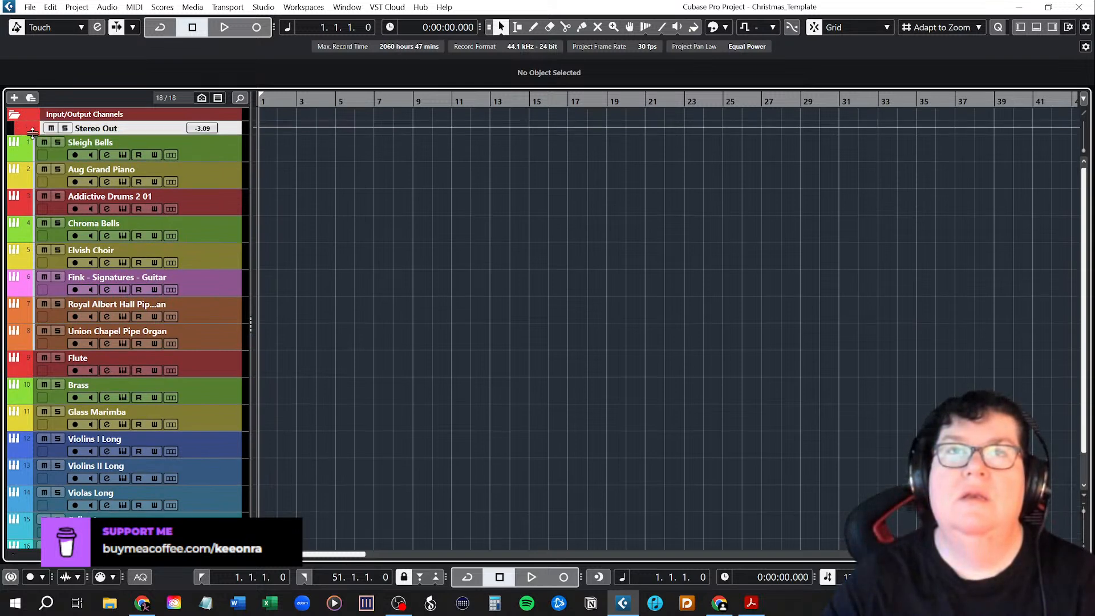
pyautogui.click(16, 116)
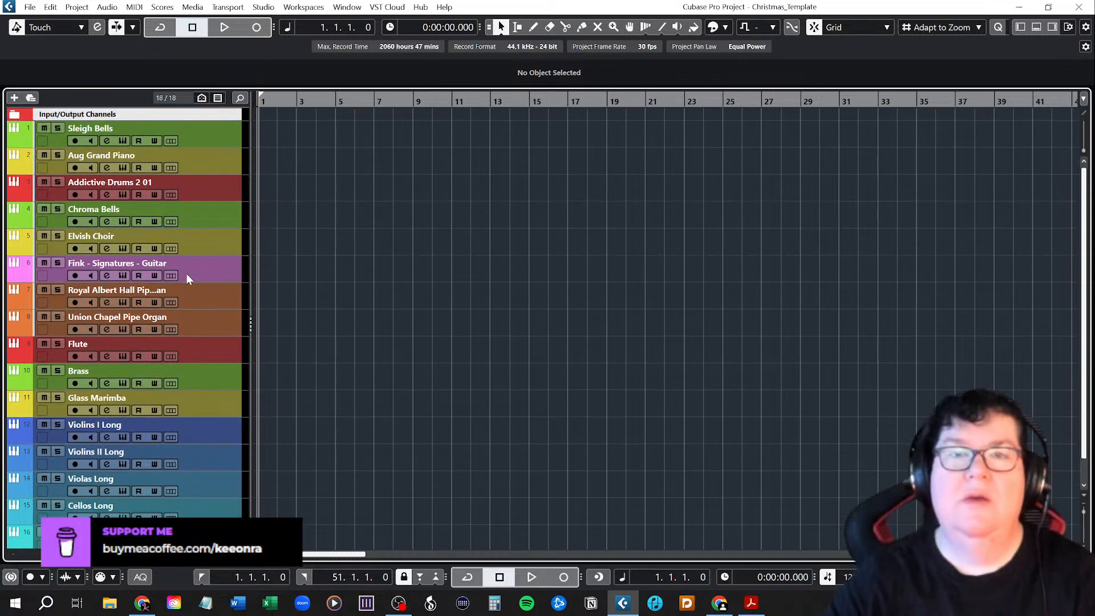
pyautogui.scroll(-2, 174, 347)
pyautogui.scroll(2, 177, 352)
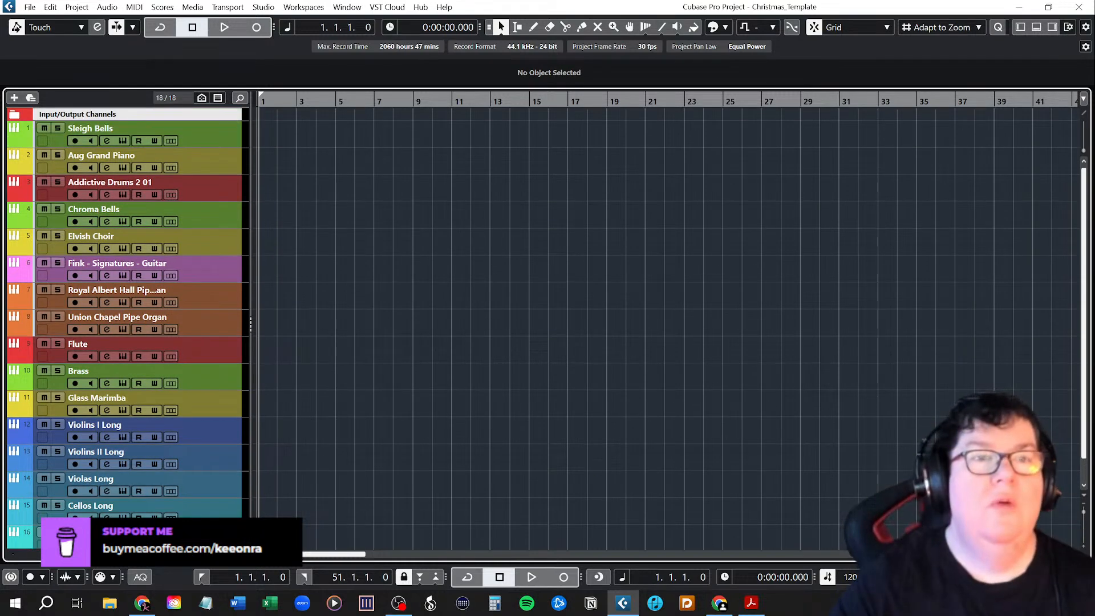
# Change the project's time signature to 2/4.
pyautogui.hotkey('alt', 'Tab')
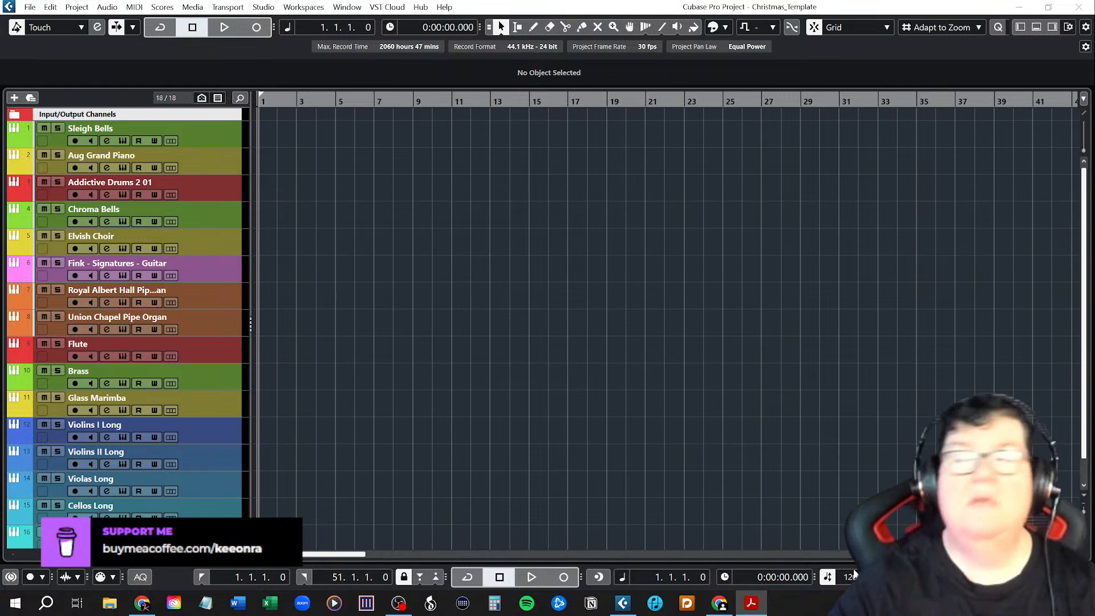
pyautogui.click(936, 577)
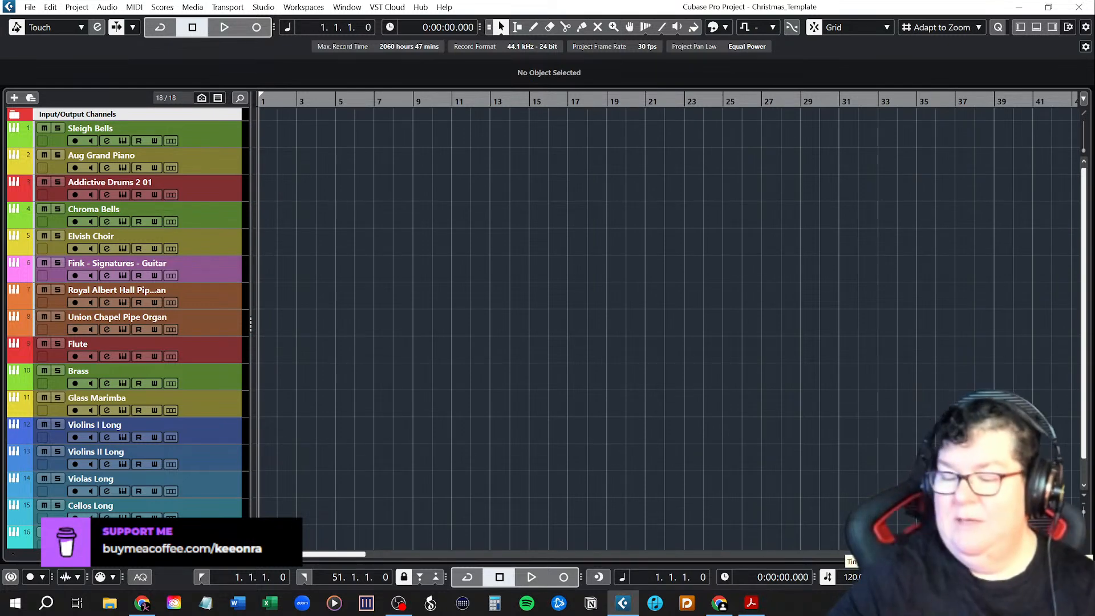
pyautogui.click(1019, 554)
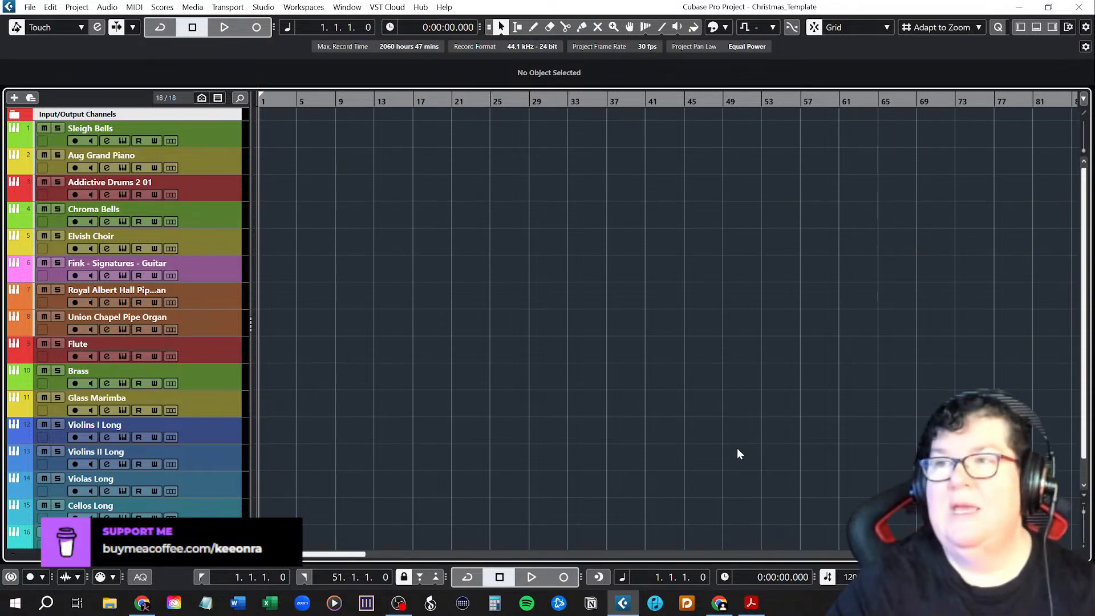
# Audition the current tempo by playing the project, set it to 110 BPM and play again.
pyautogui.press('space')
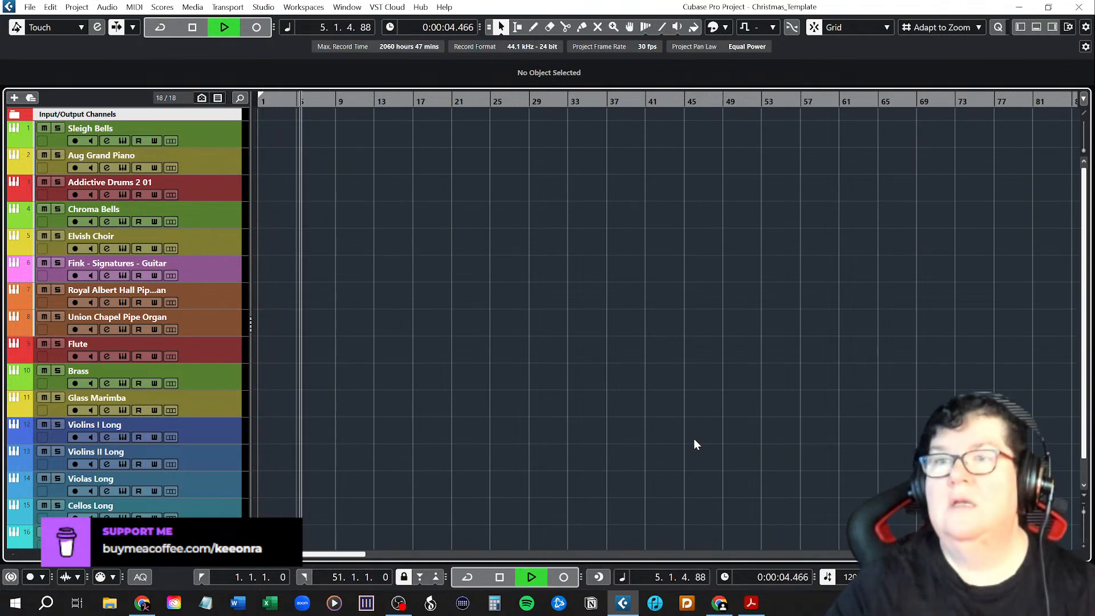
pyautogui.press('space')
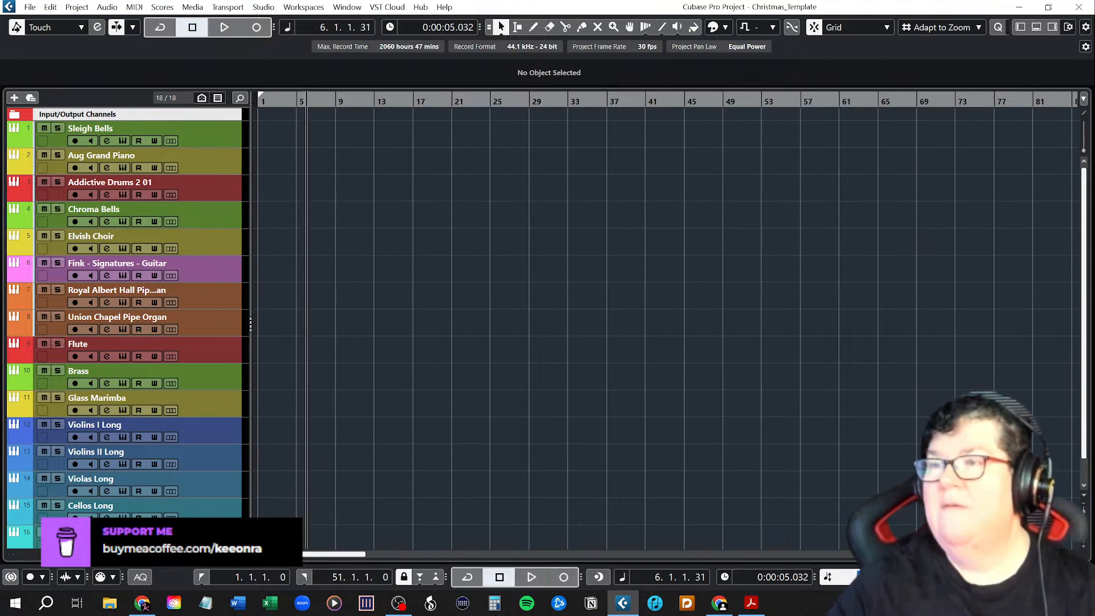
pyautogui.press('Return')
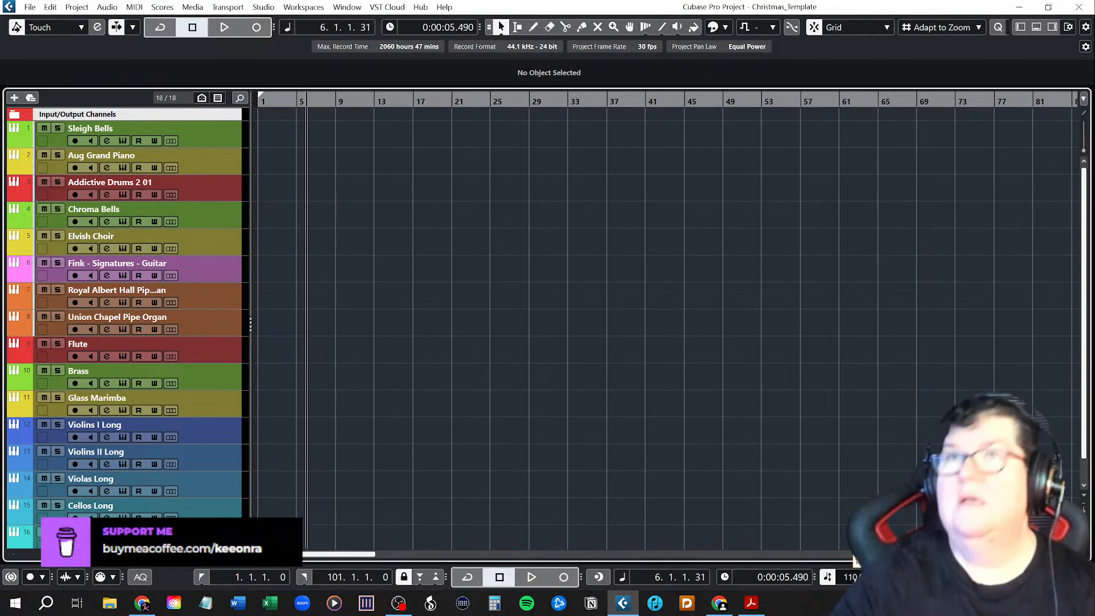
pyautogui.press('KP_Decimal')
pyautogui.press('space')
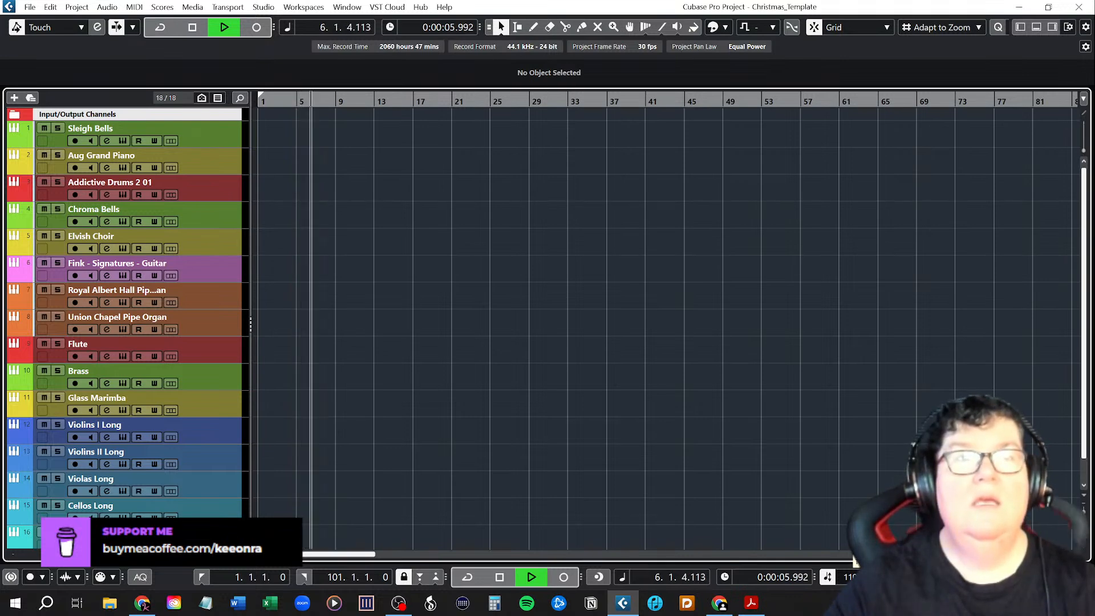
pyautogui.press('space')
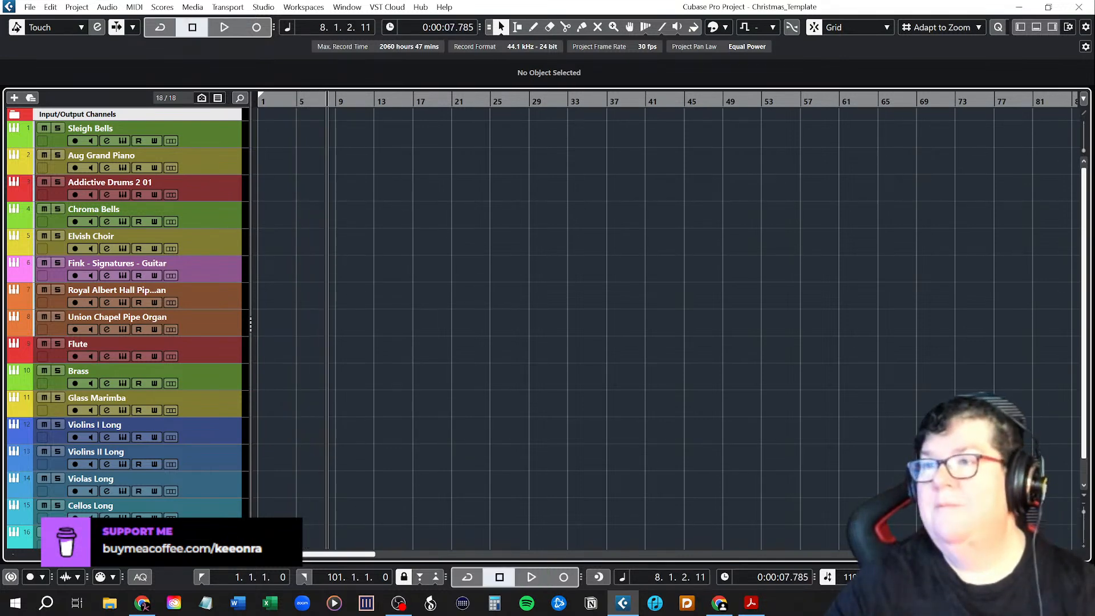
# Lower the tempo to 106 BPM and play the project from the start to judge it.
pyautogui.press('.')
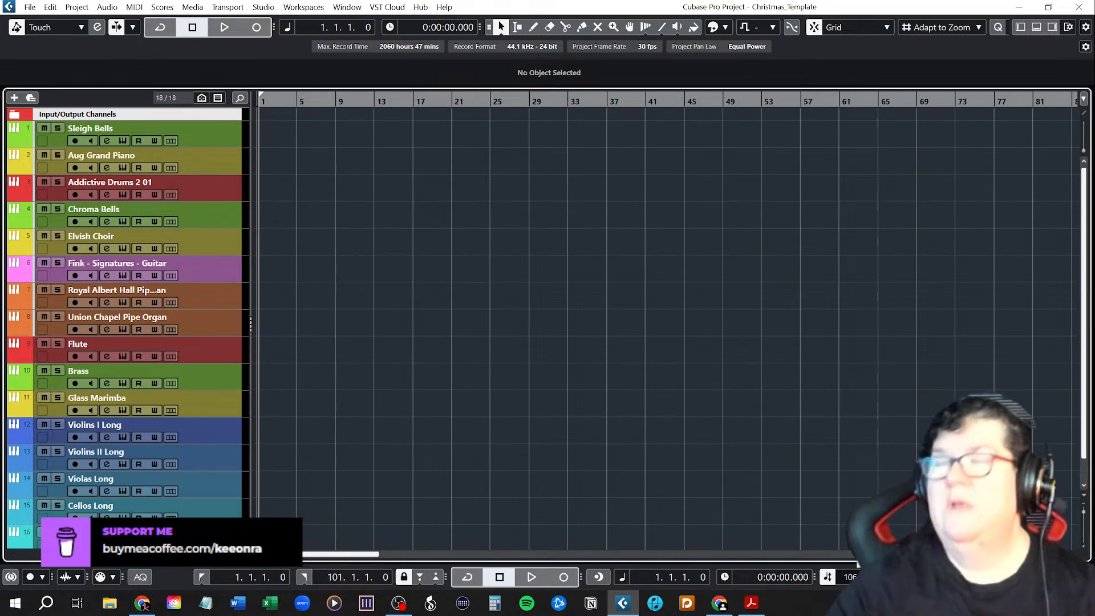
pyautogui.press('space')
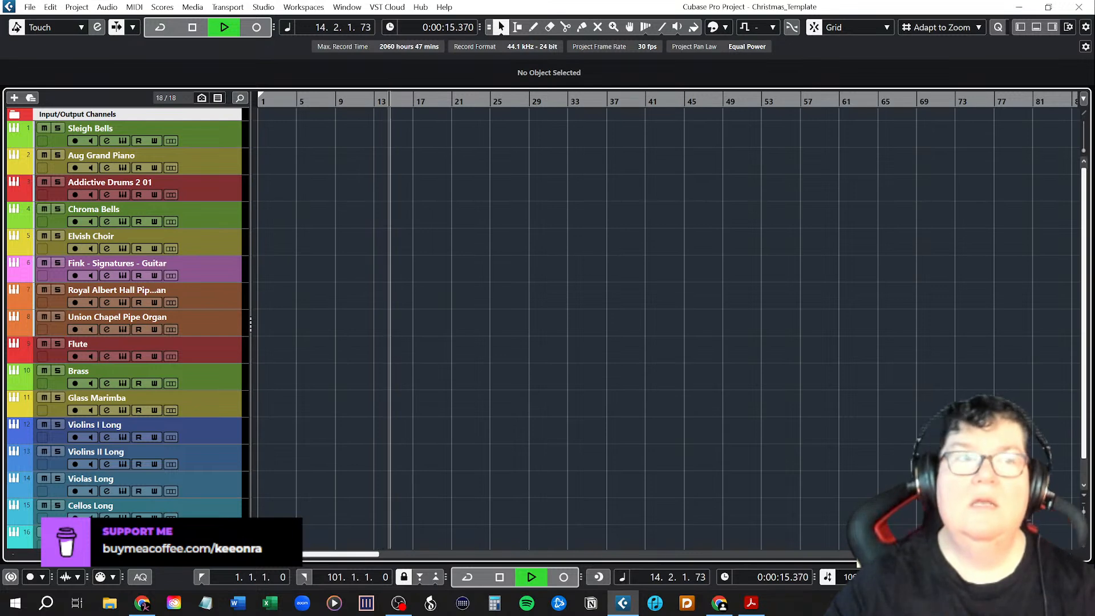
pyautogui.press('space')
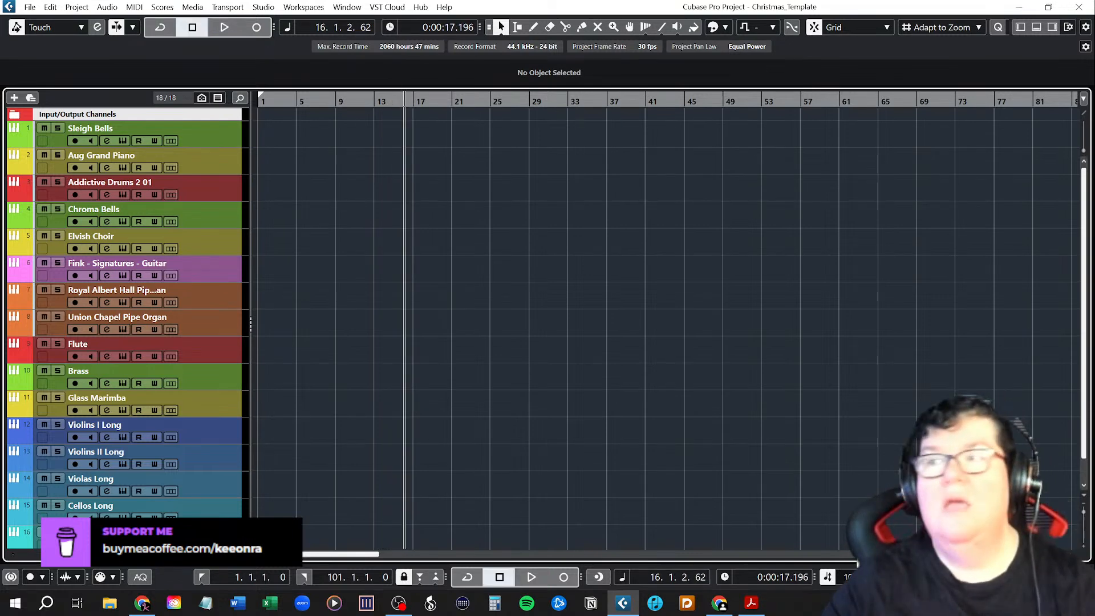
# Set the project tempo to 100 BPM, audition it from the start and return the cursor to the beginning.
pyautogui.click(860, 578)
pyautogui.write('100')
pyautogui.press('Return')
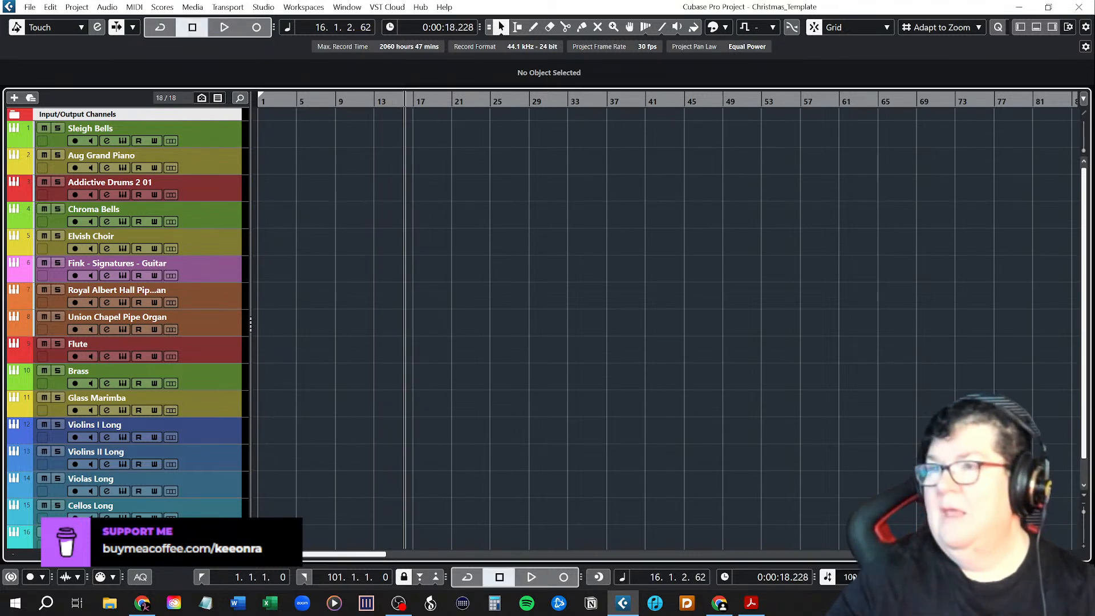
pyautogui.press('Home')
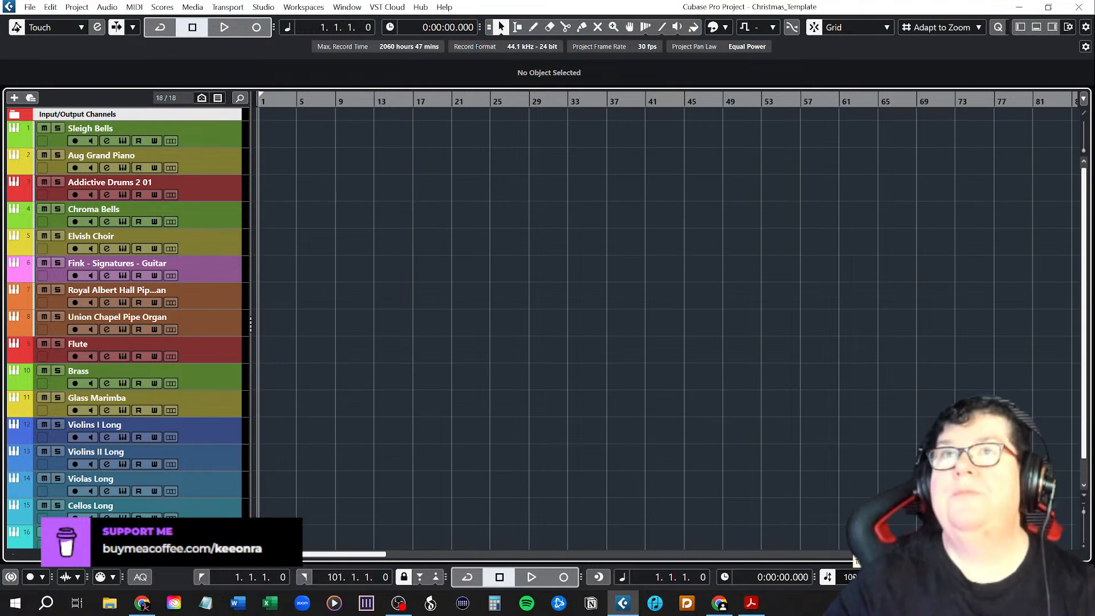
pyautogui.press('space')
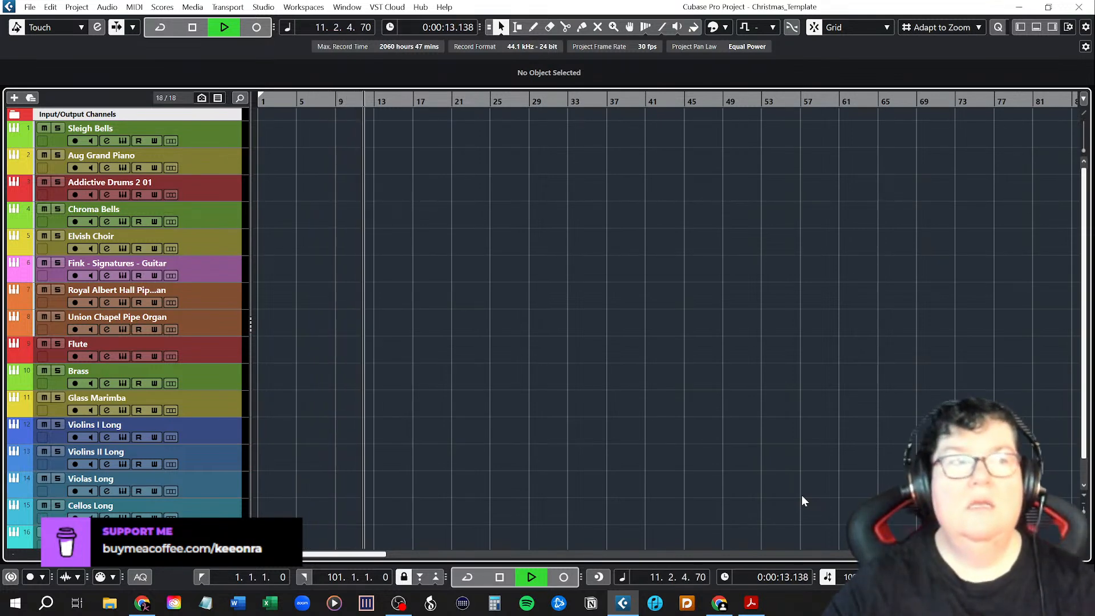
pyautogui.press('space')
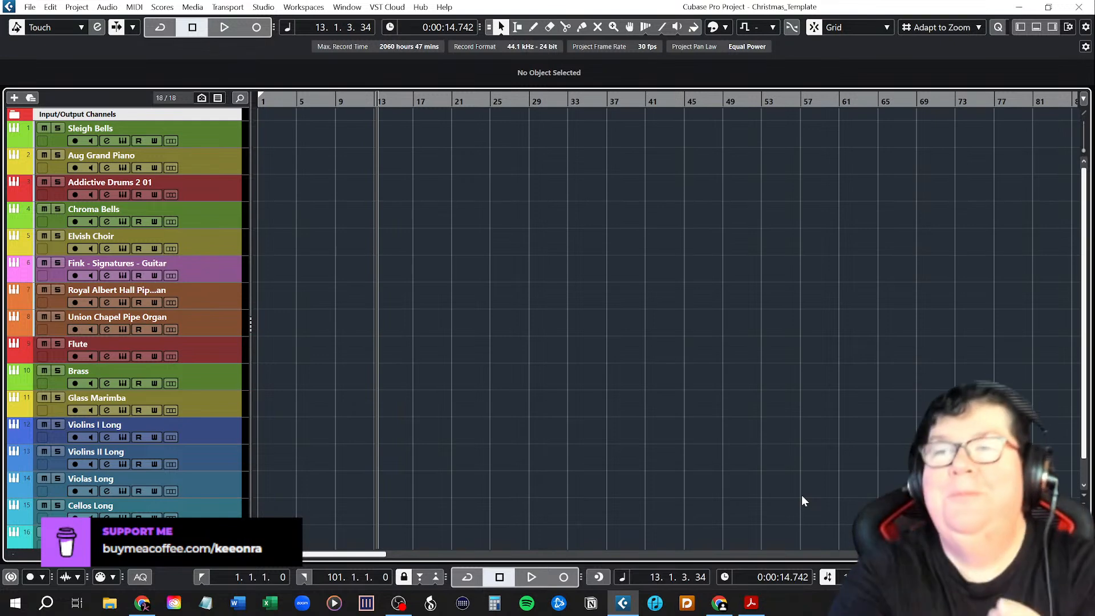
pyautogui.press('Home')
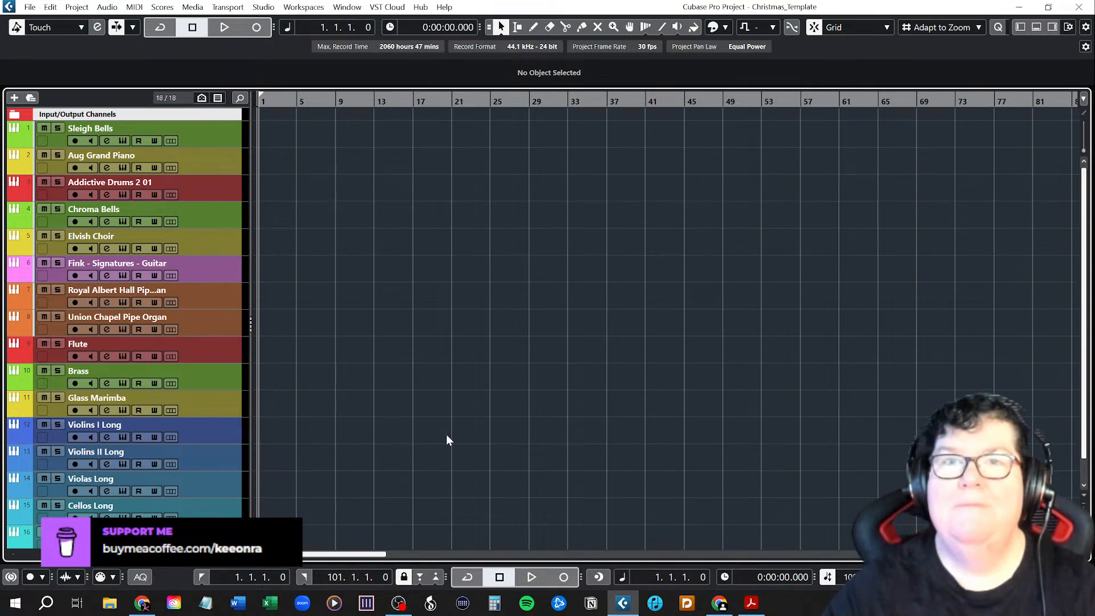
# Add a Kontakt 7 instrument track directly below Sleigh Bells, routed to Stereo Out.
pyautogui.scroll(-1, 391, 429)
pyautogui.scroll(1, 392, 428)
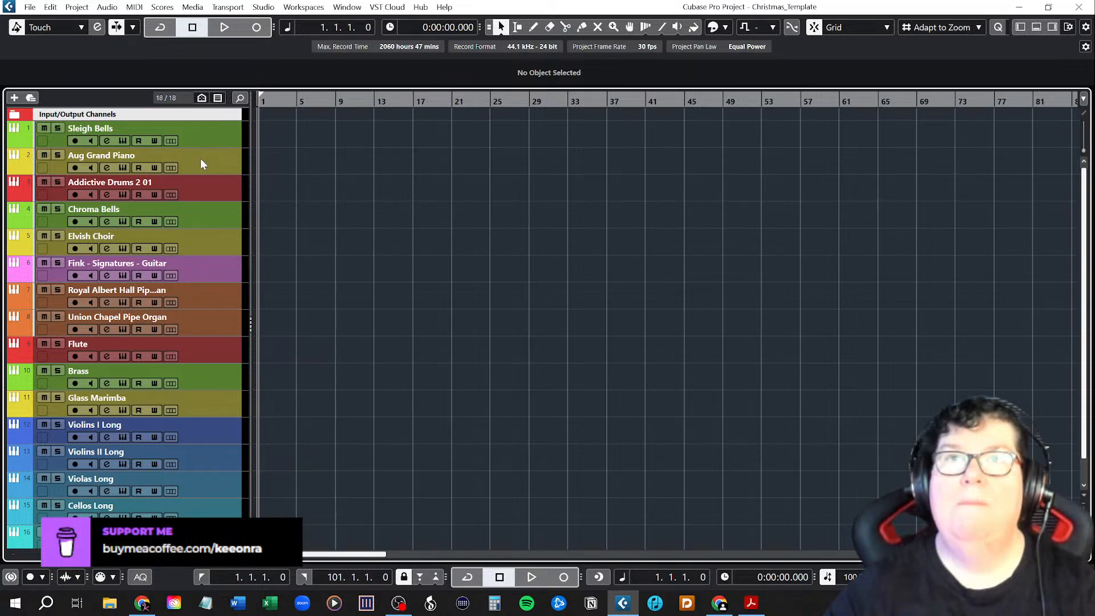
pyautogui.click(209, 135)
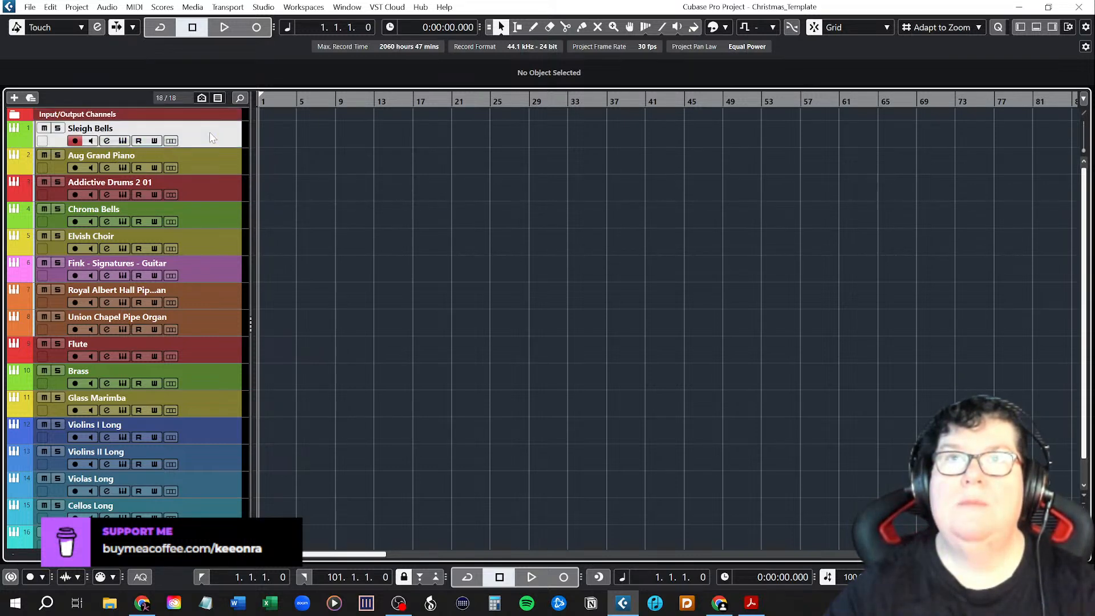
pyautogui.rightClick(209, 135)
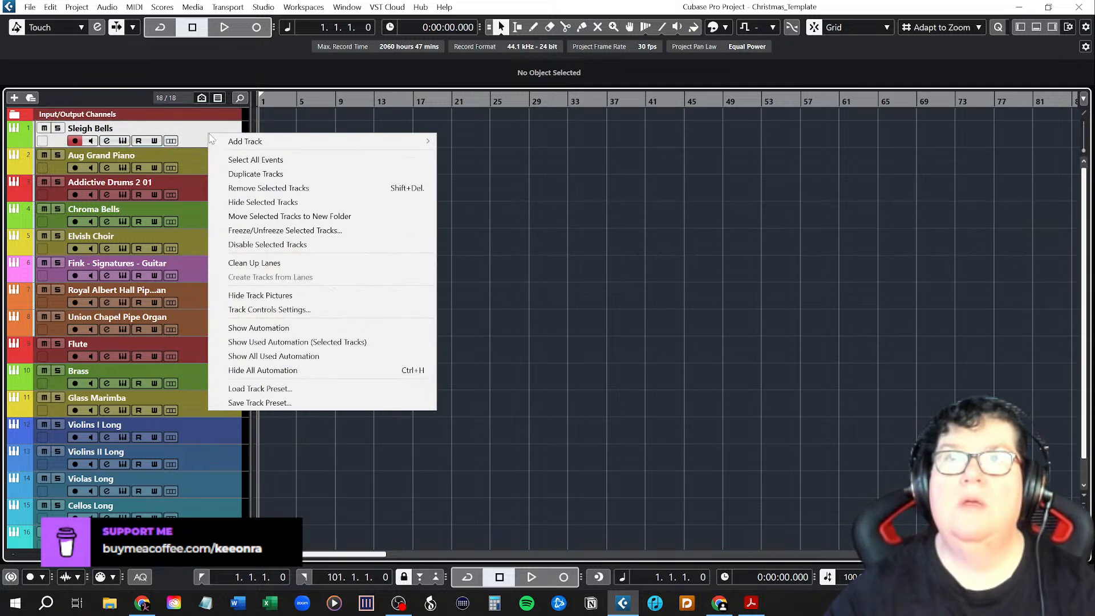
pyautogui.moveTo(241, 150)
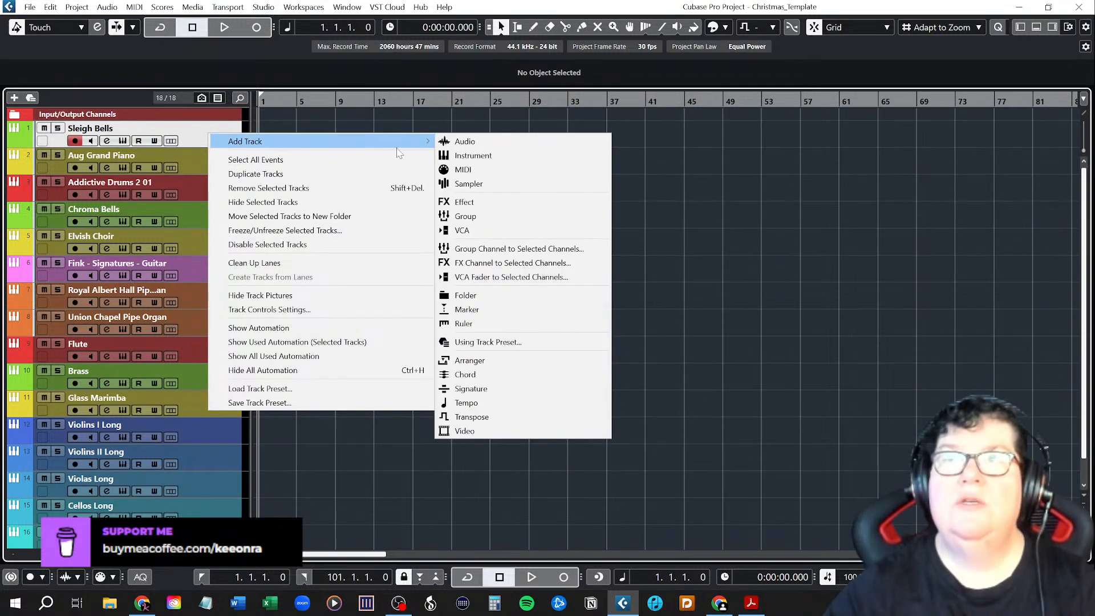
pyautogui.click(458, 155)
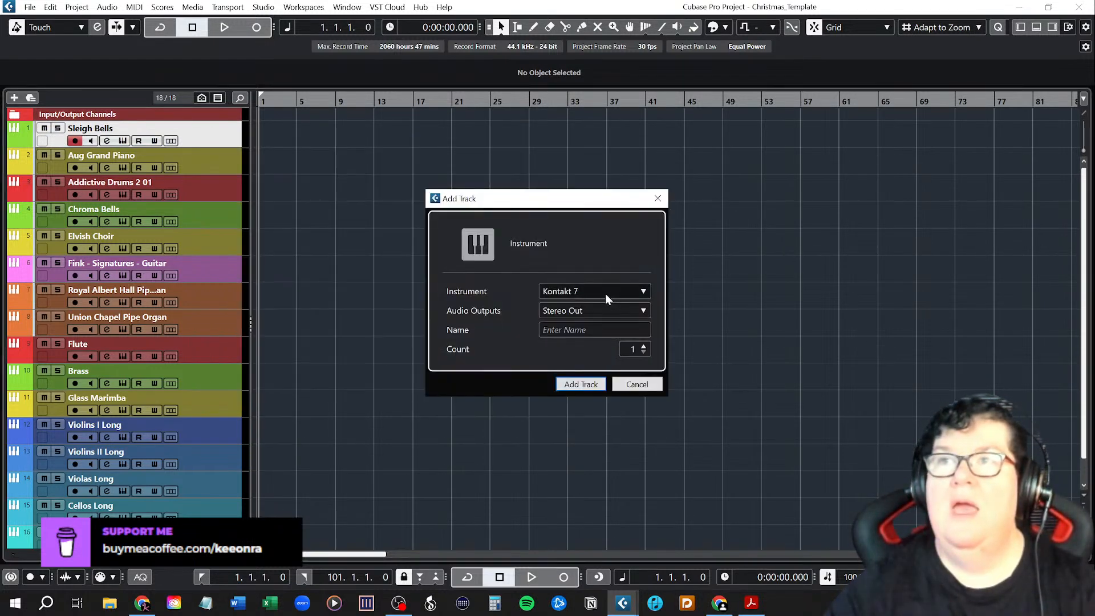
pyautogui.click(568, 381)
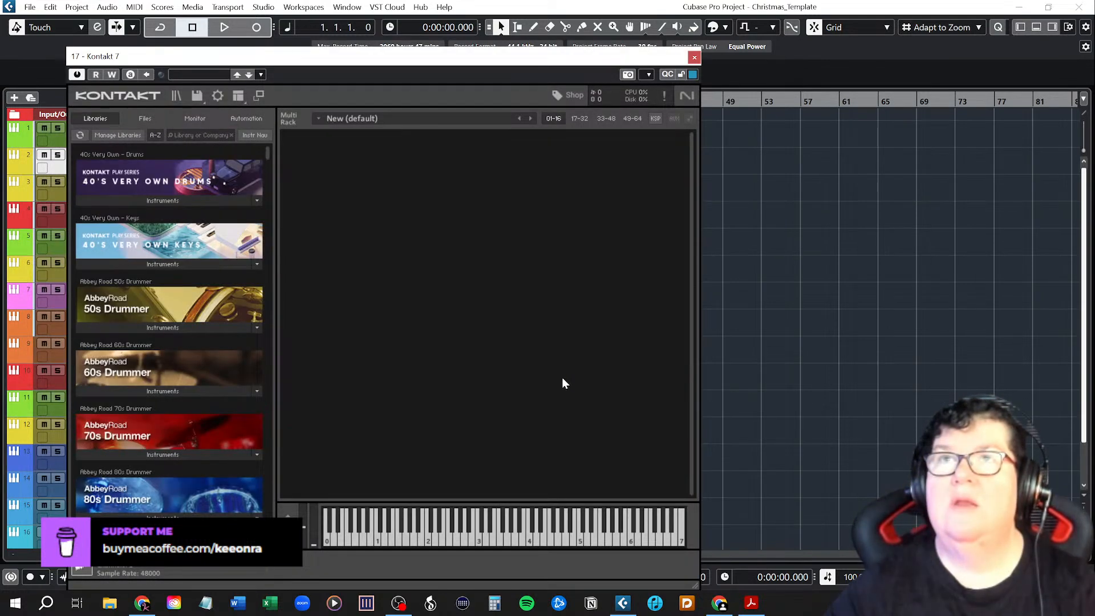
# Search the Kontakt libraries for piano, load Soundiron Emotional Piano.nki from Emotional Piano and raise its volume to about -0.6 dB.
pyautogui.click(212, 137)
pyautogui.write('piano')
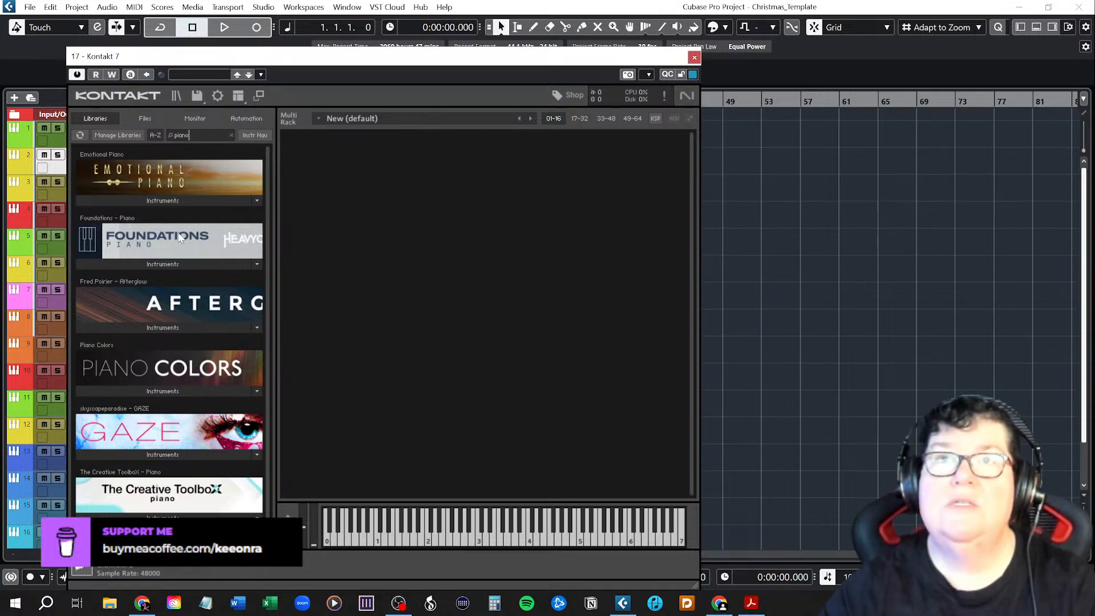
pyautogui.click(171, 201)
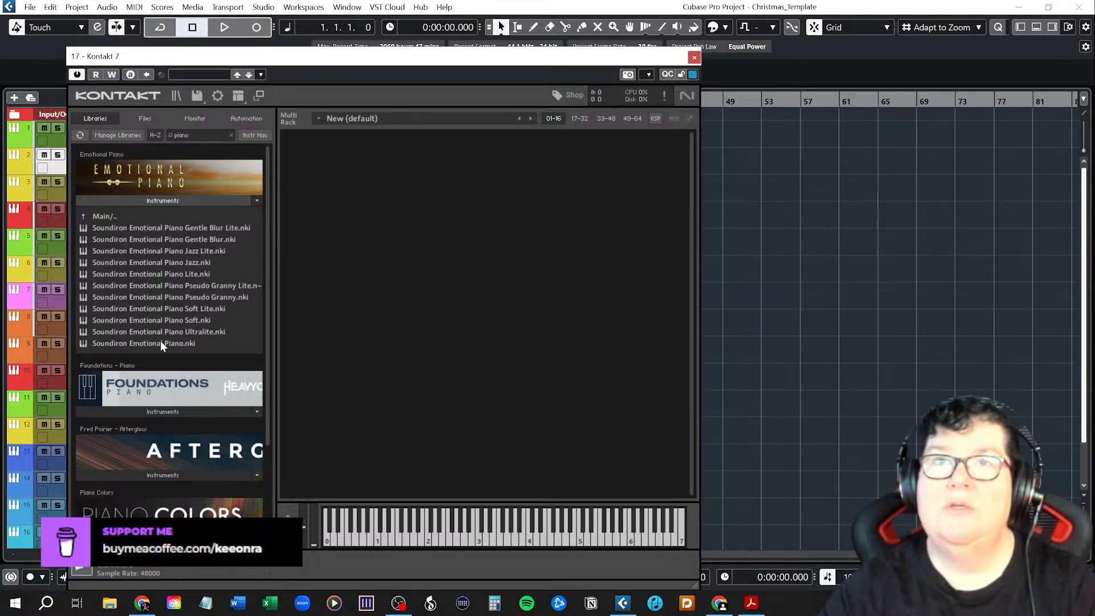
pyautogui.click(106, 217)
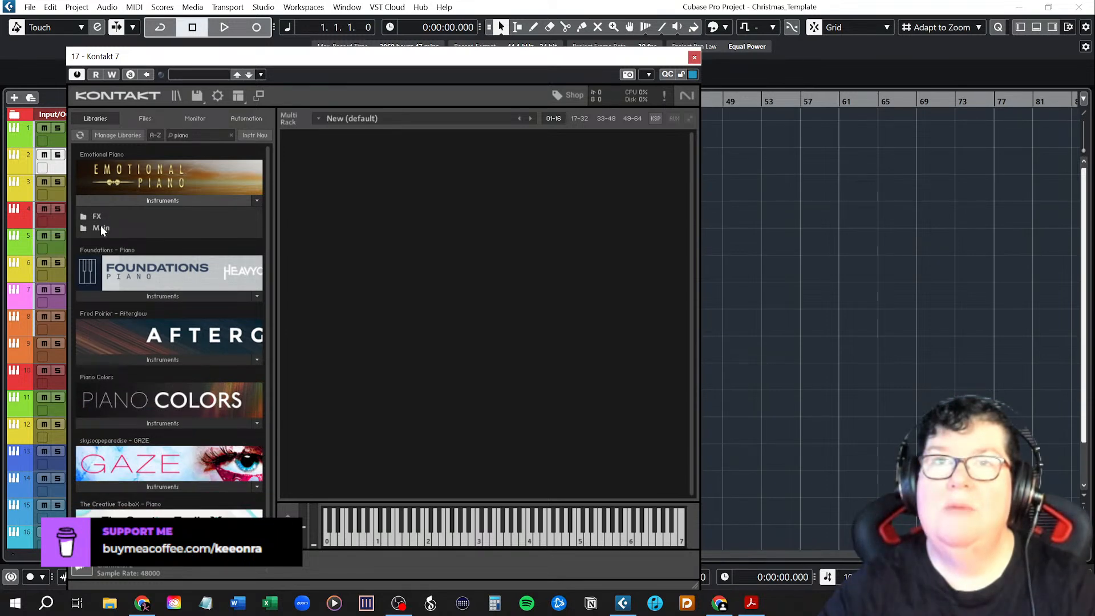
pyautogui.click(100, 227)
pyautogui.moveTo(149, 343); pyautogui.dragTo(404, 303)
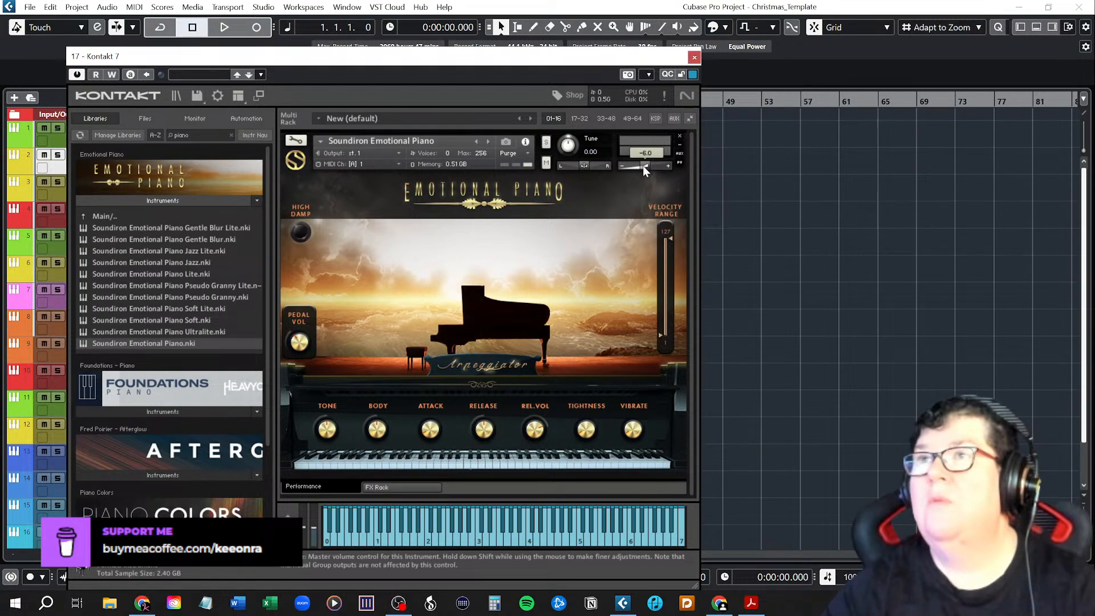
pyautogui.moveTo(643, 166); pyautogui.dragTo(647, 168)
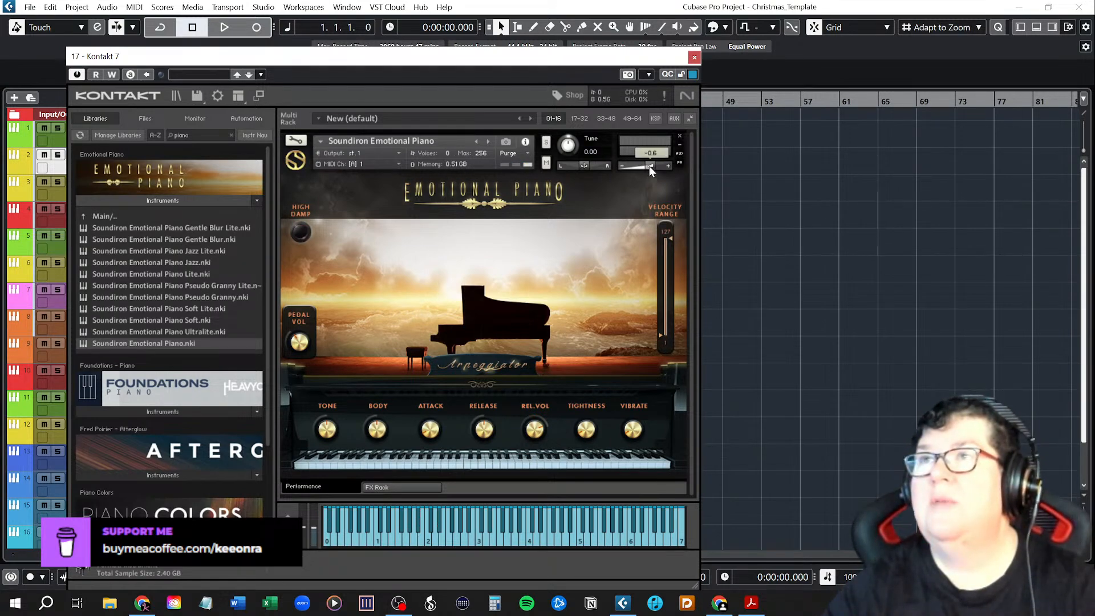
pyautogui.click(694, 58)
# Rename the Kontakt 7 01 track as Piano.
pyautogui.doubleClick(196, 161)
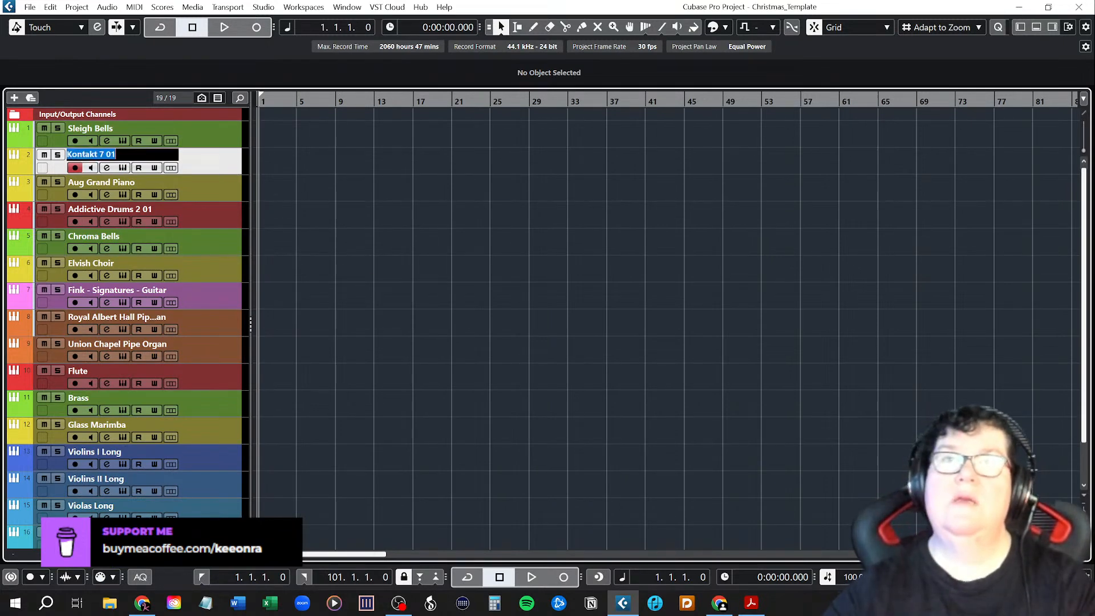
pyautogui.write('Piano')
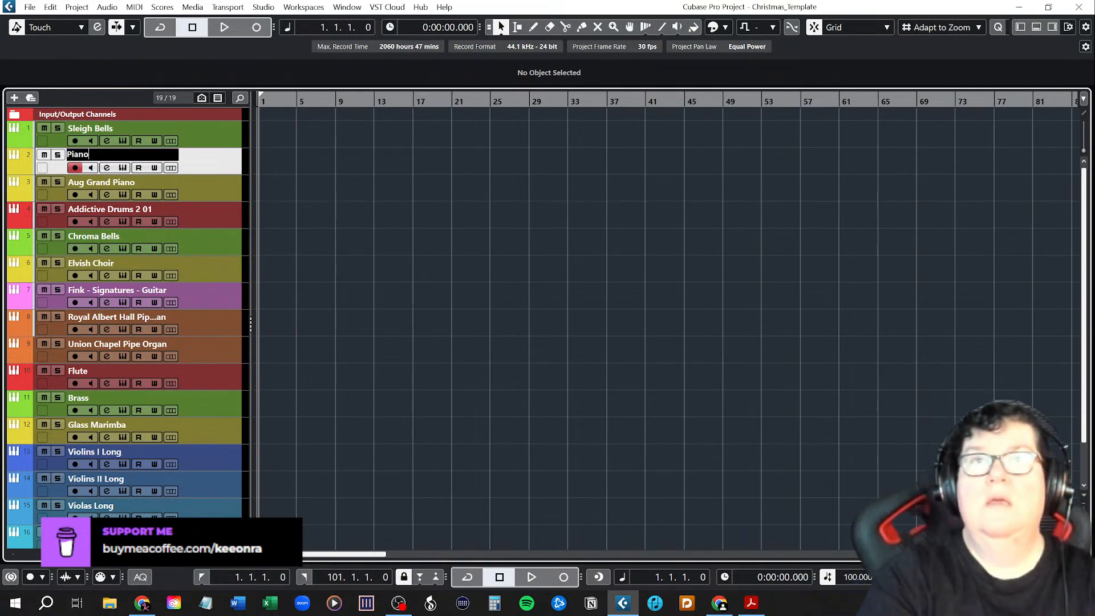
pyautogui.press('Return')
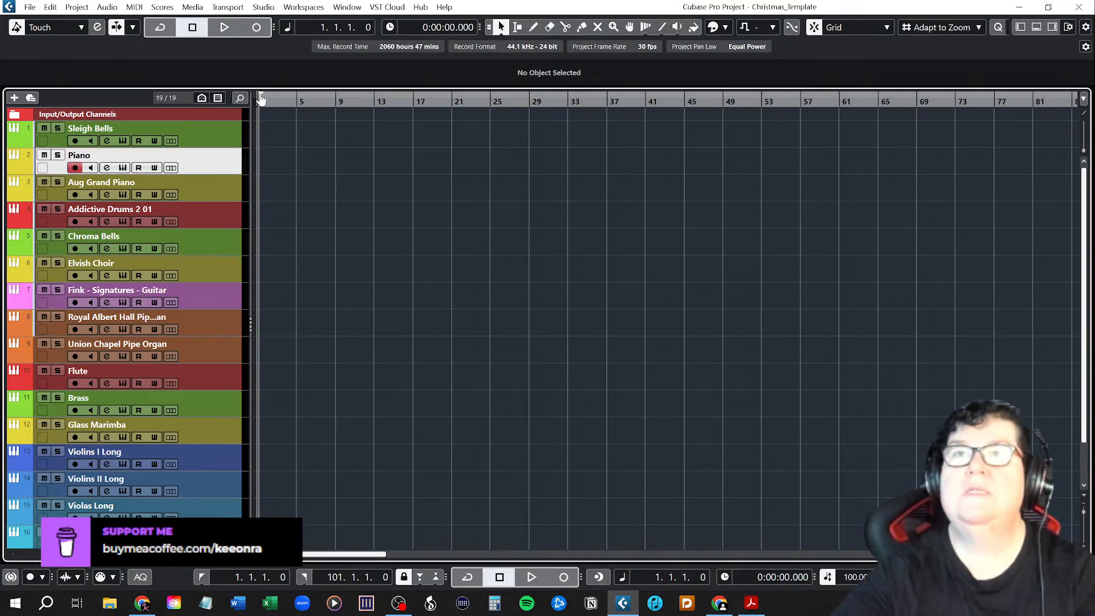
# Set the project's left locator to the start of bar 3.
pyautogui.scroll(3, 313, 257)
pyautogui.moveTo(309, 554); pyautogui.dragTo(295, 554)
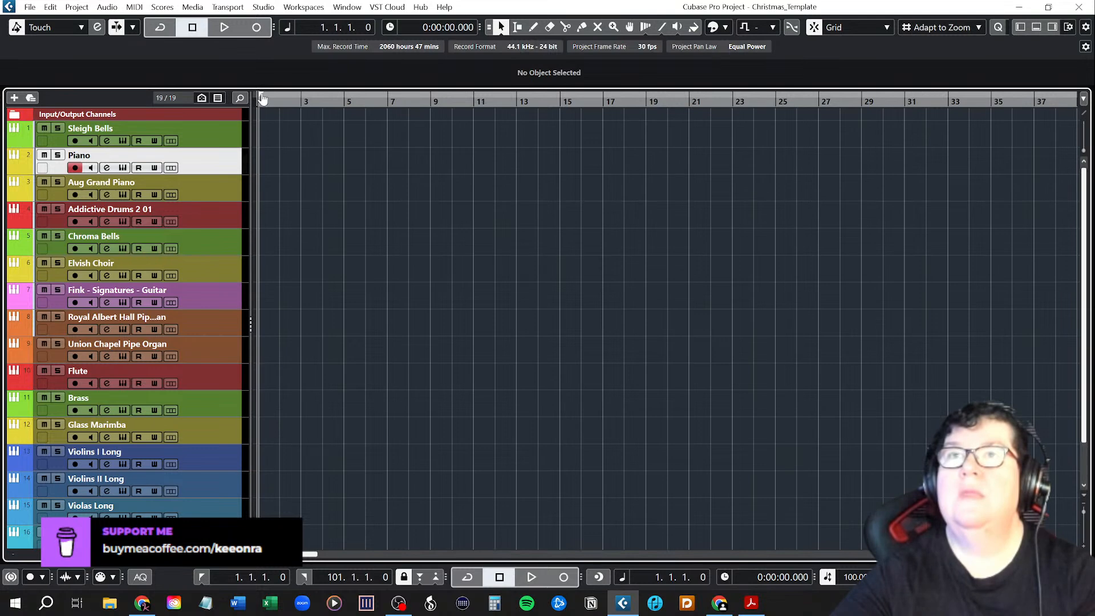
pyautogui.keyDown('ctrl'); pyautogui.click(297, 101); pyautogui.keyUp('ctrl')
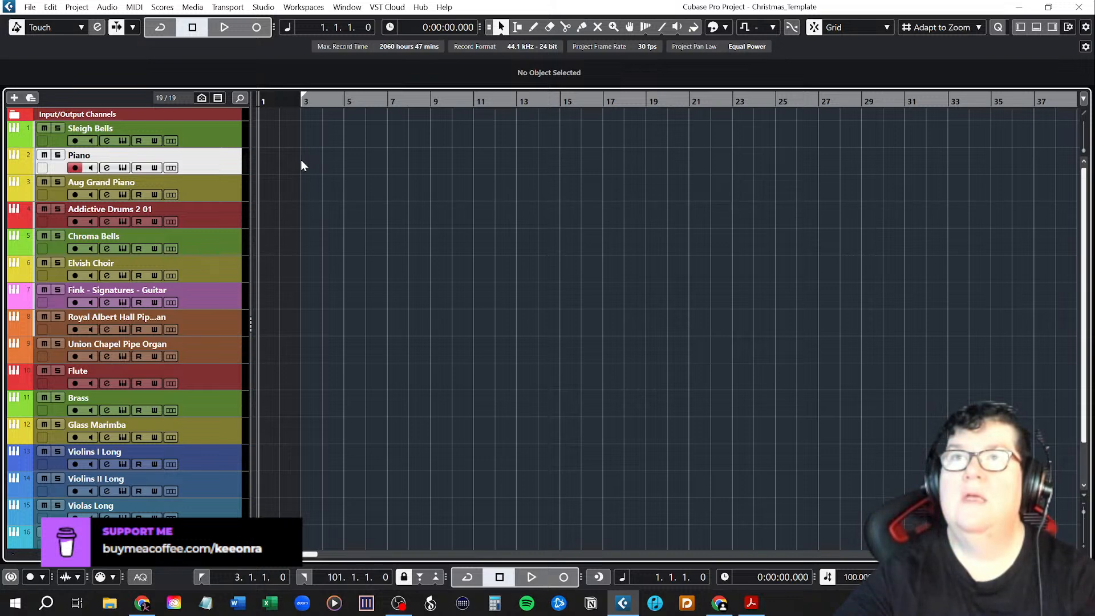
# Add an arranger track and move it above Sleigh Bells, directly under the Input/Output Channels folder.
pyautogui.click(216, 132)
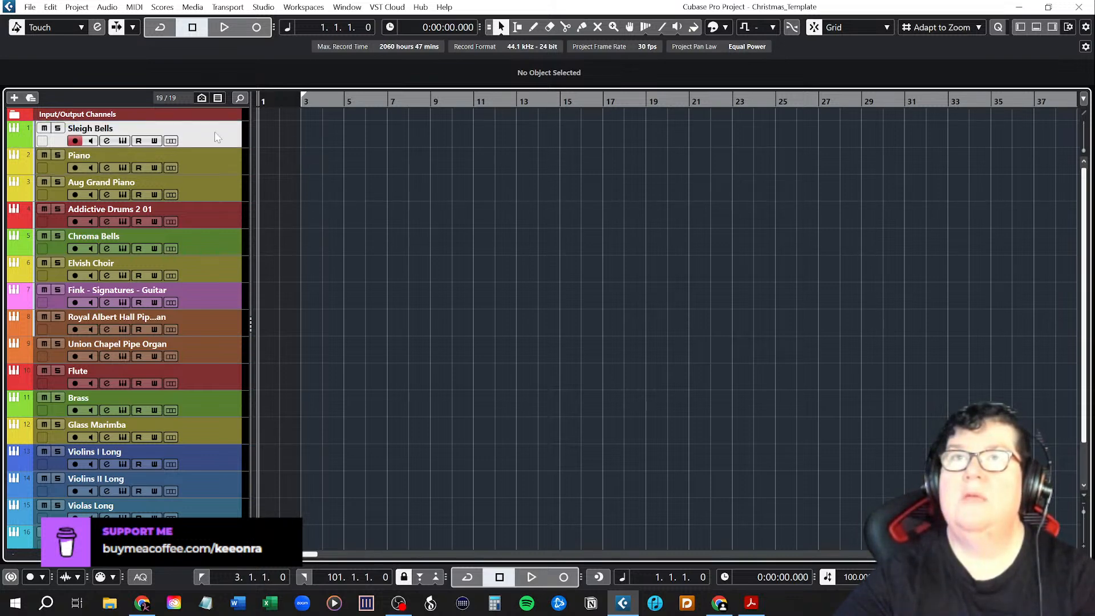
pyautogui.rightClick(215, 132)
pyautogui.moveTo(227, 141)
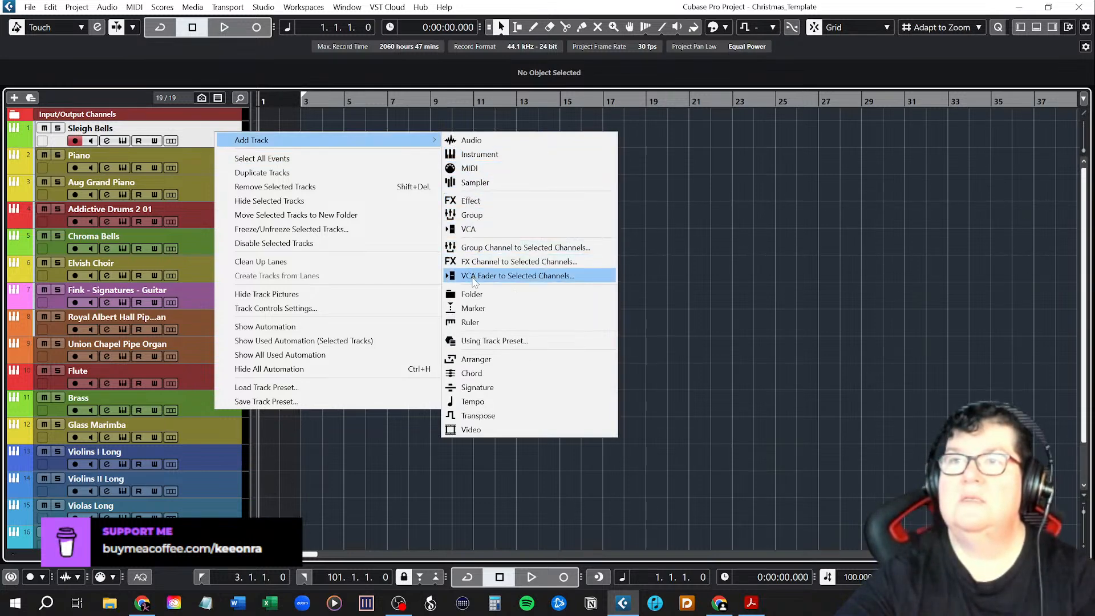
pyautogui.click(473, 358)
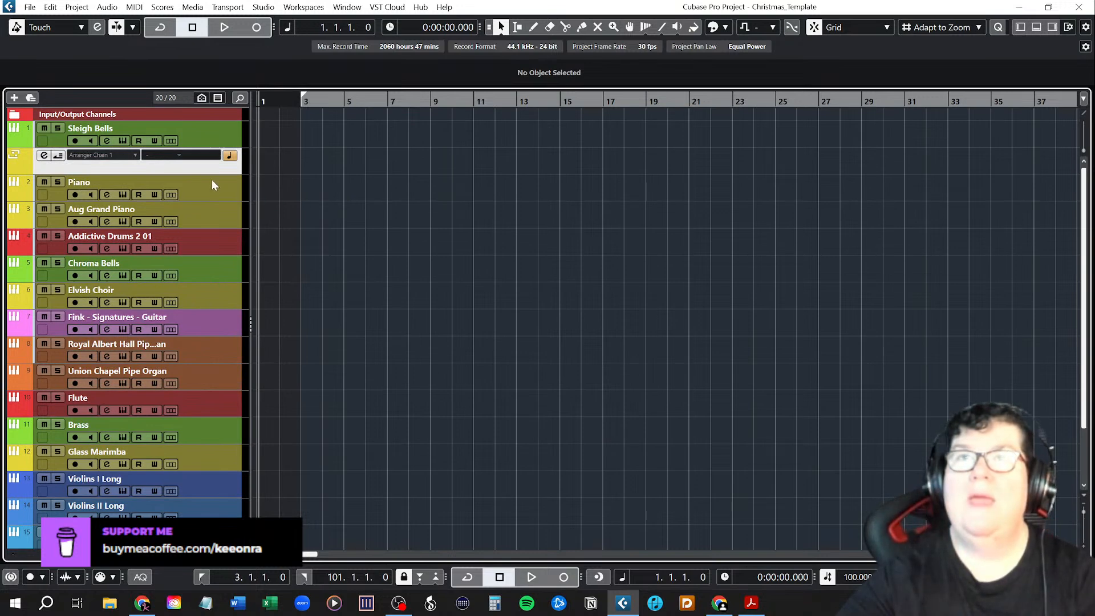
pyautogui.moveTo(200, 168); pyautogui.dragTo(208, 134)
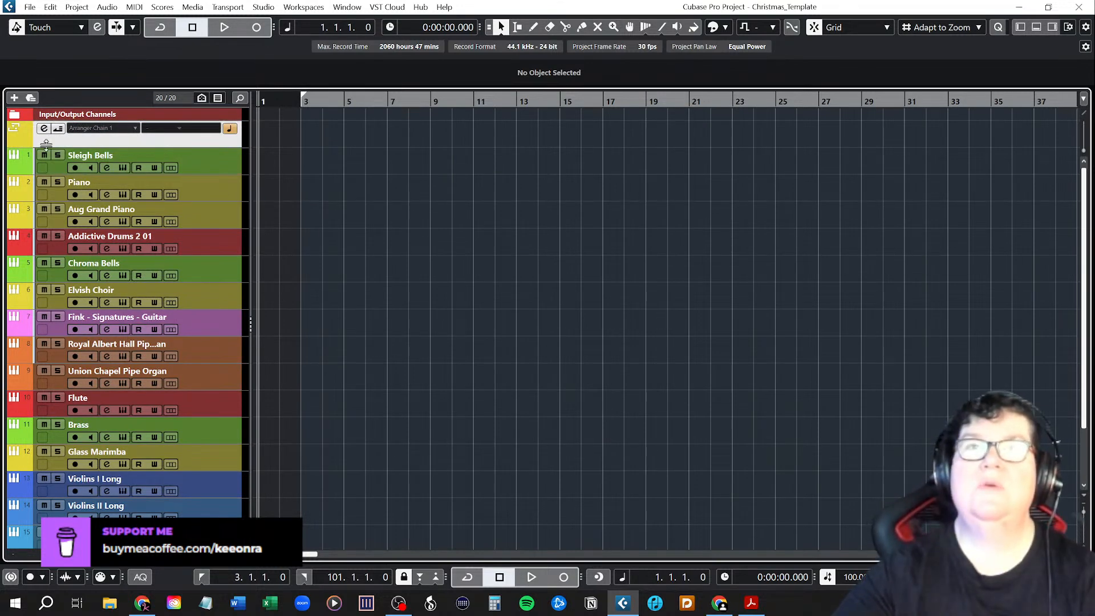
# Color the arranger track light purple after trying pink.
pyautogui.click(19, 139)
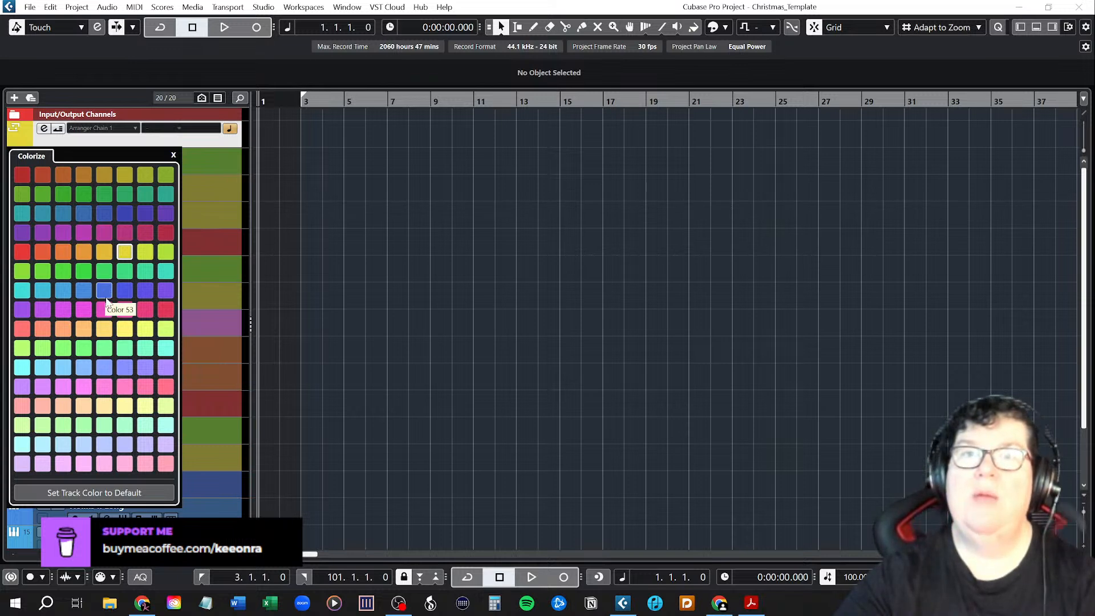
pyautogui.click(84, 389)
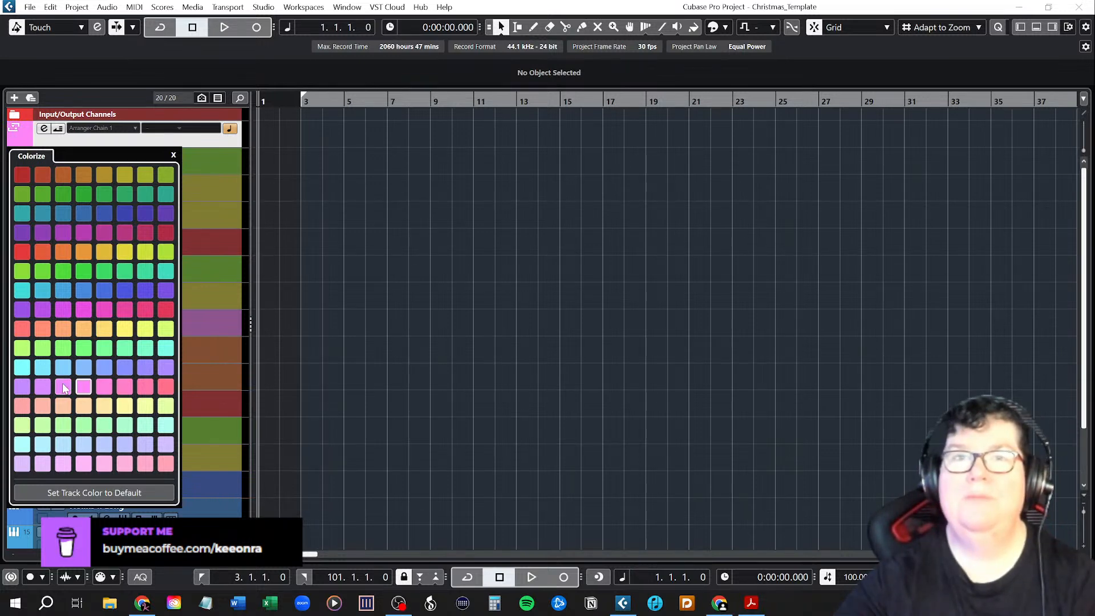
pyautogui.click(21, 388)
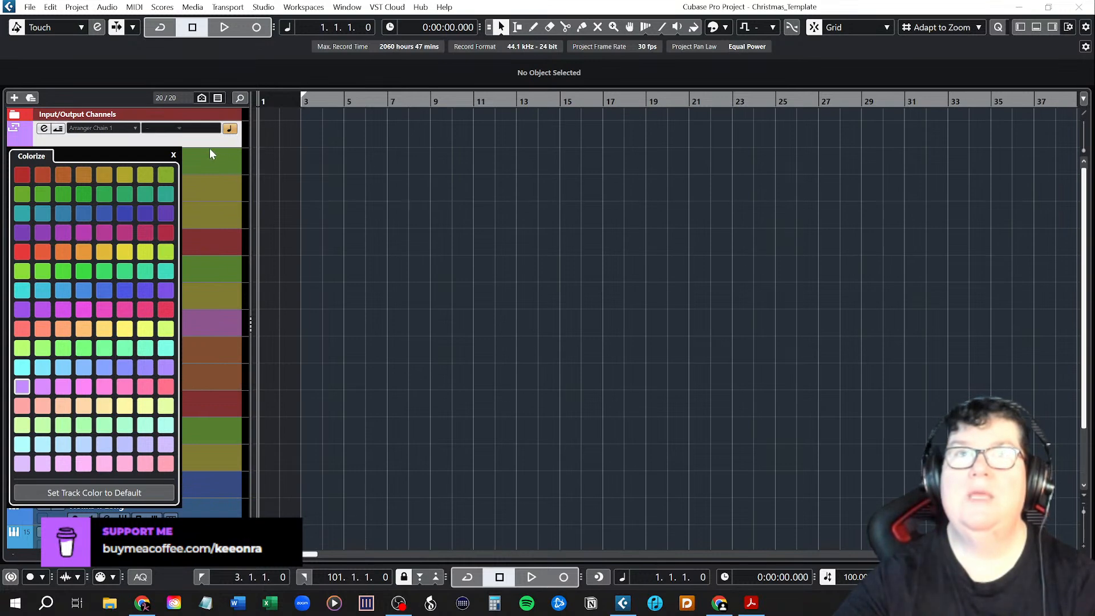
pyautogui.click(210, 153)
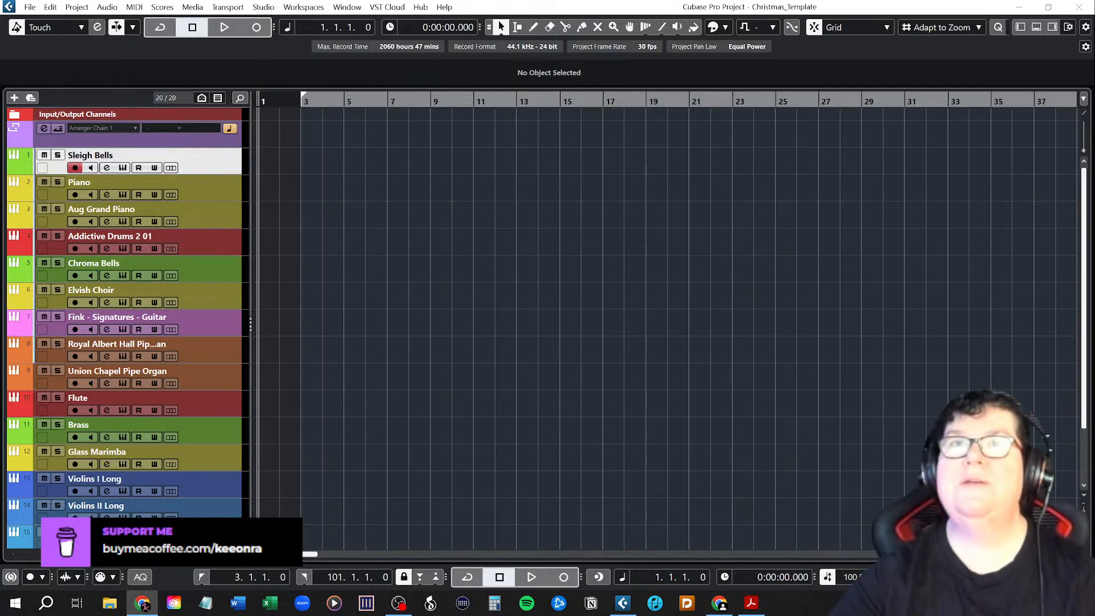
# Draw a four-bar arranger event from bar 3 to bar 7 and name it Intro.
pyautogui.rightClick(314, 131)
pyautogui.click(344, 126)
pyautogui.scroll(3, 313, 147)
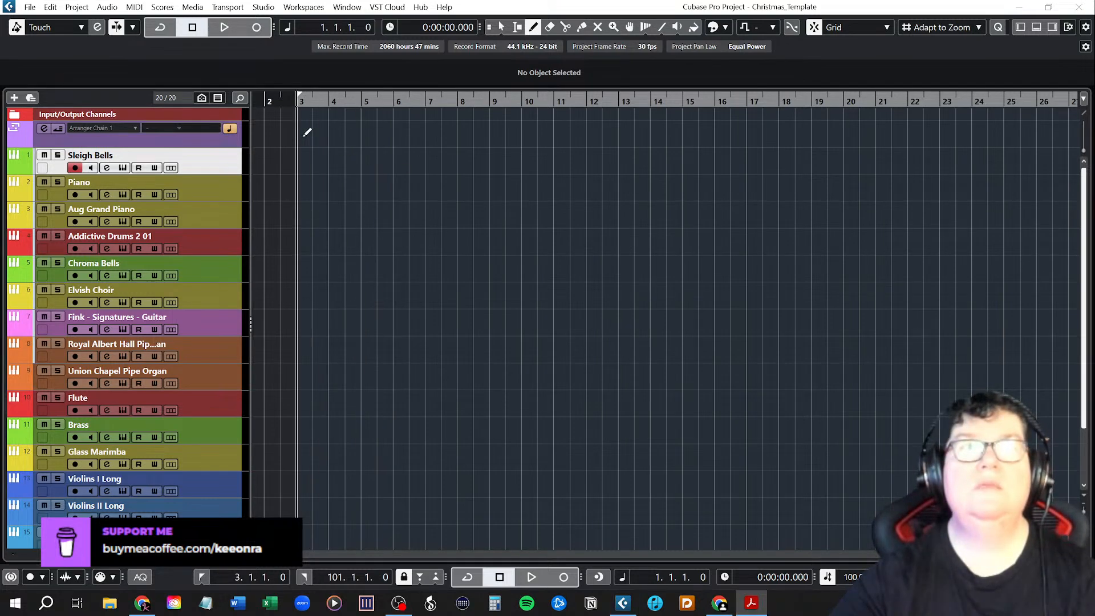
pyautogui.moveTo(305, 135); pyautogui.dragTo(425, 138)
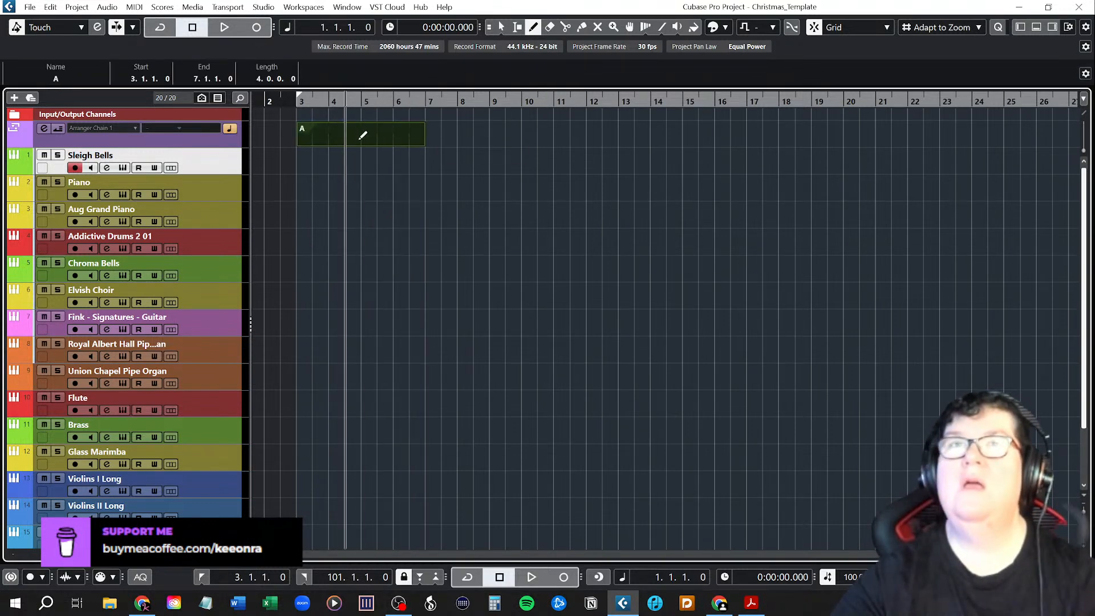
pyautogui.click(74, 81)
pyautogui.write('Intro')
pyautogui.press('Return')
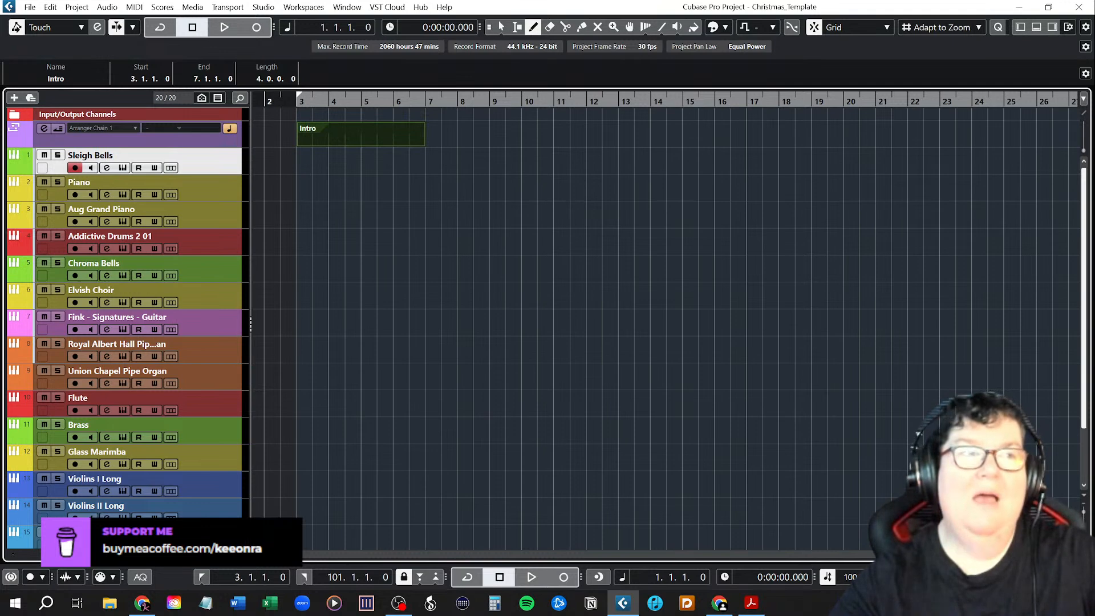
# Draw a 20-bar arranger event from bar 7 to bar 27, name it Chorus and return to the Object Selection tool.
pyautogui.hotkey('alt', 'Tab')
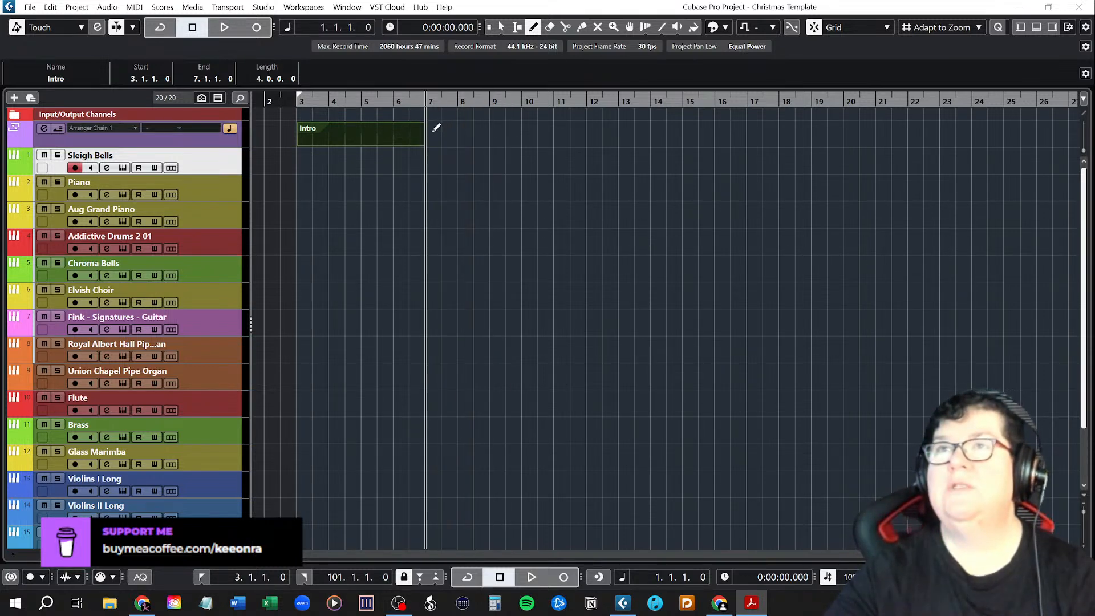
pyautogui.moveTo(436, 127)
pyautogui.mouseDown()
pyautogui.moveTo(770, 146)
pyautogui.moveTo(1068, 130)
pyautogui.mouseUp()
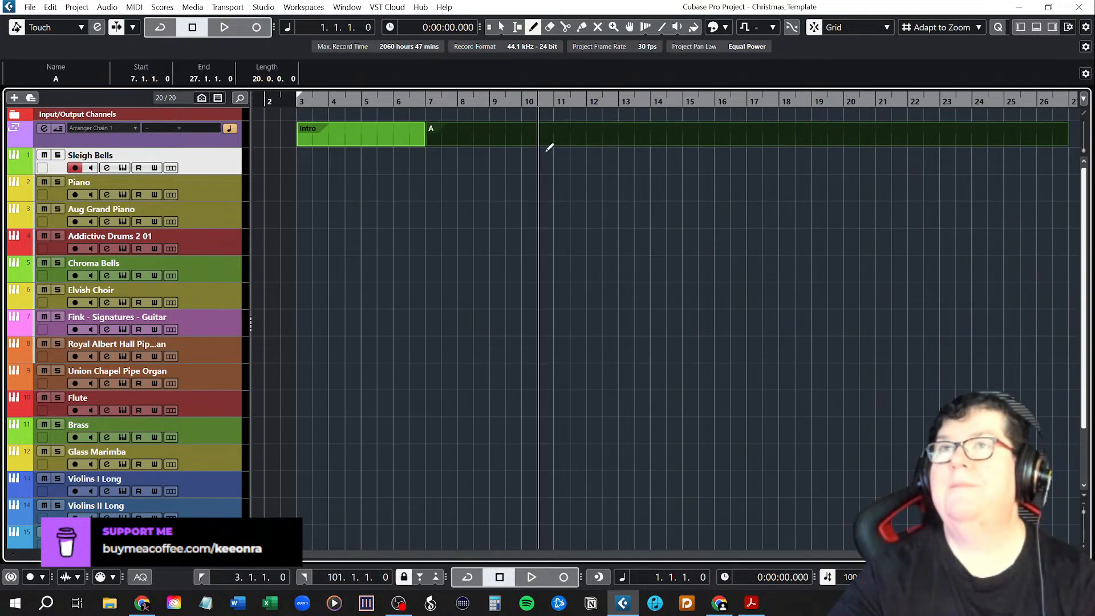
pyautogui.click(93, 78)
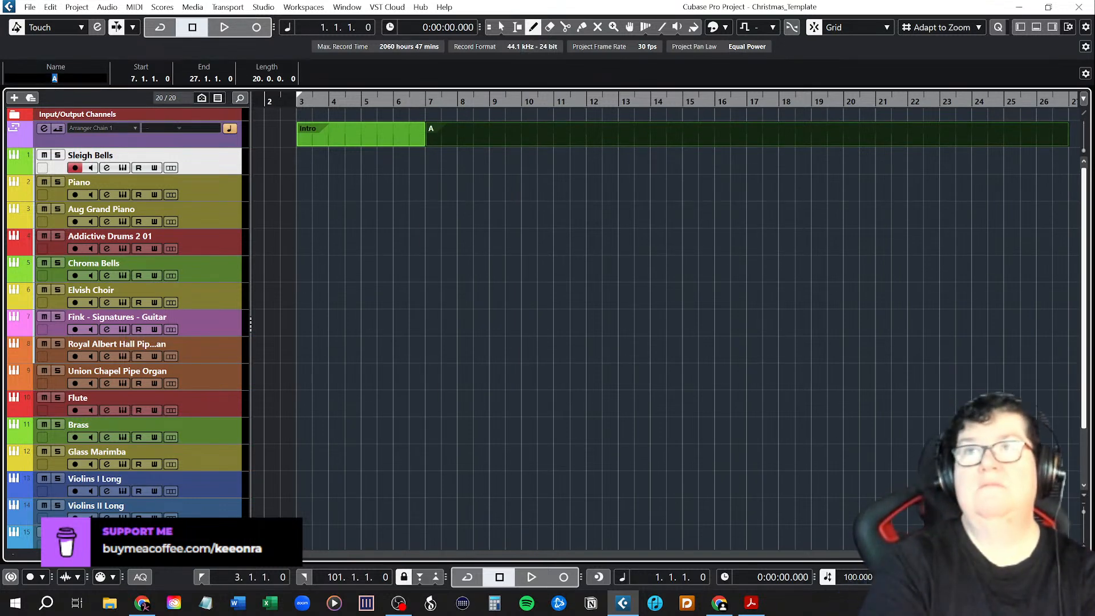
pyautogui.write('Cho')
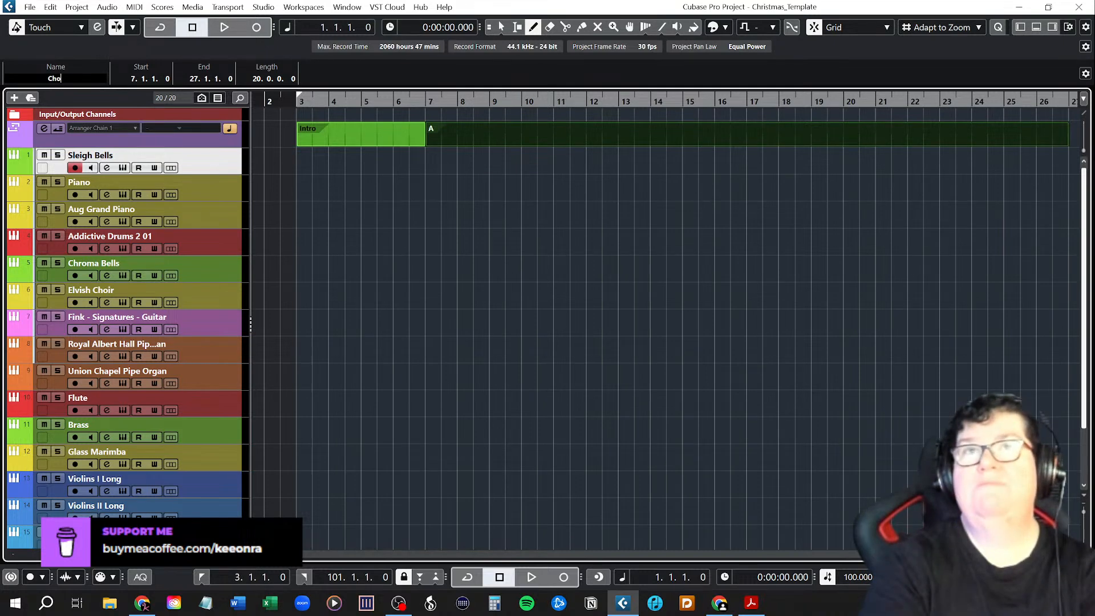
pyautogui.write('rus')
pyautogui.press('Return')
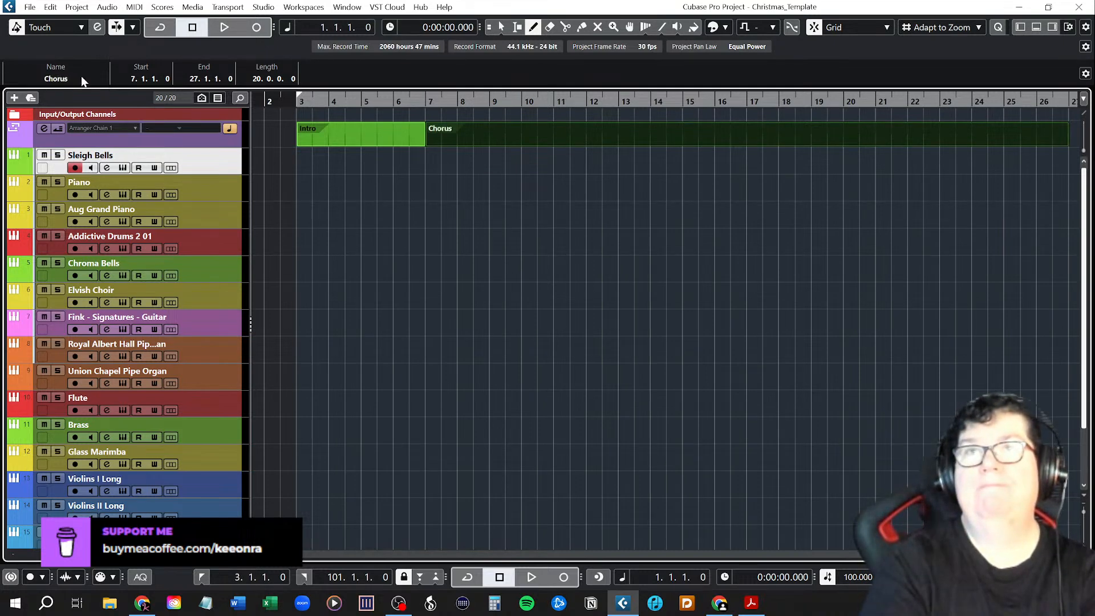
pyautogui.rightClick(486, 140)
pyautogui.click(481, 143)
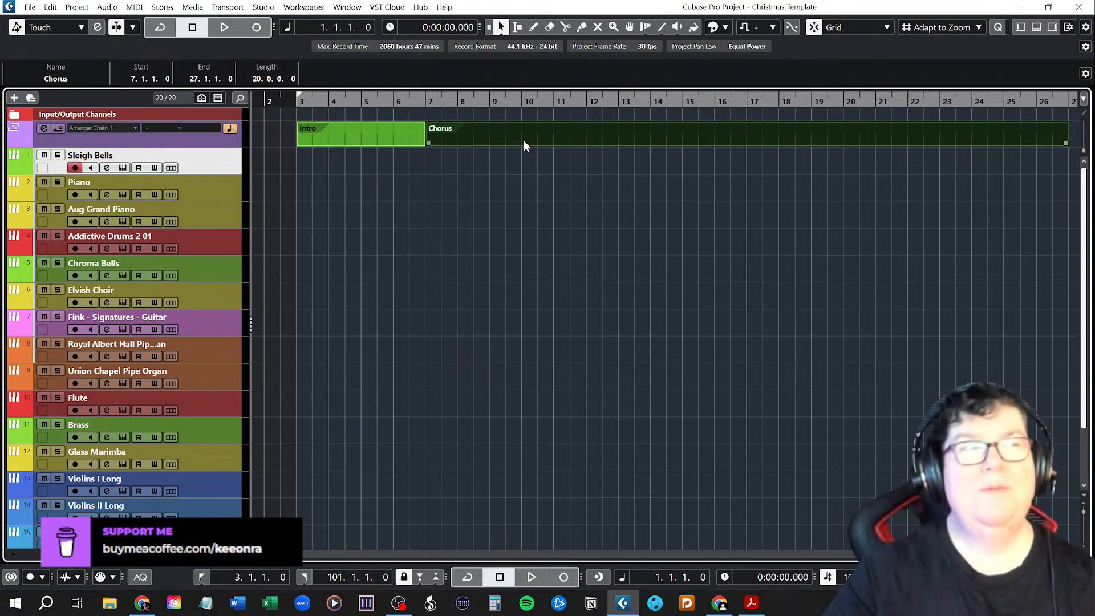
# Color the Chorus arranger event bright red and compare it with the Intro event.
pyautogui.hotkey('alt', 'Tab')
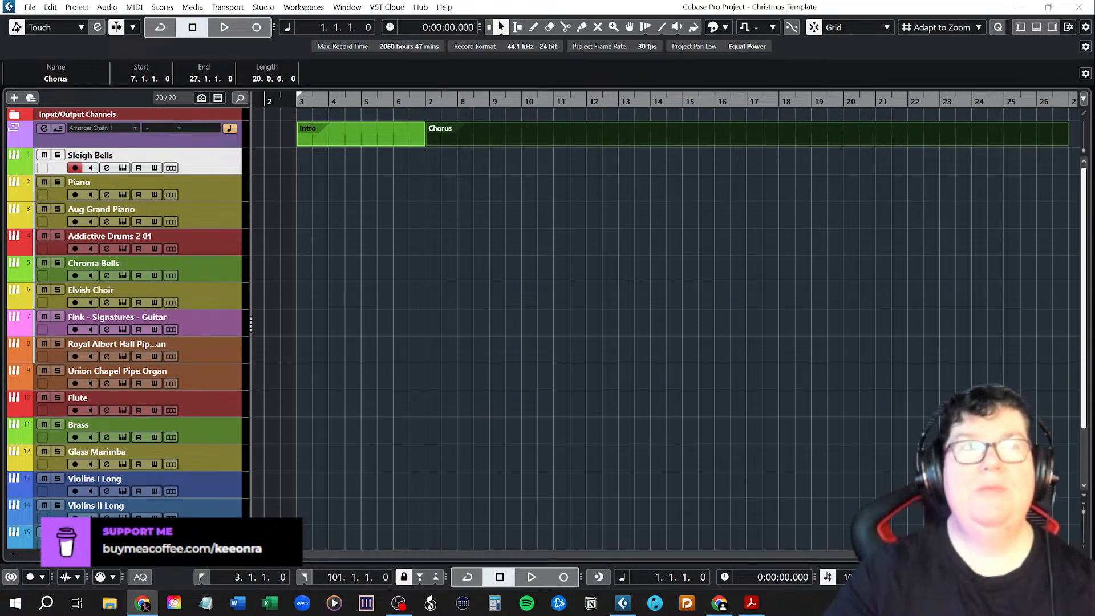
pyautogui.hotkey('alt', 'Tab')
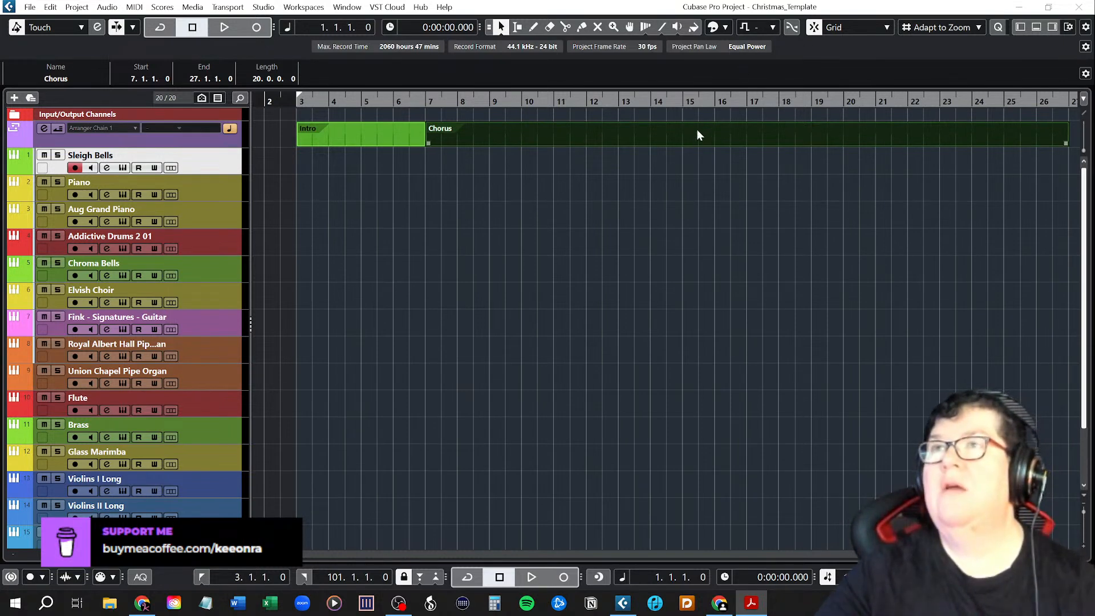
pyautogui.click(726, 27)
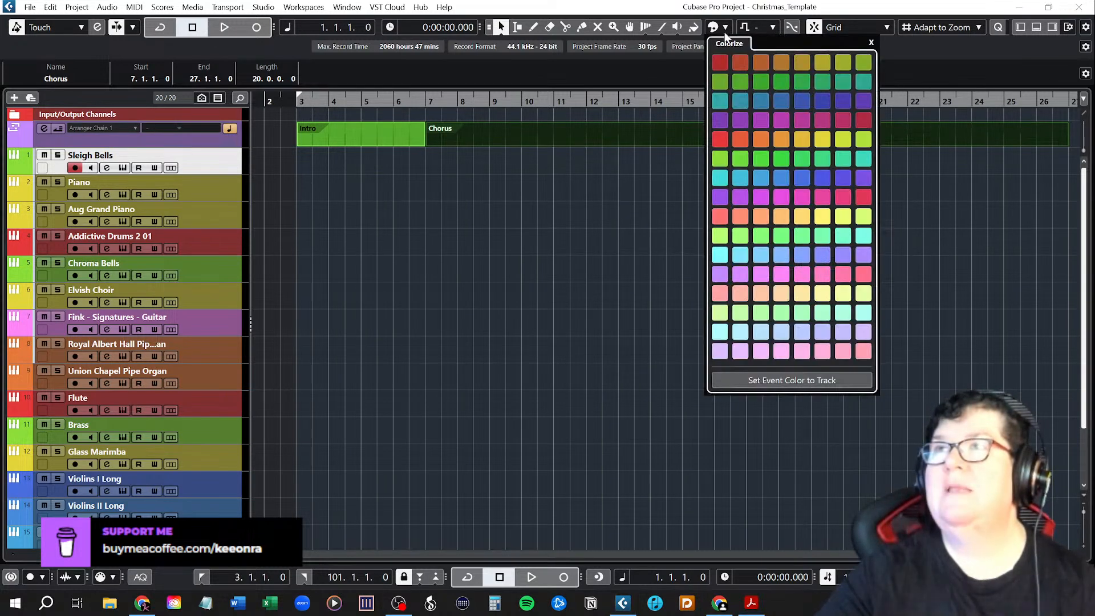
pyautogui.click(720, 140)
pyautogui.click(350, 135)
pyautogui.click(533, 135)
pyautogui.click(395, 134)
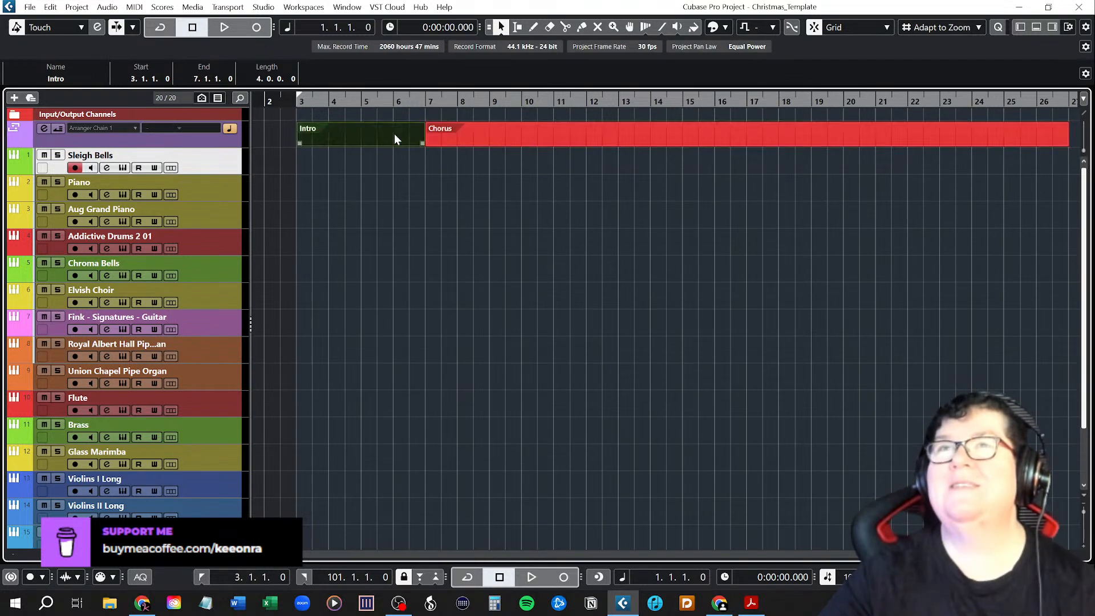
pyautogui.click(407, 191)
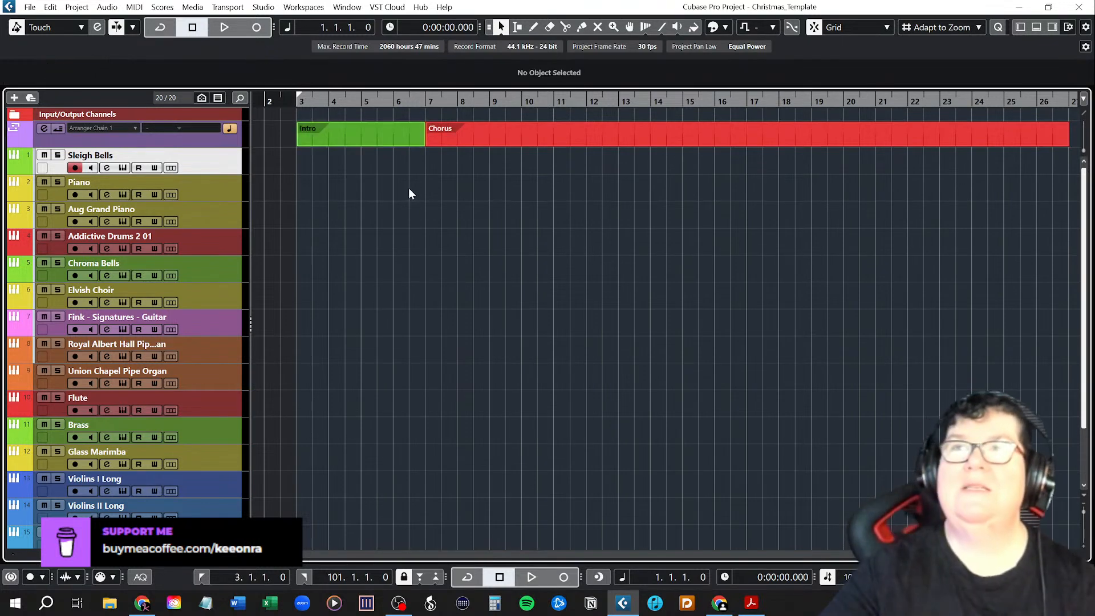
# Recolor the Chorus arranger event with a darker red and deselect it.
pyautogui.click(485, 130)
pyautogui.click(487, 136)
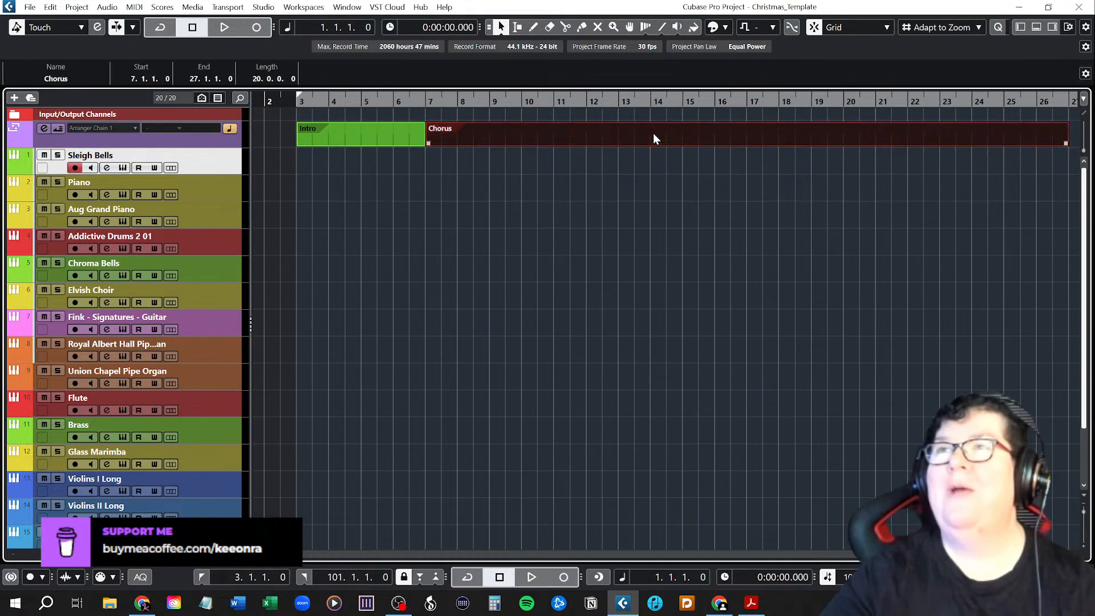
pyautogui.click(724, 27)
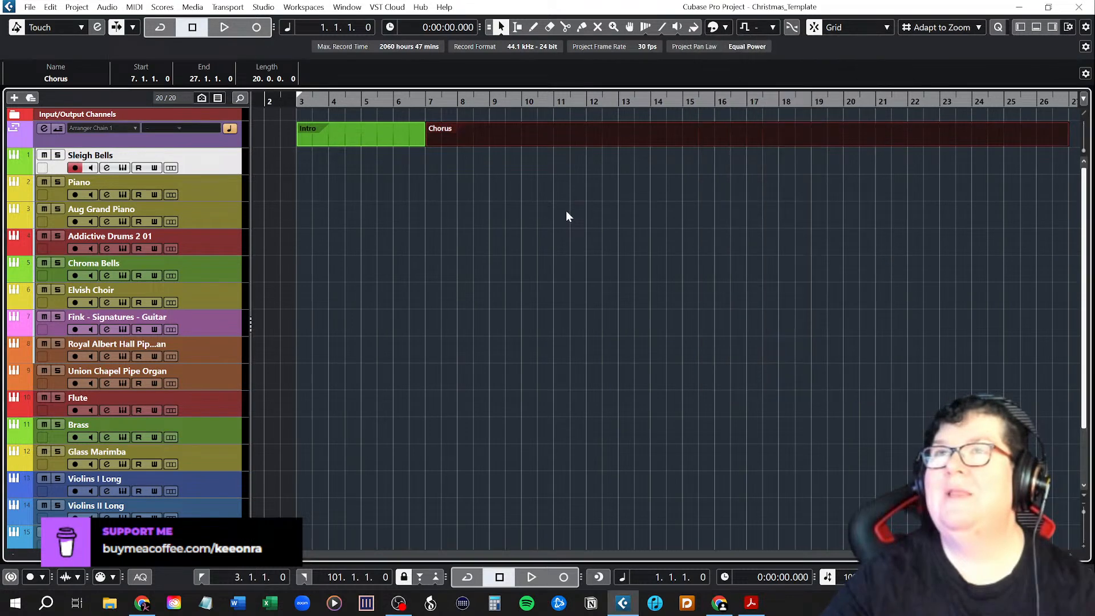
pyautogui.click(433, 173)
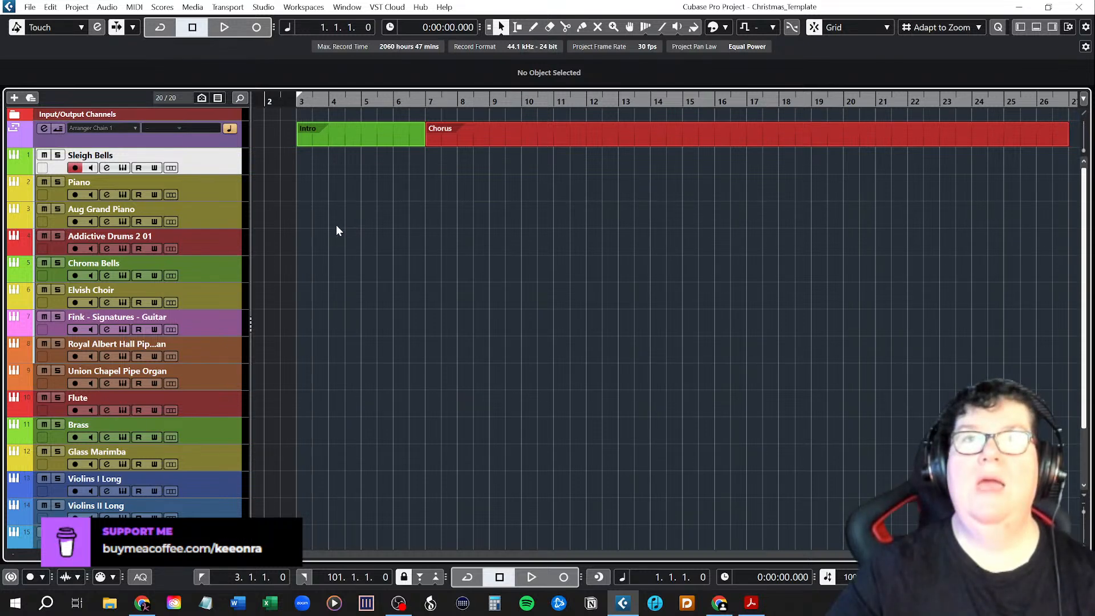
# Select the Piano track and activate the cycle between the left and right locators.
pyautogui.click(217, 191)
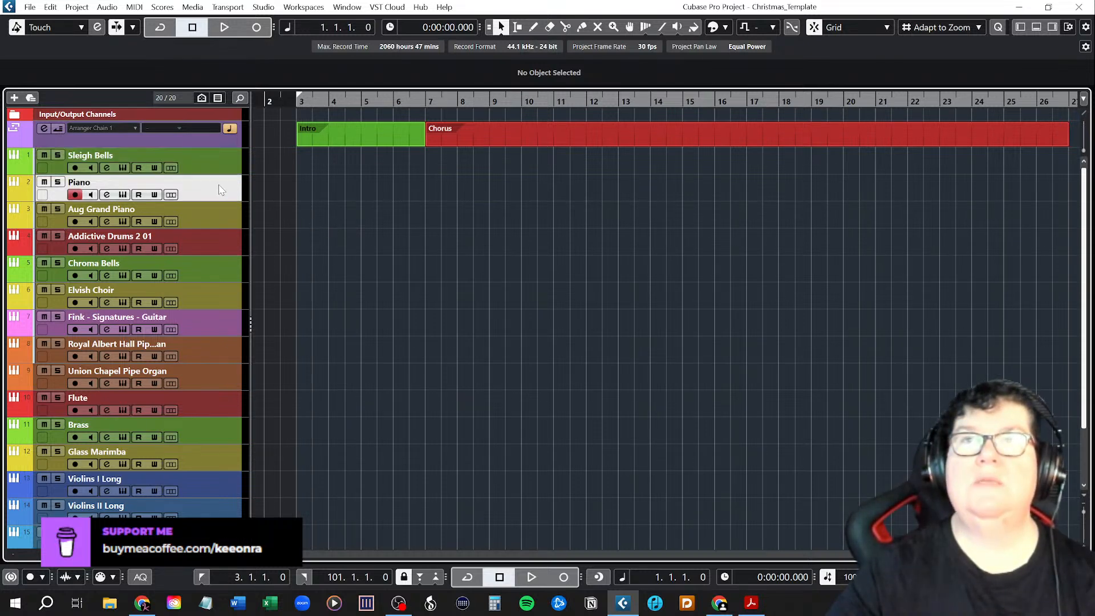
pyautogui.click(354, 100)
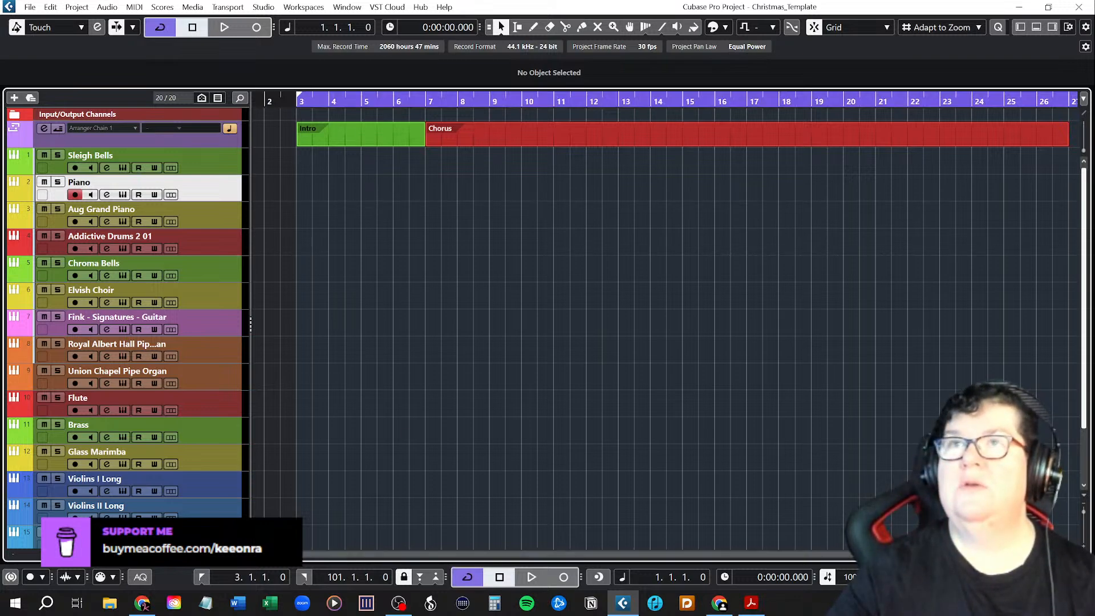
# Move the right locator back to bar 29, just past the end of the Chorus arranger event.
pyautogui.moveTo(278, 555); pyautogui.dragTo(400, 556)
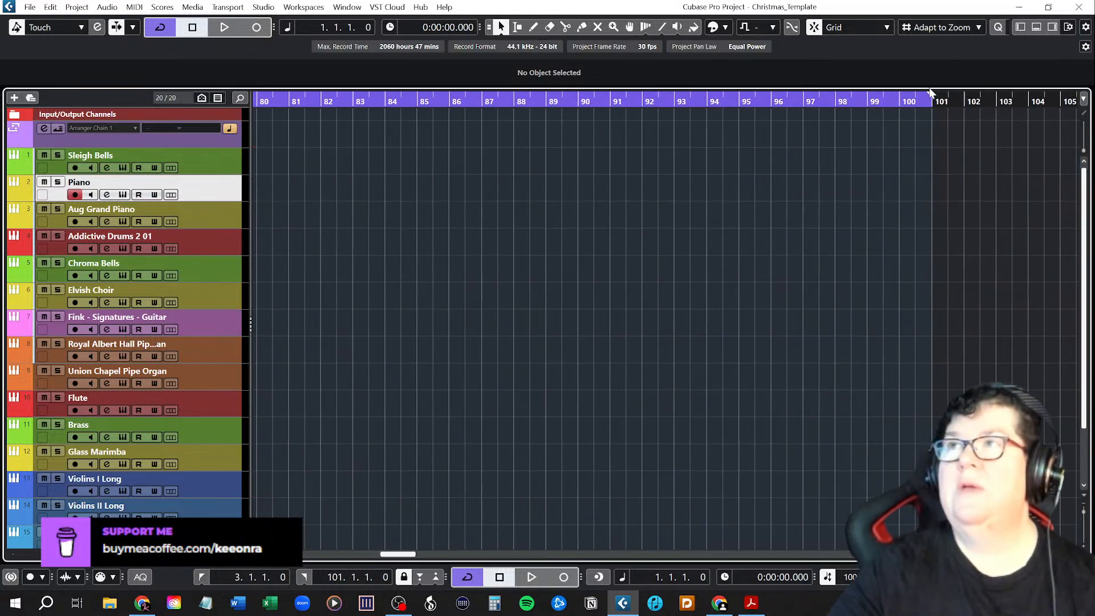
pyautogui.moveTo(929, 88); pyautogui.dragTo(269, 92)
pyautogui.moveTo(399, 554); pyautogui.dragTo(375, 560)
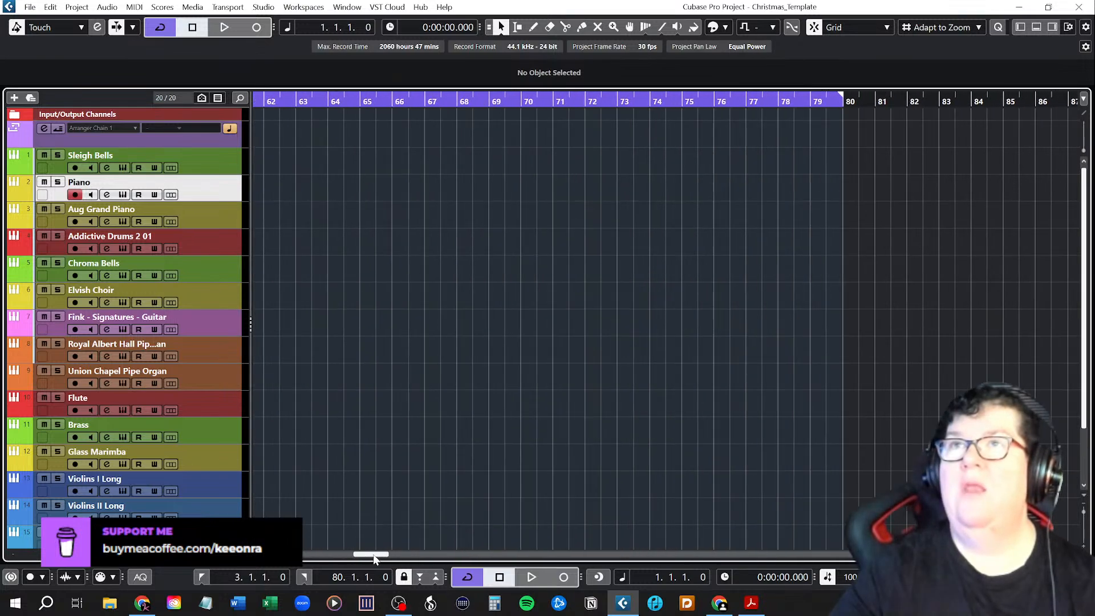
pyautogui.moveTo(843, 96); pyautogui.dragTo(269, 99)
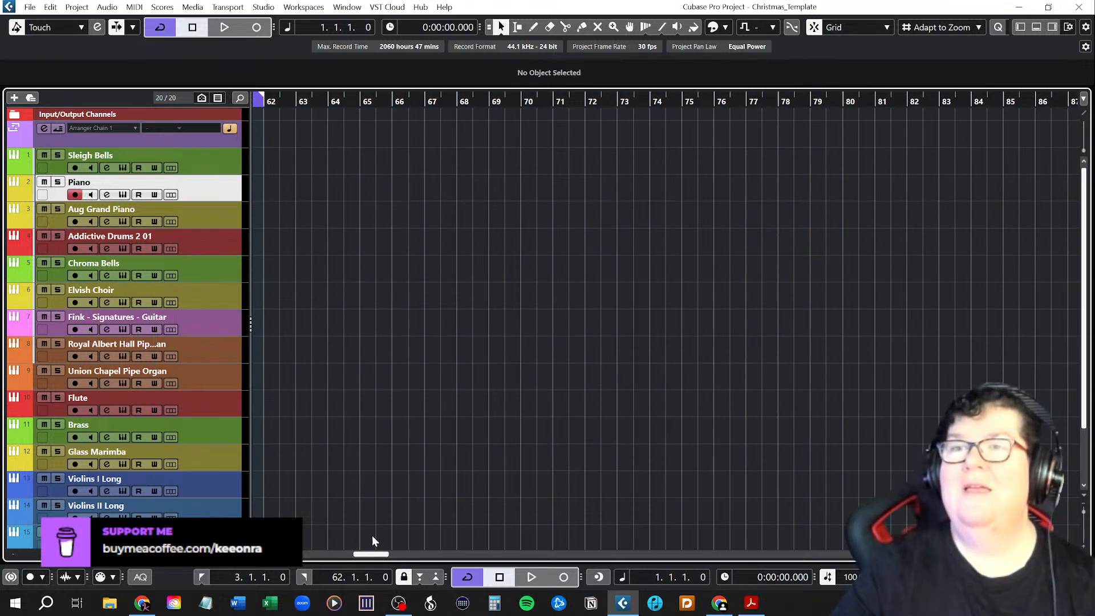
pyautogui.moveTo(374, 554); pyautogui.dragTo(333, 556)
pyautogui.scroll(-8, 350, 429)
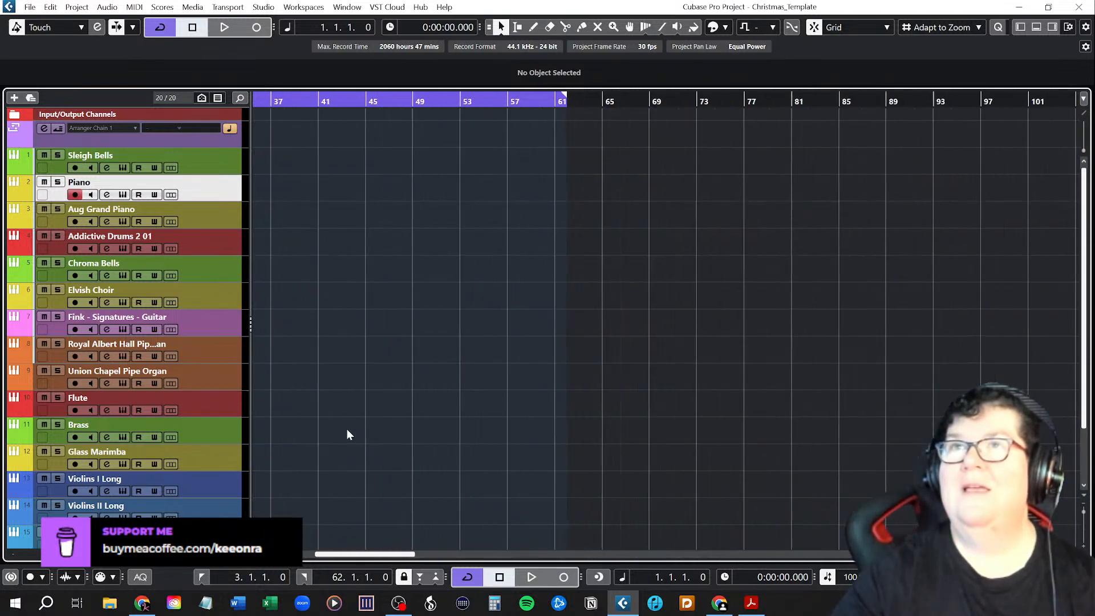
pyautogui.moveTo(447, 97); pyautogui.dragTo(275, 100)
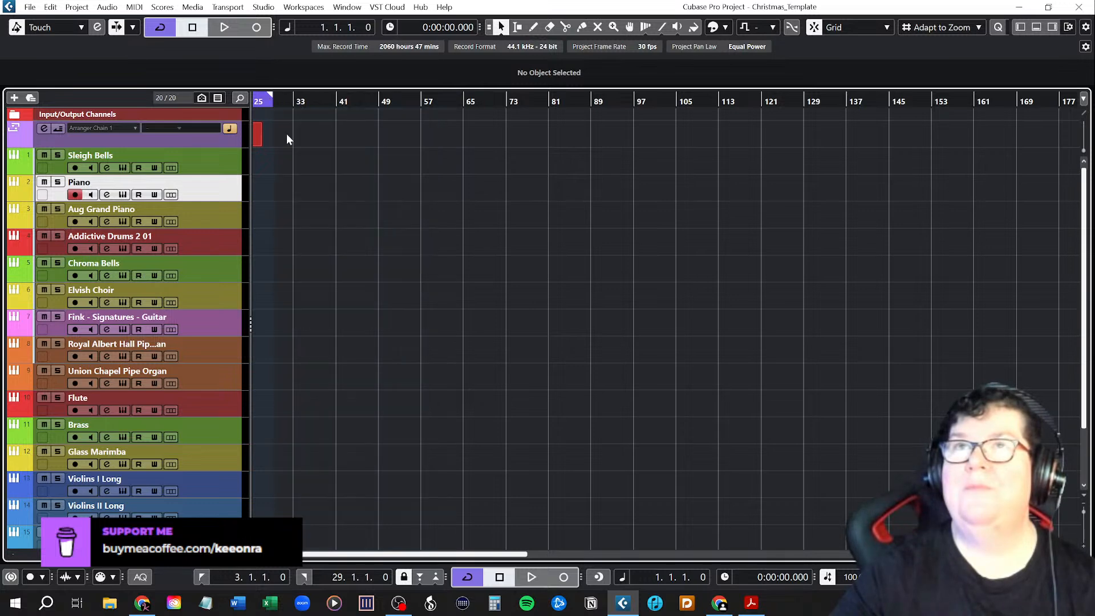
pyautogui.moveTo(408, 554); pyautogui.dragTo(347, 553)
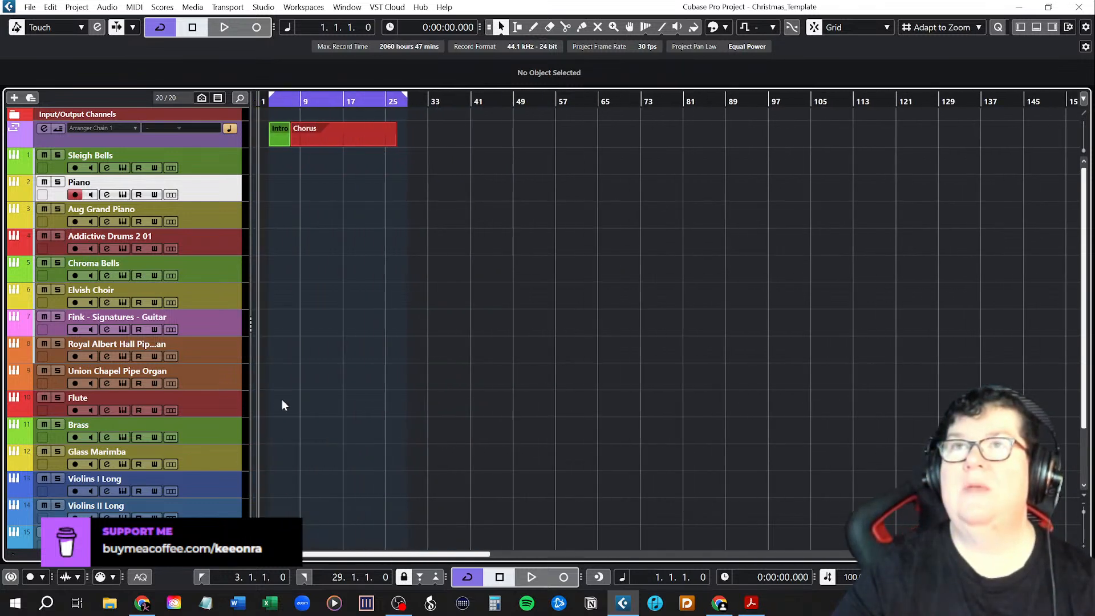
pyautogui.scroll(9, 293, 332)
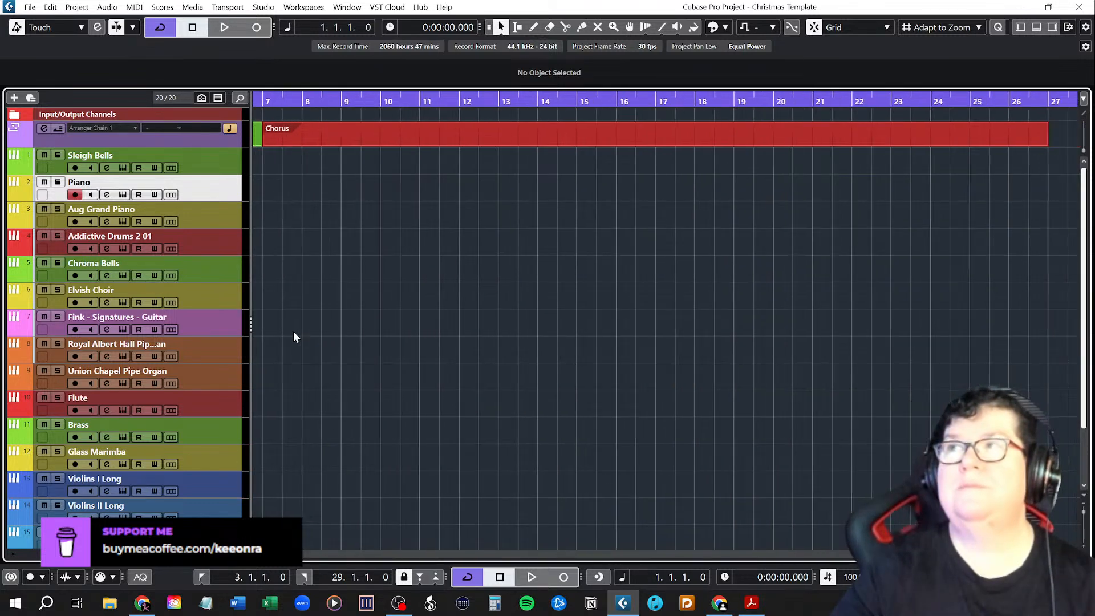
pyautogui.scroll(-4, 294, 333)
pyautogui.hotkey('shift', 'f')
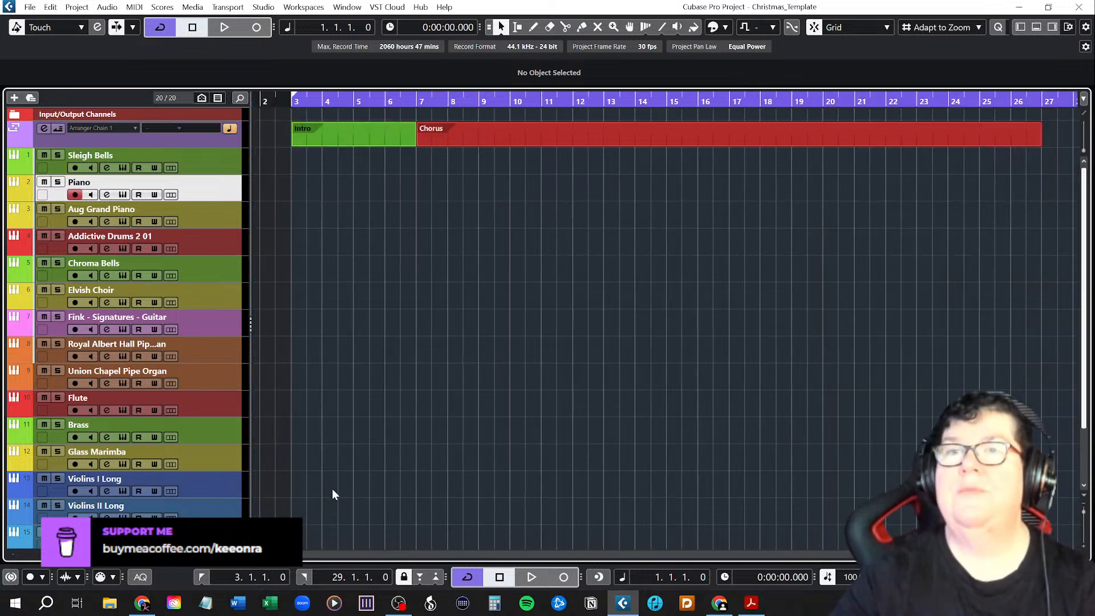
pyautogui.scroll(-1, 337, 467)
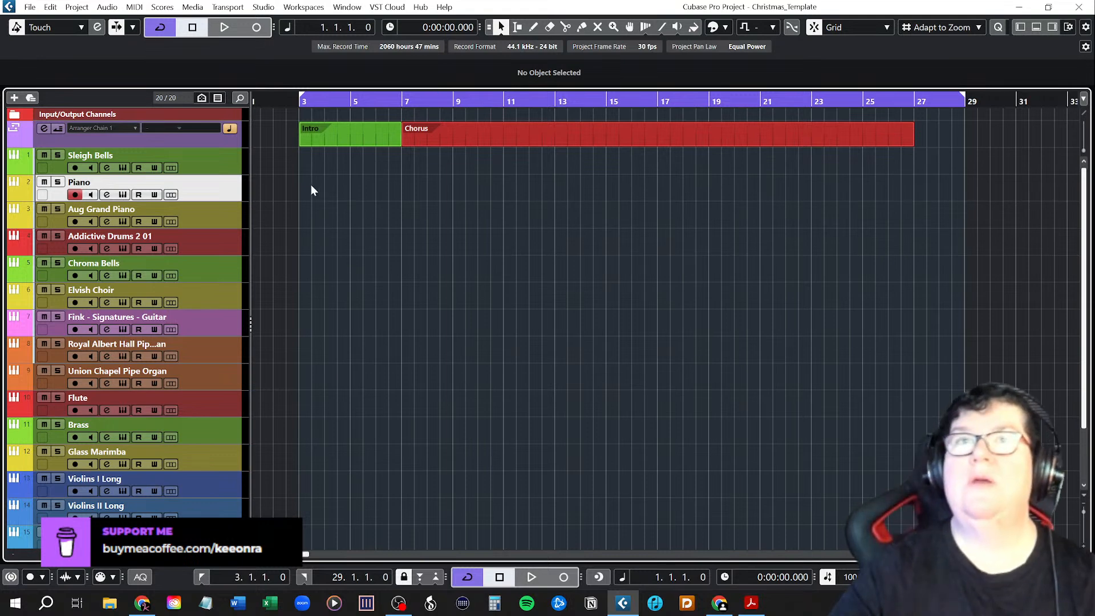
# Place the project cursor at bar 3, at the start of the Intro, and save the project.
pyautogui.click(318, 131)
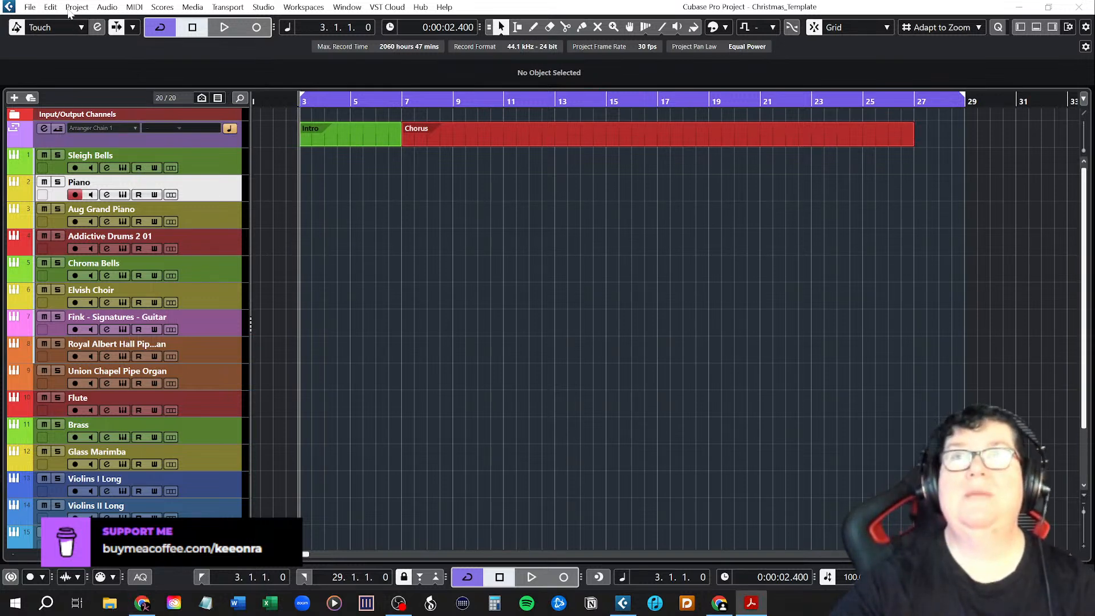
pyautogui.click(606, 8)
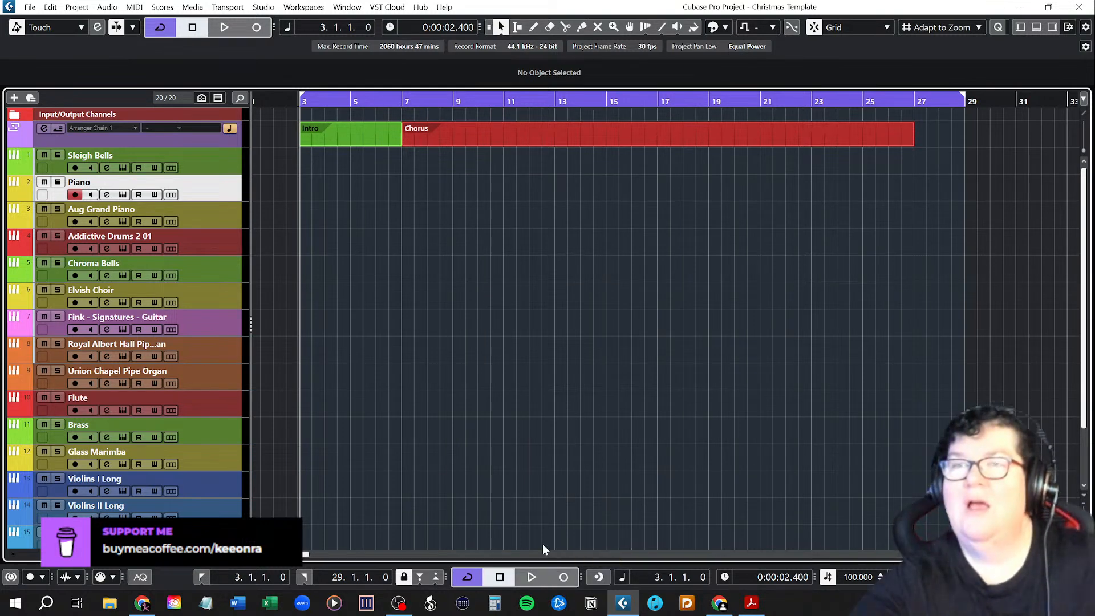
pyautogui.click(30, 7)
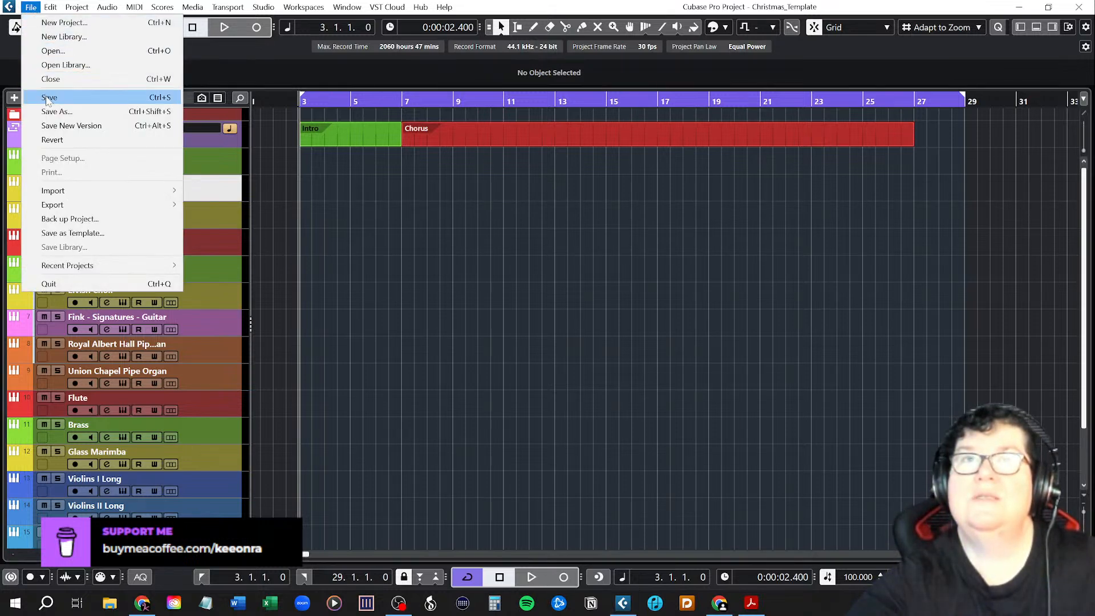
pyautogui.click(49, 98)
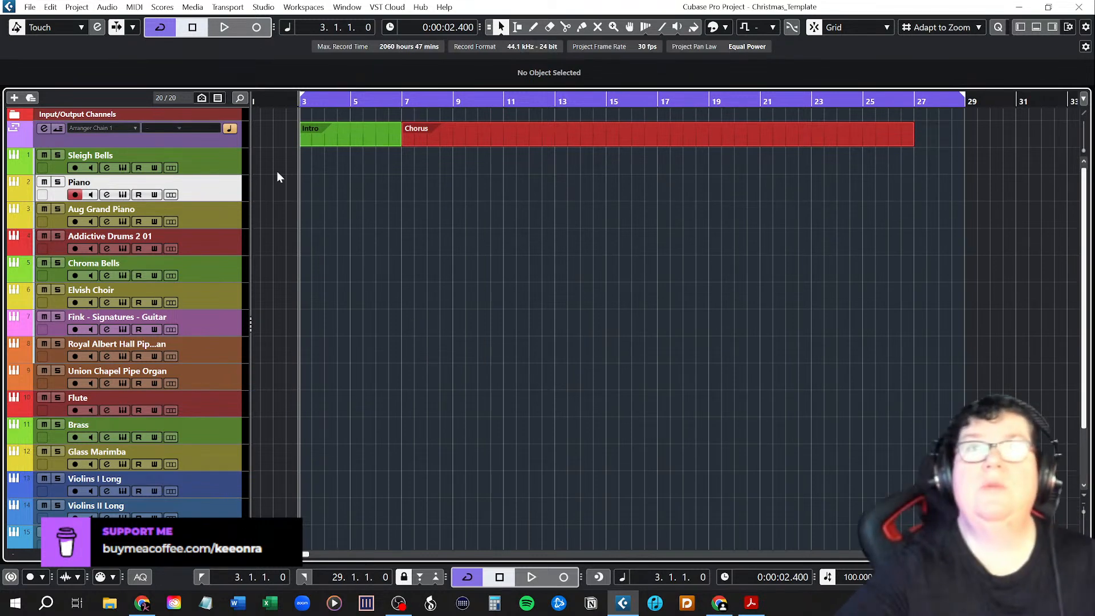
pyautogui.click(30, 7)
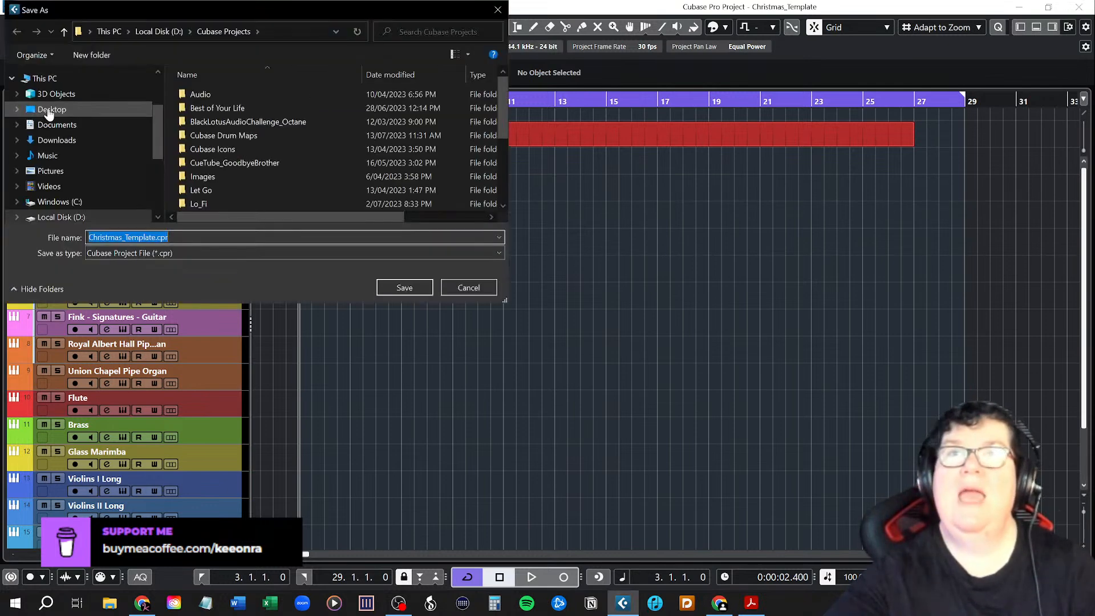
pyautogui.click(181, 253)
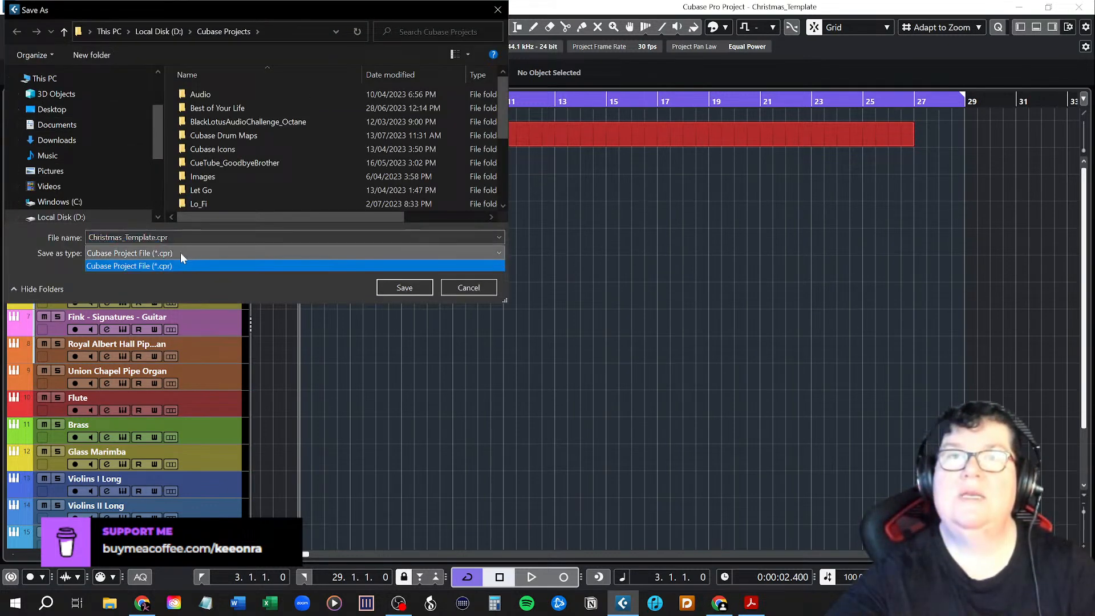
pyautogui.click(180, 253)
pyautogui.click(469, 288)
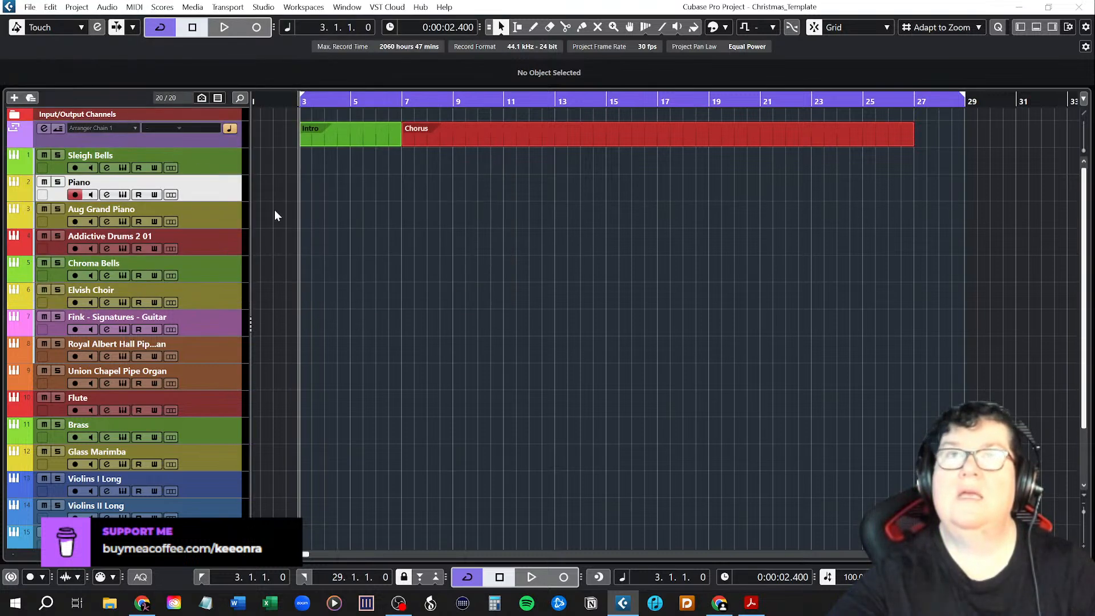
# Review the existing presets and attributes in the Save as Template dialog and close it without saving.
pyautogui.click(31, 7)
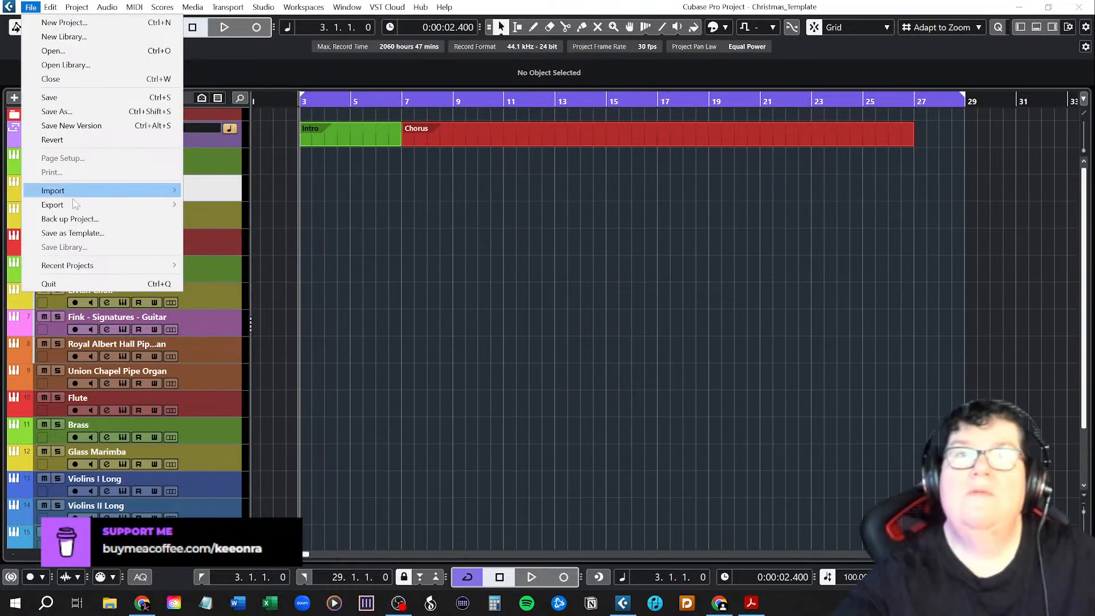
pyautogui.click(79, 233)
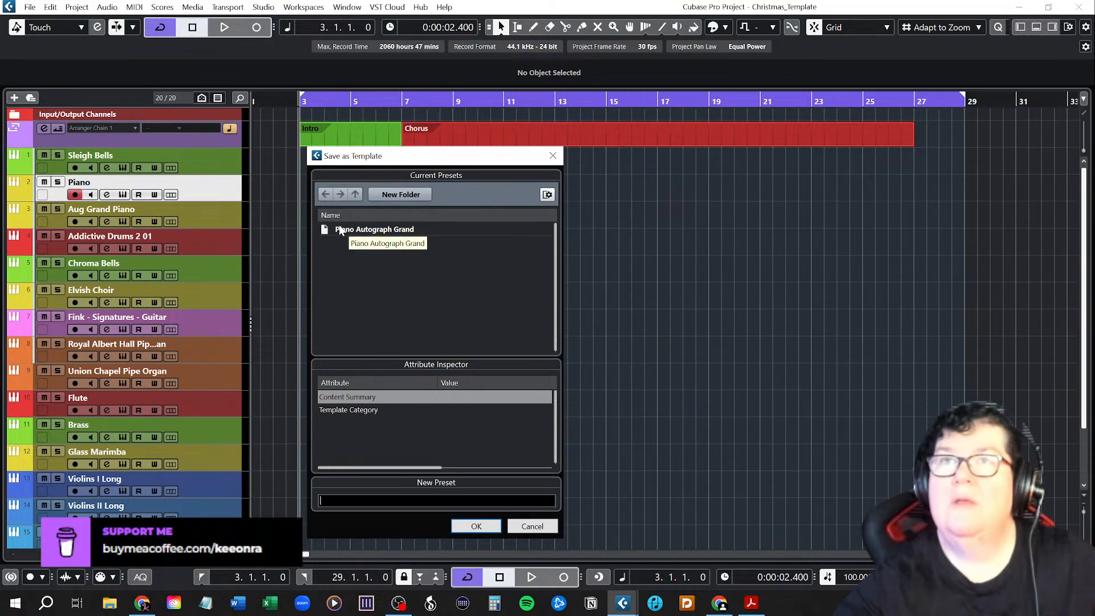
pyautogui.click(266, 187)
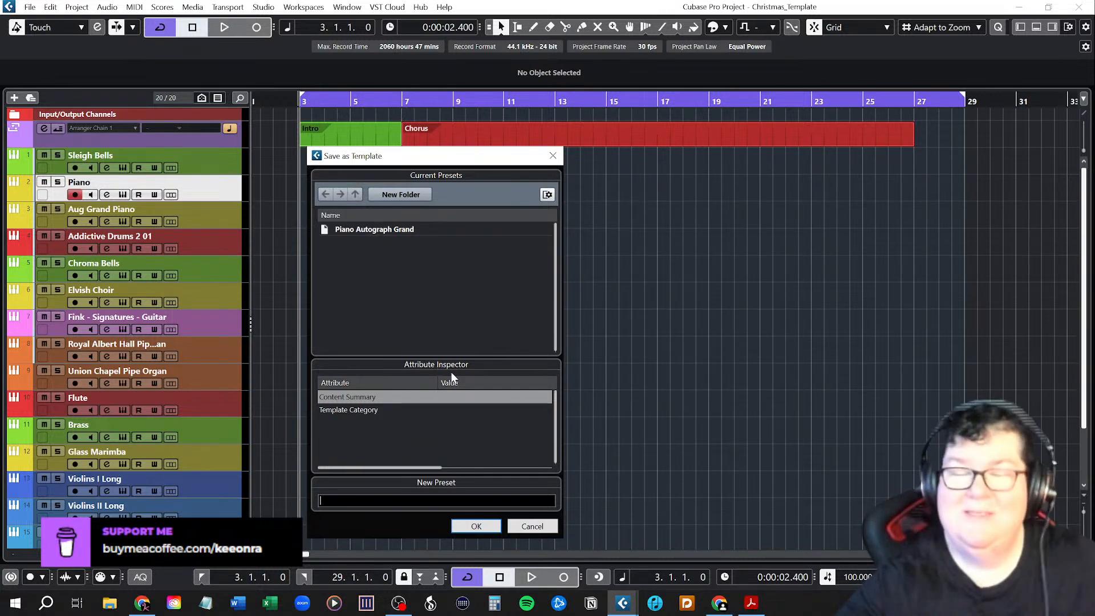
pyautogui.click(529, 527)
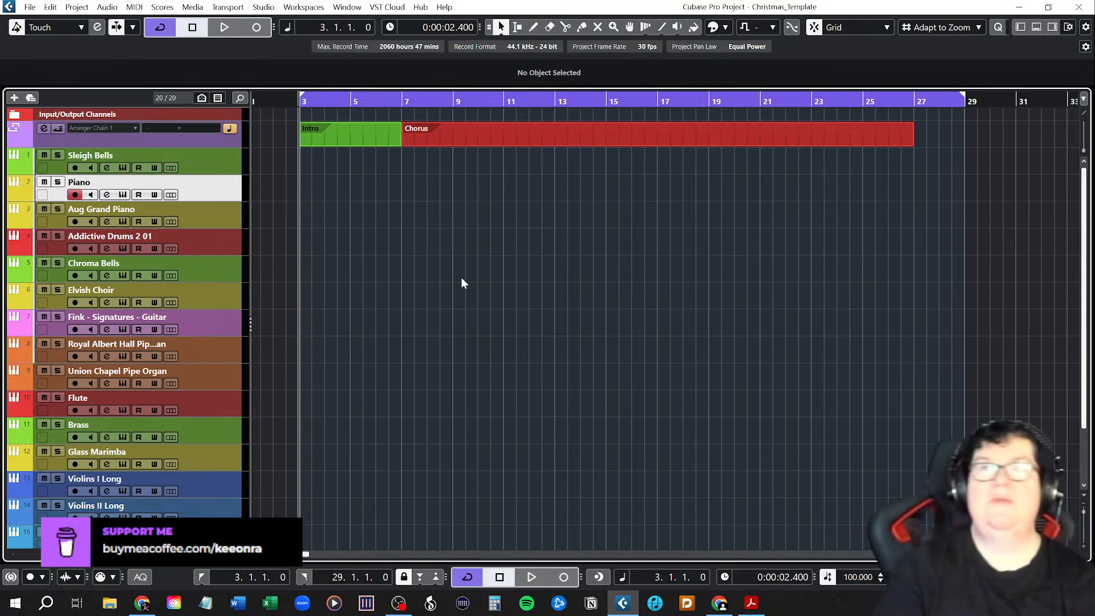
# Place the project cursor at bar 7, where the Chorus arranger event begins.
pyautogui.click(403, 100)
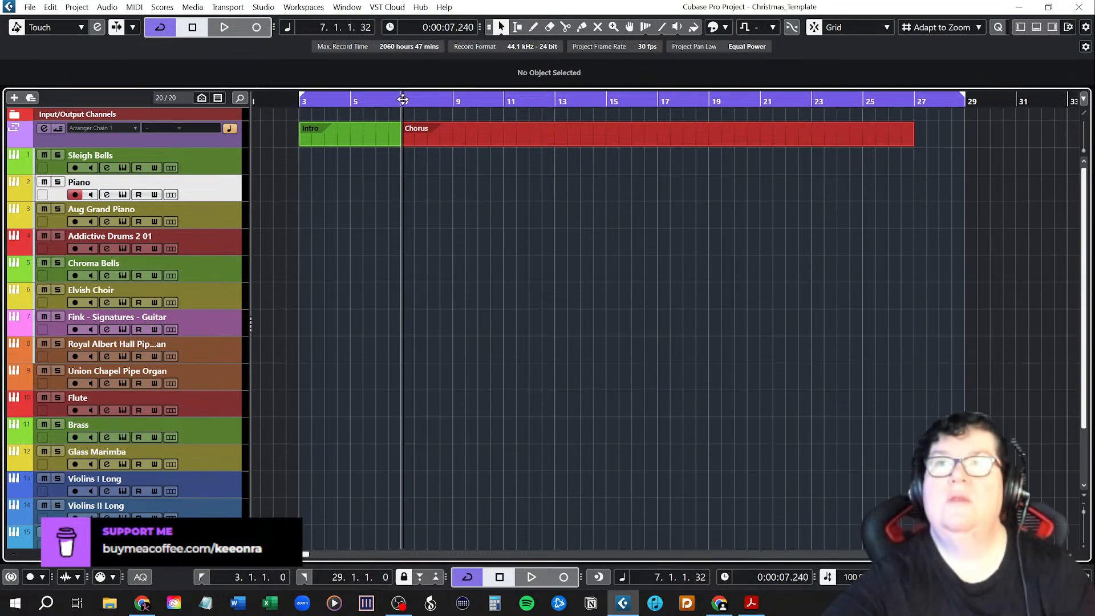
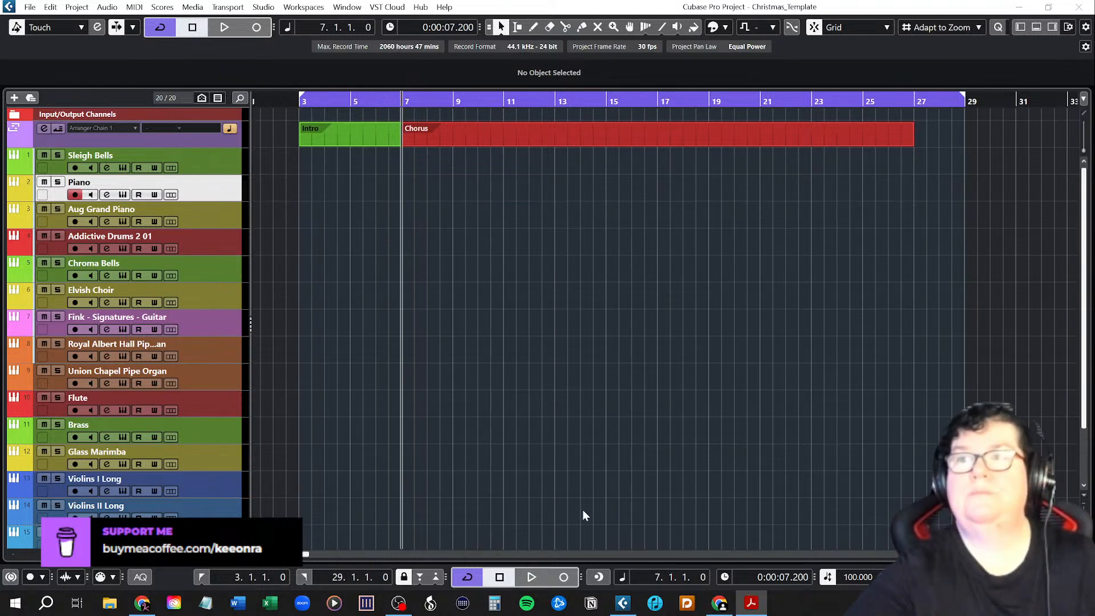
pyautogui.click(567, 578)
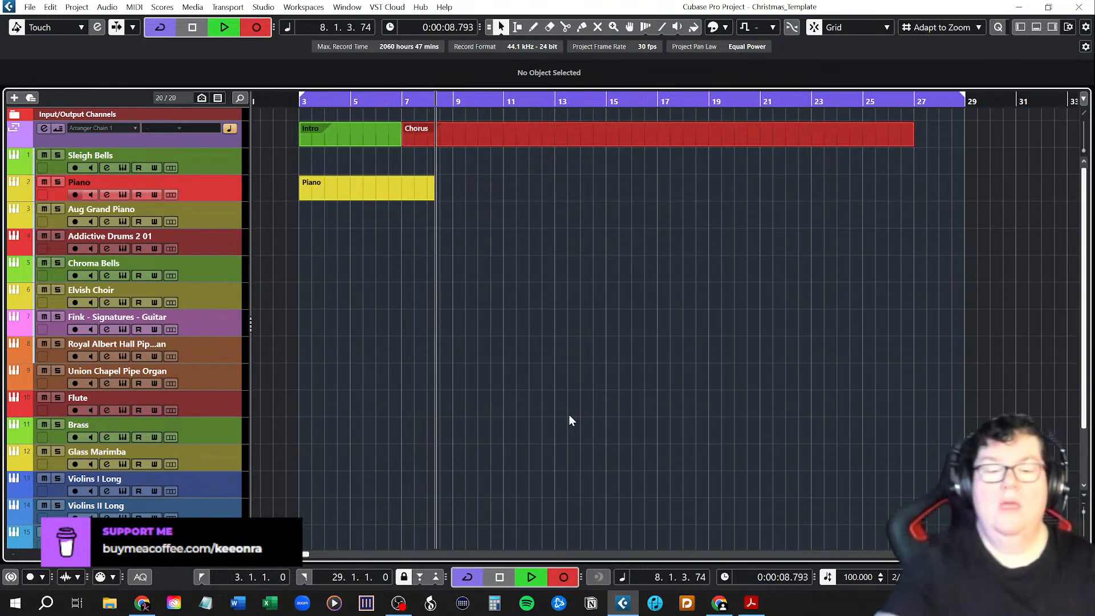
pyautogui.press('space')
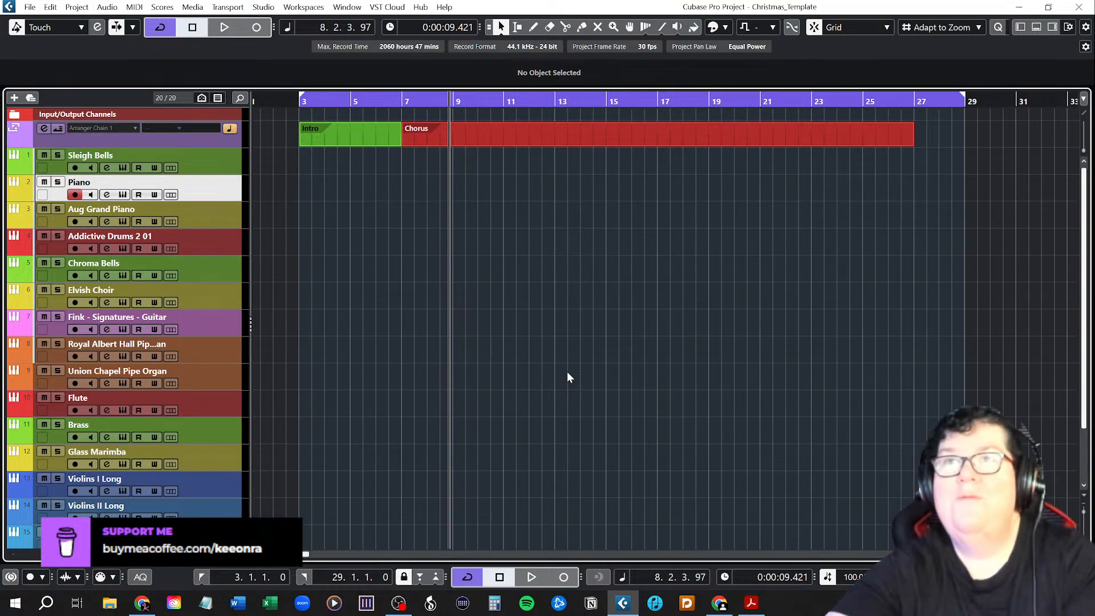
pyautogui.click(406, 103)
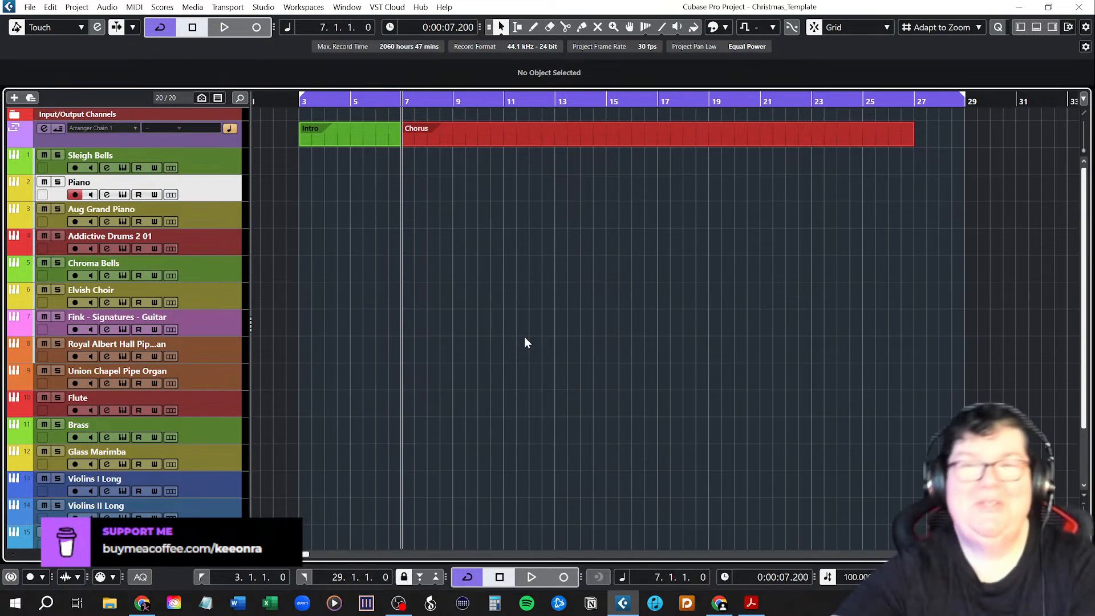
# Record the melody on the Piano track from bar 7 to about bar 18 and open the recorded part in the Key Editor.
pyautogui.click(564, 577)
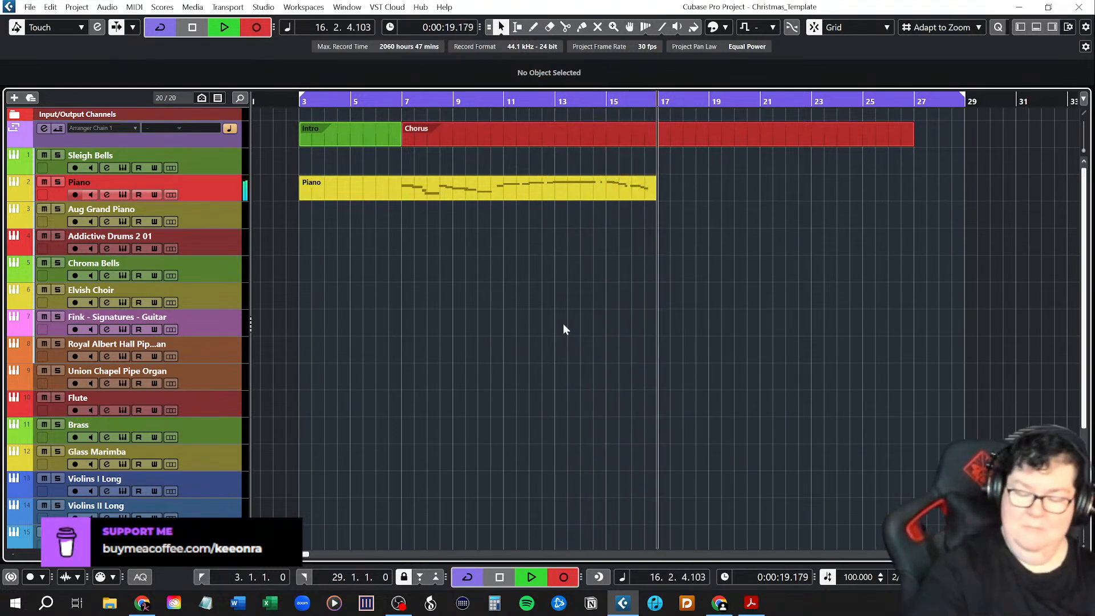
pyautogui.press('space')
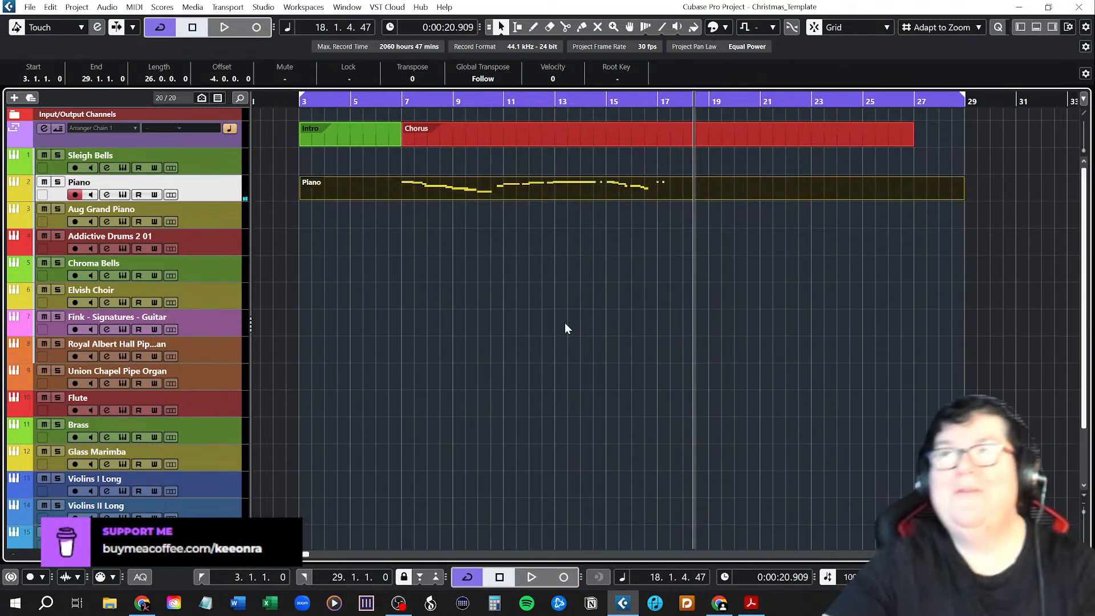
pyautogui.doubleClick(530, 189)
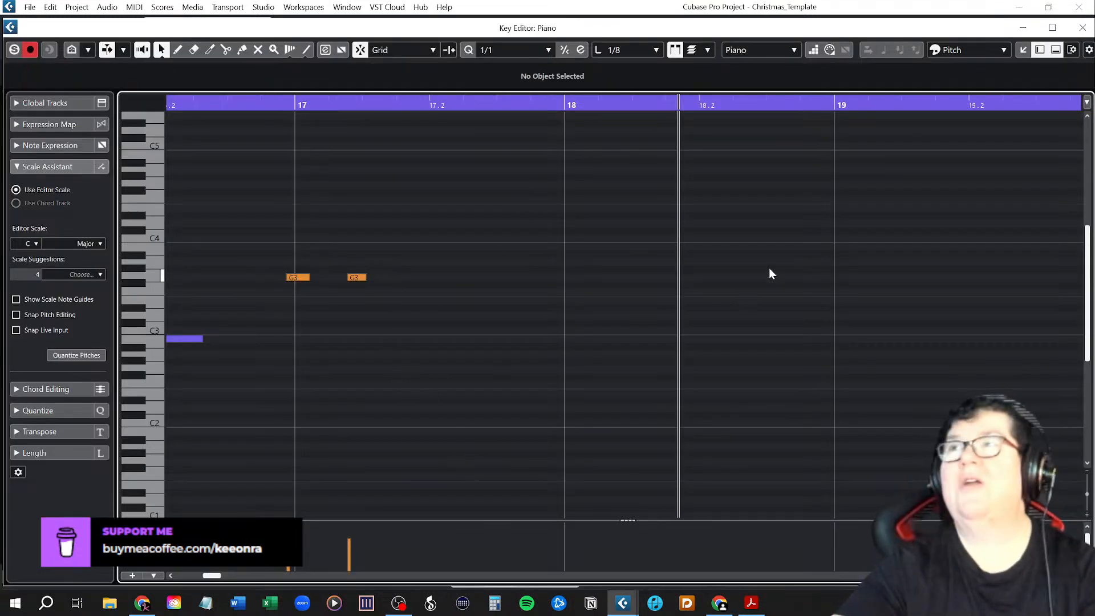
# Set the Scale Assistant's editor scale to G Major and enable Show Scale Note Guides, Snap Pitch Editing and Snap Live Input.
pyautogui.click(35, 244)
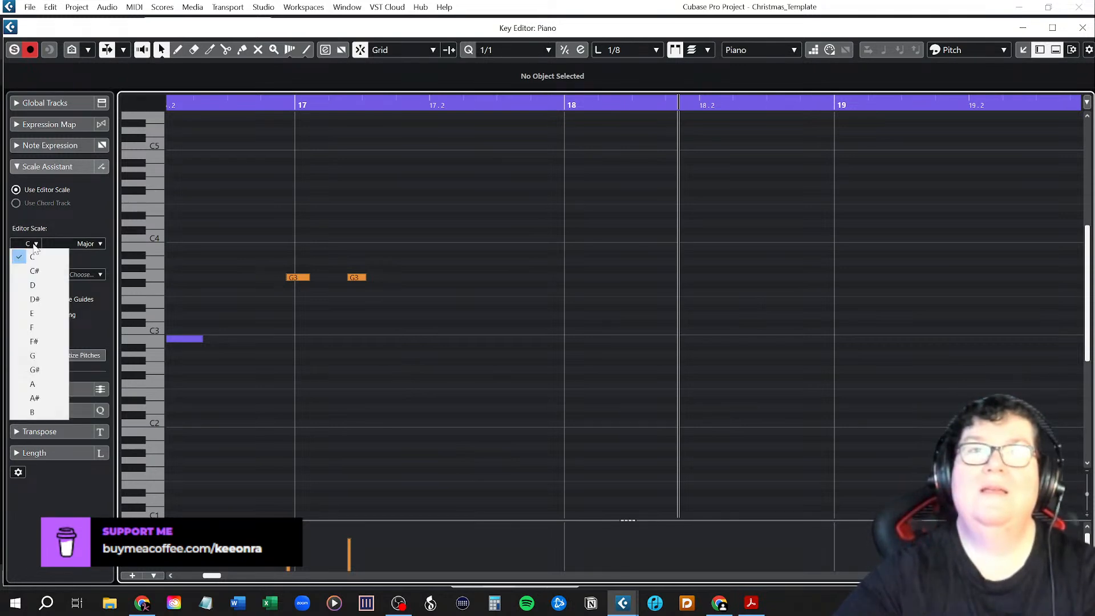
pyautogui.click(33, 356)
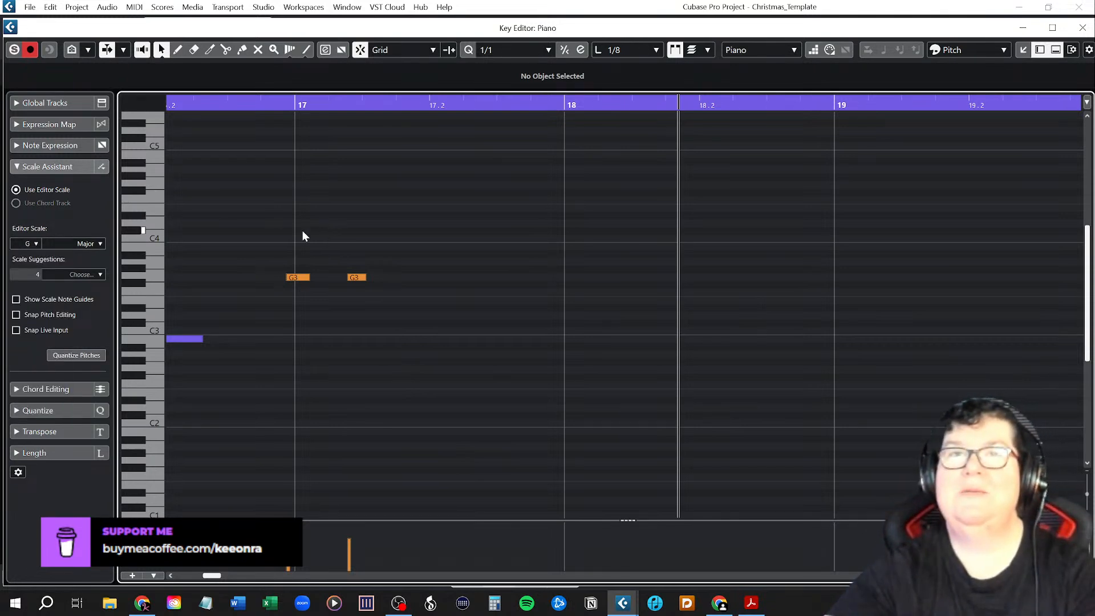
pyautogui.click(16, 299)
pyautogui.click(16, 315)
pyautogui.click(16, 331)
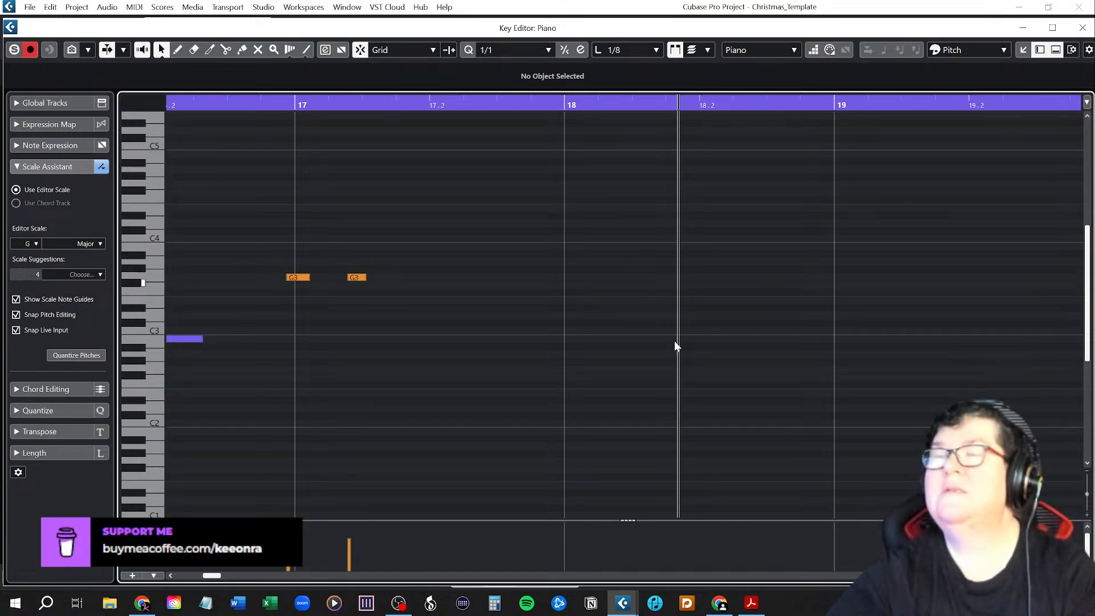
# Select all the recorded piano notes and quantize them to 1/8.
pyautogui.scroll(-3, 419, 380)
pyautogui.scroll(-2, 420, 380)
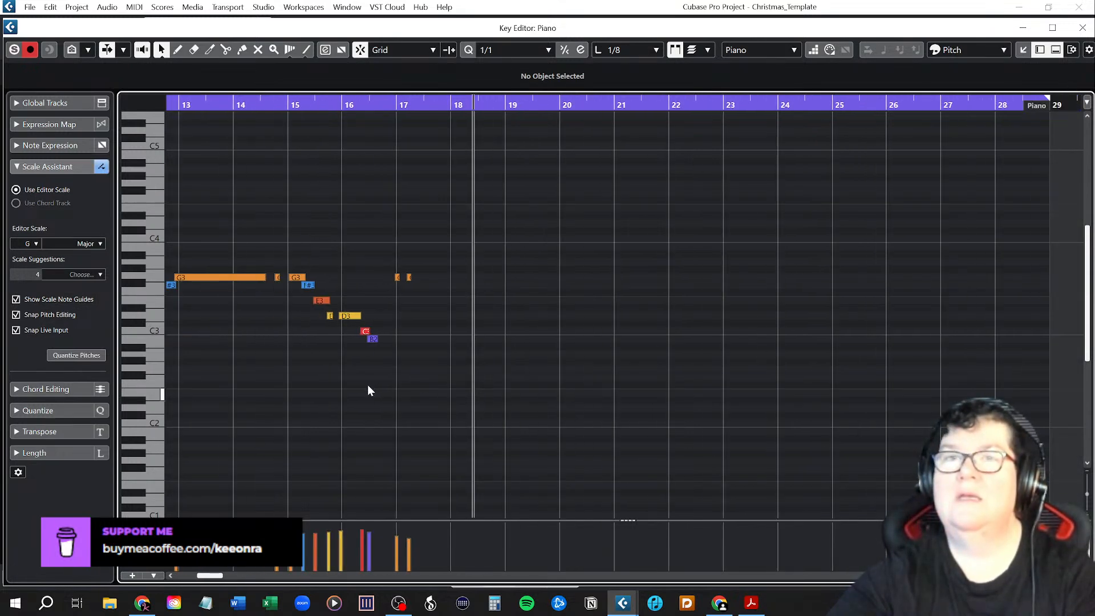
pyautogui.scroll(-1, 367, 390)
pyautogui.hscroll(3, 366, 389)
pyautogui.hscroll(-8, 365, 383)
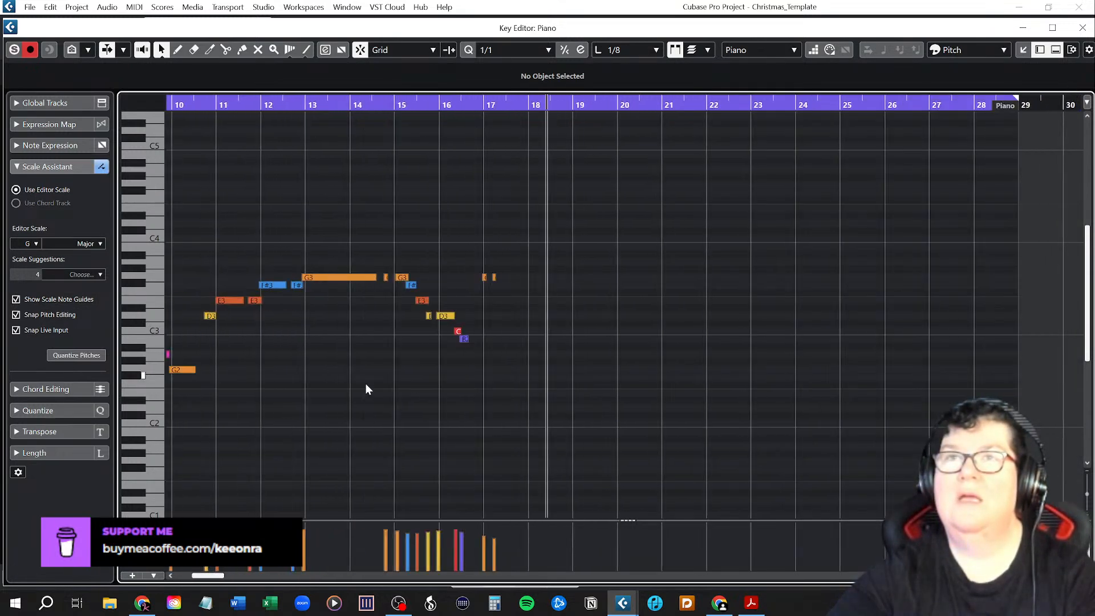
pyautogui.moveTo(305, 211); pyautogui.dragTo(838, 419)
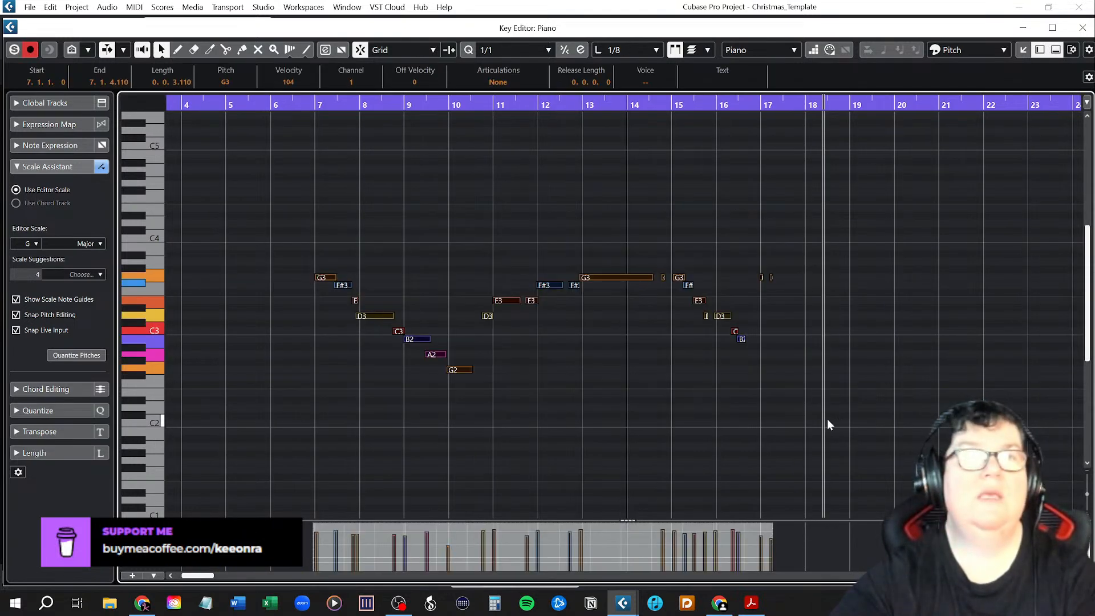
pyautogui.click(524, 50)
pyautogui.click(521, 125)
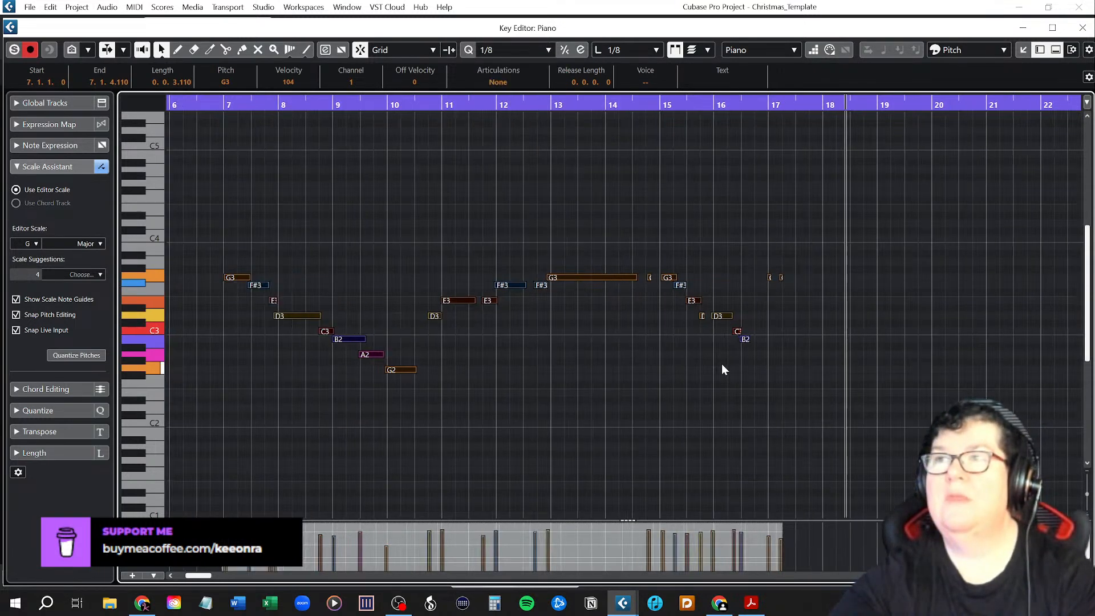
pyautogui.scroll(1, 722, 370)
pyautogui.press('q')
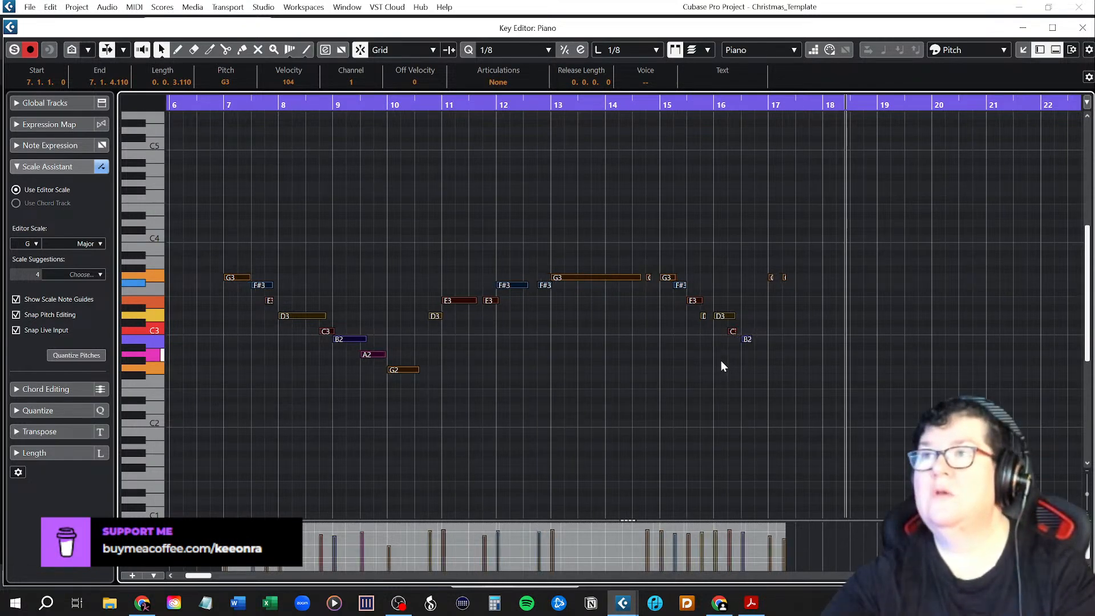
# Play the quantized melody from bar 7 and undo the 1/8 quantization.
pyautogui.click(228, 105)
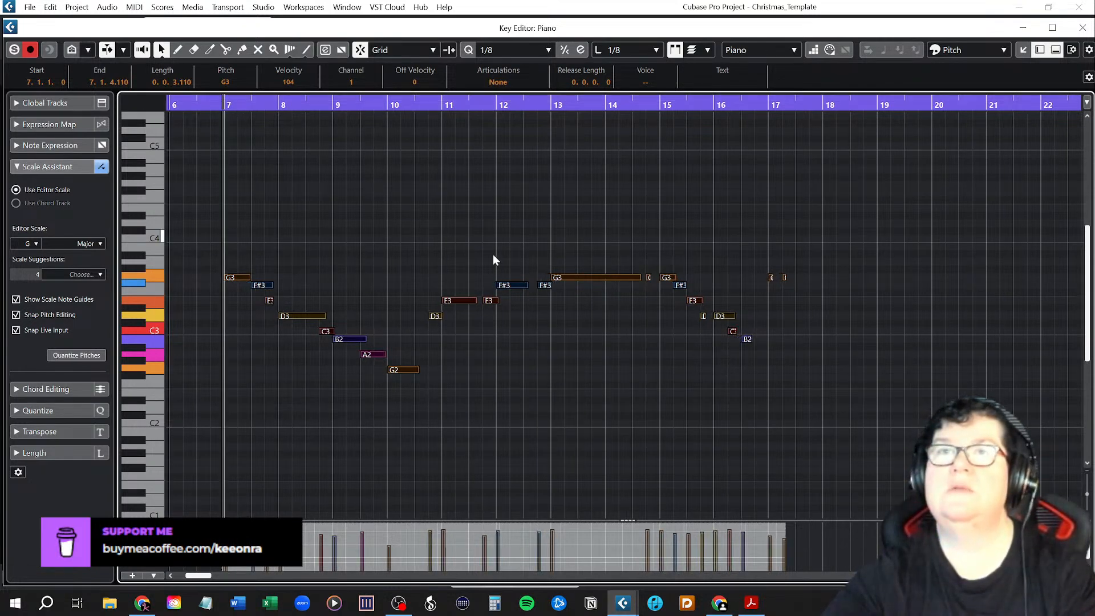
pyautogui.press('space')
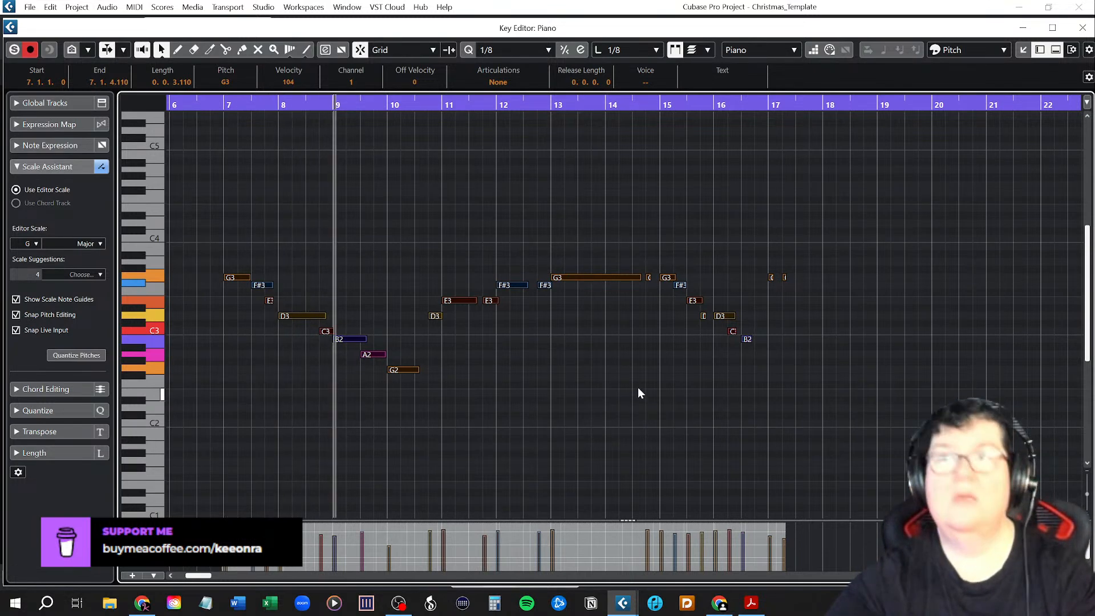
pyautogui.hotkey('ctrl', 'z')
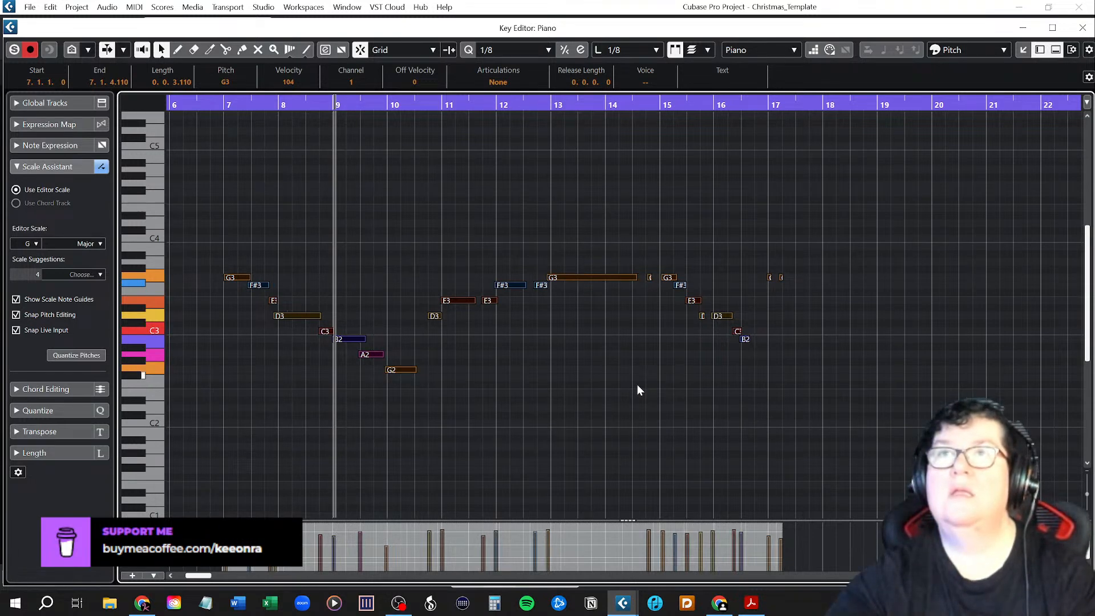
# Set the quantize preset and the length quantize to 1/8 Triplet and quantize all the recorded piano notes.
pyautogui.click(514, 49)
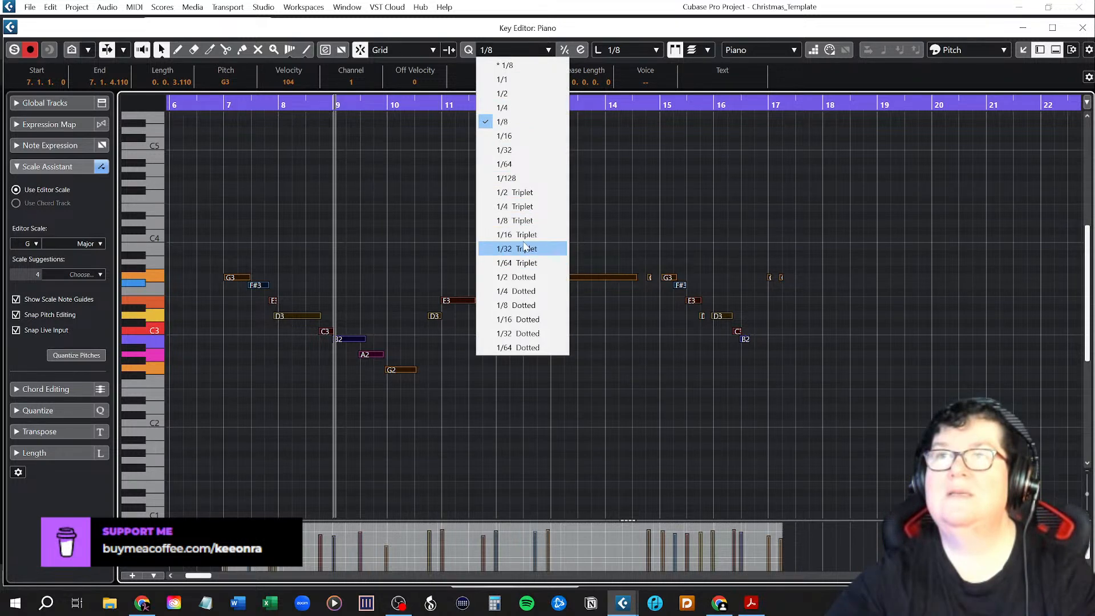
pyautogui.click(521, 221)
pyautogui.click(629, 52)
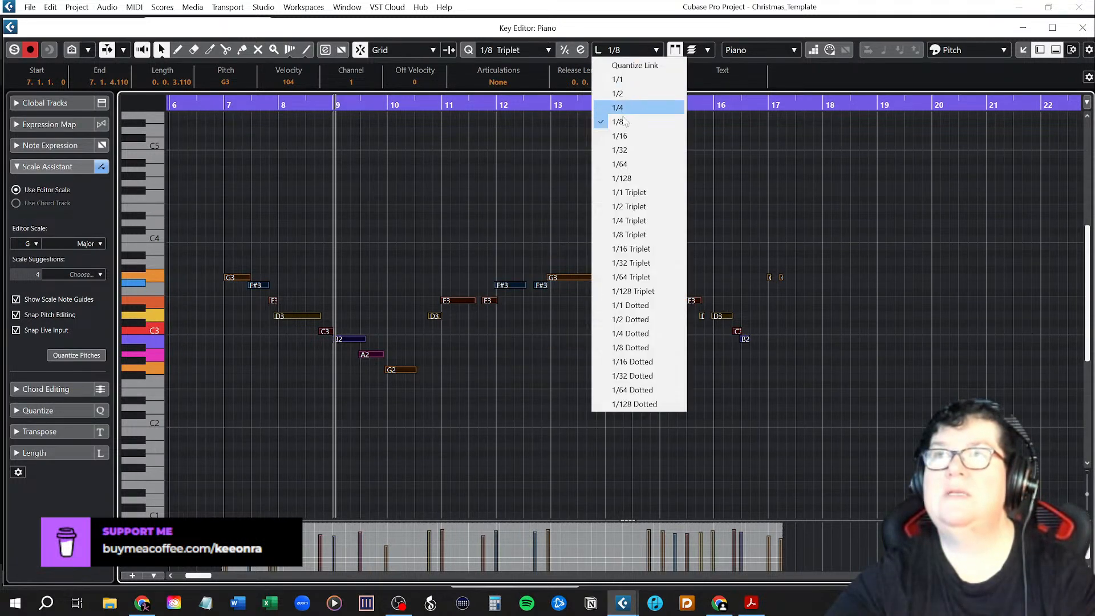
pyautogui.click(631, 233)
pyautogui.moveTo(221, 228); pyautogui.dragTo(890, 400)
pyautogui.press('q')
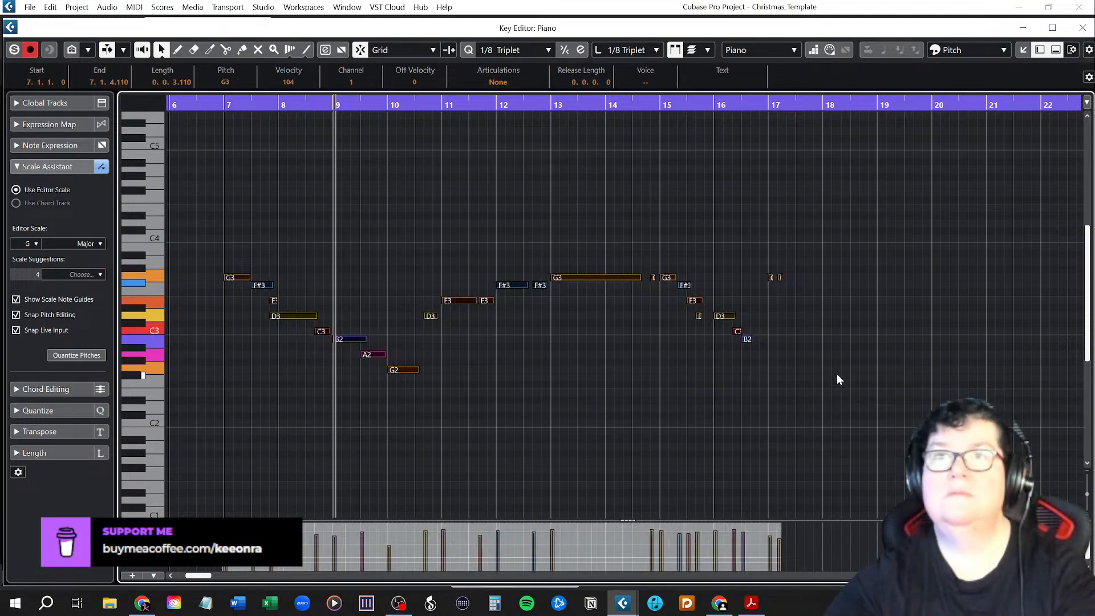
# Play the triplet-quantized melody from just before bar 7, undo the quantization and deselect the notes.
pyautogui.click(213, 102)
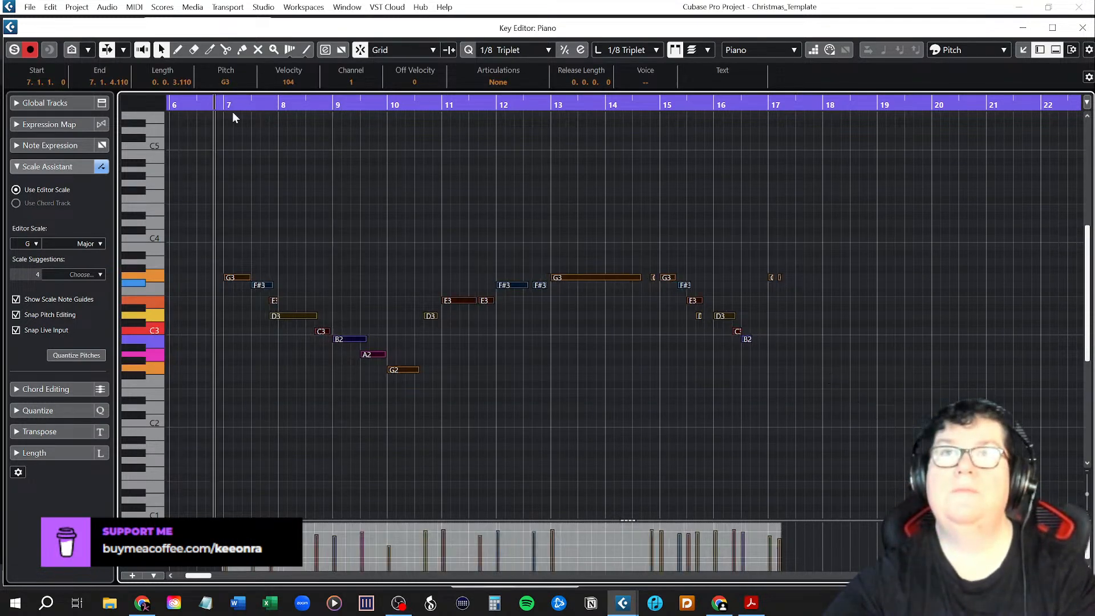
pyautogui.press('space')
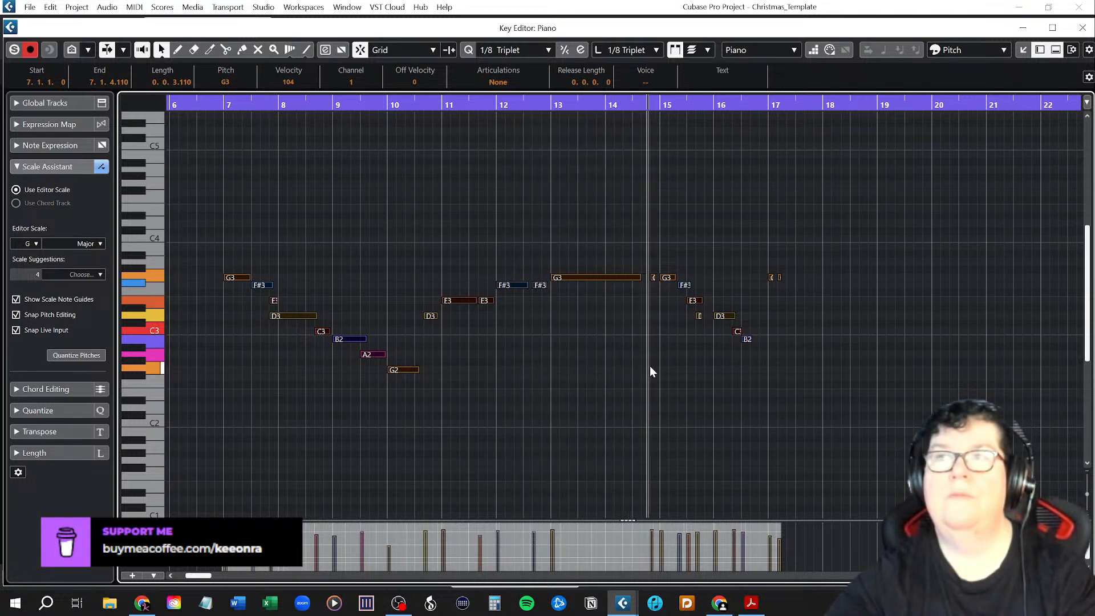
pyautogui.press('space')
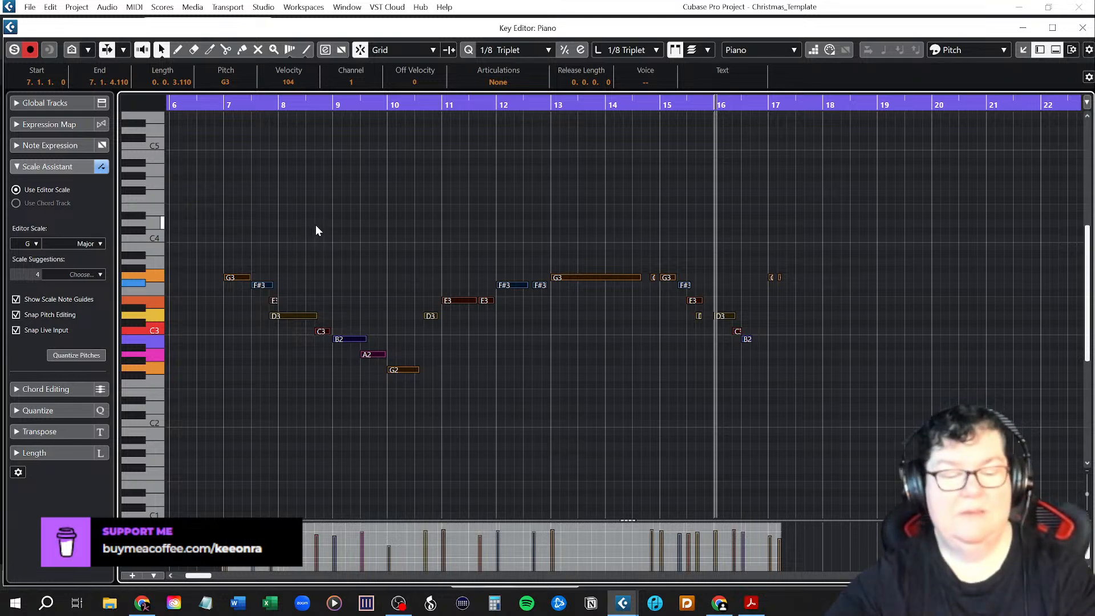
pyautogui.hotkey('ctrl', 'z')
pyautogui.click(322, 230)
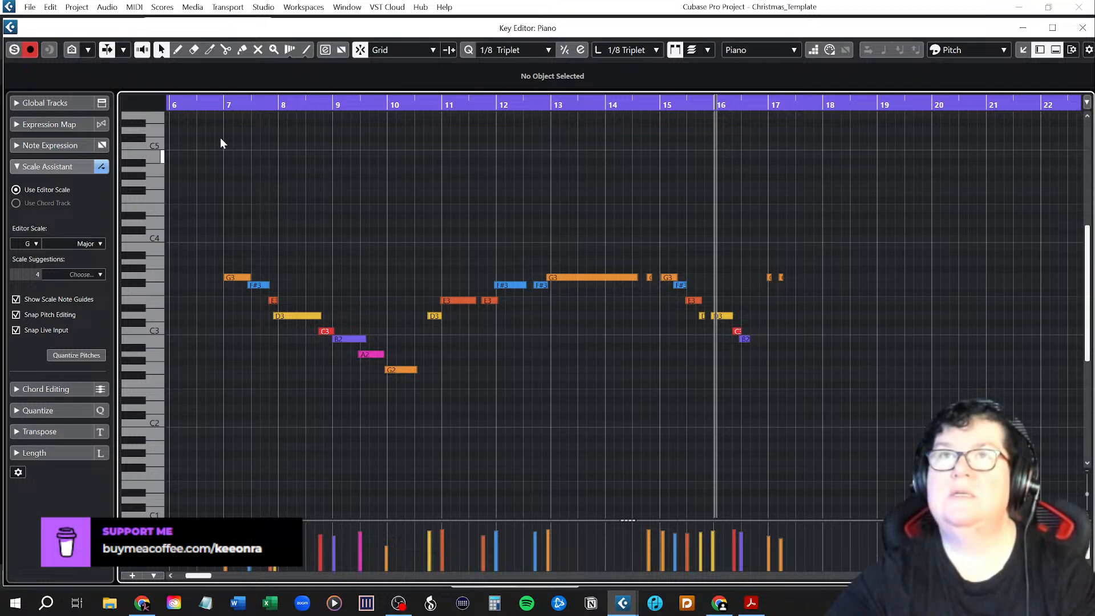
# Play the unquantized melody from bar 7, stop, and listen again from about bar 14 to check the timing.
pyautogui.click(225, 104)
pyautogui.press('space')
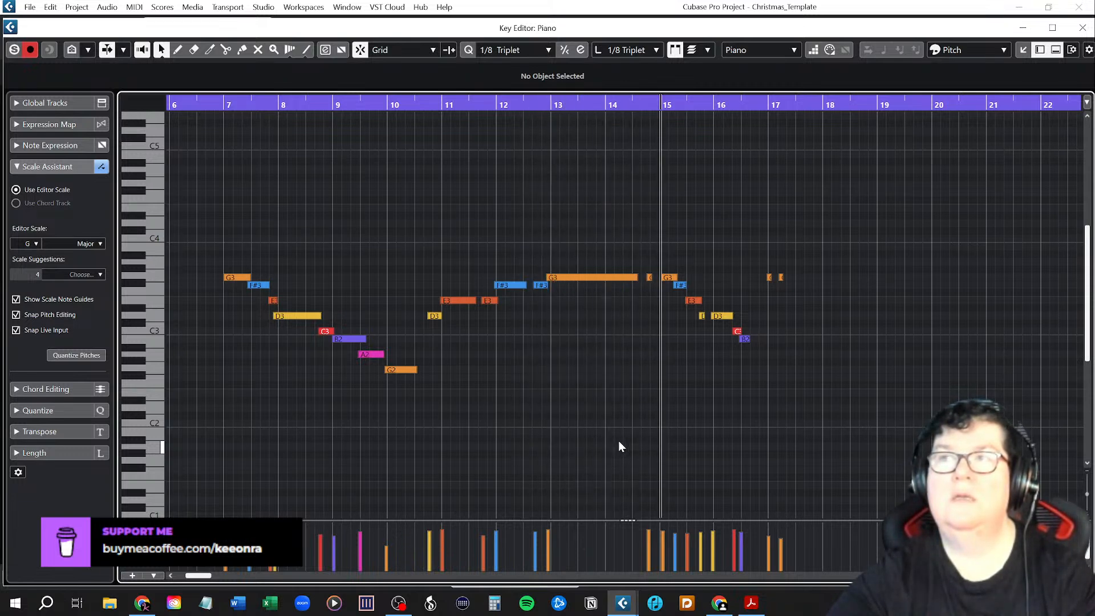
pyautogui.press('space')
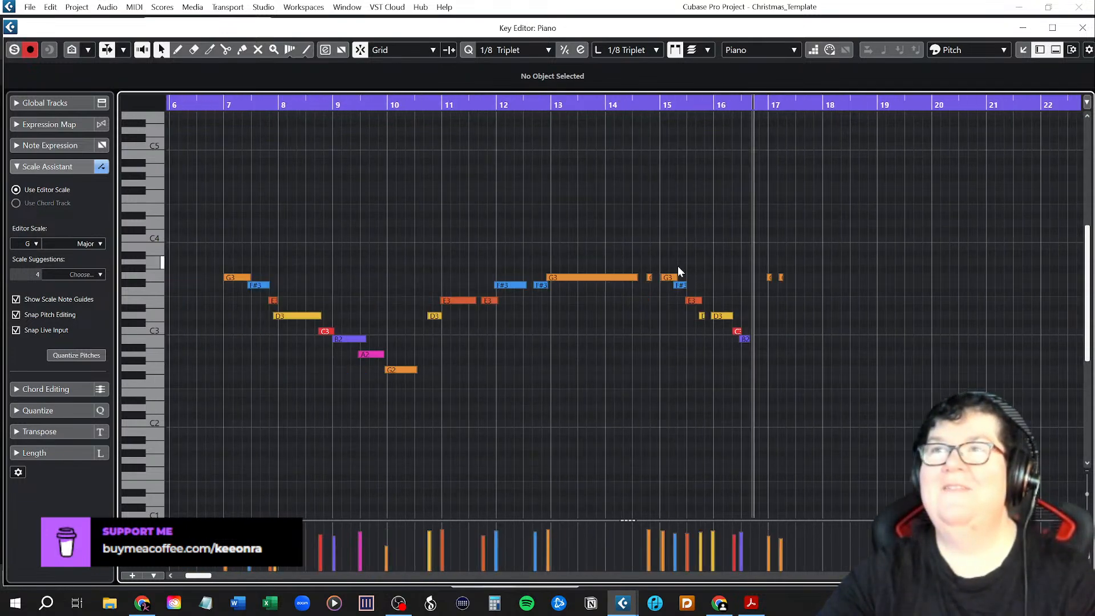
pyautogui.click(608, 106)
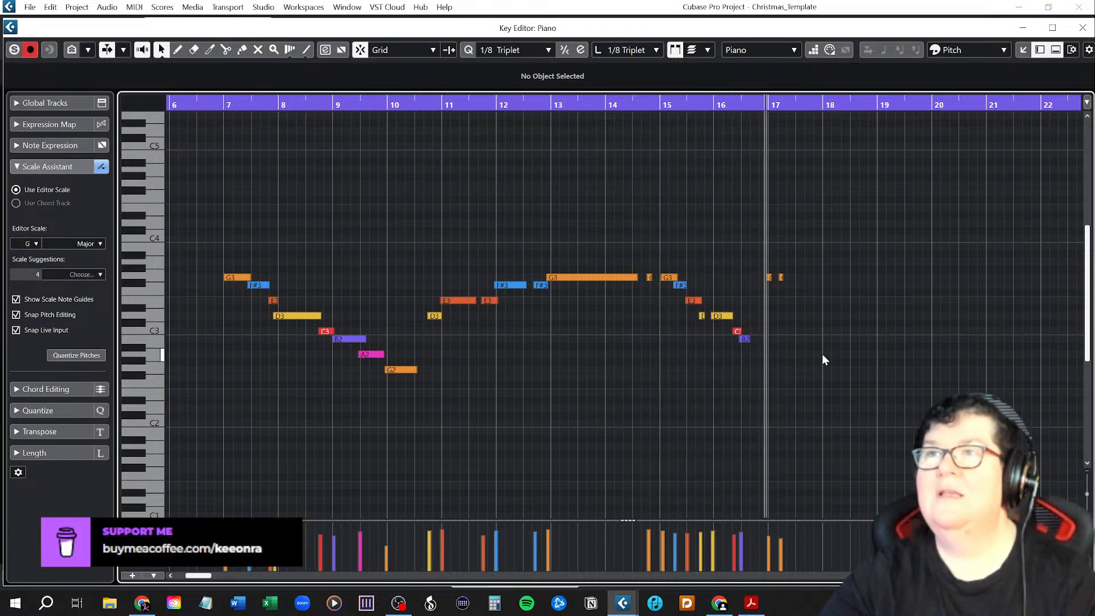
# Delete the two short stray G3 notes at bar 17 of the piano part.
pyautogui.moveTo(762, 261); pyautogui.dragTo(824, 306)
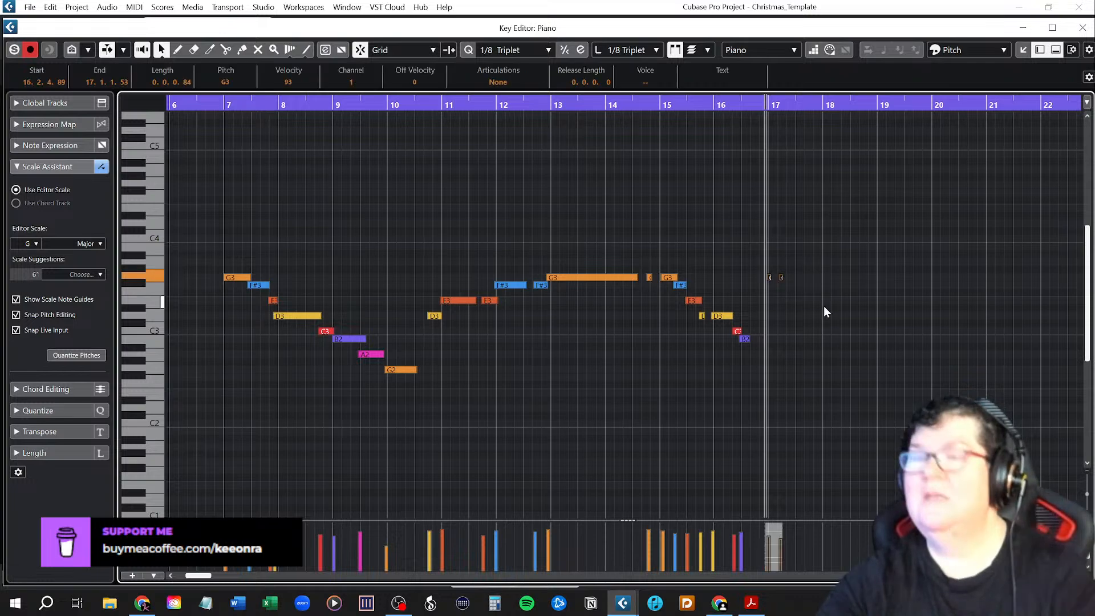
pyautogui.press('Delete')
# Try moving the short G3 note just ahead of bar 15 to 14.2.3.80, and undo the move.
pyautogui.scroll(3, 689, 373)
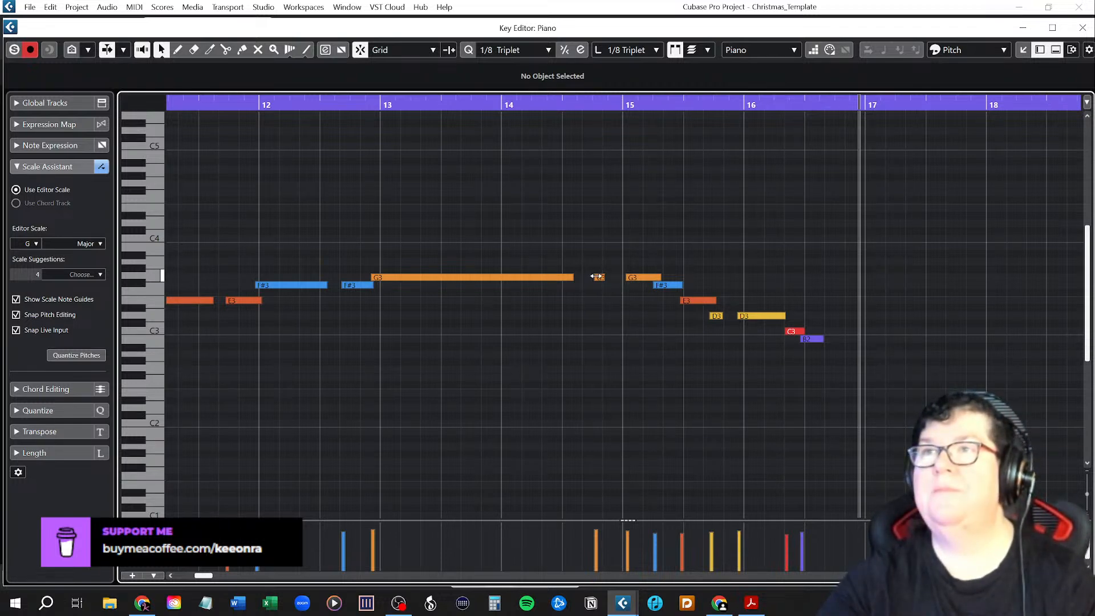
pyautogui.moveTo(600, 280); pyautogui.dragTo(615, 276)
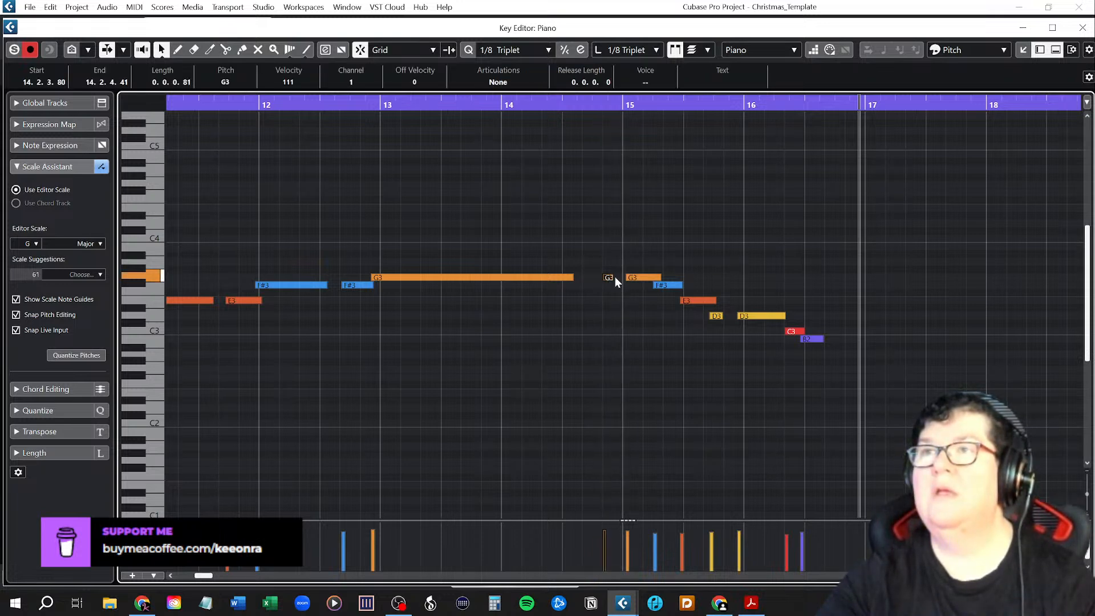
pyautogui.hotkey('ctrl', 'z')
# Set quantize to 1/16 and length quantize to 1/16 Triplet, move the short G3 note before bar 15 to 14.2.4.0, and play from bar 14.
pyautogui.click(502, 50)
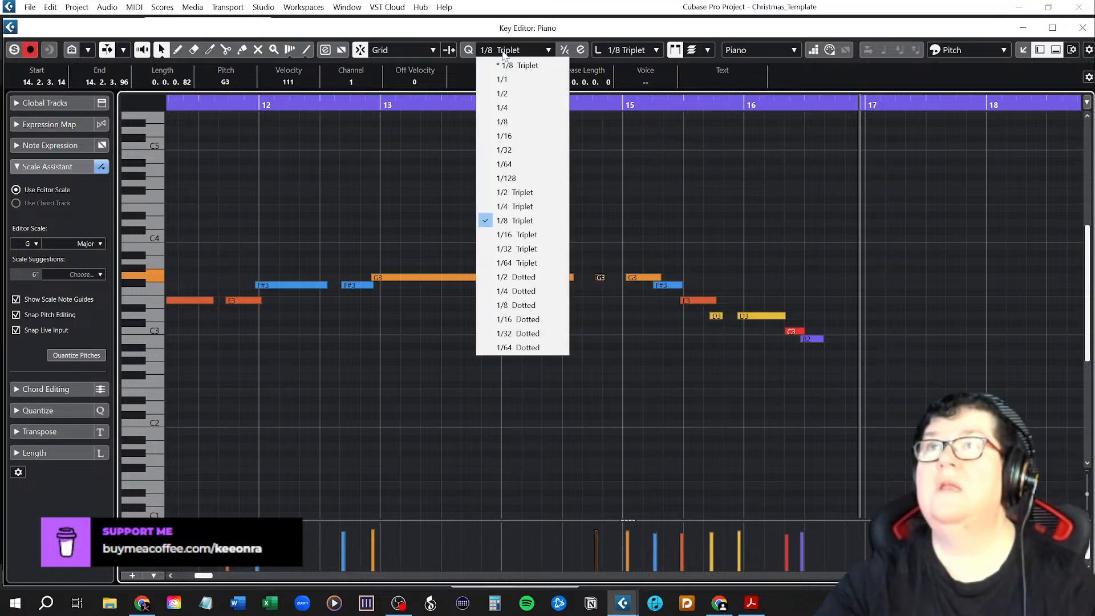
pyautogui.click(512, 133)
pyautogui.click(637, 51)
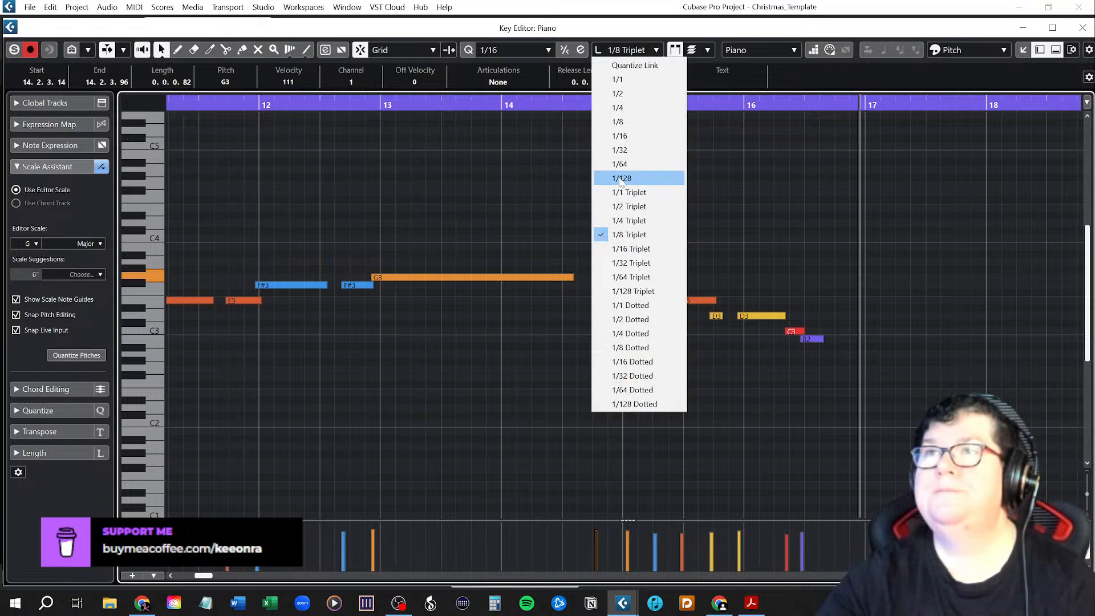
pyautogui.click(631, 249)
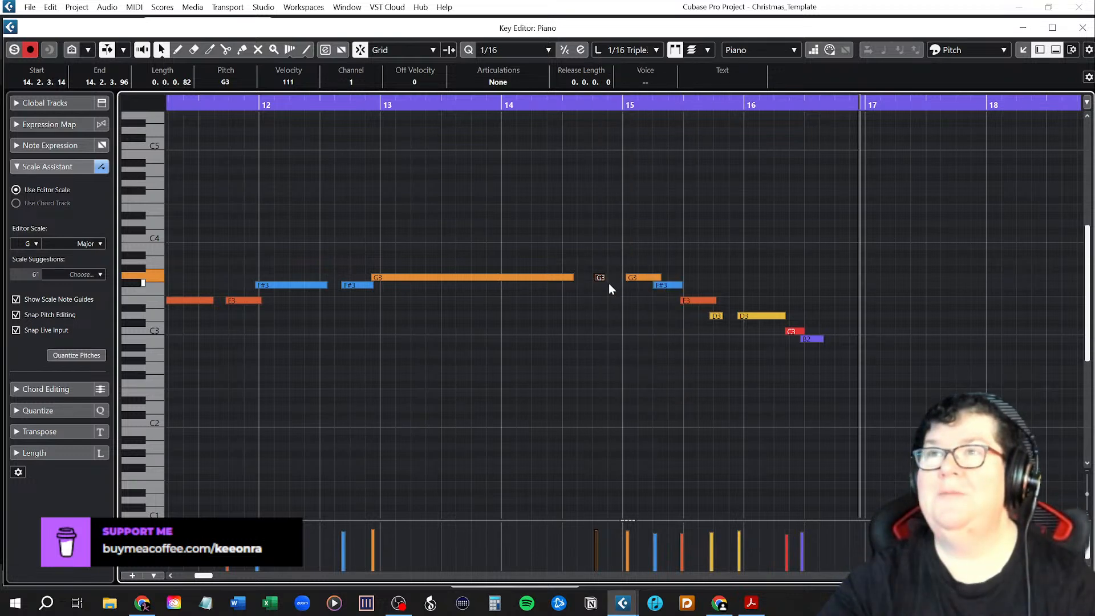
pyautogui.moveTo(600, 277); pyautogui.dragTo(612, 277)
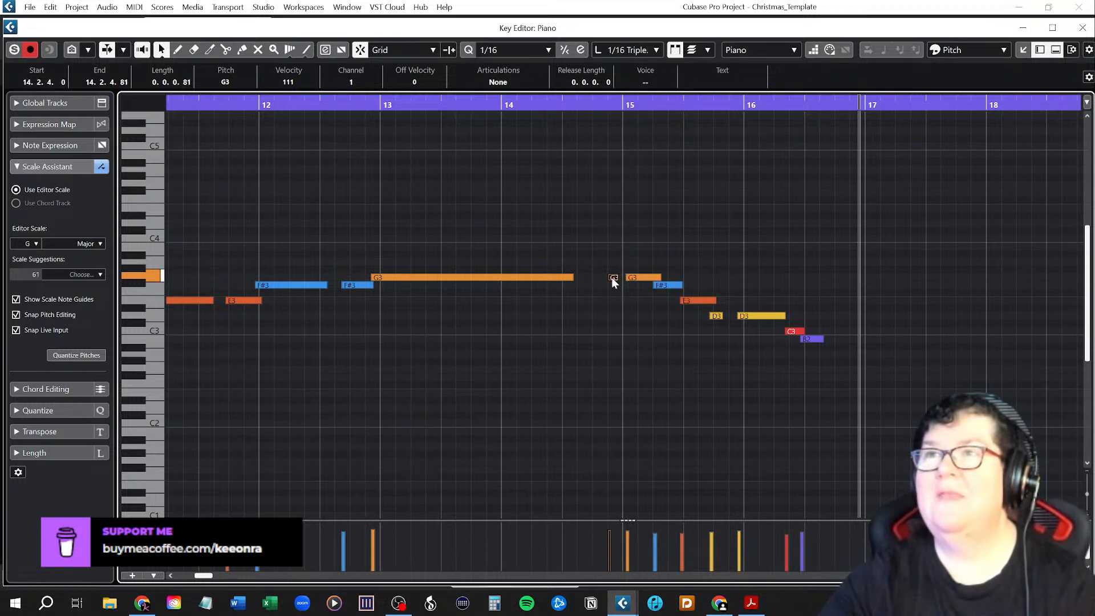
pyautogui.click(501, 104)
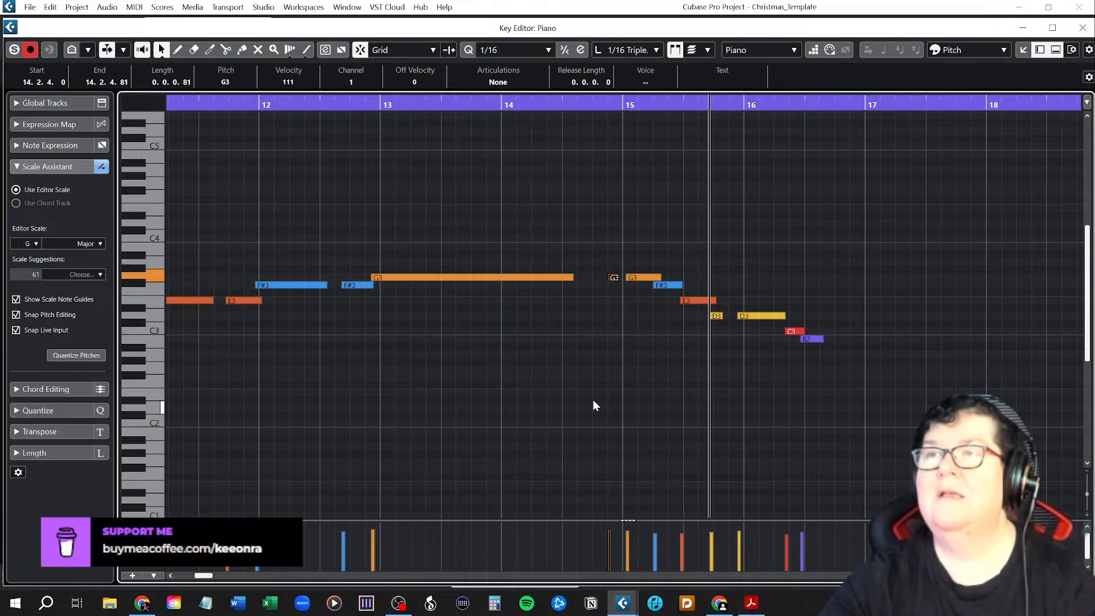
# Move the short G3 note before bar 15 to 14.2.3.0 and play the melody from bar 14.
pyautogui.moveTo(610, 277); pyautogui.dragTo(600, 278)
pyautogui.click(501, 105)
pyautogui.press('space')
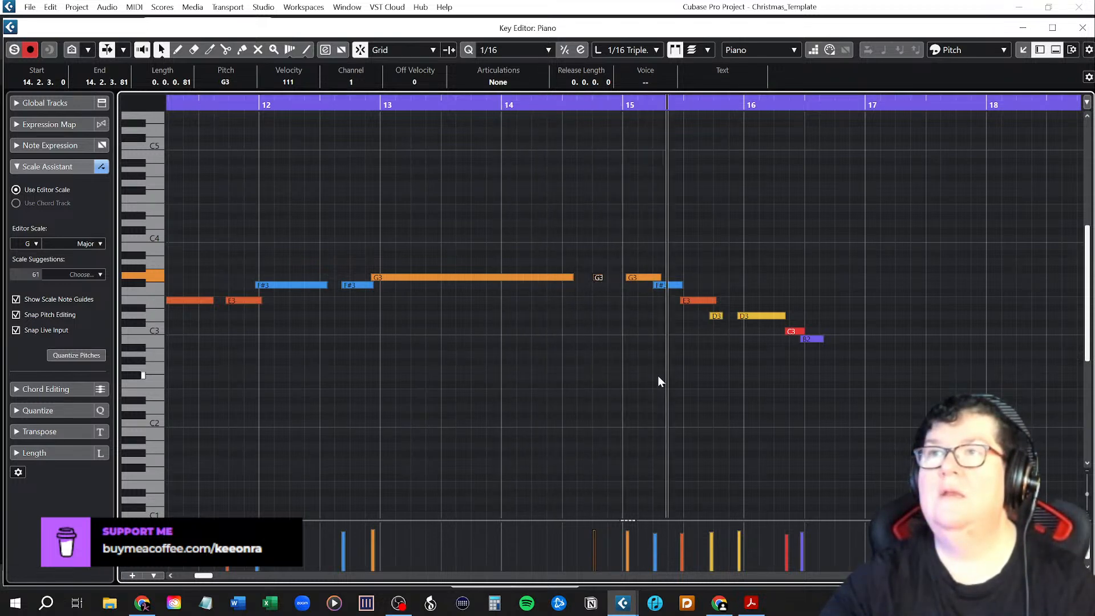
# Trim the G3 at bar 15 to span 15.1.1.0 to 15.1.3.0, and align the following E3 and D3 notes, with the first D3 spanning 15.2.3.0 to 16.1.1.0.
pyautogui.moveTo(636, 276); pyautogui.dragTo(629, 279)
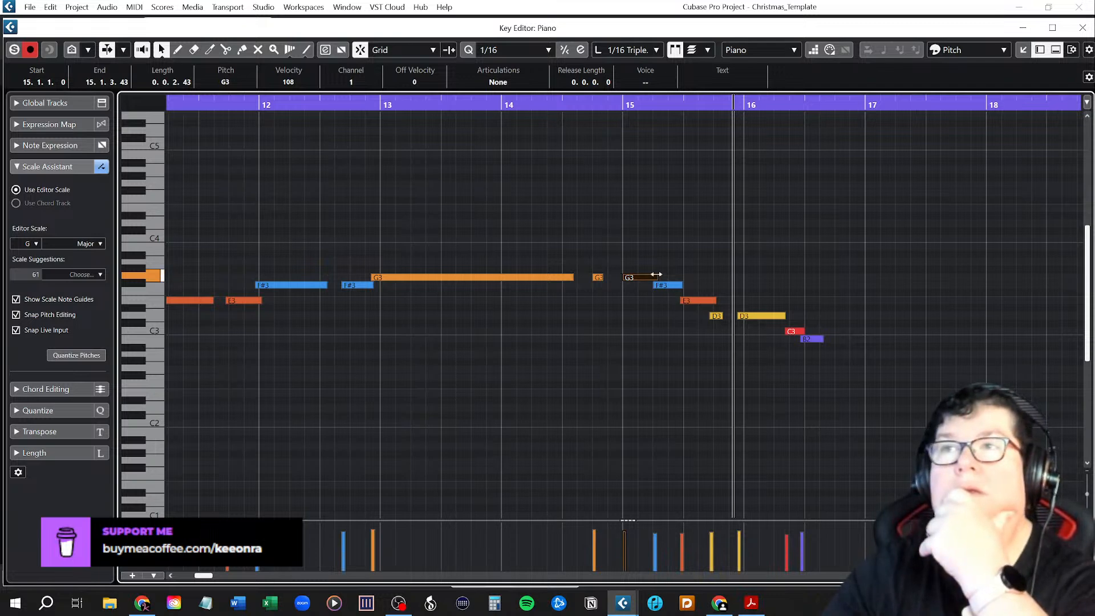
pyautogui.moveTo(657, 275); pyautogui.dragTo(650, 276)
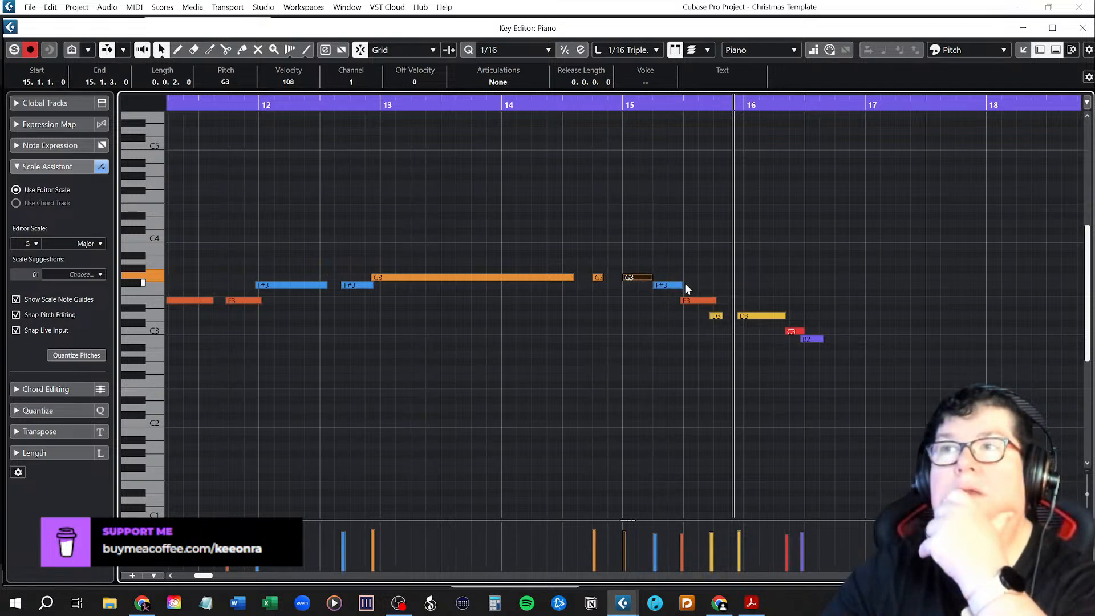
pyautogui.click(690, 303)
pyautogui.moveTo(690, 303); pyautogui.dragTo(743, 316)
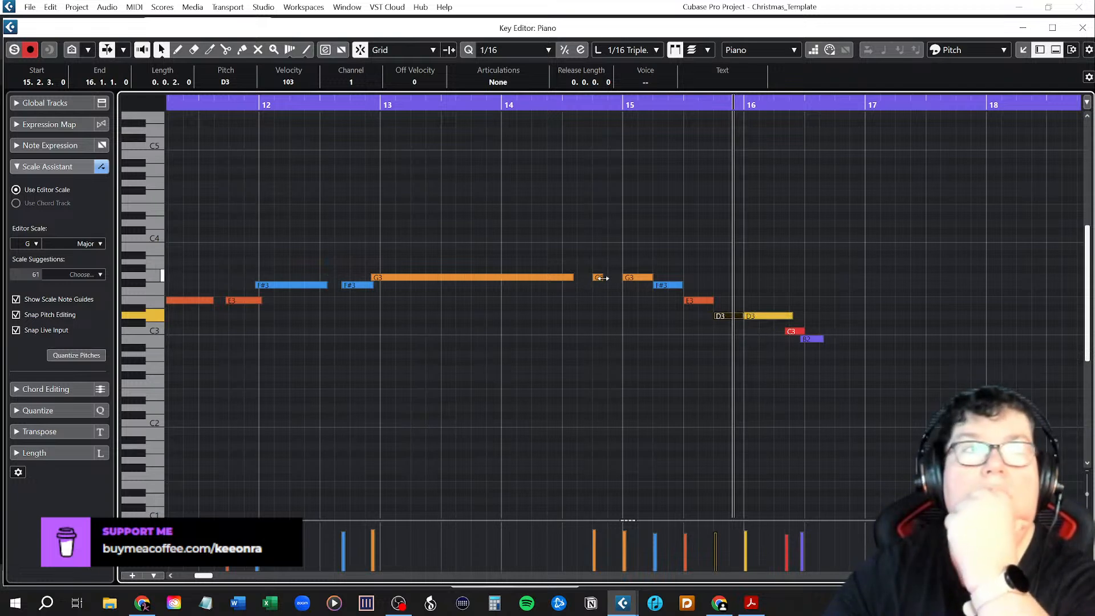
# Lengthen the short G3 note before bar 15 to end at 15.1.1.0 and play from bar 14.
pyautogui.moveTo(603, 278); pyautogui.dragTo(624, 281)
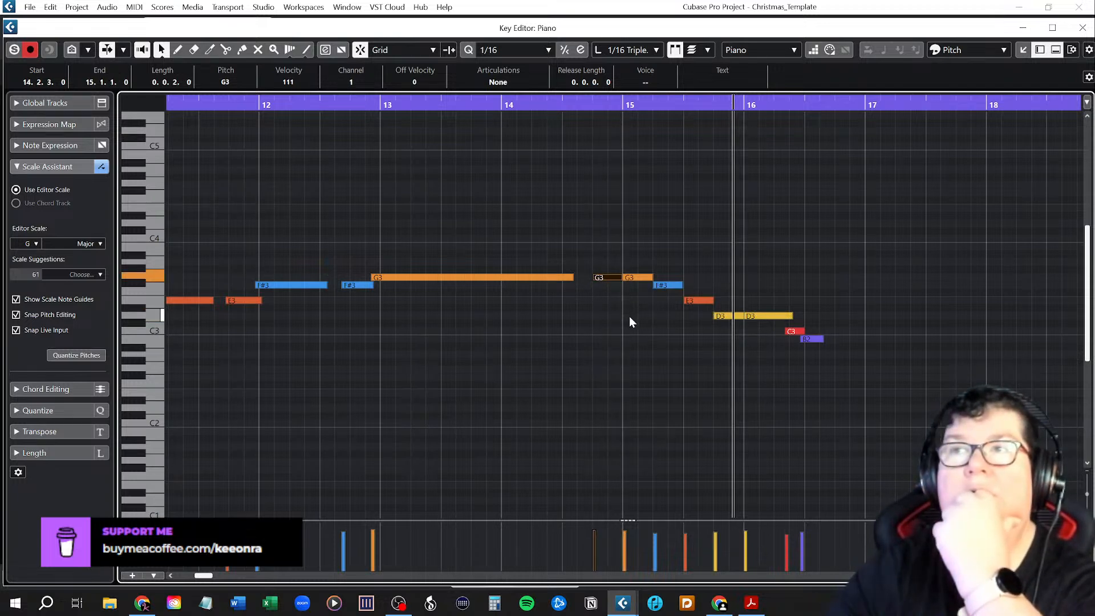
pyautogui.click(610, 290)
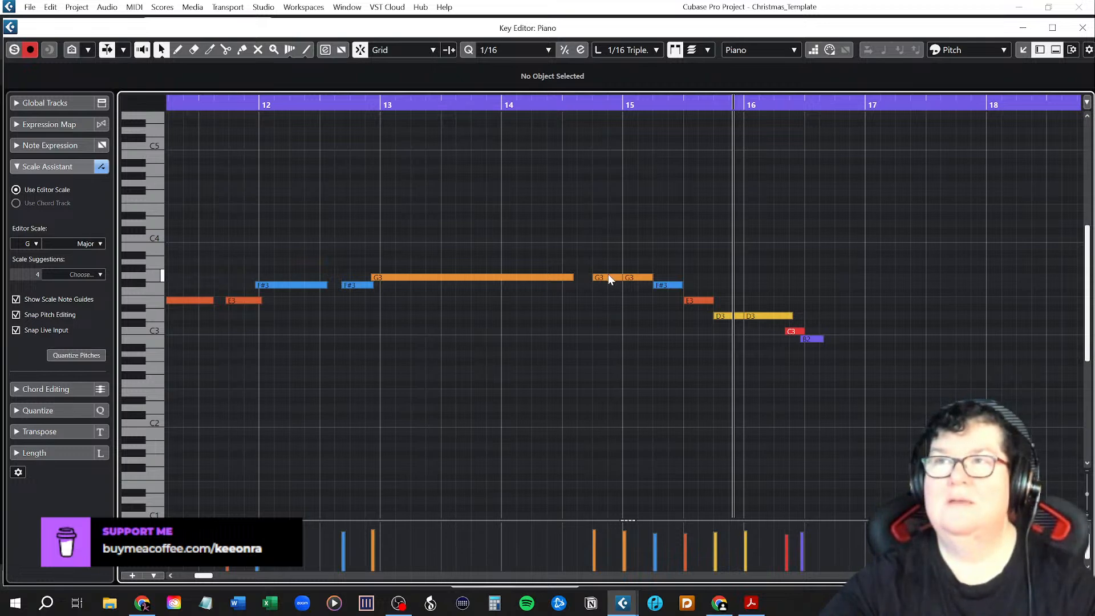
pyautogui.click(609, 277)
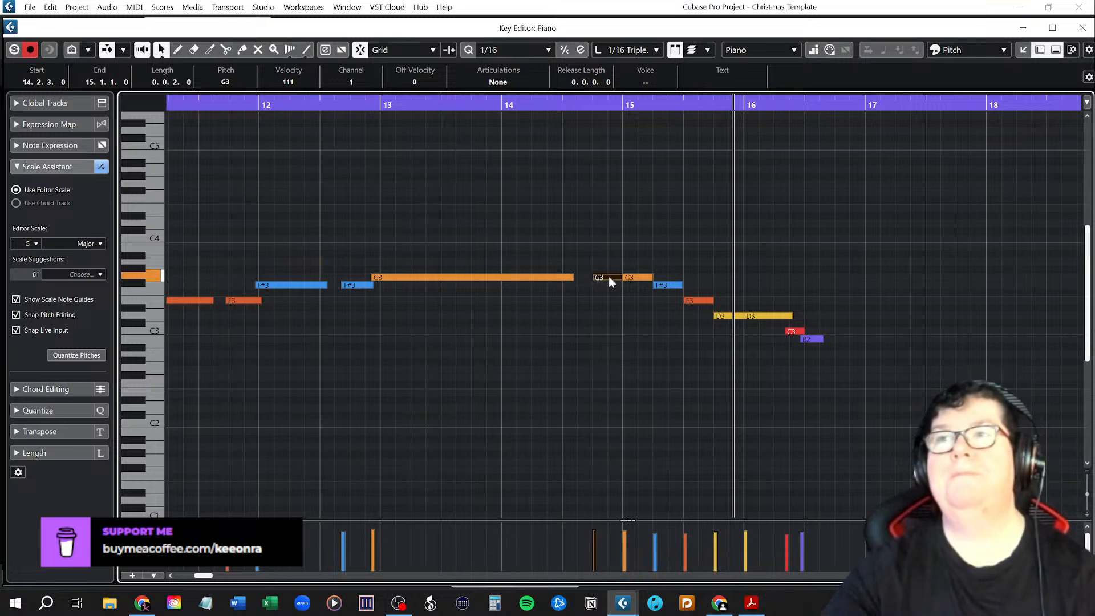
pyautogui.click(507, 104)
pyautogui.press('space')
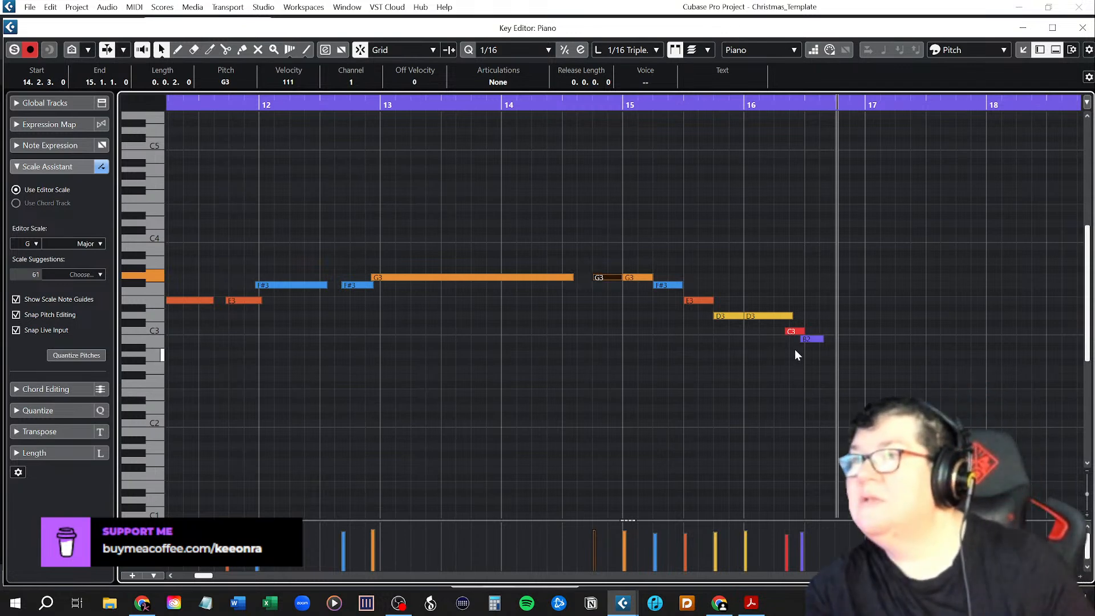
# Lengthen the final B2, align it and the C3 to the grid in bar 16, and shorten the D3 at 16.1.1.0 to end at 16.1.3.80.
pyautogui.click(815, 339)
pyautogui.moveTo(815, 339); pyautogui.dragTo(791, 330)
pyautogui.click(784, 330)
pyautogui.moveTo(793, 318); pyautogui.dragTo(787, 318)
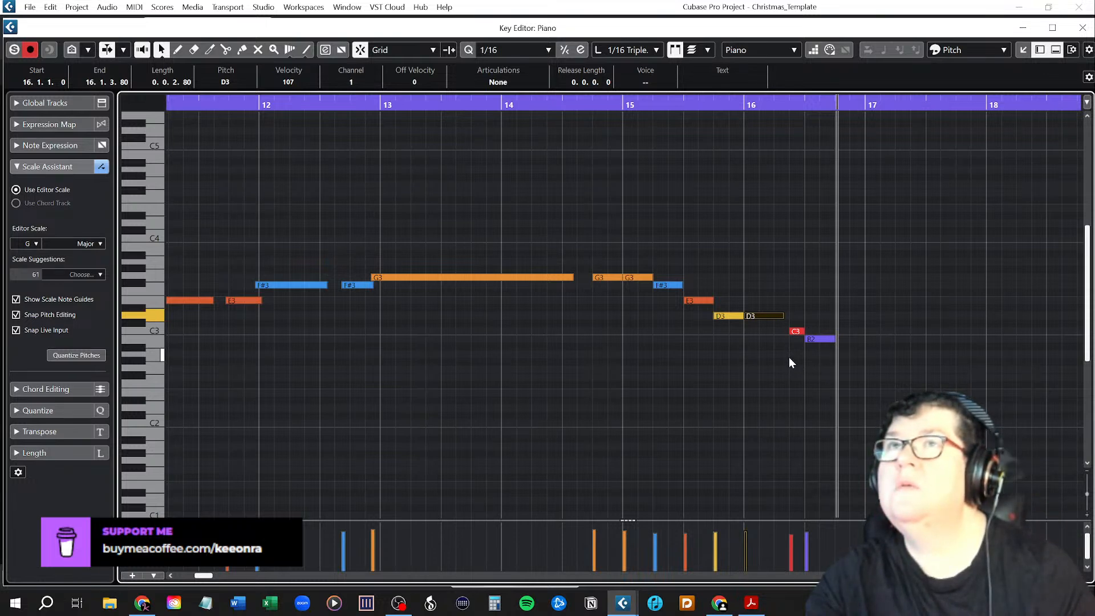
# Set the length quantize to 1/16 and extend the D3 at 16.1.1.0 to meet the start of the C3.
pyautogui.click(630, 50)
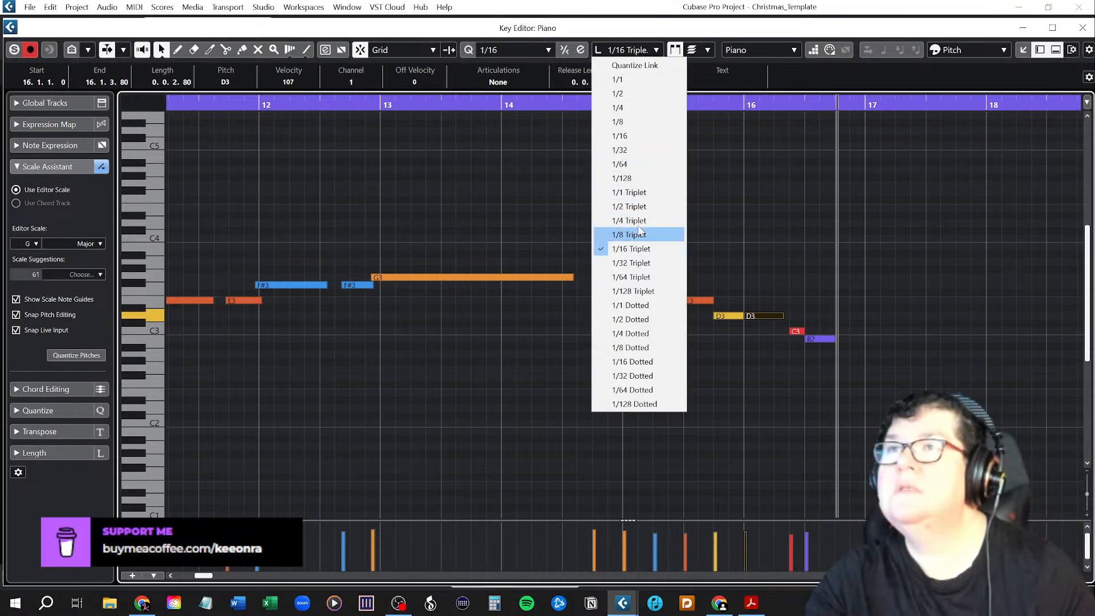
pyautogui.click(632, 136)
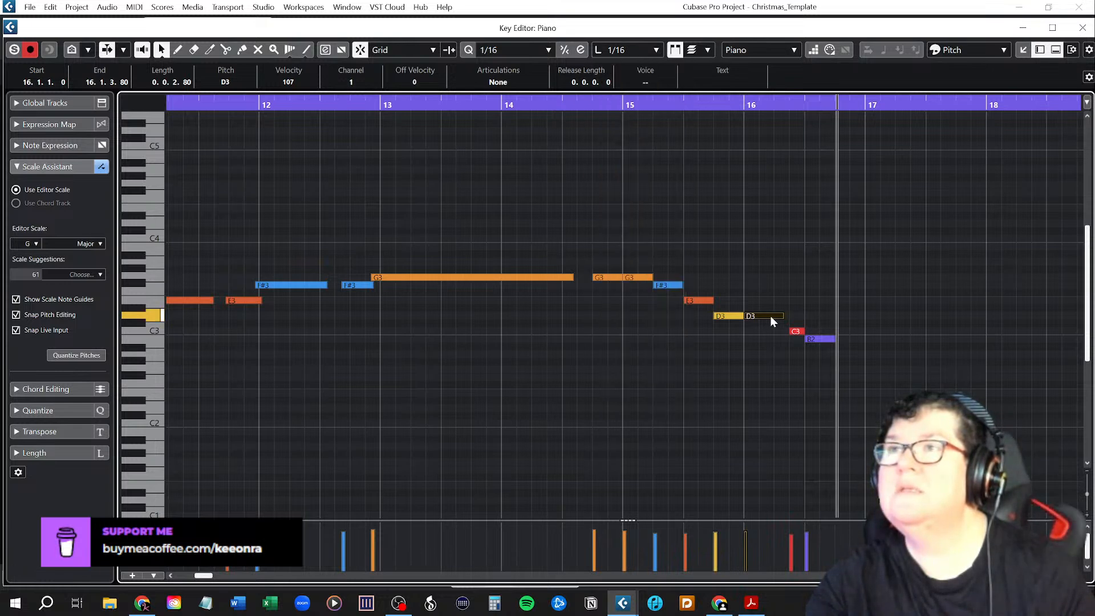
pyautogui.click(771, 336)
pyautogui.moveTo(783, 316); pyautogui.dragTo(790, 315)
pyautogui.click(816, 397)
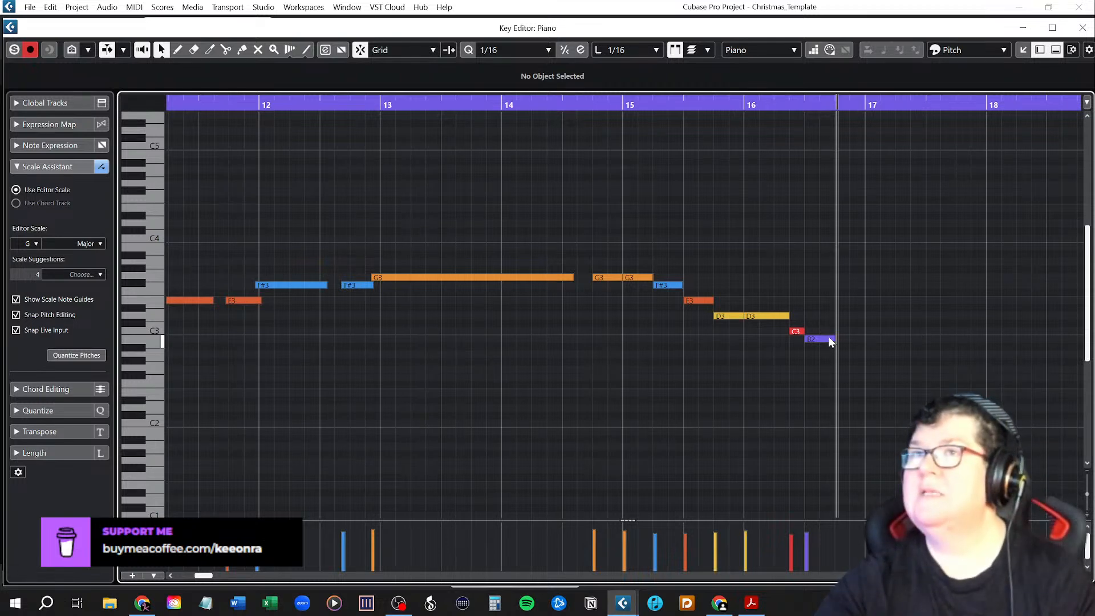
# Duplicate the phrase from the G3 at 14.2.3.0 through the final B2 in bar 16, placing the copy directly after it.
pyautogui.moveTo(598, 251); pyautogui.dragTo(821, 364)
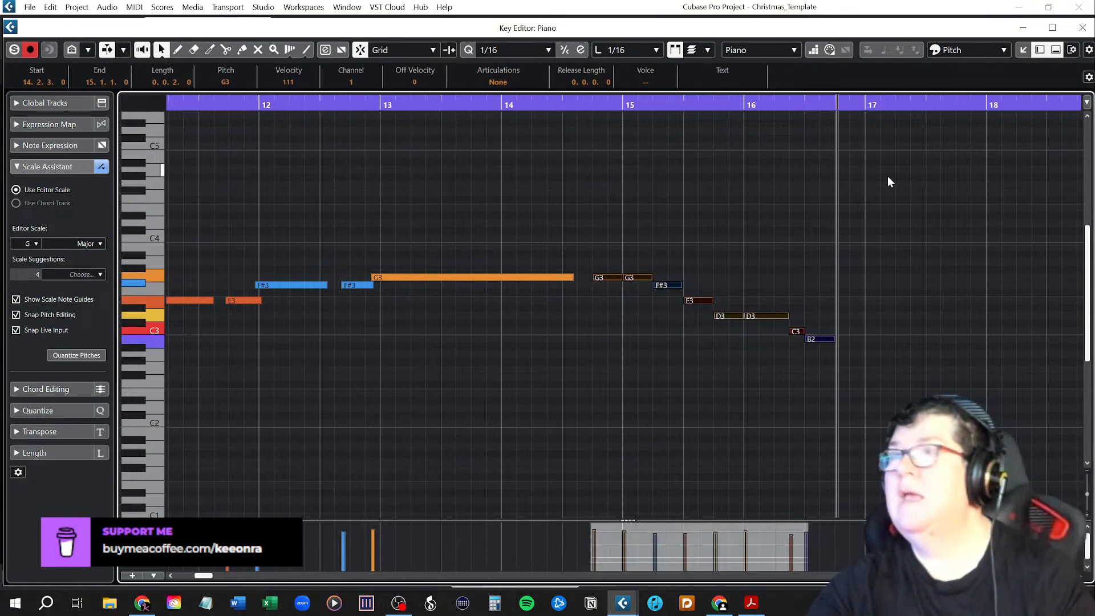
pyautogui.hotkey('alt', 'd')
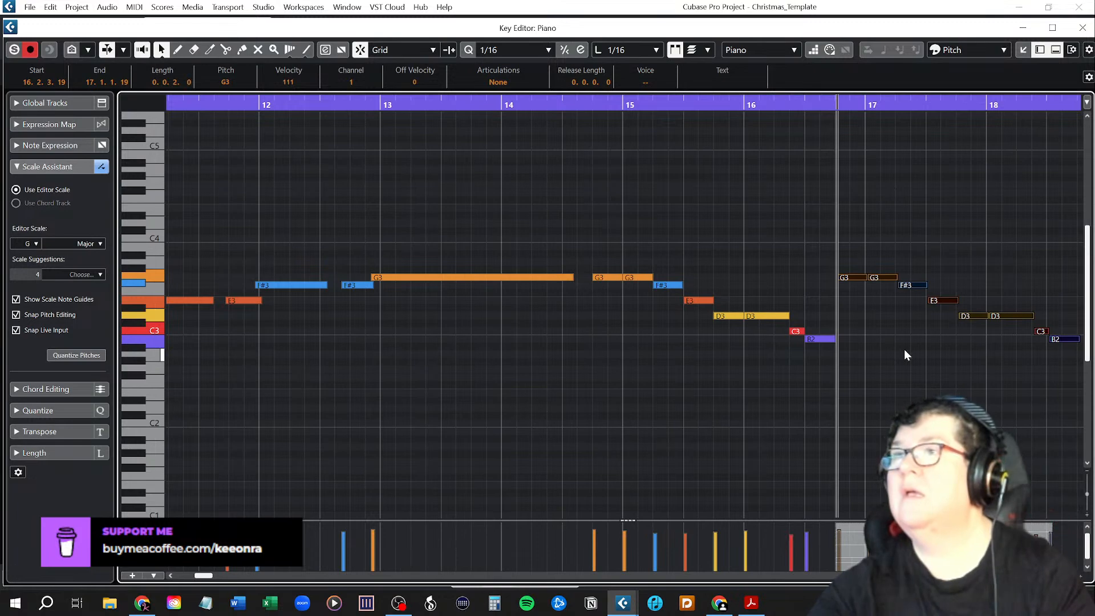
pyautogui.scroll(-3, 420, 423)
pyautogui.scroll(-4, 417, 420)
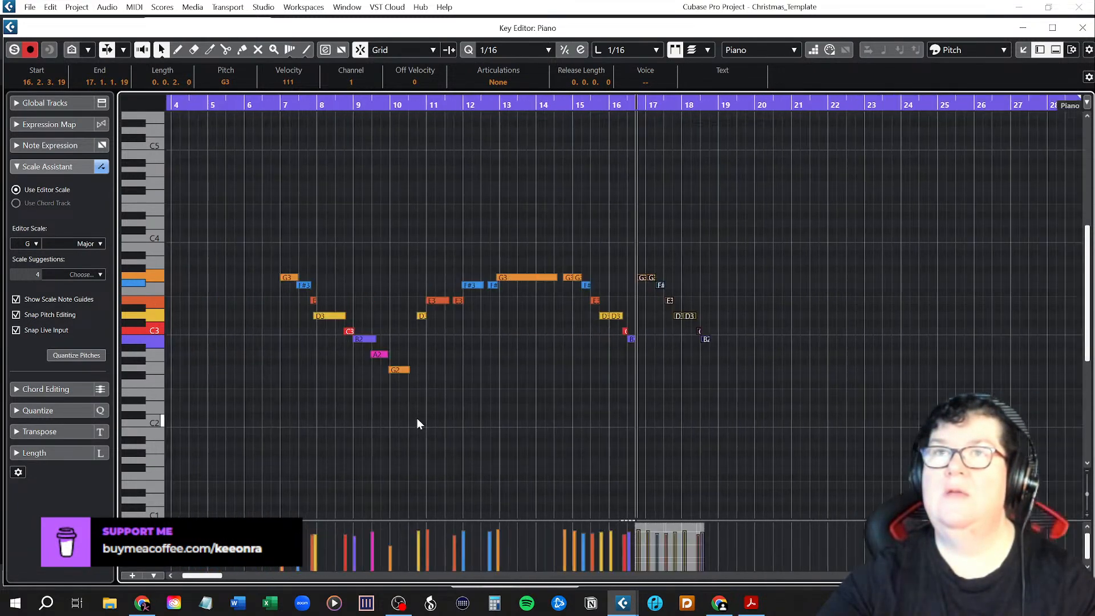
# Play the melody from bar 7 through the duplicated phrase, and examine its notes and those around bars 11 to 14 up close.
pyautogui.click(280, 104)
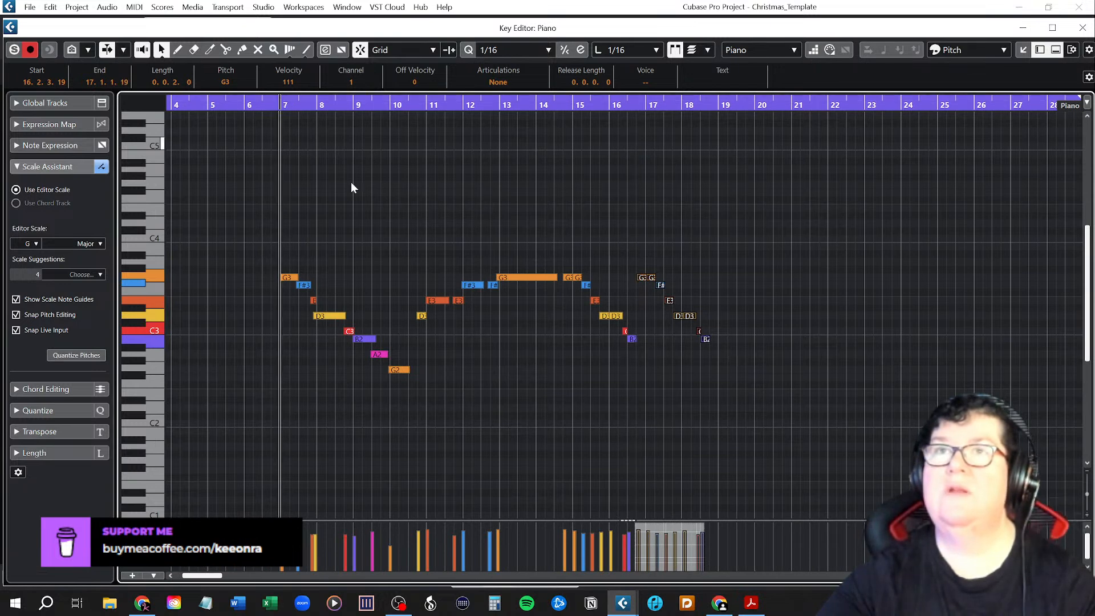
pyautogui.click(641, 464)
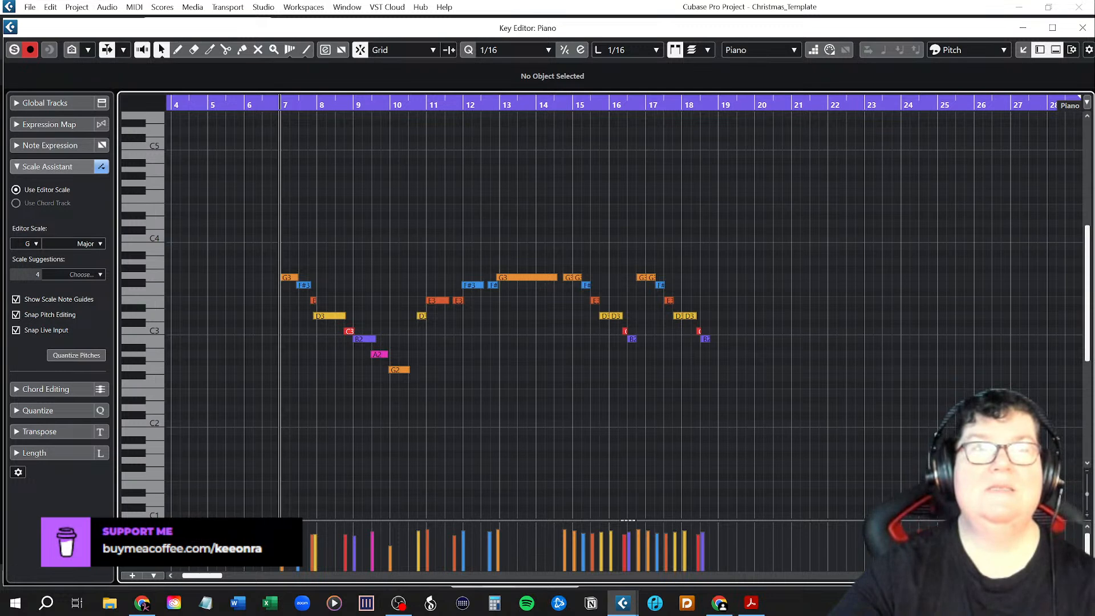
pyautogui.press('space')
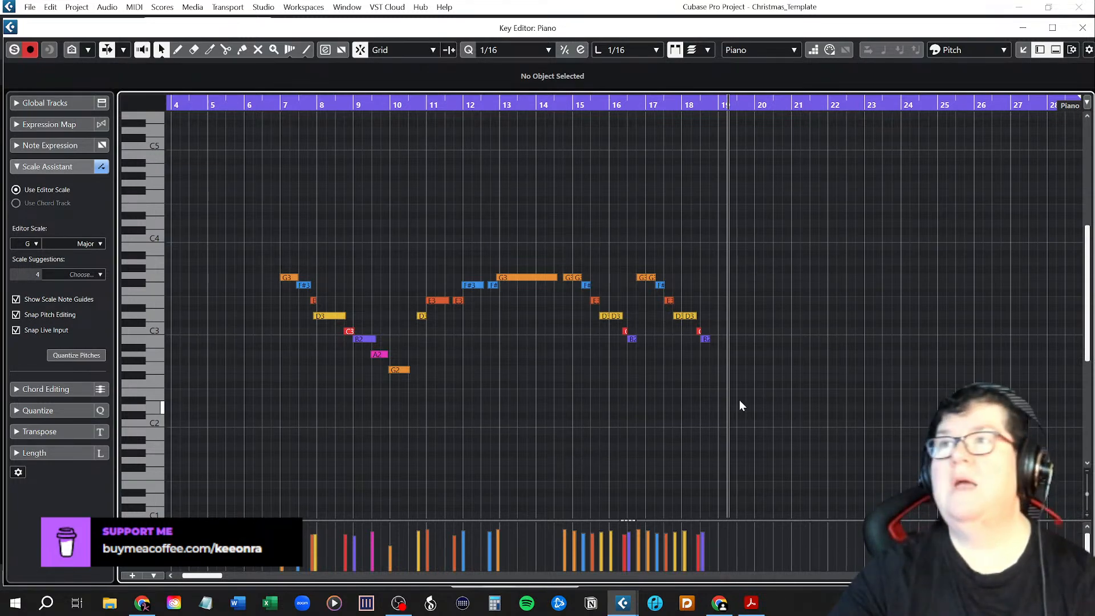
pyautogui.press('h')
pyautogui.press('h')
pyautogui.press('h')
pyautogui.scroll(1, 693, 399)
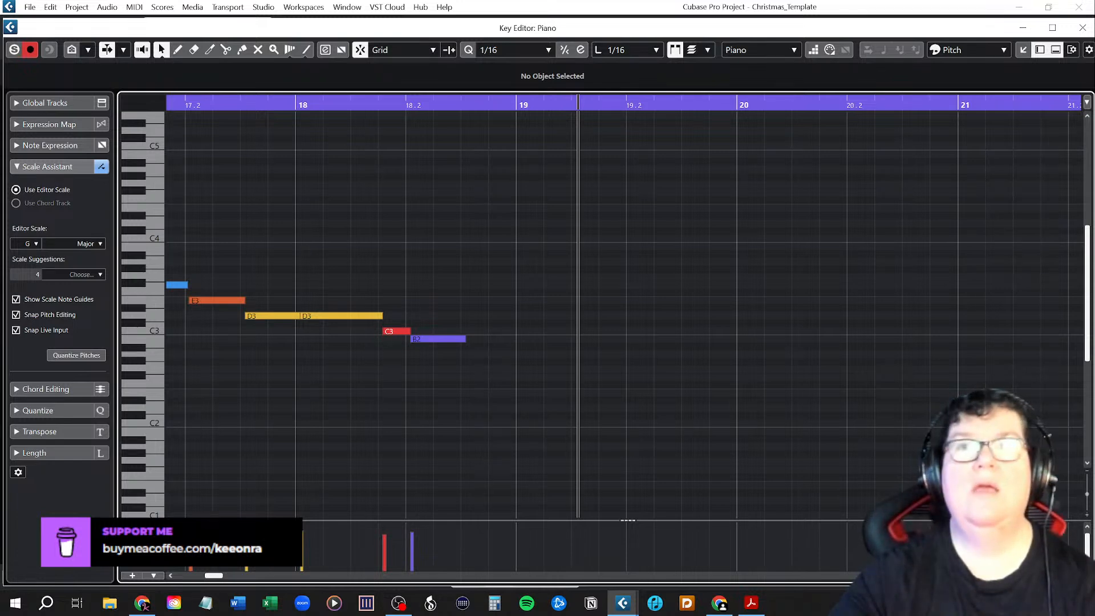
pyautogui.hscroll(-10, 348, 377)
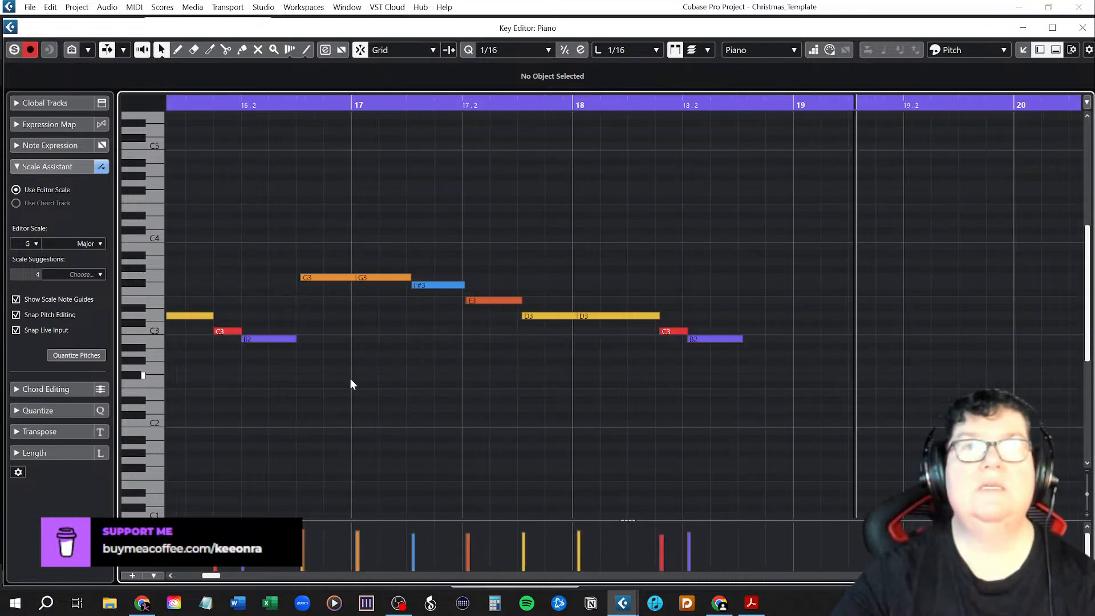
pyautogui.hscroll(-3, 351, 378)
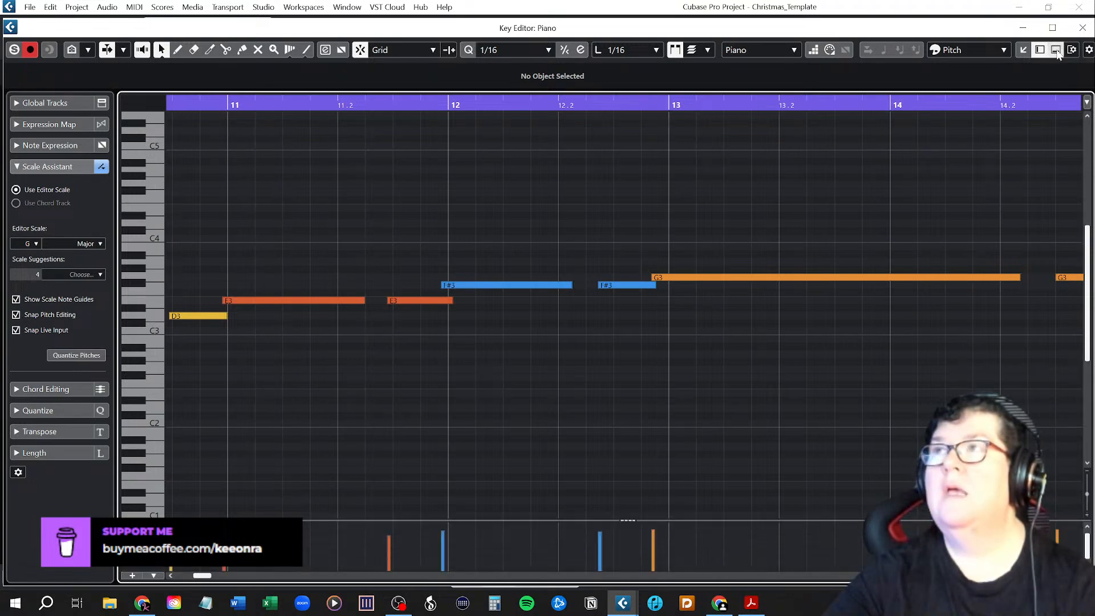
# Reopen the Piano part in the Key Editor, maximize the editor window, and show the editor in the project window's lower zone.
pyautogui.click(1083, 28)
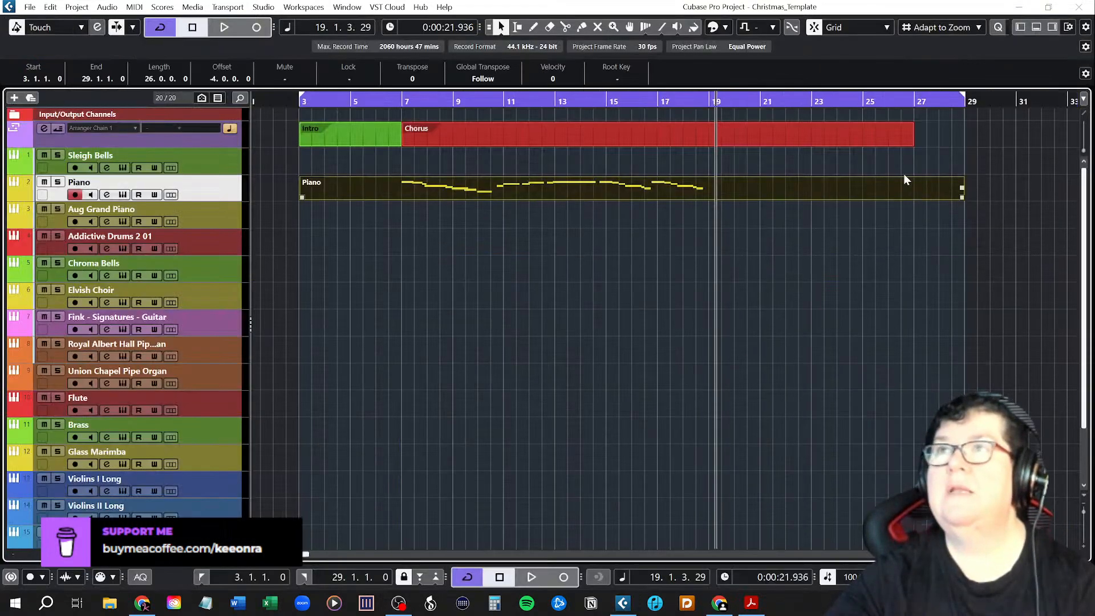
pyautogui.doubleClick(452, 186)
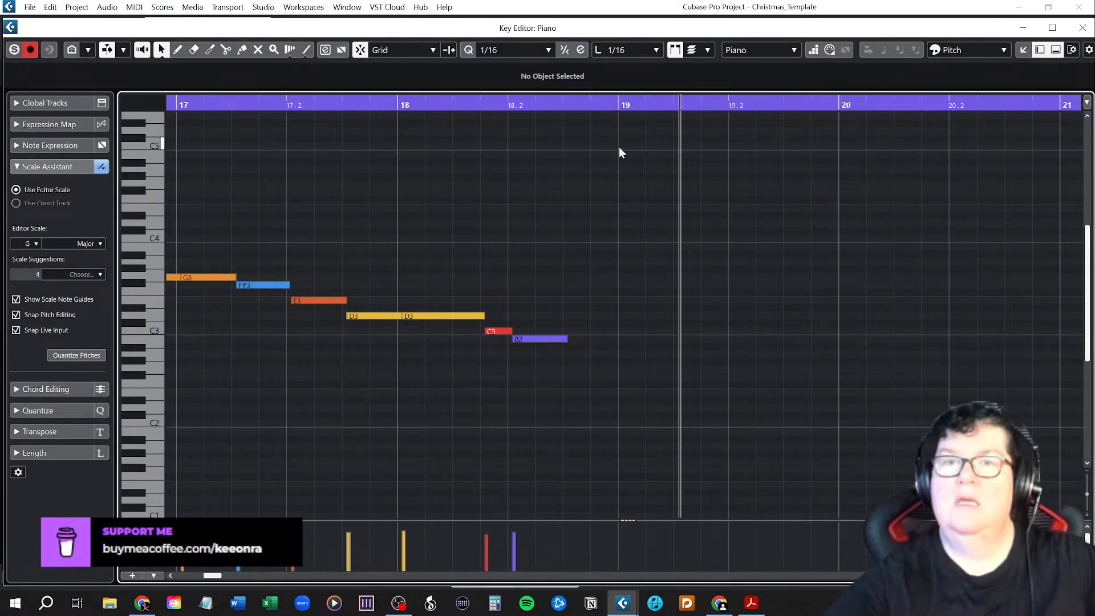
pyautogui.click(1053, 28)
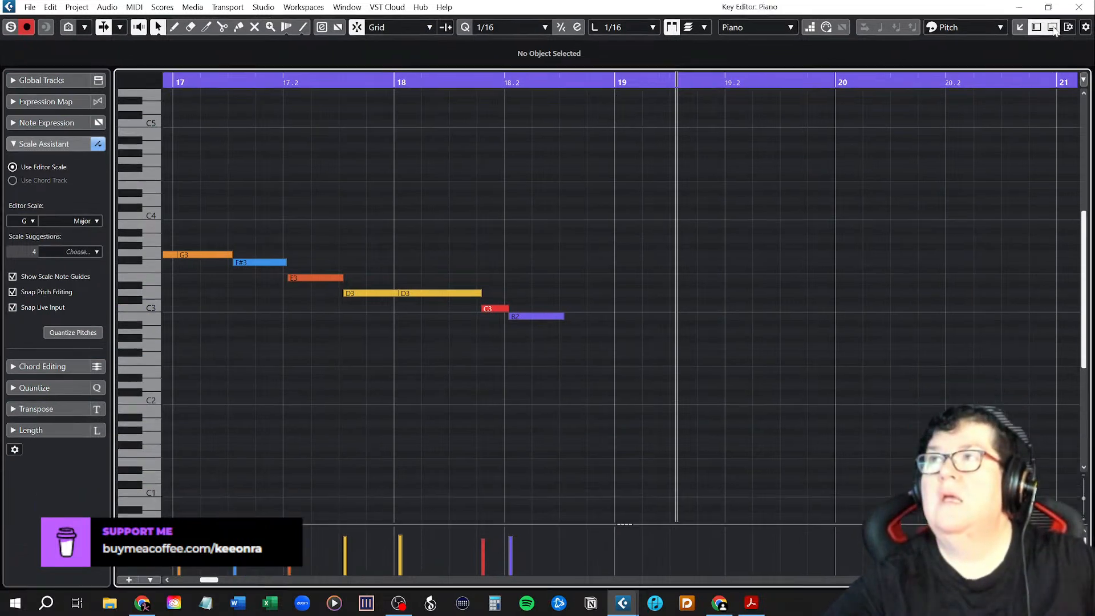
pyautogui.click(1024, 29)
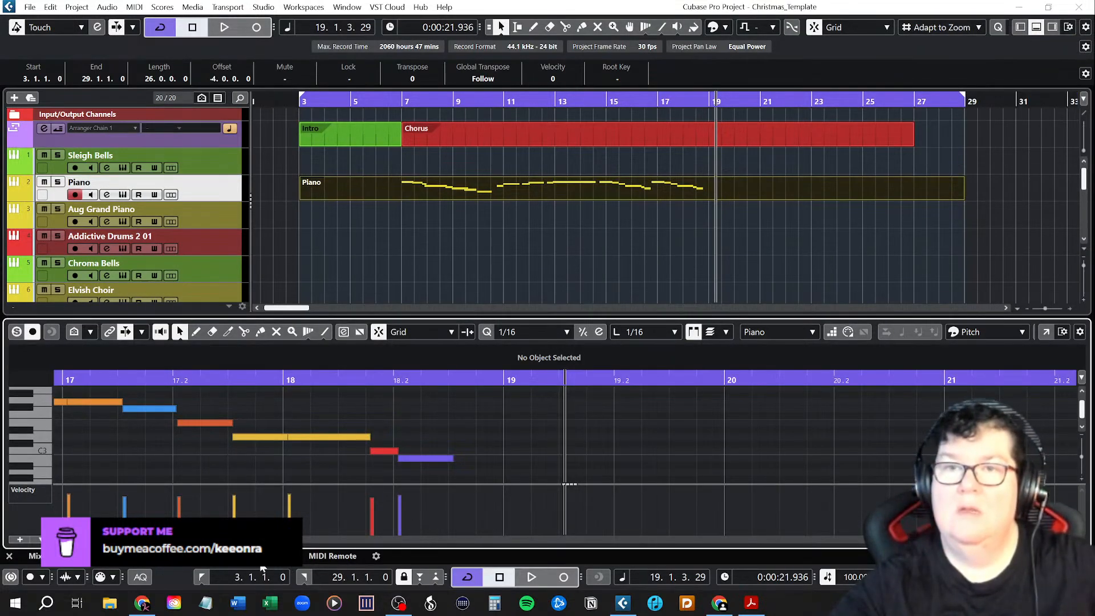
# Look through the lower zone's pages, including the mixer, MIDI Remote and note editor.
pyautogui.click(34, 556)
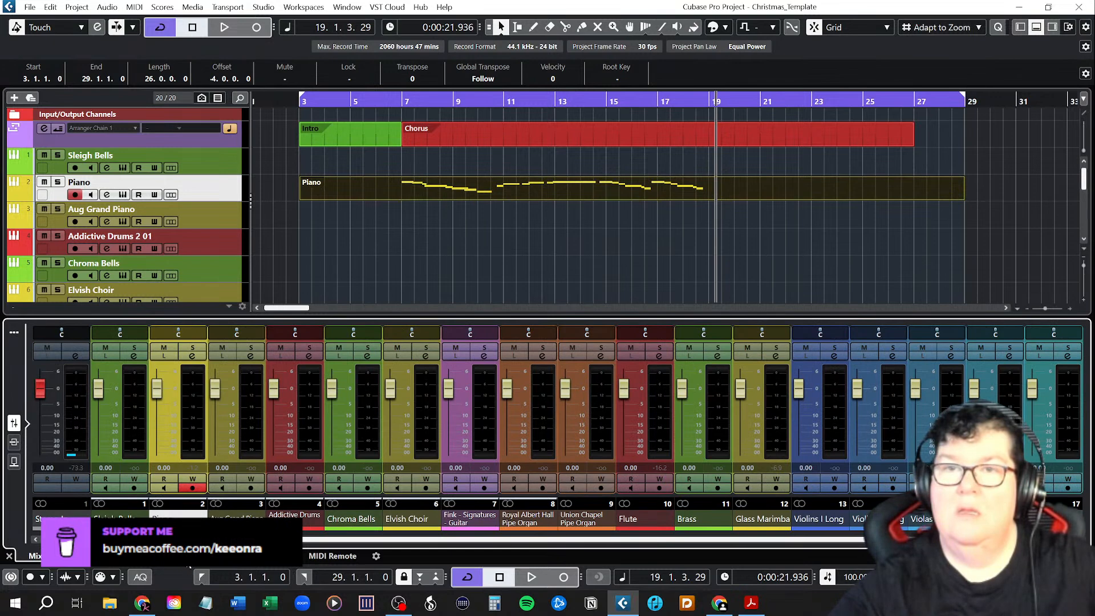
pyautogui.click(184, 556)
pyautogui.click(258, 556)
pyautogui.click(327, 556)
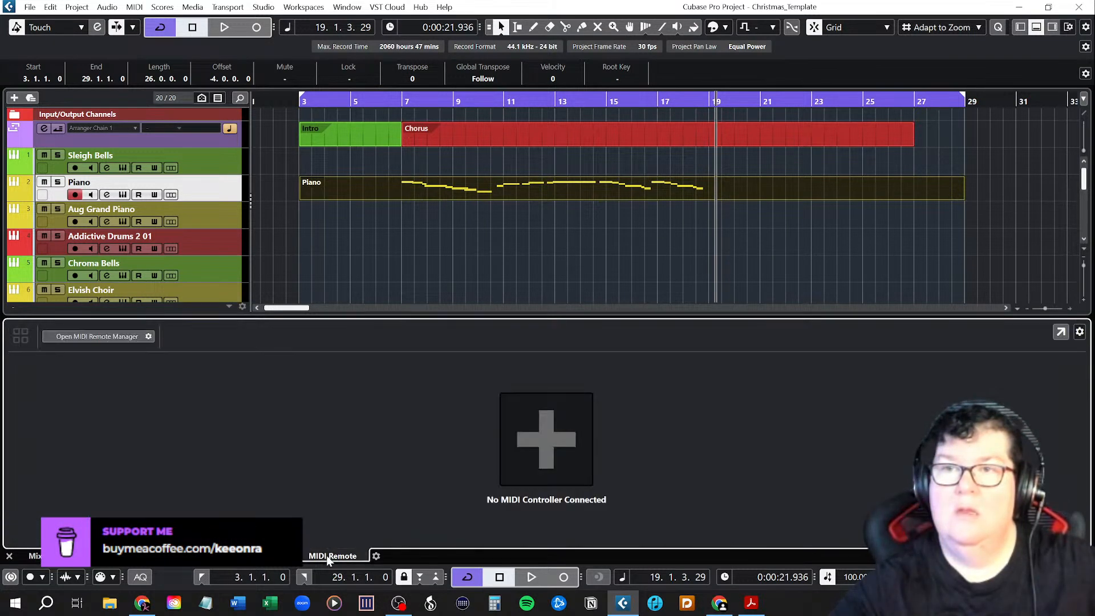
pyautogui.click(43, 559)
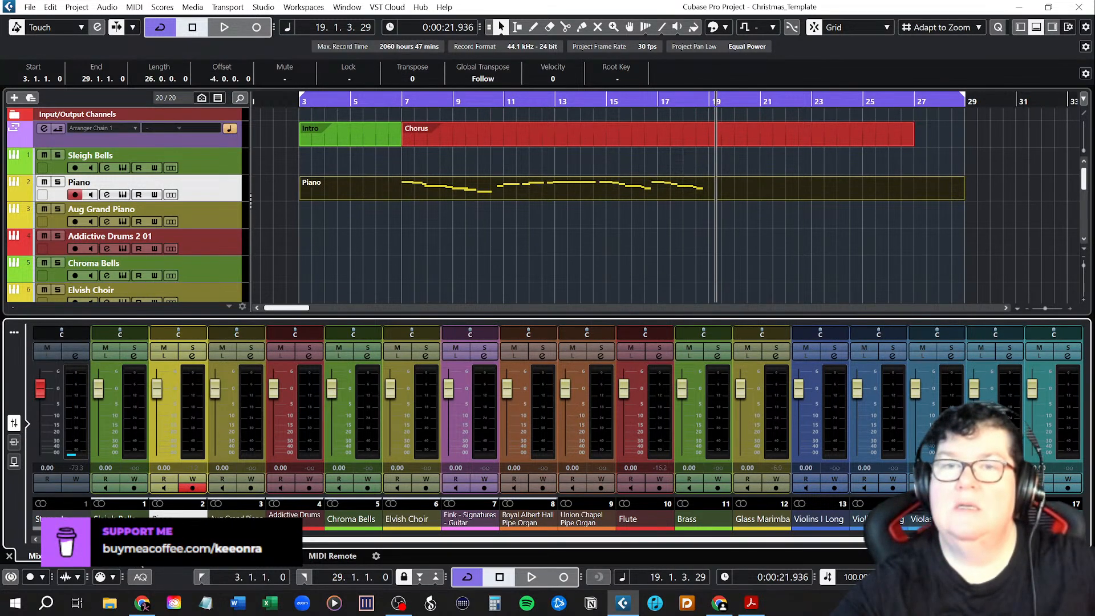
pyautogui.click(112, 556)
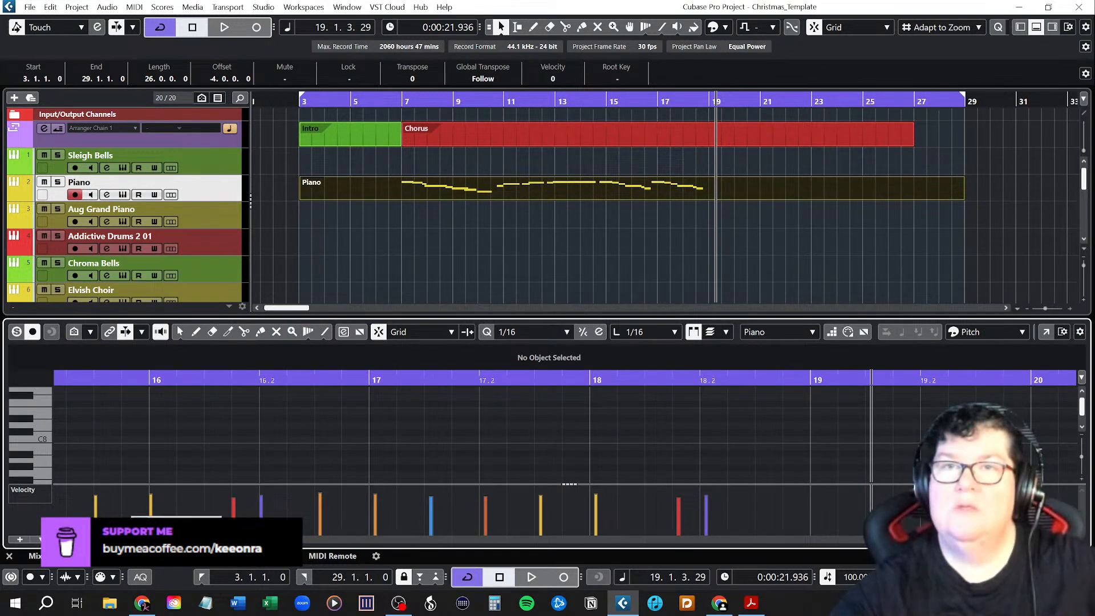
# View the Piano part as notation in the Score Editor from about bar 5, and return to the Key Editor.
pyautogui.click(157, 547)
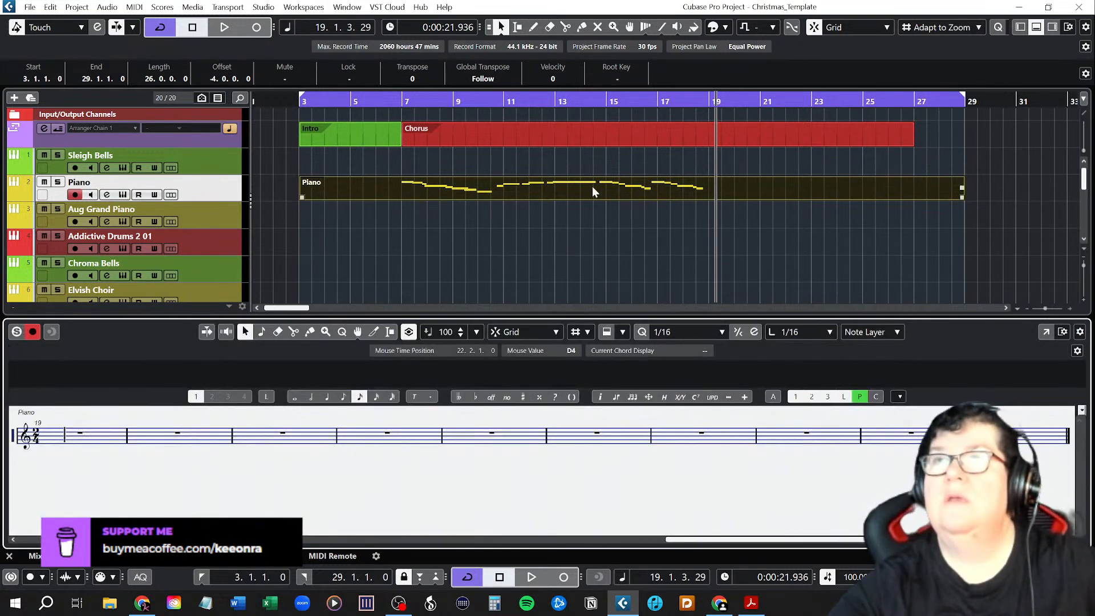
pyautogui.click(612, 275)
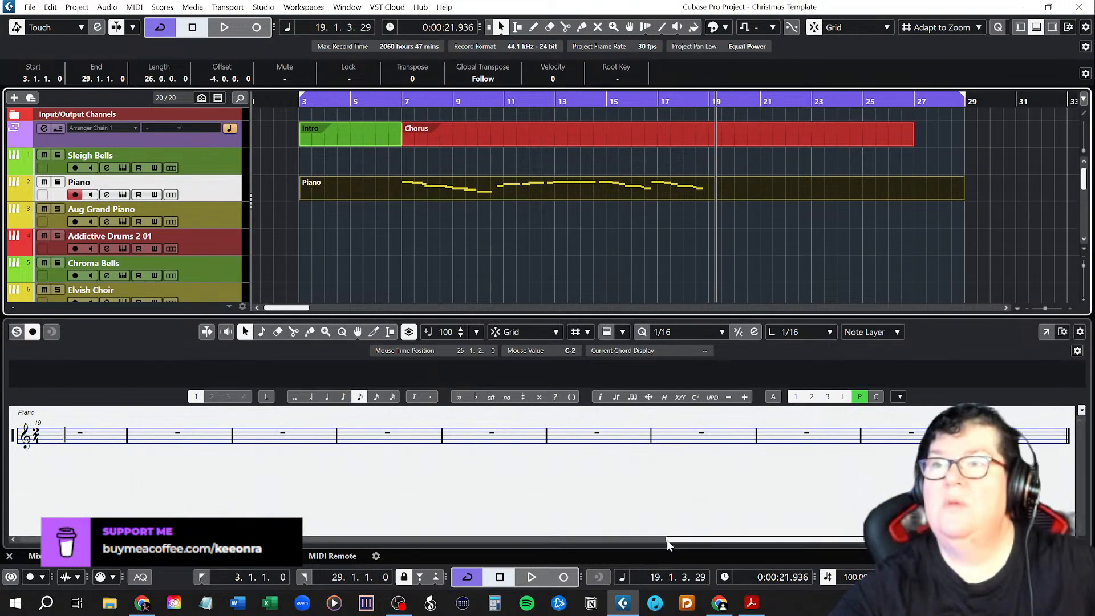
pyautogui.moveTo(660, 538); pyautogui.dragTo(89, 553)
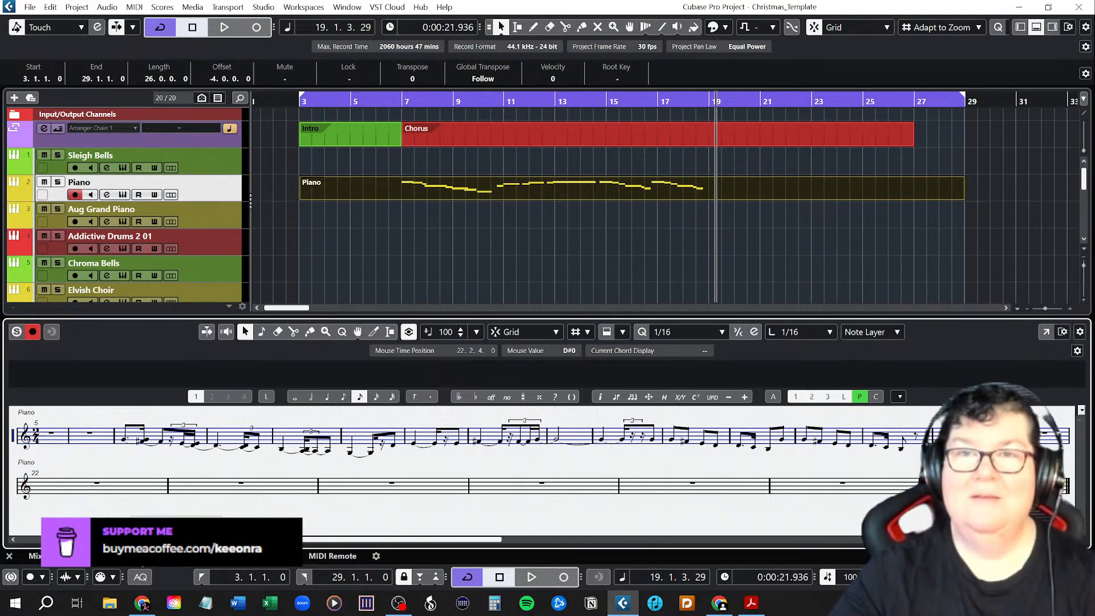
pyautogui.click(171, 525)
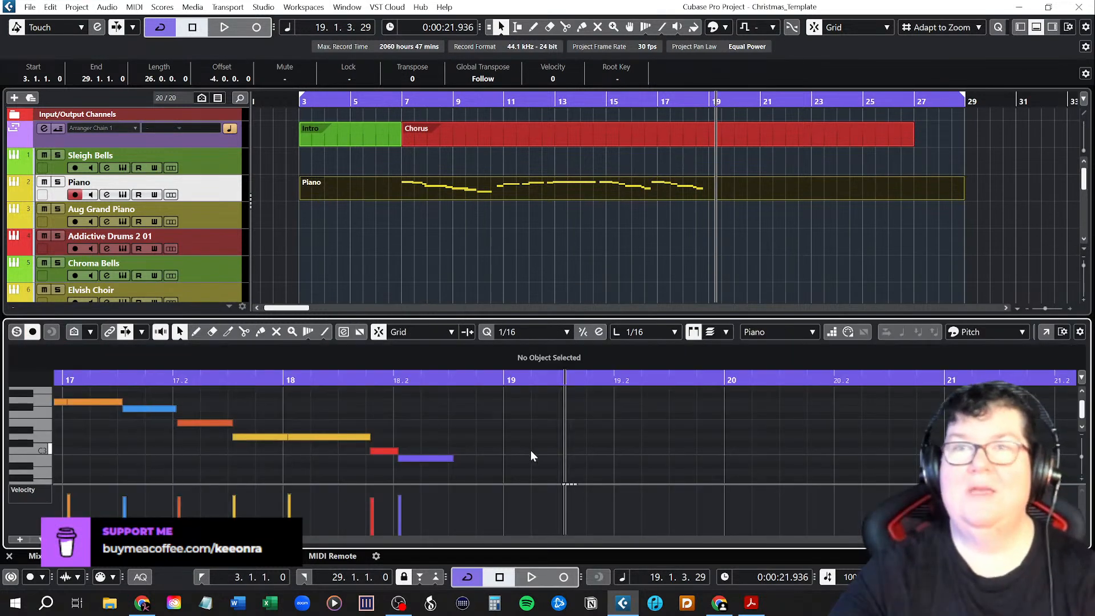
# Hide the lower zone and open the Piano part in the separate Key Editor window.
pyautogui.click(1037, 27)
pyautogui.click(534, 196)
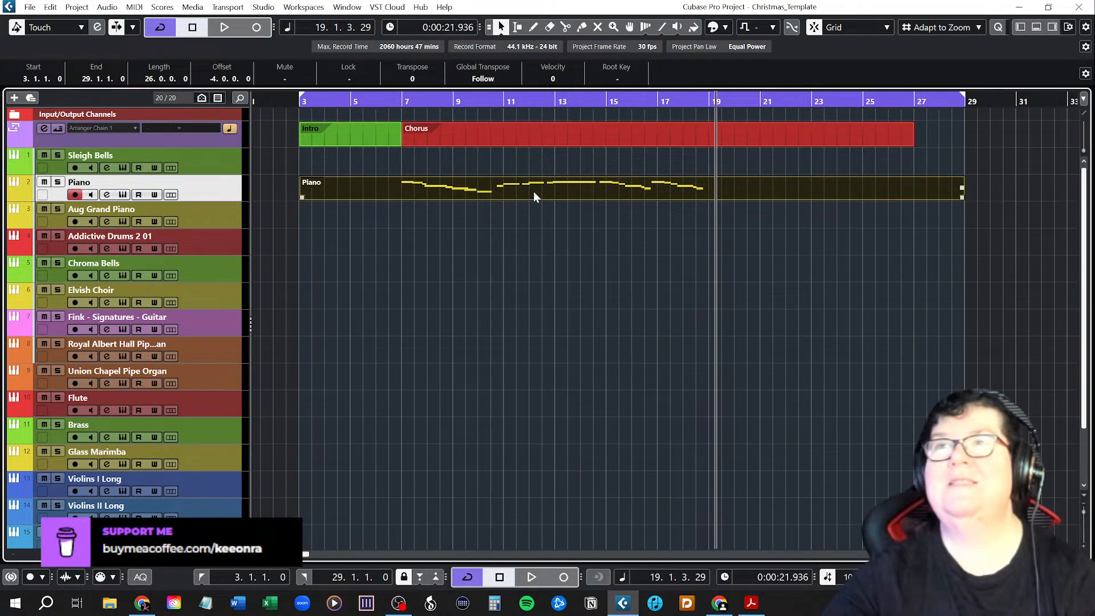
pyautogui.doubleClick(533, 187)
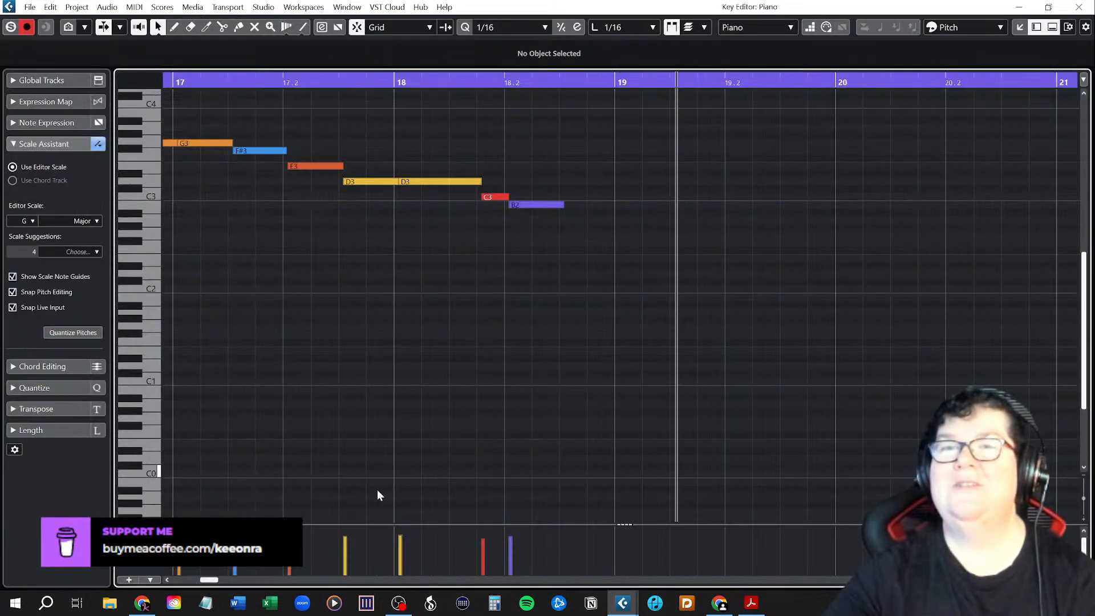
# Look back through the recorded Piano melody to its first note and play it from bar 7.
pyautogui.hscroll(-3, 316, 381)
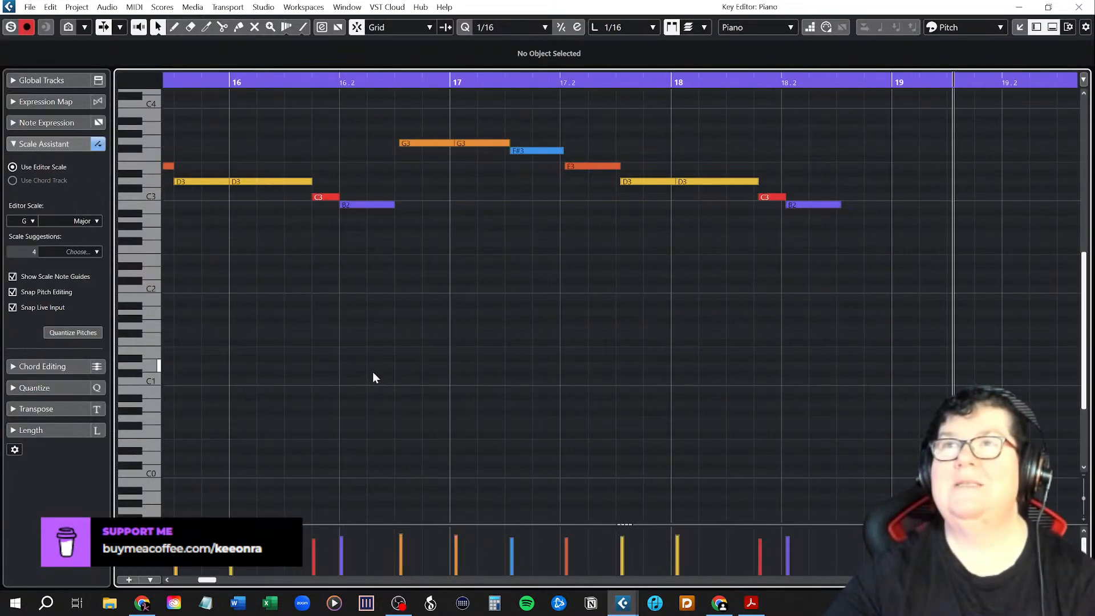
pyautogui.scroll(4, 372, 371)
pyautogui.scroll(-2, 372, 372)
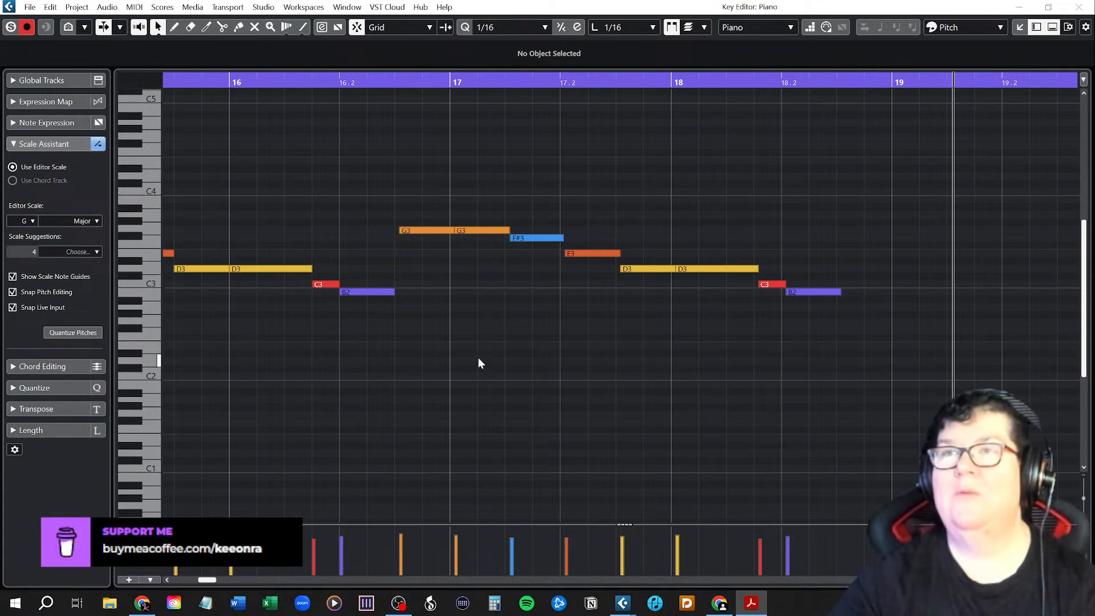
pyautogui.scroll(2, 477, 363)
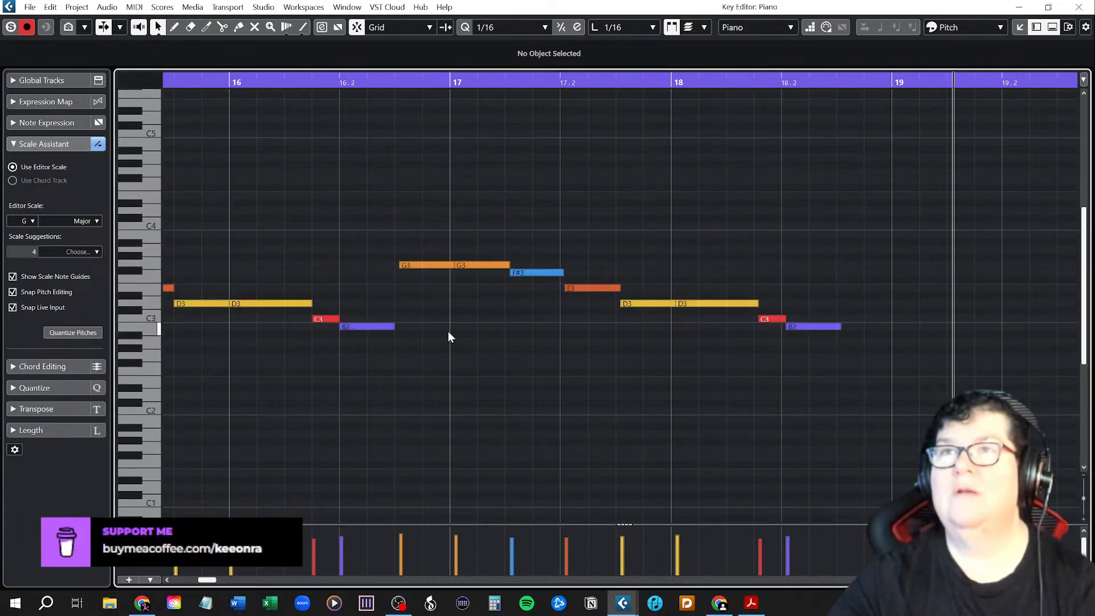
pyautogui.hscroll(-3, 447, 333)
pyautogui.scroll(-2, 456, 331)
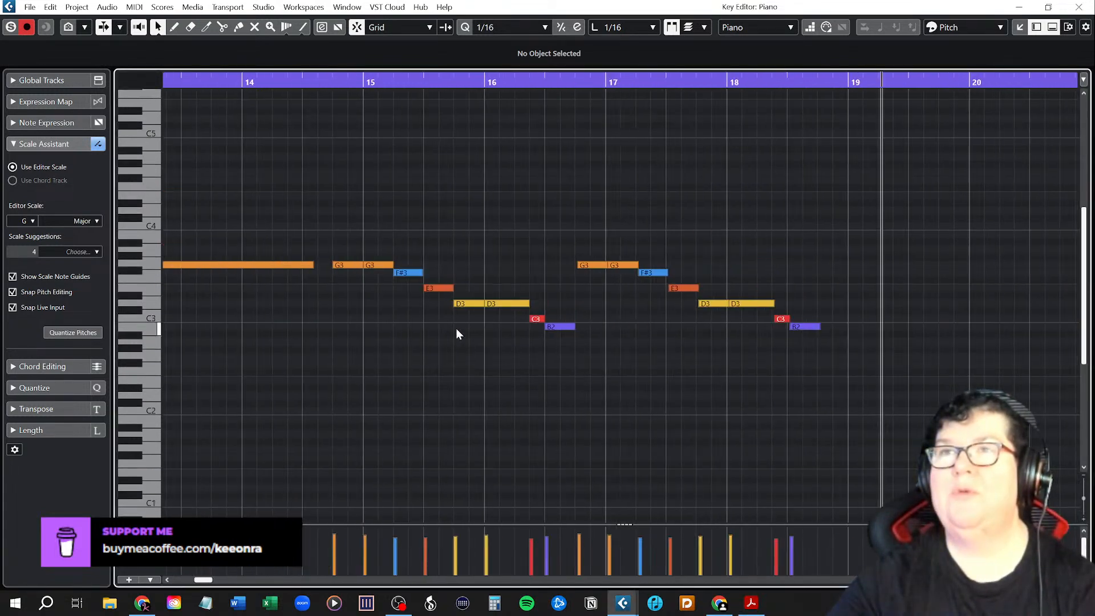
pyautogui.hscroll(-6, 431, 336)
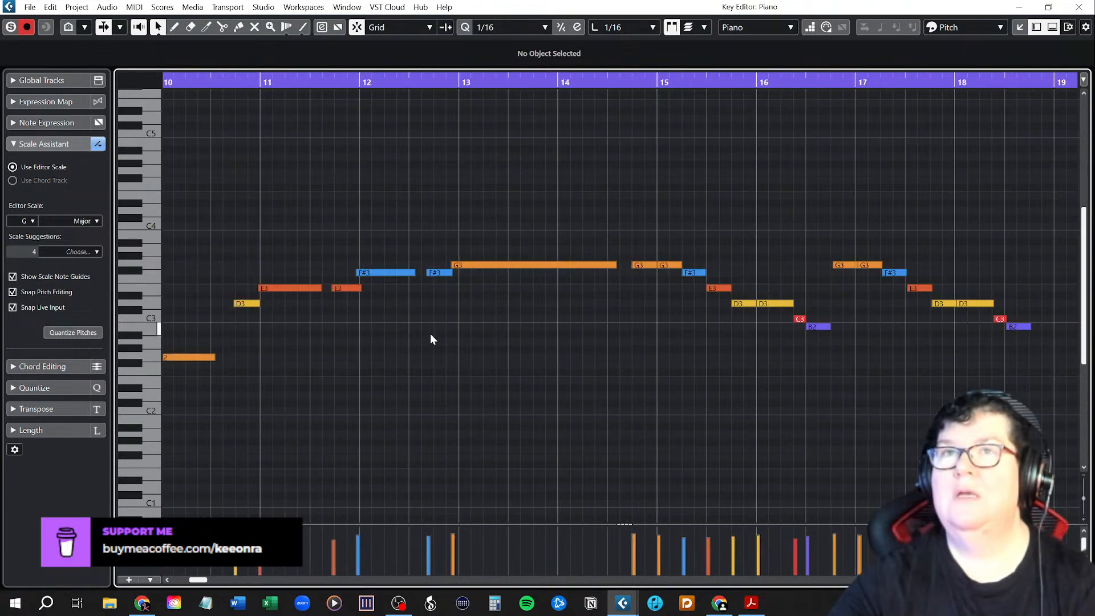
pyautogui.hscroll(-5, 344, 323)
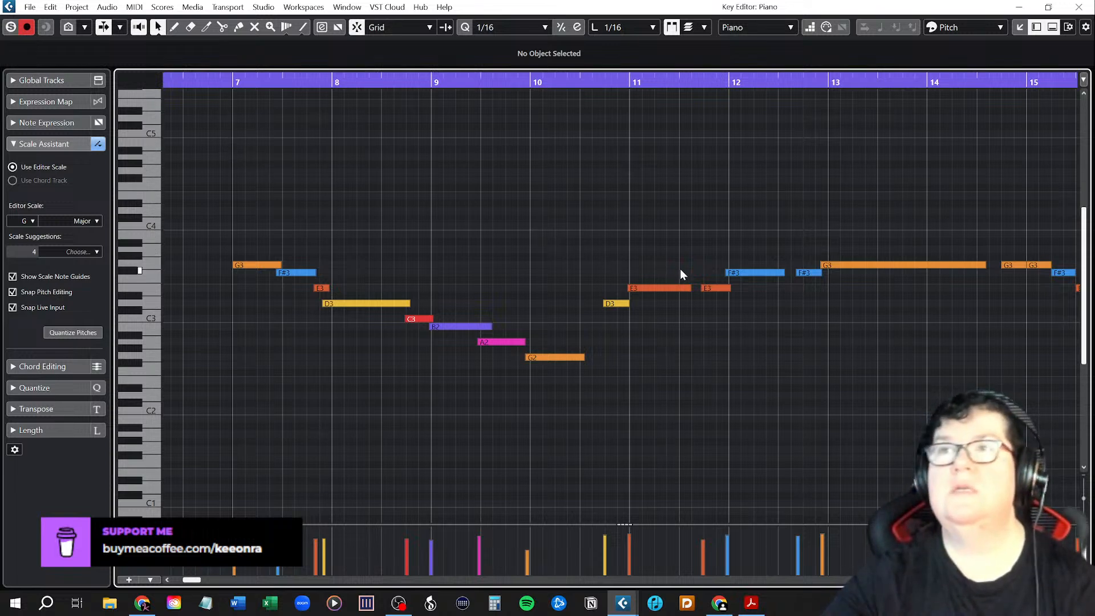
pyautogui.click(233, 82)
pyautogui.press('space')
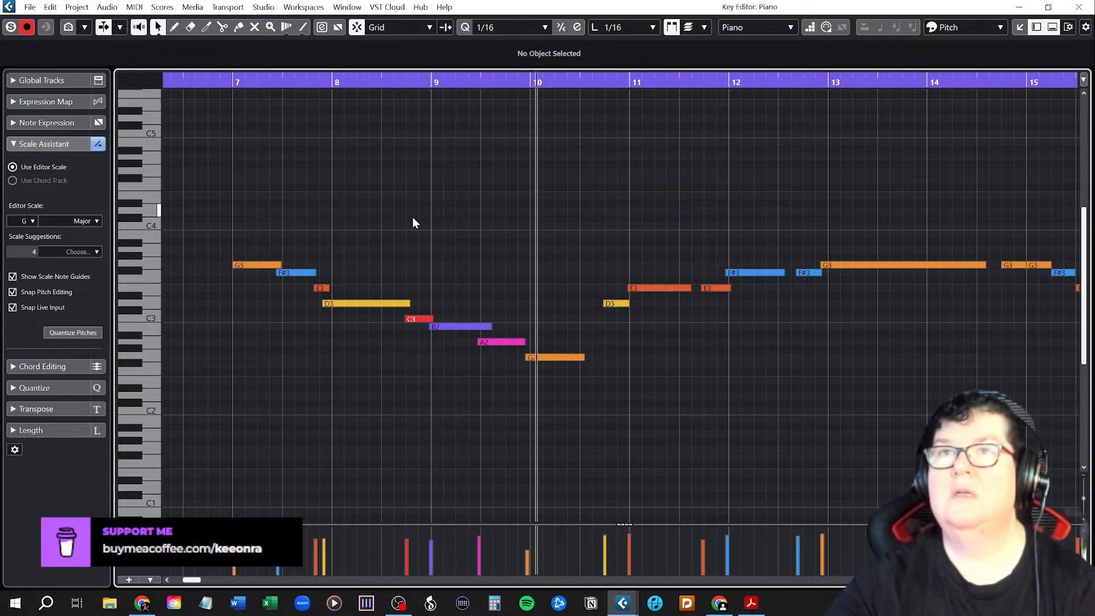
# Align the F#3 to 7.2, end the following E3 at bar 8, and start the long D3 at bar 8.
pyautogui.keyDown('ctrl'); pyautogui.scroll(4, 285, 288); pyautogui.keyUp('ctrl')
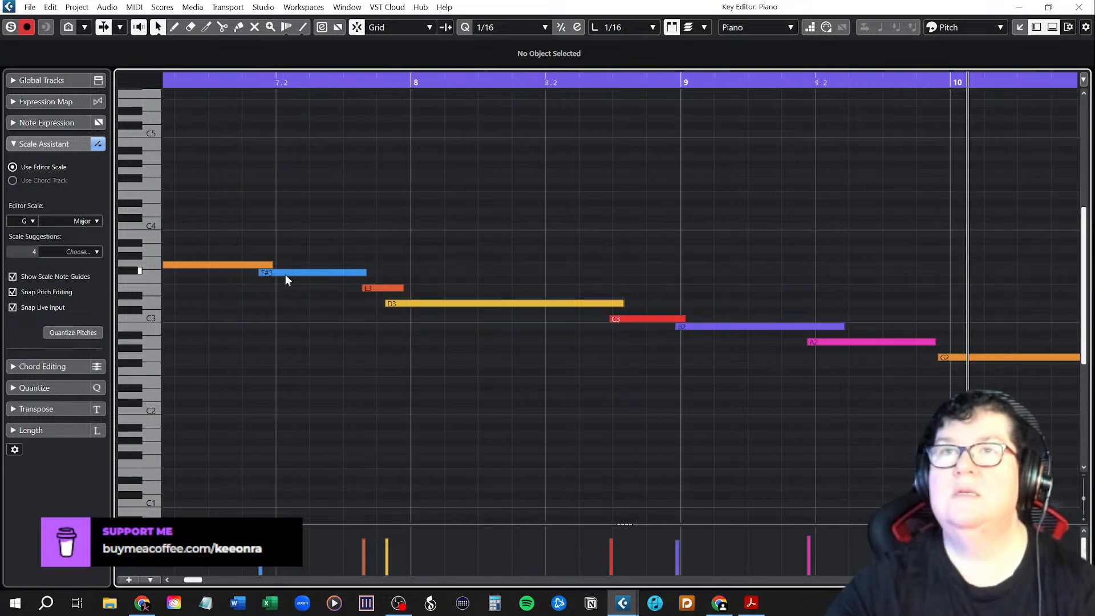
pyautogui.moveTo(286, 273); pyautogui.dragTo(322, 274)
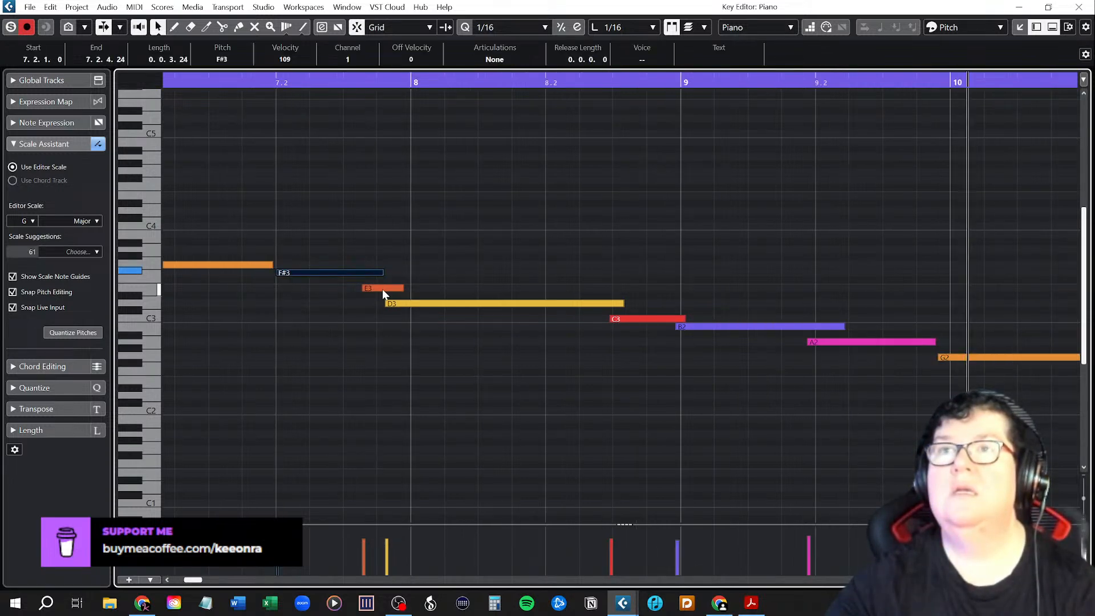
pyautogui.click(382, 289)
pyautogui.moveTo(382, 289); pyautogui.dragTo(432, 311)
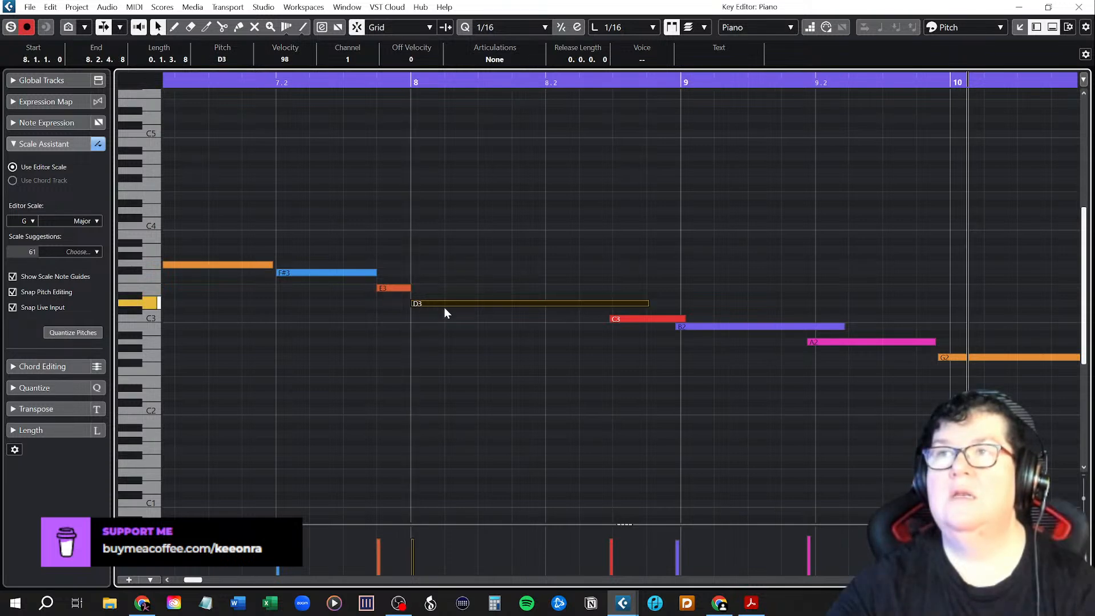
# Make the long D3 end at 8.2.4 and fit the C3 after it from 8.2.4 to bar 9.
pyautogui.click(648, 304)
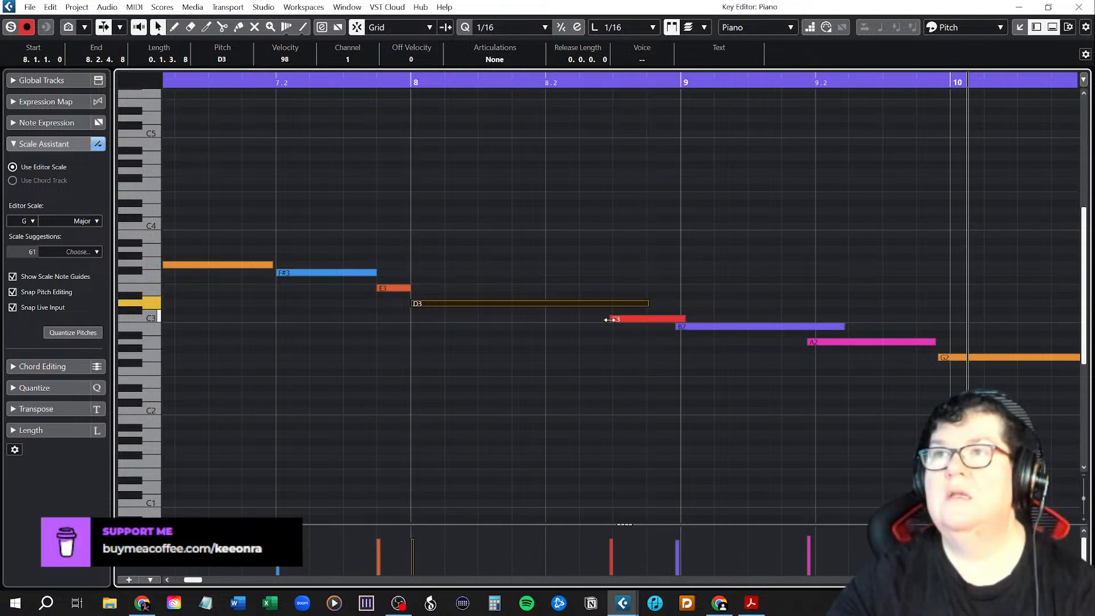
pyautogui.moveTo(610, 319); pyautogui.dragTo(648, 320)
pyautogui.click(648, 304)
pyautogui.click(648, 304)
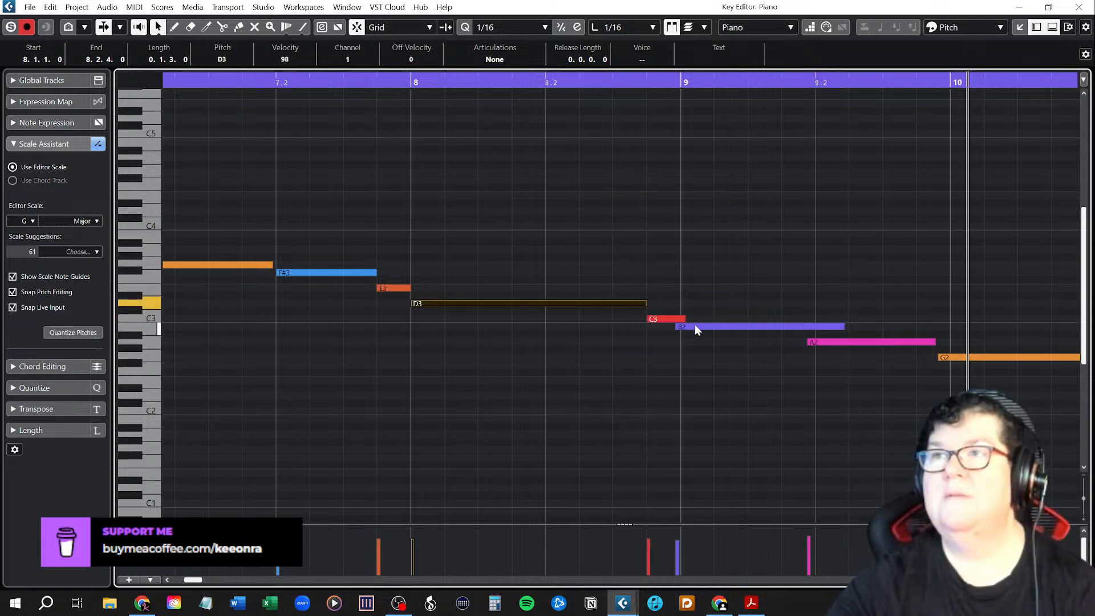
pyautogui.moveTo(689, 321); pyautogui.dragTo(678, 326)
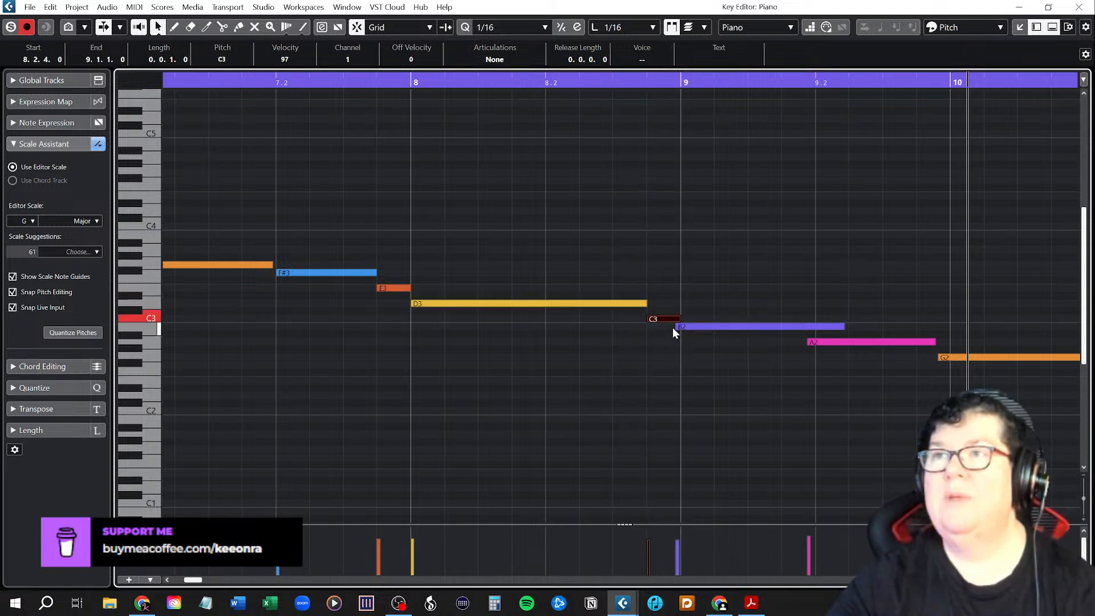
# Fit the B2 from bar 9 to 9.2, the A2 from 9.2 to 9.2.4, and start the G2 at 9.2.4.
pyautogui.click(679, 326)
pyautogui.moveTo(845, 326); pyautogui.dragTo(817, 343)
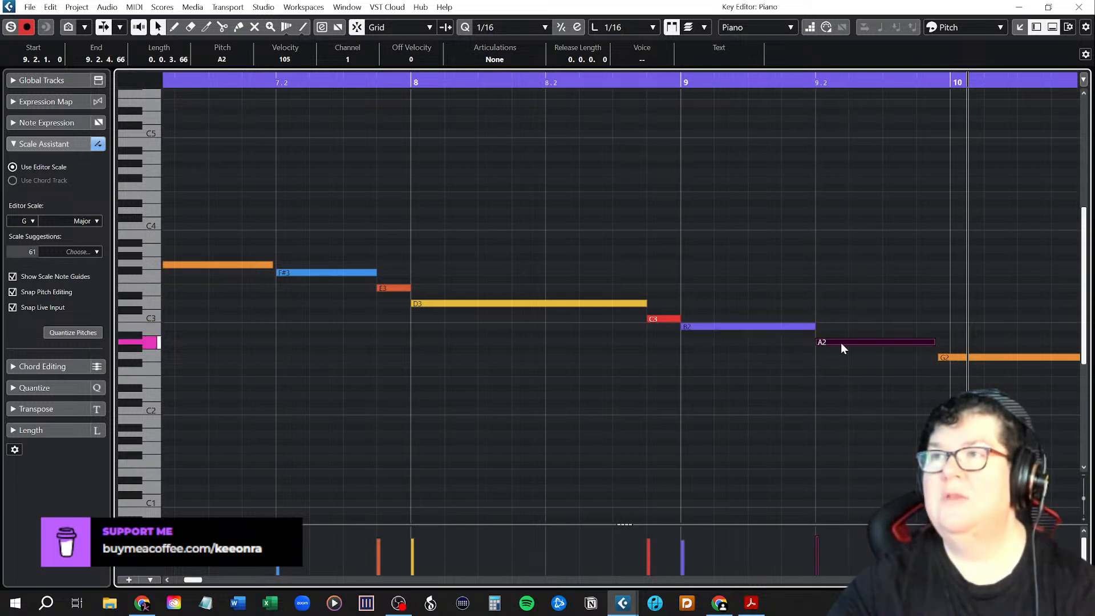
pyautogui.moveTo(935, 343); pyautogui.dragTo(917, 358)
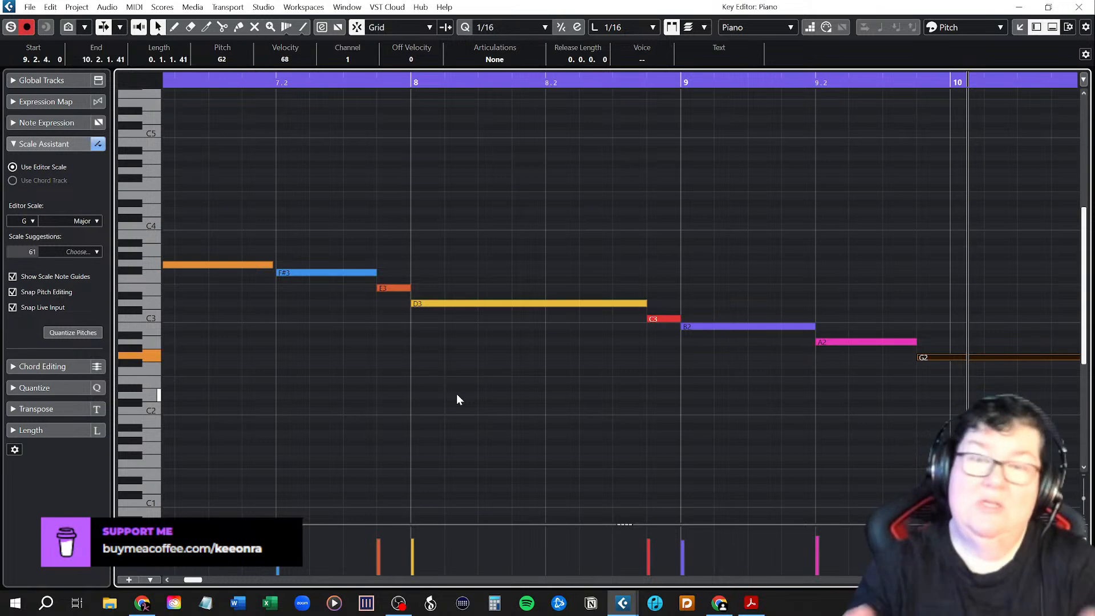
# Play the phrase from bar 7, move the boundary between D3 and C3 to 8.2.3, and replay the phrase.
pyautogui.scroll(-2, 548, 350)
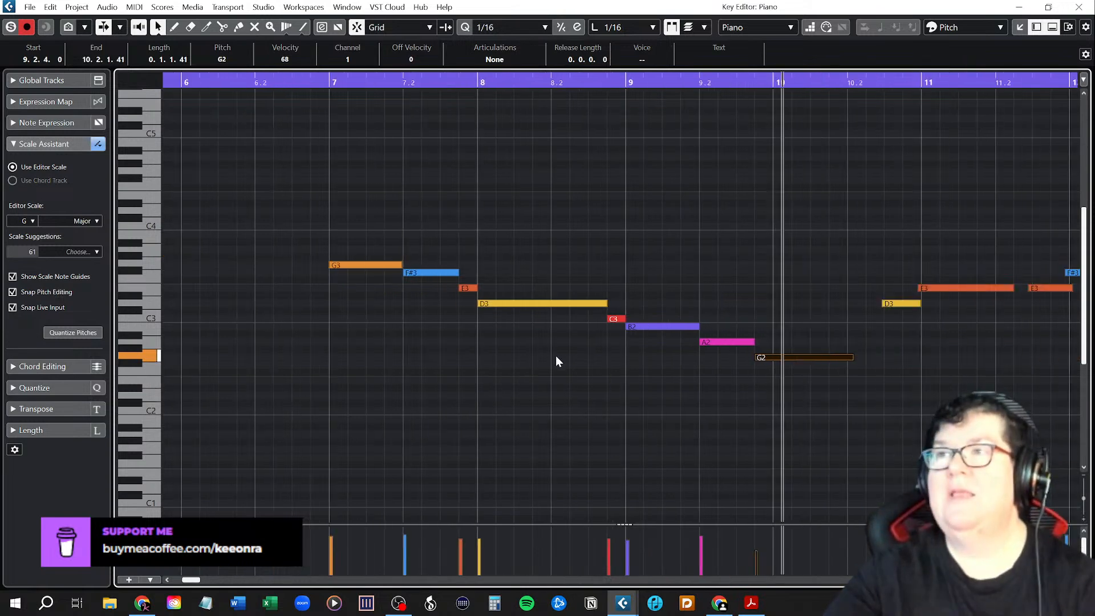
pyautogui.click(331, 83)
pyautogui.press('space')
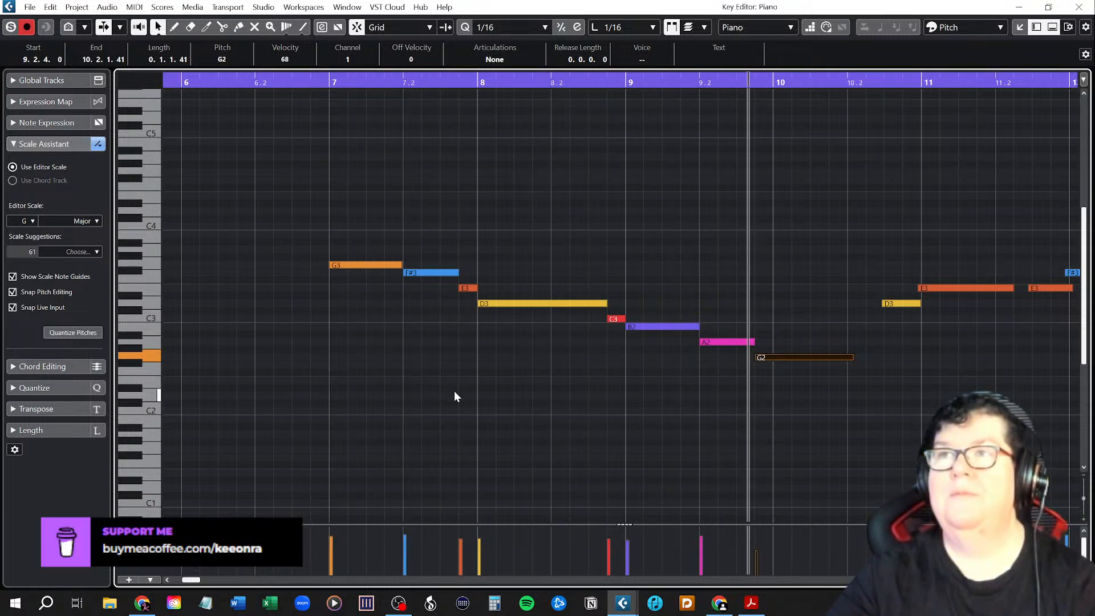
pyautogui.moveTo(608, 303); pyautogui.dragTo(590, 318)
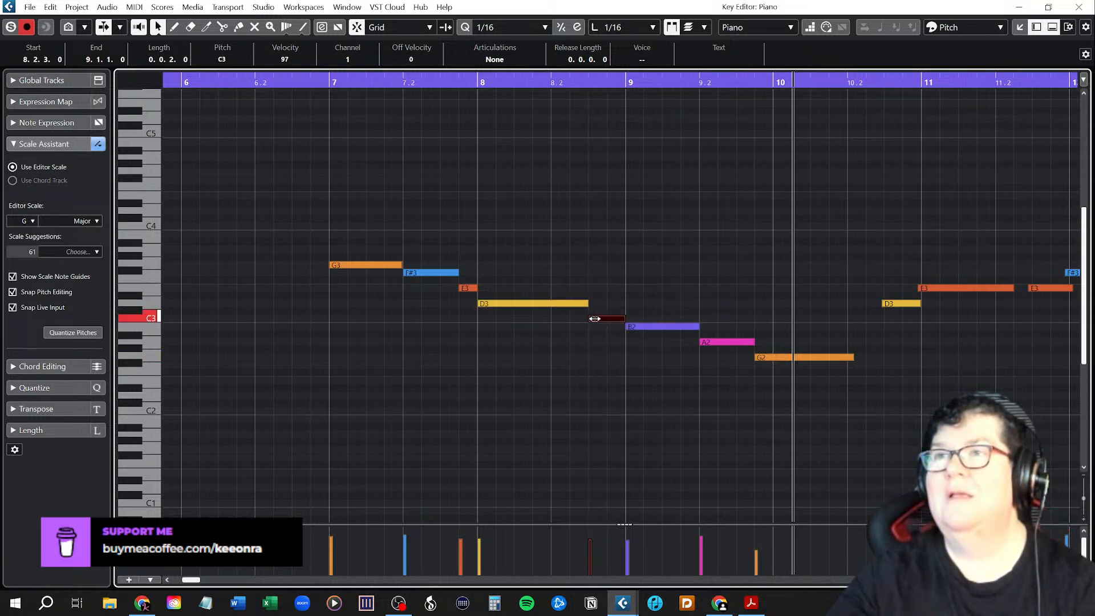
pyautogui.click(333, 80)
pyautogui.press('space')
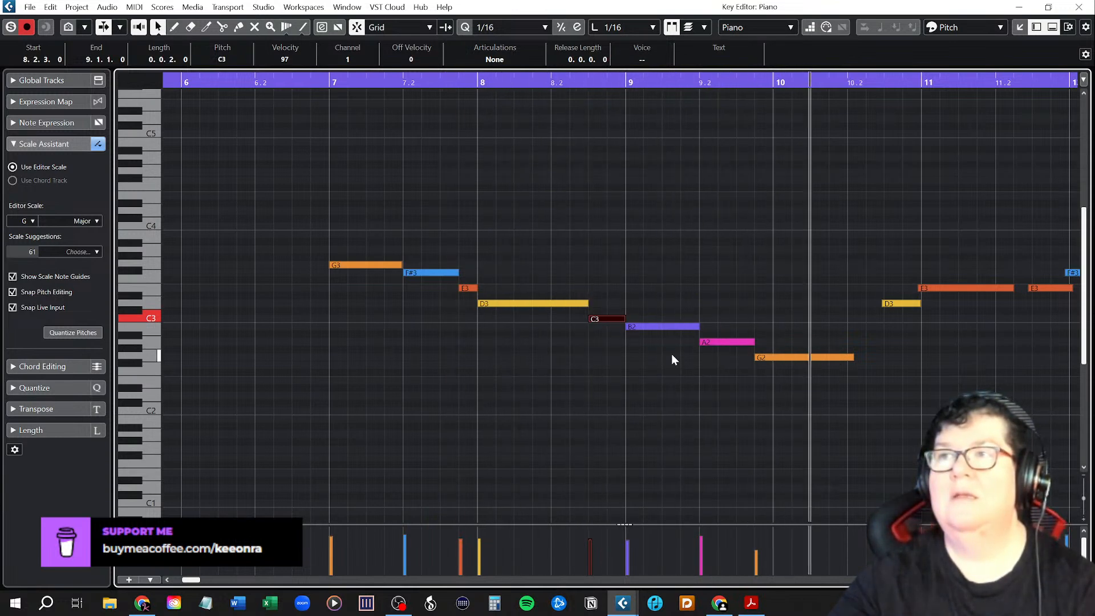
# Extend the A2 to bar 10, fit the G2 from bar 10 to 10.2.3, start the following D3 at 10.2.3, and continue playback.
pyautogui.moveTo(754, 342); pyautogui.dragTo(781, 356)
pyautogui.moveTo(871, 358); pyautogui.dragTo(884, 359)
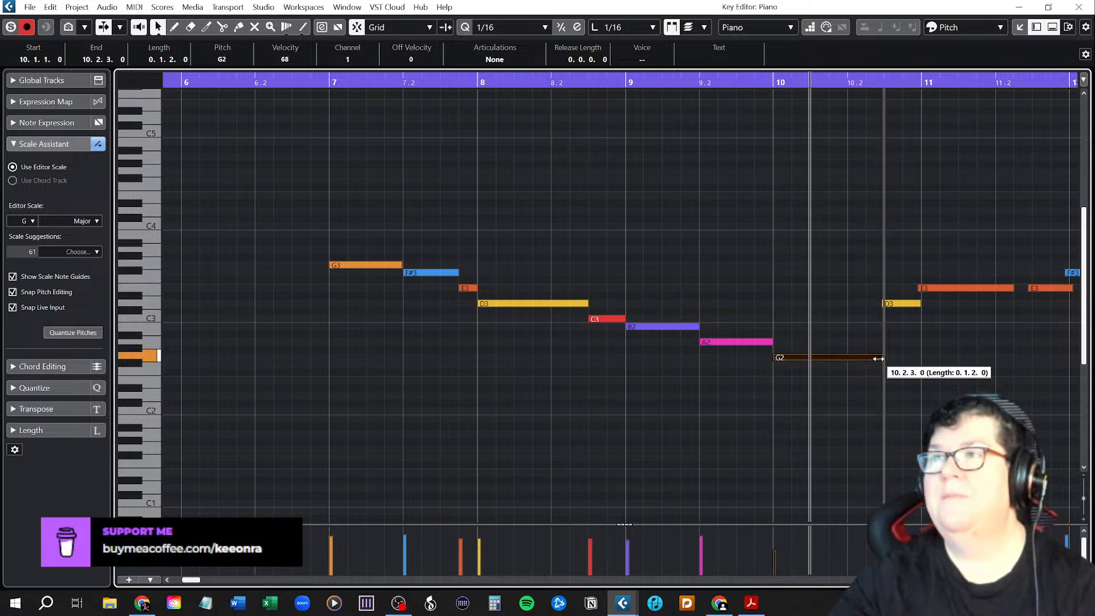
pyautogui.moveTo(882, 303); pyautogui.dragTo(885, 304)
pyautogui.press('space')
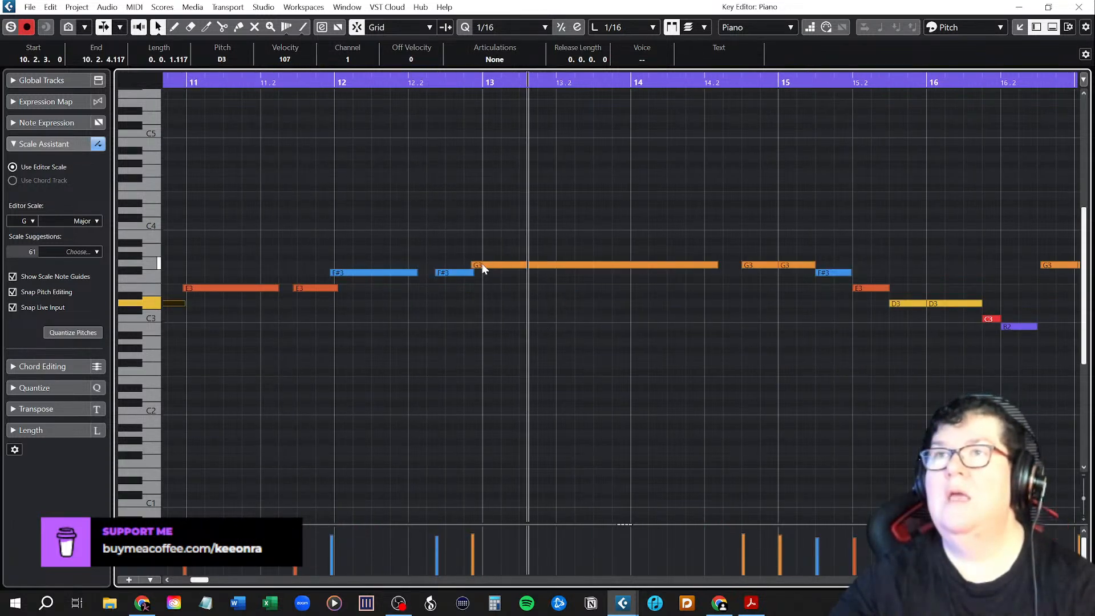
# Start the long G3 at bar 13, the F#3 notes at 12.2.3 and bar 12, and the short E3 at 11.2.3.
pyautogui.moveTo(471, 265)
pyautogui.mouseDown()
pyautogui.moveTo(457, 271)
pyautogui.moveTo(466, 272)
pyautogui.mouseUp()
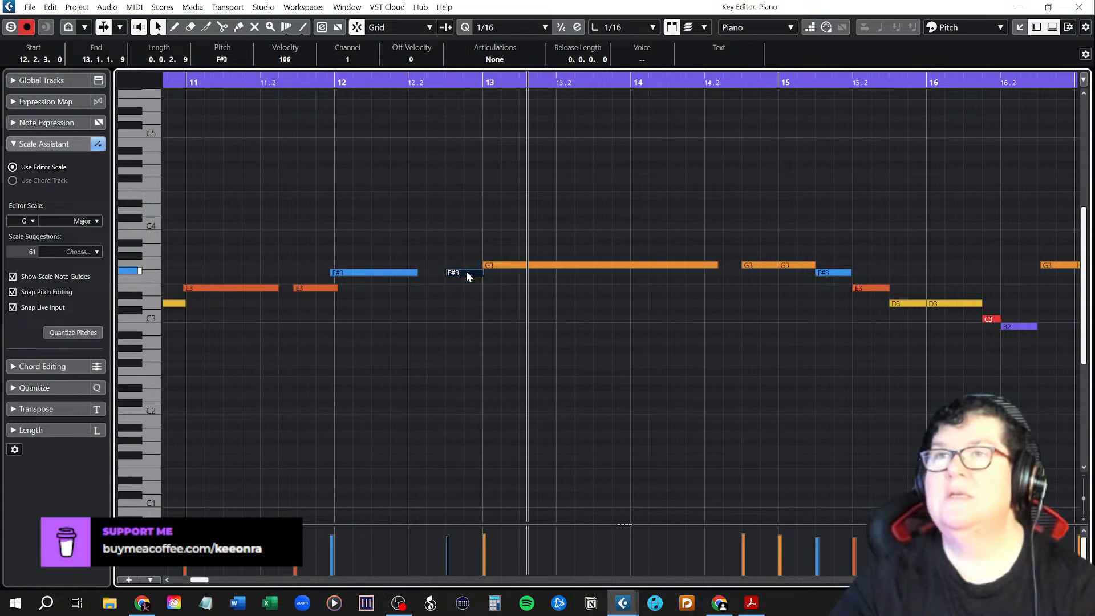
pyautogui.moveTo(387, 270); pyautogui.dragTo(427, 273)
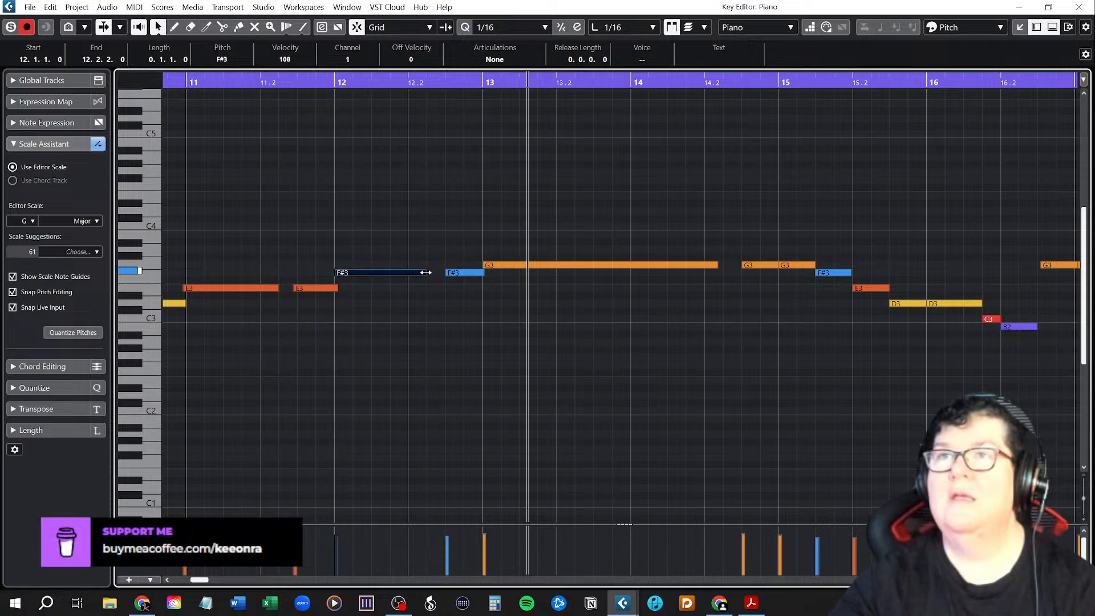
pyautogui.moveTo(337, 289); pyautogui.dragTo(299, 289)
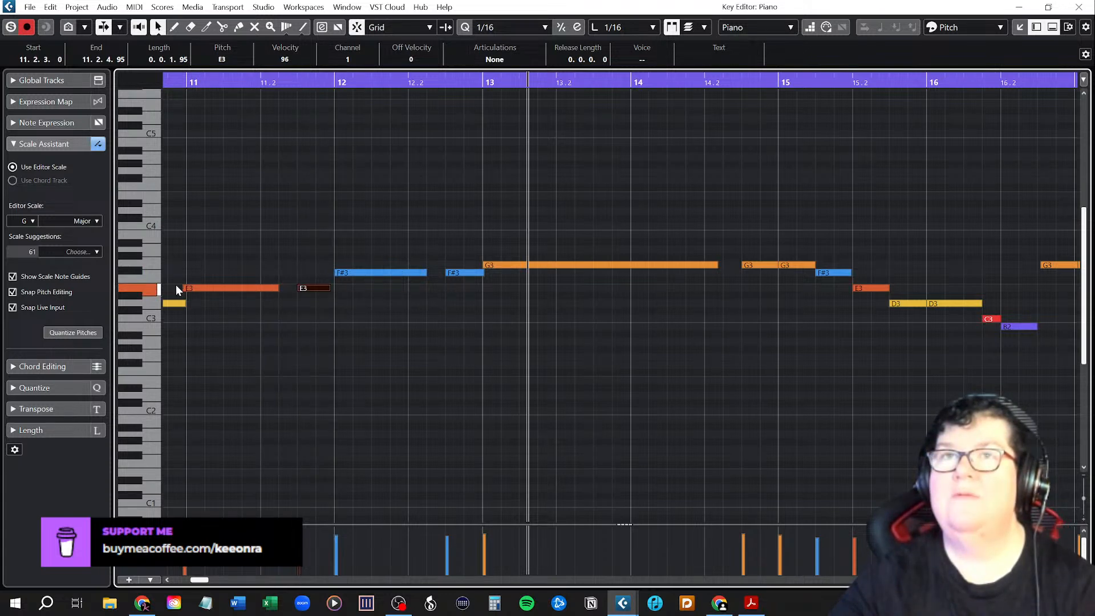
# Start the longer E3 exactly at bar 11 and extend the short E3 after it to bar 12.
pyautogui.moveTo(204, 580); pyautogui.dragTo(197, 581)
pyautogui.moveTo(562, 287); pyautogui.dragTo(565, 289)
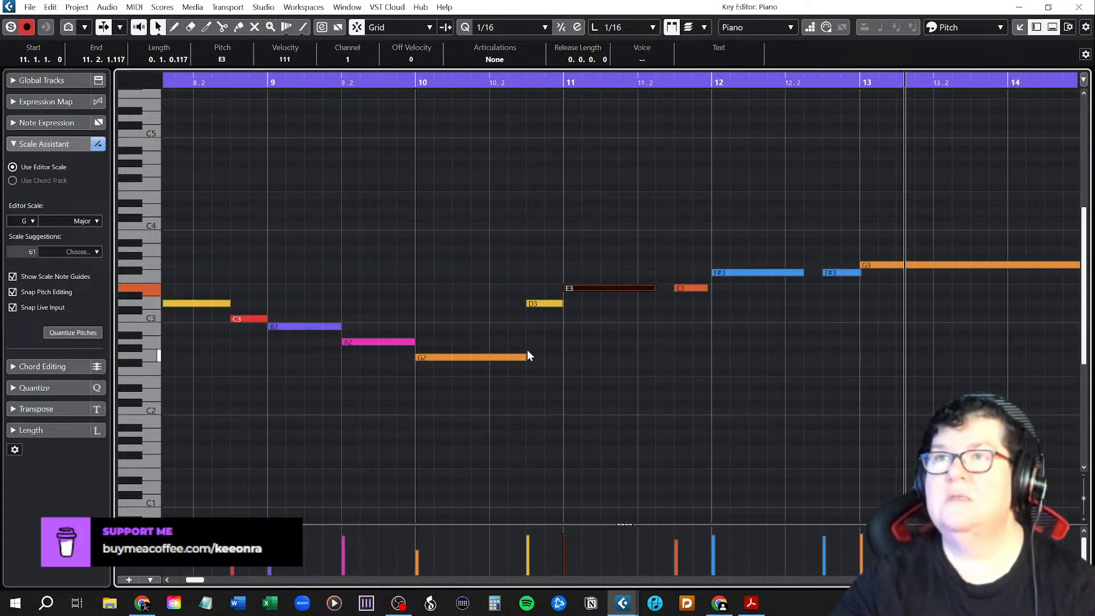
pyautogui.click(560, 351)
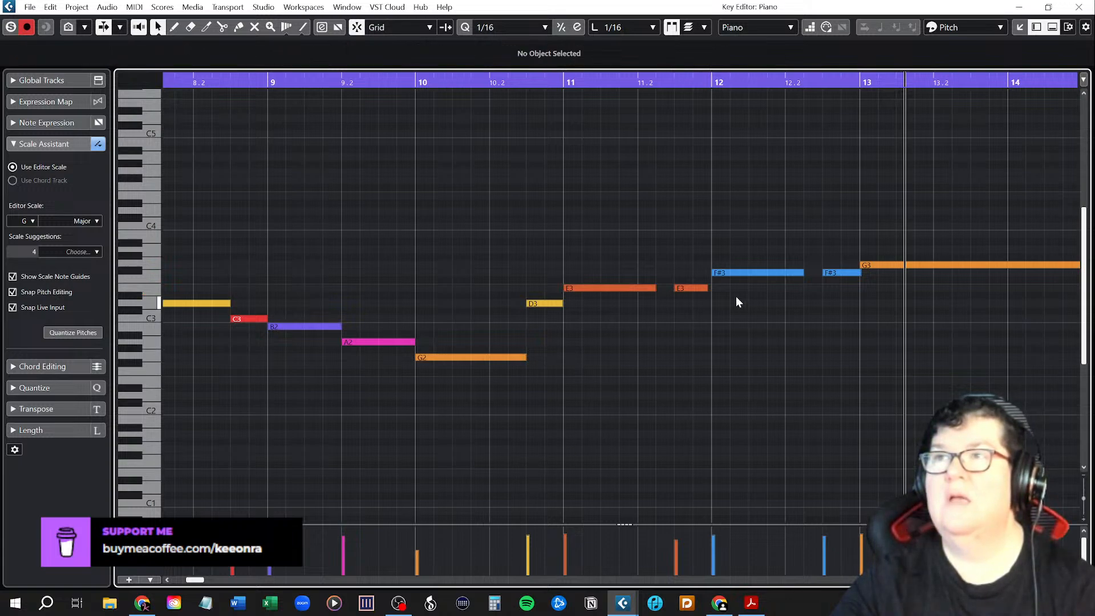
pyautogui.moveTo(708, 289); pyautogui.dragTo(710, 288)
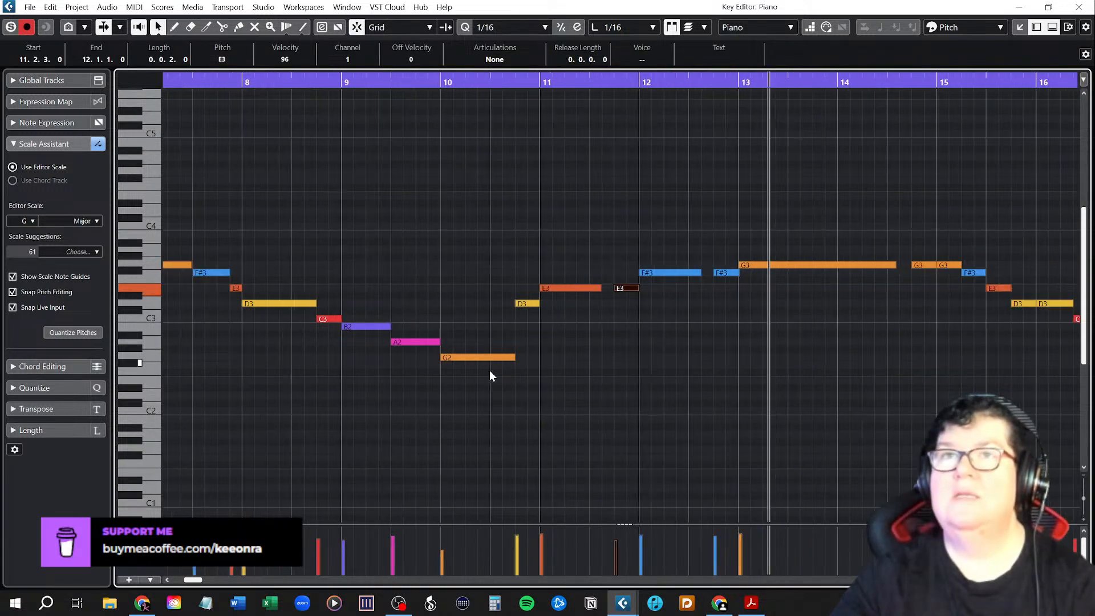
# Play back the aligned melody from bar 7 and clear the note selection.
pyautogui.scroll(-4, 489, 371)
pyautogui.click(211, 85)
pyautogui.press('space')
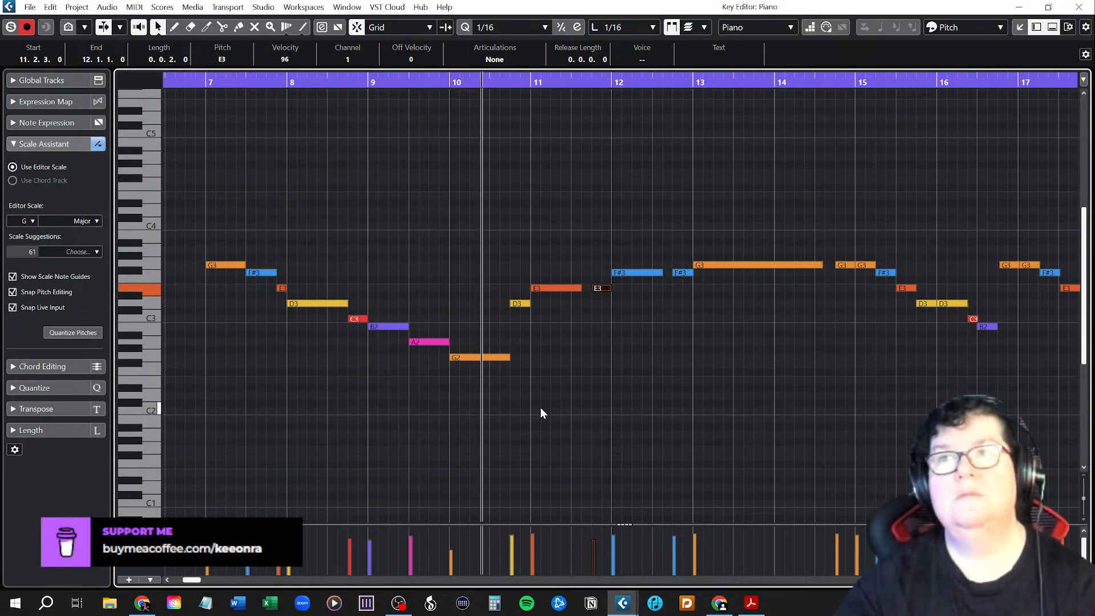
pyautogui.click(599, 408)
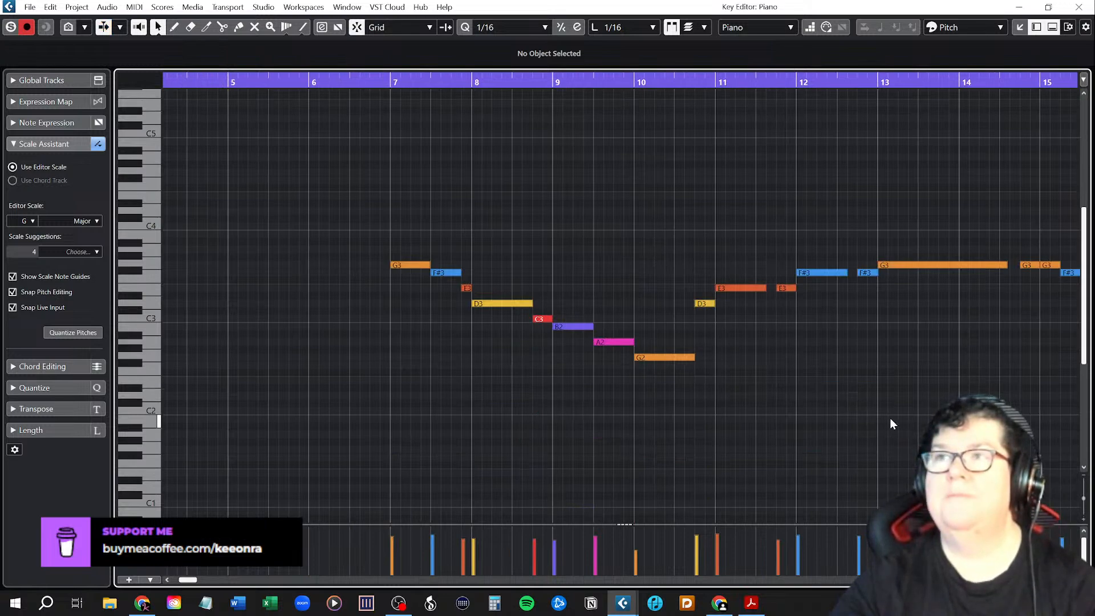
# Set the playback position to bar 19, close the Key Editor, and record the rest of the chorus melody on the Piano track.
pyautogui.hscroll(7, 890, 418)
pyautogui.hscroll(2, 890, 418)
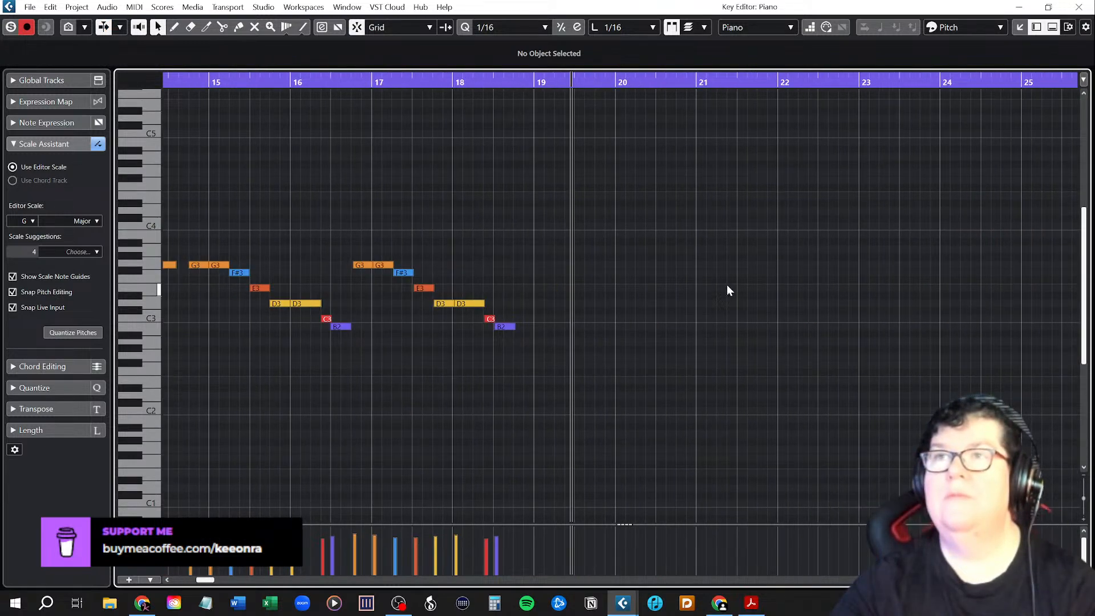
pyautogui.click(537, 79)
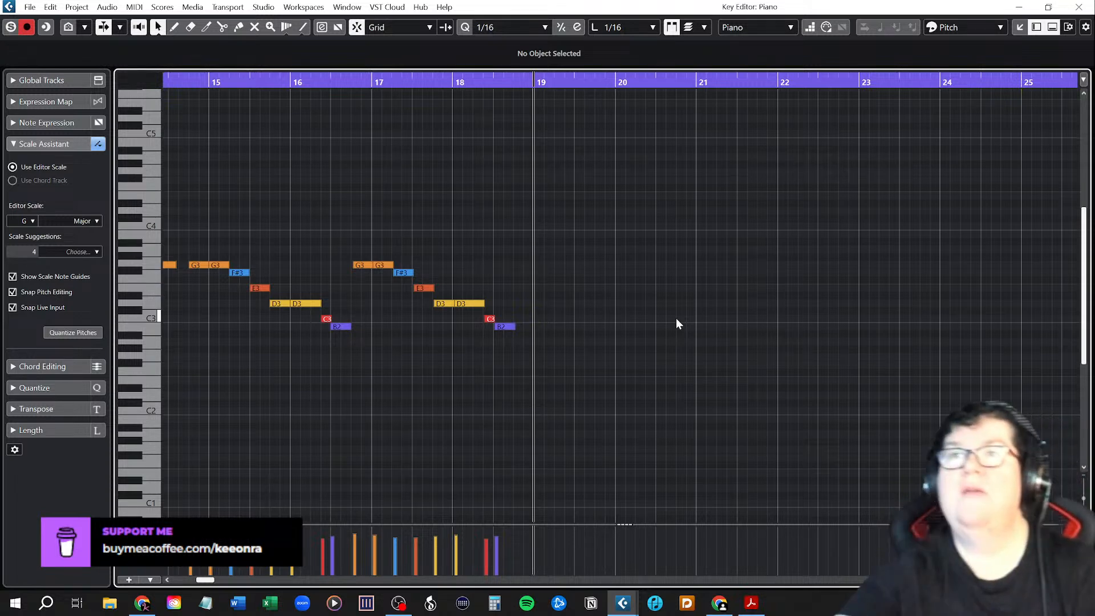
pyautogui.click(1079, 7)
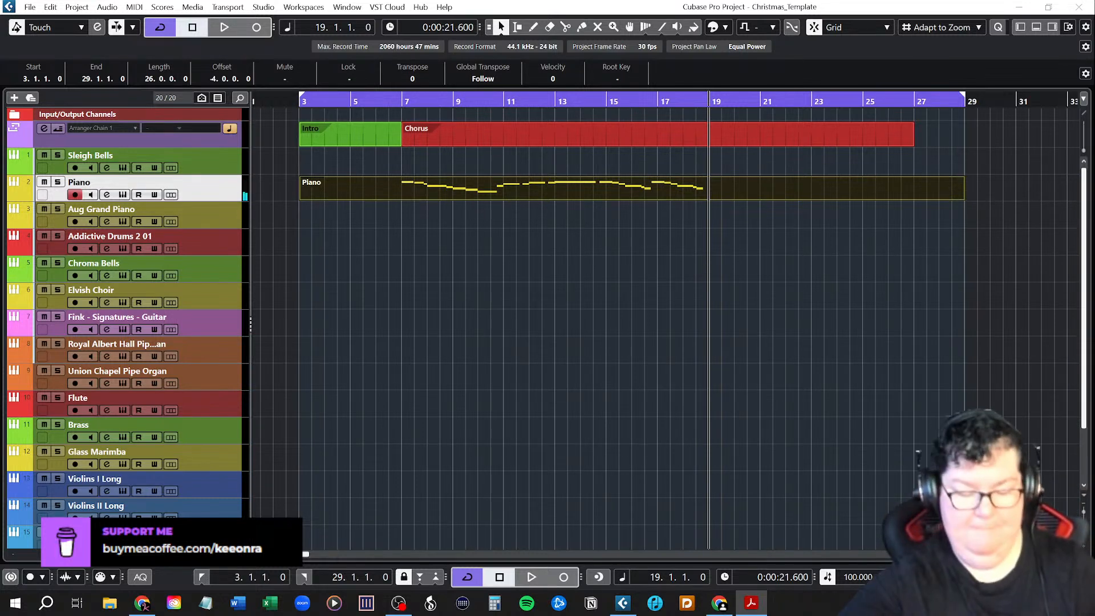
pyautogui.click(563, 577)
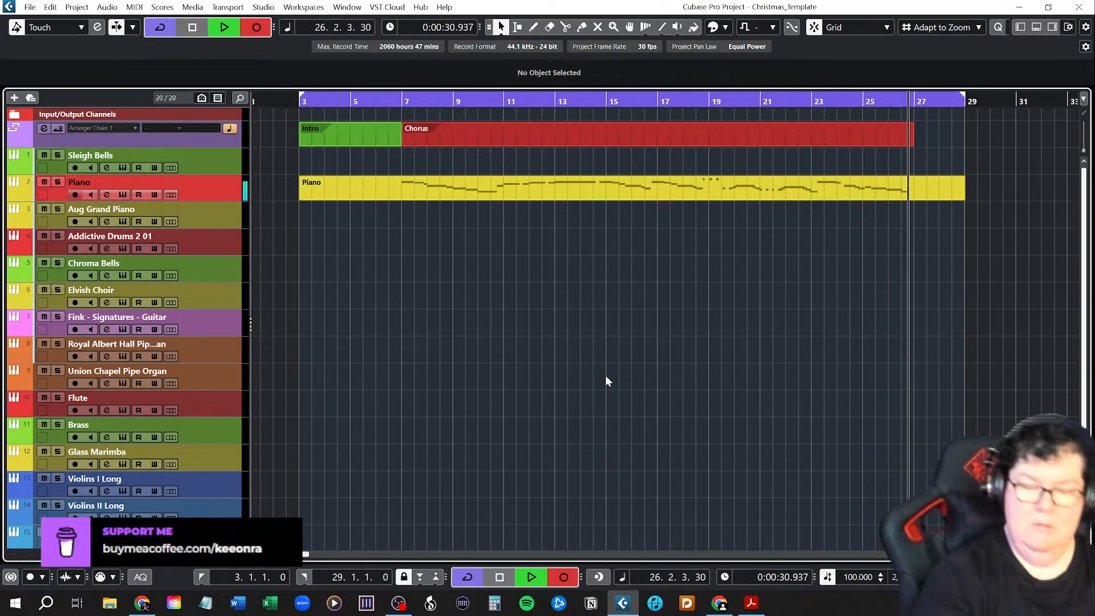
pyautogui.press('space')
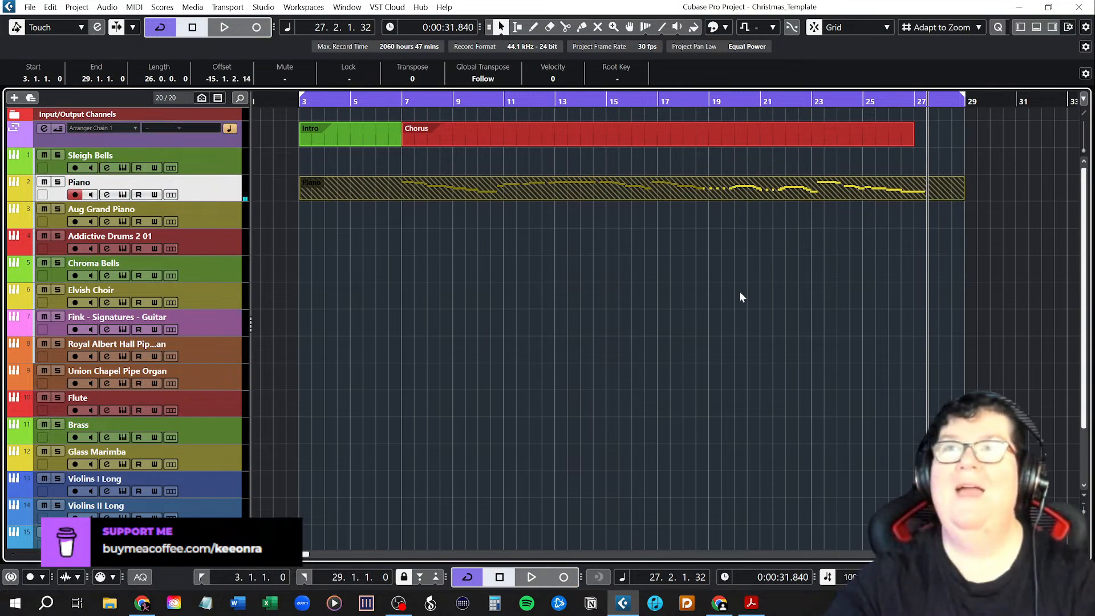
# Glue the separate recordings on the Piano track into one part and open it in the Key Editor.
pyautogui.rightClick(823, 229)
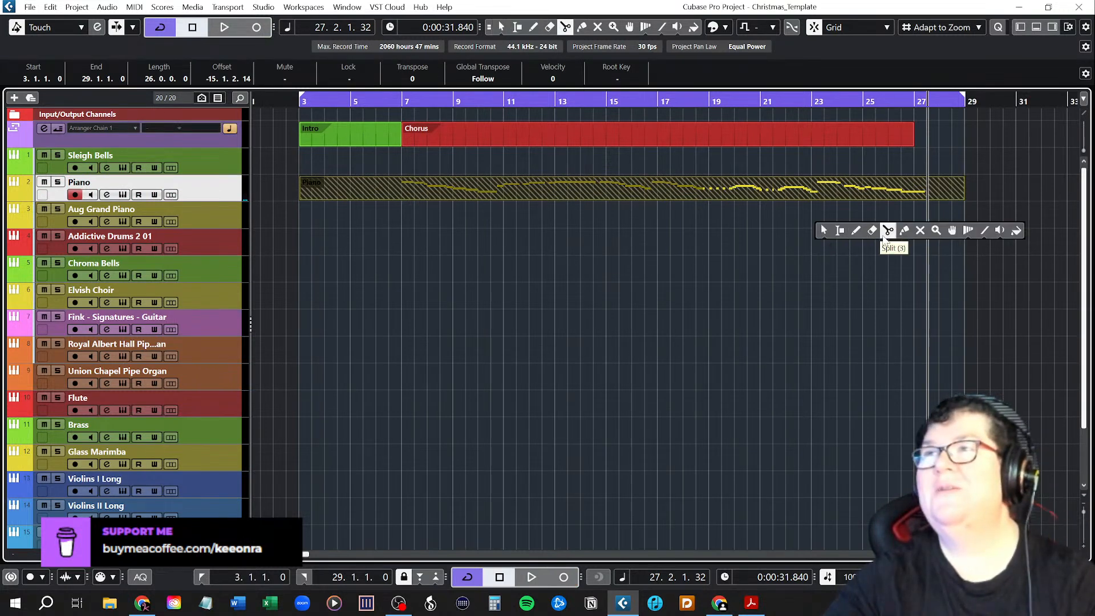
pyautogui.click(902, 235)
pyautogui.click(887, 193)
pyautogui.press('1')
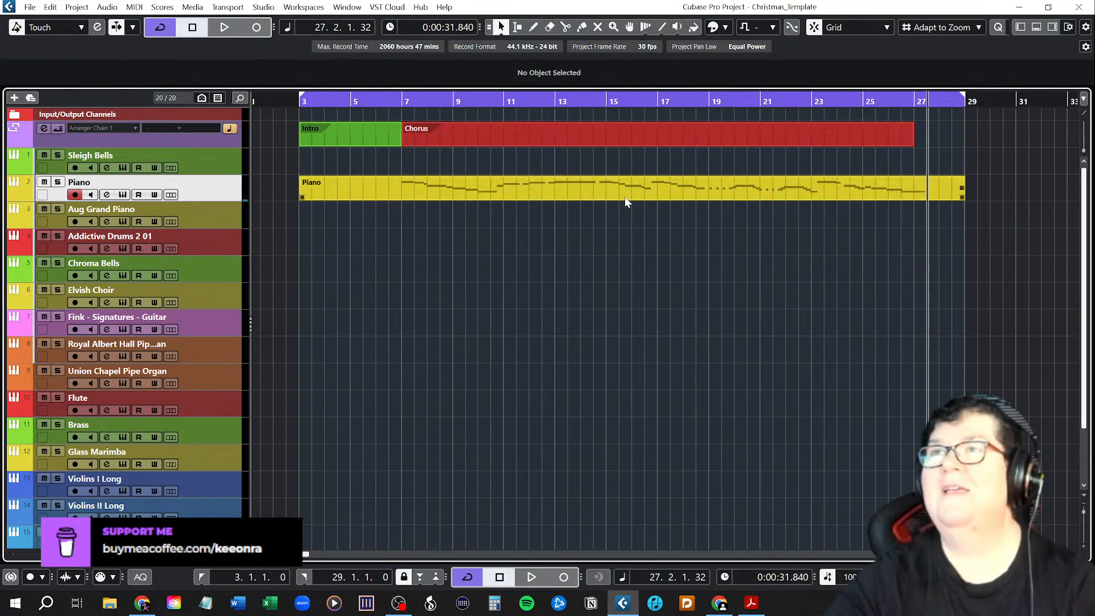
pyautogui.doubleClick(766, 187)
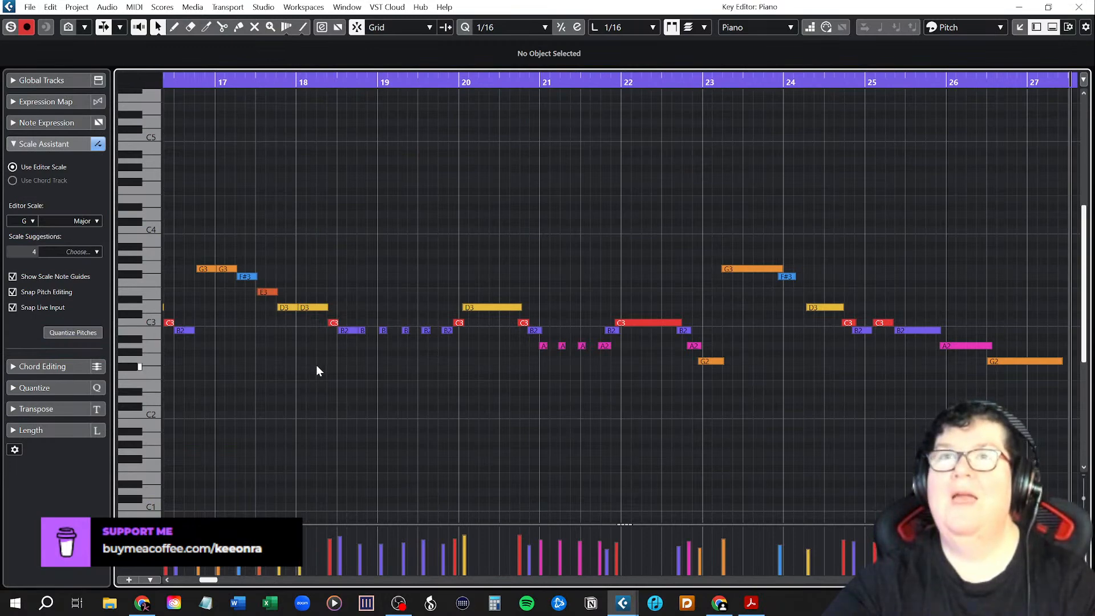
# Play back the full chorus melody from bar 7 with the view following the playback cursor.
pyautogui.scroll(-2, 316, 364)
pyautogui.scroll(-1, 317, 364)
pyautogui.hscroll(-10, 316, 364)
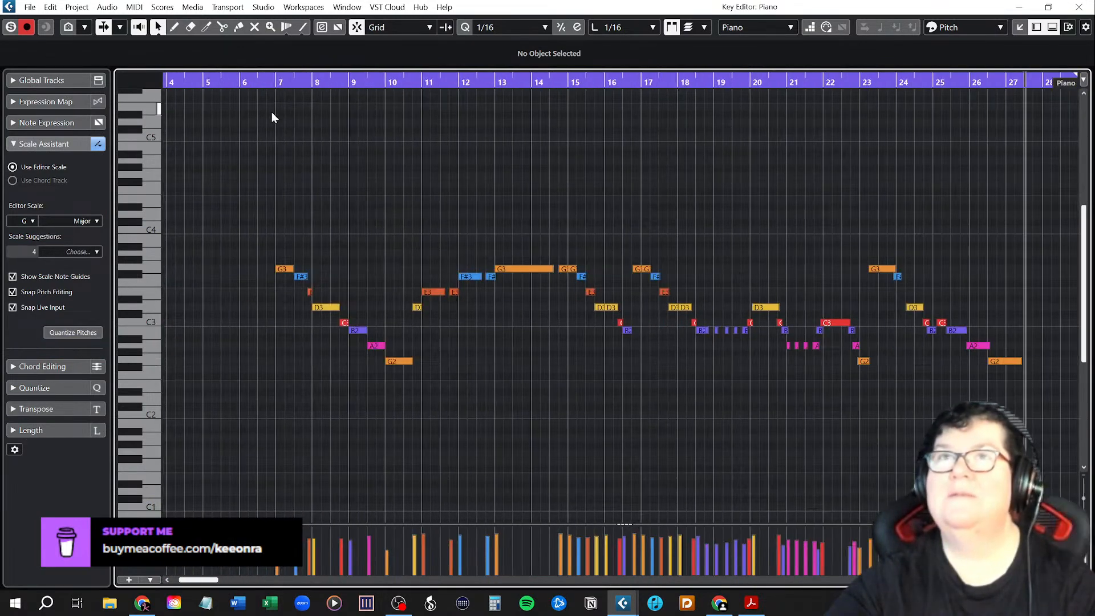
pyautogui.click(277, 82)
pyautogui.press('space')
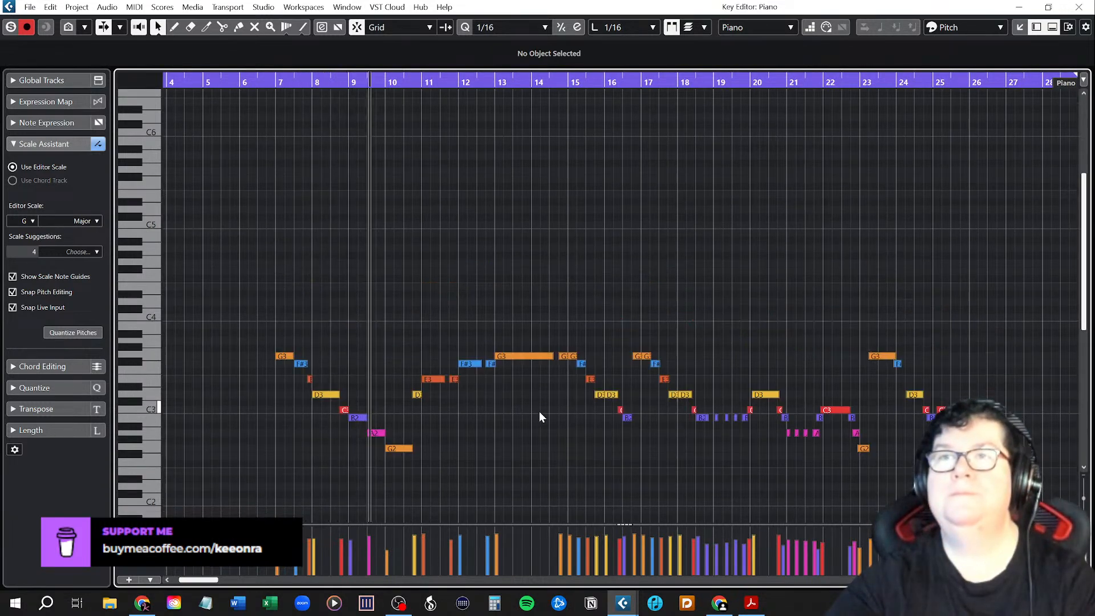
pyautogui.press('f')
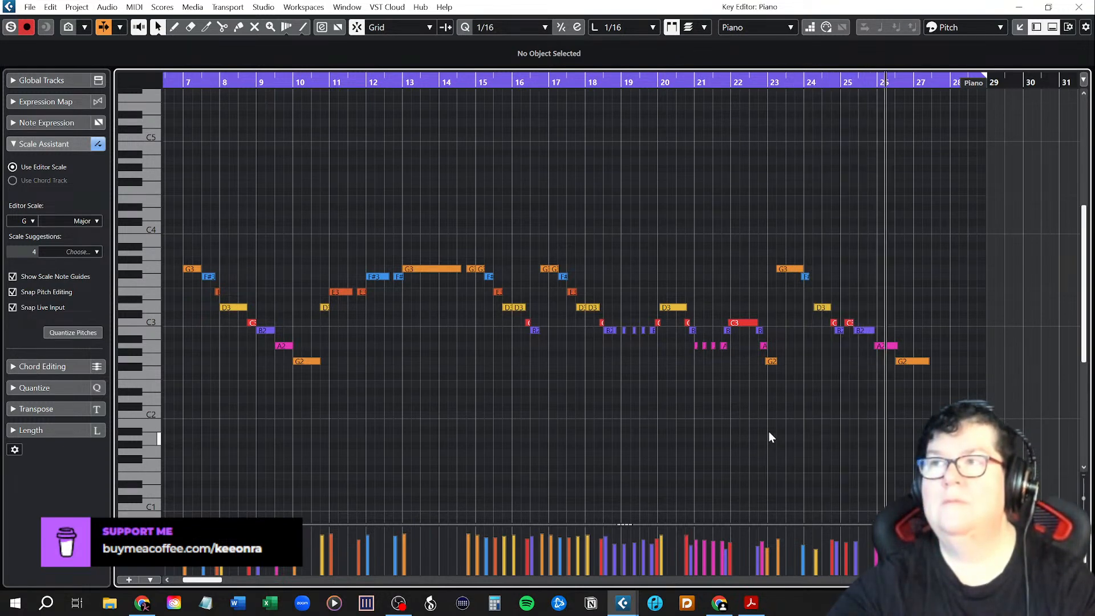
pyautogui.press('space')
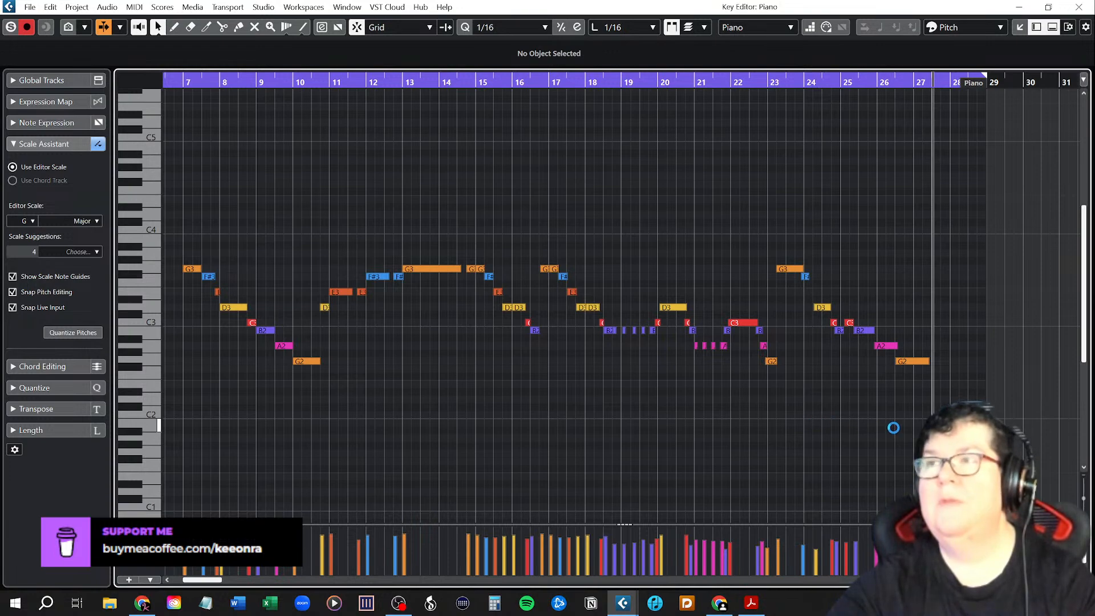
# Look over the melody notes from bar 7 to the end of the part and check their timing against the grid.
pyautogui.press('h')
pyautogui.press('h')
pyautogui.press('h')
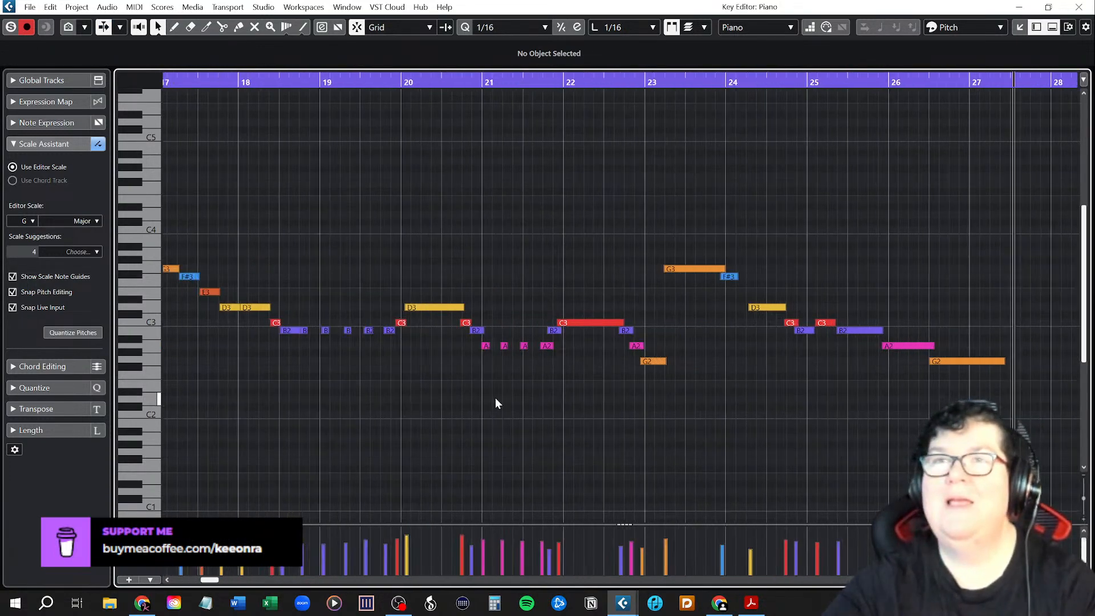
pyautogui.hscroll(-2, 495, 403)
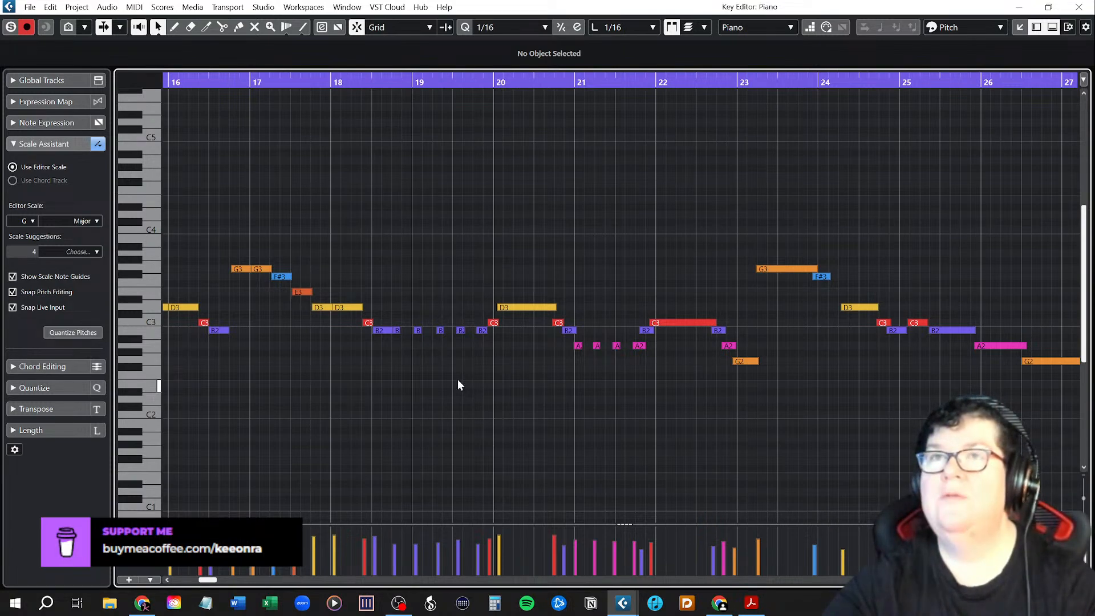
pyautogui.scroll(-2, 457, 380)
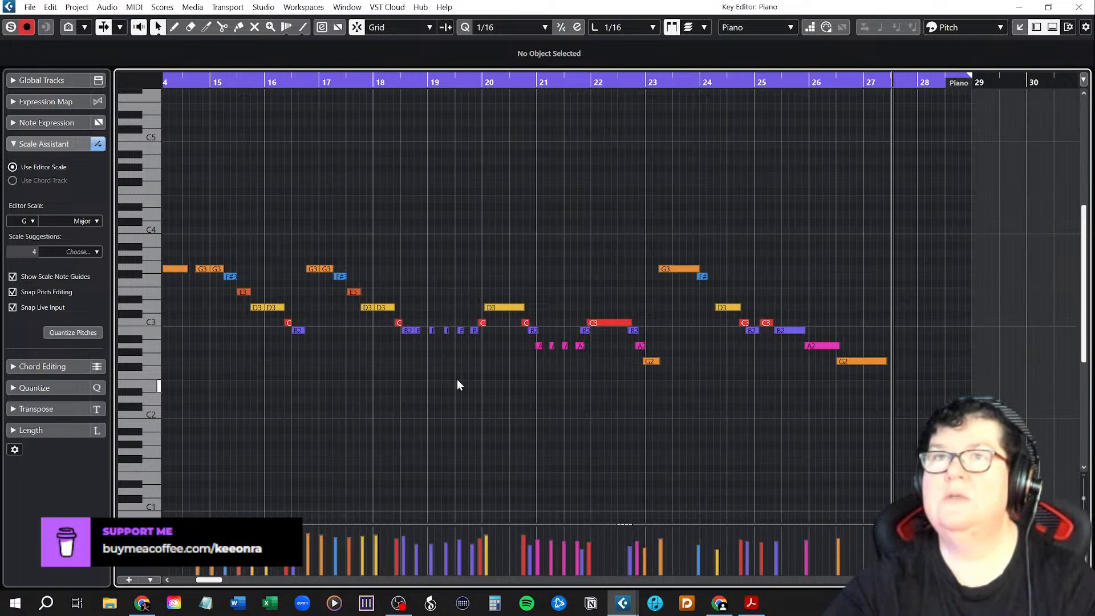
pyautogui.scroll(-2, 457, 379)
pyautogui.scroll(2, 457, 378)
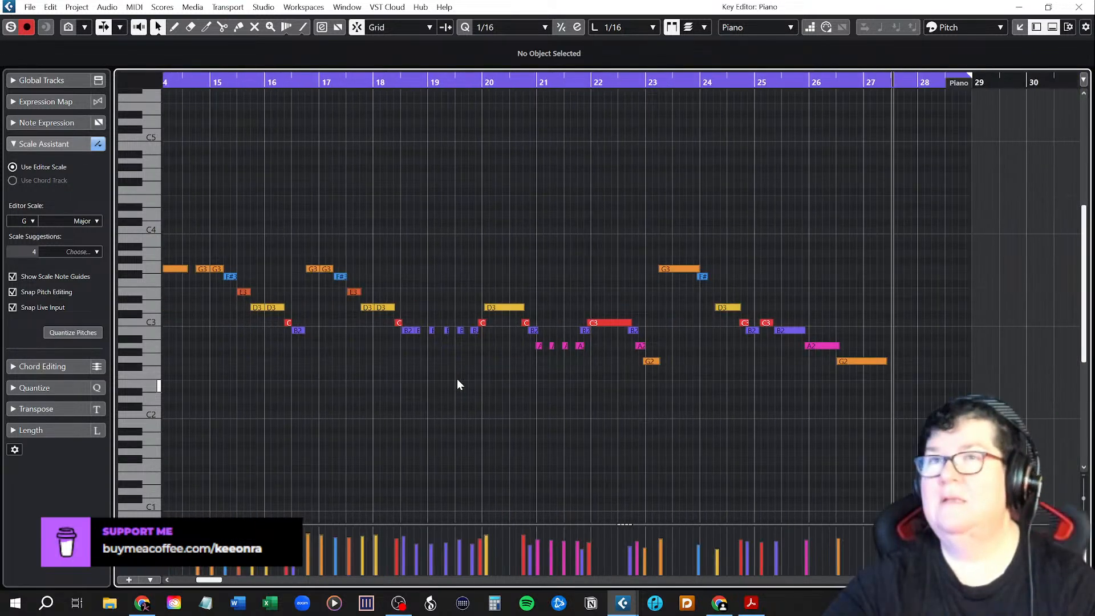
pyautogui.hscroll(-5, 457, 379)
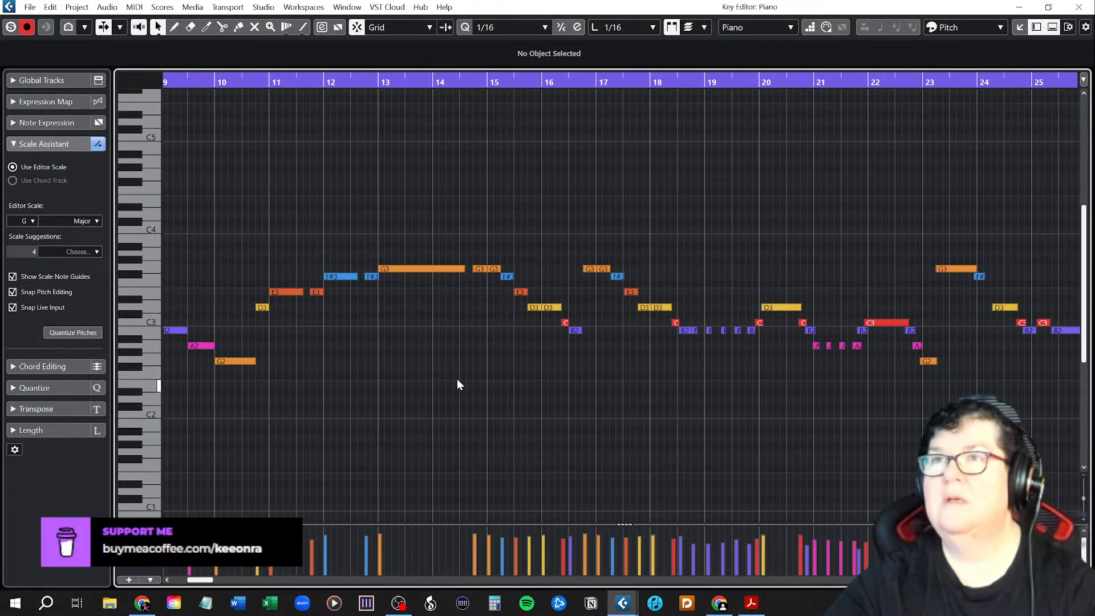
pyautogui.hscroll(-5, 457, 379)
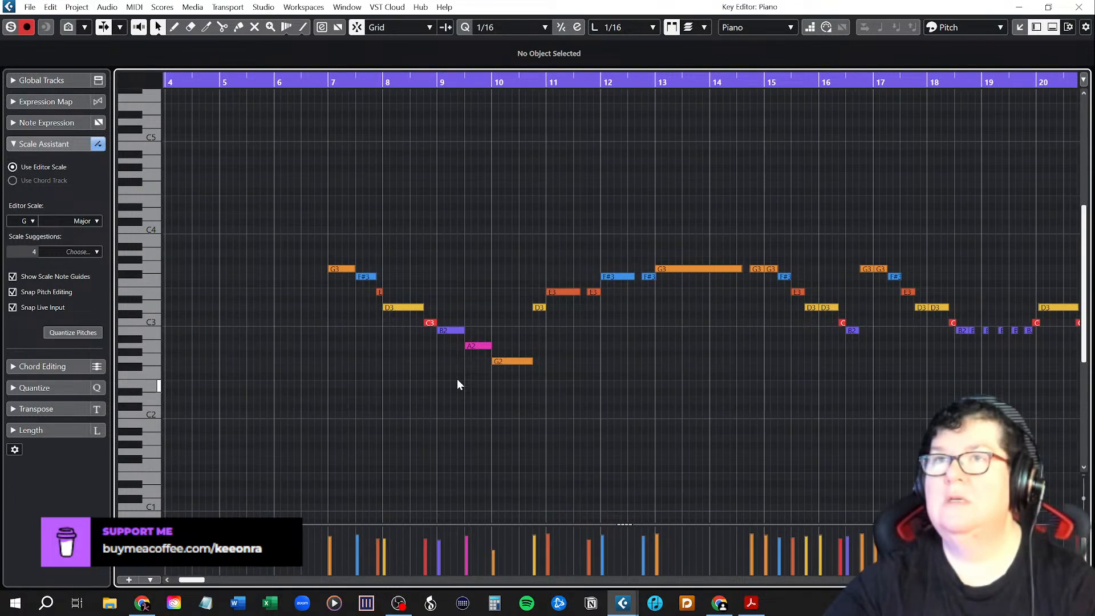
pyautogui.hscroll(3, 457, 379)
pyautogui.hscroll(8, 458, 380)
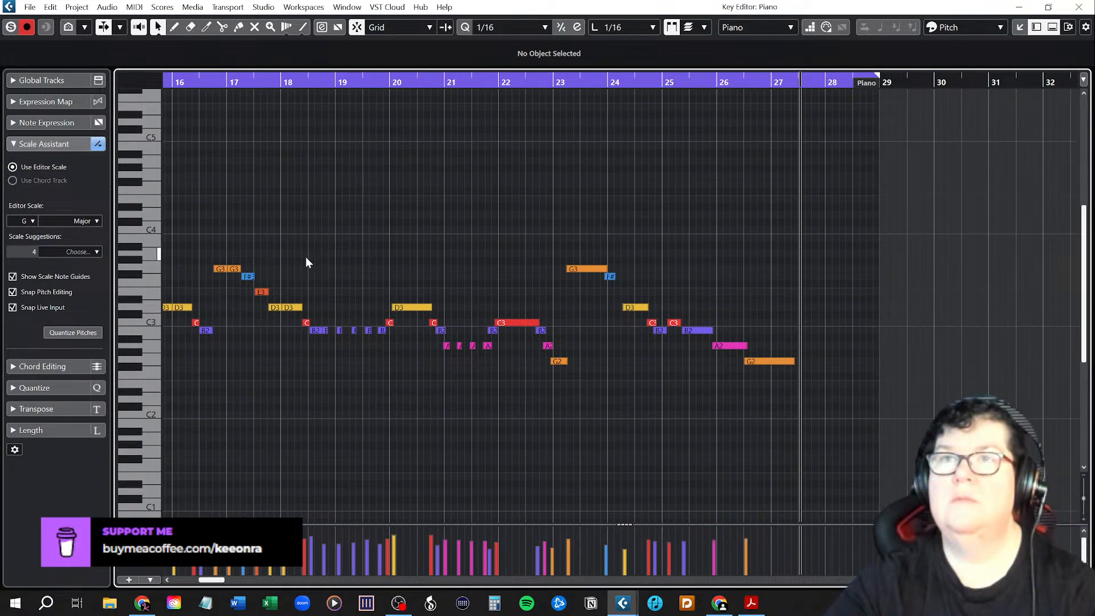
# Try quantizing all notes from bar 19 to the end to 1/16 and play the result from bar 18.
pyautogui.moveTo(328, 251); pyautogui.dragTo(813, 425)
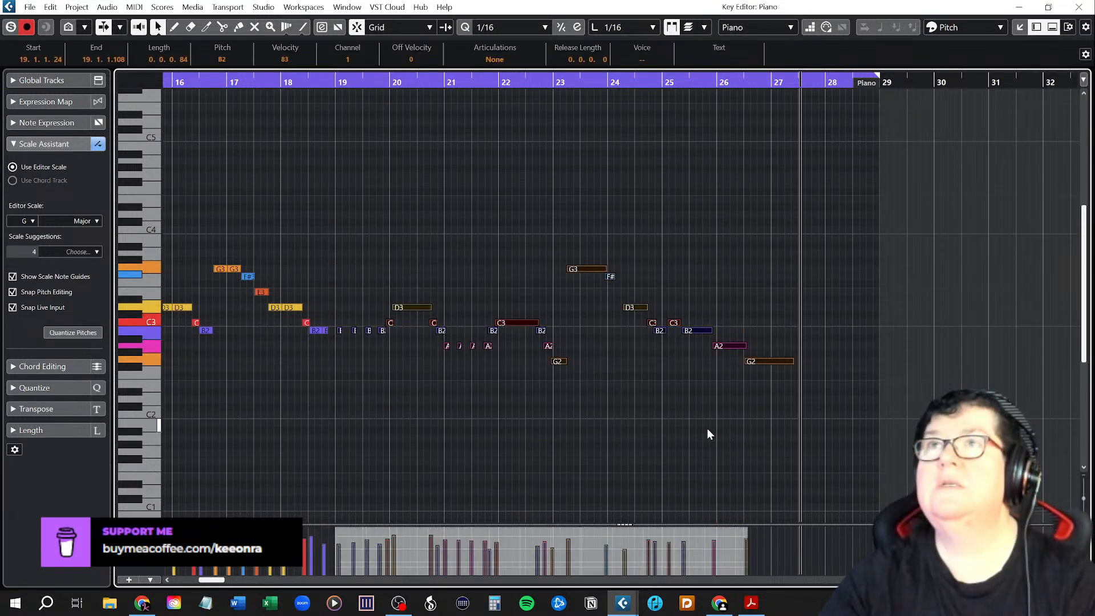
pyautogui.press('q')
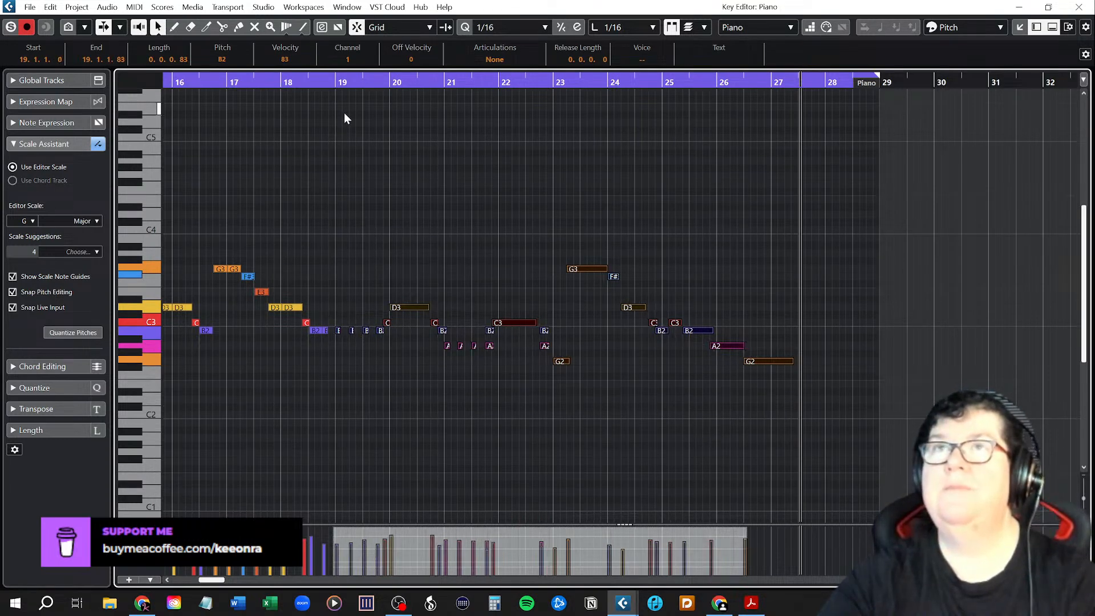
pyautogui.click(281, 80)
pyautogui.press('space')
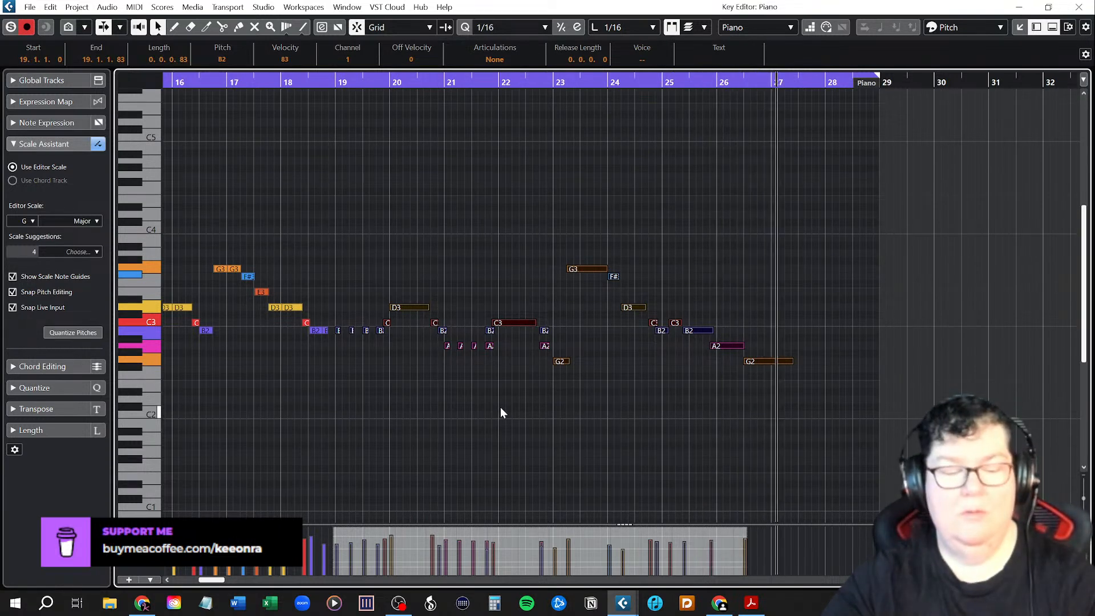
# Undo the quantization of the new phrase and redo the glue so the Piano part contains the whole melody.
pyautogui.hotkey('ctrl', 'z')
pyautogui.click(525, 240)
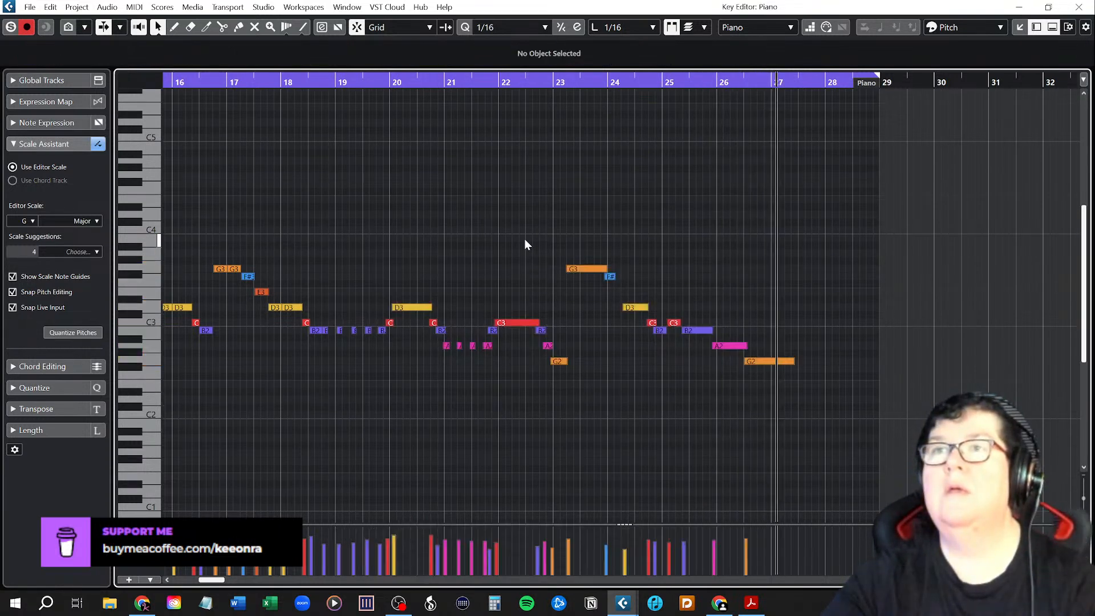
pyautogui.moveTo(199, 580)
pyautogui.mouseDown()
pyautogui.moveTo(230, 581)
pyautogui.moveTo(218, 581)
pyautogui.mouseUp()
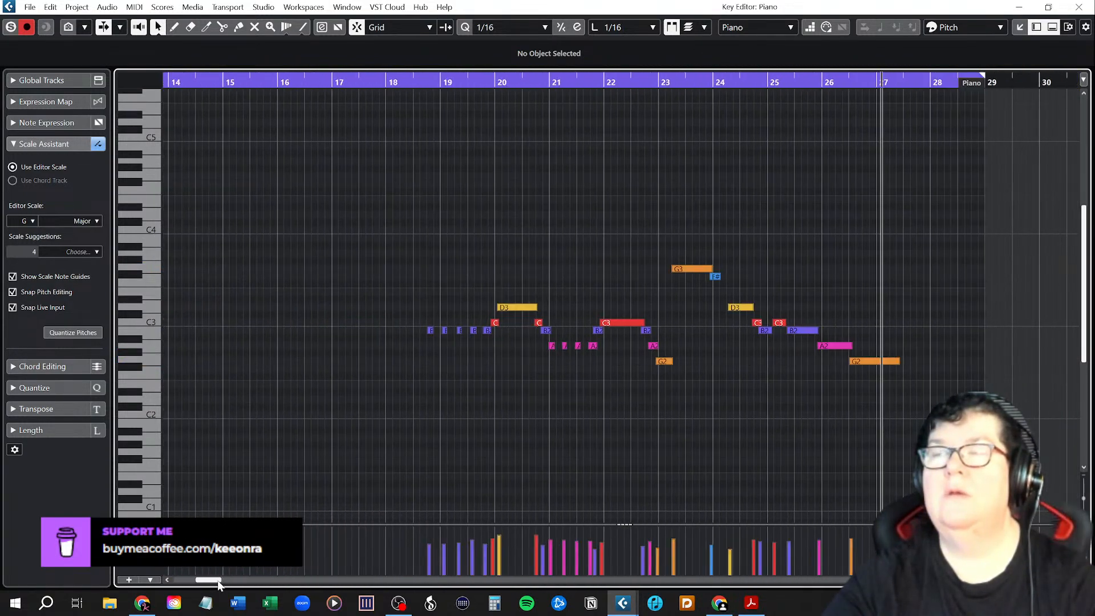
pyautogui.click(30, 7)
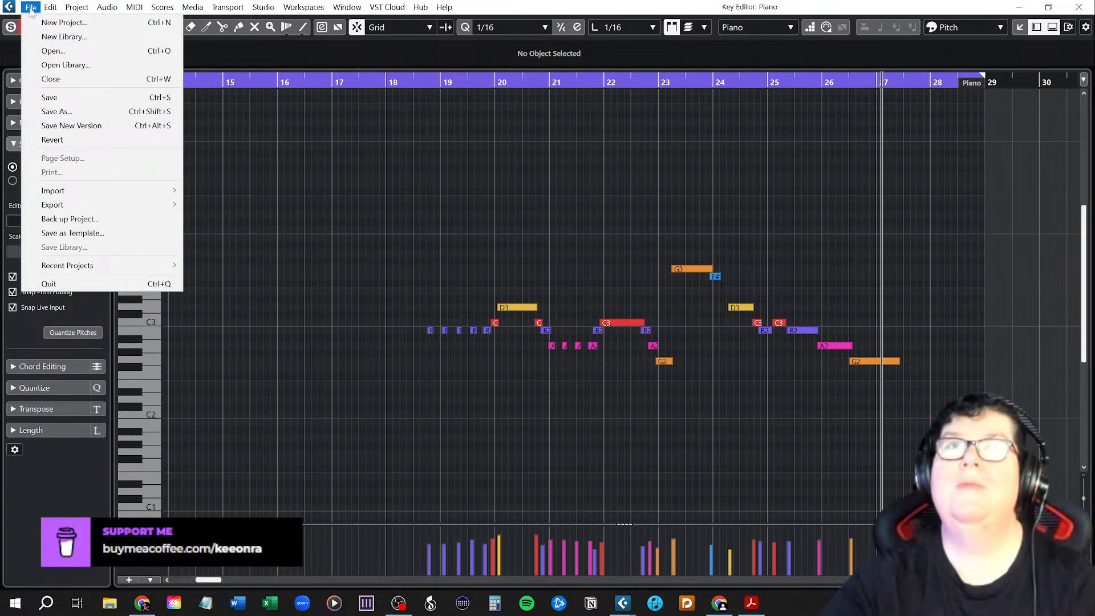
pyautogui.moveTo(50, 11)
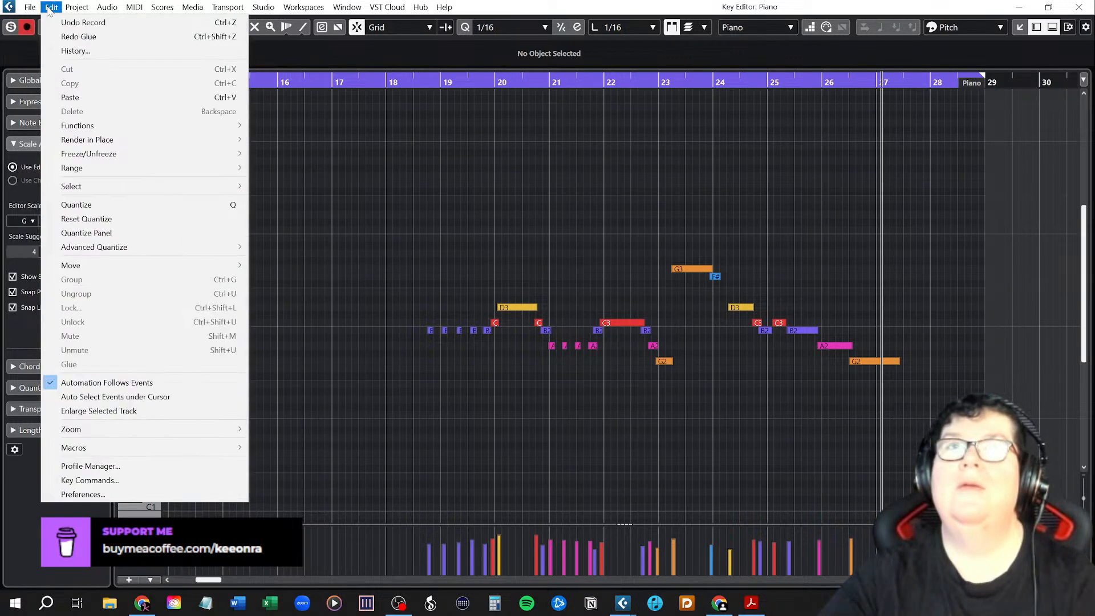
pyautogui.click(62, 35)
pyautogui.moveTo(194, 580); pyautogui.dragTo(217, 582)
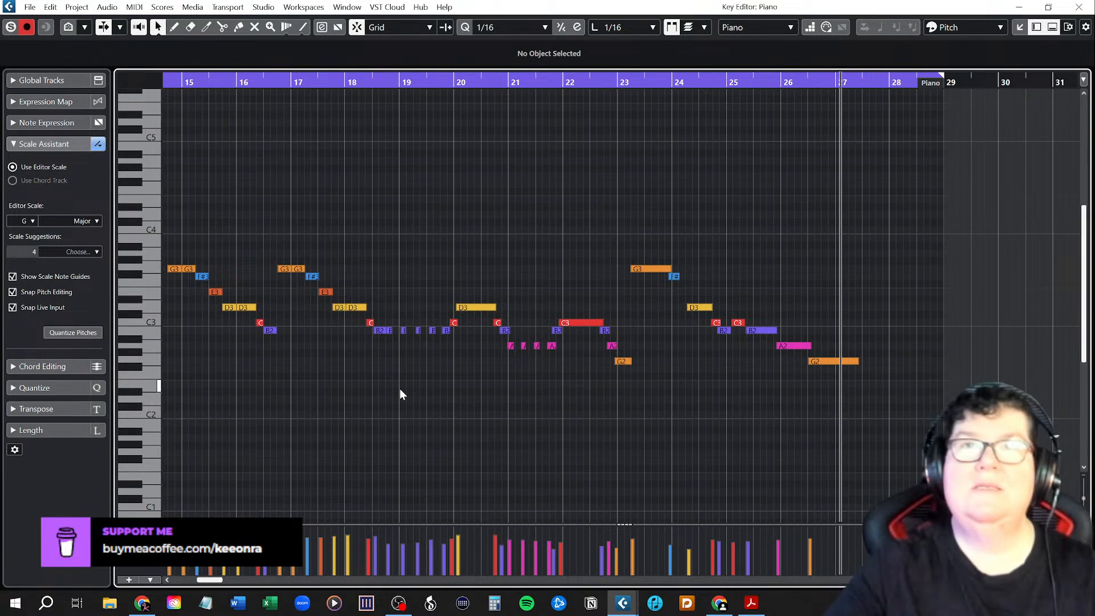
# Hide the Key Editor's inspector and play back the melody from bar 17.
pyautogui.click(1037, 28)
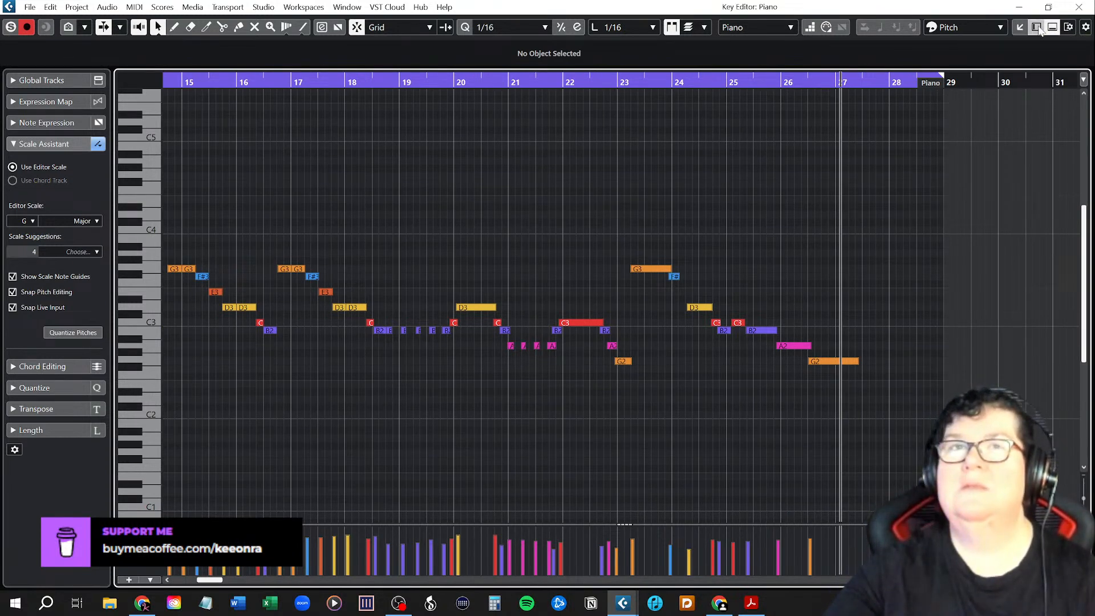
pyautogui.scroll(3, 535, 370)
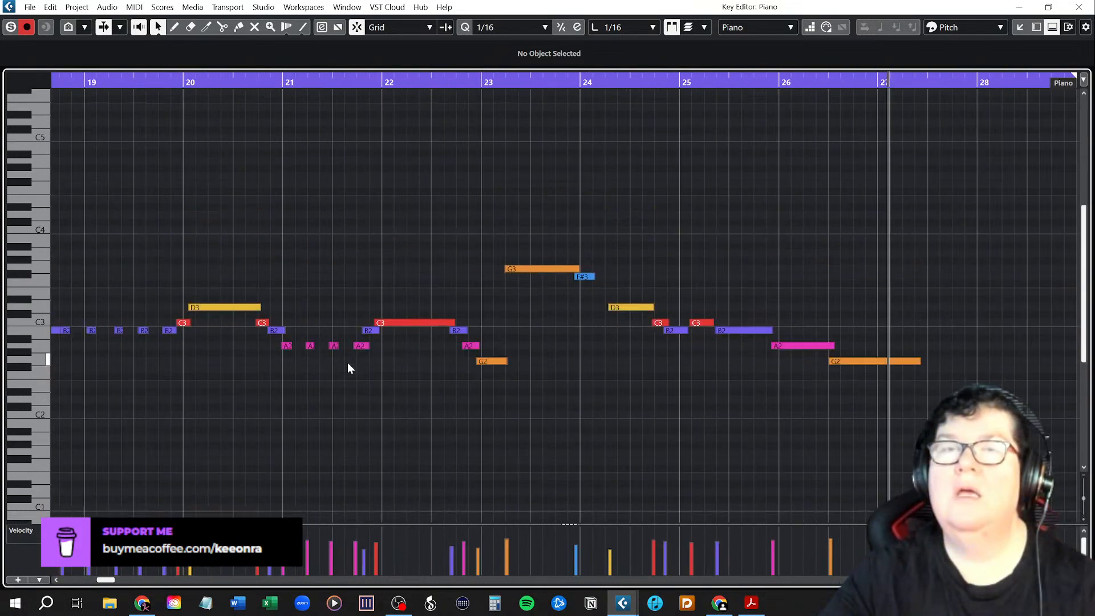
pyautogui.hscroll(-3, 349, 363)
pyautogui.hscroll(-2, 349, 365)
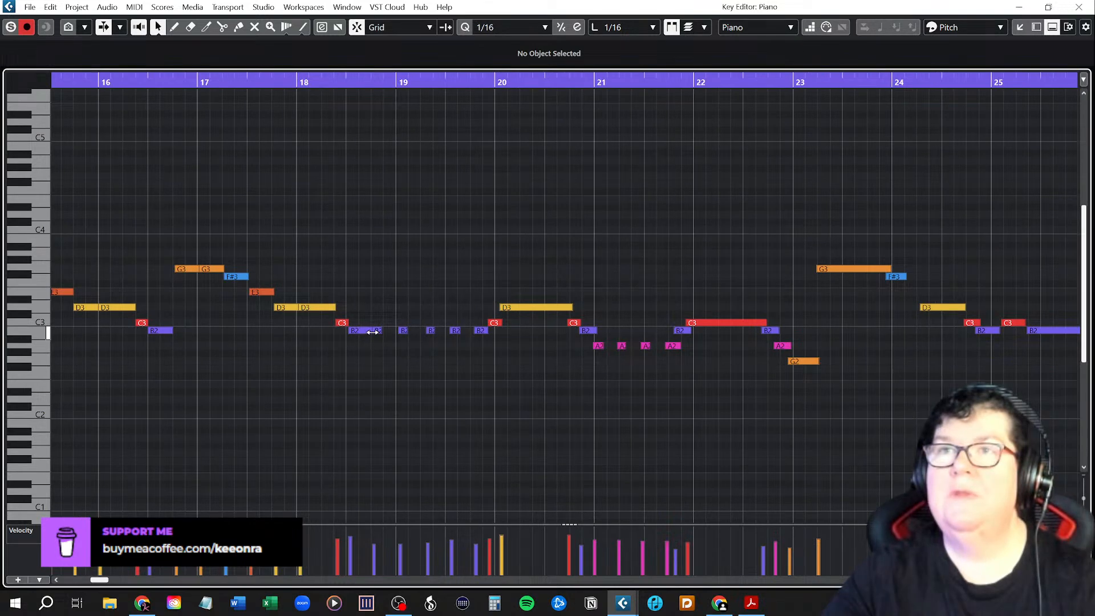
pyautogui.click(200, 82)
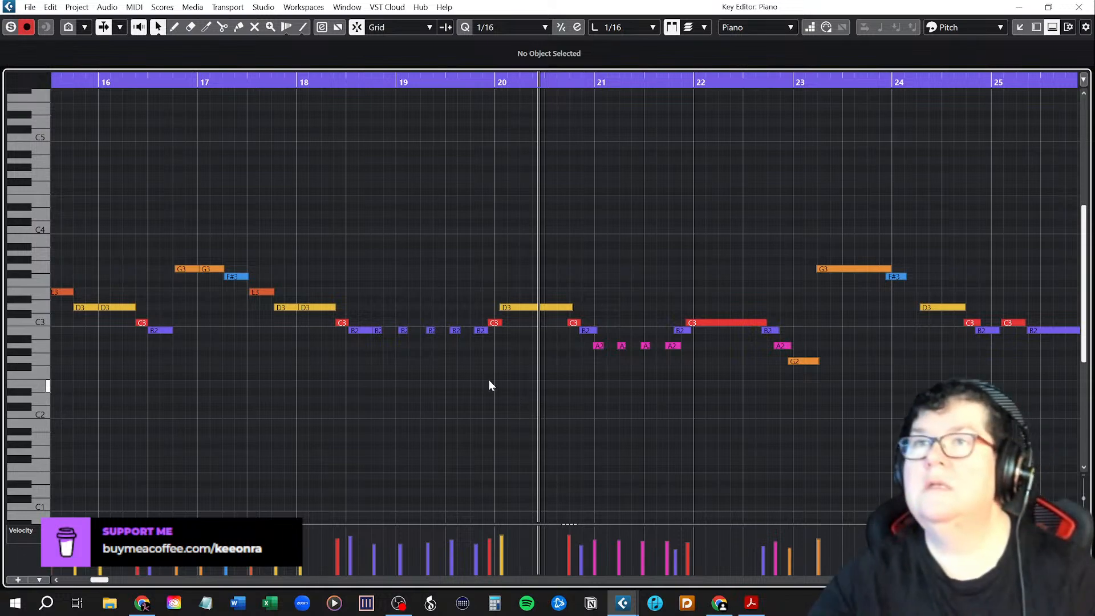
# Start the four B2 notes at bar 19, 19.1.3, 19.2 and 19.2.3, and the C3 at bar 20 with the D3 directly after it.
pyautogui.scroll(1, 489, 380)
pyautogui.scroll(1, 488, 380)
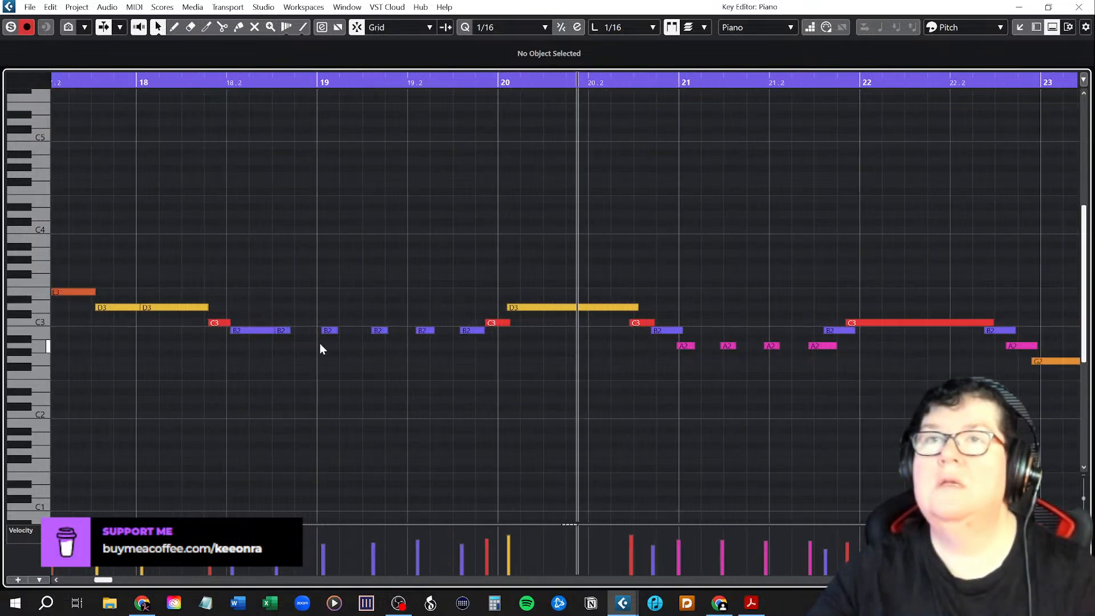
pyautogui.moveTo(329, 332); pyautogui.dragTo(416, 332)
pyautogui.click(424, 332)
pyautogui.moveTo(468, 331); pyautogui.dragTo(520, 323)
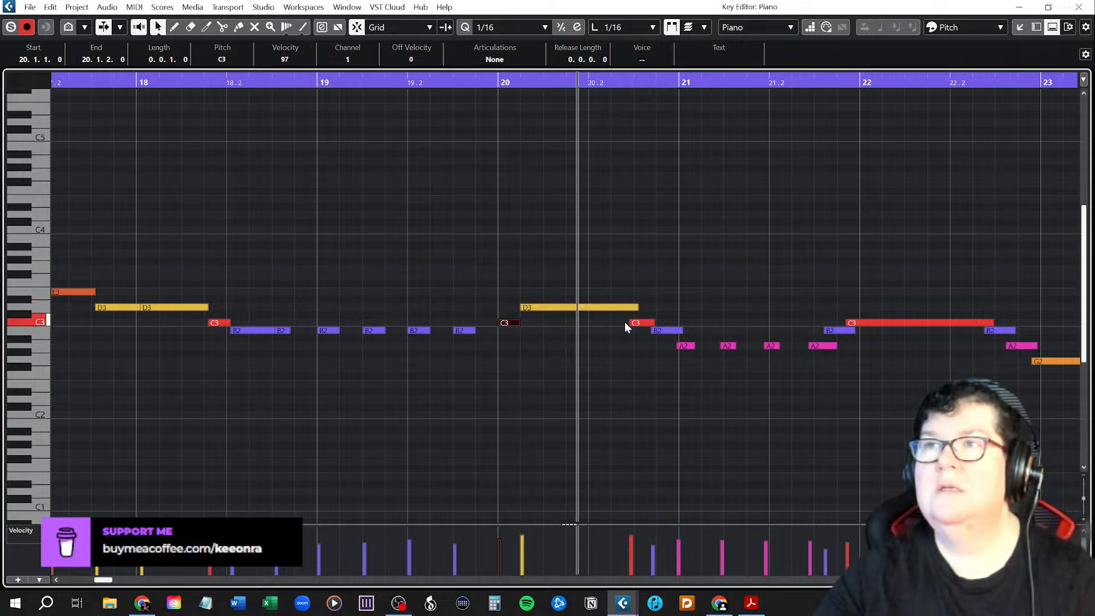
# Align the following notes to the grid, with the four A2 notes starting from bar 21, the long C3 at bar 22 and the G2 at bar 23.
pyautogui.moveTo(638, 308); pyautogui.dragTo(875, 320)
pyautogui.click(773, 347)
pyautogui.click(865, 323)
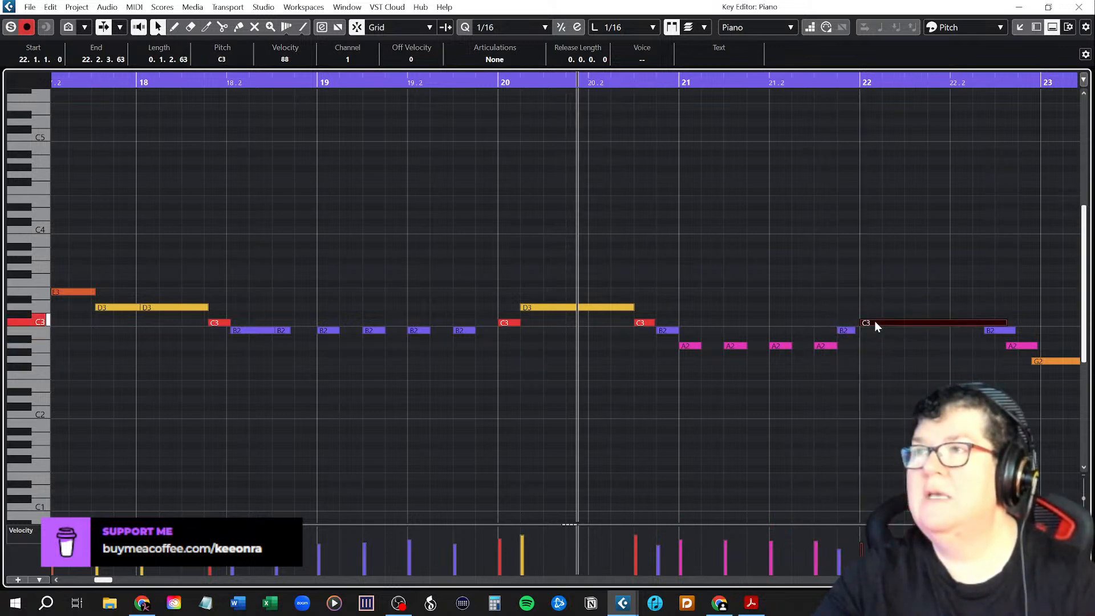
pyautogui.moveTo(1008, 323); pyautogui.dragTo(1037, 362)
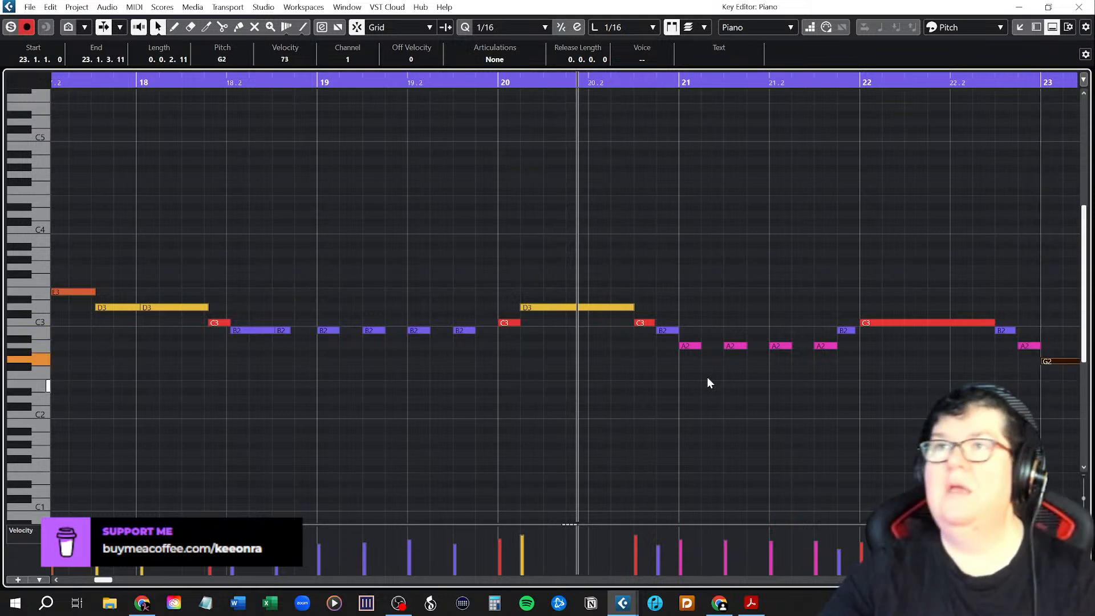
# Play back the realigned phrase from bar 18.
pyautogui.click(137, 81)
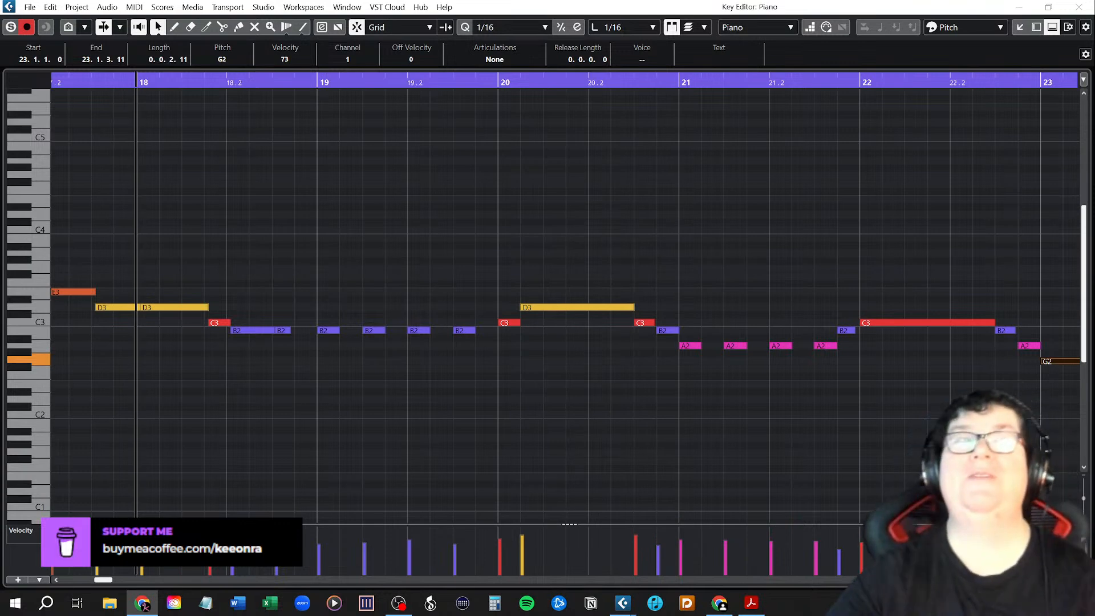
pyautogui.hotkey('alt', 'Tab')
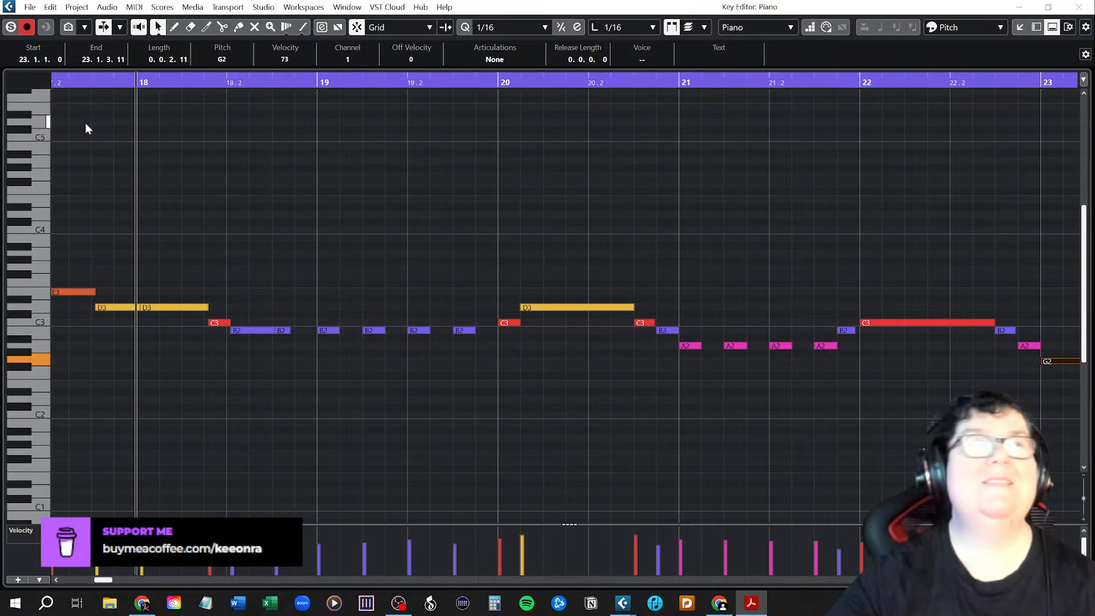
pyautogui.hotkey('alt', 'Tab')
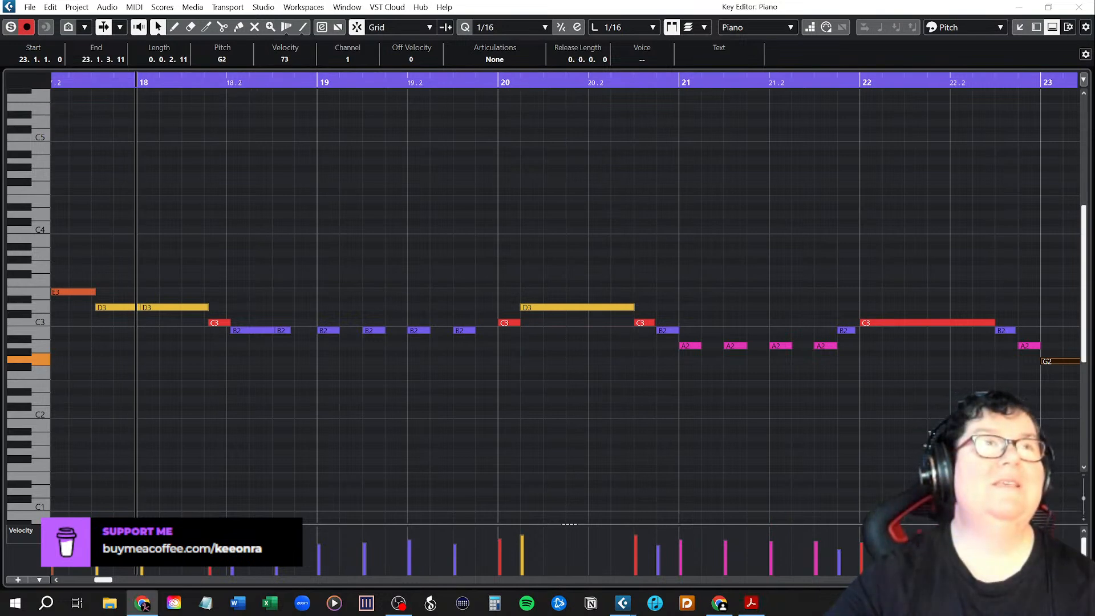
pyautogui.hotkey('alt', 'Tab')
pyautogui.hotkey('alt', 'Tab')
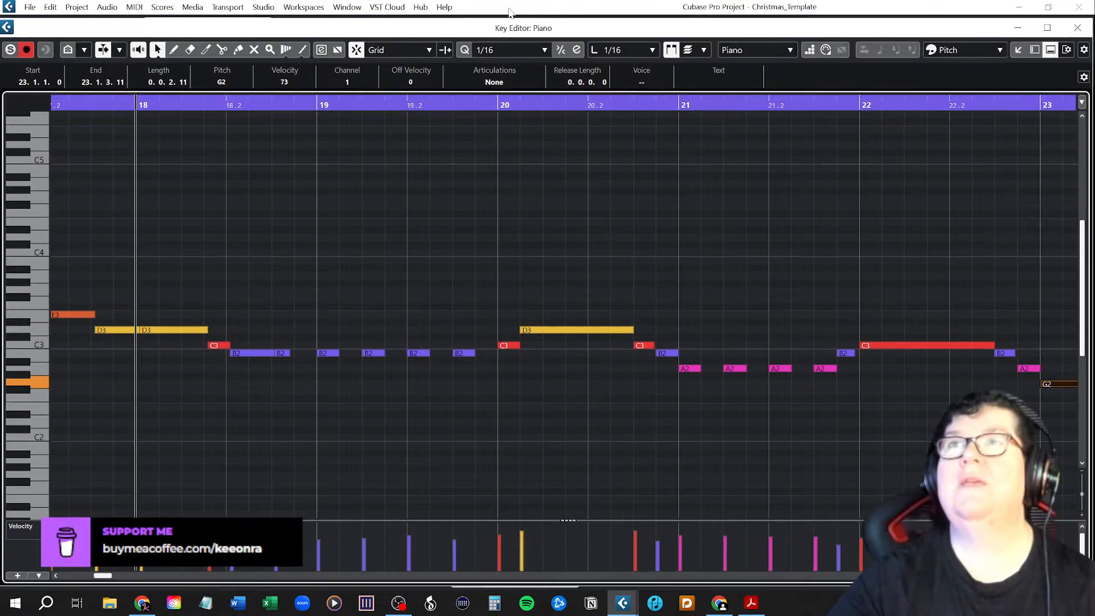
pyautogui.press('space')
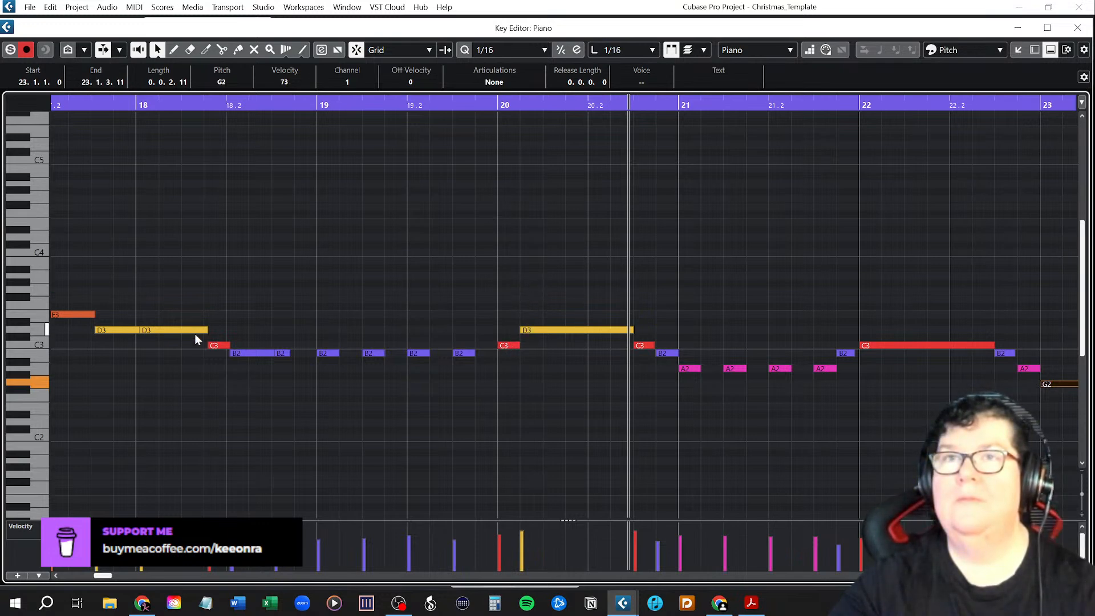
# Align the C3 to 18.1.4, the B2 notes to 18.2 and 18.2.3, and the long D3 to bar 20, and play back from bar 18.
pyautogui.moveTo(208, 331); pyautogui.dragTo(210, 345)
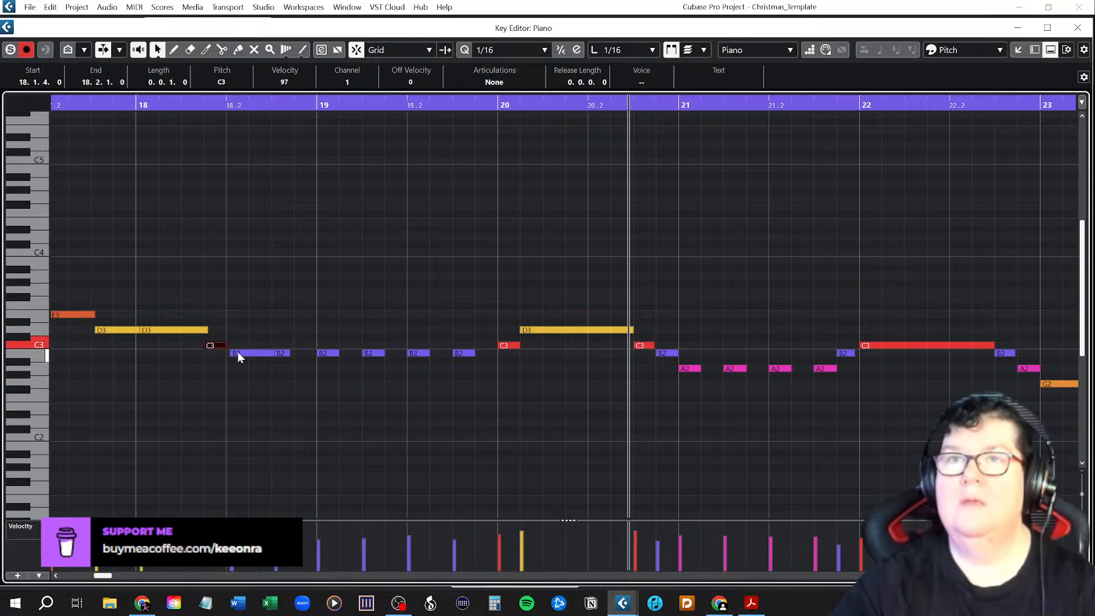
pyautogui.moveTo(238, 353); pyautogui.dragTo(281, 355)
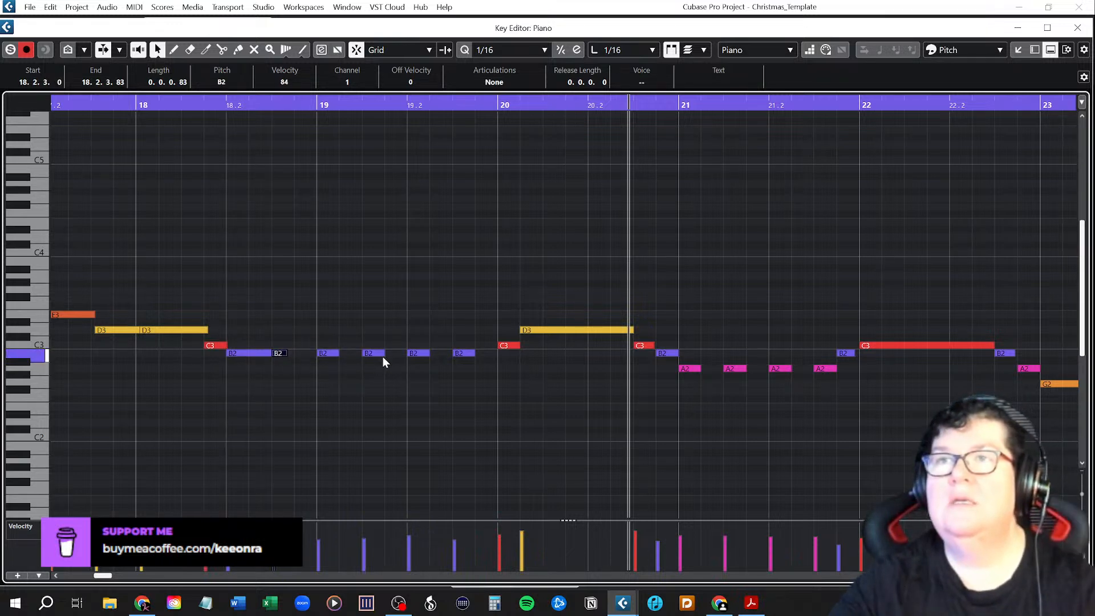
pyautogui.moveTo(510, 348)
pyautogui.mouseDown()
pyautogui.moveTo(487, 350)
pyautogui.moveTo(508, 333)
pyautogui.mouseUp()
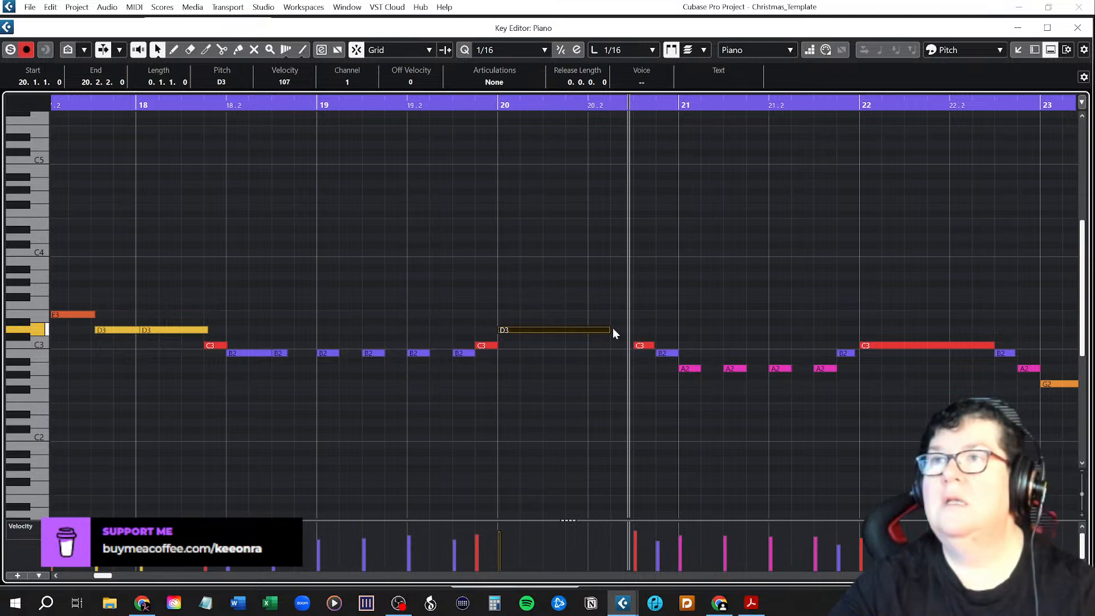
pyautogui.moveTo(613, 330); pyautogui.dragTo(631, 334)
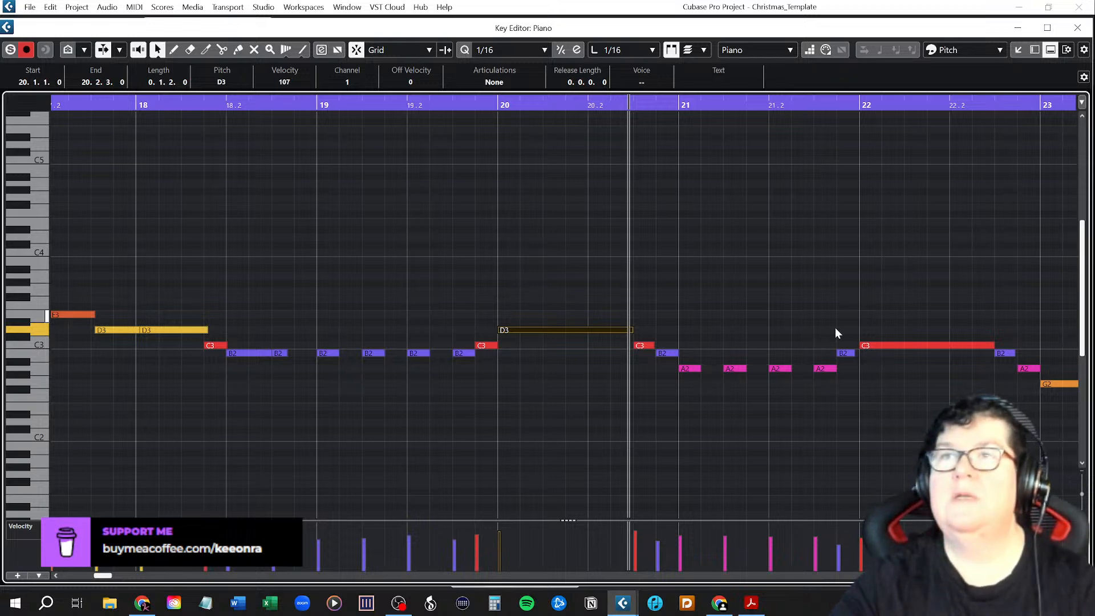
pyautogui.click(855, 354)
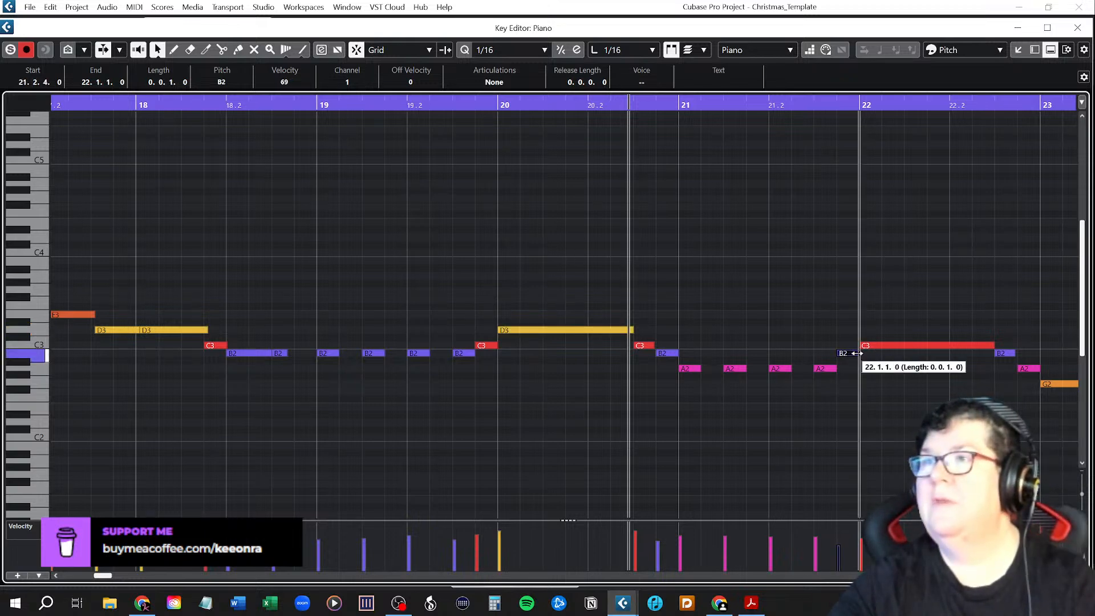
pyautogui.click(135, 105)
pyautogui.press('space')
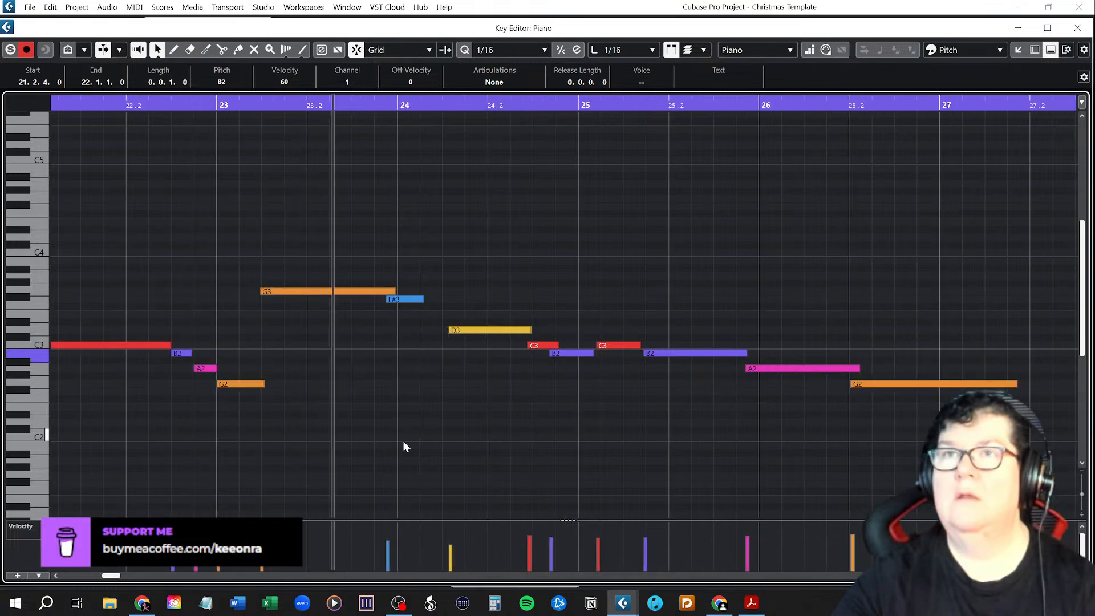
# Give the G3 in bar 23 a length of 0.1.2.0 and move the overlapping F#3 down to E3, starting at bar 24.
pyautogui.click(394, 292)
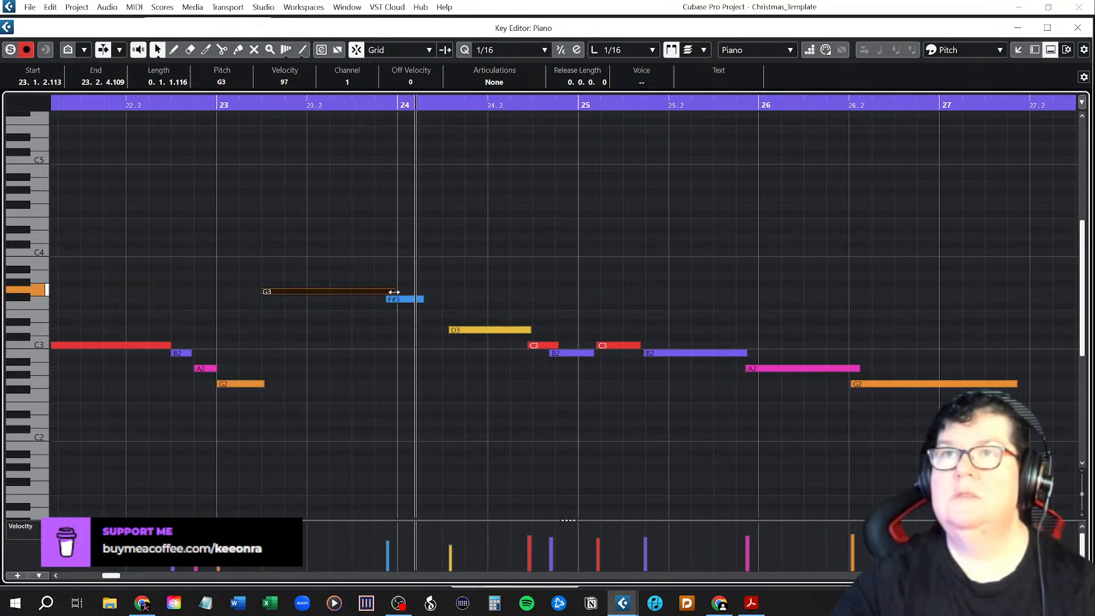
pyautogui.moveTo(395, 299); pyautogui.dragTo(409, 316)
pyautogui.click(334, 294)
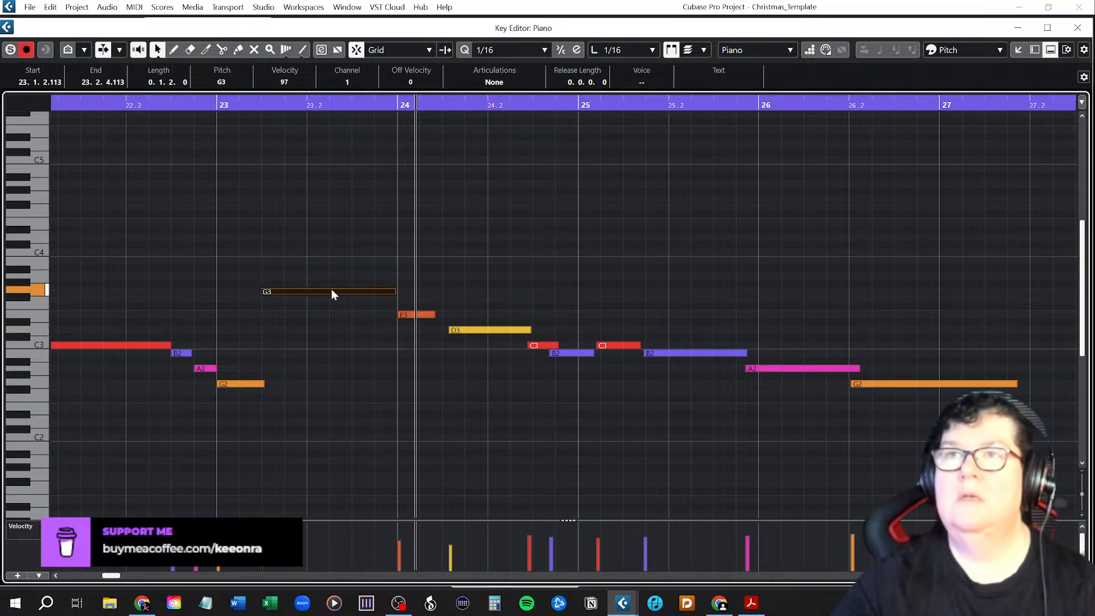
# Step through the notes between the long C3 at bar 22 and the final G2, and play back the phrase from bar 23.
pyautogui.press('Left')
pyautogui.press('Left')
pyautogui.press('Left')
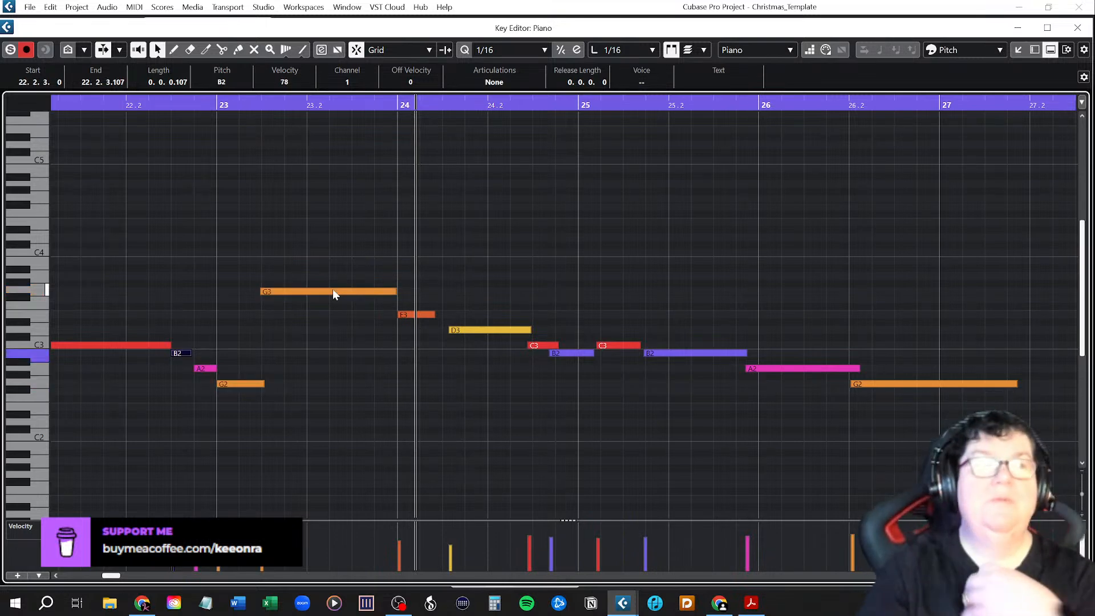
pyautogui.press('Left')
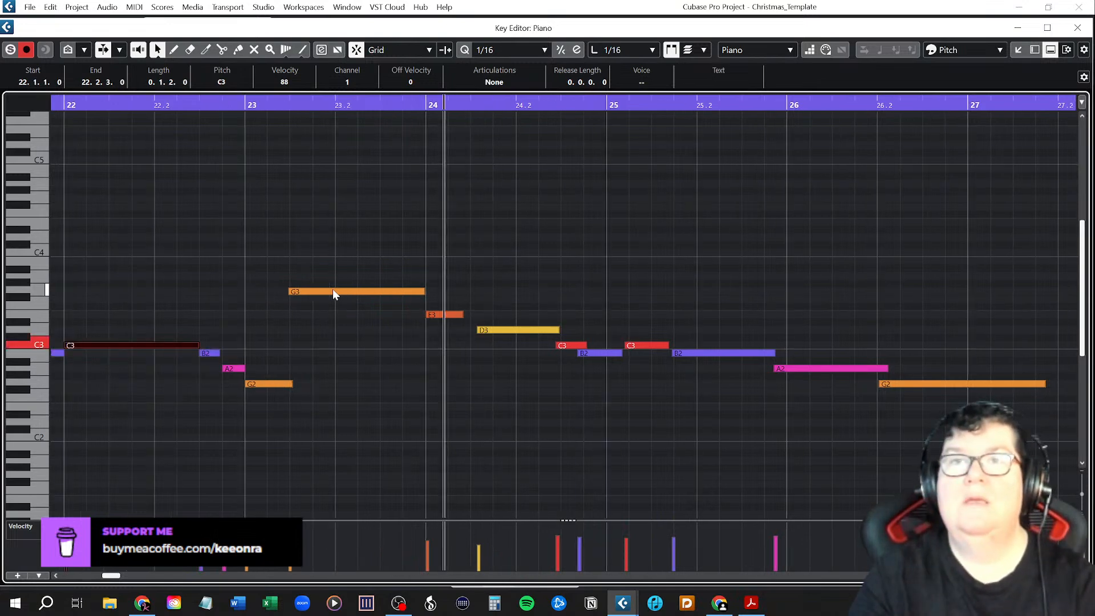
pyautogui.press('Right')
pyautogui.press('Right')
pyautogui.press('Right')
pyautogui.press('Right')
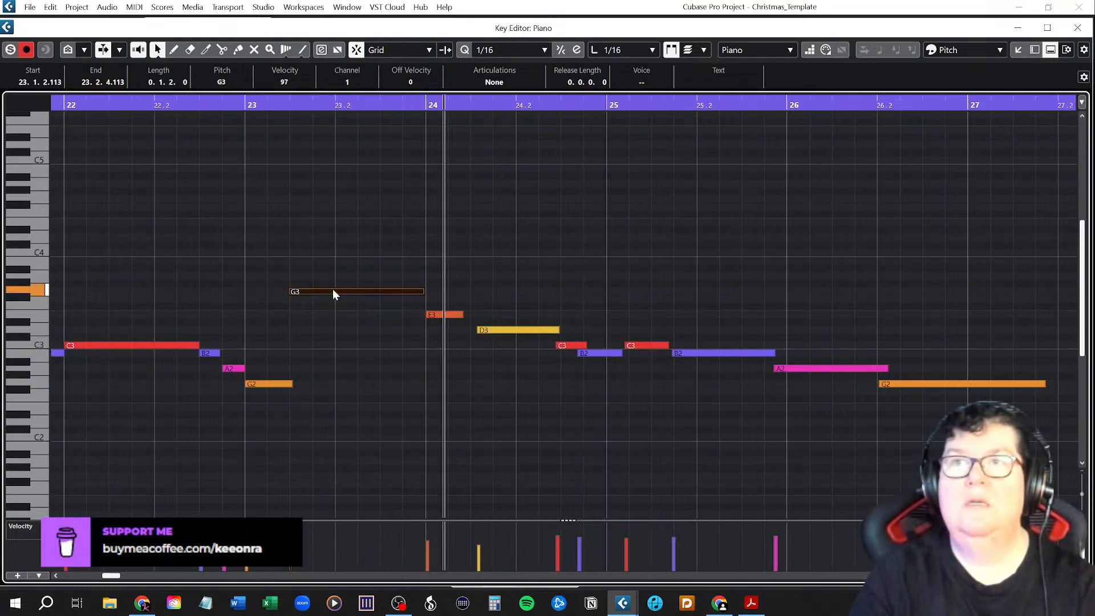
pyautogui.press('Right')
pyautogui.press('Right')
pyautogui.press('Right')
pyautogui.press('Right')
pyautogui.press('Right')
pyautogui.press('Right')
pyautogui.press('Right')
pyautogui.press('Right')
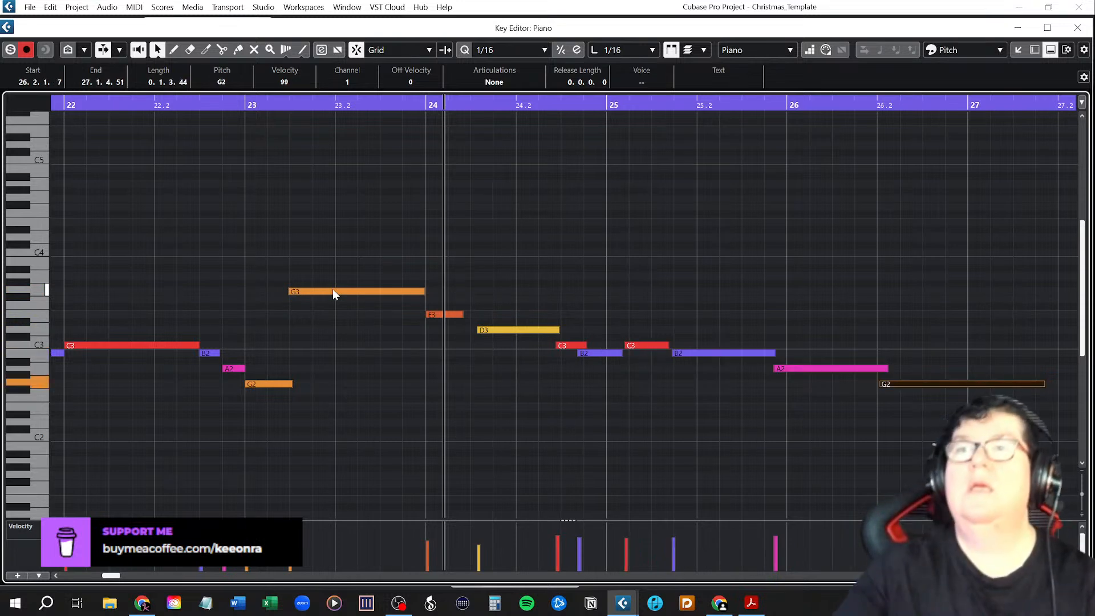
pyautogui.click(246, 105)
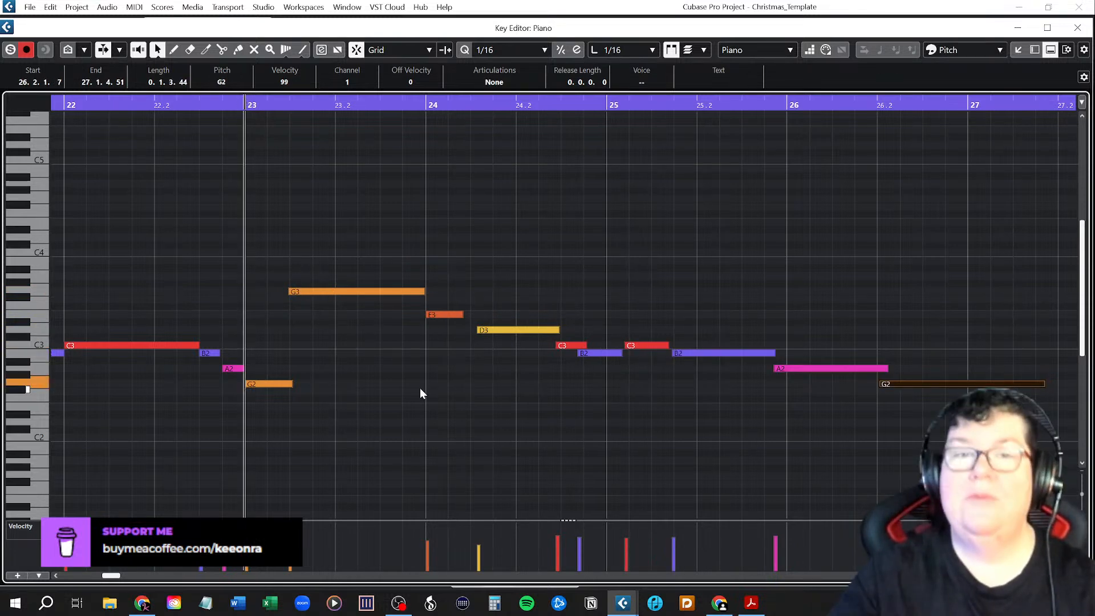
pyautogui.press('space')
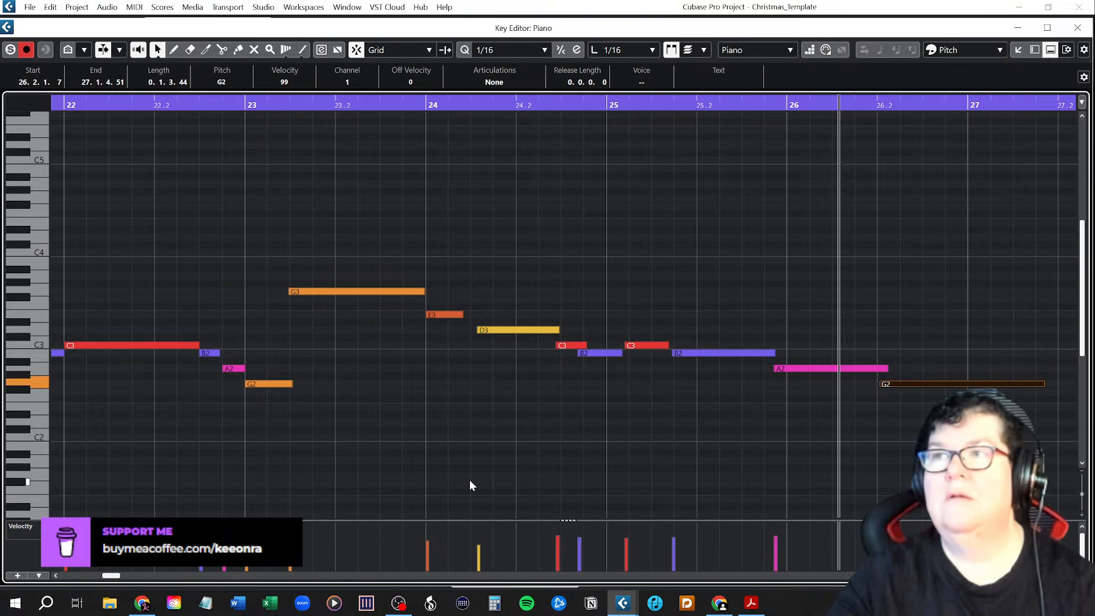
# Align the C3, B2, C3 and B2 from 24.2.3, ending the last B2 at 25.2.3, where an A2 of length 0.1.2.0 starts.
pyautogui.moveTo(567, 345); pyautogui.dragTo(615, 346)
pyautogui.moveTo(684, 354); pyautogui.dragTo(664, 354)
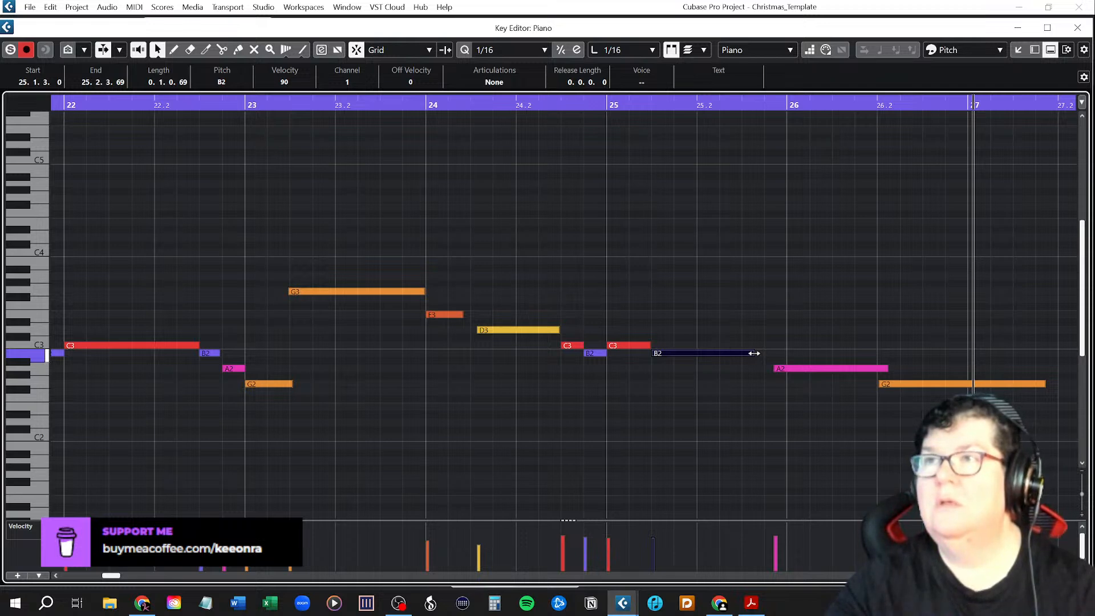
pyautogui.moveTo(754, 353)
pyautogui.mouseDown()
pyautogui.moveTo(742, 354)
pyautogui.moveTo(768, 369)
pyautogui.moveTo(756, 369)
pyautogui.mouseUp()
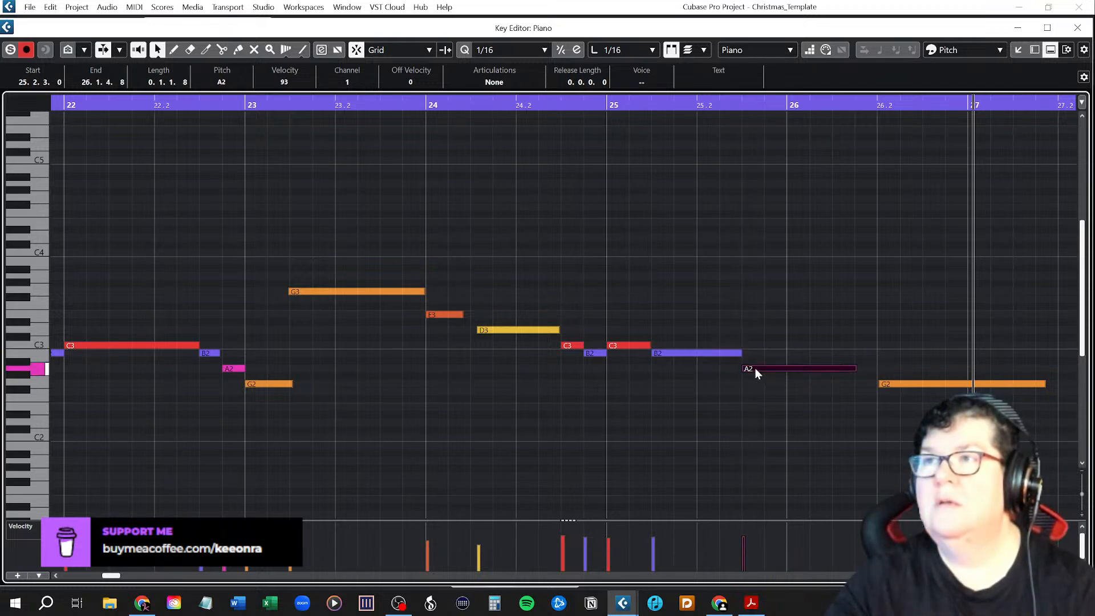
pyautogui.moveTo(857, 368); pyautogui.dragTo(870, 371)
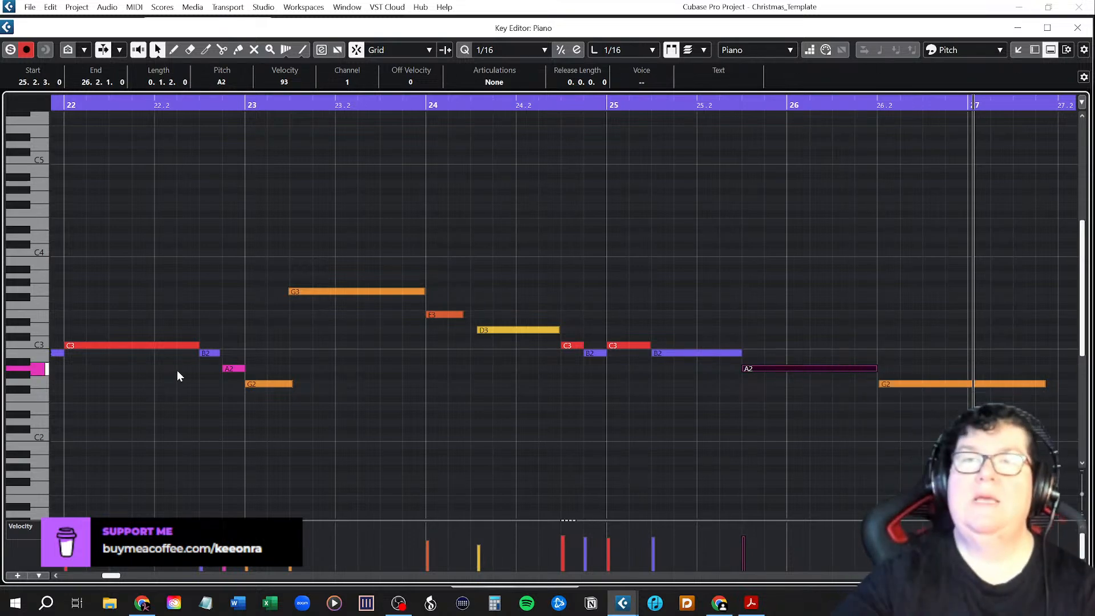
# Play back the whole melody from bar 7.
pyautogui.scroll(-3, 177, 371)
pyautogui.scroll(-1, 177, 371)
pyautogui.hscroll(-10, 176, 370)
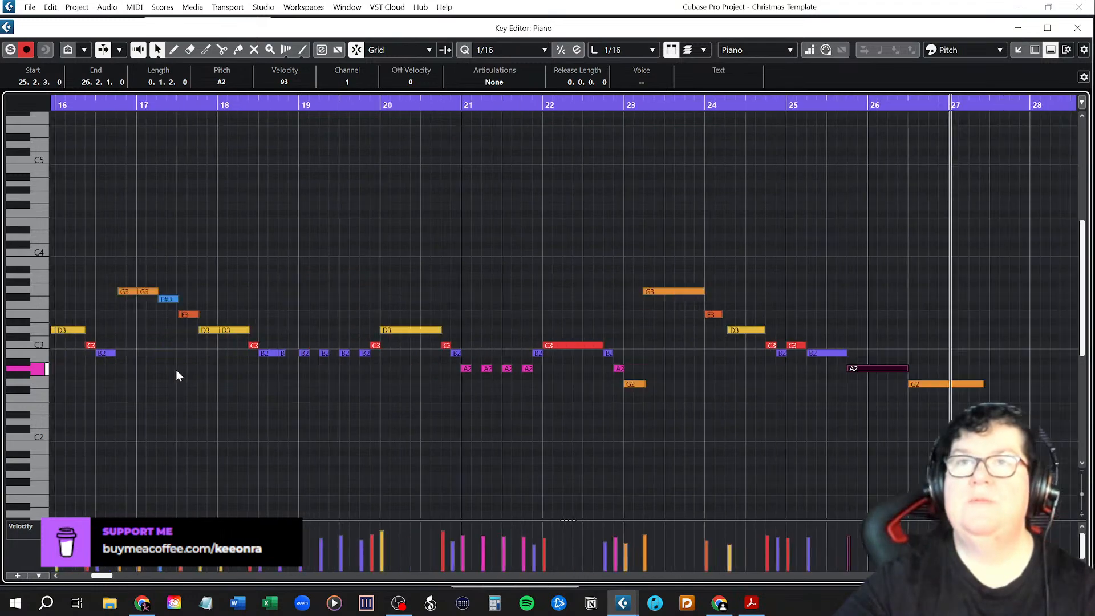
pyautogui.scroll(-5, 179, 365)
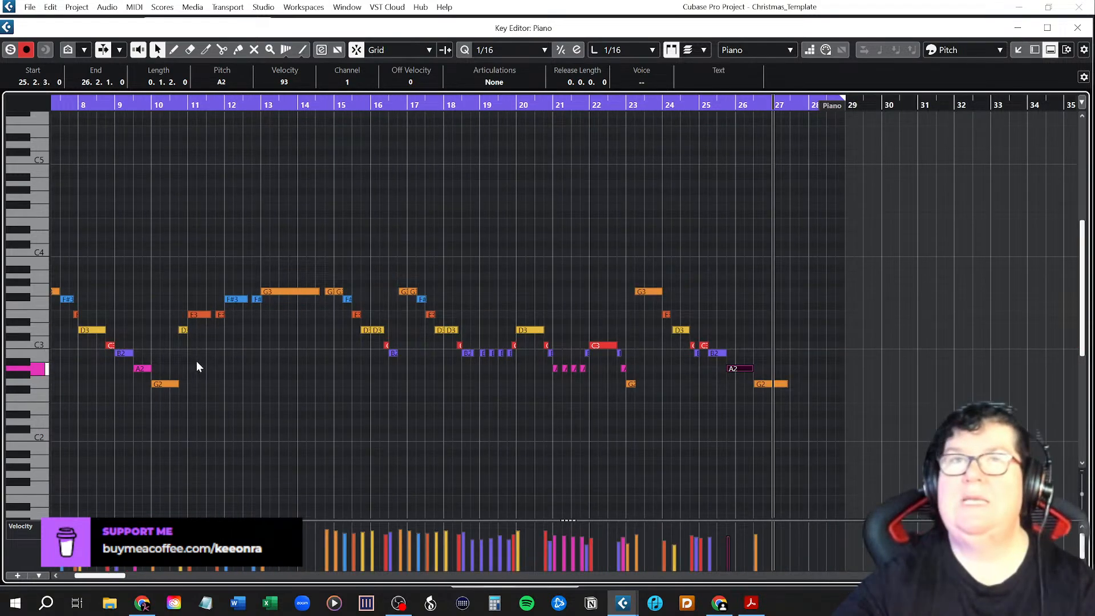
pyautogui.click(252, 105)
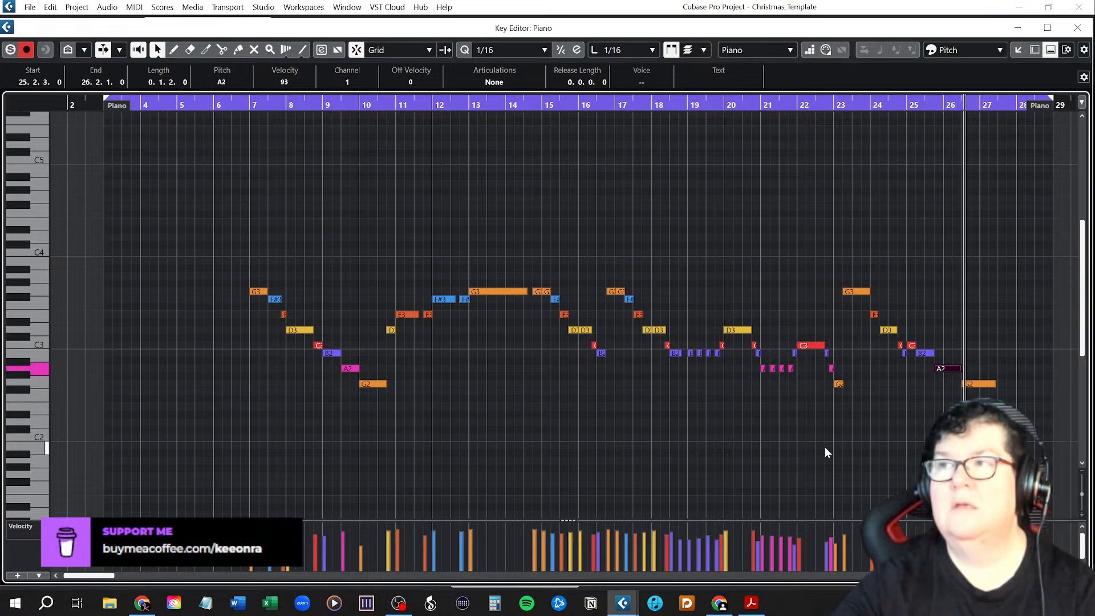
pyautogui.press('space')
# Shorten the G3 in bar 23 to end at 23.2.3, start the E3 there with length 0.0.2.0, and play back from 22.2.
pyautogui.hscroll(4, 640, 427)
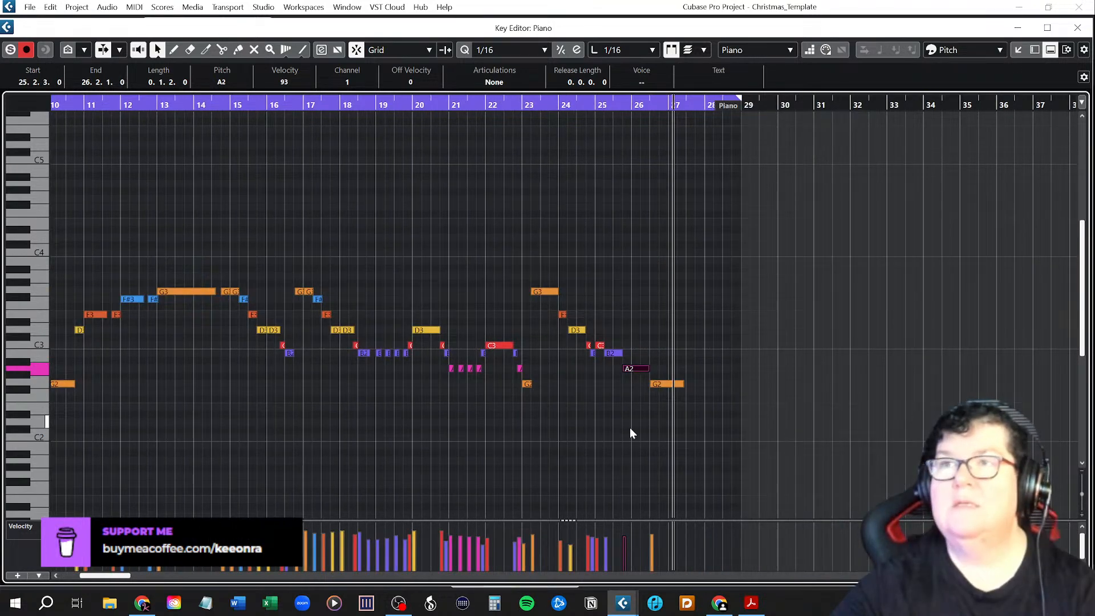
pyautogui.keyDown('ctrl'); pyautogui.scroll(8, 466, 403); pyautogui.keyUp('ctrl')
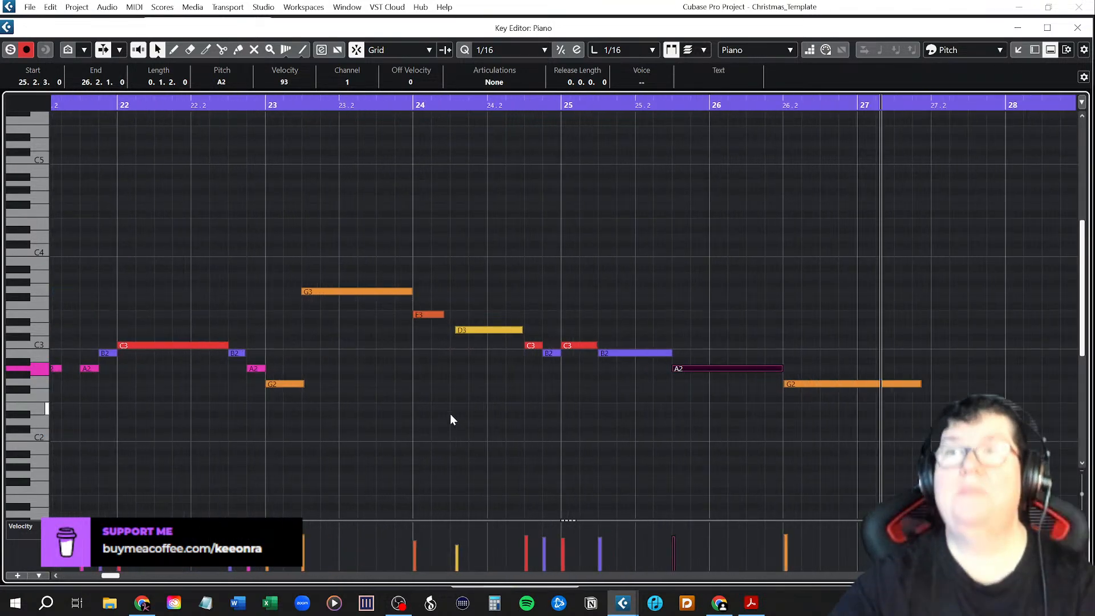
pyautogui.click(223, 105)
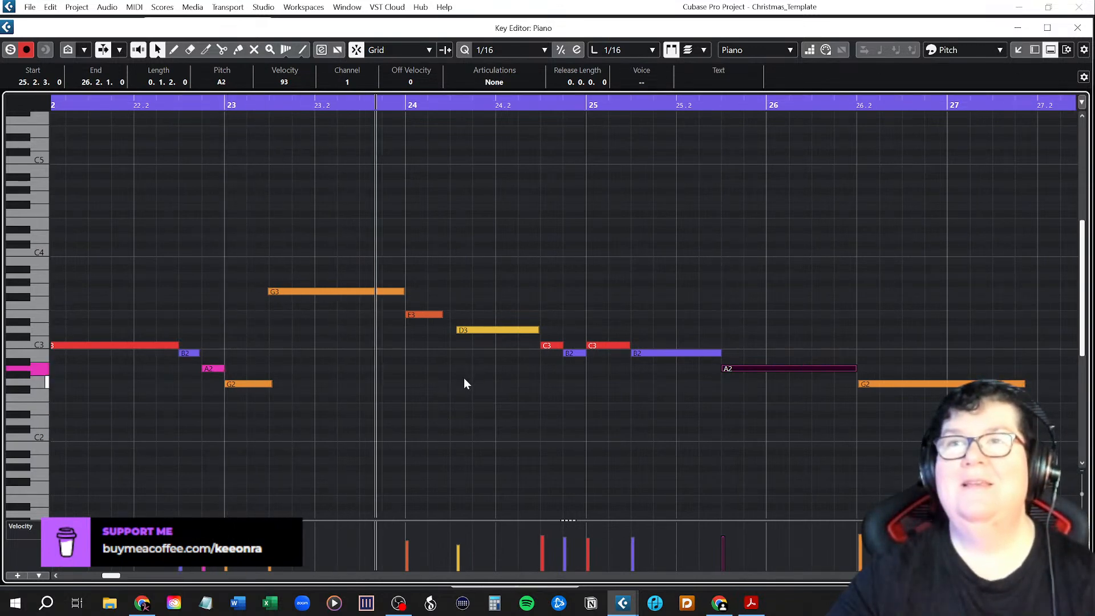
pyautogui.moveTo(403, 290); pyautogui.dragTo(360, 290)
pyautogui.moveTo(421, 314)
pyautogui.mouseDown()
pyautogui.moveTo(371, 314)
pyautogui.moveTo(405, 315)
pyautogui.mouseUp()
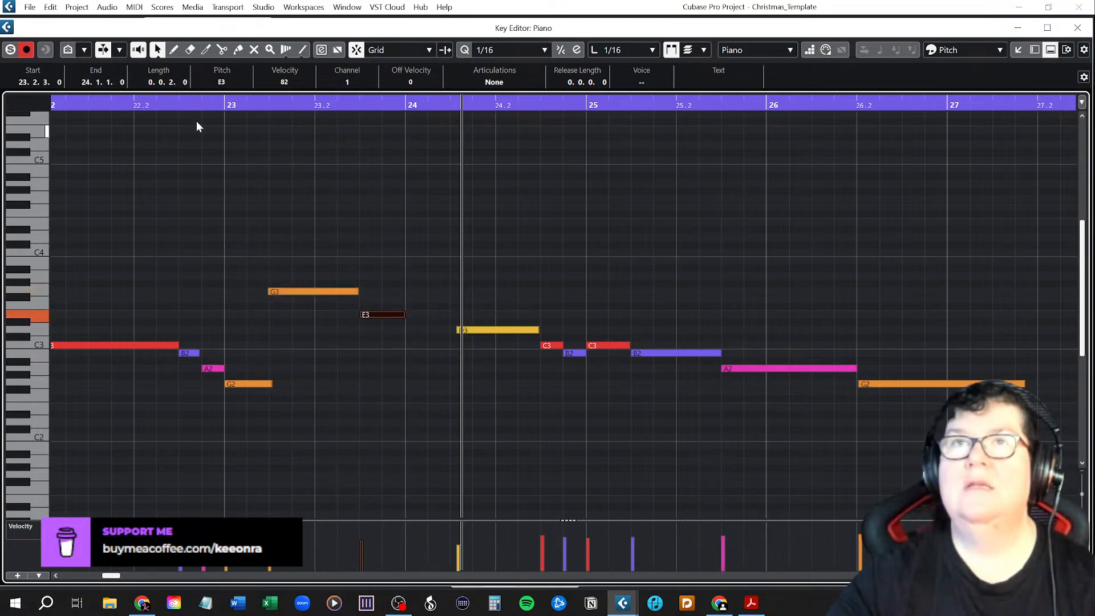
pyautogui.click(135, 103)
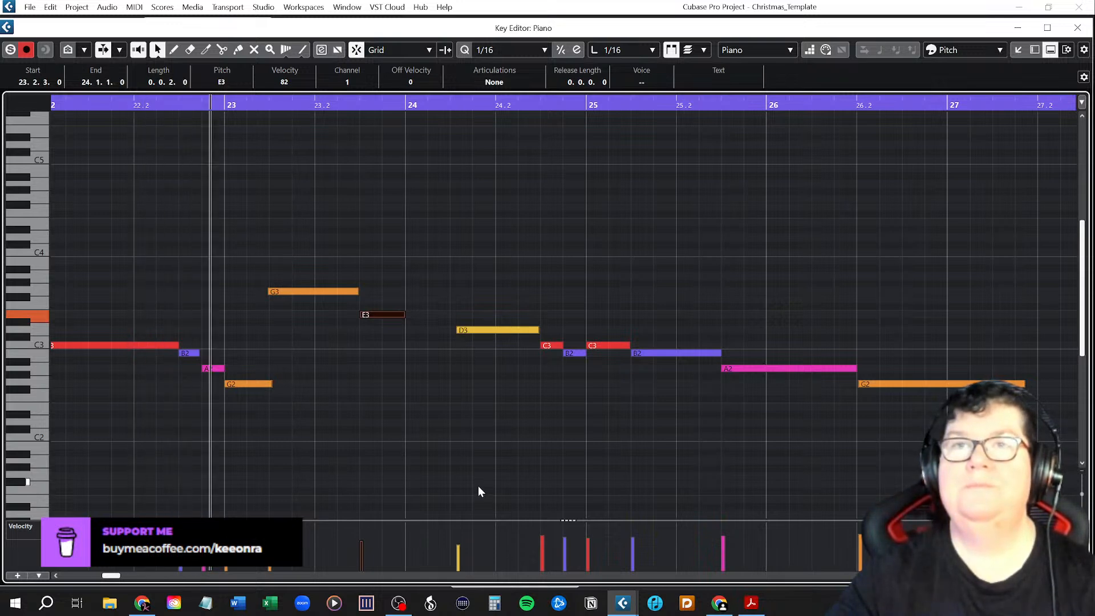
pyautogui.press('space')
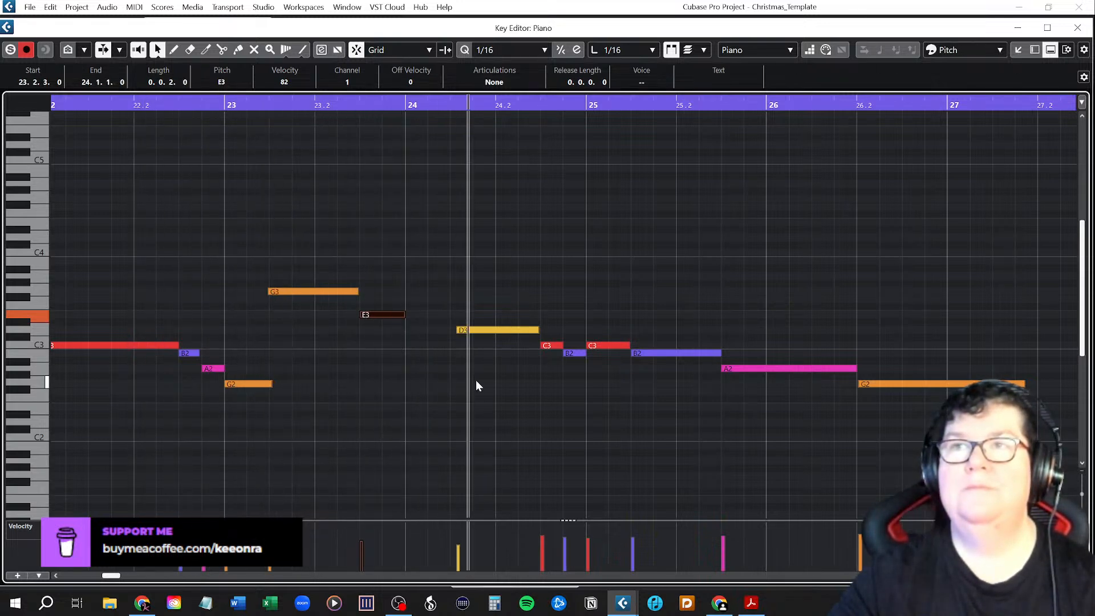
# Start the D3 at bar 24 and the C3, B2, C3, B2 group directly after it at 24.2, and play back from bar 23.
pyautogui.moveTo(480, 331); pyautogui.dragTo(635, 379)
pyautogui.click(530, 326)
pyautogui.moveTo(551, 345); pyautogui.dragTo(504, 347)
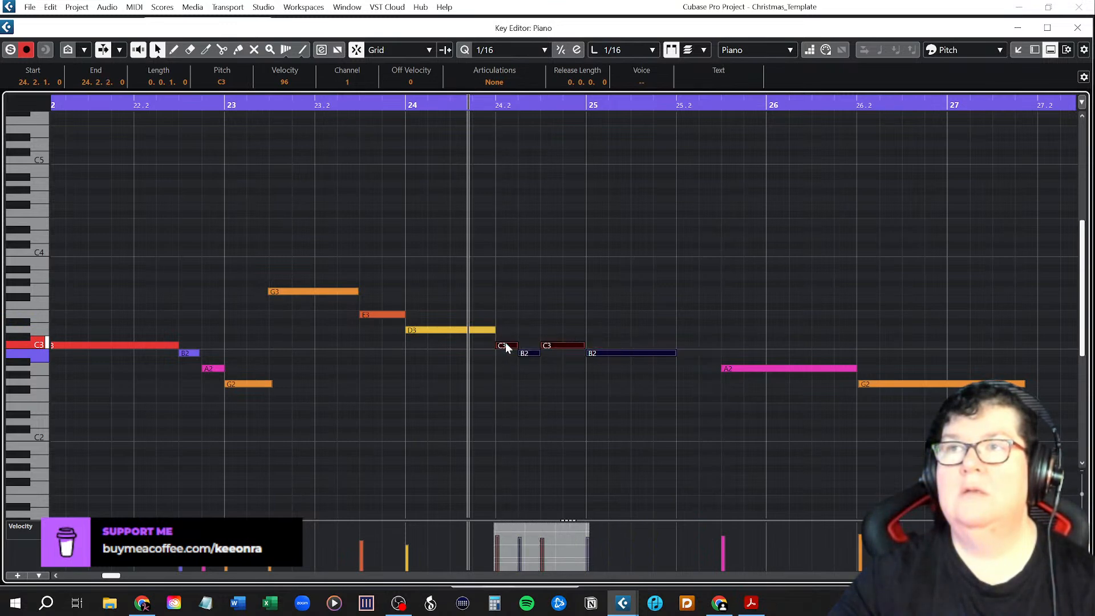
pyautogui.click(227, 105)
pyautogui.press('space')
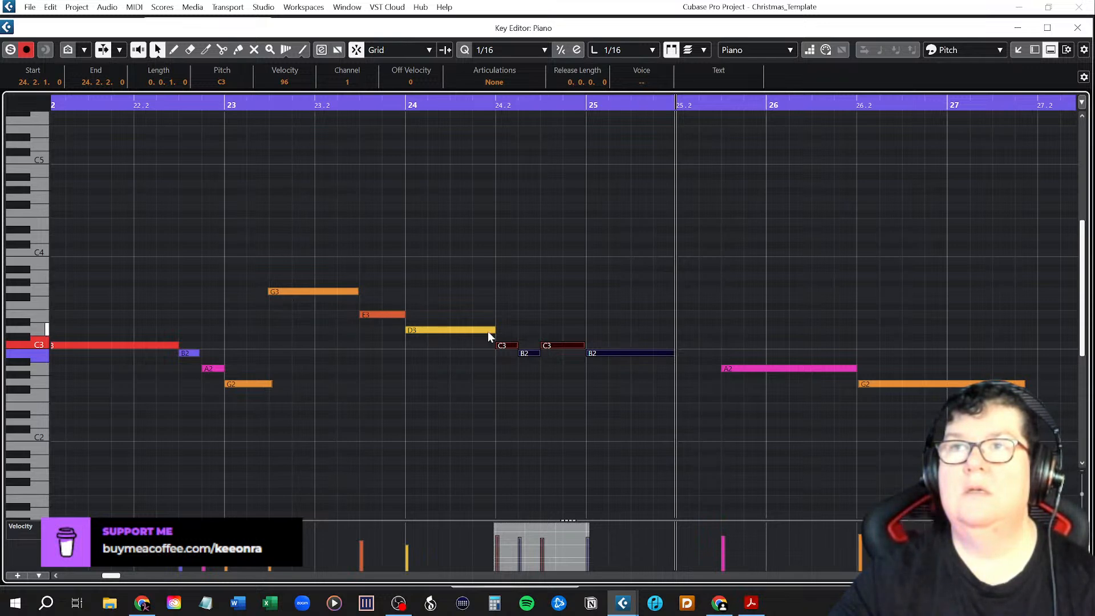
# Try ending the D3 at 24.1.3 with the C3, B2 and C3 pulled forward to follow it, and reverse both changes.
pyautogui.moveTo(494, 331); pyautogui.dragTo(478, 353)
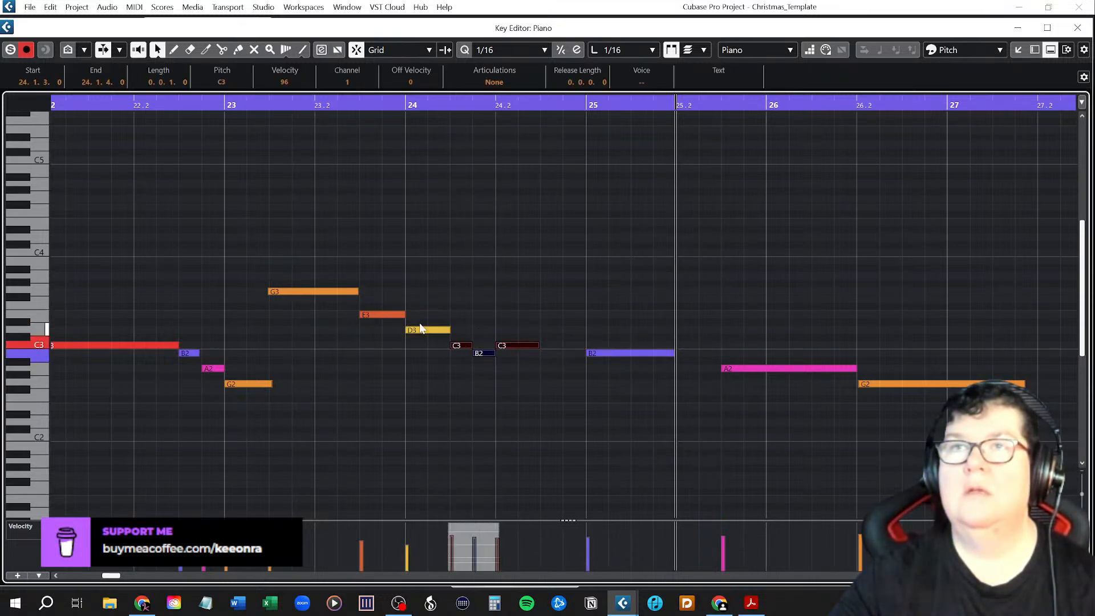
pyautogui.press('space')
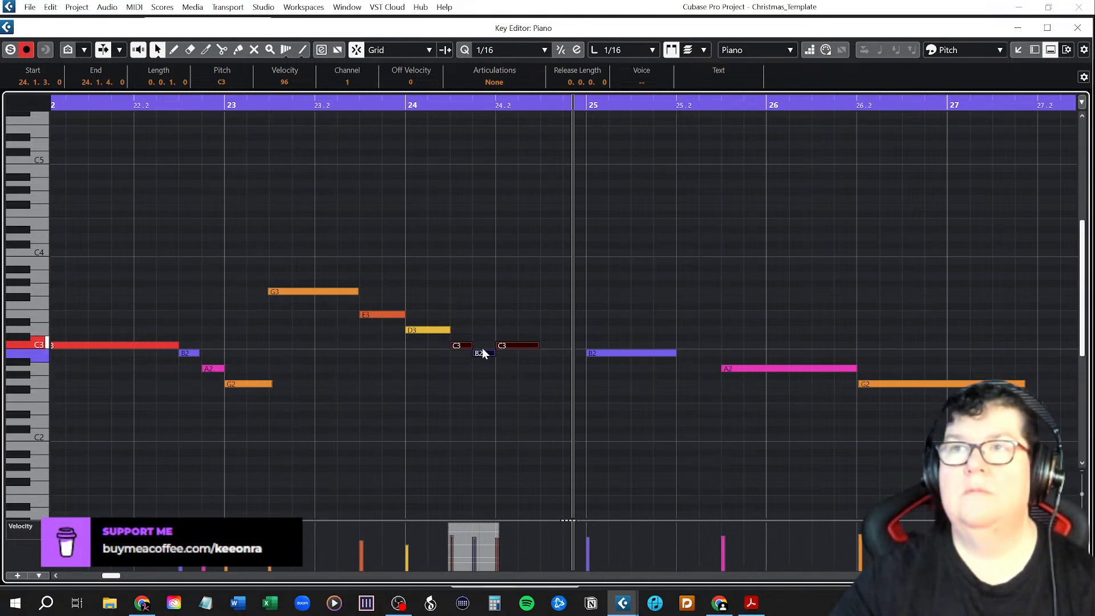
pyautogui.hotkey('ctrl', 'Right')
pyautogui.hotkey('ctrl', 'Right')
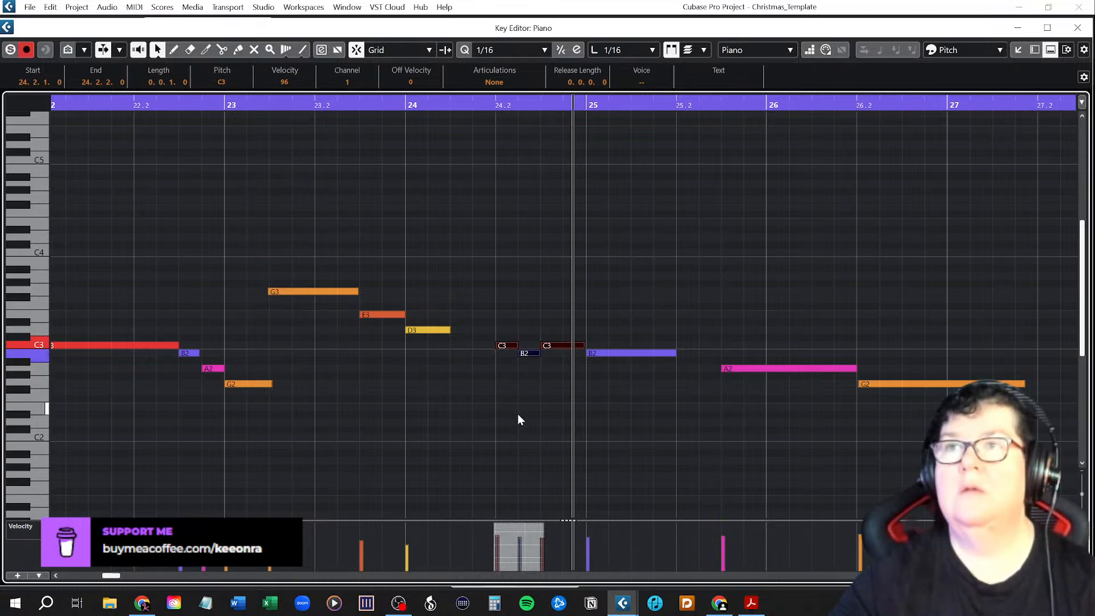
pyautogui.moveTo(449, 330); pyautogui.dragTo(496, 331)
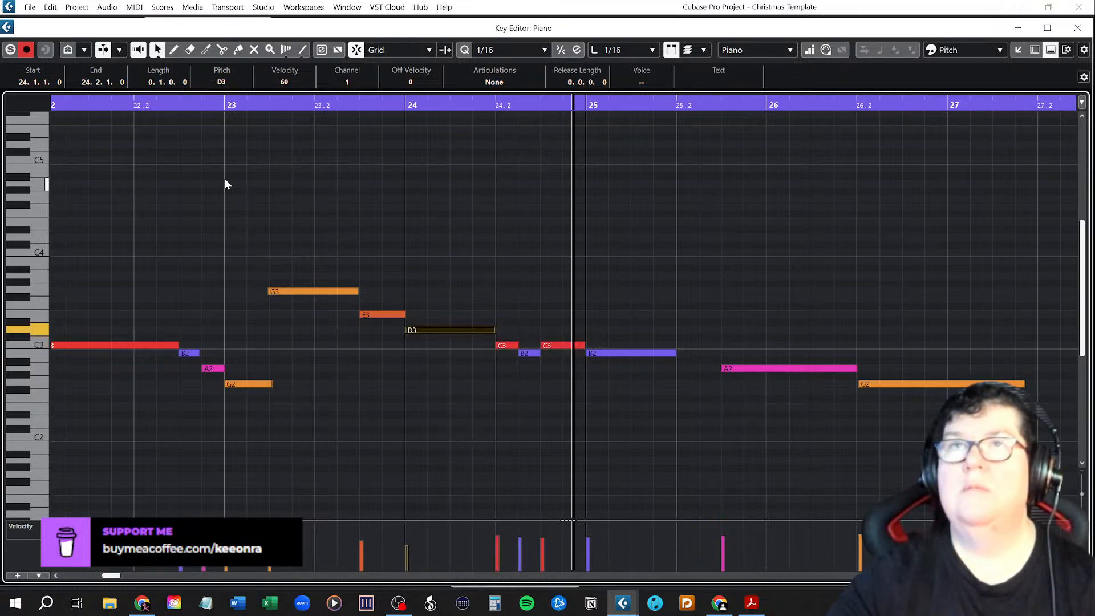
# Play back from 22.2, move the C3, B2, C3, B2 group to 24.2.3 and lengthen the D3 at bar 24 to 0.1.2.0.
pyautogui.click(144, 101)
pyautogui.press('space')
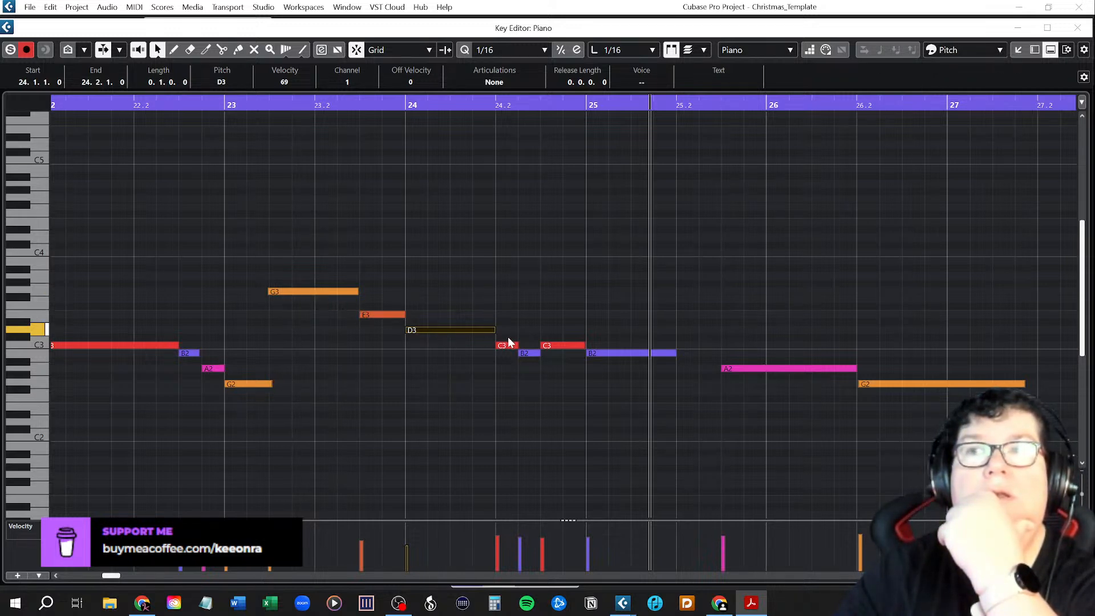
pyautogui.moveTo(512, 323); pyautogui.dragTo(673, 399)
pyautogui.moveTo(512, 344); pyautogui.dragTo(538, 330)
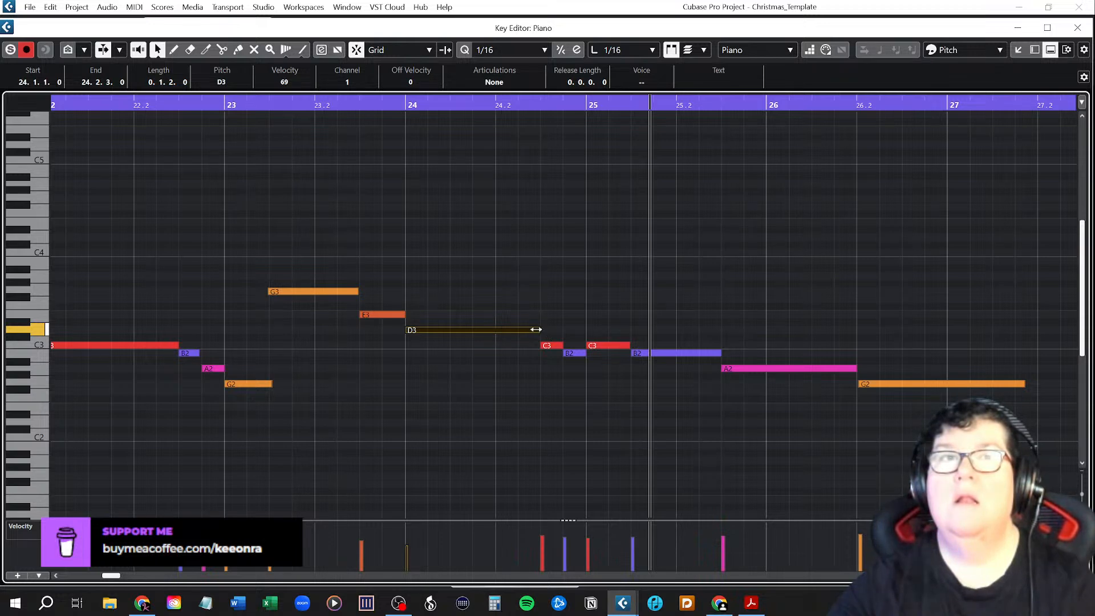
pyautogui.moveTo(536, 329); pyautogui.dragTo(546, 331)
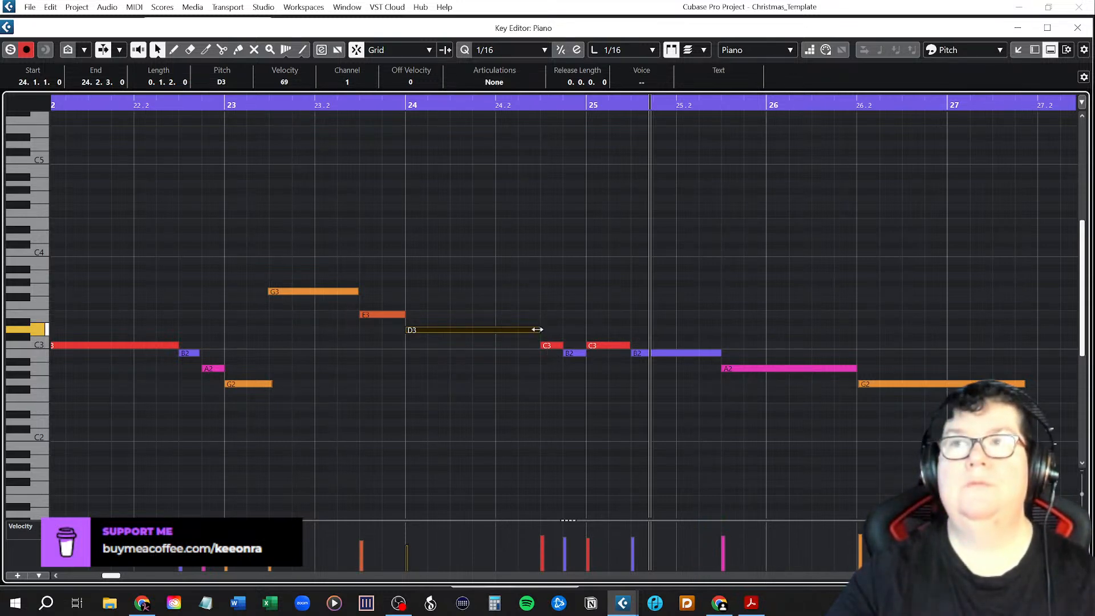
# Shorten the D3 at bar 24 to 0.0.3.0 and start the C3, B2, C3, B2 group directly after it at 24.1.4.
pyautogui.moveTo(538, 330); pyautogui.dragTo(471, 333)
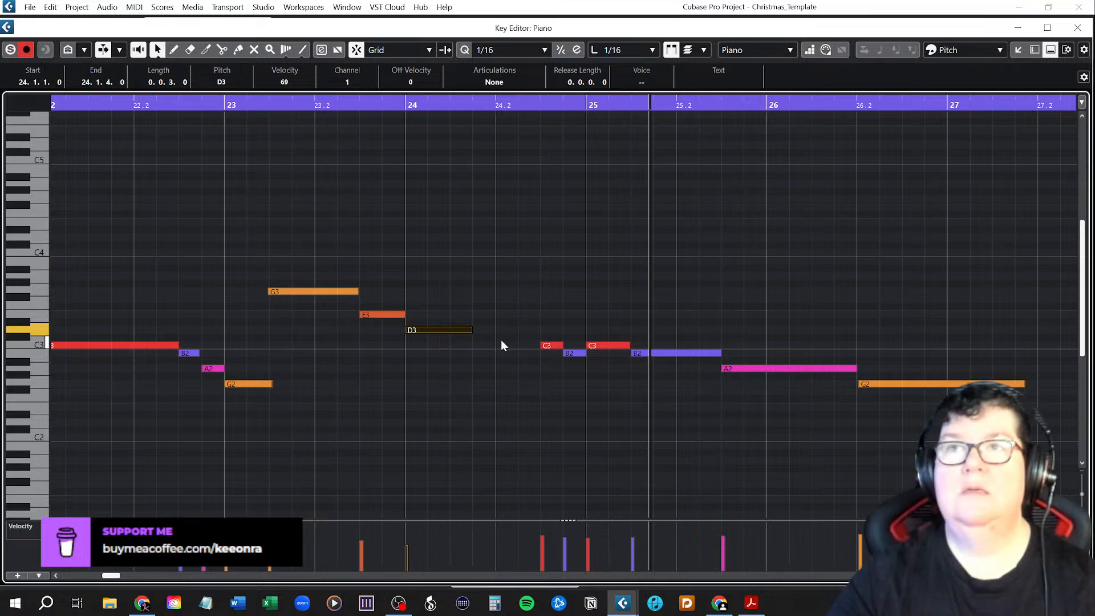
pyautogui.moveTo(533, 338); pyautogui.dragTo(650, 375)
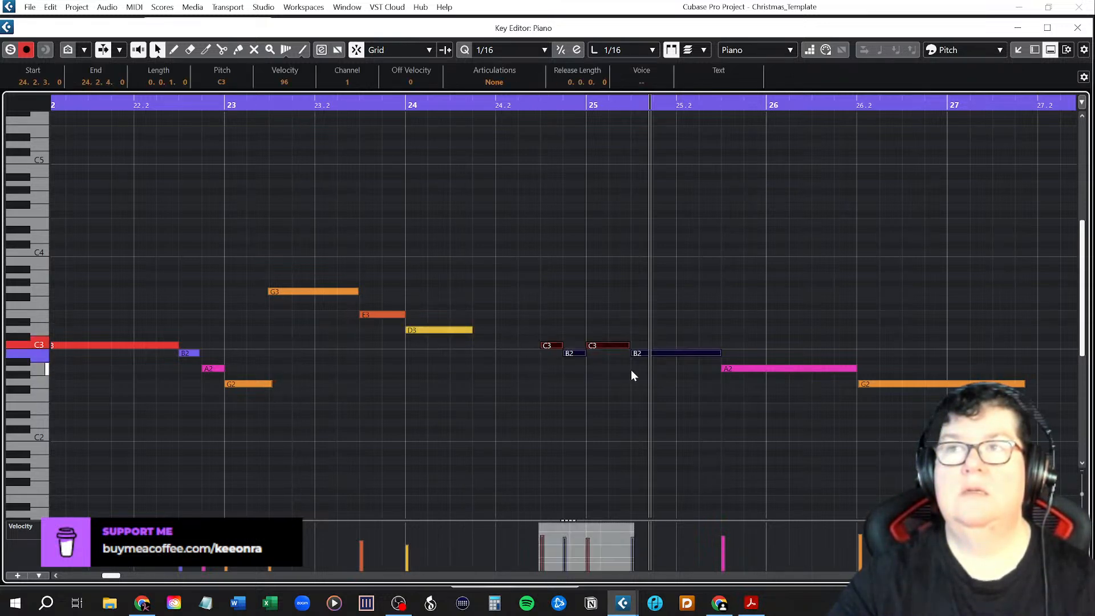
pyautogui.moveTo(556, 347); pyautogui.dragTo(492, 351)
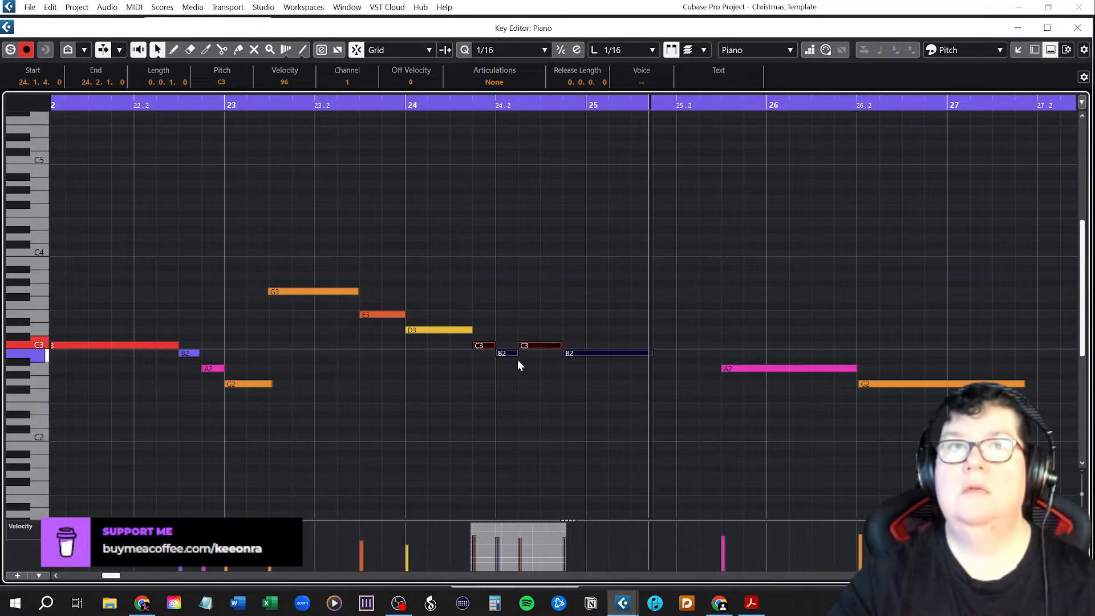
# Extend the B2 at 24.2 to 24.2.3, place the second C3 from there to bar 25 and the last B2 from 25 to 25.2, and play back from 22.2.
pyautogui.moveTo(529, 345); pyautogui.dragTo(550, 347)
pyautogui.hotkey('ctrl', 'z')
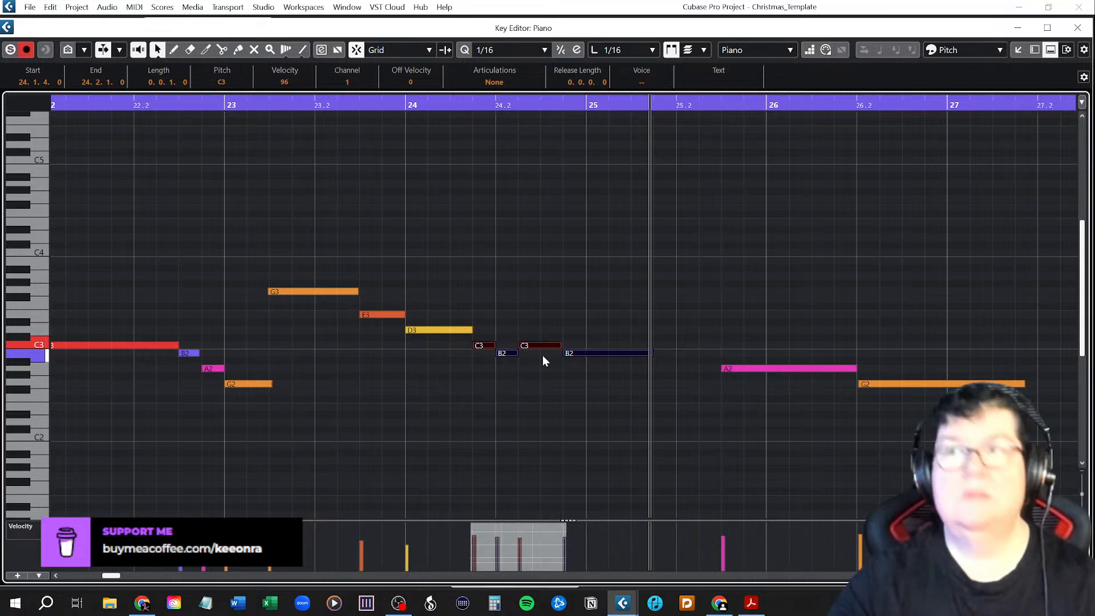
pyautogui.click(535, 367)
pyautogui.moveTo(605, 384); pyautogui.dragTo(534, 355)
pyautogui.click(511, 300)
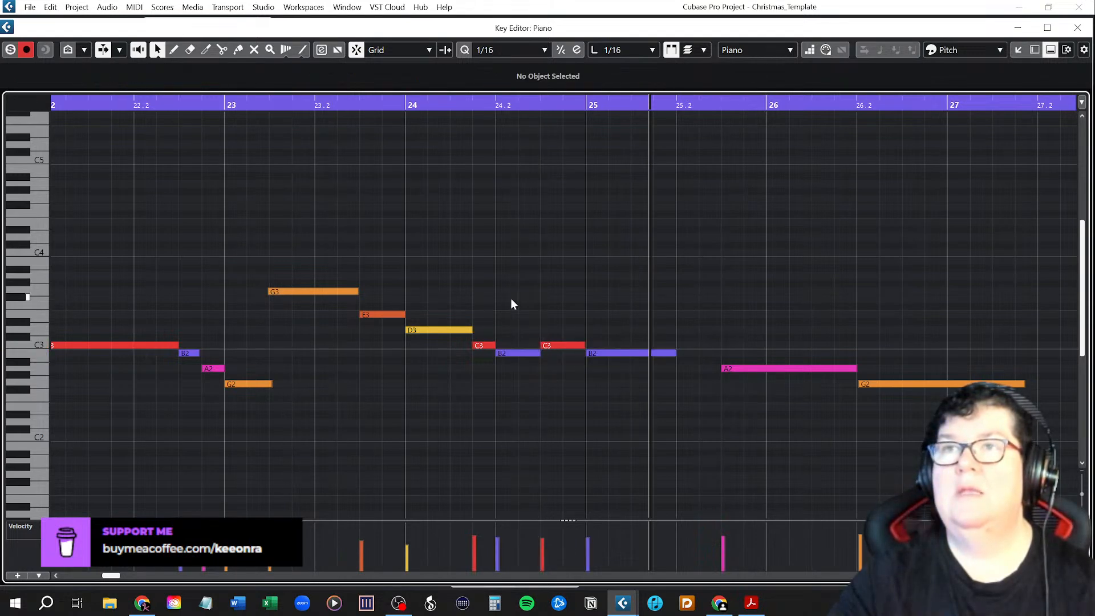
pyautogui.click(135, 105)
pyautogui.press('space')
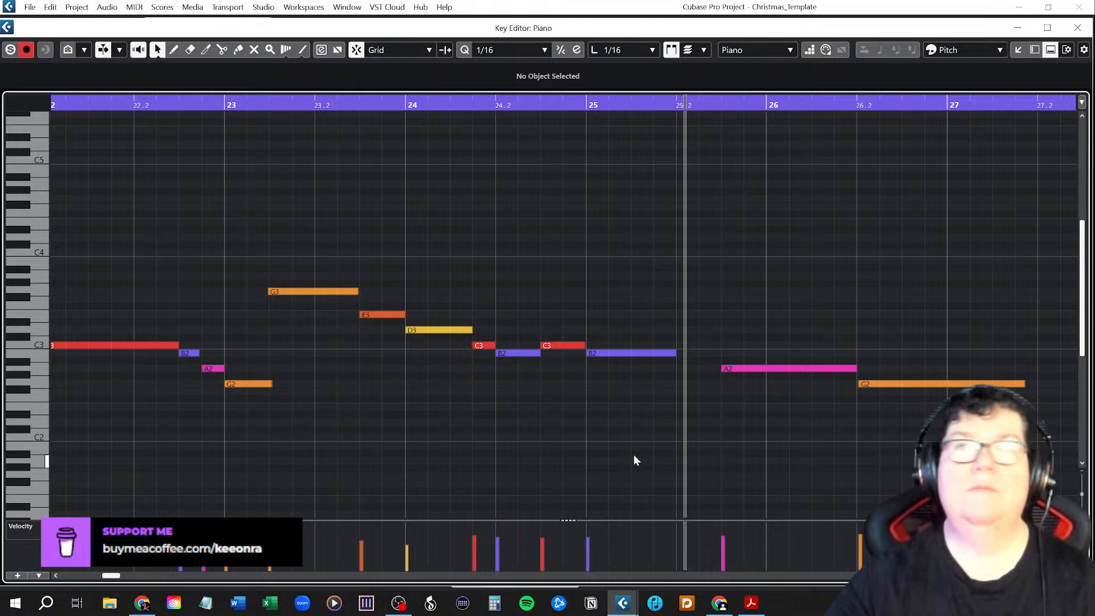
# Move the long A2 to start at 25.2 and the final G2 to start at bar 26.
pyautogui.moveTo(770, 368); pyautogui.dragTo(731, 370)
pyautogui.moveTo(812, 368); pyautogui.dragTo(770, 370)
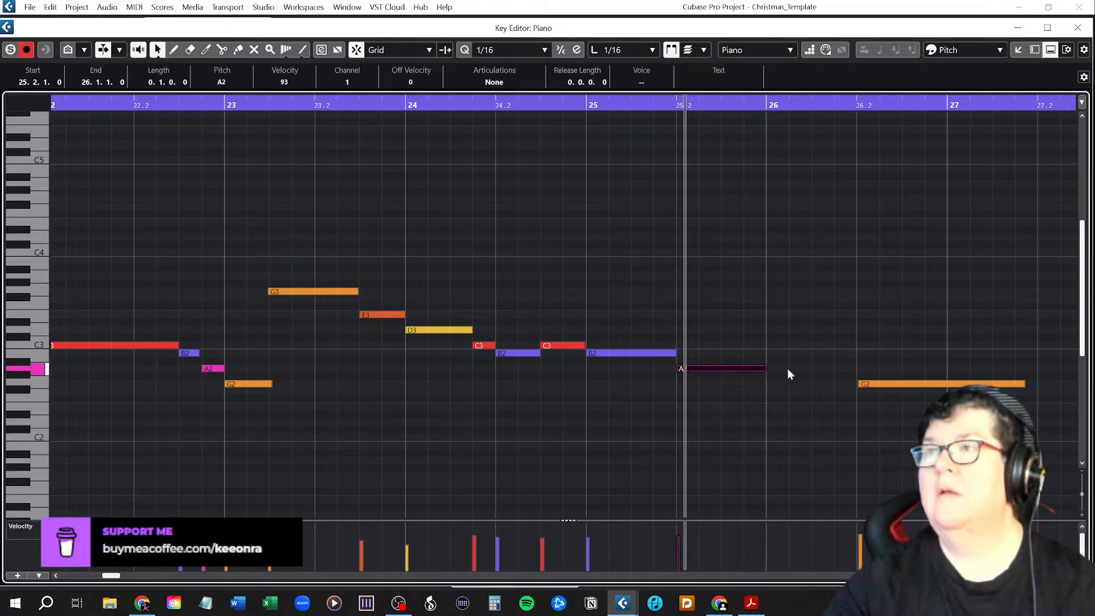
pyautogui.moveTo(870, 384); pyautogui.dragTo(788, 389)
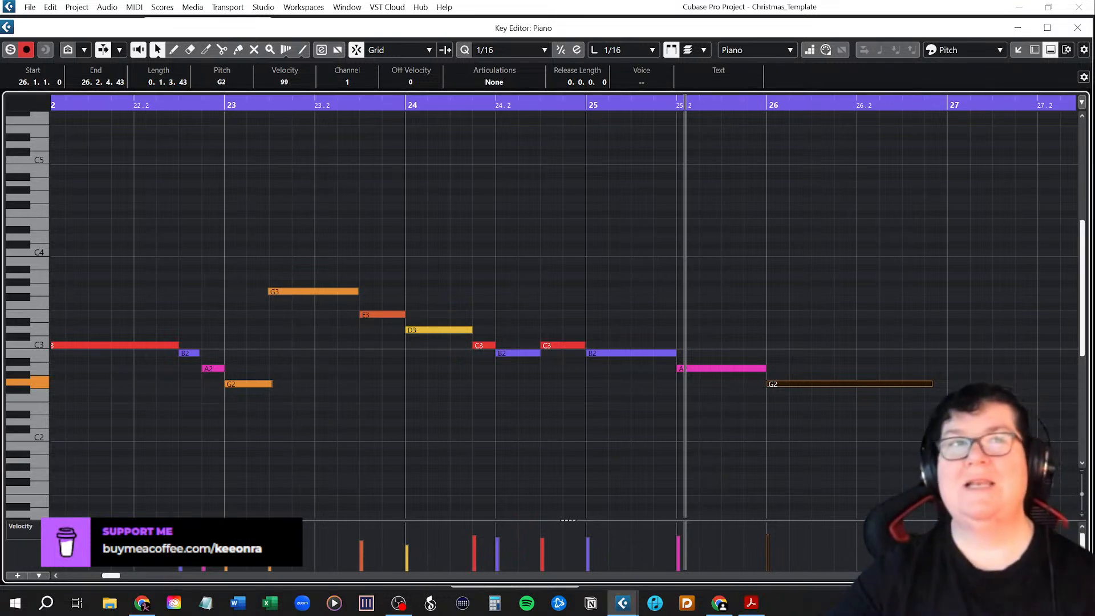
# Play back the whole chorus melody from bar 7 to check the note timing.
pyautogui.scroll(-3, 303, 373)
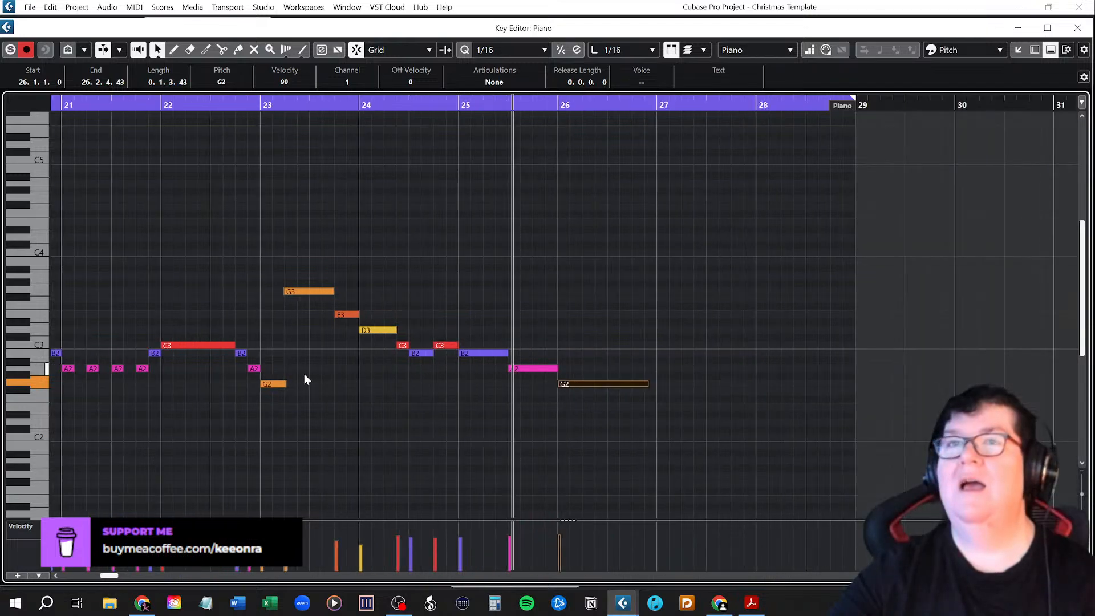
pyautogui.hscroll(-5, 306, 375)
pyautogui.press('g')
pyautogui.press('g')
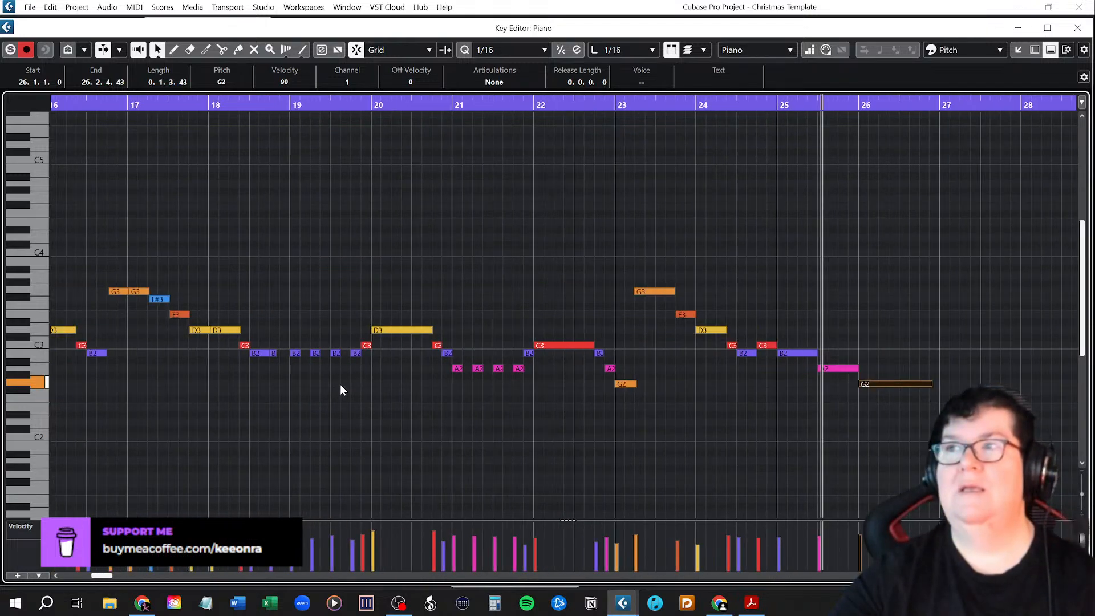
pyautogui.press('g')
pyautogui.press('g')
pyautogui.press('g')
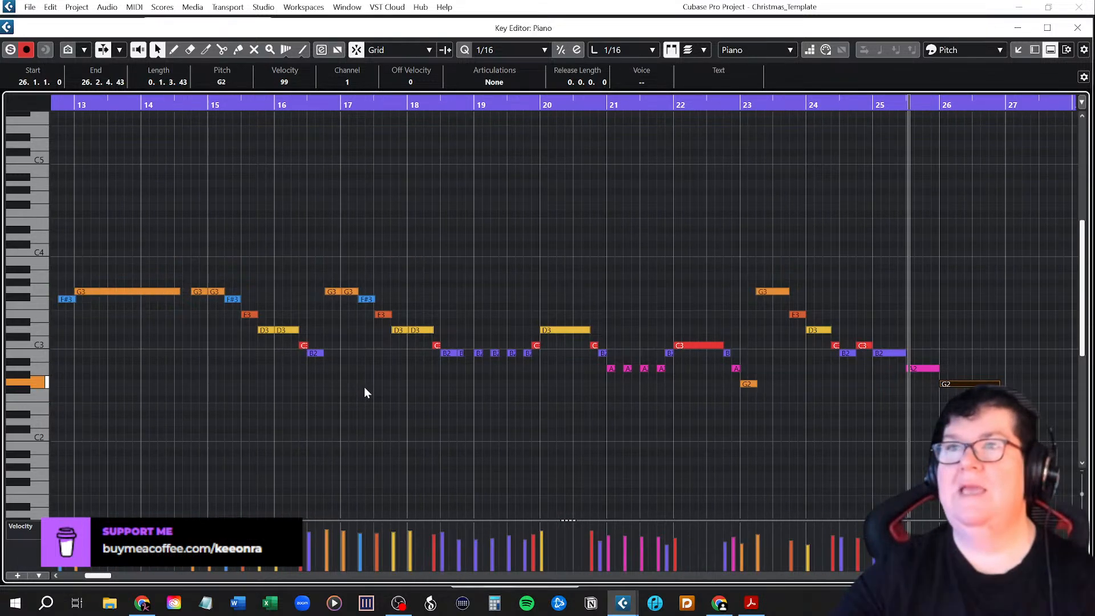
pyautogui.hscroll(-3, 361, 388)
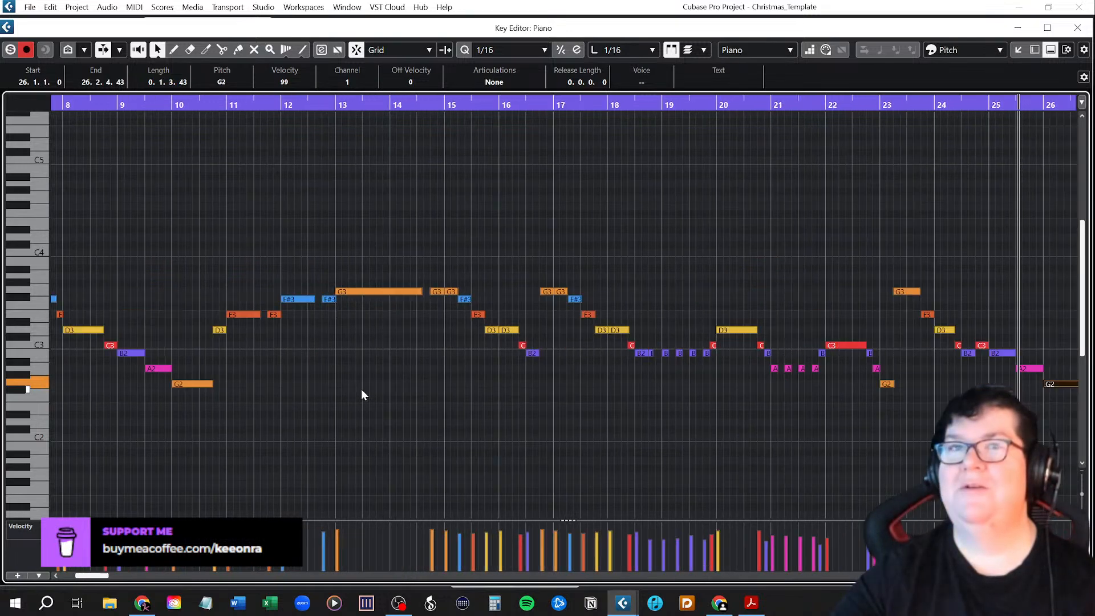
pyautogui.scroll(-1, 377, 392)
pyautogui.click(162, 105)
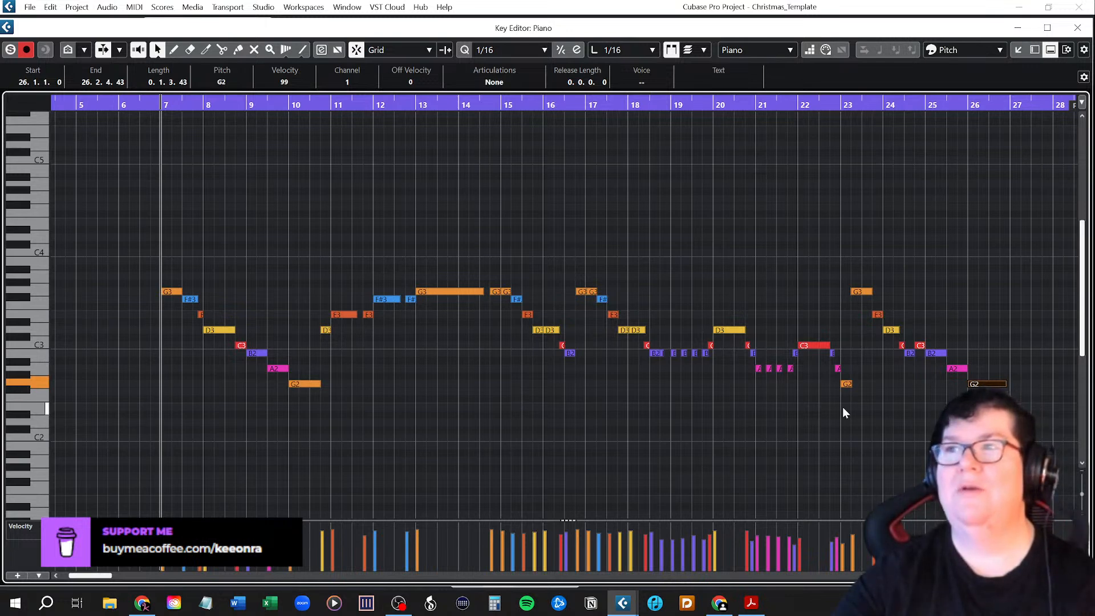
pyautogui.click(775, 434)
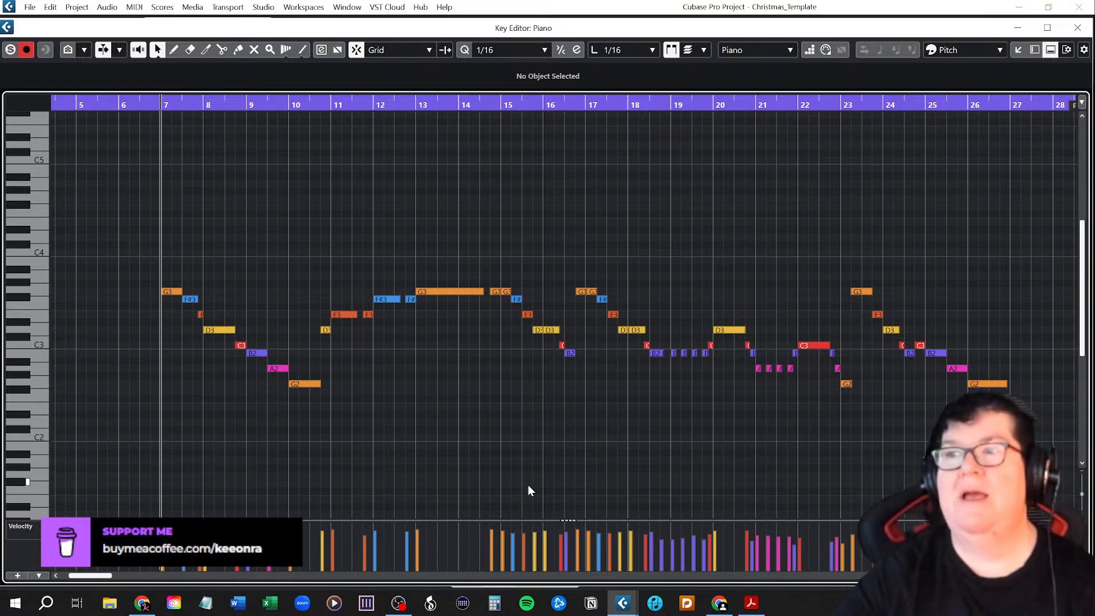
pyautogui.press('space')
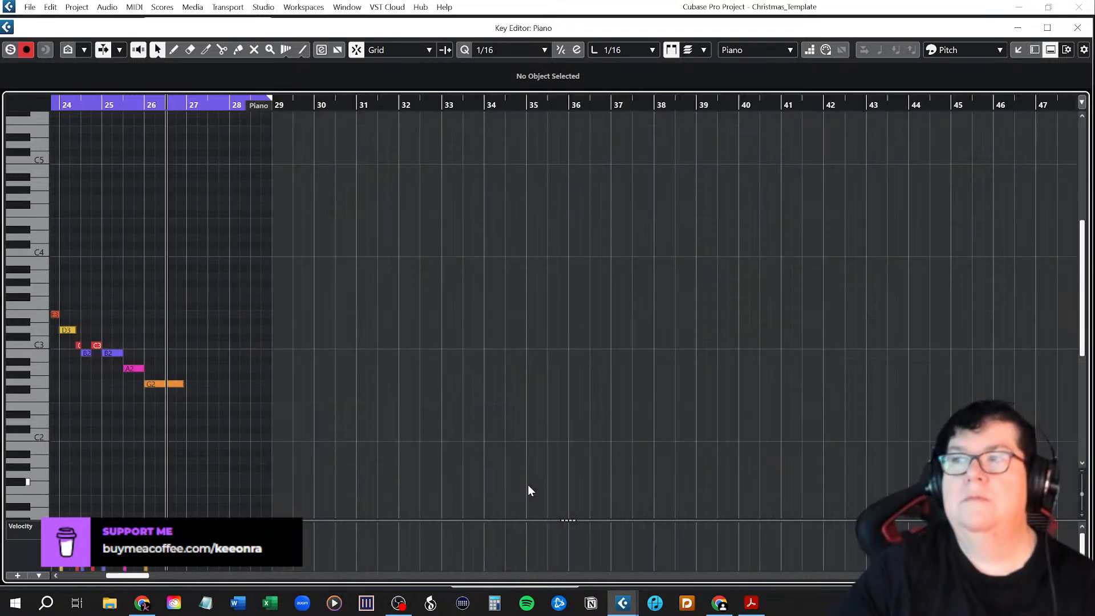
pyautogui.press('space')
# Close the Key Editor and deselect the Piano part in the project.
pyautogui.moveTo(132, 576); pyautogui.dragTo(95, 577)
pyautogui.click(1078, 28)
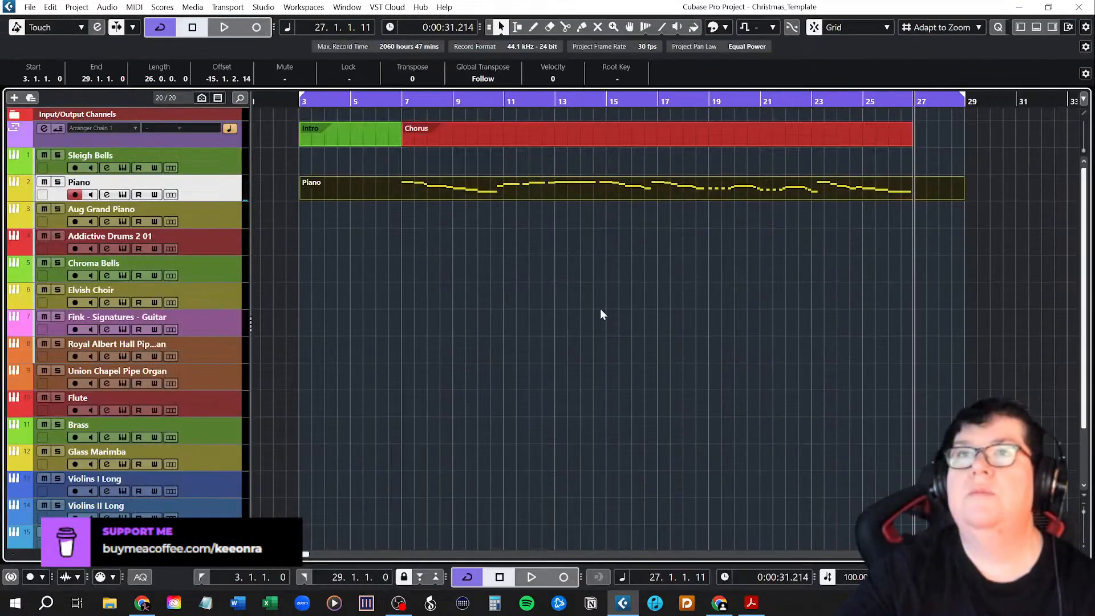
pyautogui.click(467, 289)
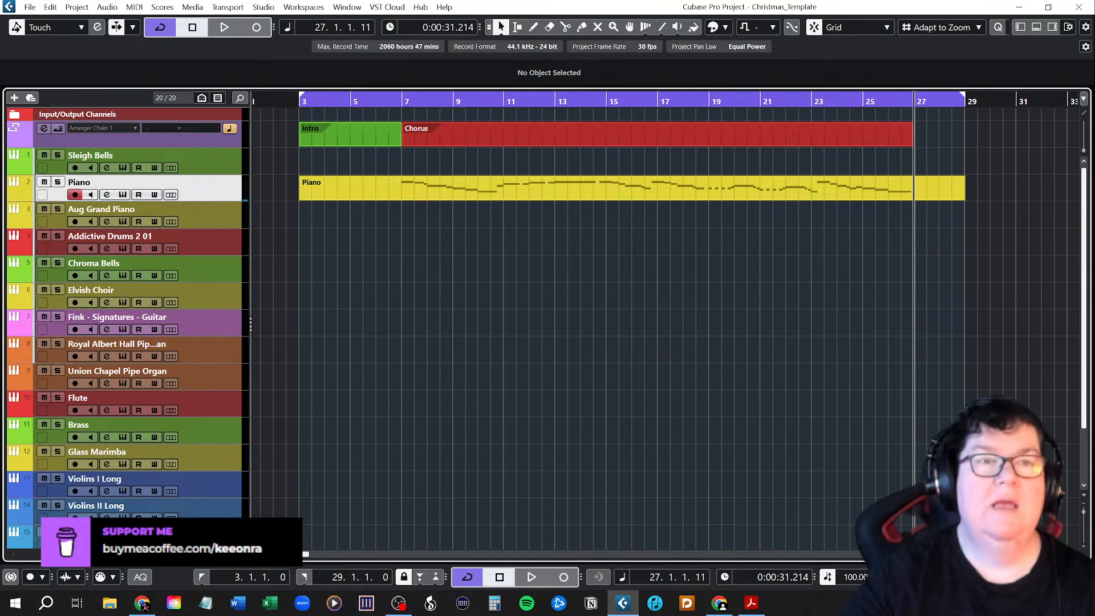
pyautogui.hotkey('alt', 'Tab')
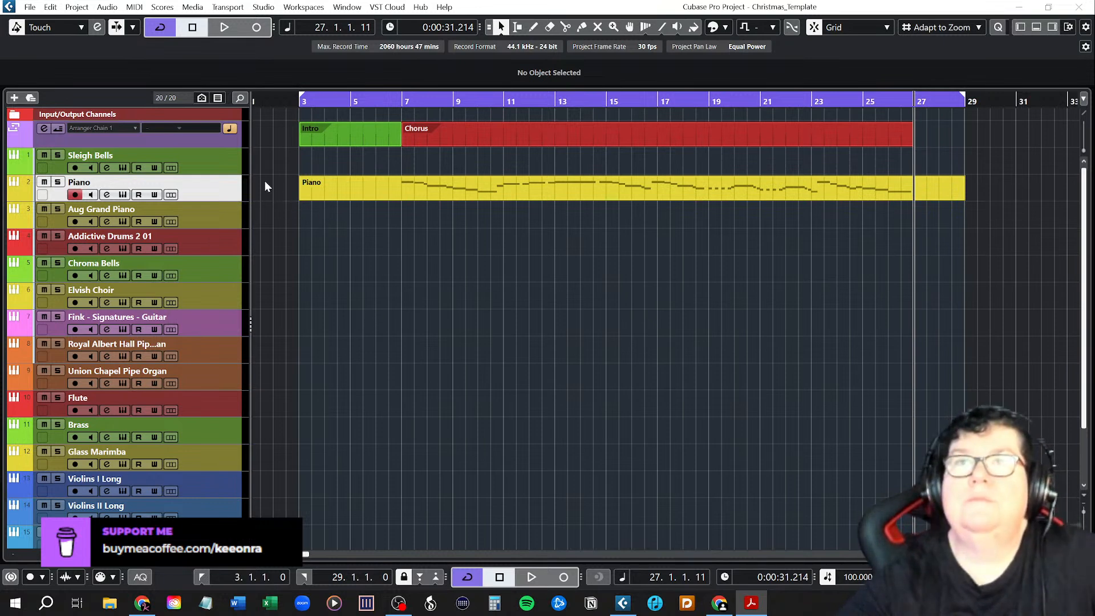
pyautogui.click(217, 140)
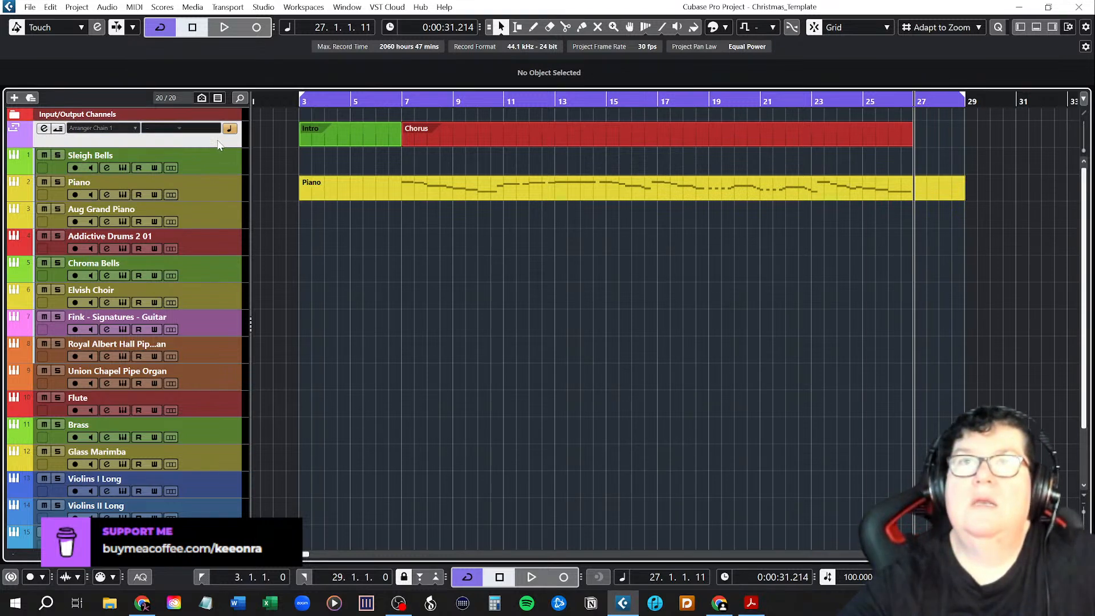
pyautogui.rightClick(219, 144)
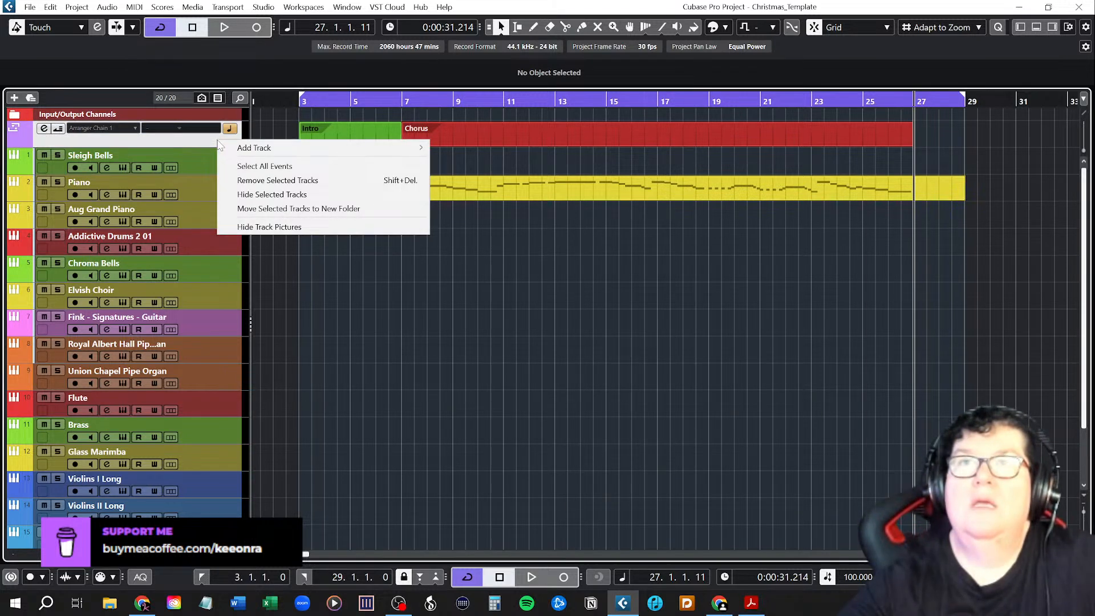
pyautogui.moveTo(239, 152)
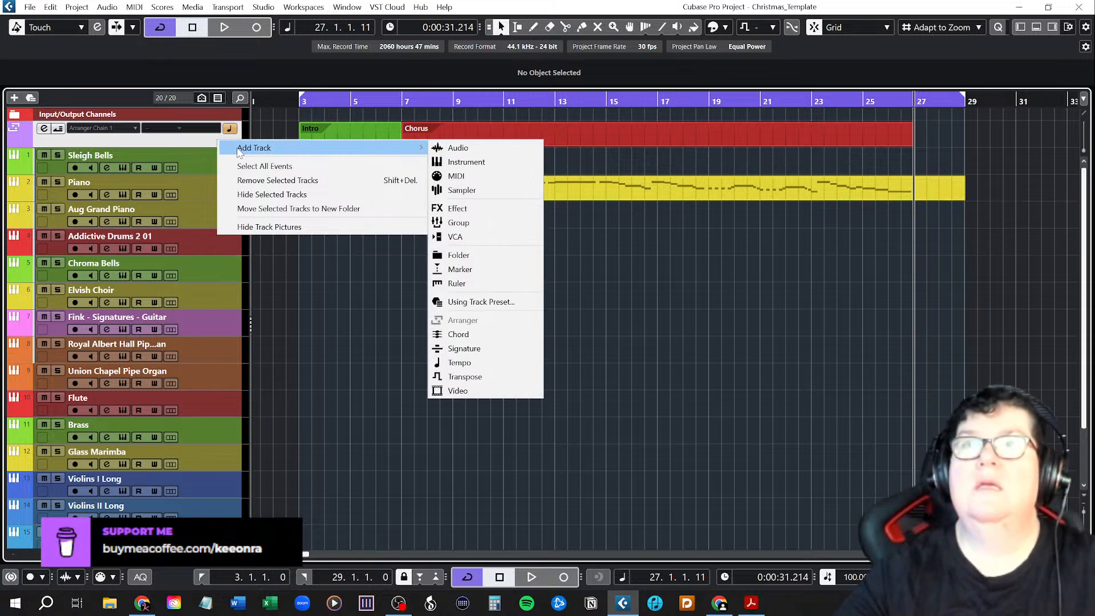
pyautogui.click(199, 154)
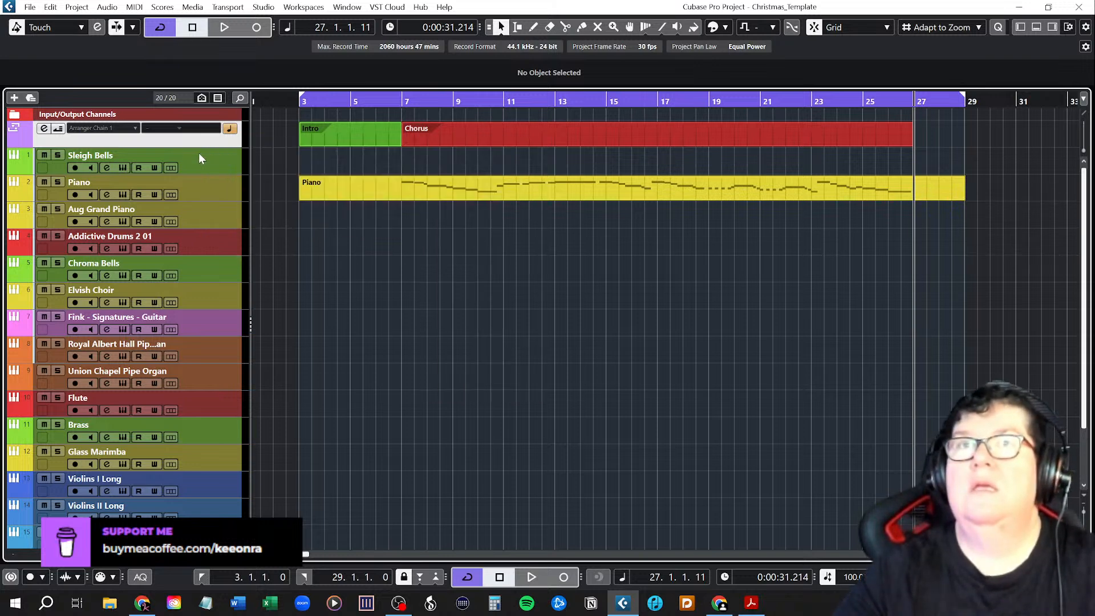
# Duplicate the Piano track and delete the melody part from the original Piano track.
pyautogui.click(199, 193)
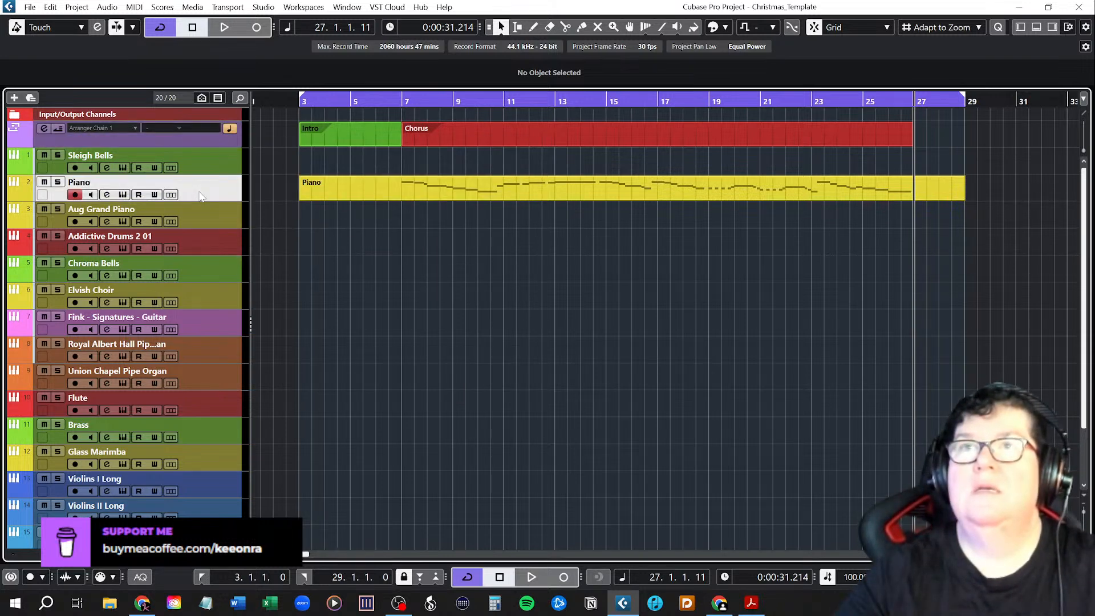
pyautogui.rightClick(200, 196)
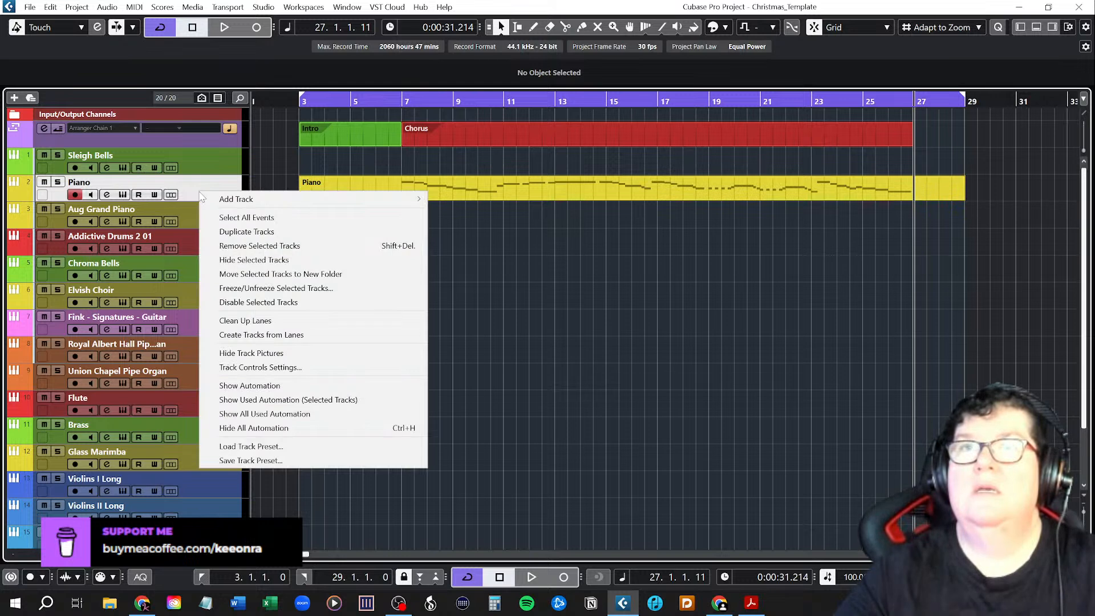
pyautogui.click(222, 233)
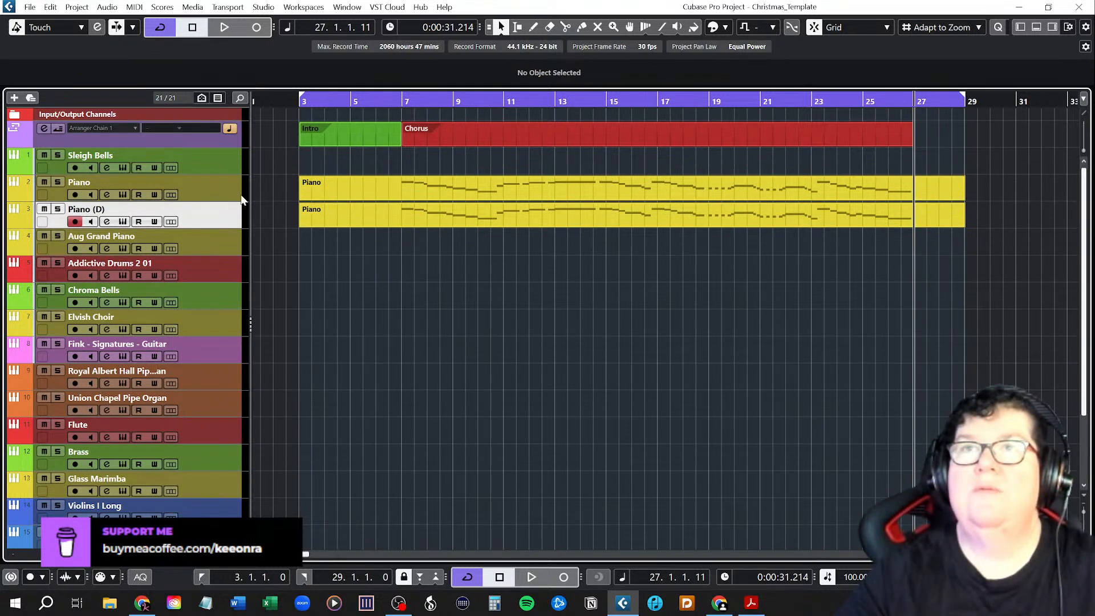
pyautogui.click(355, 196)
pyautogui.press('Delete')
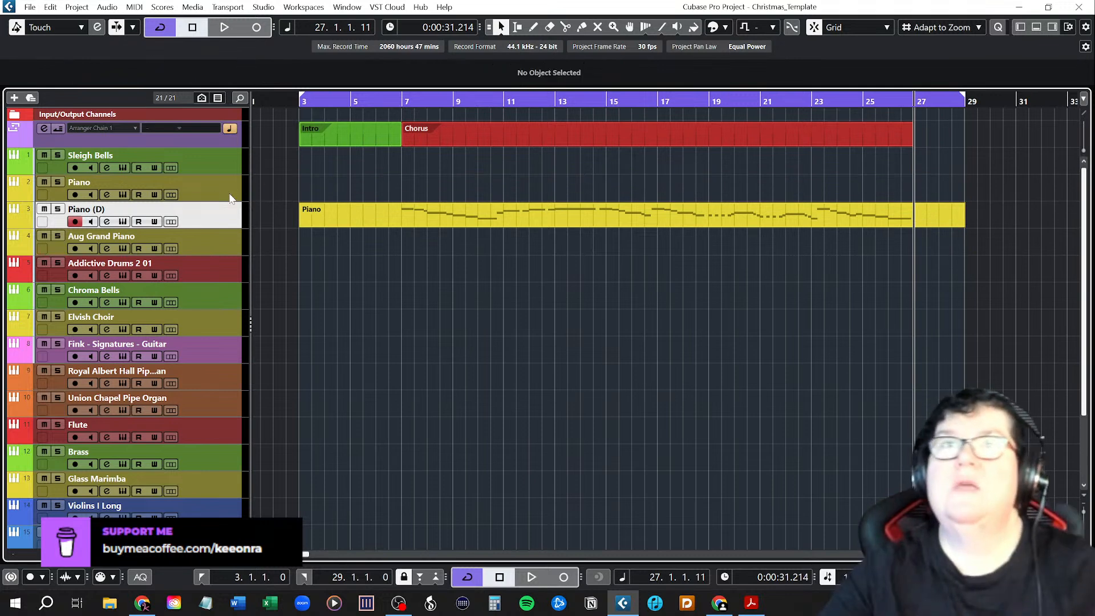
# Add a chord track and place it between the Sleigh Bells and Piano tracks, keeping its source at Use Monitored Tracks.
pyautogui.click(217, 198)
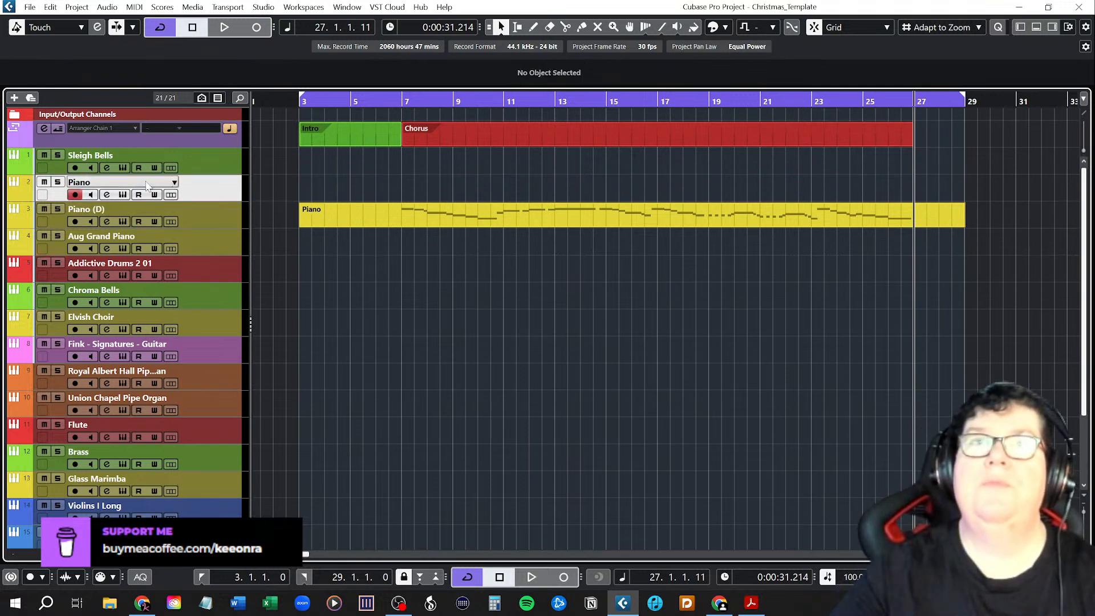
pyautogui.rightClick(204, 190)
pyautogui.moveTo(217, 193)
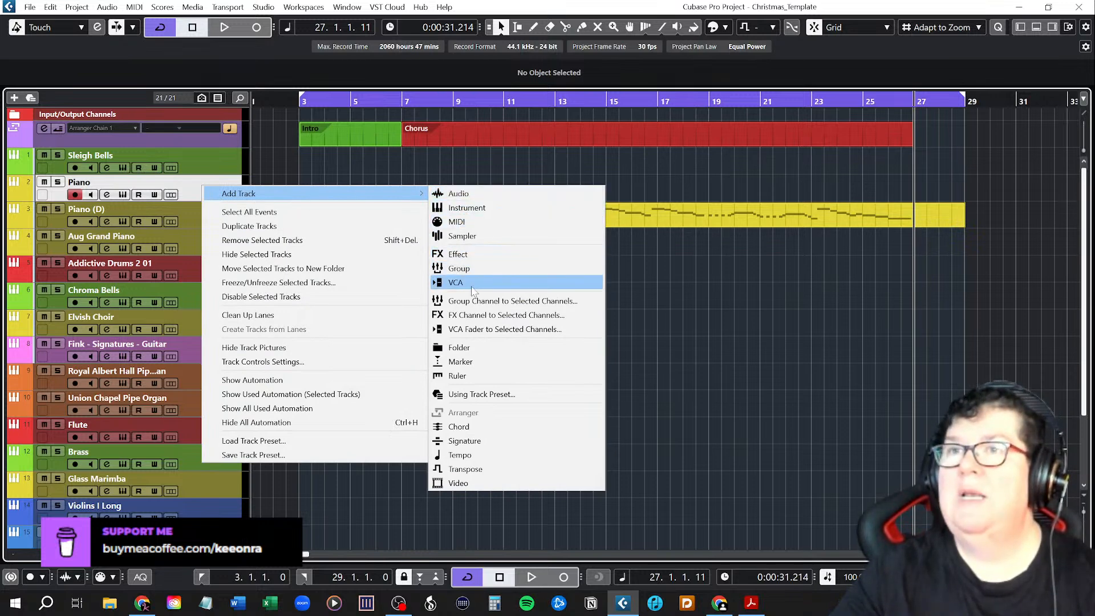
pyautogui.click(463, 429)
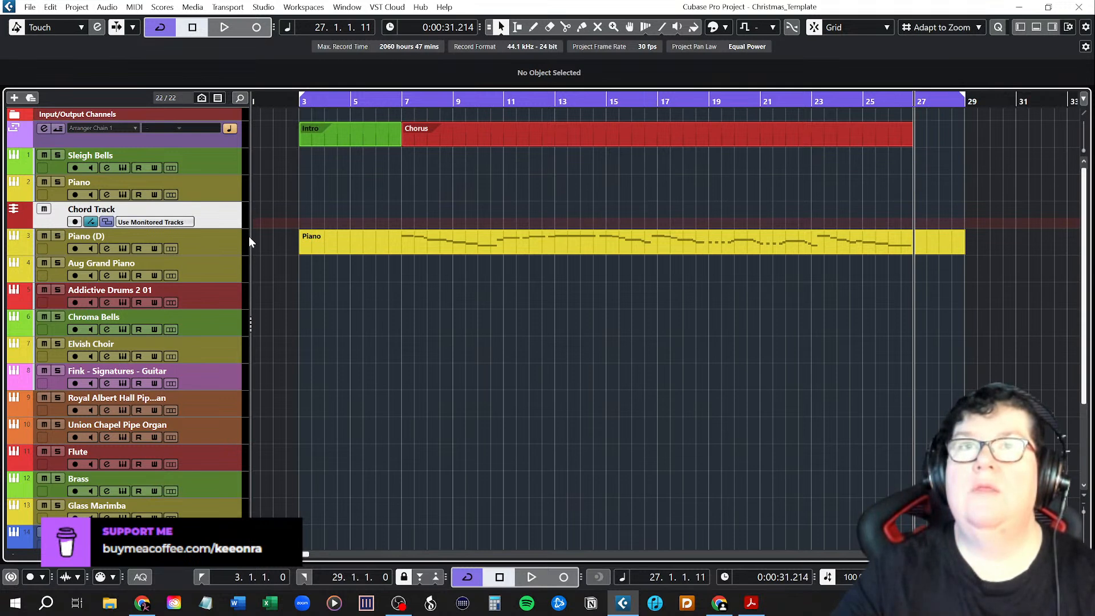
pyautogui.moveTo(226, 216); pyautogui.dragTo(227, 180)
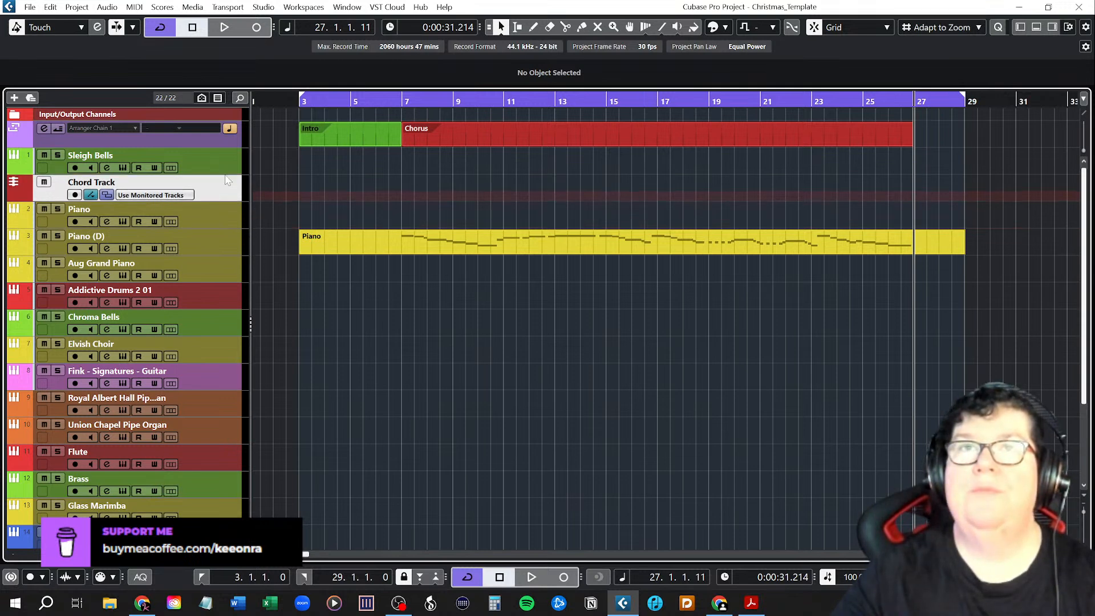
pyautogui.click(173, 198)
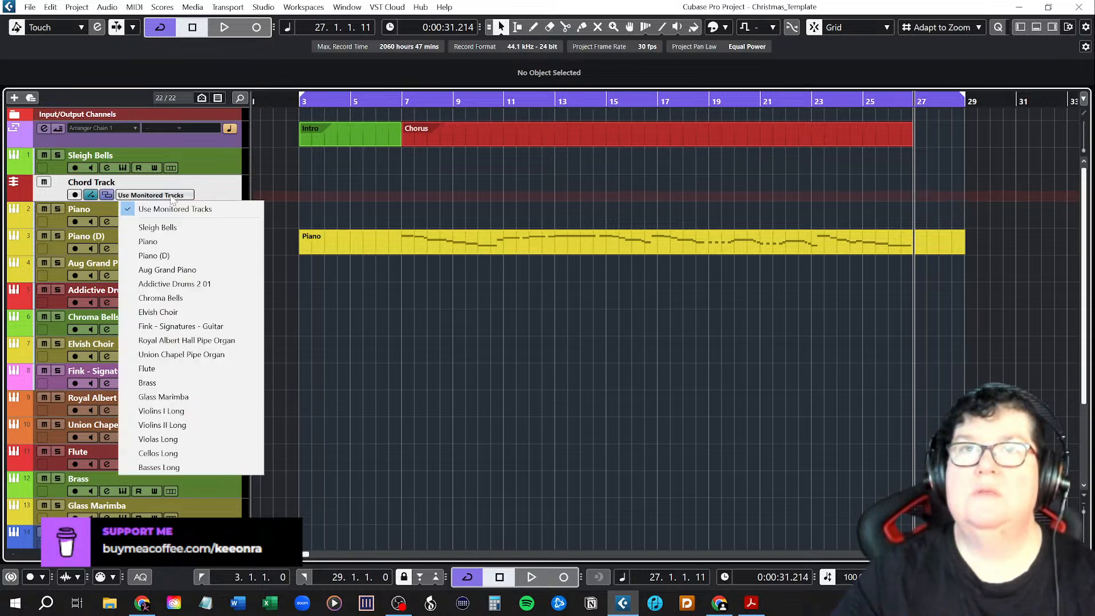
pyautogui.click(164, 196)
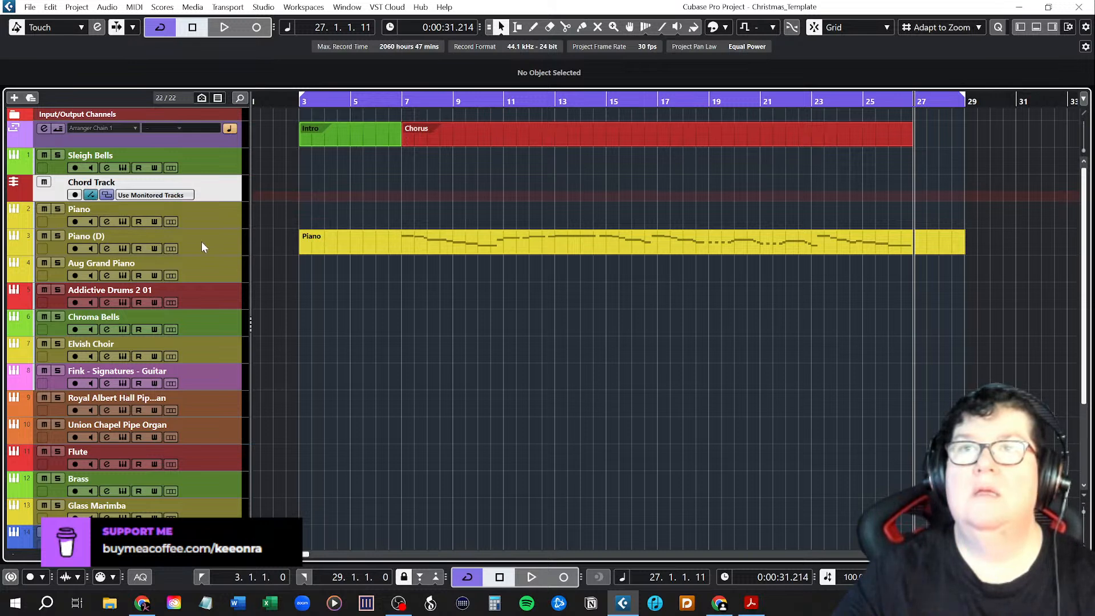
# Rename the duplicated piano track as Piano Melody.
pyautogui.doubleClick(109, 238)
pyautogui.click(110, 237)
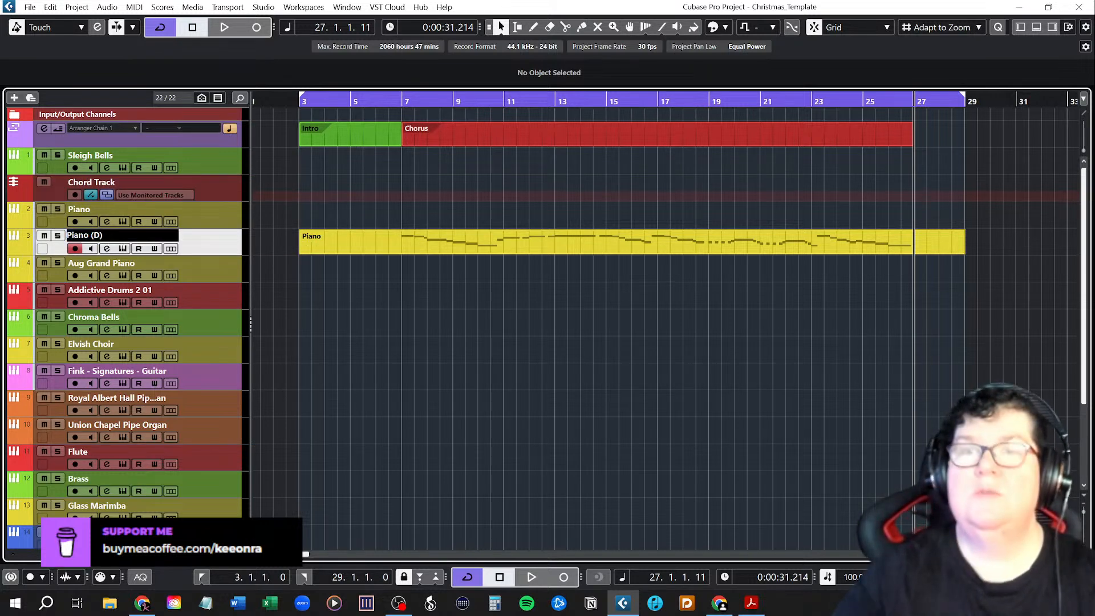
pyautogui.press('BackSpace')
pyautogui.press('BackSpace')
pyautogui.press('BackSpace')
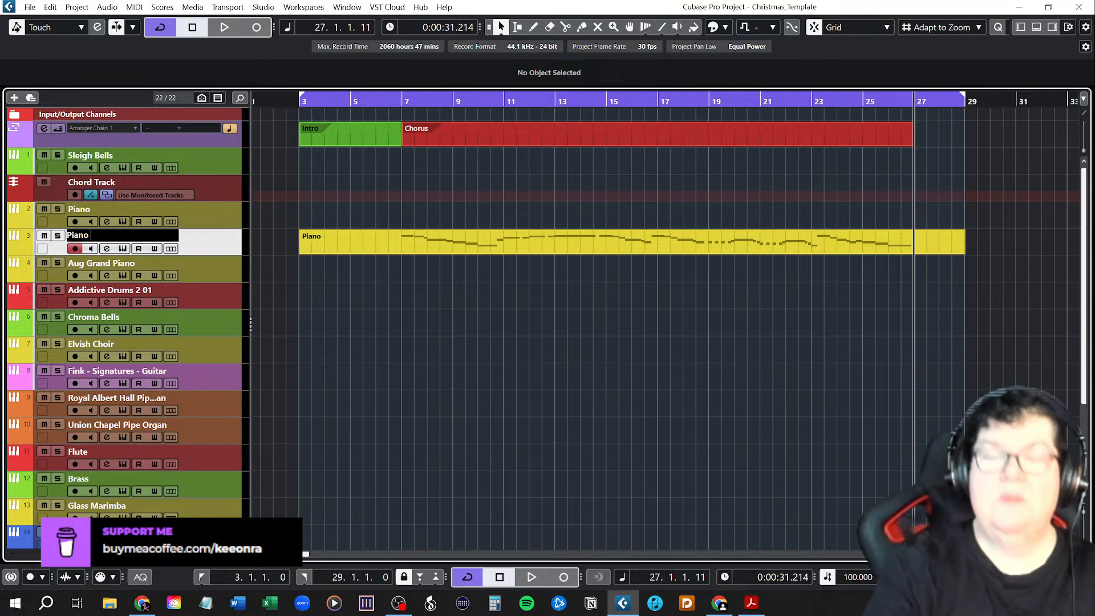
pyautogui.write('Melody')
pyautogui.press('Return')
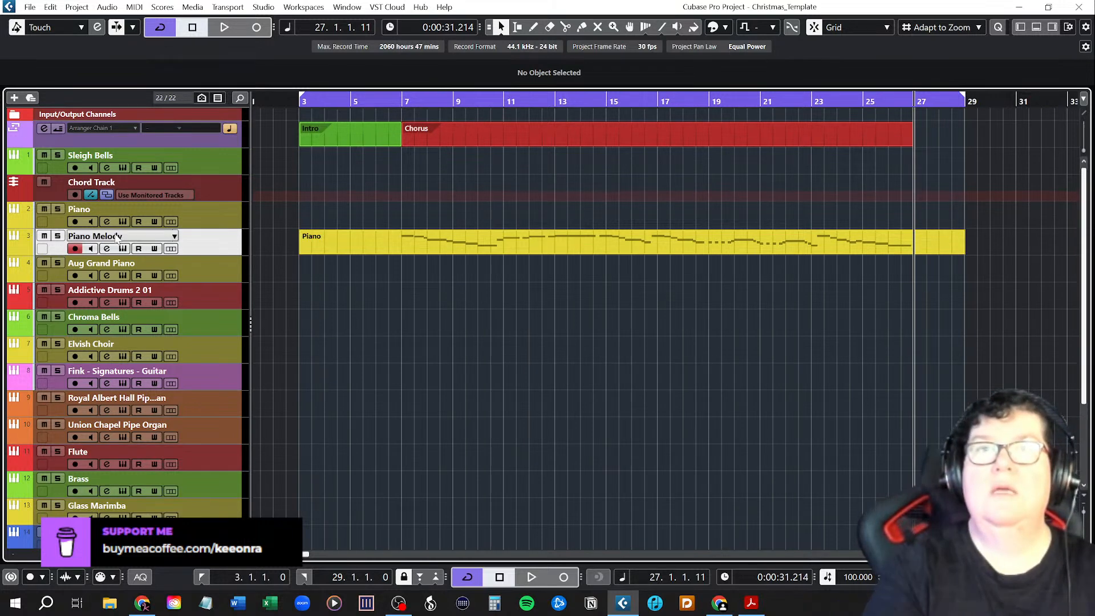
# Change the colour of the empty Piano track to green so it differs from the Piano Melody track.
pyautogui.click(193, 216)
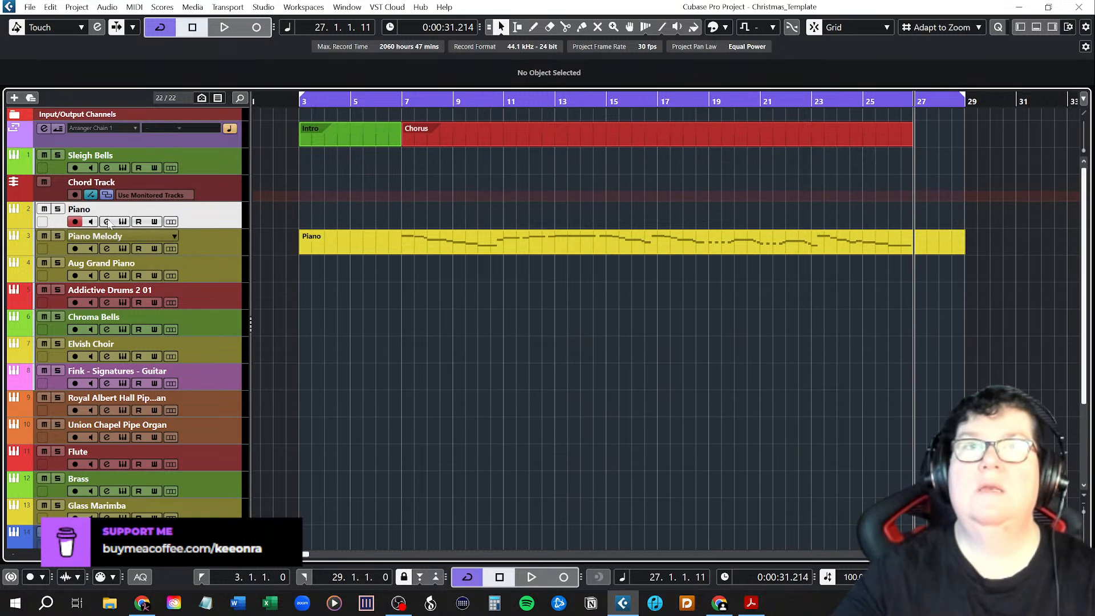
pyautogui.click(24, 221)
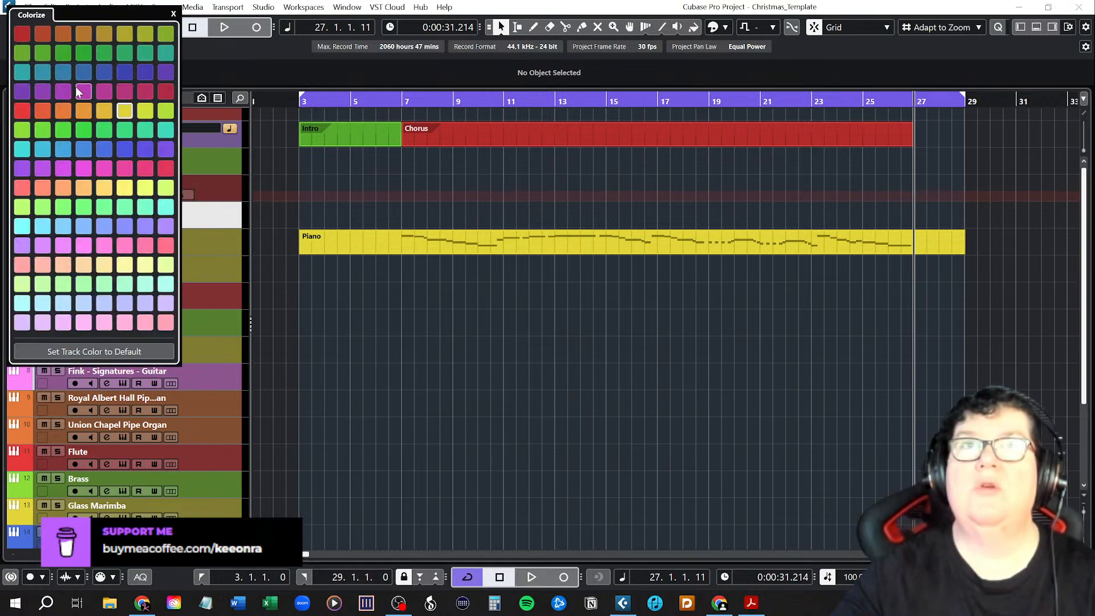
pyautogui.click(22, 129)
pyautogui.click(143, 242)
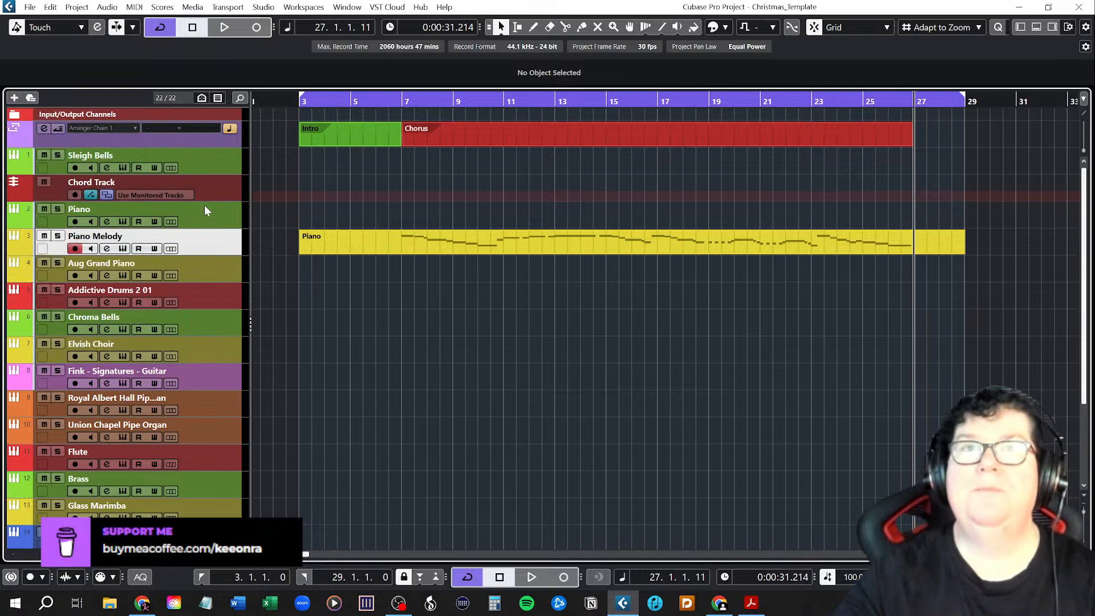
# Rename the green Piano track as Piano Chords and assign it as the chord track's monitoring source.
pyautogui.doubleClick(176, 207)
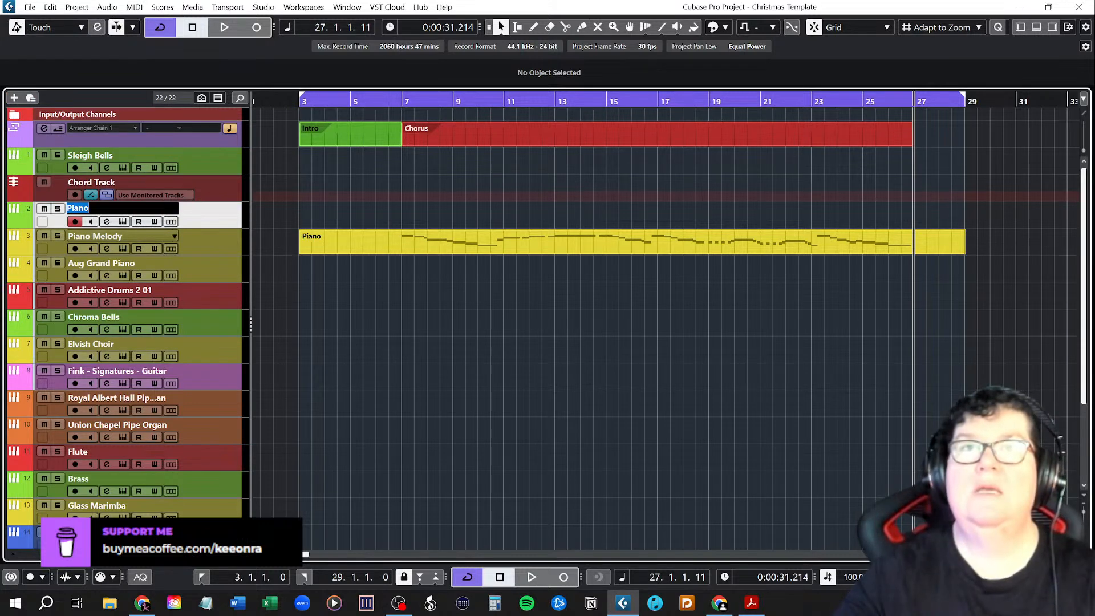
pyautogui.write('Chords')
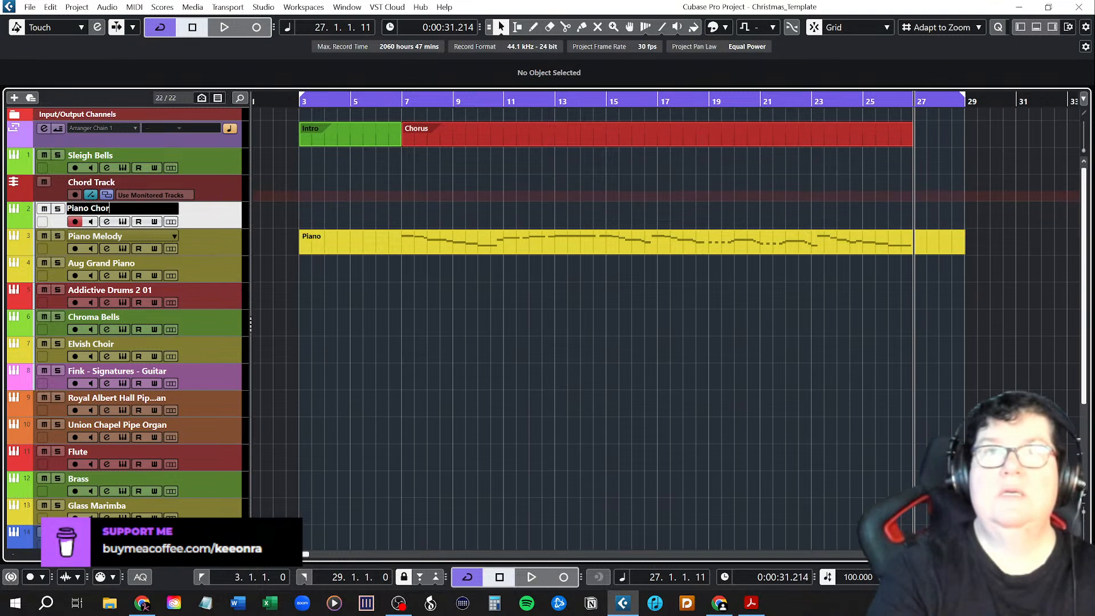
pyautogui.press('Return')
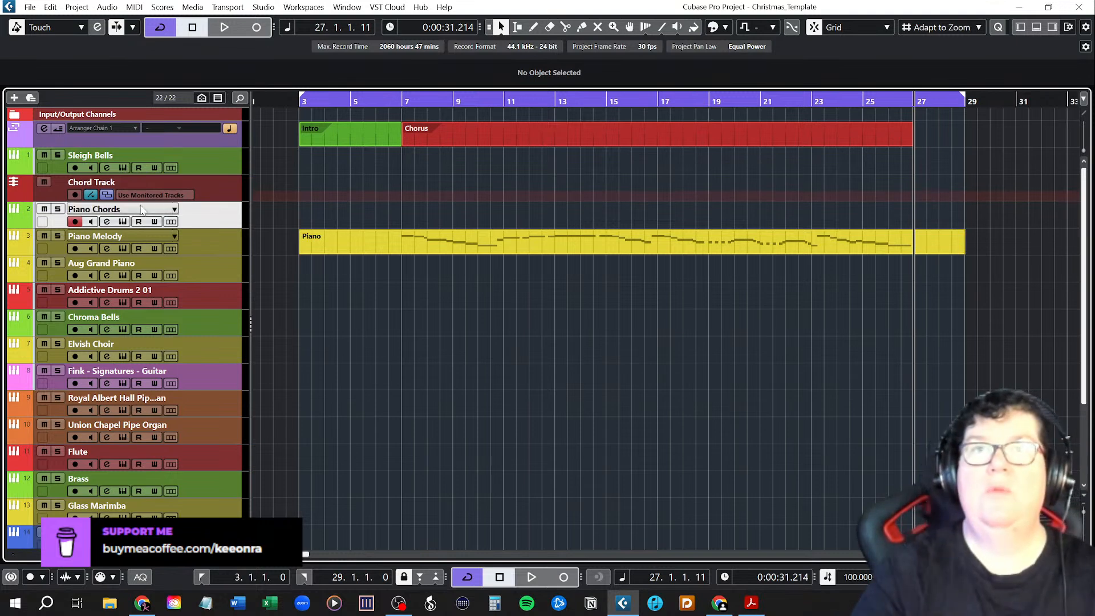
pyautogui.click(187, 196)
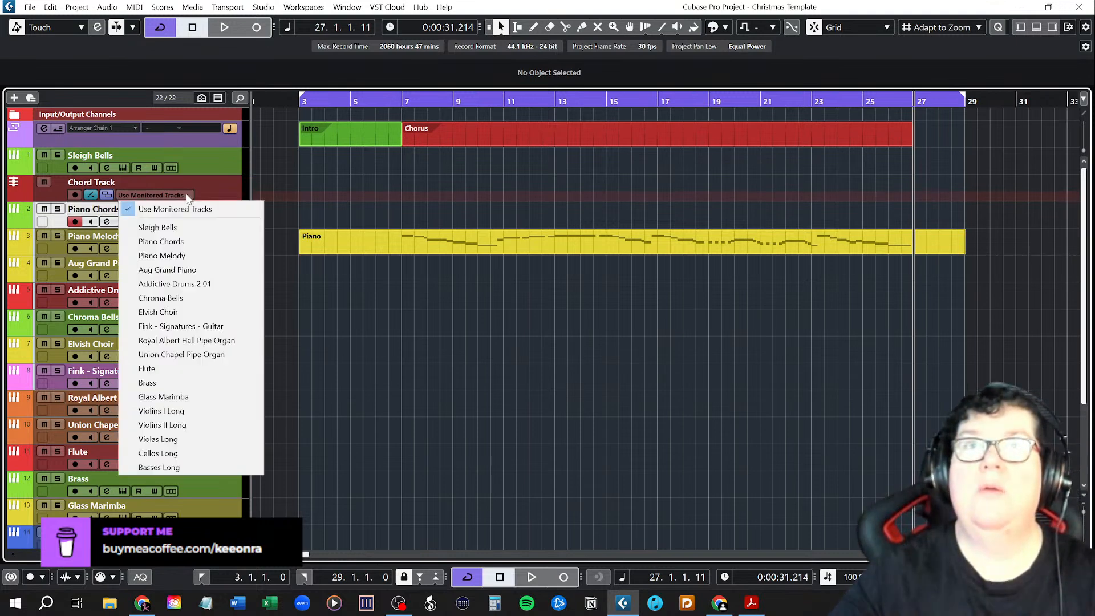
pyautogui.click(171, 241)
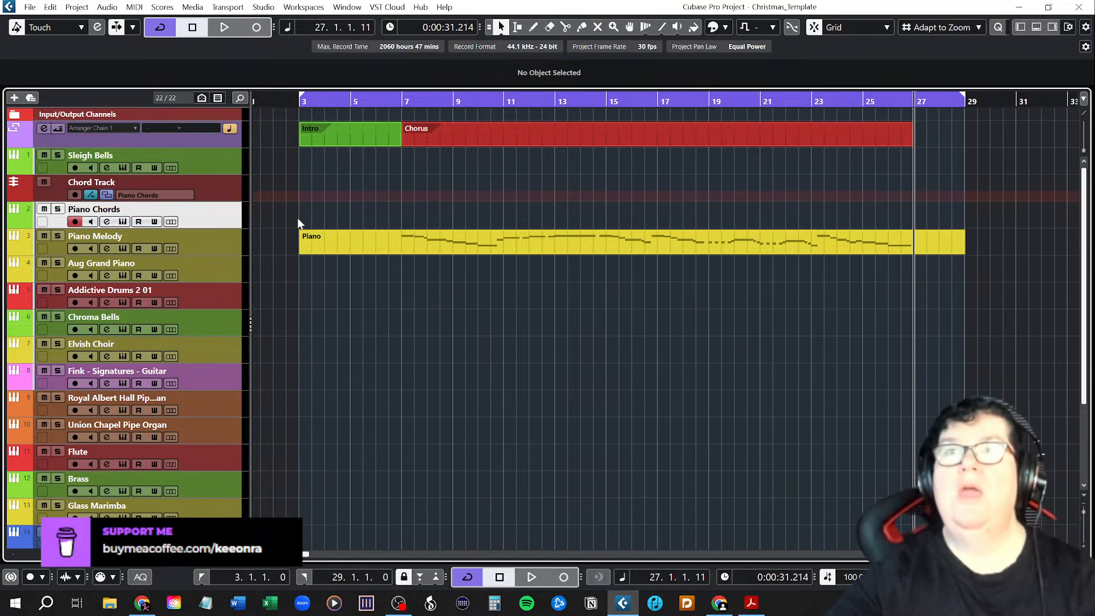
pyautogui.rightClick(323, 187)
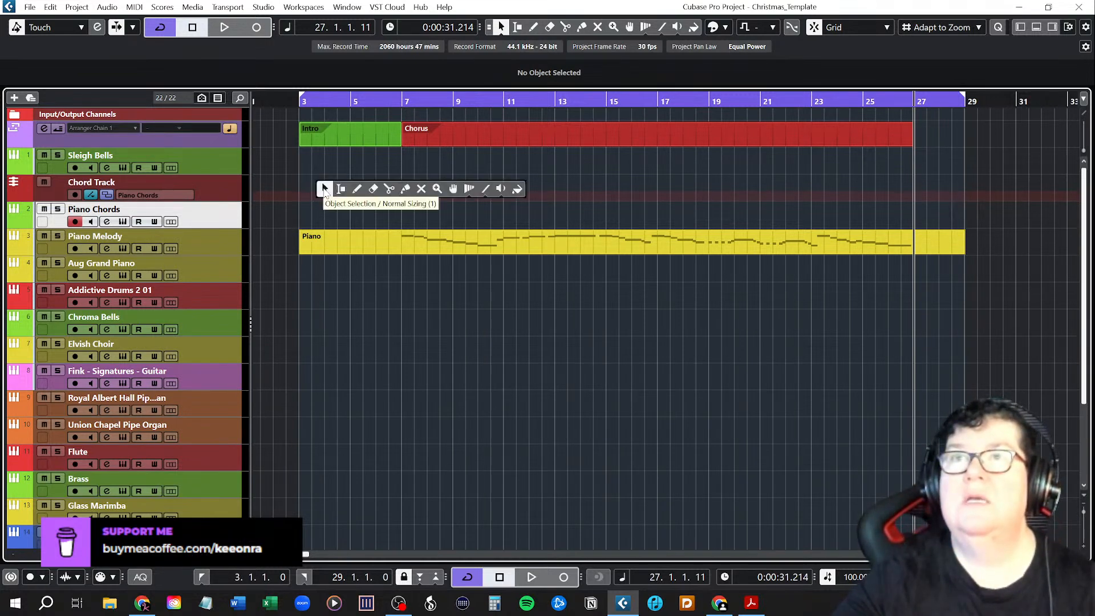
pyautogui.click(361, 188)
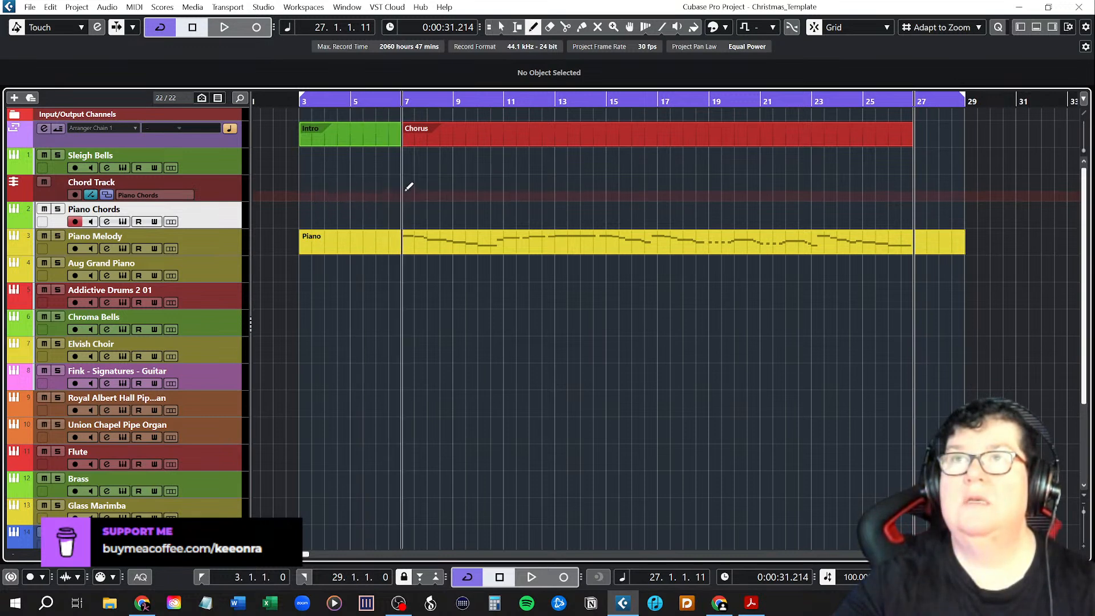
pyautogui.press('1')
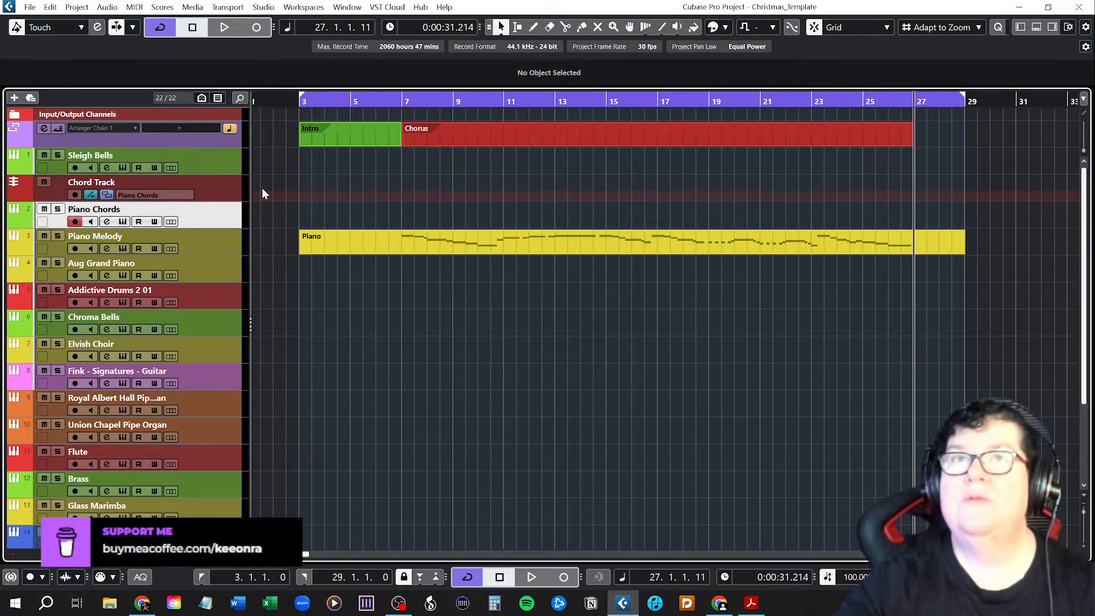
# Open the Chord Pads in the lower zone, keeping the Inspector hidden.
pyautogui.click(1035, 27)
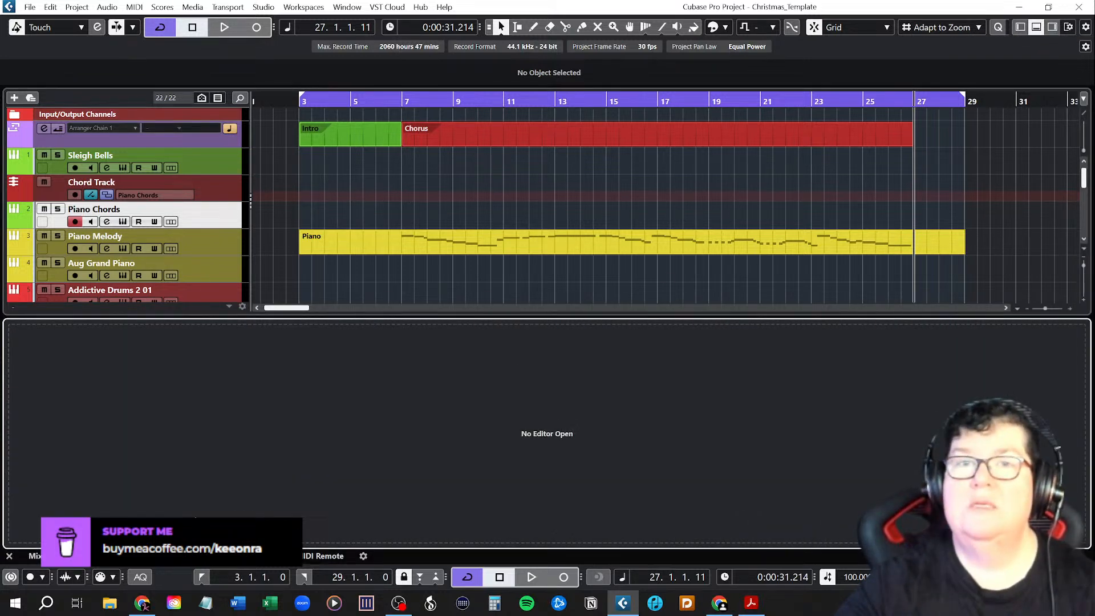
pyautogui.click(251, 557)
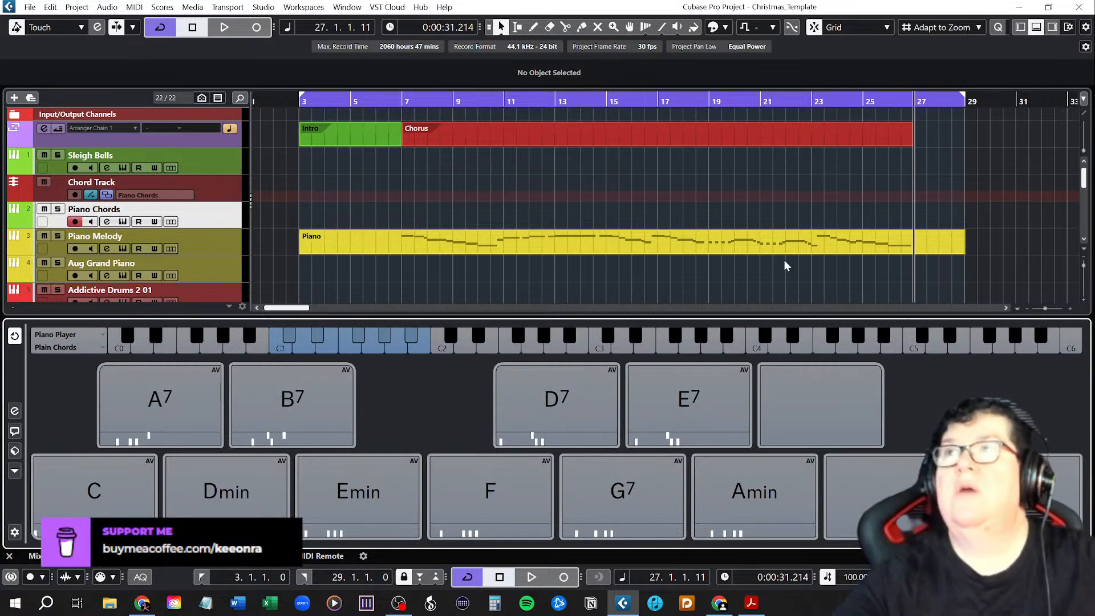
pyautogui.click(1021, 28)
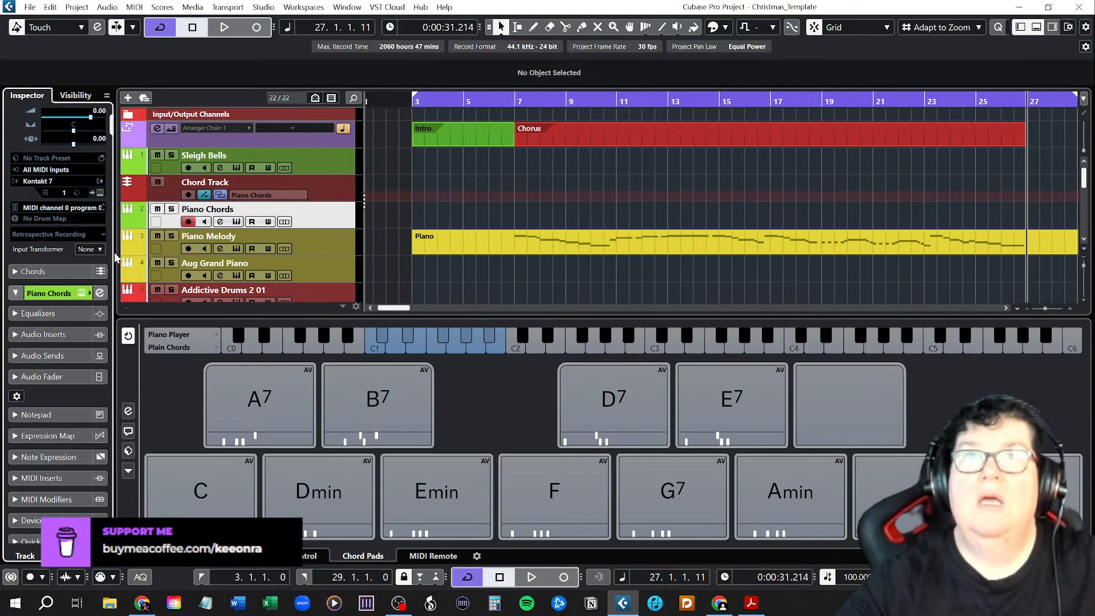
pyautogui.click(1021, 27)
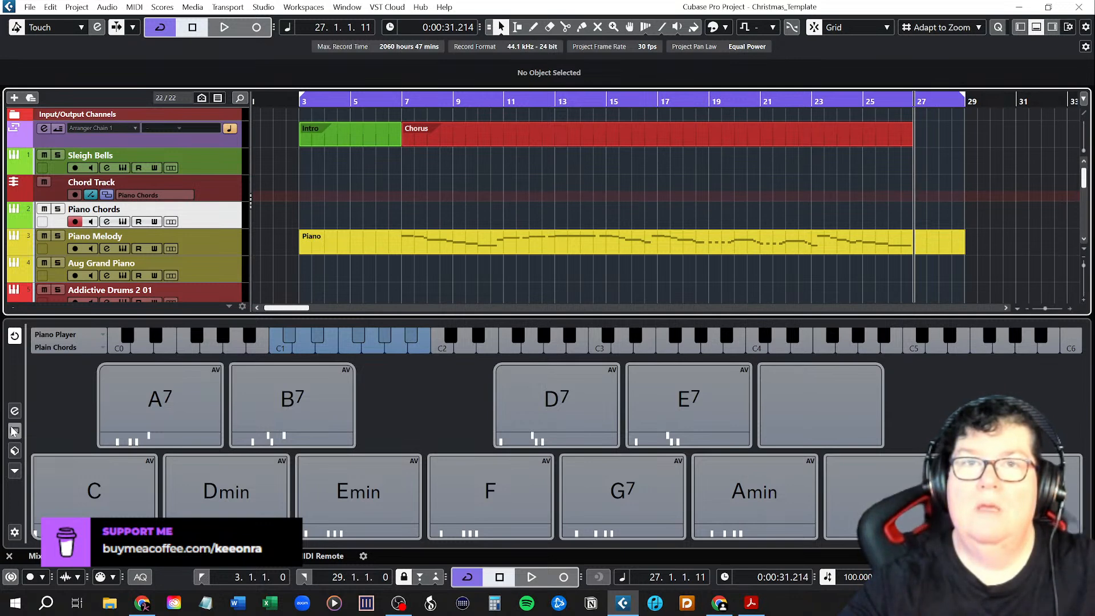
# Examine the chord pads' player settings, the Chord Assistant's Circle of Fifths and the preset loading options.
pyautogui.click(14, 415)
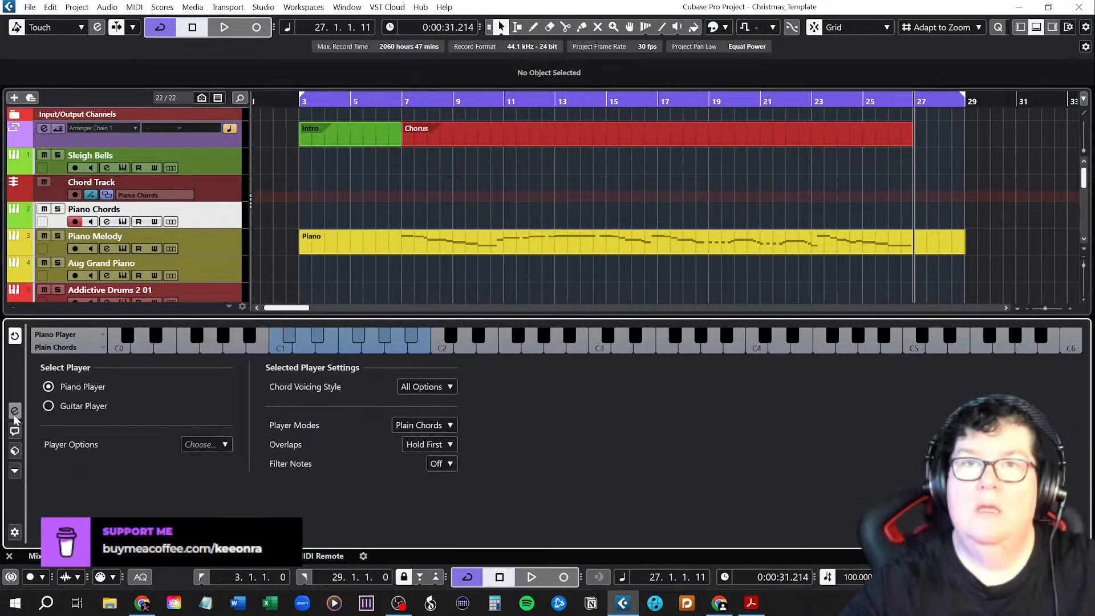
pyautogui.click(14, 432)
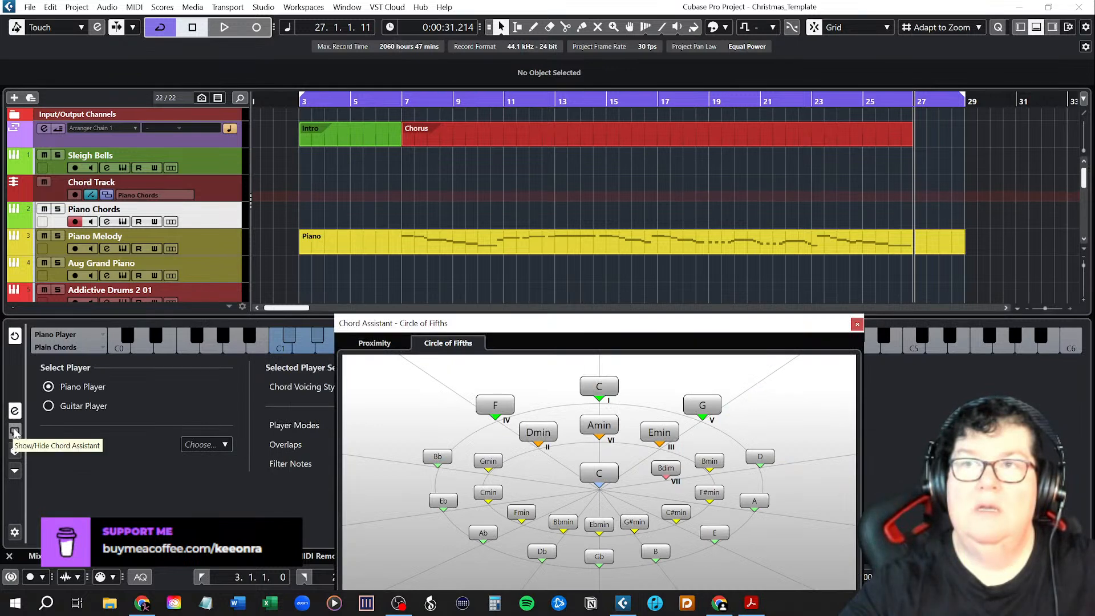
pyautogui.click(857, 325)
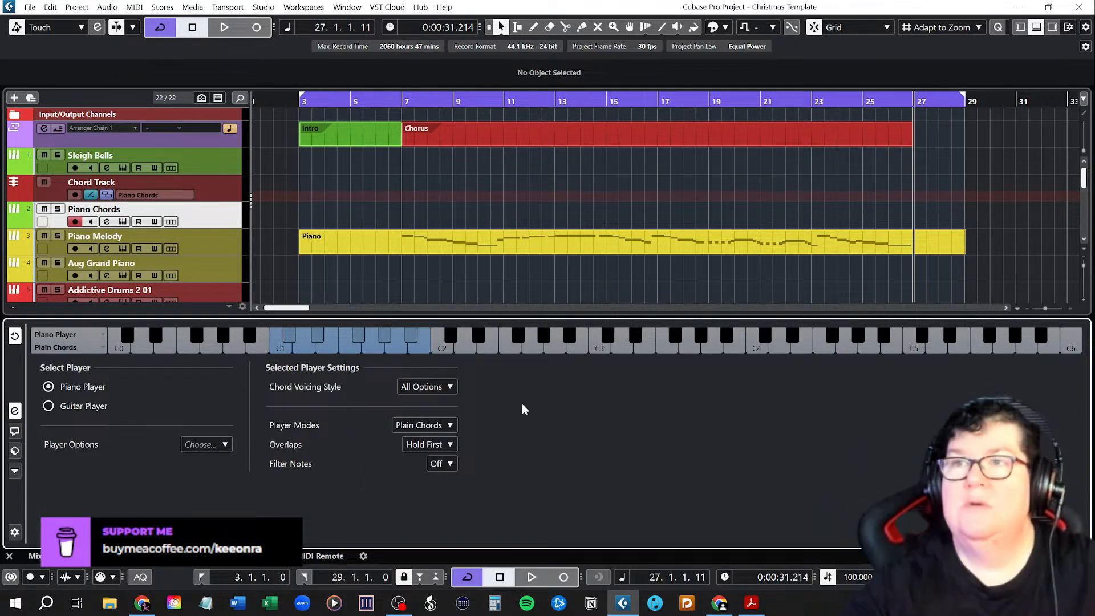
pyautogui.click(15, 450)
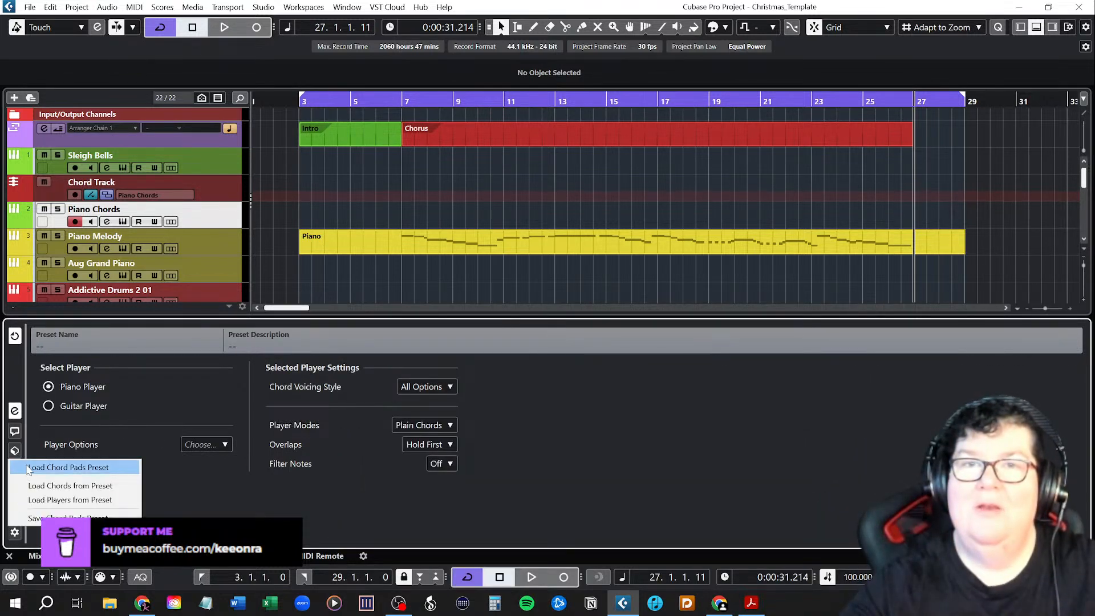
pyautogui.click(12, 429)
pyautogui.click(15, 454)
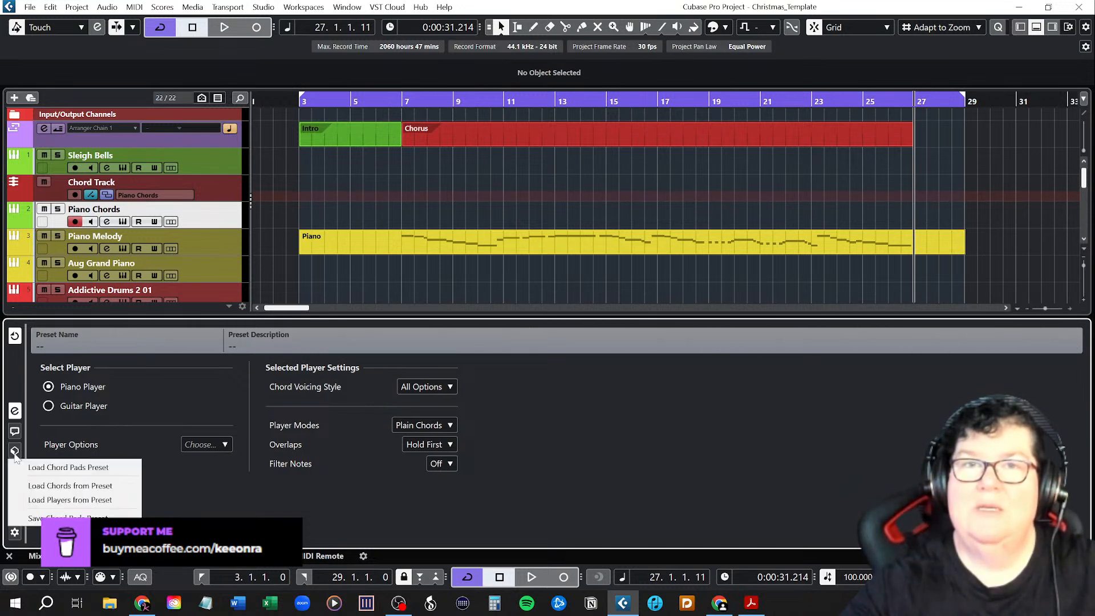
pyautogui.click(16, 439)
pyautogui.click(16, 413)
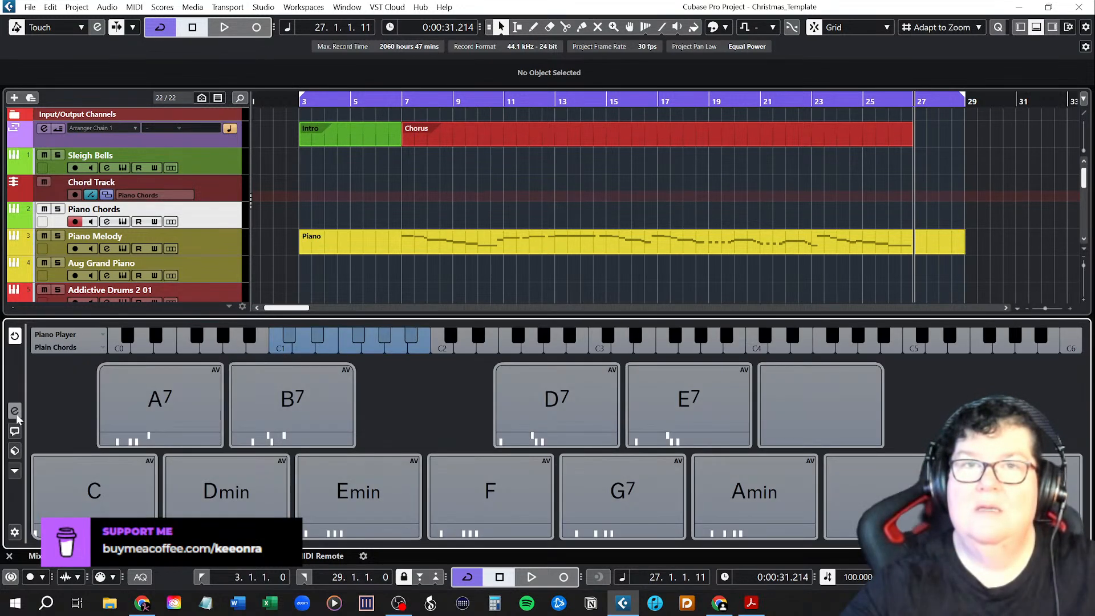
# Load the Major Scale Key G preset into the chord pads and save the project.
pyautogui.click(14, 451)
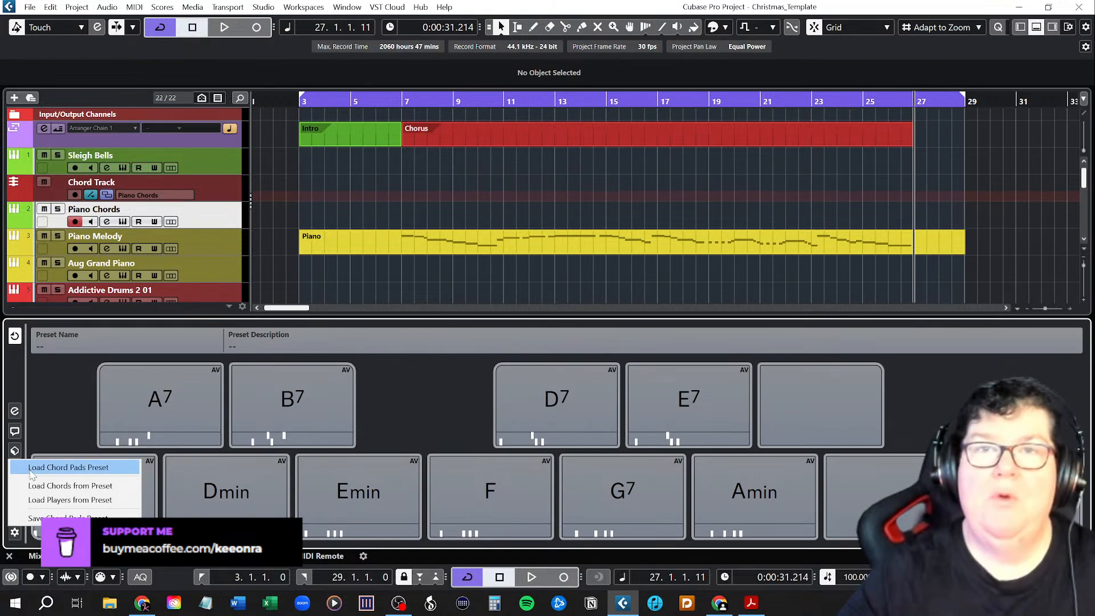
pyautogui.click(68, 467)
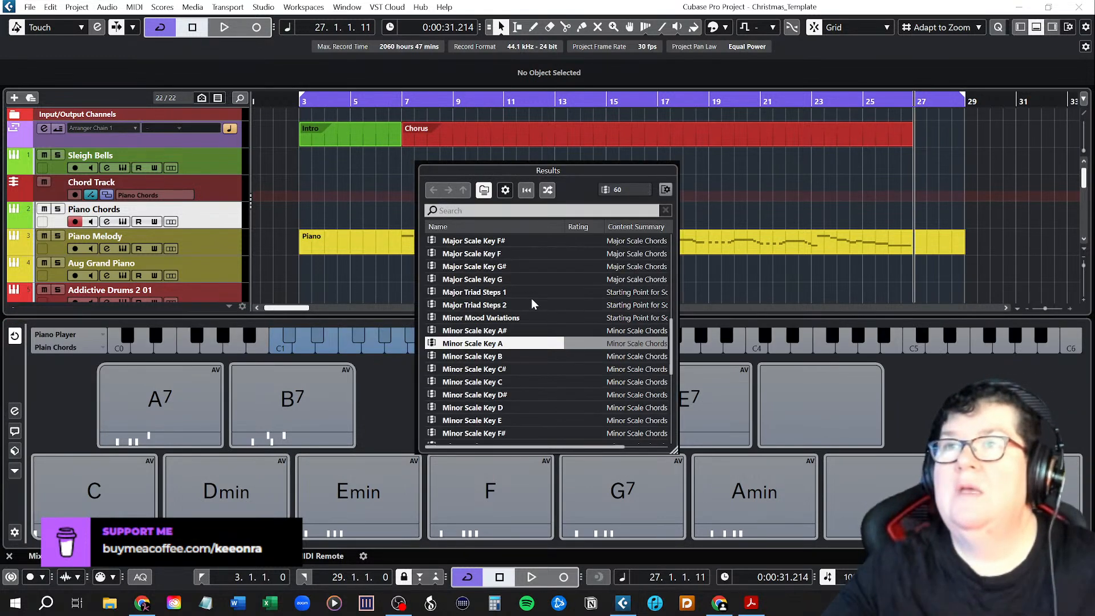
pyautogui.click(469, 281)
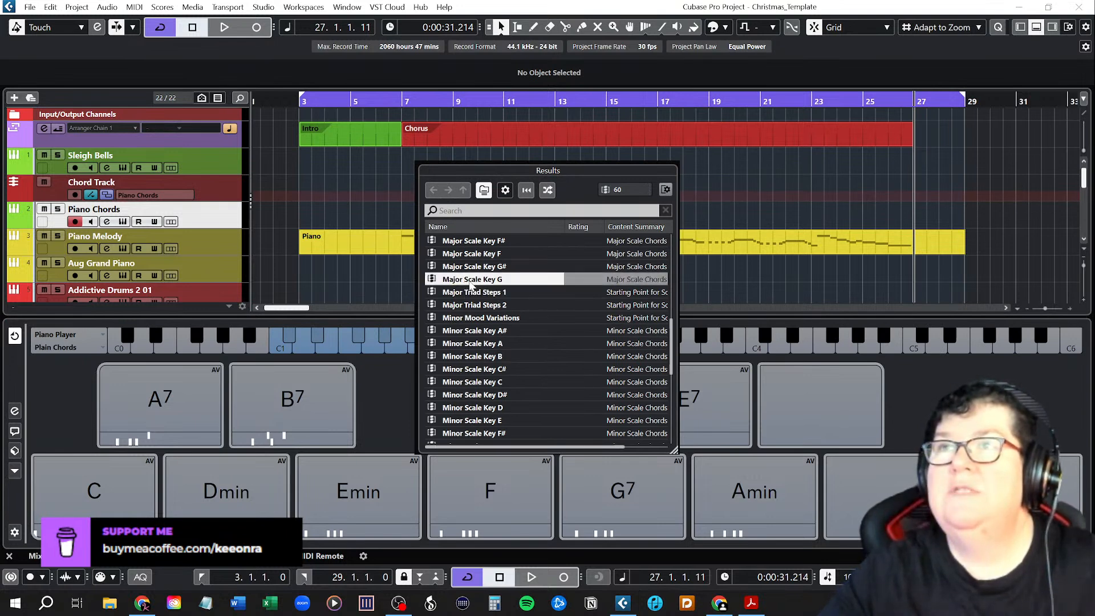
pyautogui.doubleClick(471, 282)
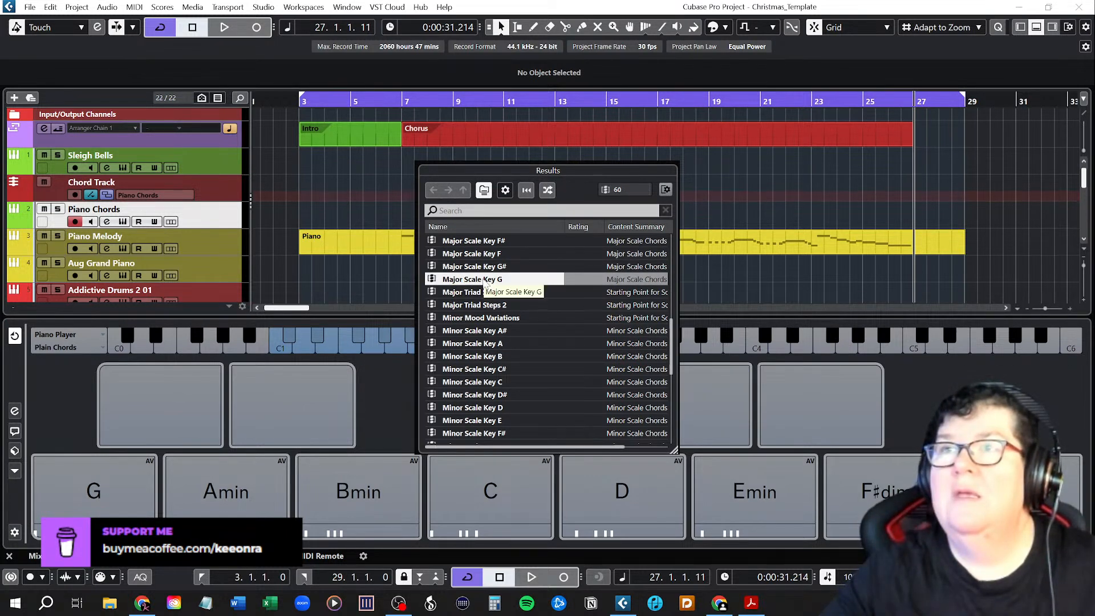
pyautogui.click(405, 382)
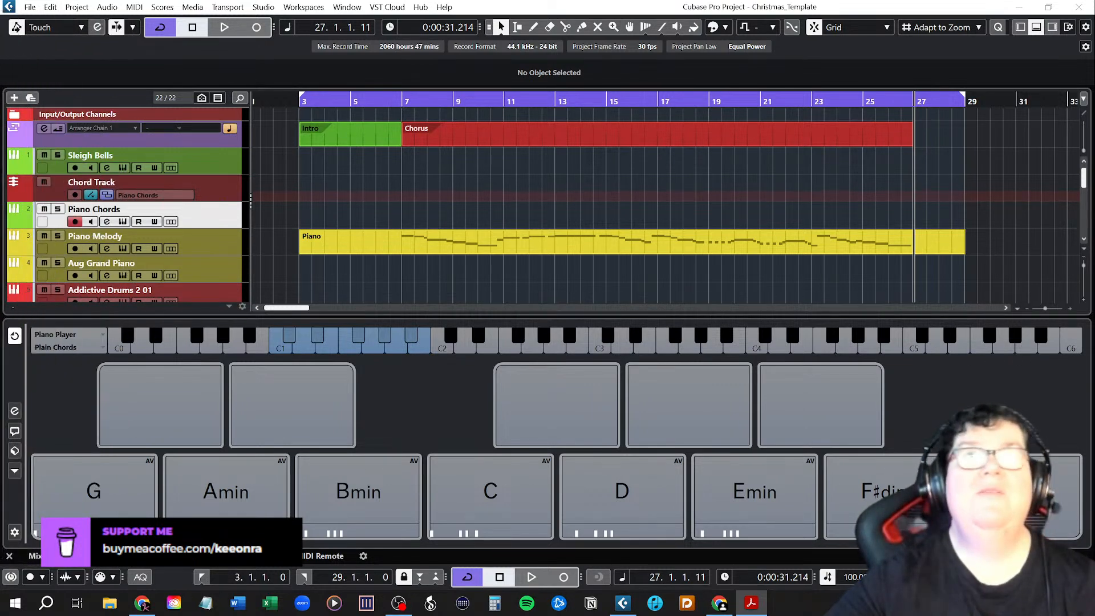
pyautogui.click(30, 8)
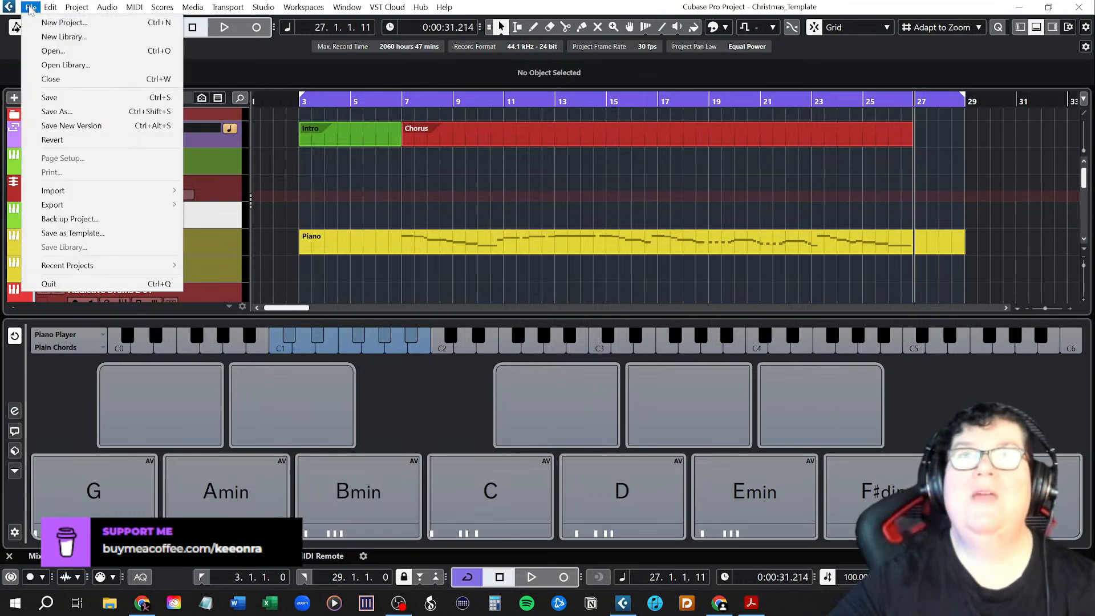
pyautogui.click(56, 97)
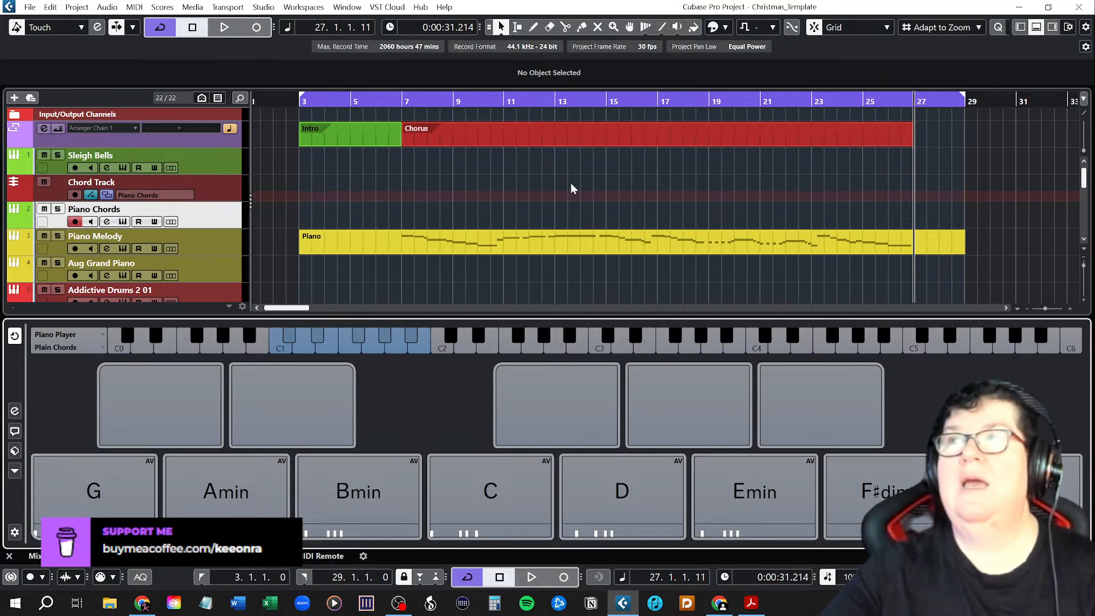
# Place the G chord from the chord pads on the chord track at bar 7, where the Chorus starts.
pyautogui.scroll(3, 570, 182)
pyautogui.moveTo(296, 309); pyautogui.dragTo(293, 309)
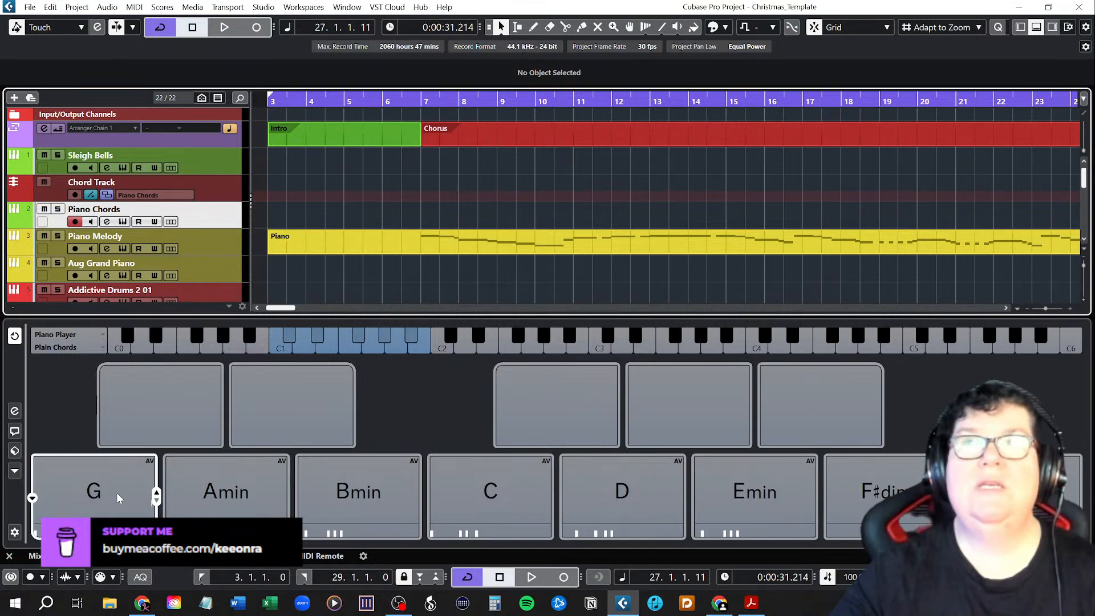
pyautogui.moveTo(117, 495); pyautogui.dragTo(430, 194)
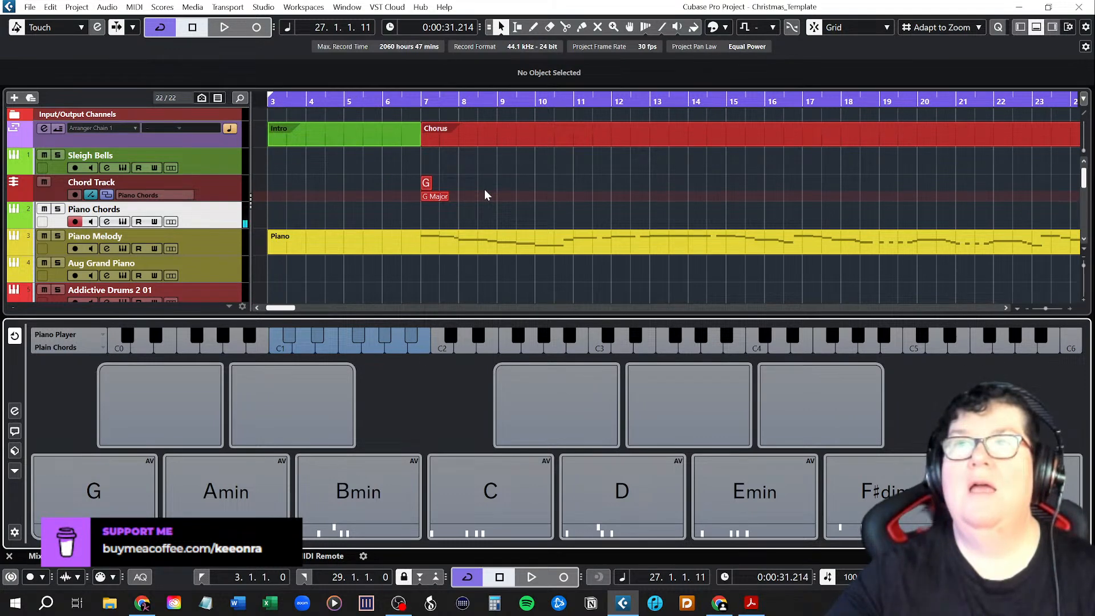
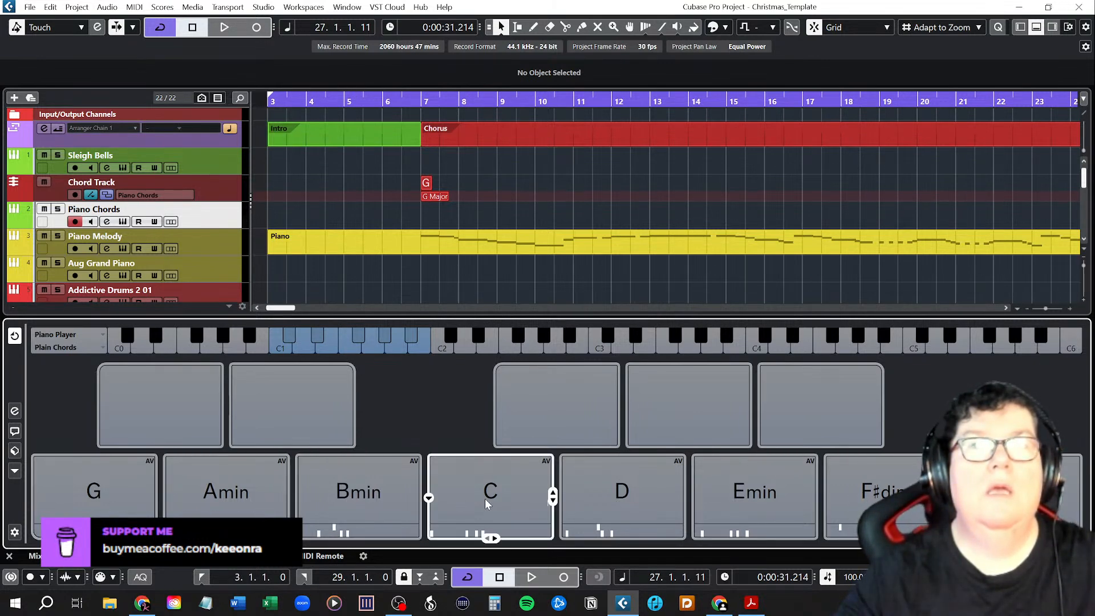
# Place the C chord from the chord pads on the chord track and position it at 8.2.3 in the Chorus.
pyautogui.moveTo(502, 496); pyautogui.dragTo(484, 180)
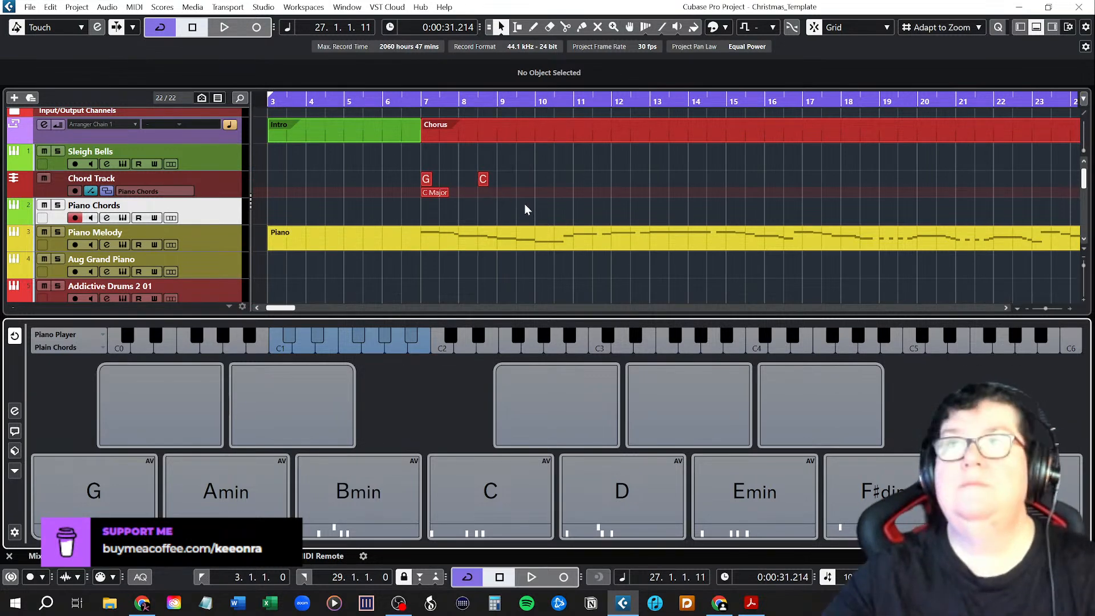
pyautogui.keyDown('ctrl'); pyautogui.scroll(3, 524, 204); pyautogui.keyUp('ctrl')
pyautogui.moveTo(404, 180); pyautogui.dragTo(429, 179)
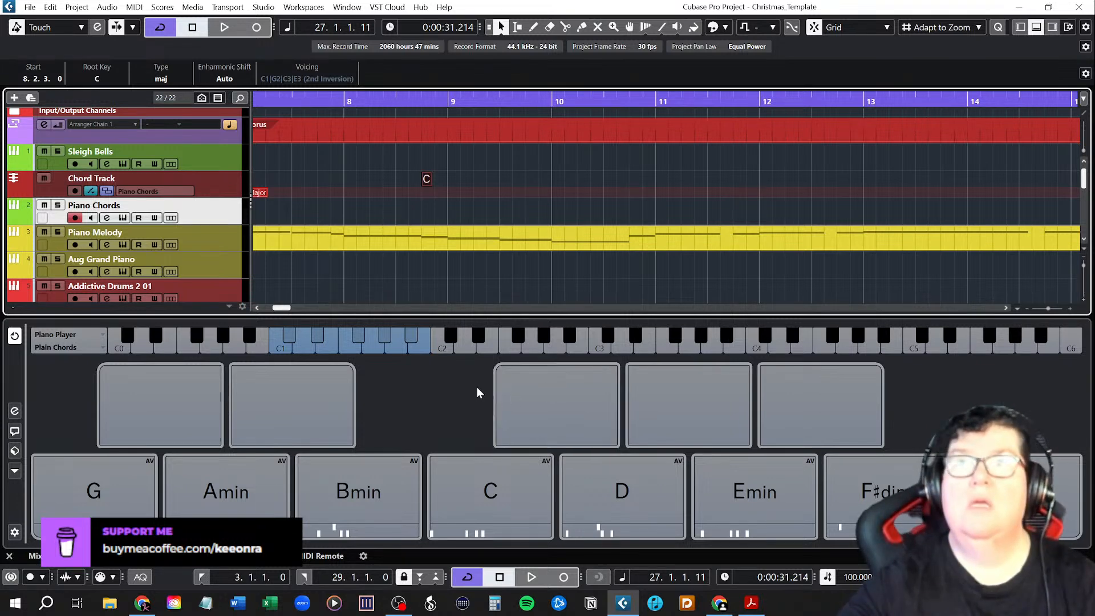
pyautogui.hscroll(-4, 391, 207)
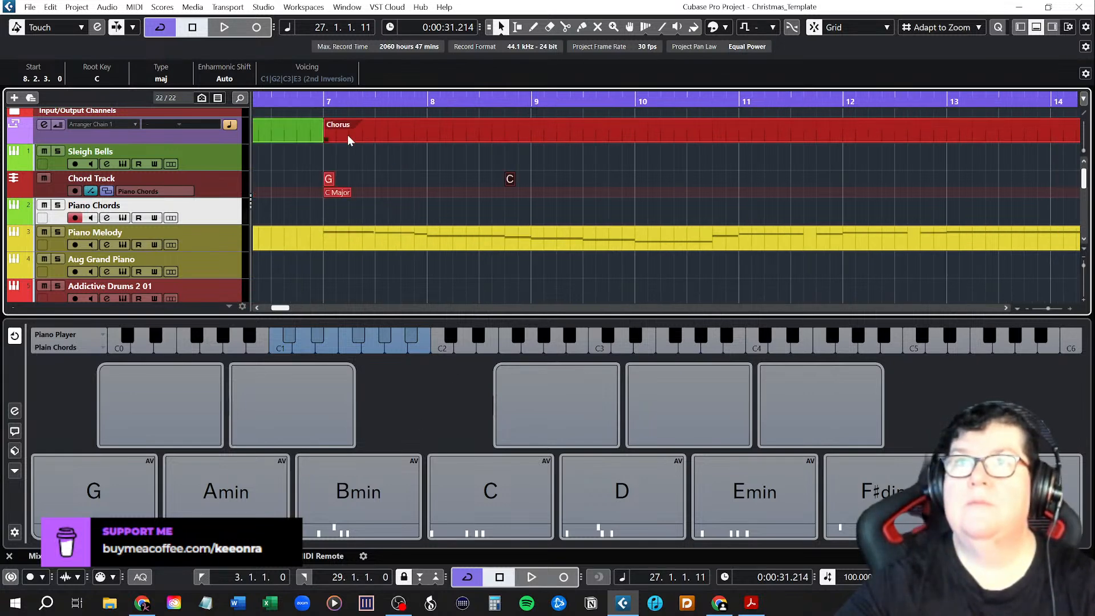
# Play the Chorus from bar 7 to hear the chords against the melody, and return the cursor to bar 9.
pyautogui.click(322, 101)
pyautogui.press('space')
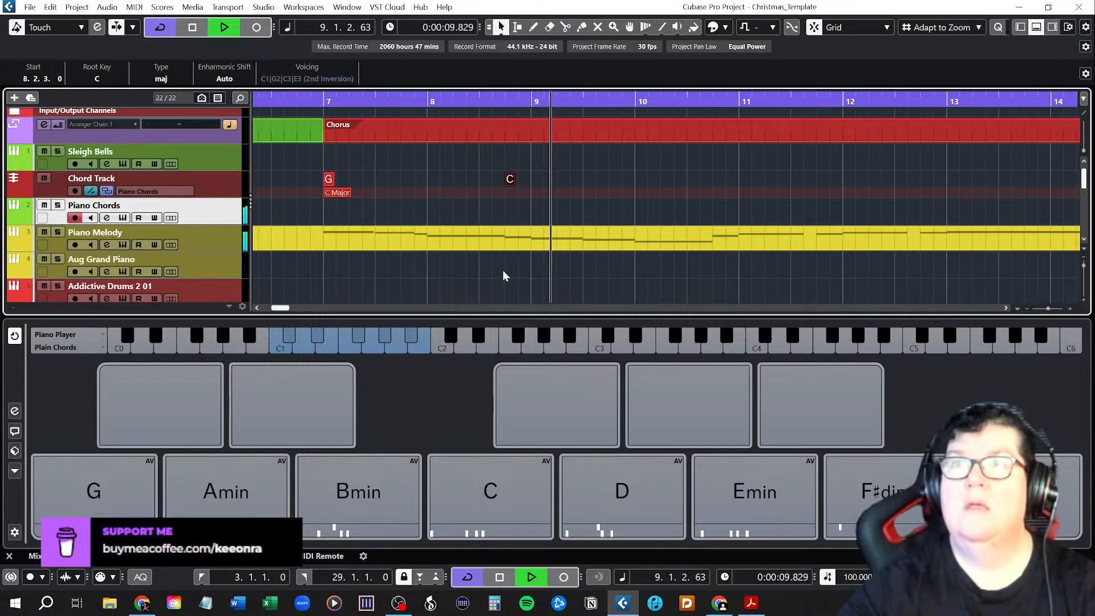
pyautogui.press('space')
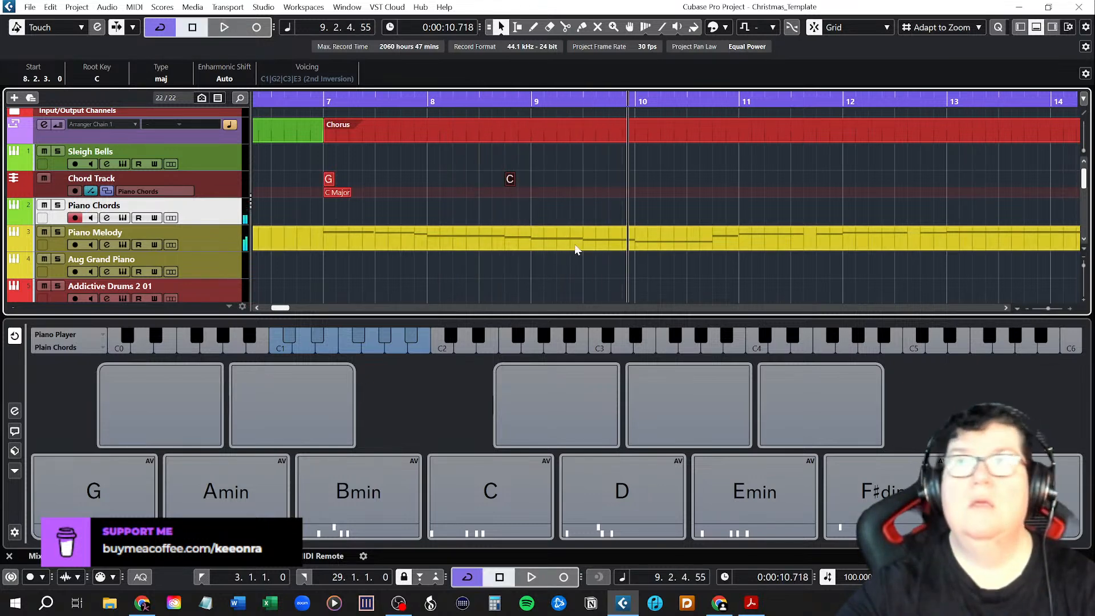
pyautogui.click(535, 102)
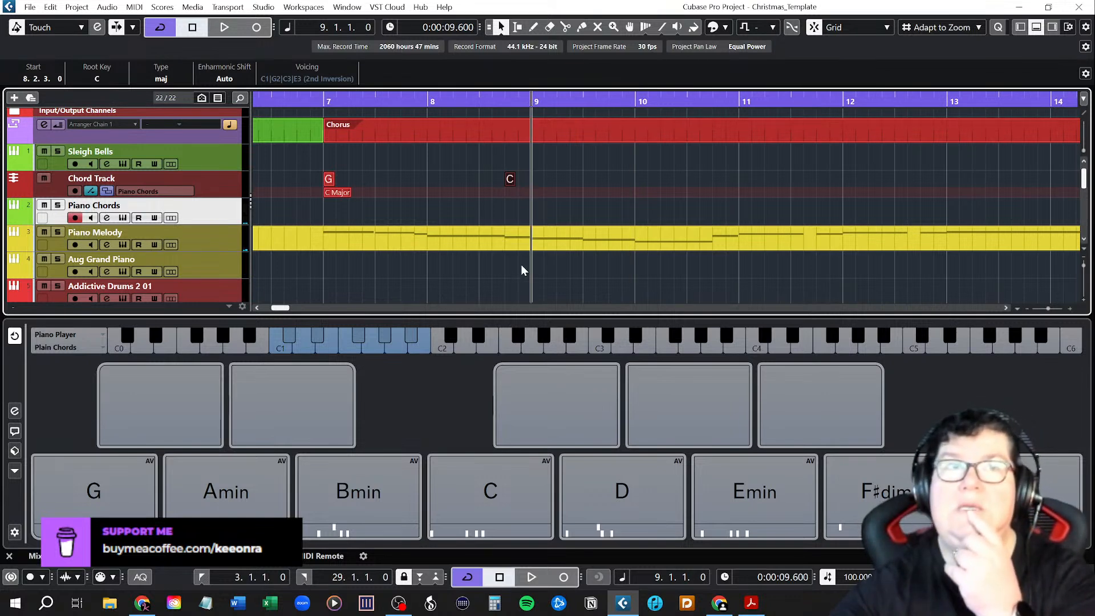
# Assign a C major chord with G in the bass to the empty pad above the C and D pads.
pyautogui.click(494, 407)
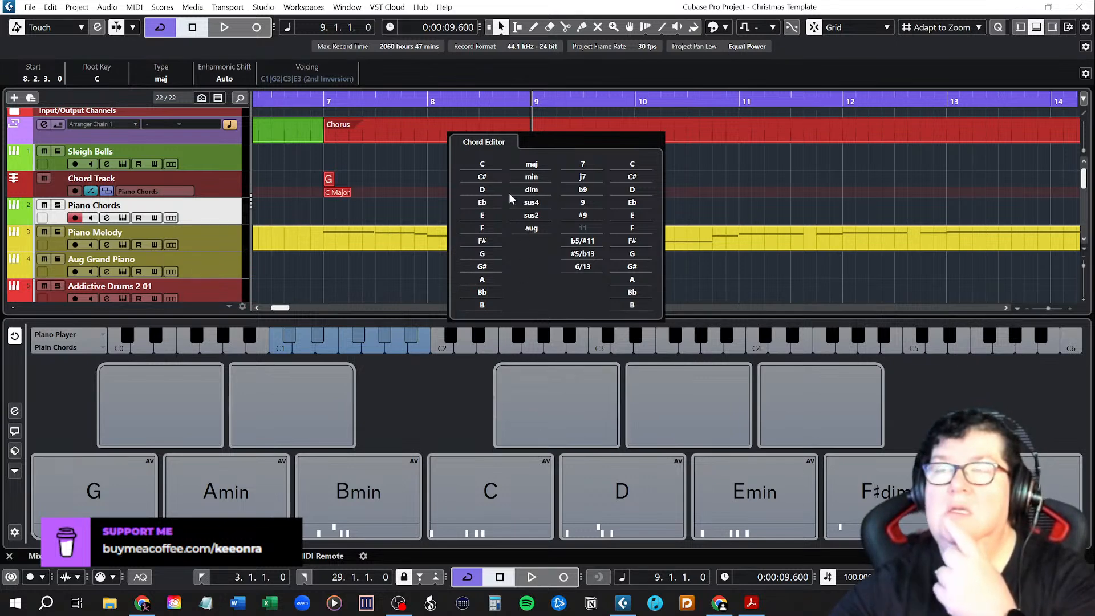
pyautogui.click(488, 167)
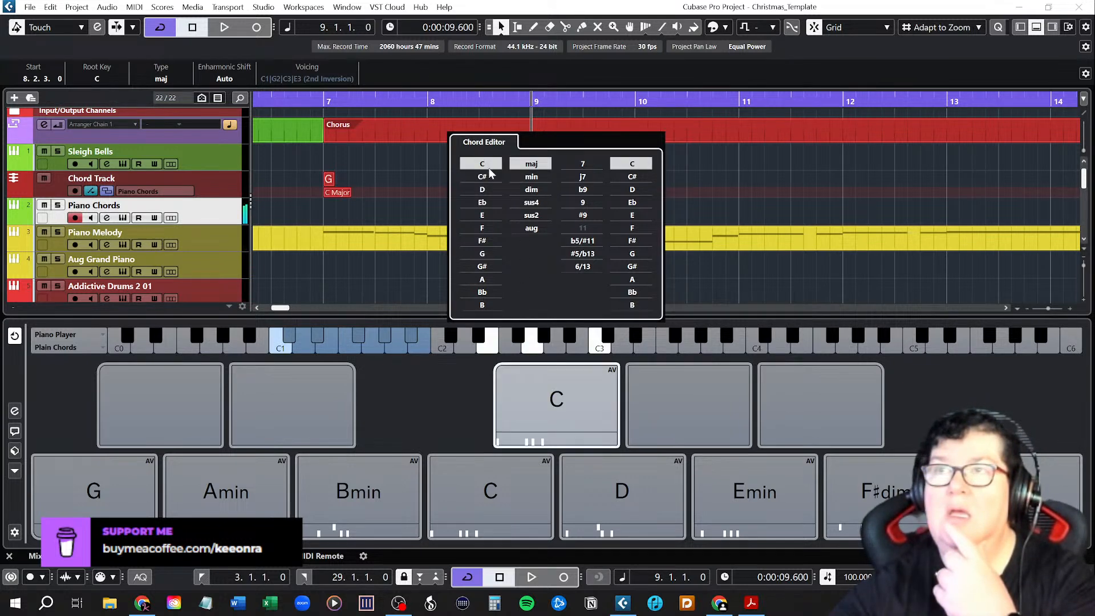
pyautogui.click(633, 254)
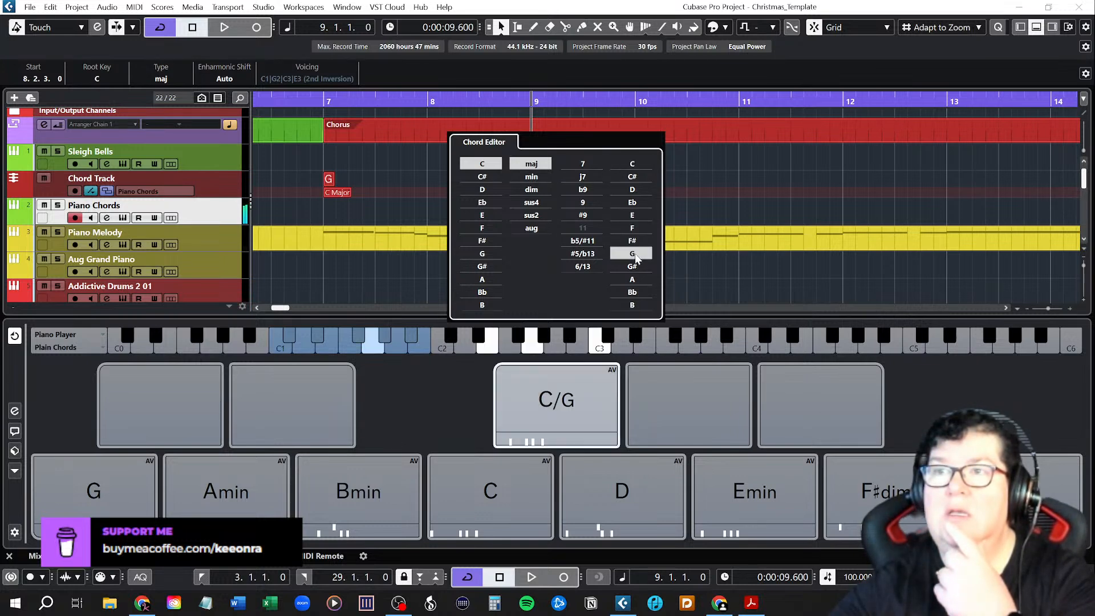
pyautogui.click(466, 389)
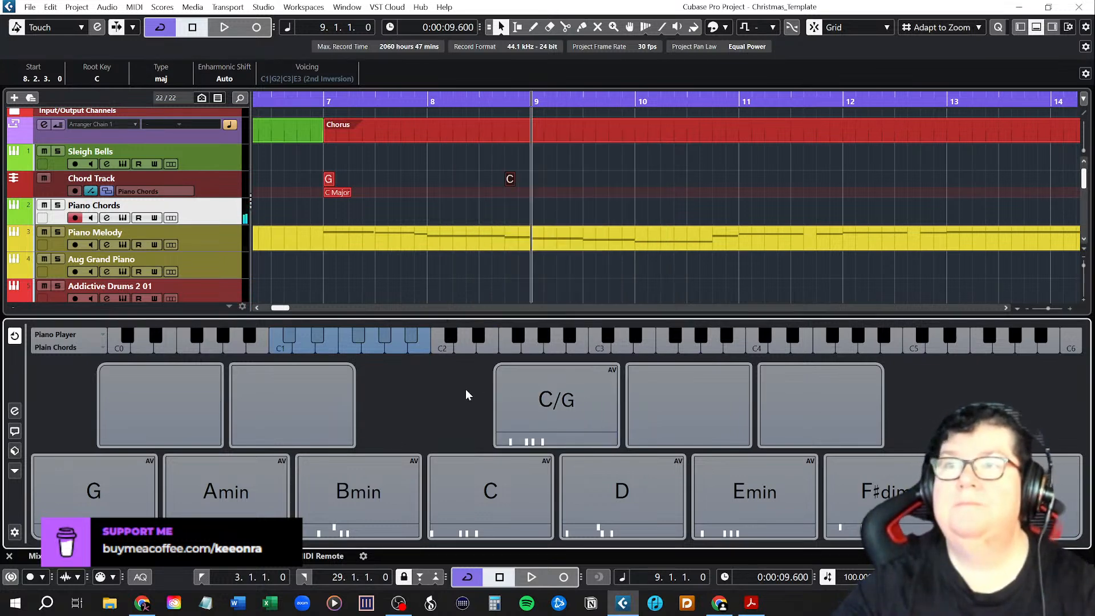
# Change the C/G pad to a G major chord with C in the bass.
pyautogui.moveTo(516, 384)
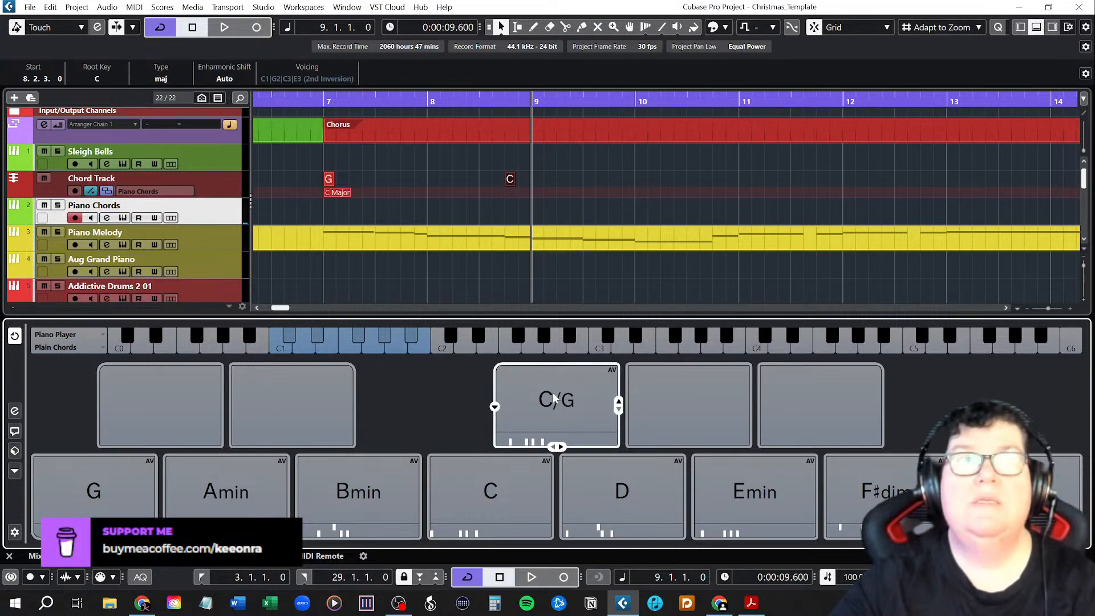
pyautogui.click(495, 407)
pyautogui.click(484, 254)
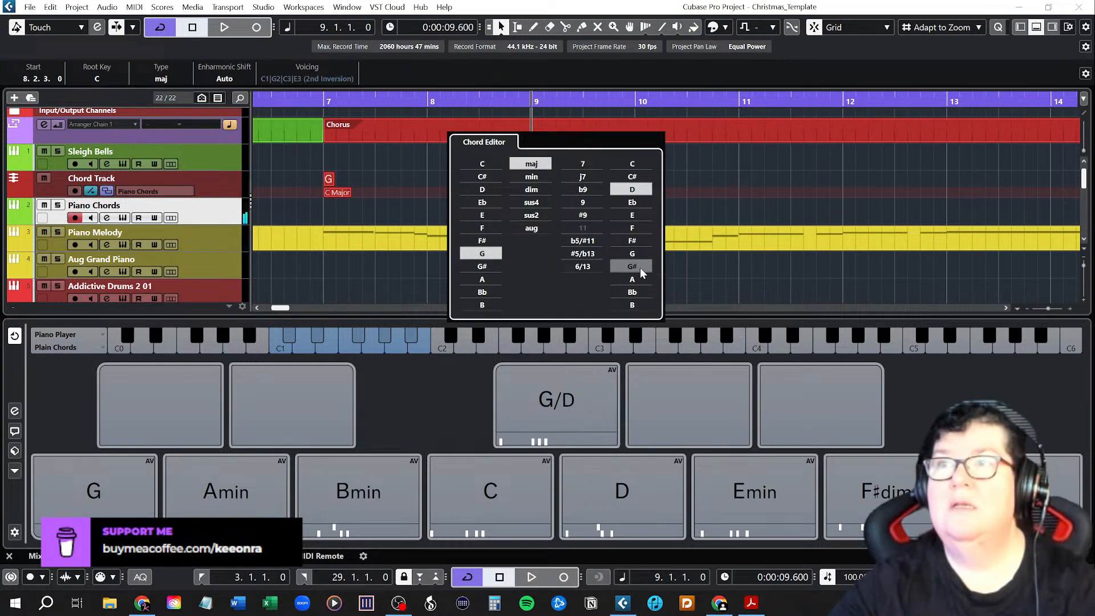
pyautogui.click(632, 164)
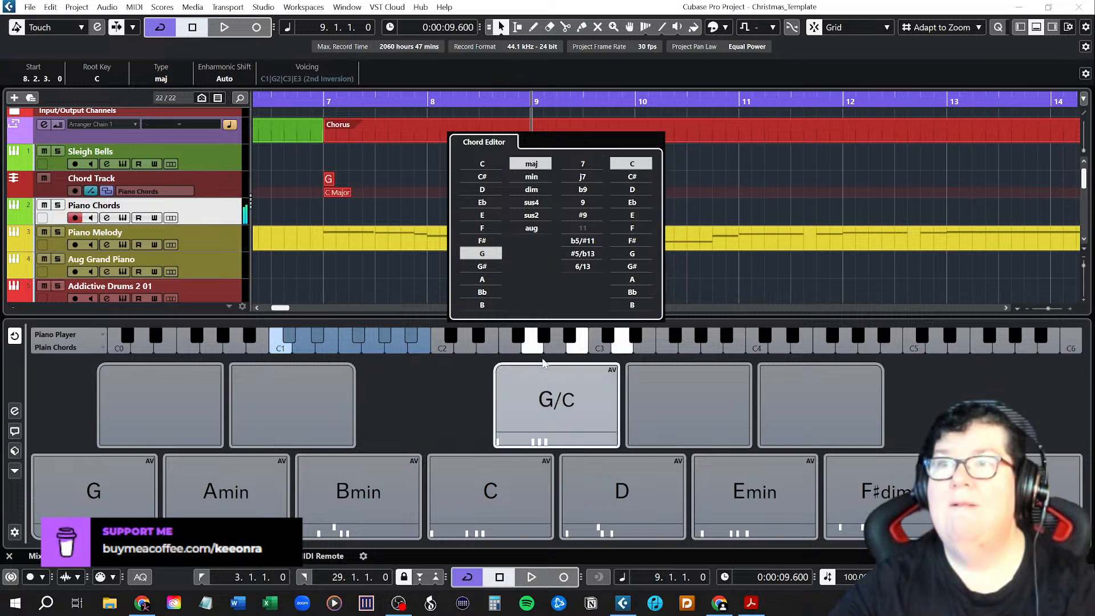
pyautogui.click(478, 381)
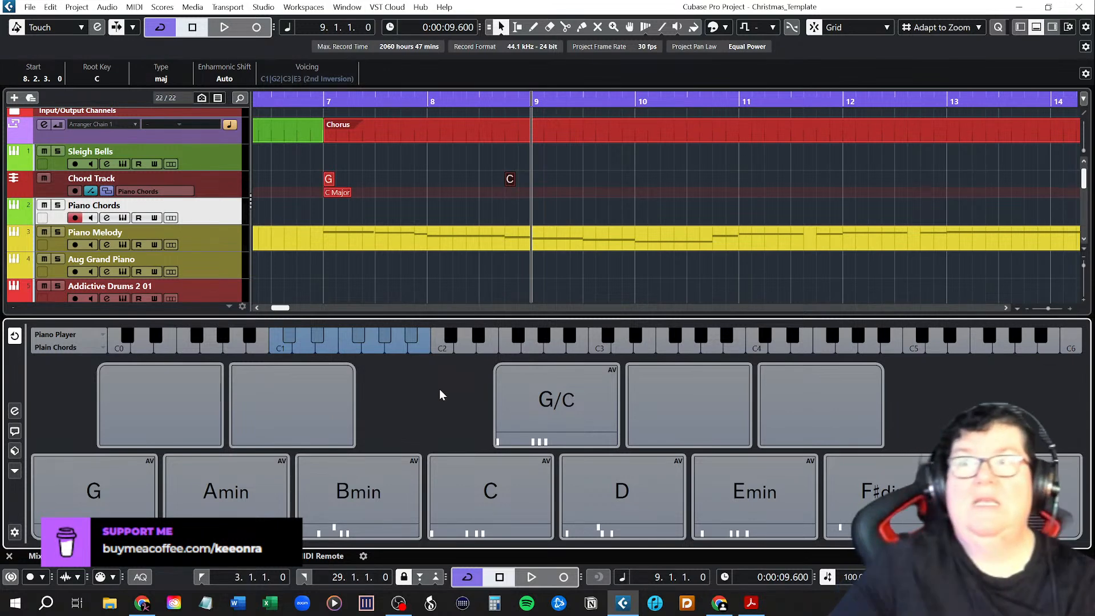
# Set the G/C pad's bass note to D and place the G/D chord on the chord track at bar 9.
pyautogui.moveTo(525, 414)
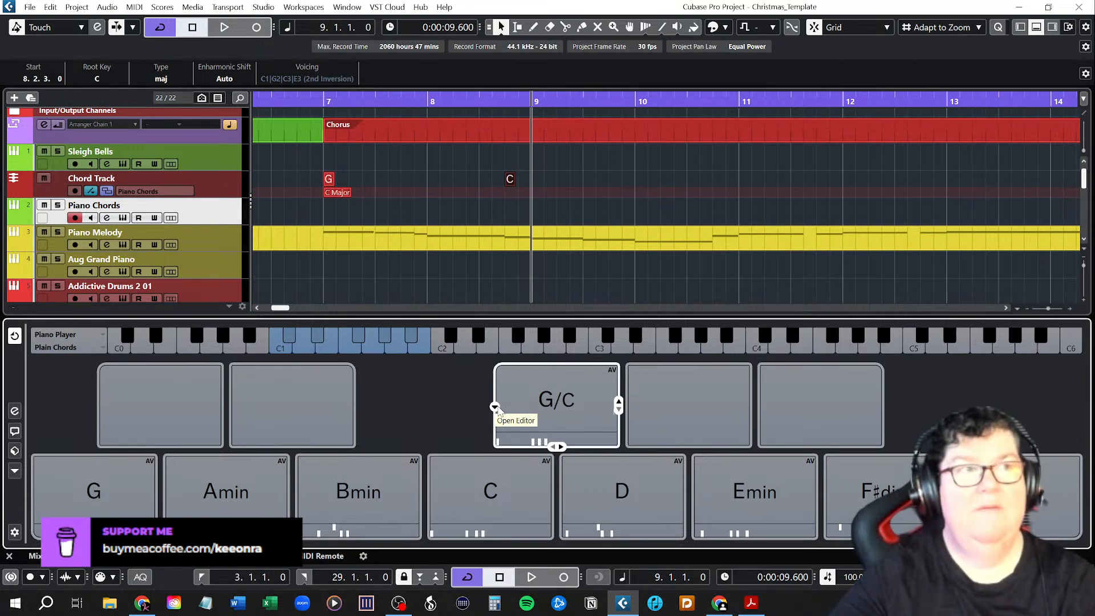
pyautogui.click(495, 408)
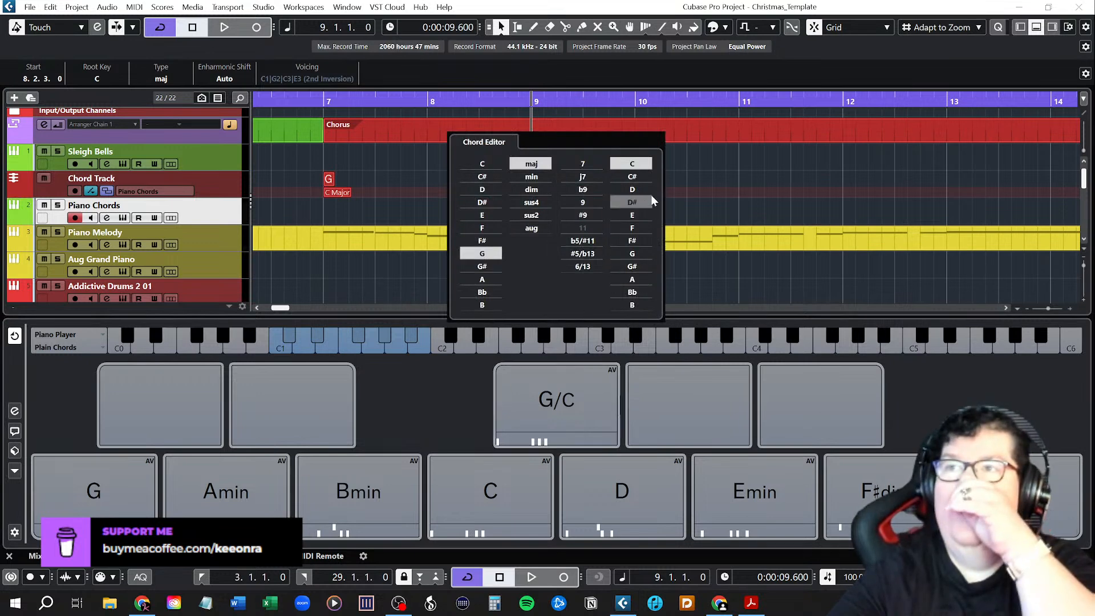
pyautogui.click(632, 189)
pyautogui.click(552, 402)
pyautogui.moveTo(556, 237); pyautogui.dragTo(533, 178)
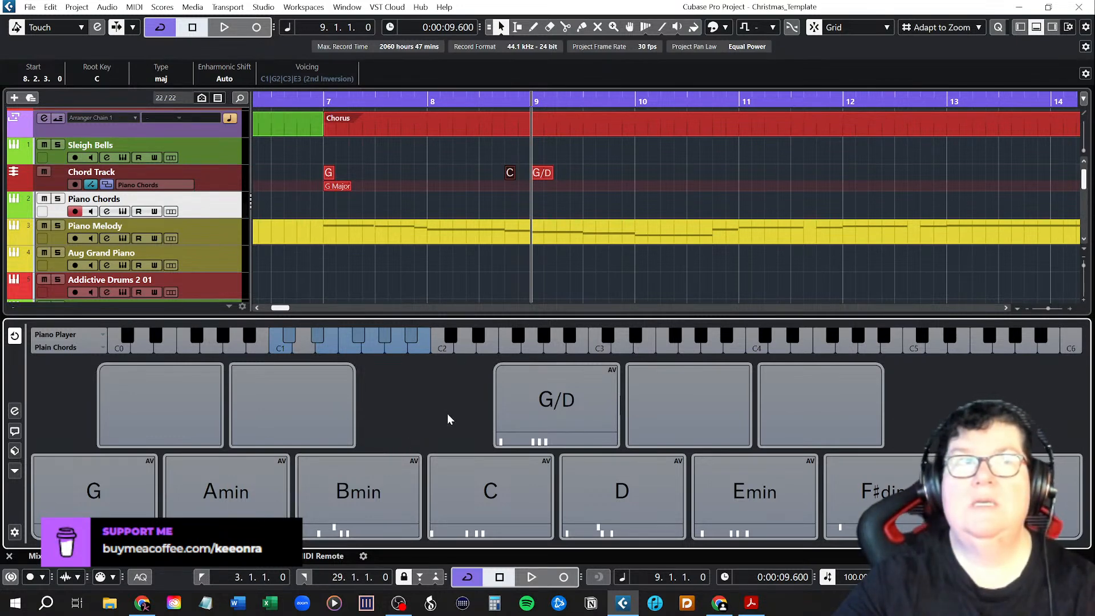
# Add a G chord at bar 10 and a D chord halfway through bar 9 on the chord track.
pyautogui.moveTo(107, 484)
pyautogui.mouseDown()
pyautogui.moveTo(587, 236)
pyautogui.moveTo(589, 169)
pyautogui.mouseUp()
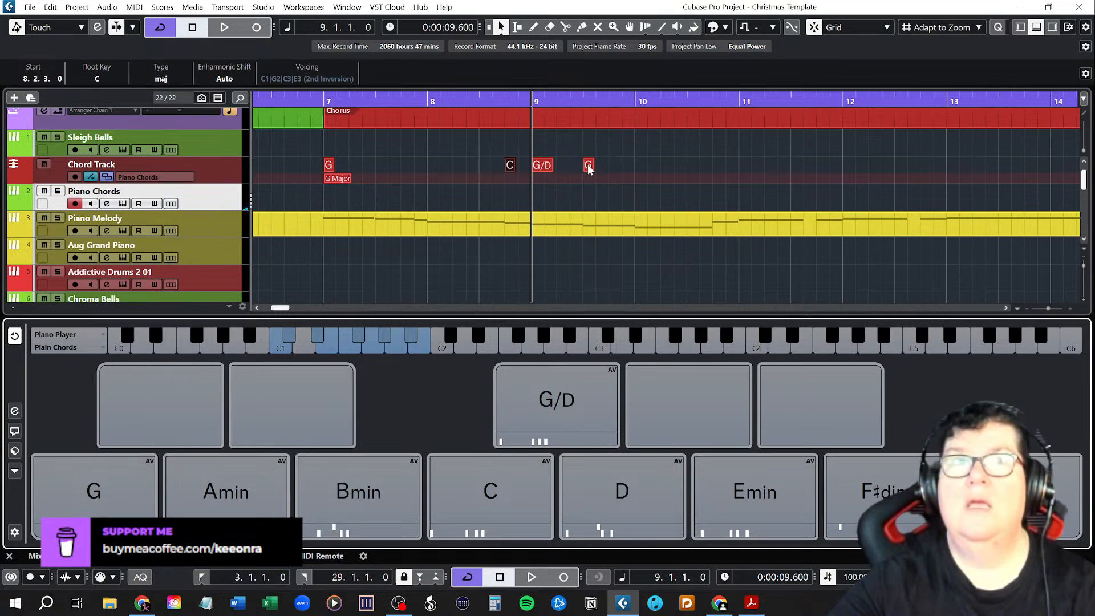
pyautogui.moveTo(590, 166); pyautogui.dragTo(640, 166)
pyautogui.moveTo(631, 502); pyautogui.dragTo(586, 169)
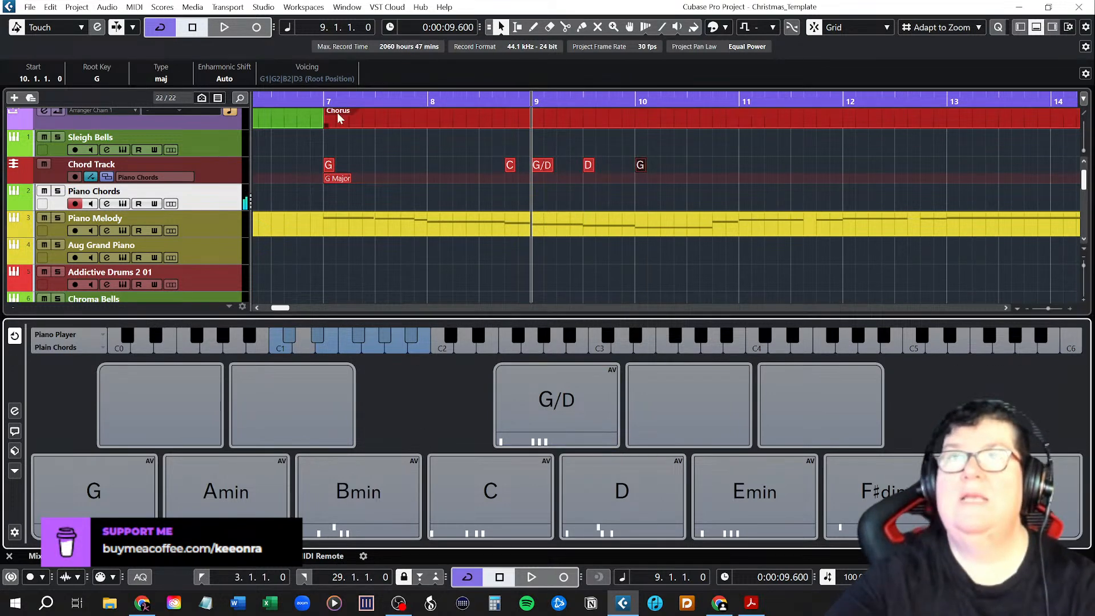
# Play the Chorus from bar 7 through bar 10 to check the chord changes against the melody.
pyautogui.click(323, 98)
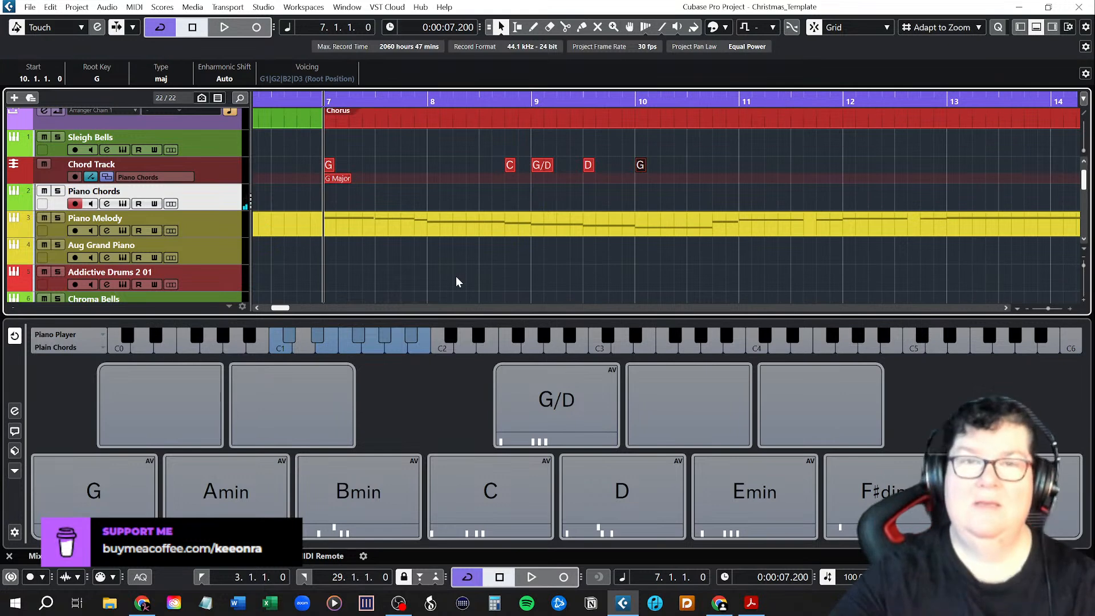
pyautogui.press('space')
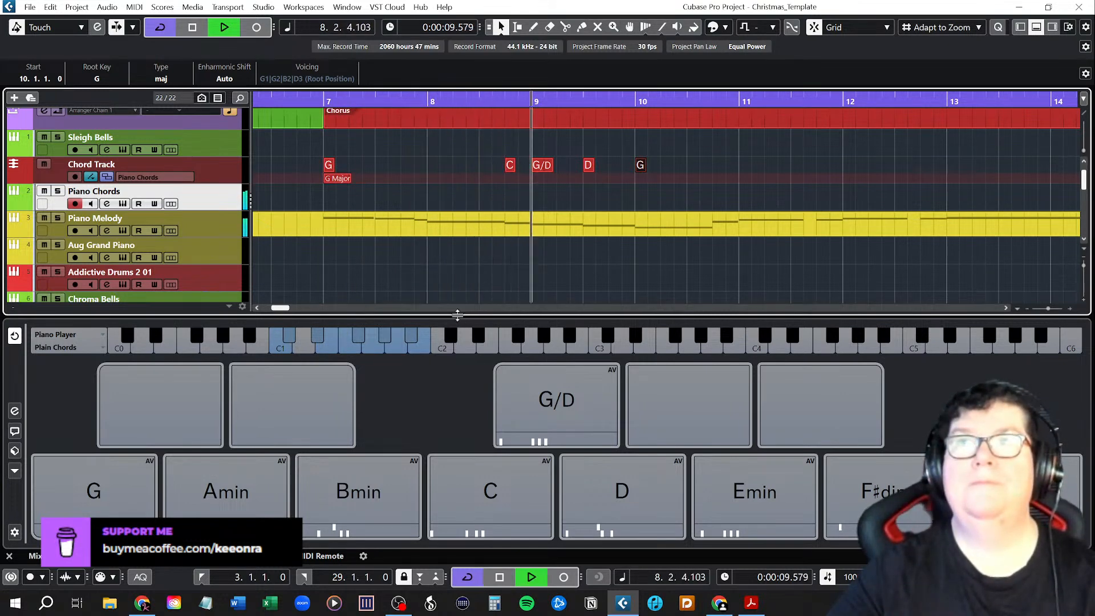
pyautogui.press('space')
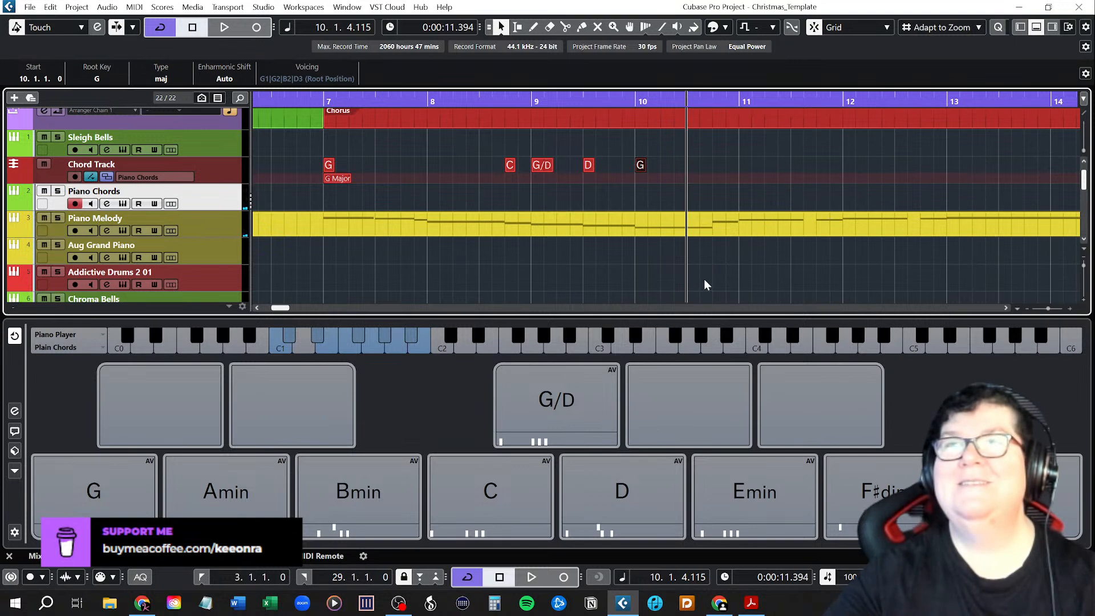
# Place C at bar 11, D at bar 12 and G at bar 13 on the chord track, and play them back from bar 11.
pyautogui.scroll(-2, 704, 279)
pyautogui.hscroll(3, 724, 279)
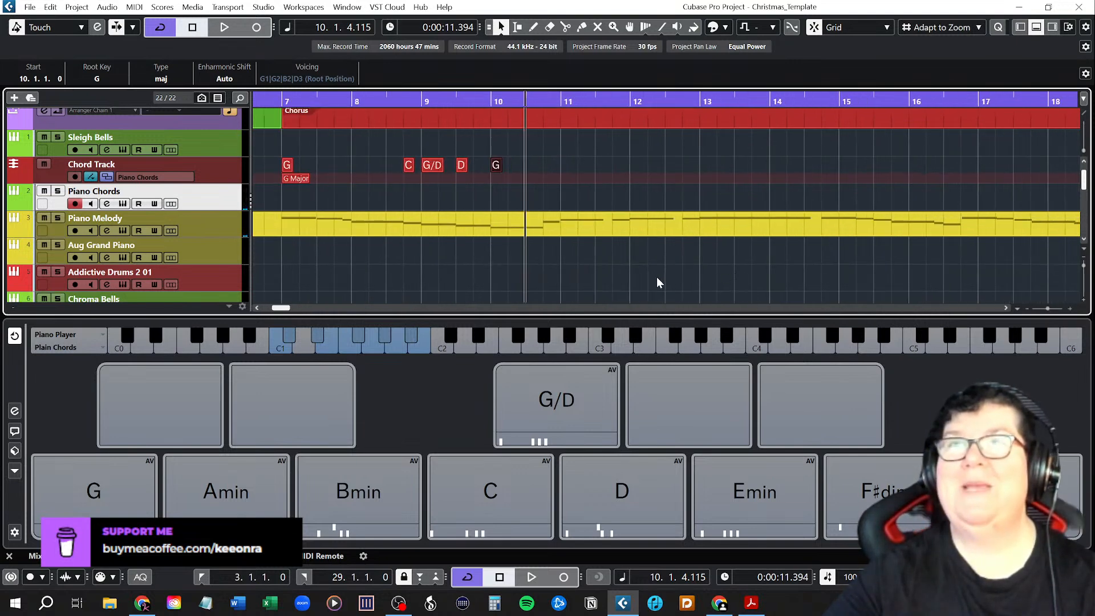
pyautogui.scroll(1, 636, 279)
pyautogui.scroll(-1, 637, 279)
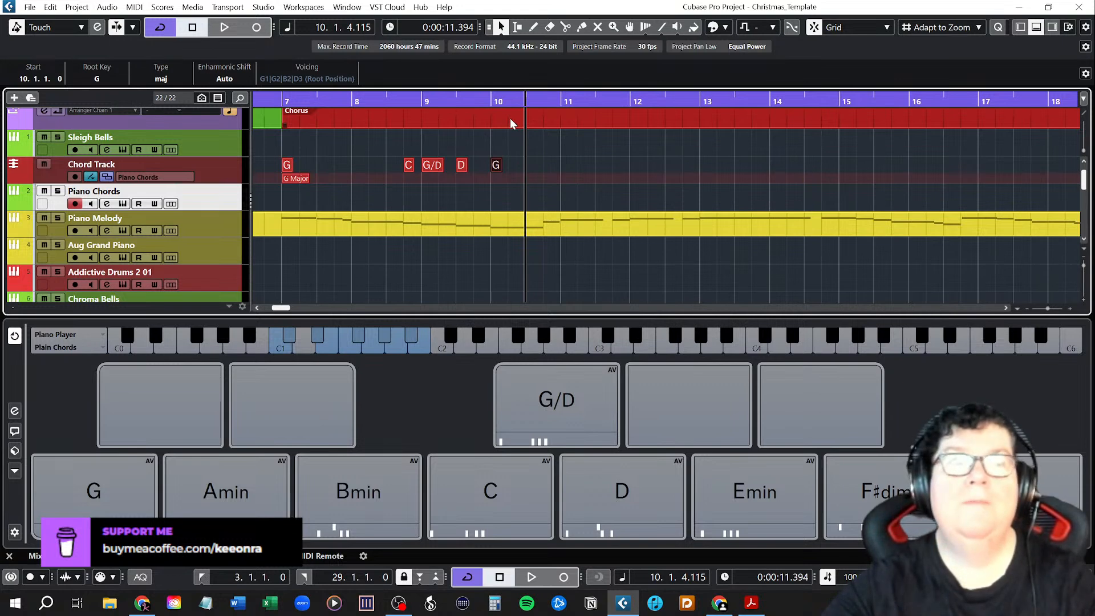
pyautogui.click(562, 101)
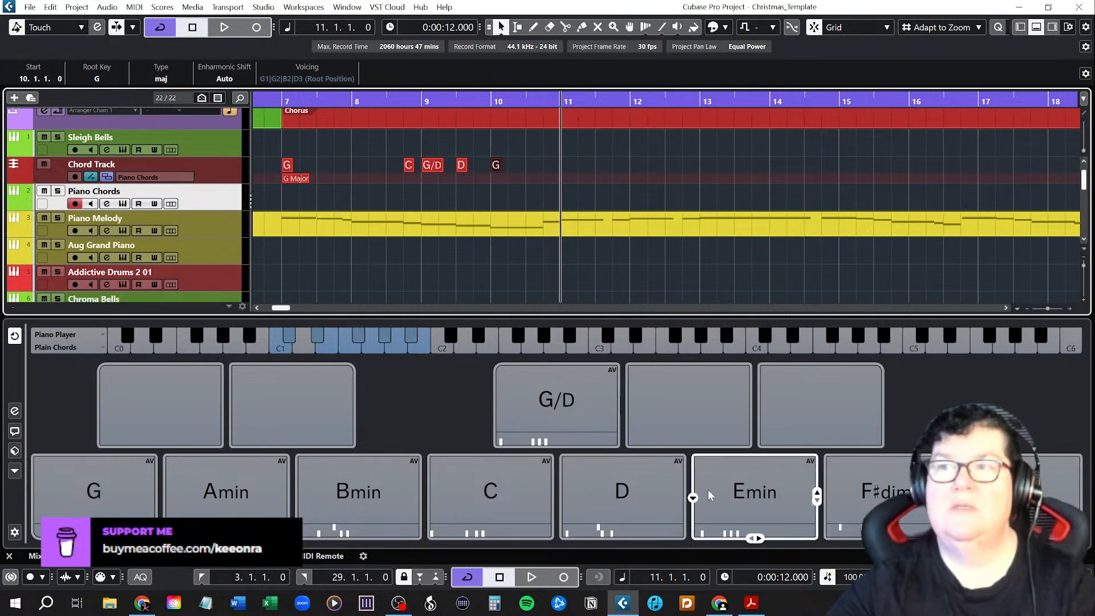
pyautogui.moveTo(504, 498); pyautogui.dragTo(567, 166)
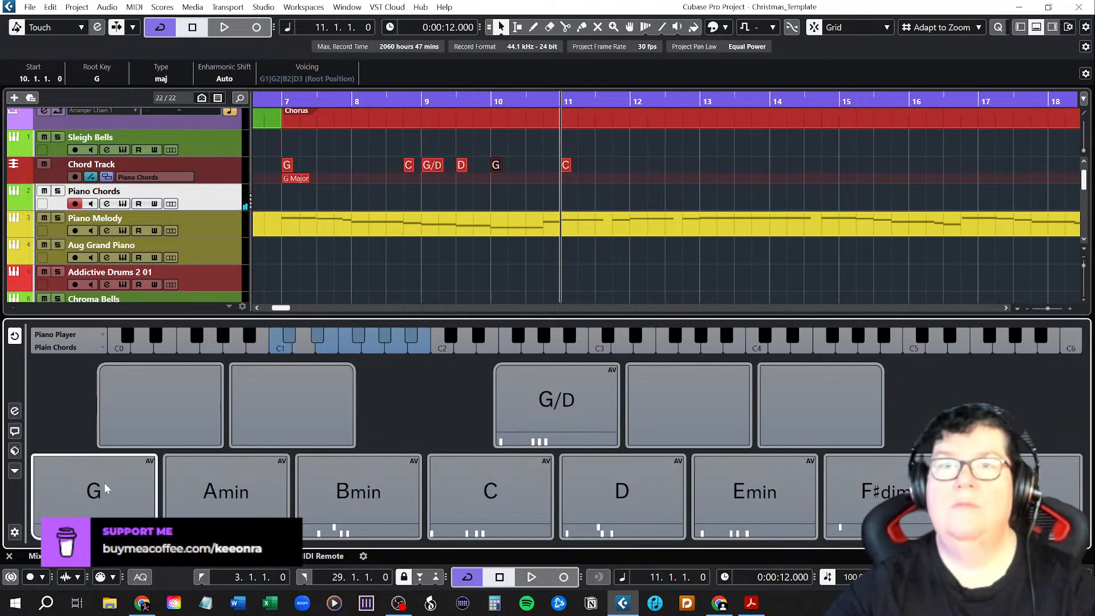
pyautogui.moveTo(661, 504); pyautogui.dragTo(635, 166)
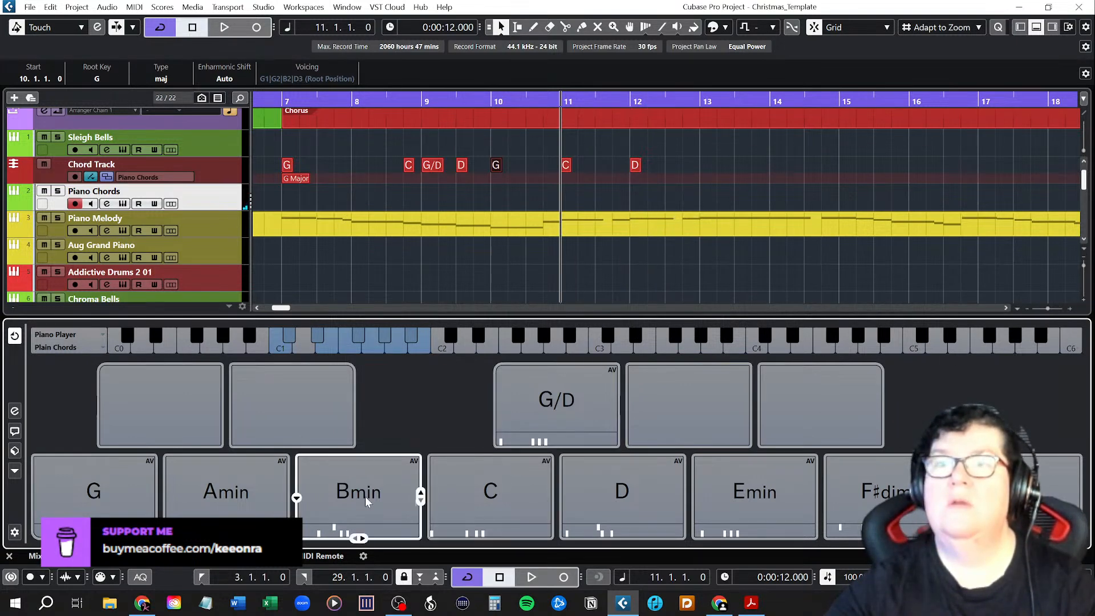
pyautogui.moveTo(149, 498); pyautogui.dragTo(698, 176)
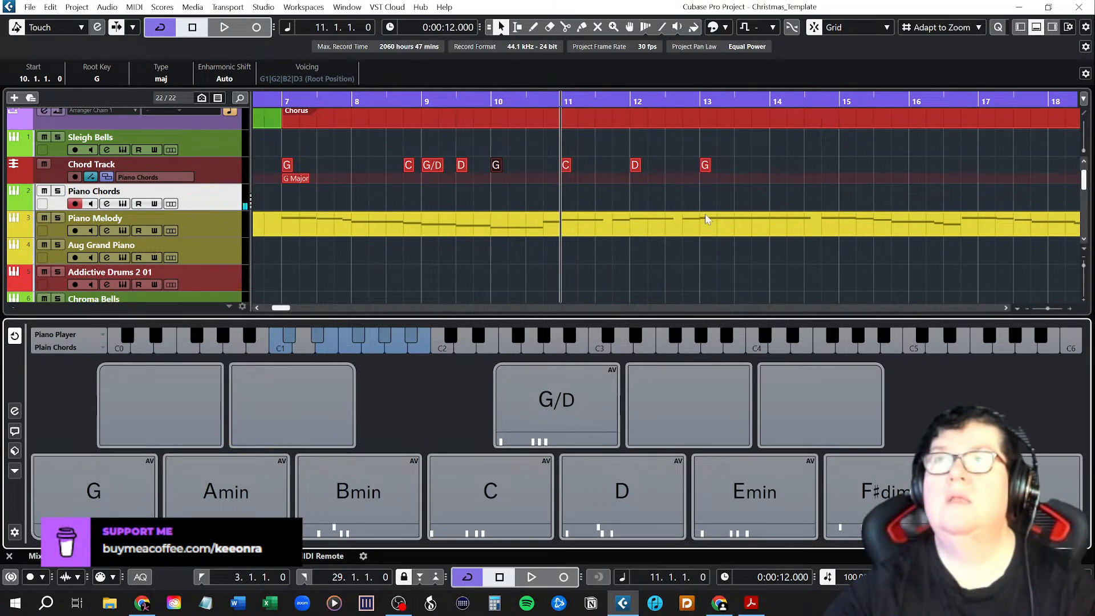
pyautogui.press('space')
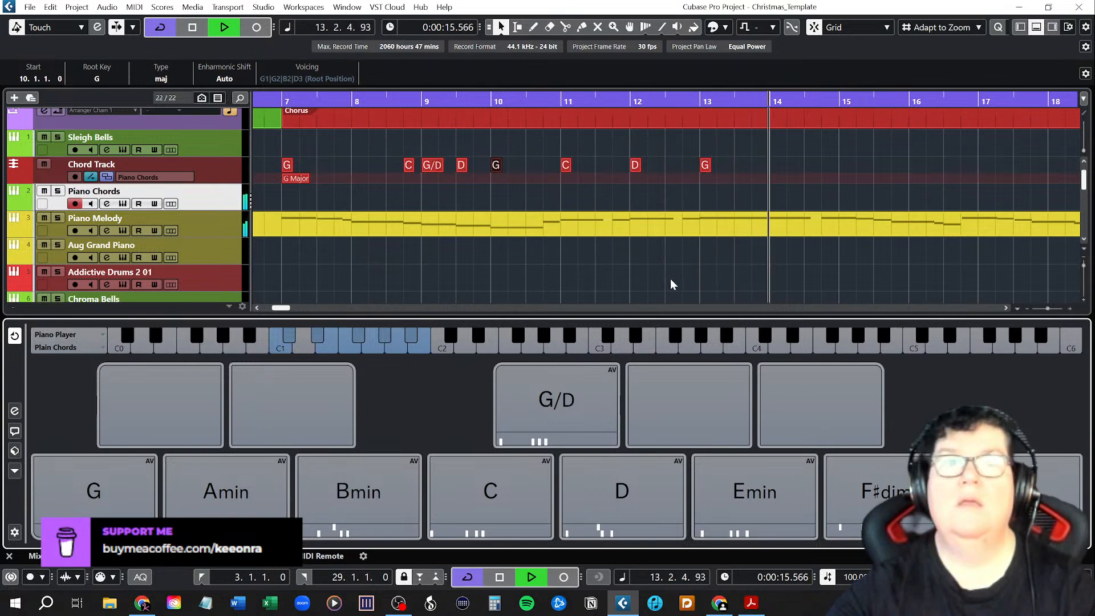
pyautogui.press('space')
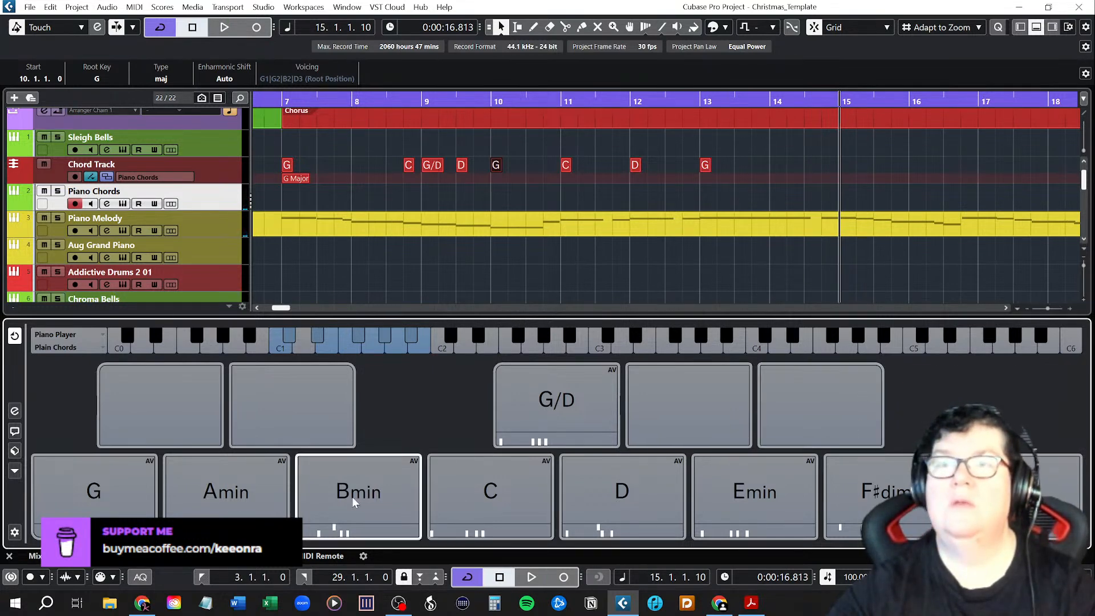
# Place G at bar 15, C halfway through bar 15 and G at bar 16 on the chord track.
pyautogui.moveTo(110, 503)
pyautogui.mouseDown()
pyautogui.moveTo(852, 200)
pyautogui.moveTo(845, 169)
pyautogui.mouseUp()
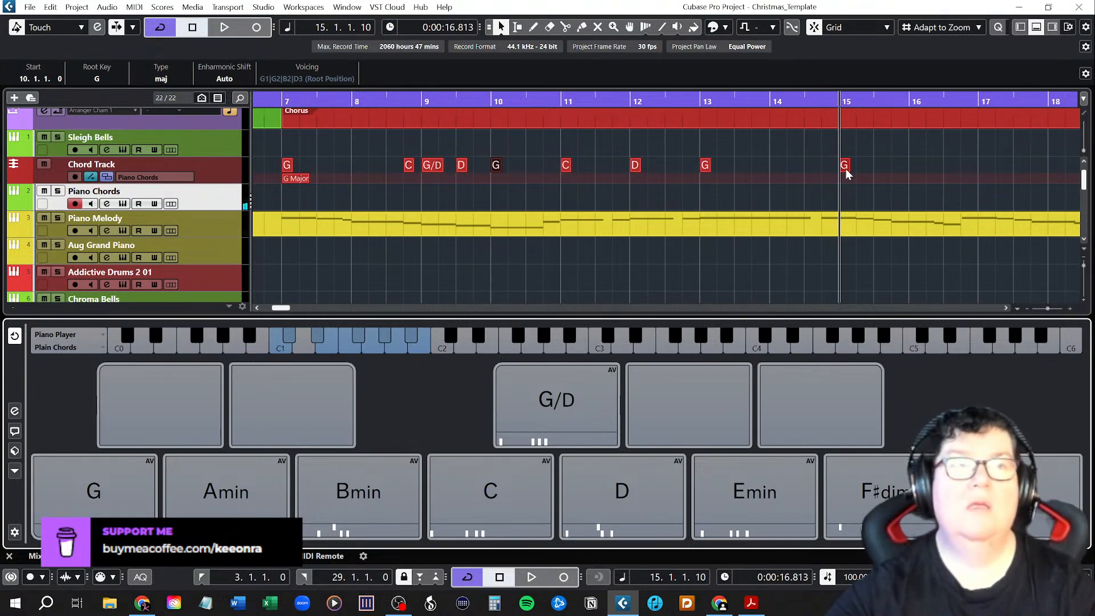
pyautogui.moveTo(535, 509)
pyautogui.mouseDown()
pyautogui.moveTo(887, 176)
pyautogui.moveTo(877, 173)
pyautogui.mouseUp()
pyautogui.click(137, 469)
pyautogui.moveTo(137, 469); pyautogui.dragTo(910, 176)
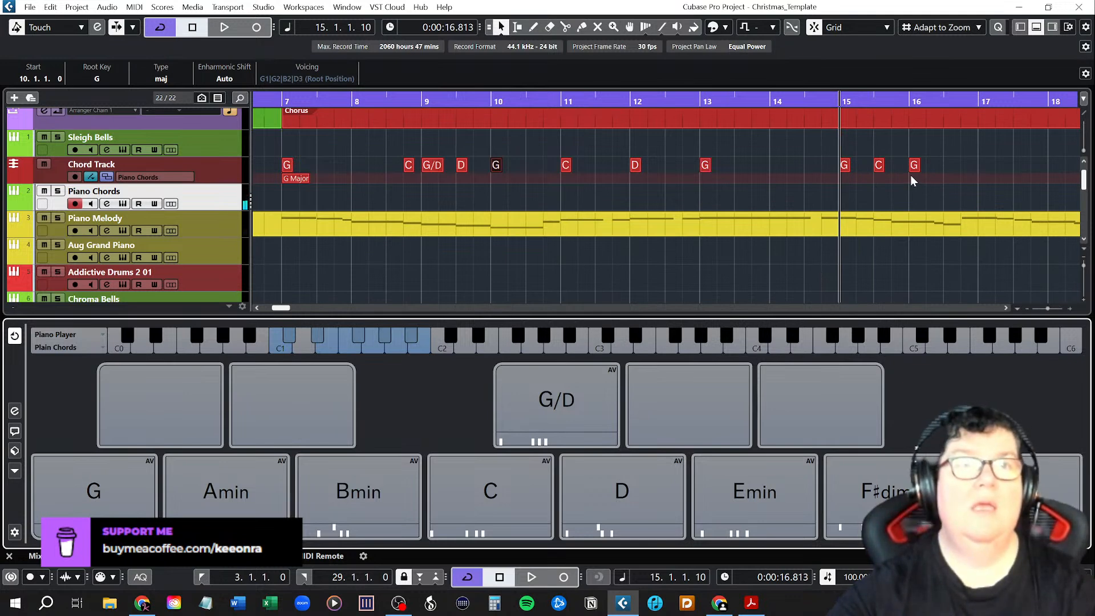
# Place G at bar 17, C halfway through bar 17 and G at bar 18, and play the chords from bar 15.
pyautogui.click(147, 488)
pyautogui.moveTo(148, 488)
pyautogui.mouseDown()
pyautogui.moveTo(952, 212)
pyautogui.moveTo(983, 190)
pyautogui.moveTo(989, 168)
pyautogui.mouseUp()
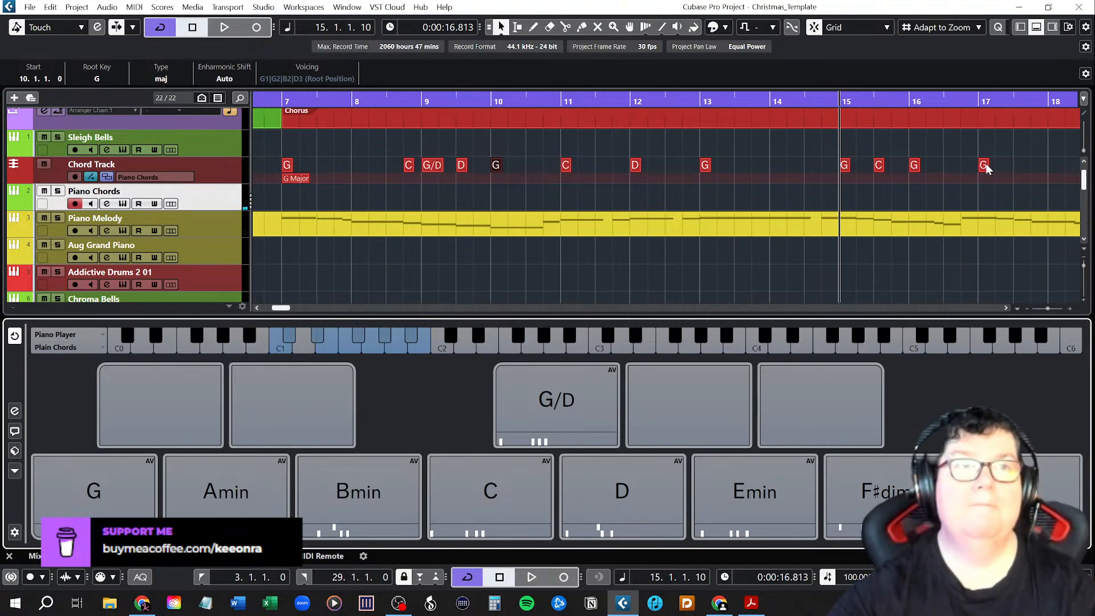
pyautogui.moveTo(496, 493); pyautogui.dragTo(1017, 177)
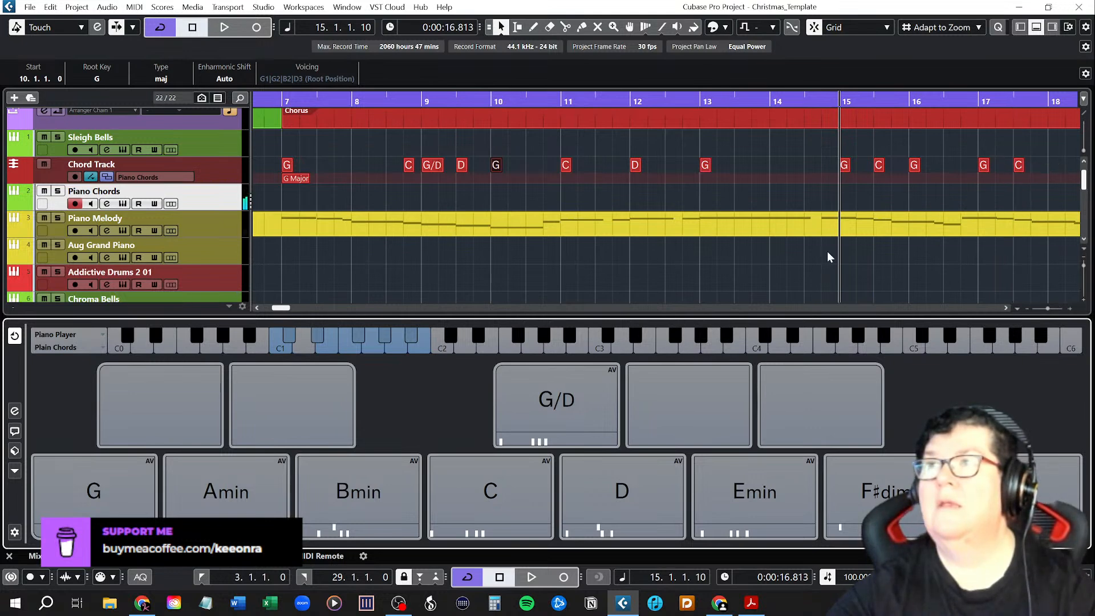
pyautogui.moveTo(103, 494)
pyautogui.mouseDown()
pyautogui.moveTo(307, 457)
pyautogui.moveTo(1054, 173)
pyautogui.mouseUp()
pyautogui.press('space')
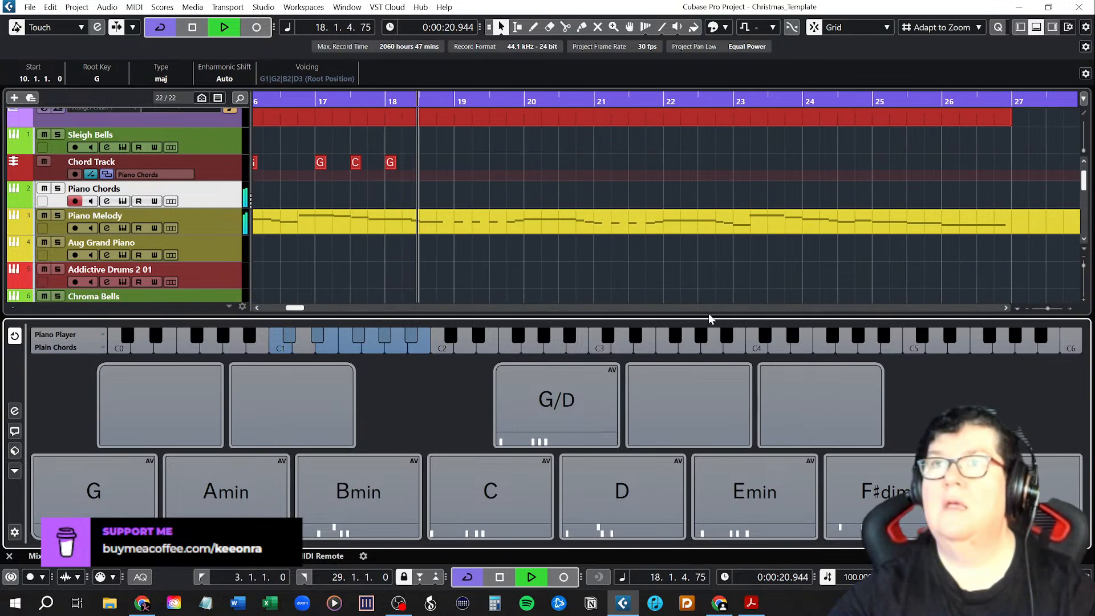
# Stop playback and place G at bar 19, D at bar 21 and G at bar 23 on the chord track.
pyautogui.press('space')
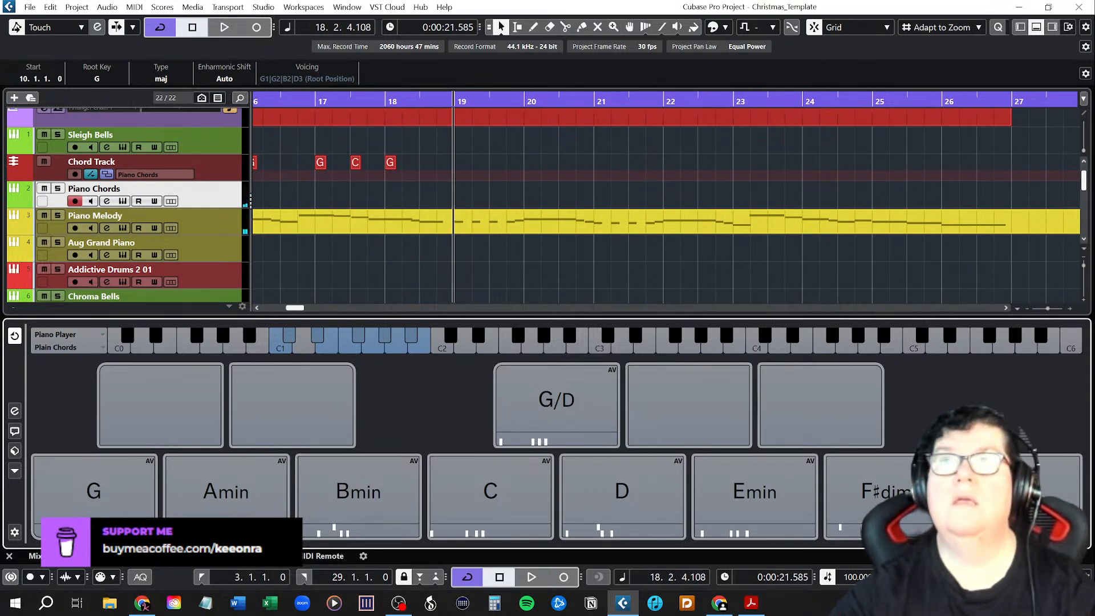
pyautogui.moveTo(118, 499); pyautogui.dragTo(460, 170)
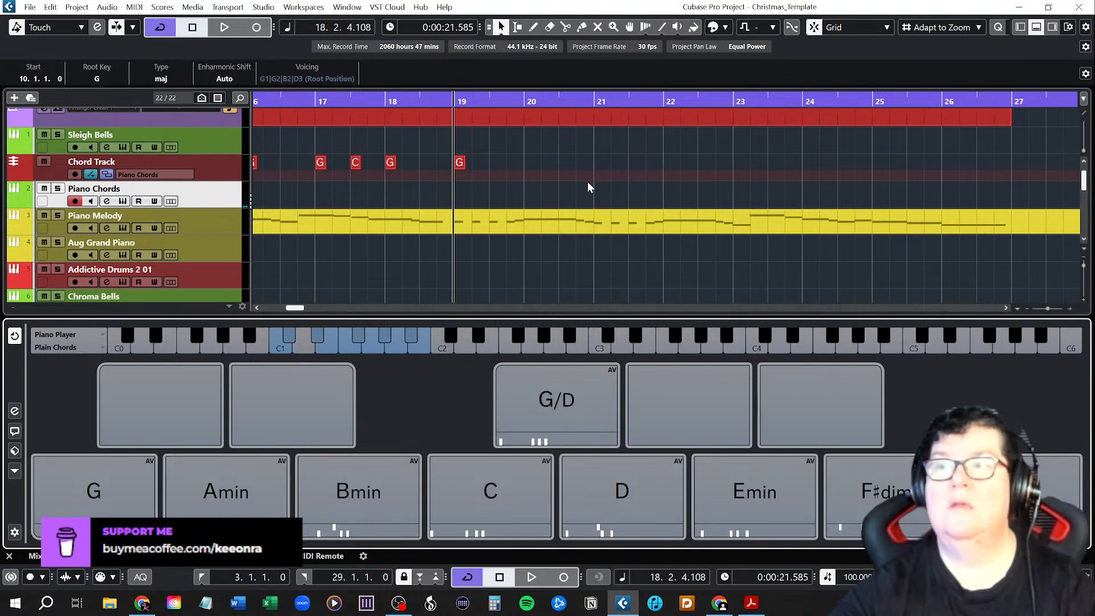
pyautogui.moveTo(638, 494)
pyautogui.mouseDown()
pyautogui.moveTo(626, 286)
pyautogui.moveTo(611, 171)
pyautogui.moveTo(600, 169)
pyautogui.mouseUp()
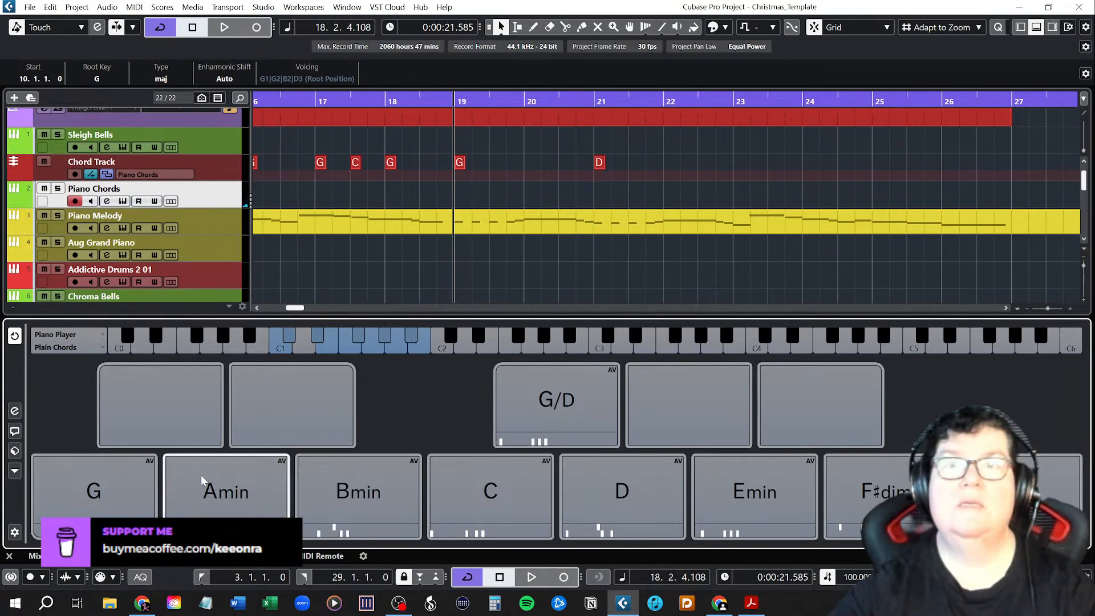
pyautogui.moveTo(115, 491); pyautogui.dragTo(737, 169)
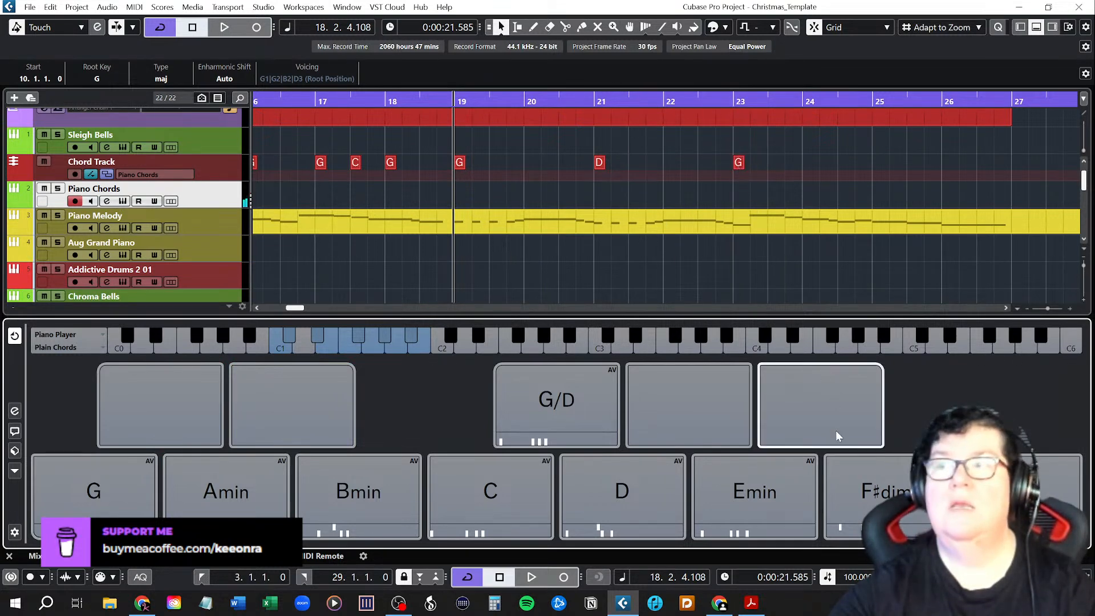
# Place C halfway through bar 23, G/D at bar 24, C three quarters through bar 24 and G/D at bar 25 on the chord track.
pyautogui.moveTo(489, 496)
pyautogui.mouseDown()
pyautogui.moveTo(812, 183)
pyautogui.moveTo(775, 164)
pyautogui.mouseUp()
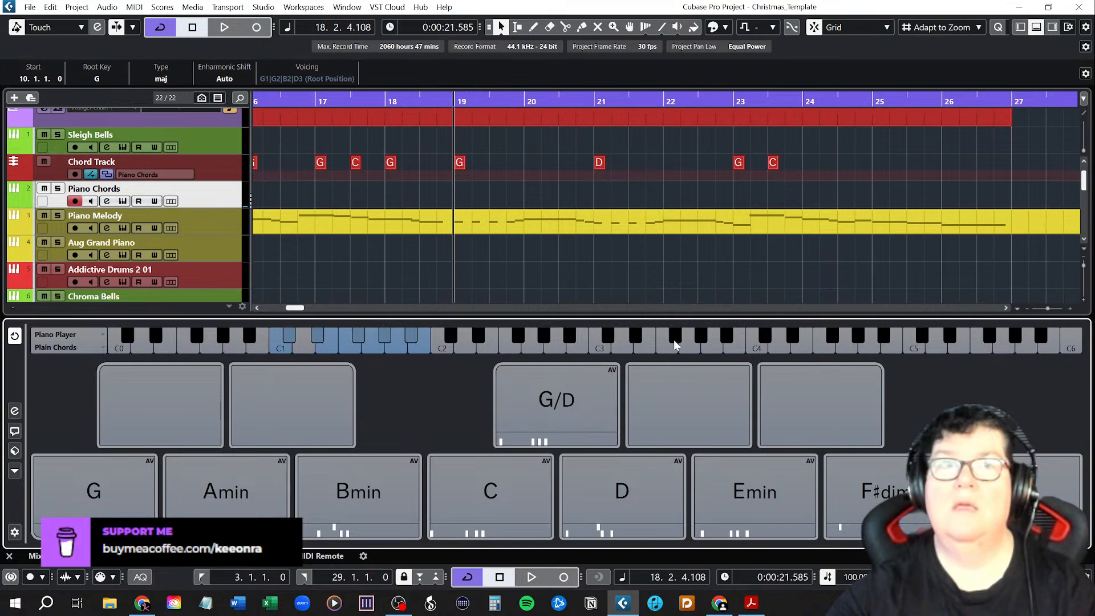
pyautogui.moveTo(568, 400); pyautogui.dragTo(806, 166)
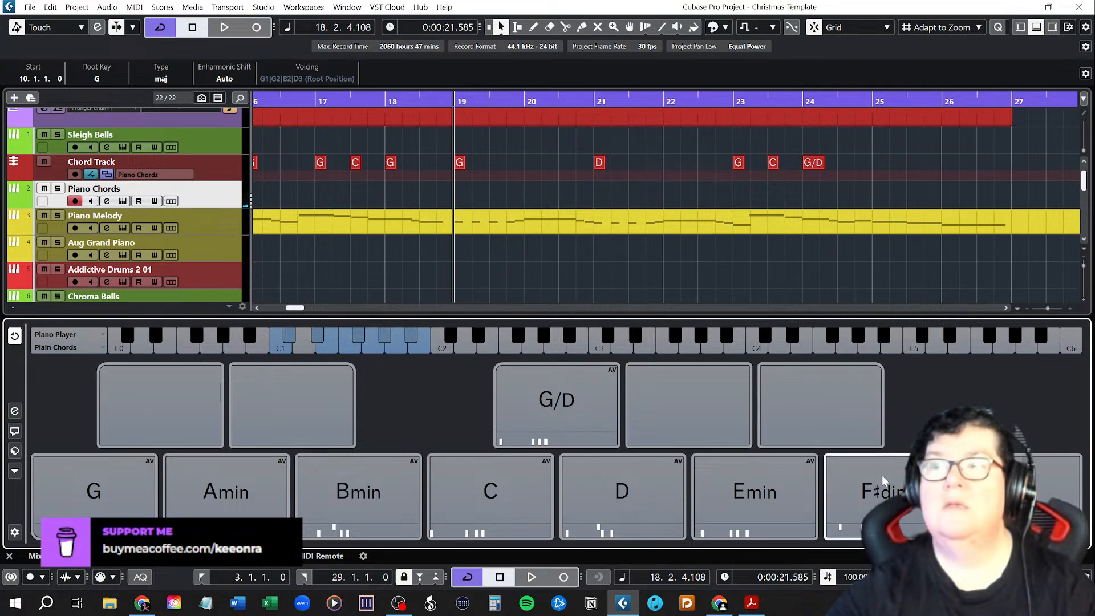
pyautogui.moveTo(510, 499); pyautogui.dragTo(855, 169)
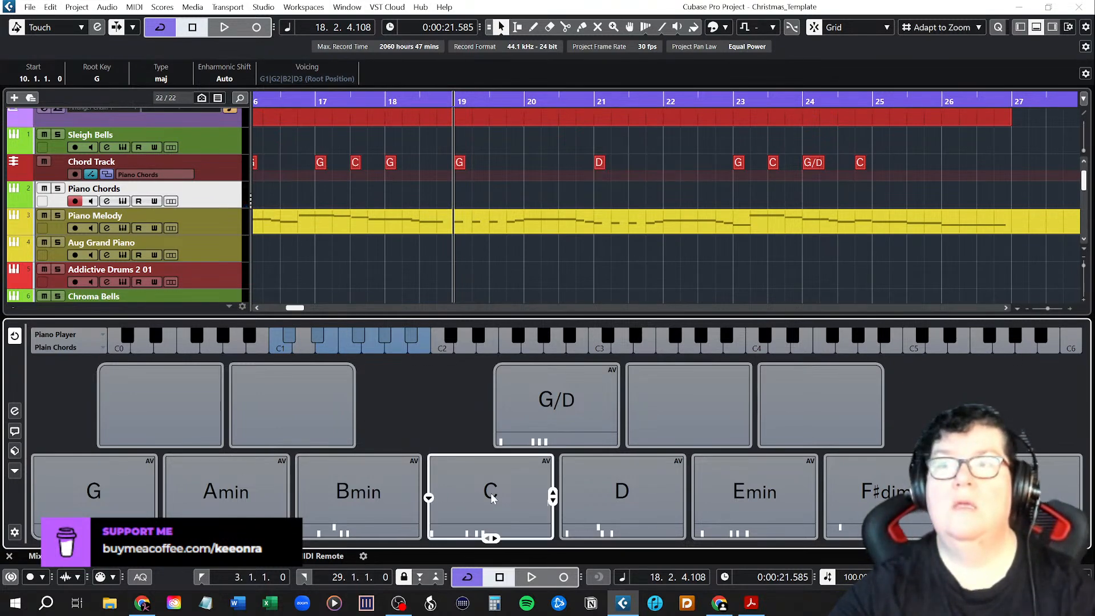
pyautogui.moveTo(564, 404)
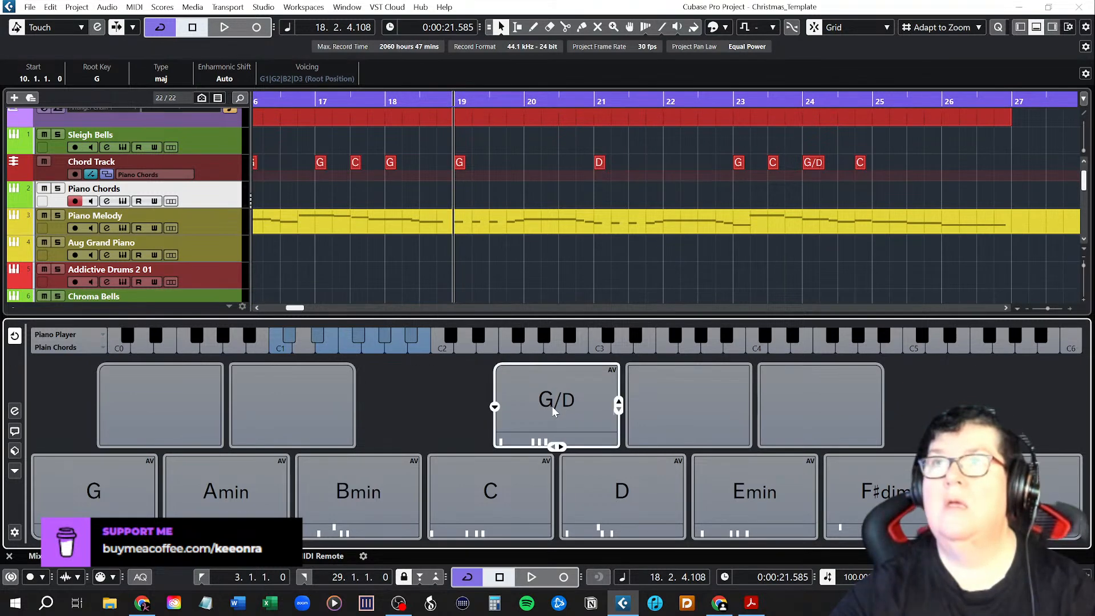
pyautogui.moveTo(556, 406)
pyautogui.mouseDown()
pyautogui.moveTo(859, 265)
pyautogui.moveTo(908, 168)
pyautogui.moveTo(882, 165)
pyautogui.mouseUp()
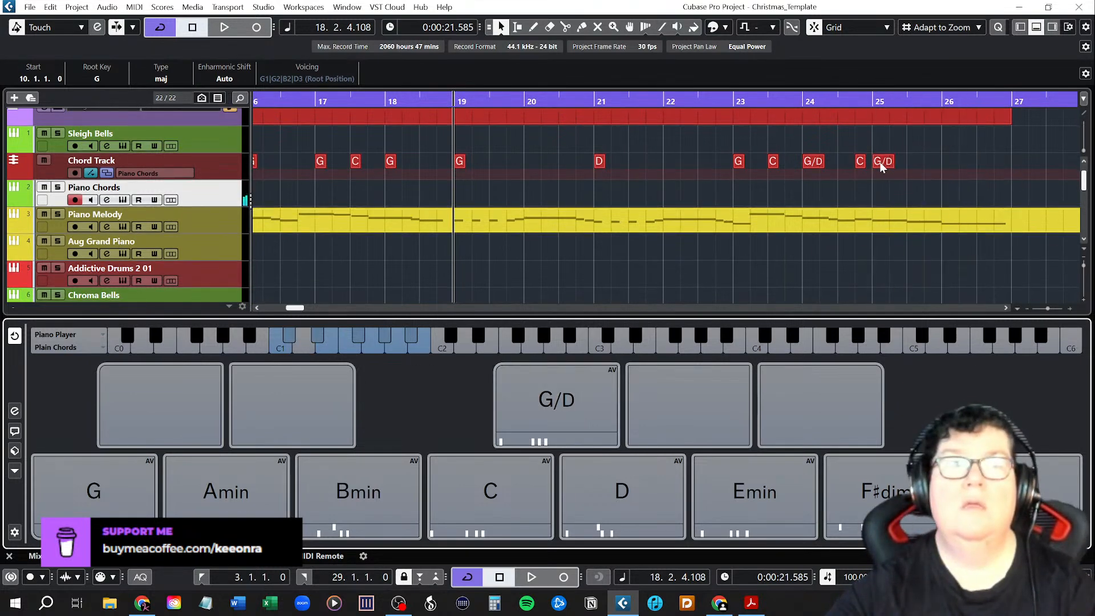
pyautogui.moveTo(150, 475)
pyautogui.mouseDown()
pyautogui.moveTo(882, 159)
pyautogui.moveTo(911, 163)
pyautogui.mouseUp()
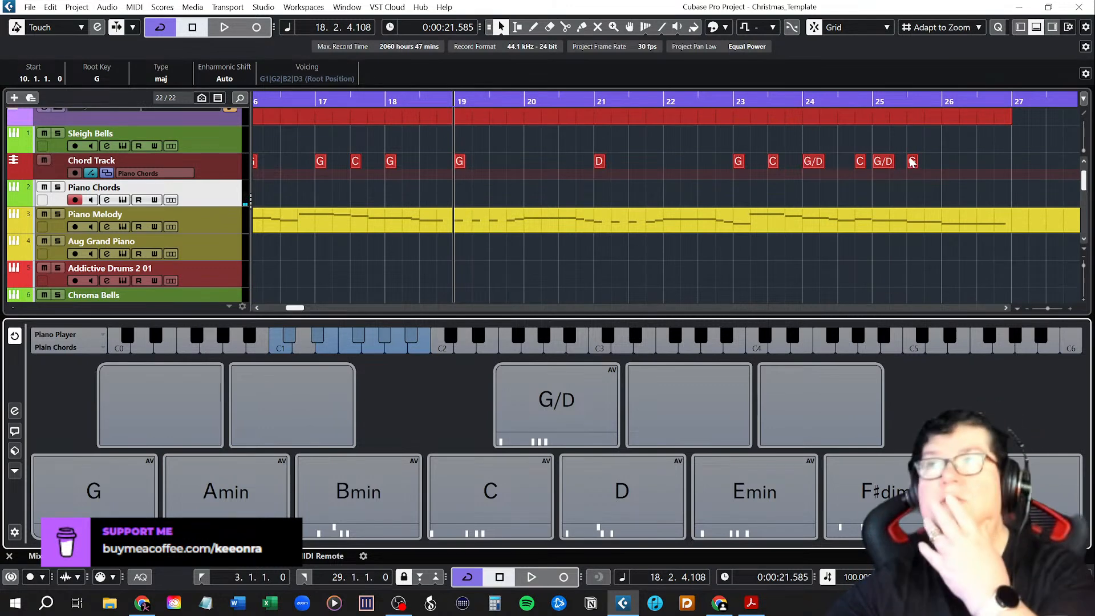
pyautogui.click(913, 161)
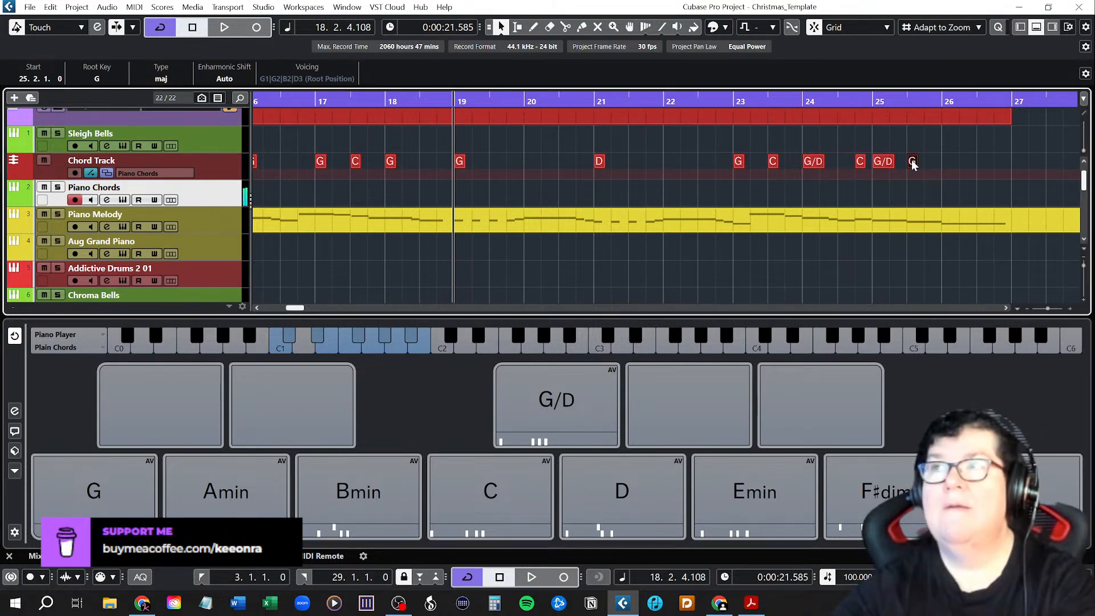
pyautogui.doubleClick(913, 162)
pyautogui.click(918, 162)
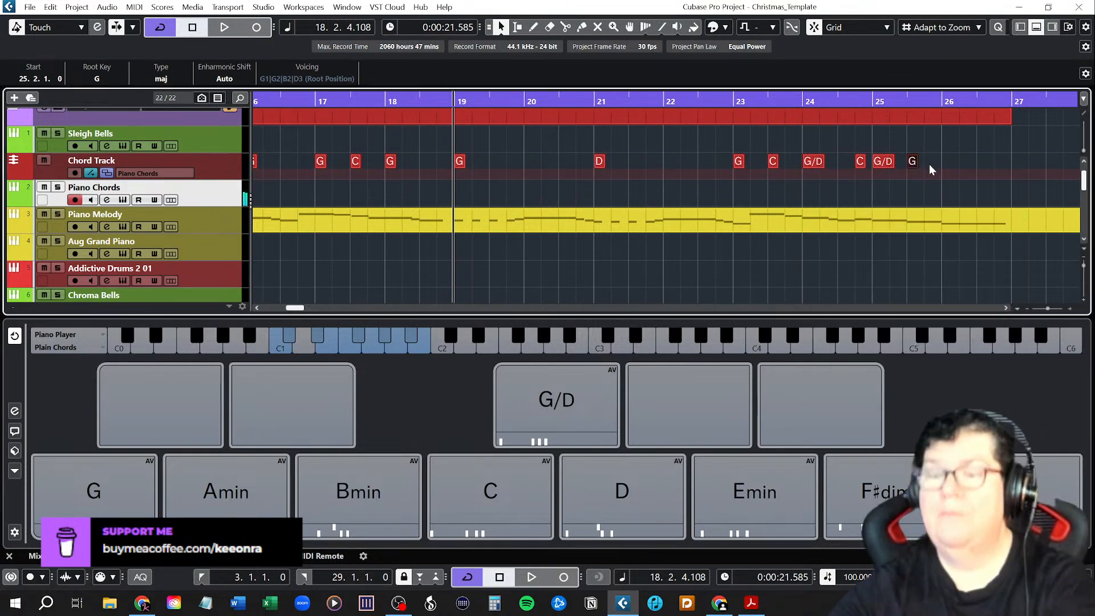
pyautogui.press('Delete')
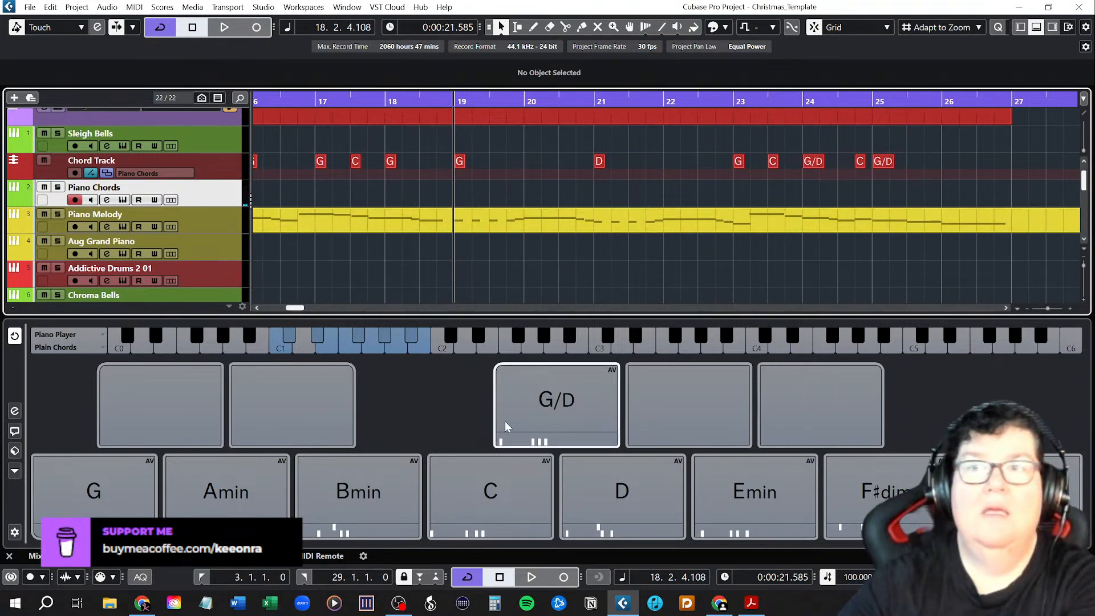
# Place D halfway through bar 25 and G at bar 26 on the chord track, and hide the chord pads.
pyautogui.moveTo(622, 502); pyautogui.dragTo(913, 169)
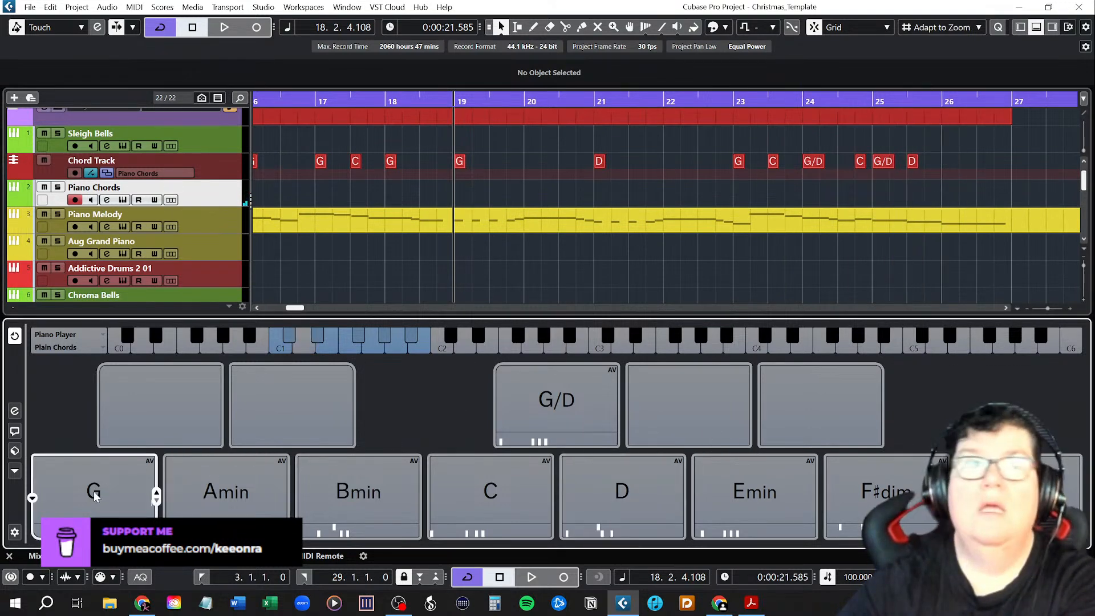
pyautogui.moveTo(199, 468); pyautogui.dragTo(945, 166)
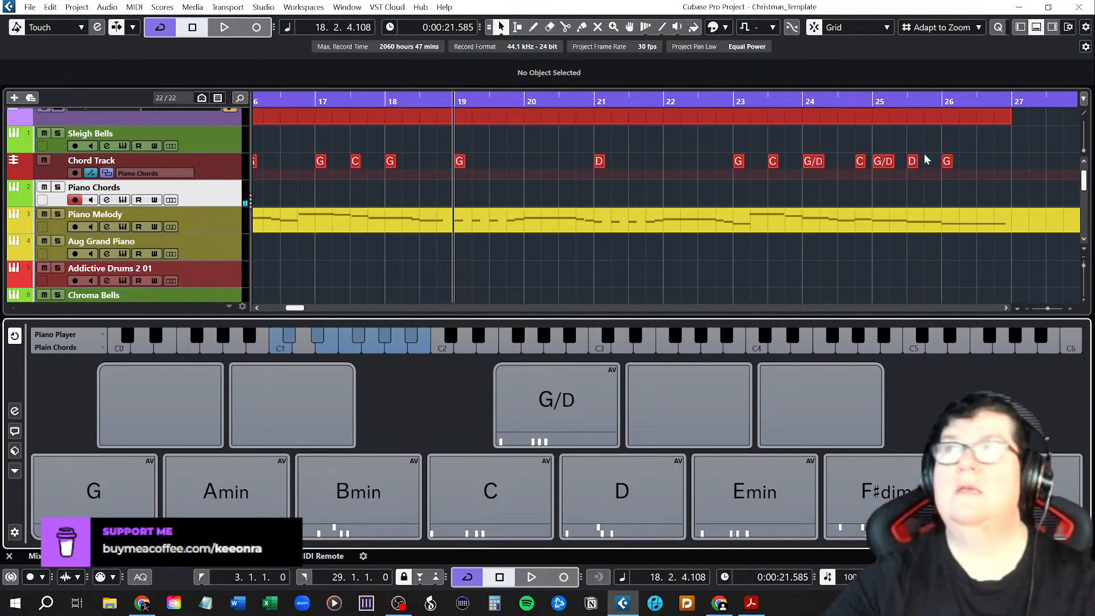
pyautogui.click(1036, 27)
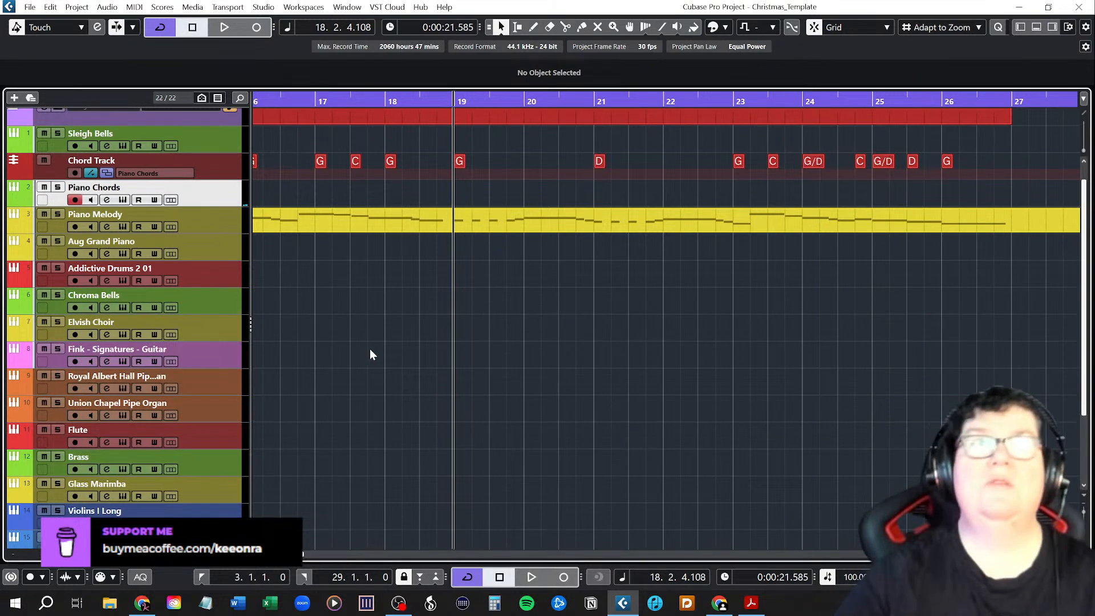
# Play the whole Chorus from bar 7 to its end at bar 27 to check the chords against the melody.
pyautogui.scroll(-4, 450, 286)
pyautogui.hscroll(-2, 474, 281)
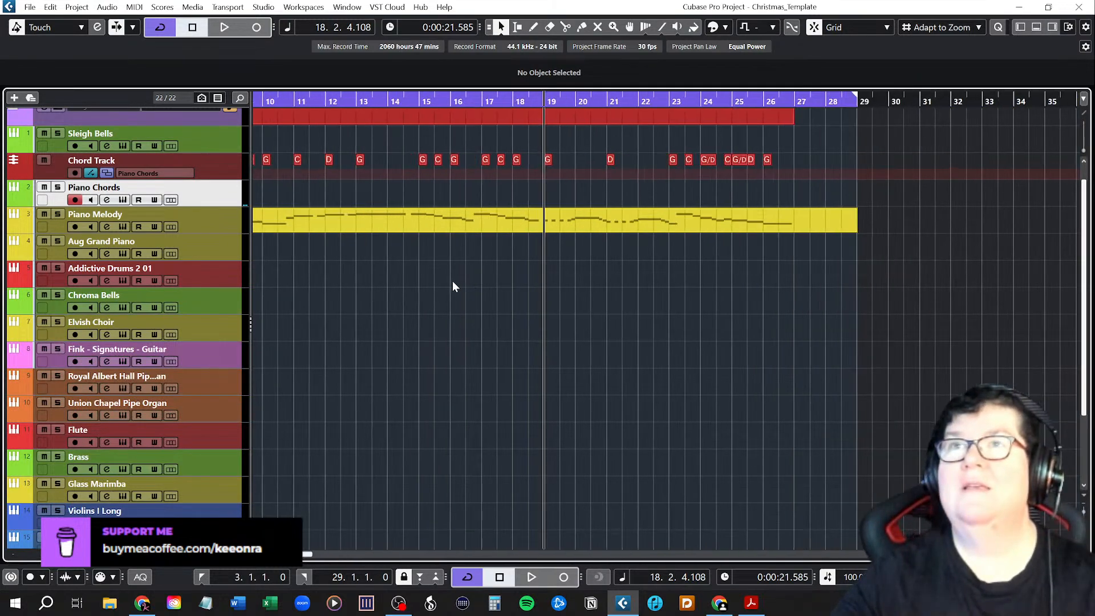
pyautogui.hscroll(-3, 454, 280)
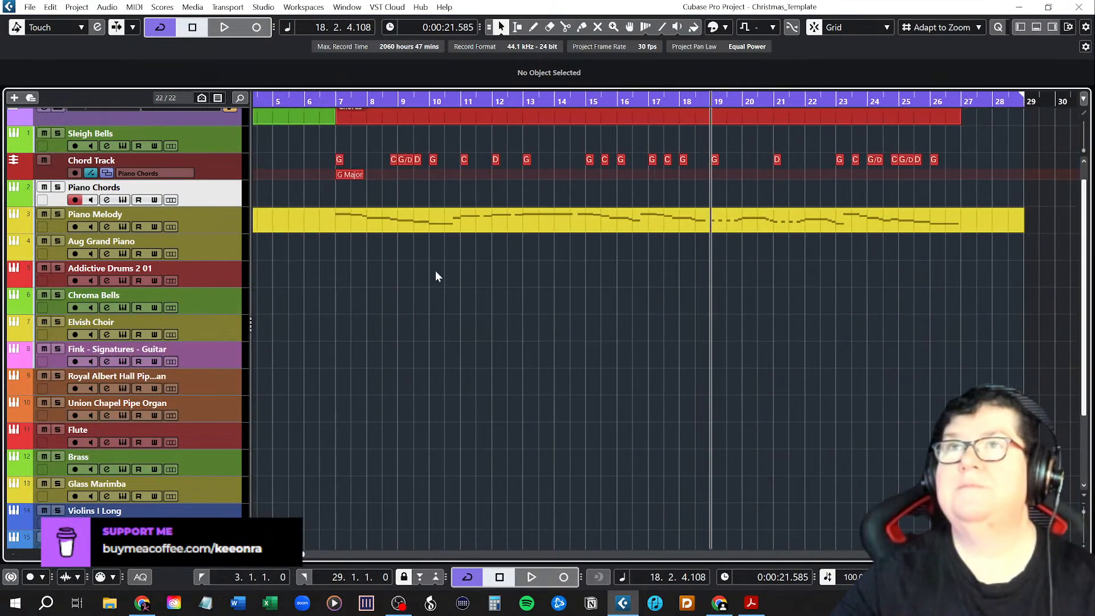
pyautogui.click(337, 100)
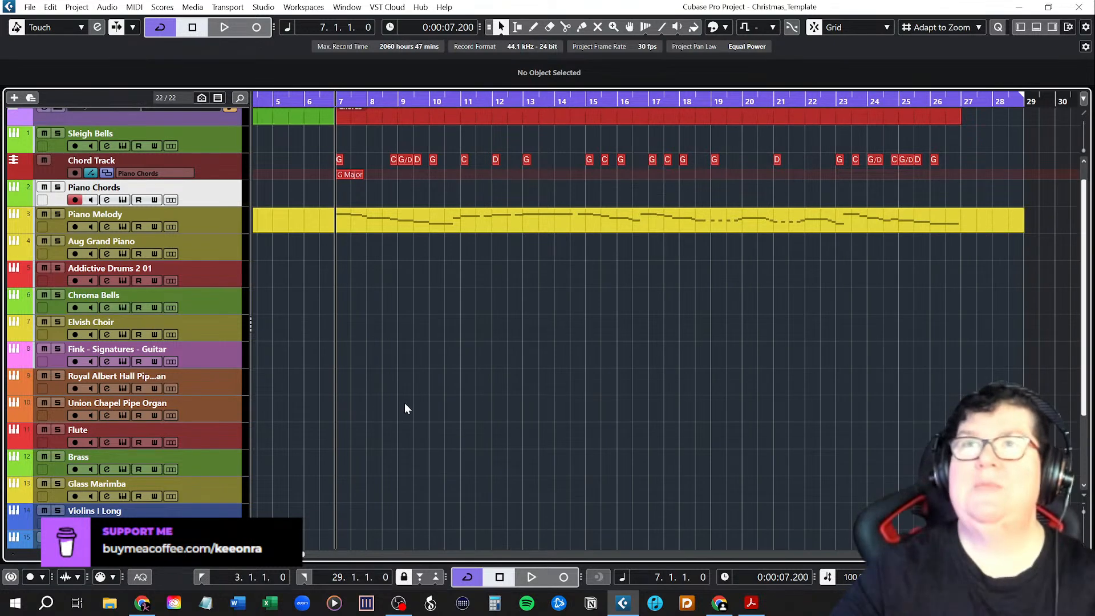
pyautogui.press('space')
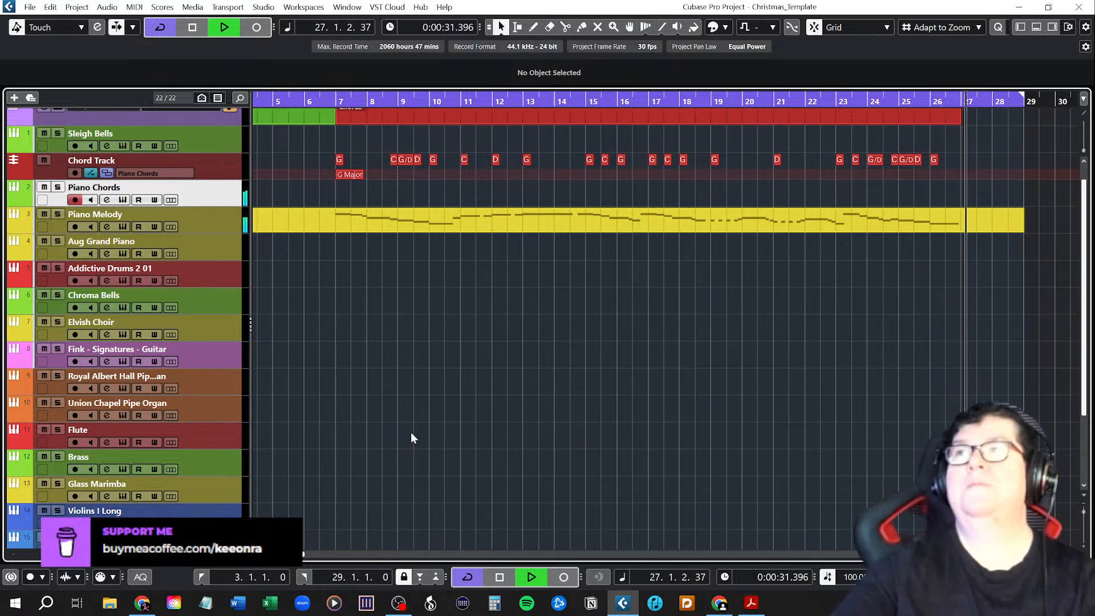
pyautogui.press('space')
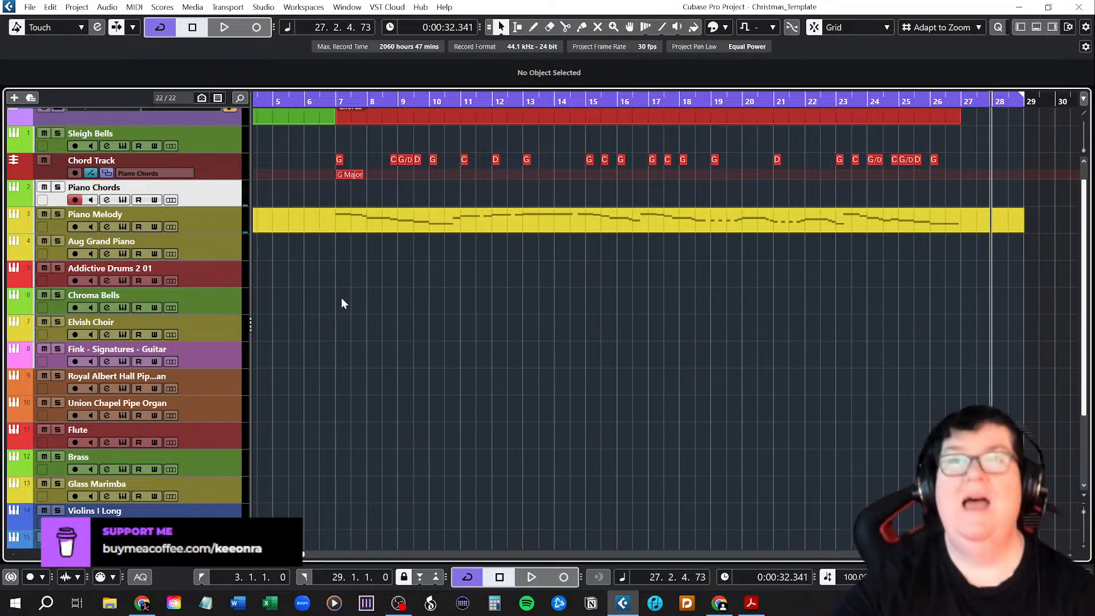
# Save the project.
pyautogui.click(30, 7)
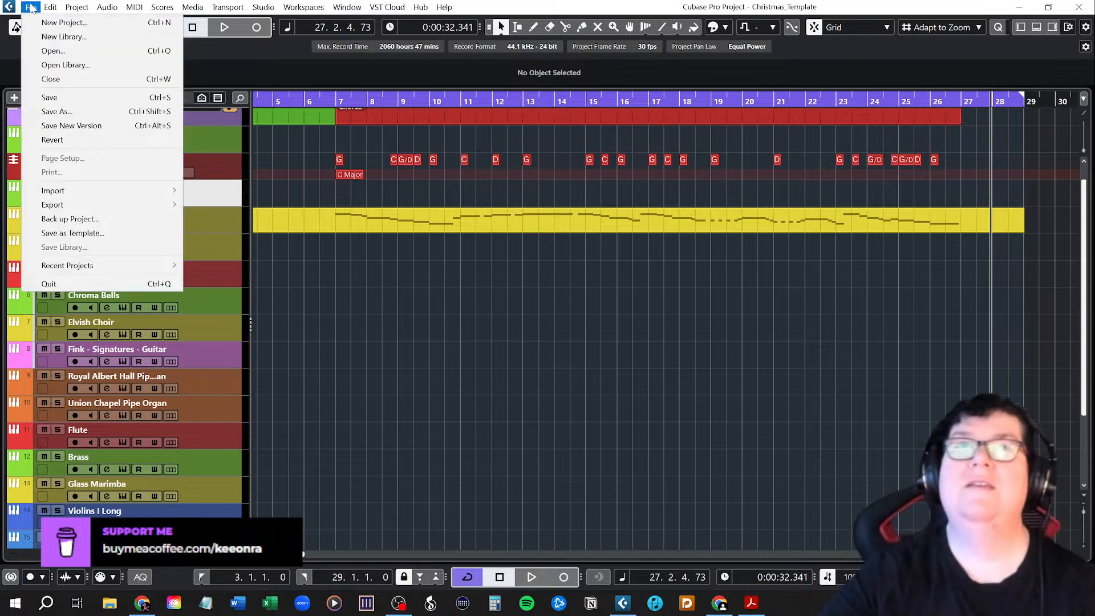
pyautogui.click(46, 93)
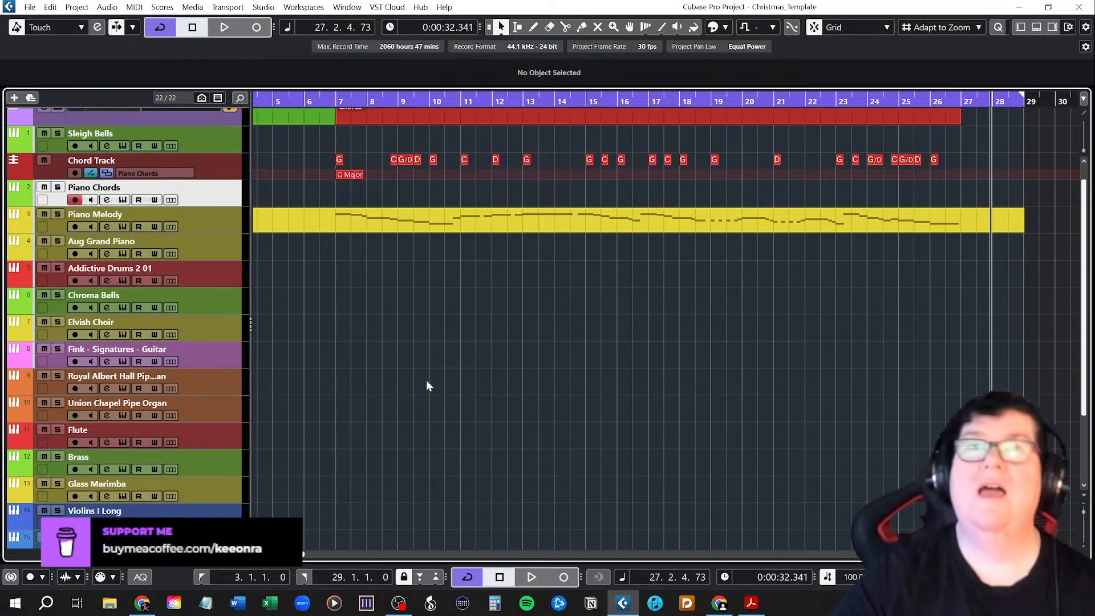
# Trim the Piano Melody part to the Chorus so that it starts at bar 7 and ends at bar 27.
pyautogui.scroll(1, 399, 385)
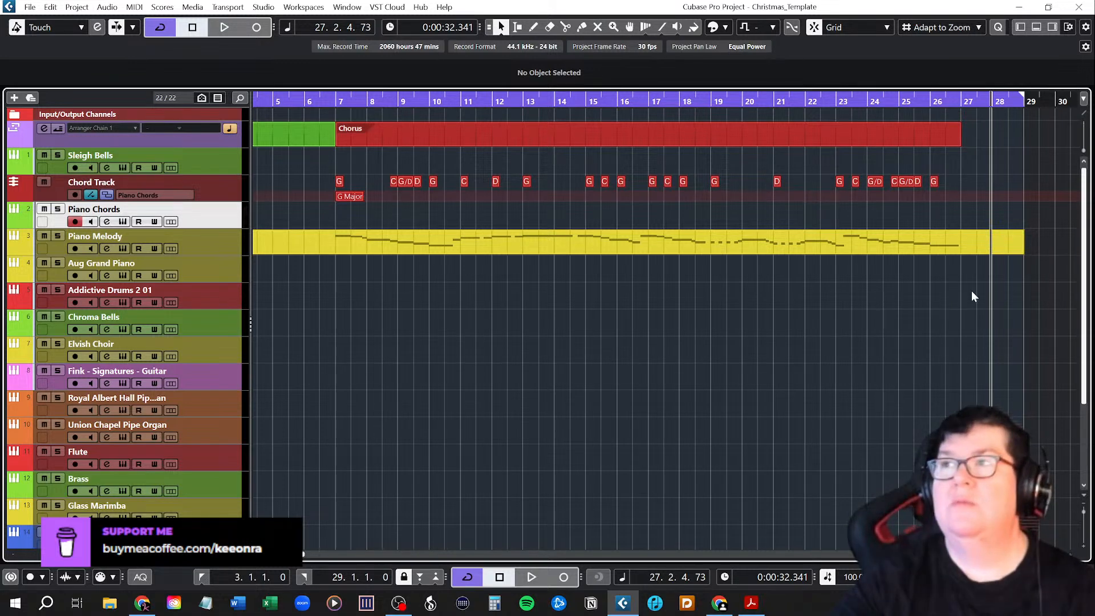
pyautogui.moveTo(1026, 255); pyautogui.dragTo(962, 250)
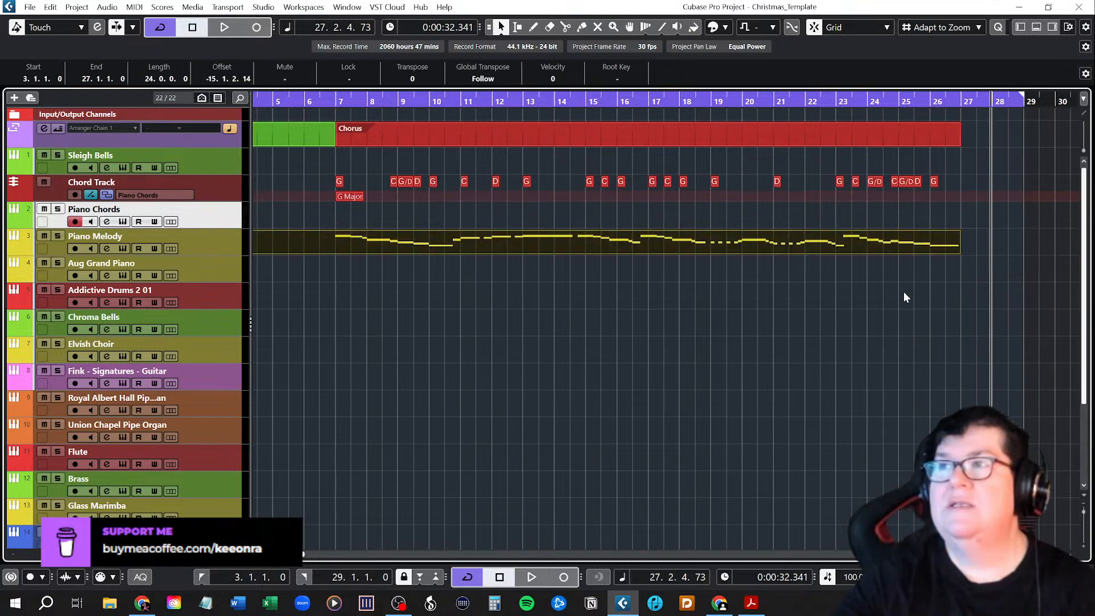
pyautogui.click(695, 325)
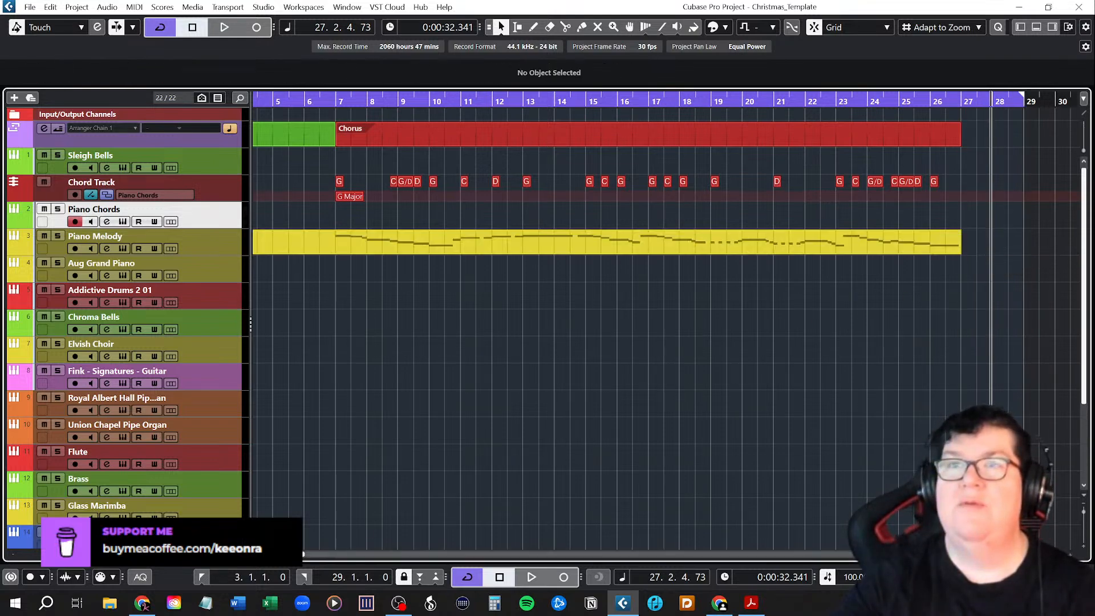
pyautogui.moveTo(381, 555); pyautogui.dragTo(309, 554)
pyautogui.moveTo(327, 252); pyautogui.dragTo(446, 249)
pyautogui.click(415, 277)
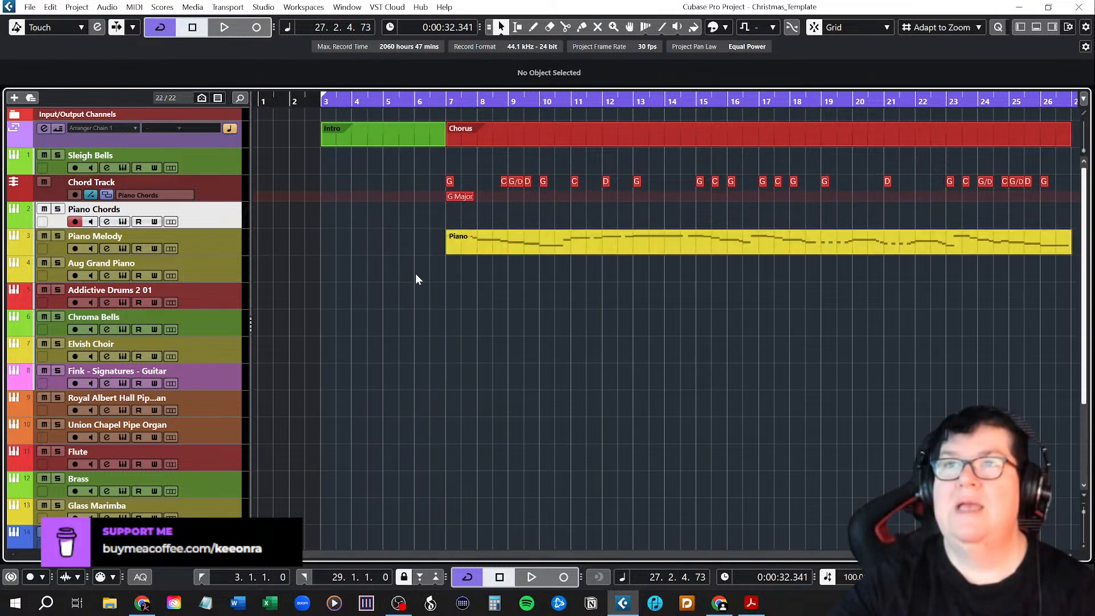
# Extend the end of the cycle range to bar 63.
pyautogui.moveTo(283, 554); pyautogui.dragTo(297, 555)
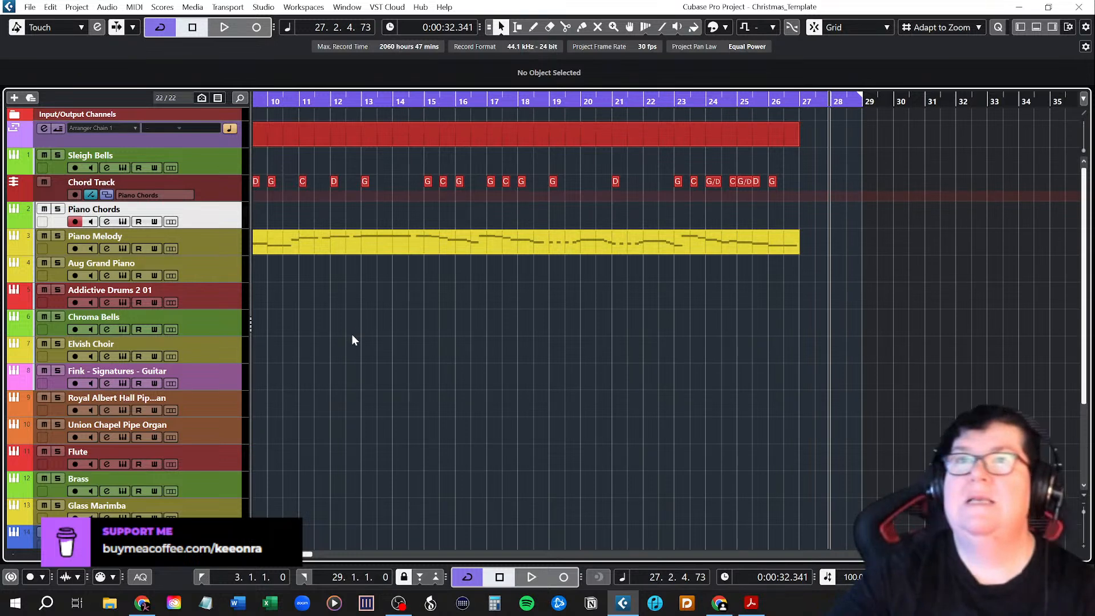
pyautogui.hscroll(-8, 379, 361)
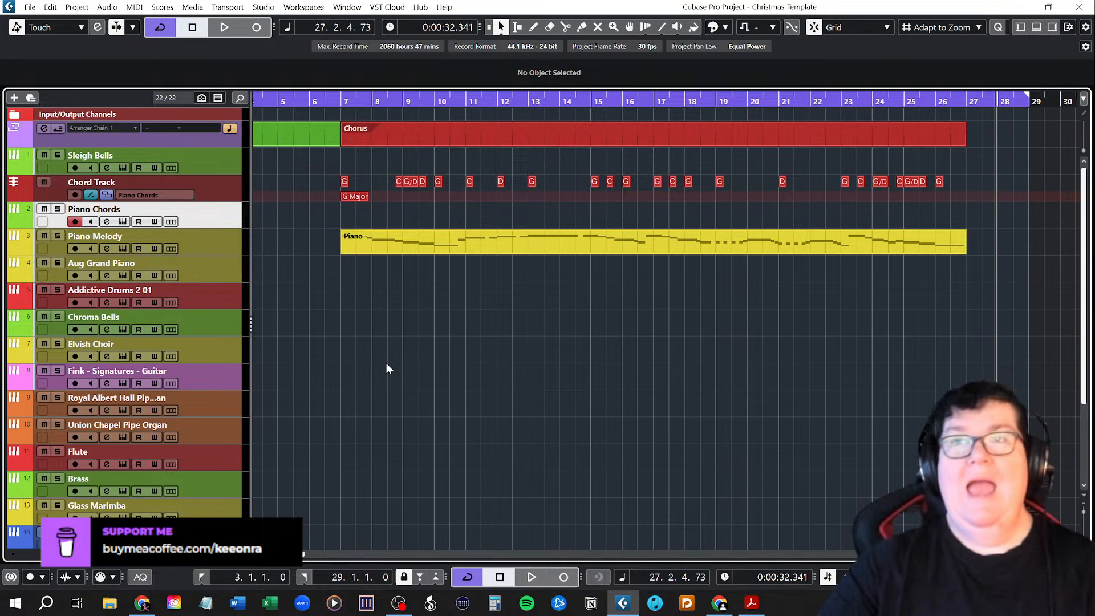
pyautogui.keyDown('ctrl'); pyautogui.scroll(-2, 396, 349); pyautogui.keyUp('ctrl')
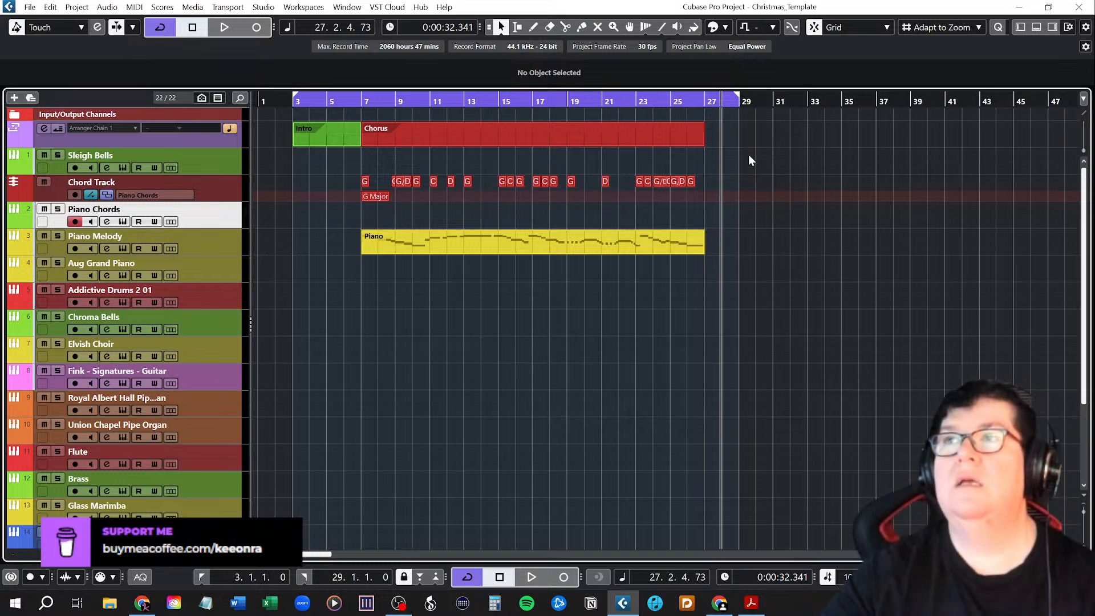
pyautogui.moveTo(737, 97); pyautogui.dragTo(1045, 107)
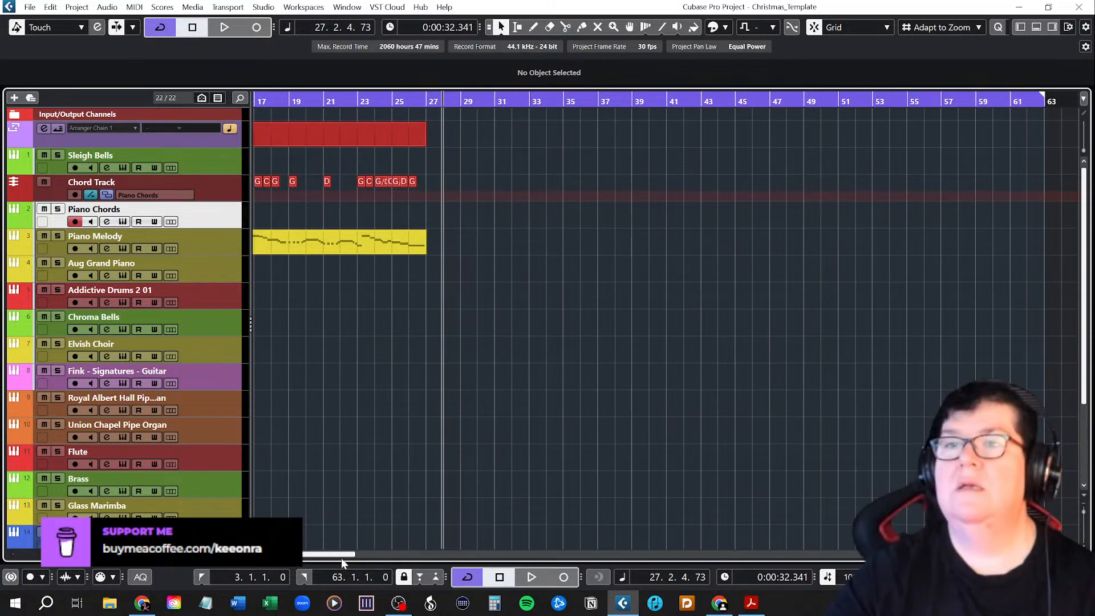
pyautogui.moveTo(337, 560); pyautogui.dragTo(317, 557)
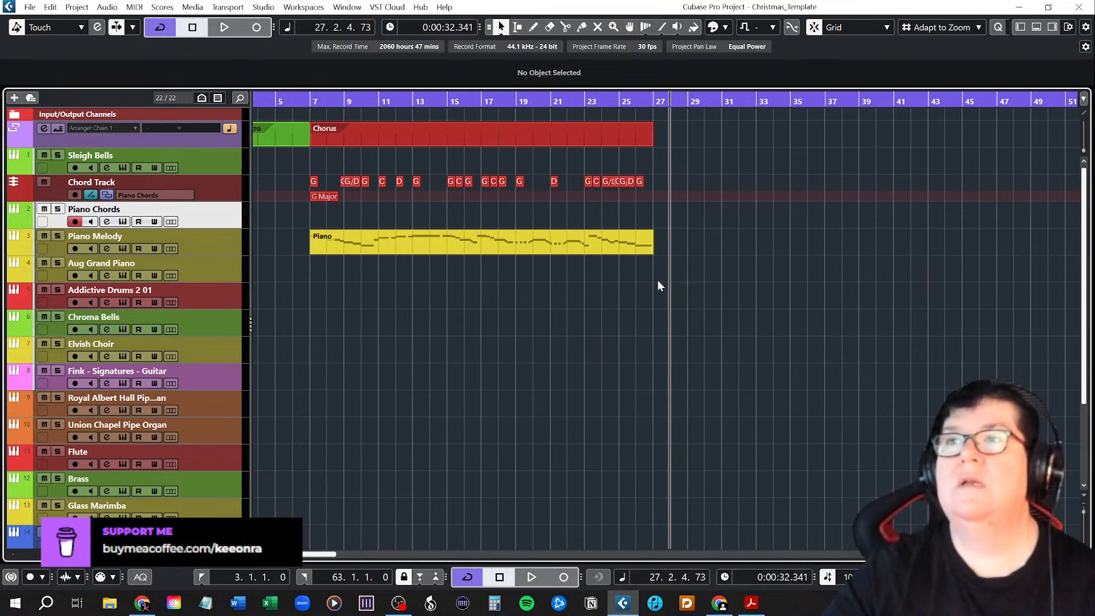
# Select the Chorus arranger event with its chords and Piano Melody part, and duplicate them twice, at bars 27 and 47.
pyautogui.moveTo(659, 270); pyautogui.dragTo(323, 118)
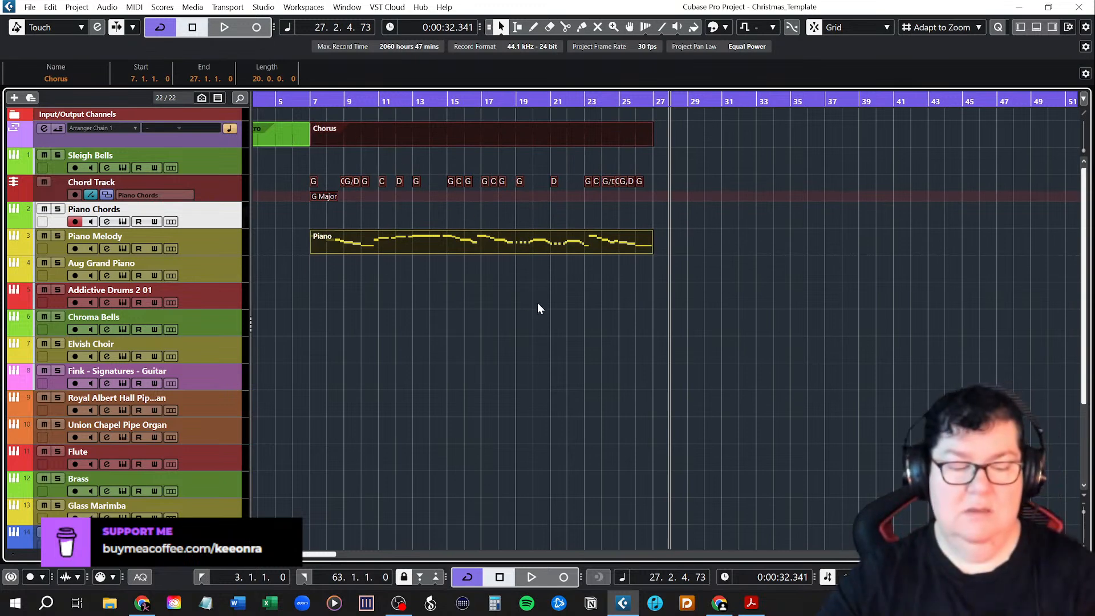
pyautogui.hotkey('ctrl', 'd')
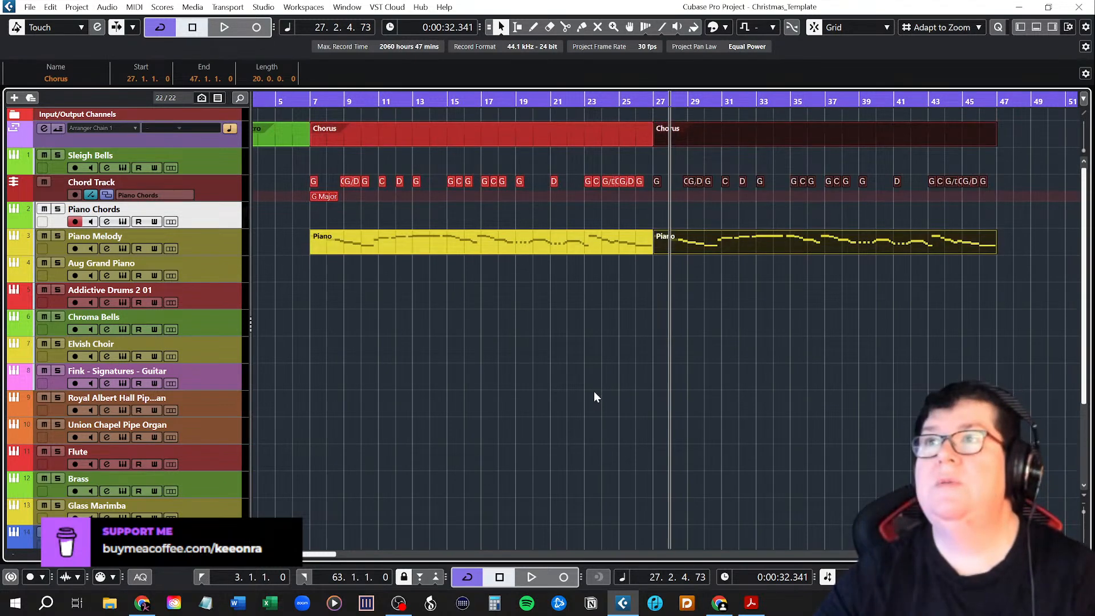
pyautogui.hotkey('ctrl', 'd')
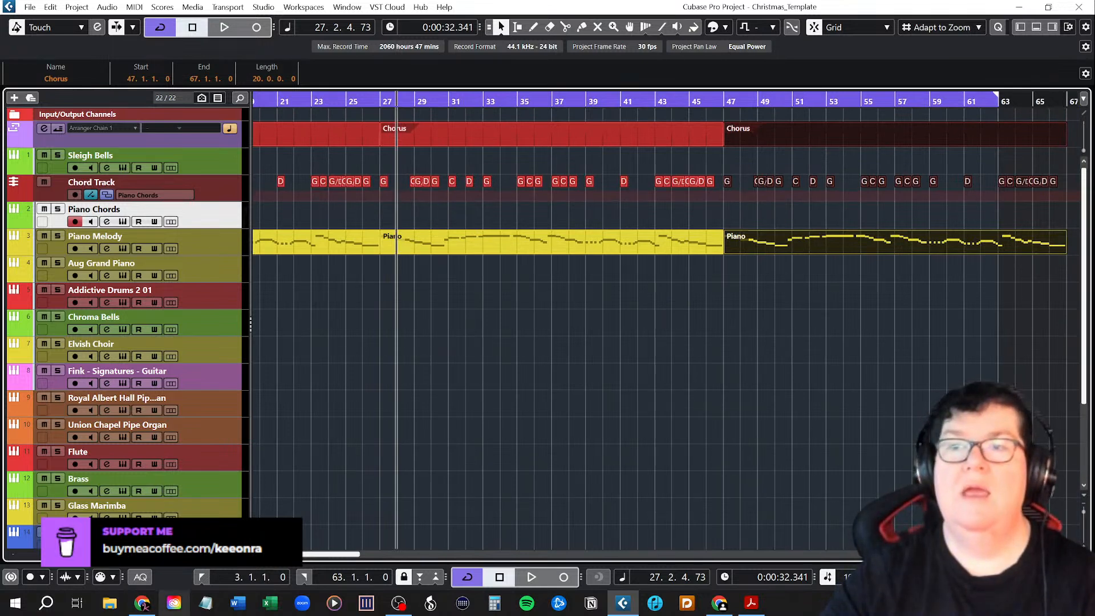
pyautogui.hotkey('alt', 'Tab')
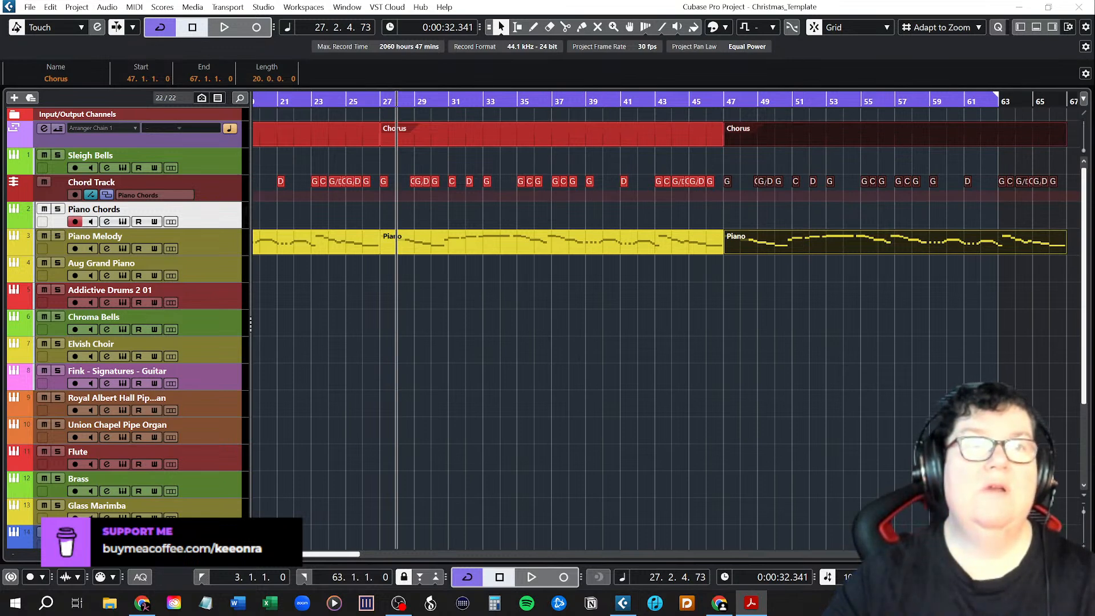
pyautogui.hotkey('alt', 'Tab')
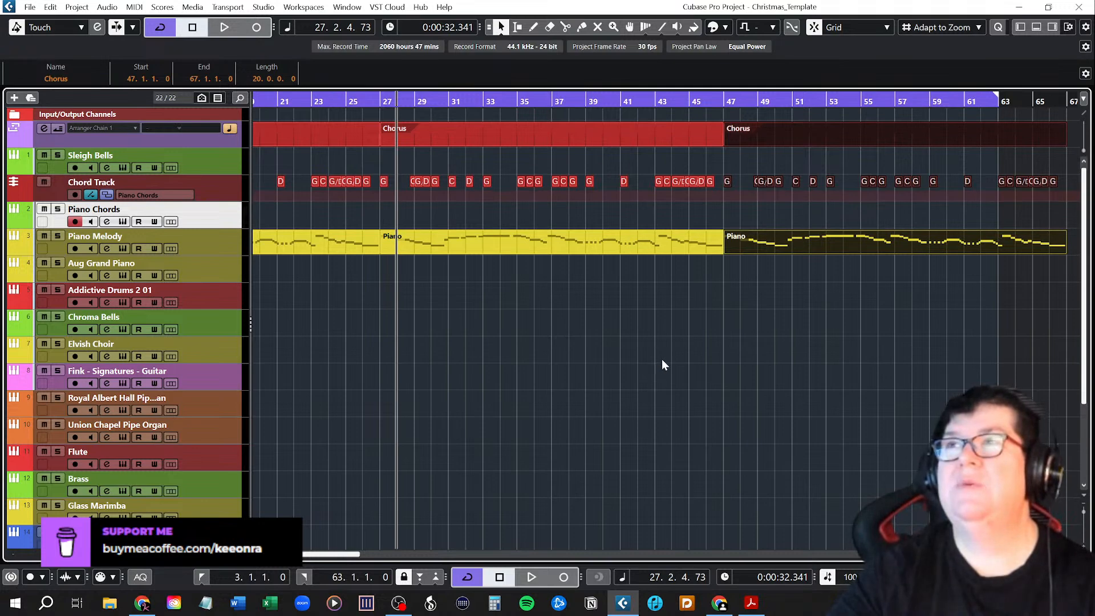
# Colour the Chorus arranger event at bar 27 olive green.
pyautogui.moveTo(309, 555); pyautogui.dragTo(288, 555)
pyautogui.click(740, 139)
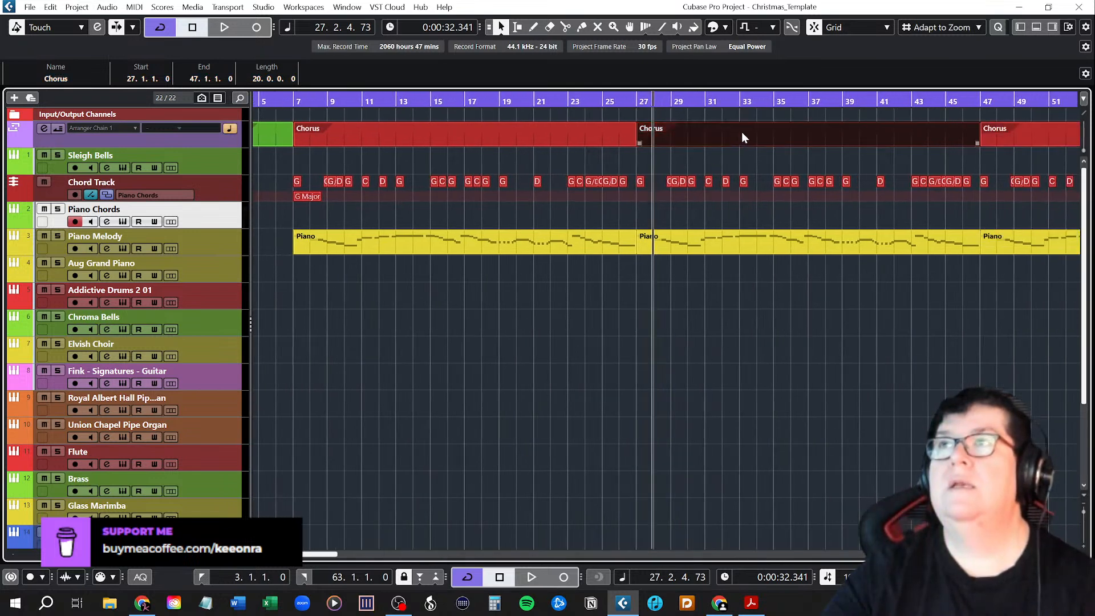
pyautogui.click(774, 28)
pyautogui.click(775, 28)
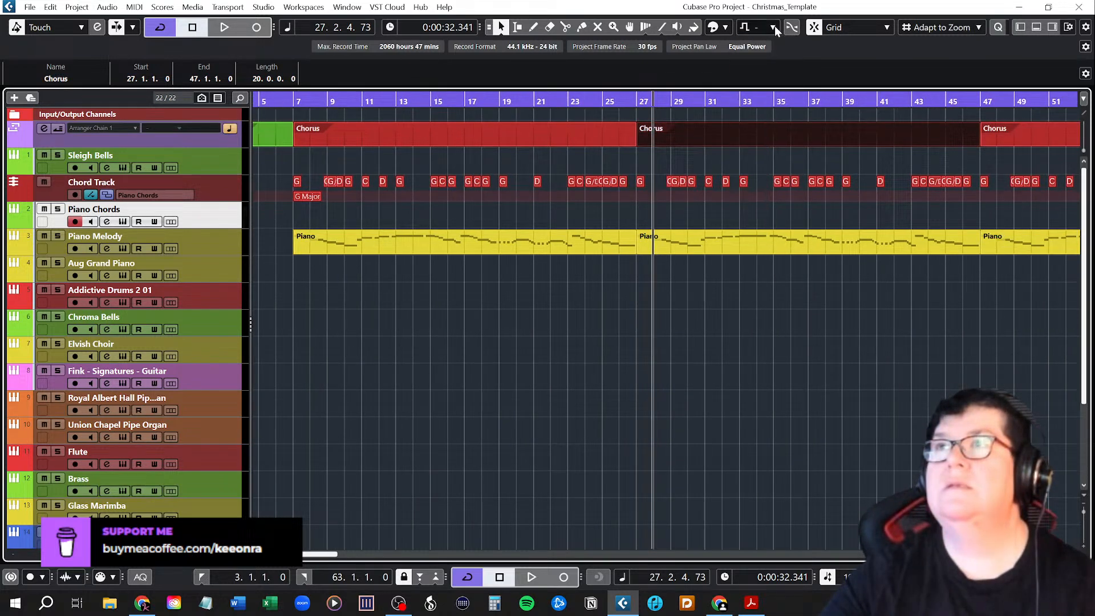
pyautogui.click(726, 28)
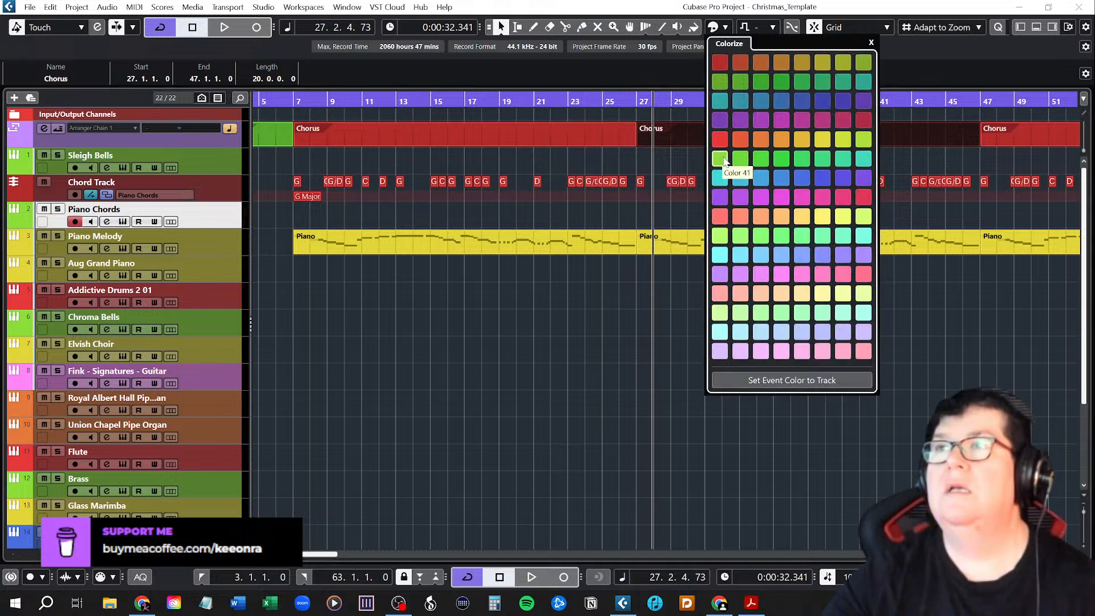
pyautogui.click(720, 82)
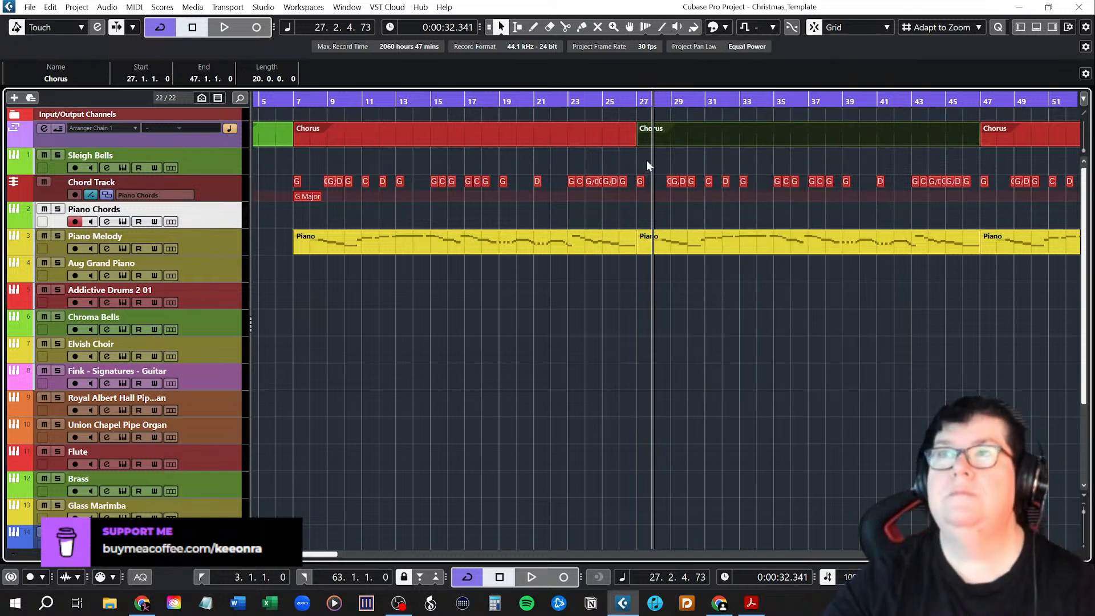
# Rename the green arranger event at bar 27 as Chorus 2.
pyautogui.click(85, 83)
pyautogui.press('End')
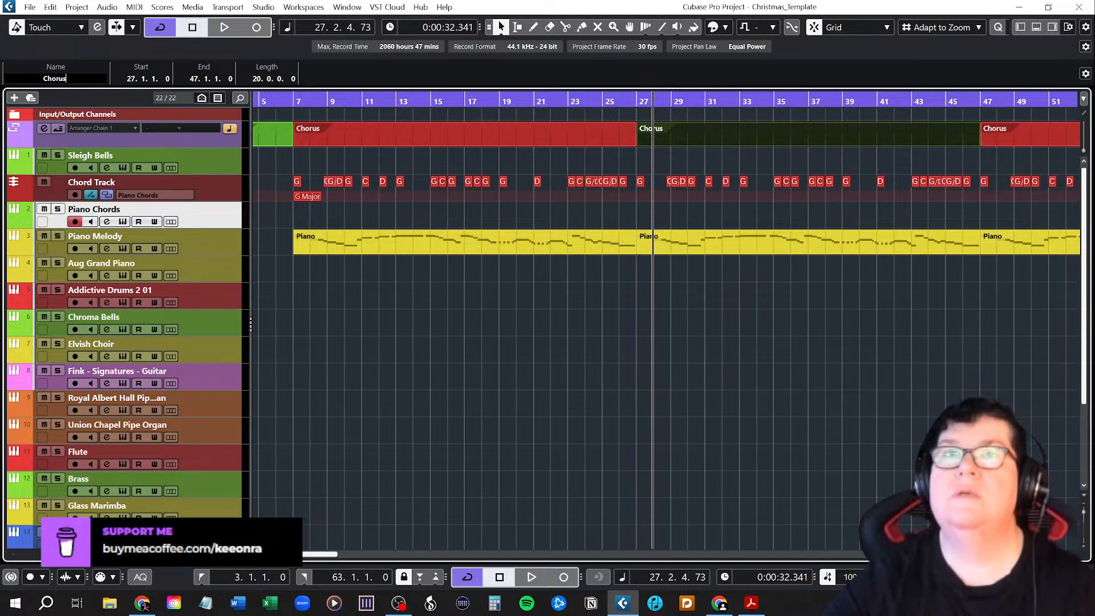
pyautogui.write('2')
pyautogui.press('Return')
# Rename the Chorus arranger event at bar 47 as Chorus 3.
pyautogui.click(1029, 145)
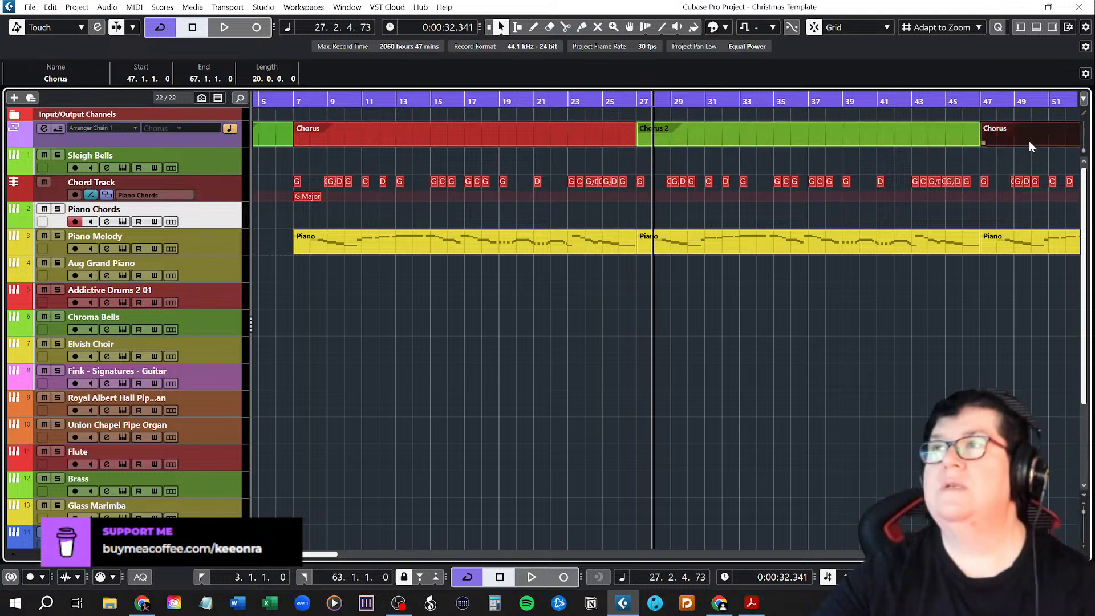
pyautogui.click(85, 83)
pyautogui.press('End')
pyautogui.write('3')
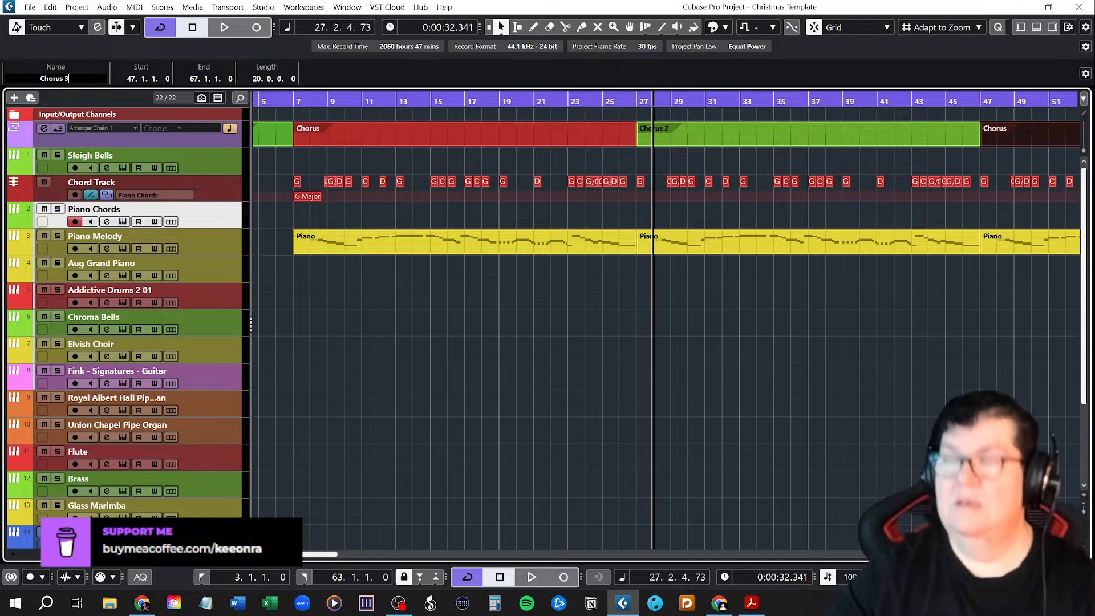
pyautogui.press('Return')
# Extend the end of the cycle range to bar 69 and clear the selection.
pyautogui.scroll(-2, 492, 299)
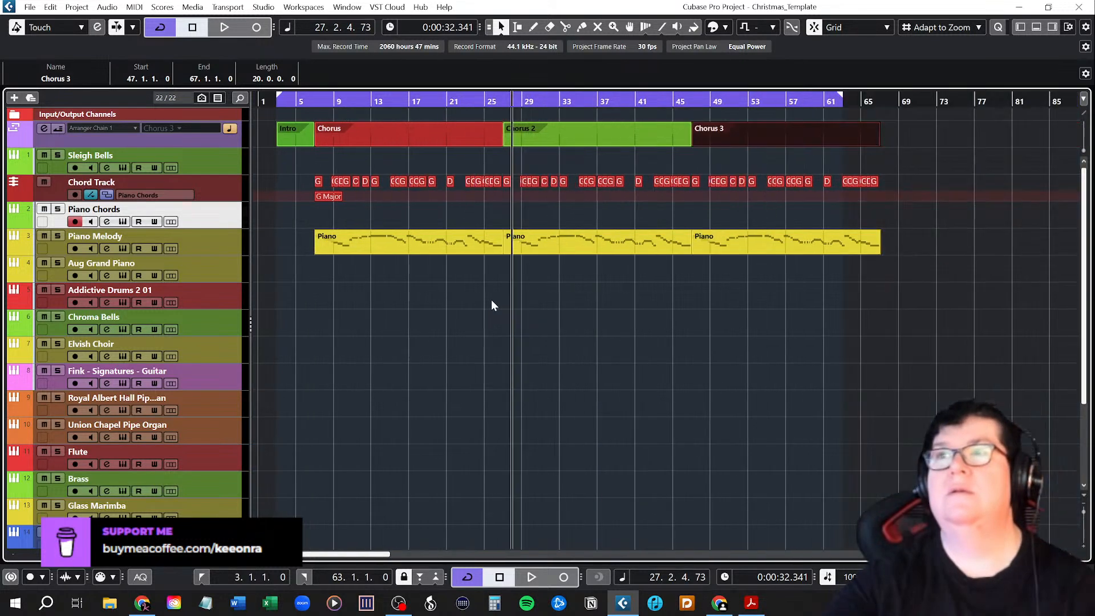
pyautogui.moveTo(841, 97); pyautogui.dragTo(897, 101)
pyautogui.click(789, 303)
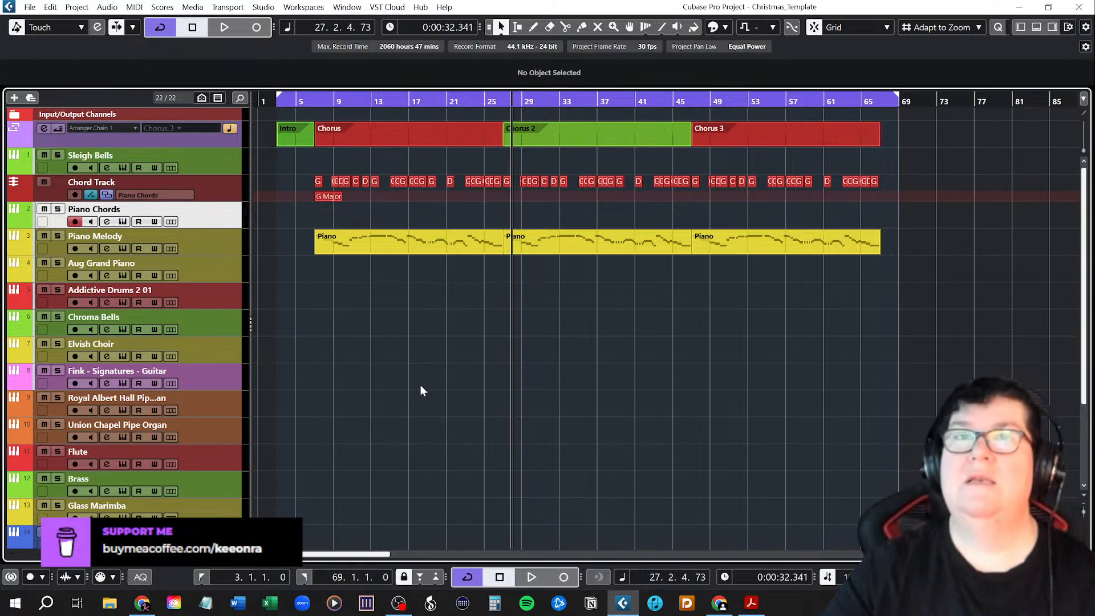
# Draw an empty part on the Sleigh Bells track over the Intro, from bar 3 to bar 7.
pyautogui.scroll(-5, 347, 420)
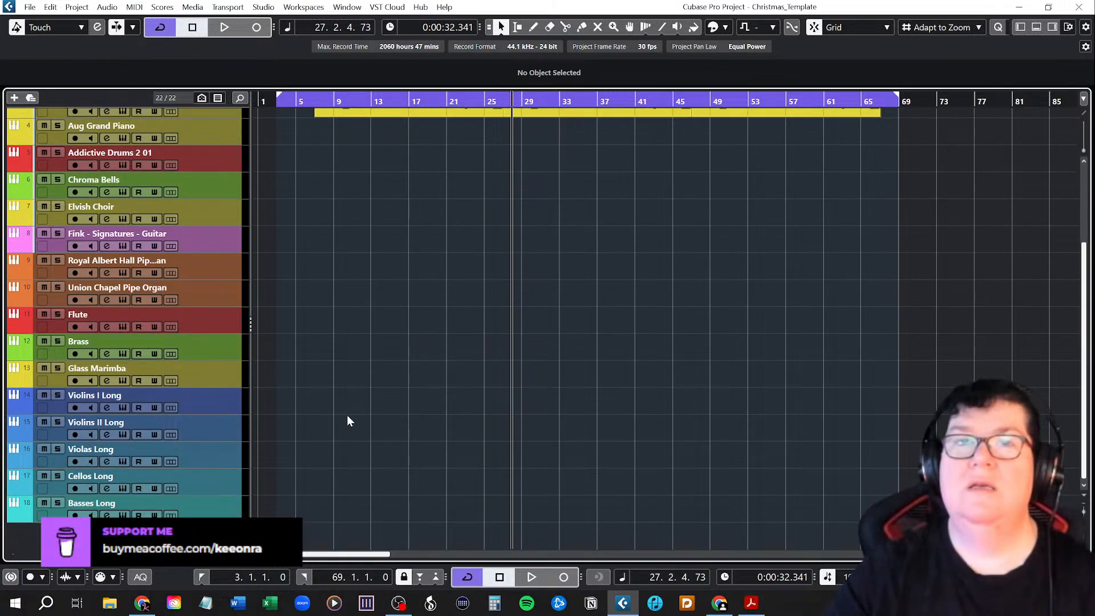
pyautogui.scroll(5, 348, 422)
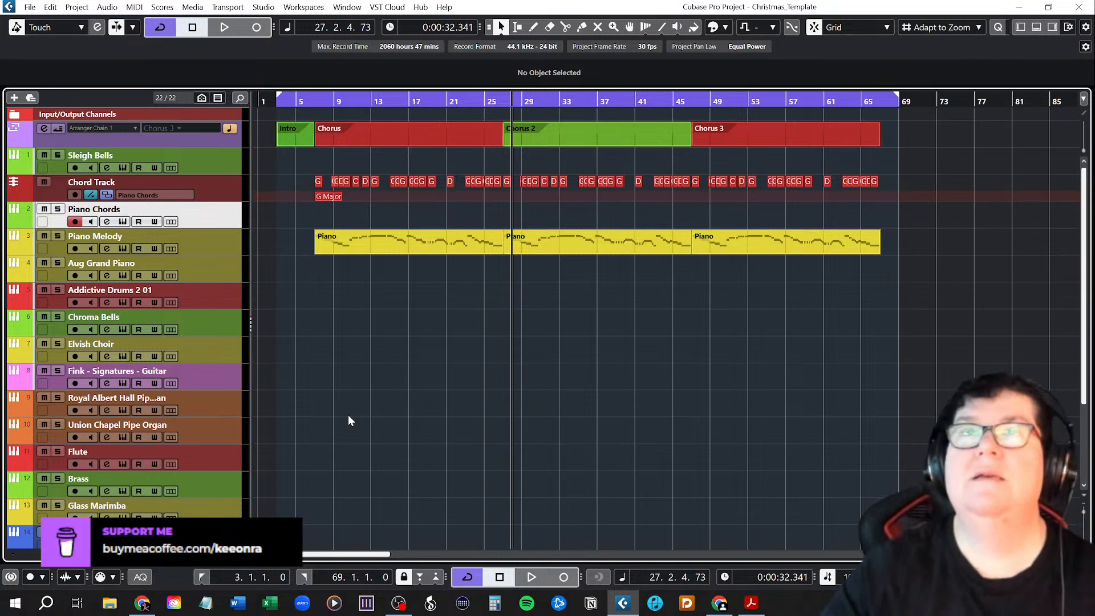
pyautogui.click(199, 163)
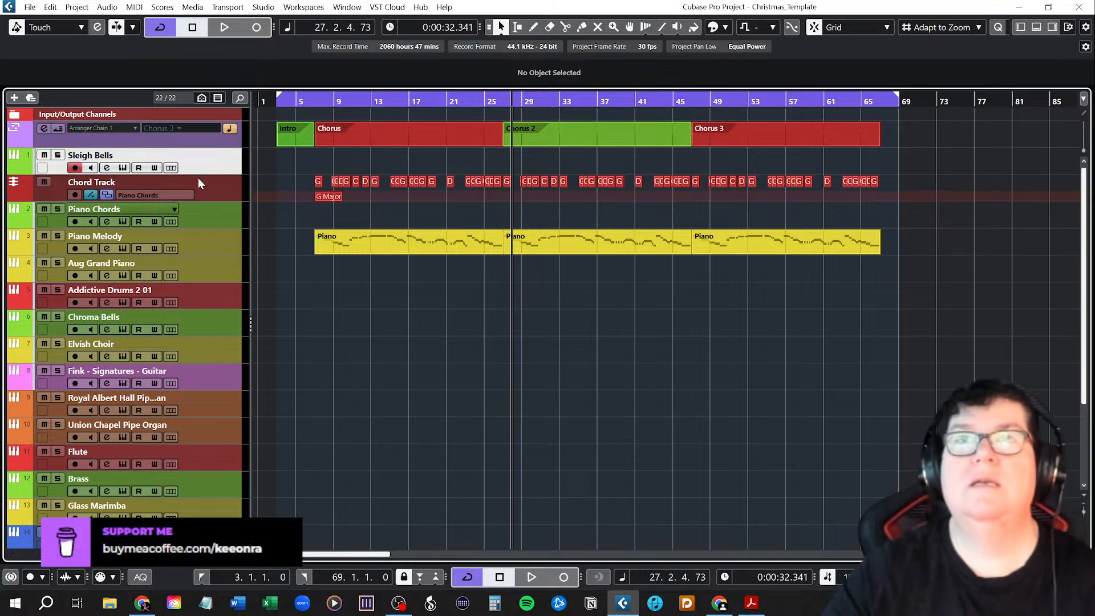
pyautogui.rightClick(287, 163)
pyautogui.click(318, 165)
pyautogui.moveTo(285, 164); pyautogui.dragTo(313, 165)
pyautogui.press('1')
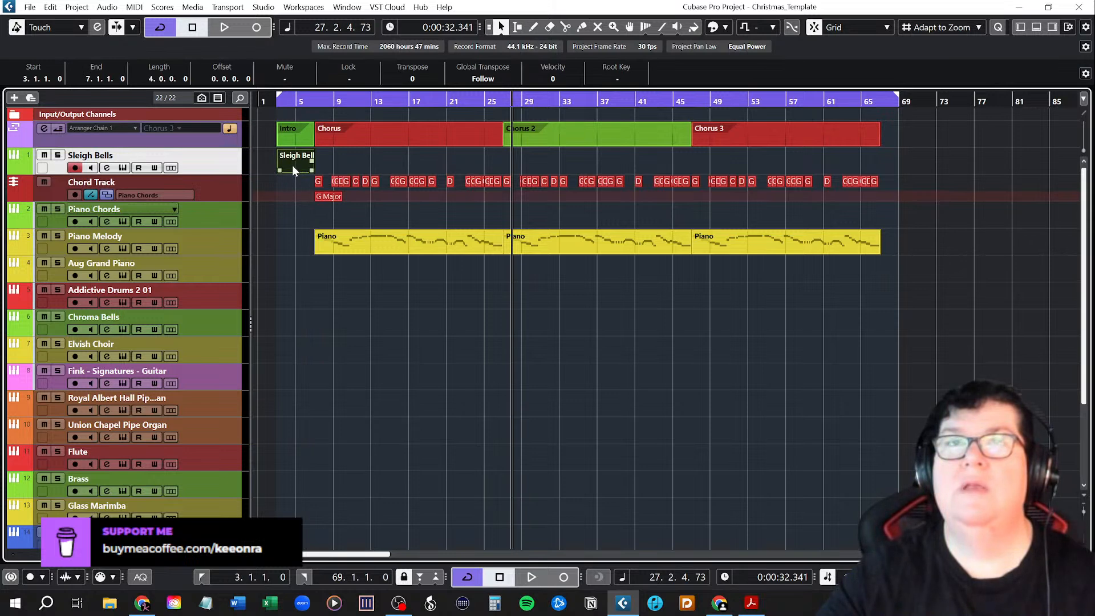
# Open the Sleigh Bells Intro part in the Key Editor.
pyautogui.doubleClick(293, 170)
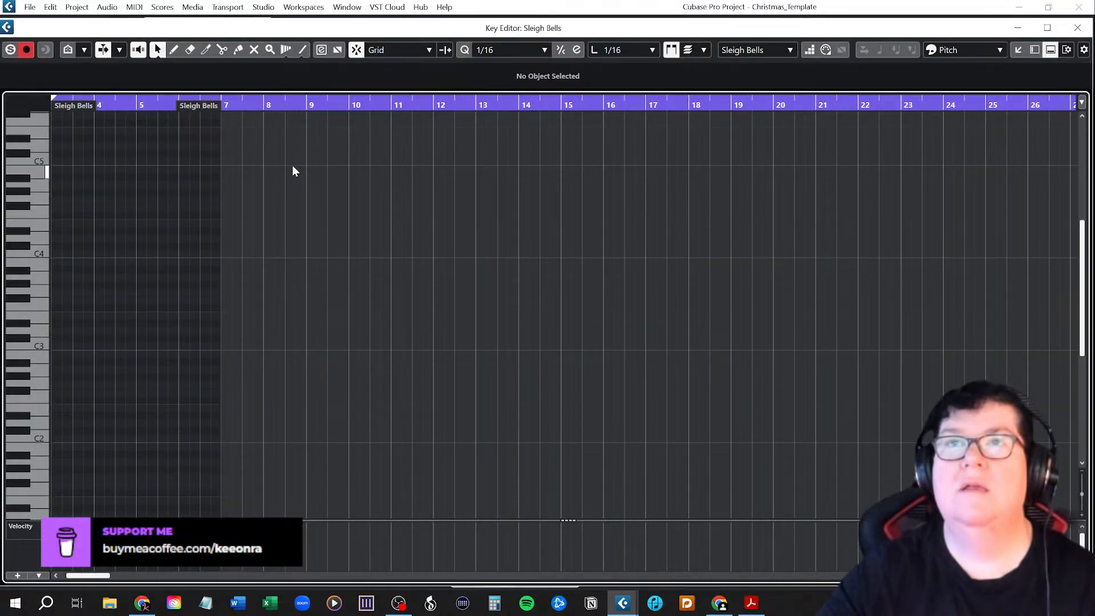
pyautogui.moveTo(77, 576); pyautogui.dragTo(73, 577)
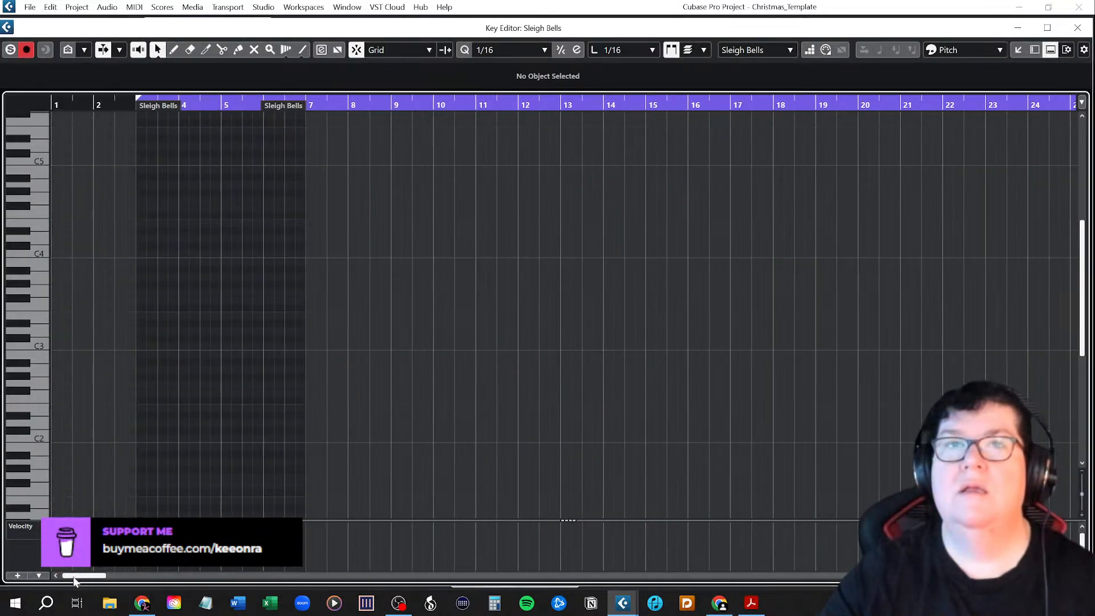
pyautogui.click(1077, 27)
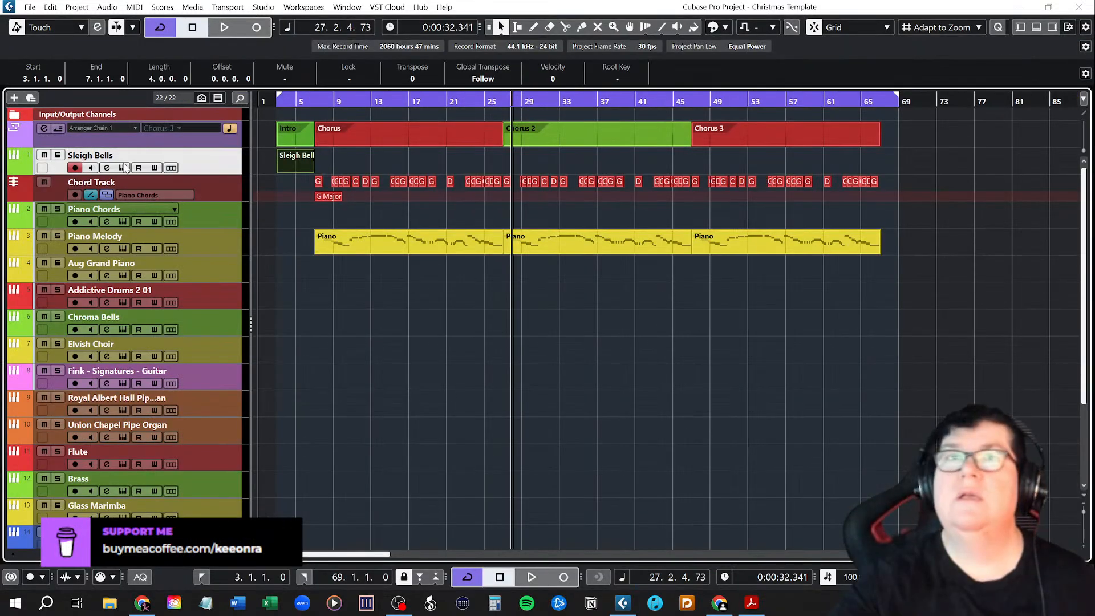
pyautogui.doubleClick(302, 161)
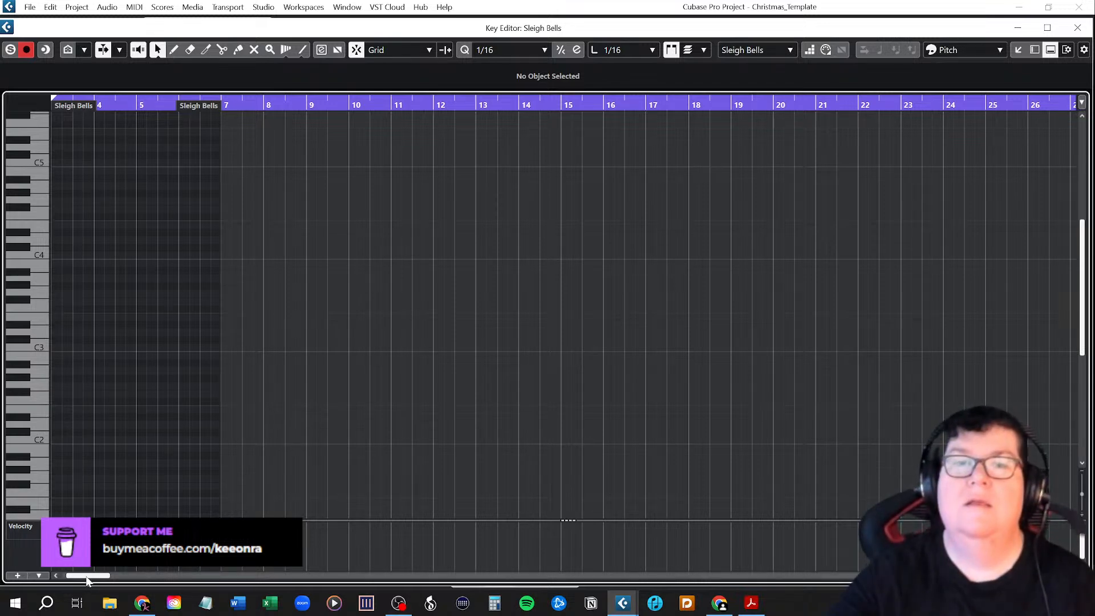
pyautogui.moveTo(87, 576); pyautogui.dragTo(85, 577)
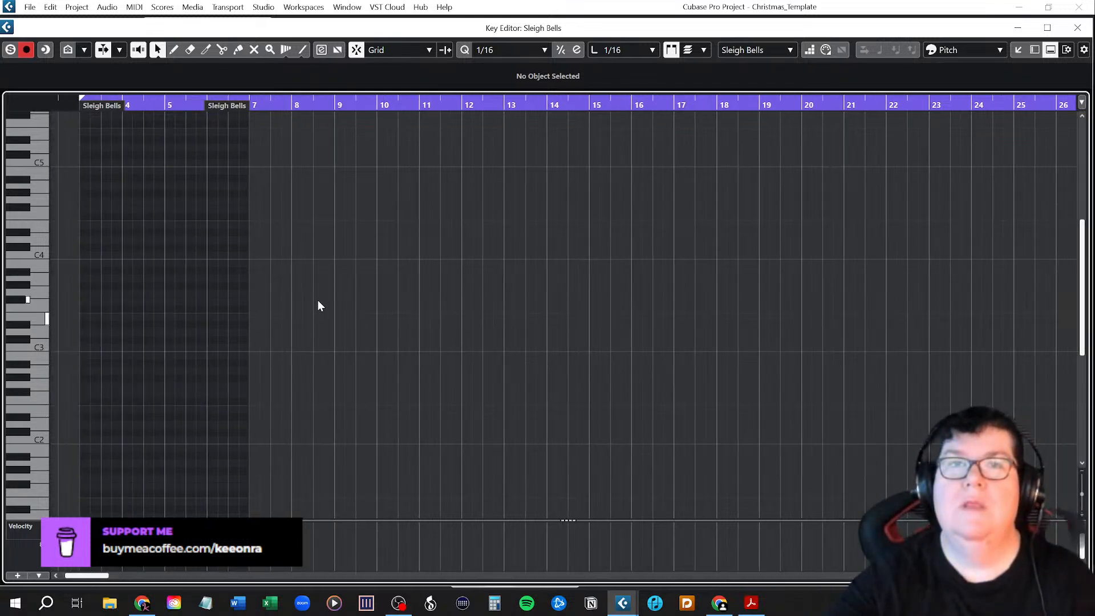
pyautogui.rightClick(84, 321)
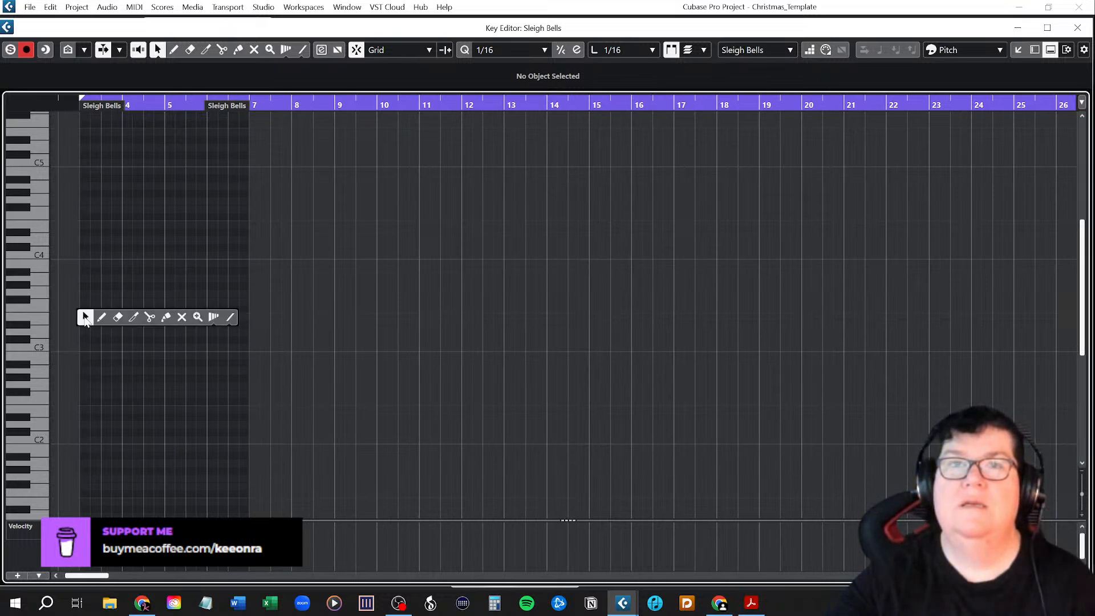
pyautogui.click(101, 317)
pyautogui.click(89, 317)
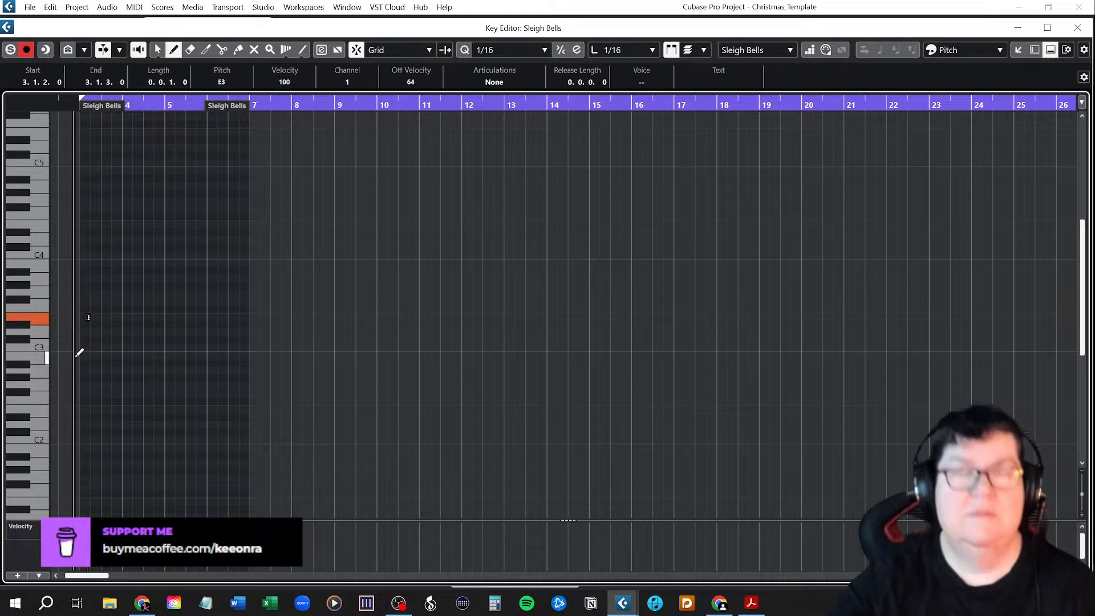
pyautogui.press('h')
pyautogui.press('h')
pyautogui.press('1')
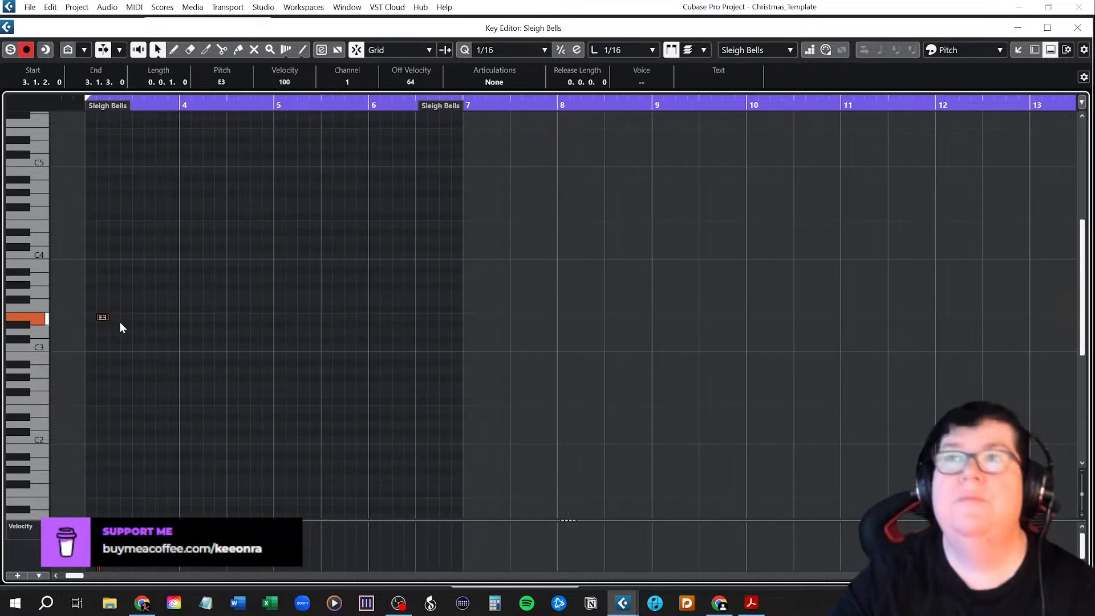
pyautogui.press('Delete')
# Set both the quantize value and the length quantize value to 1/4.
pyautogui.click(489, 51)
pyautogui.click(498, 107)
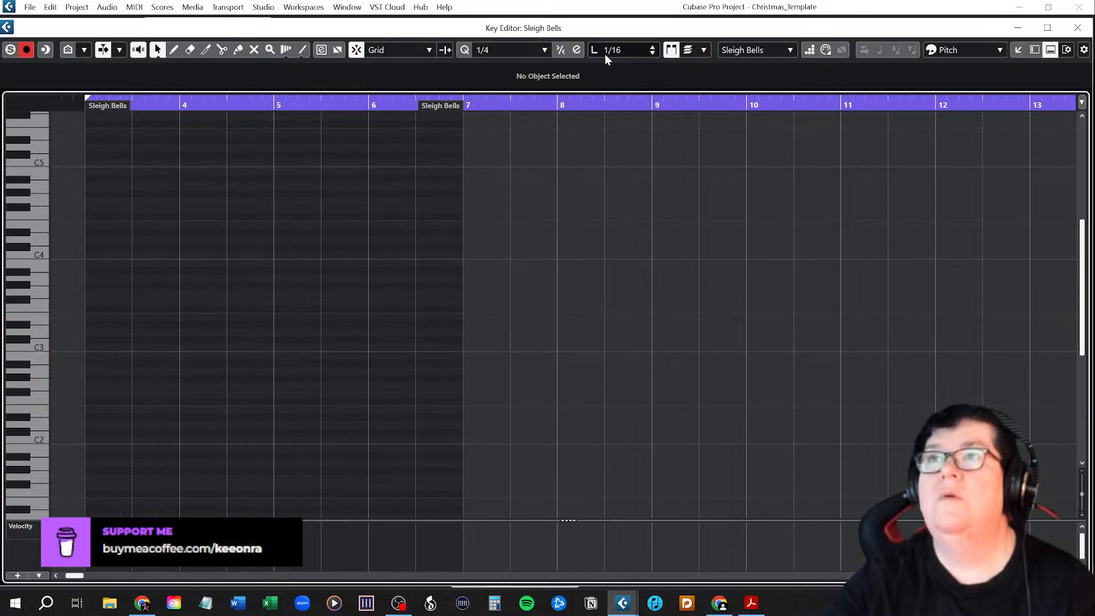
pyautogui.click(605, 50)
pyautogui.click(615, 108)
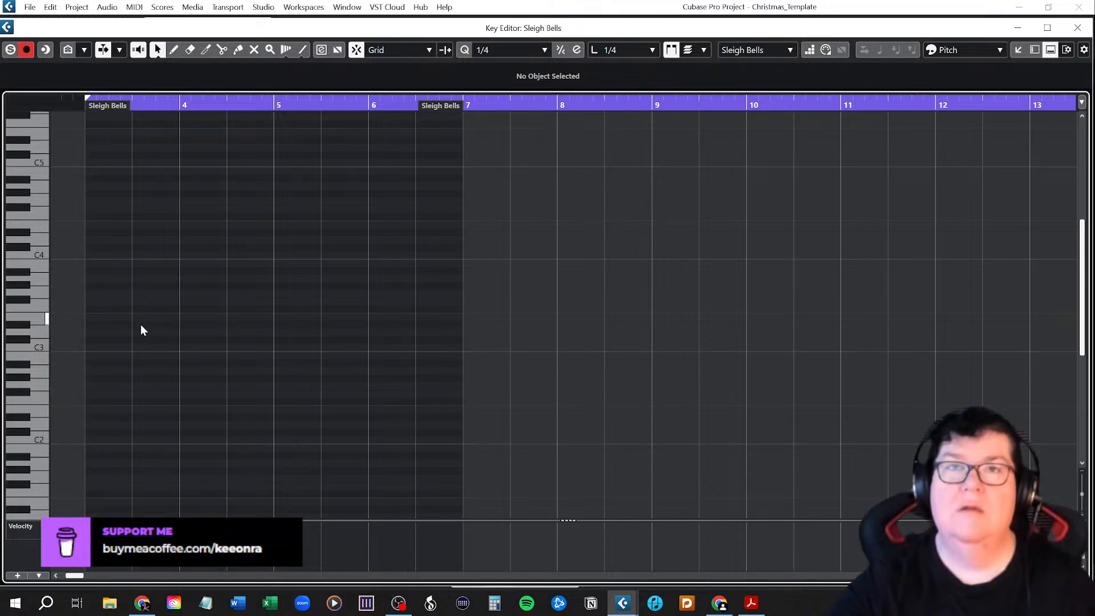
# Draw quarter-note E3 hits on the first beat of bars 3, 4, 5 and 6, and close the Key Editor.
pyautogui.rightClick(95, 320)
pyautogui.click(106, 317)
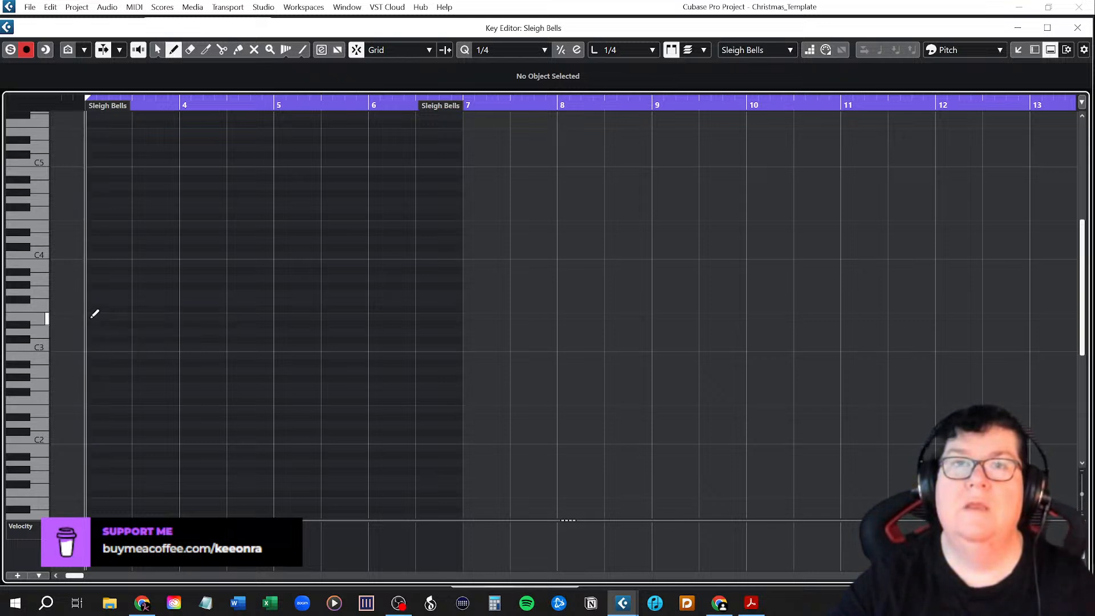
pyautogui.click(95, 316)
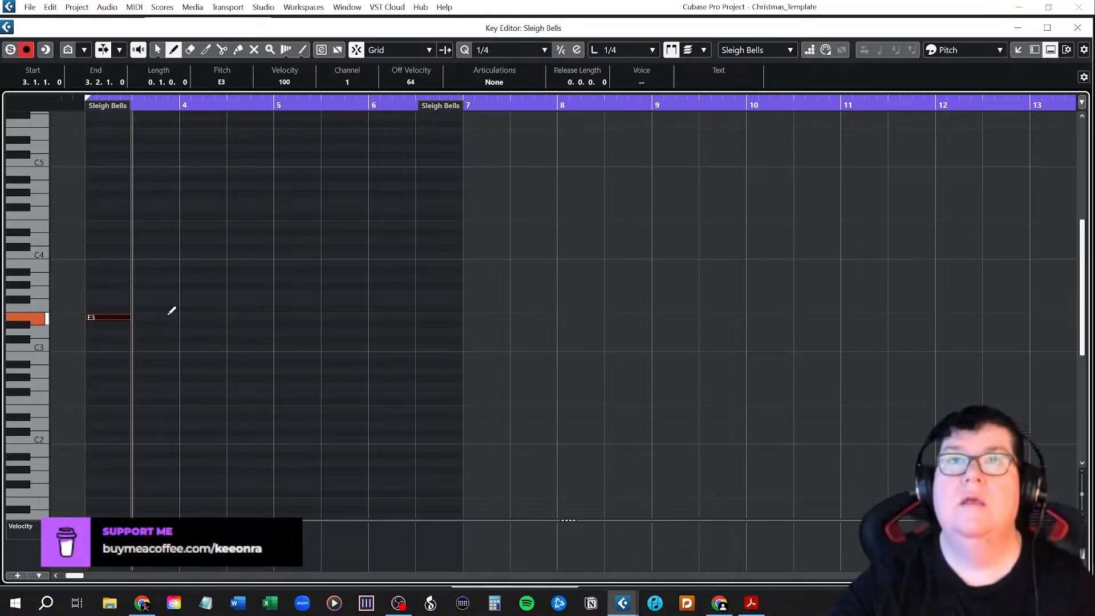
pyautogui.click(187, 315)
pyautogui.click(281, 315)
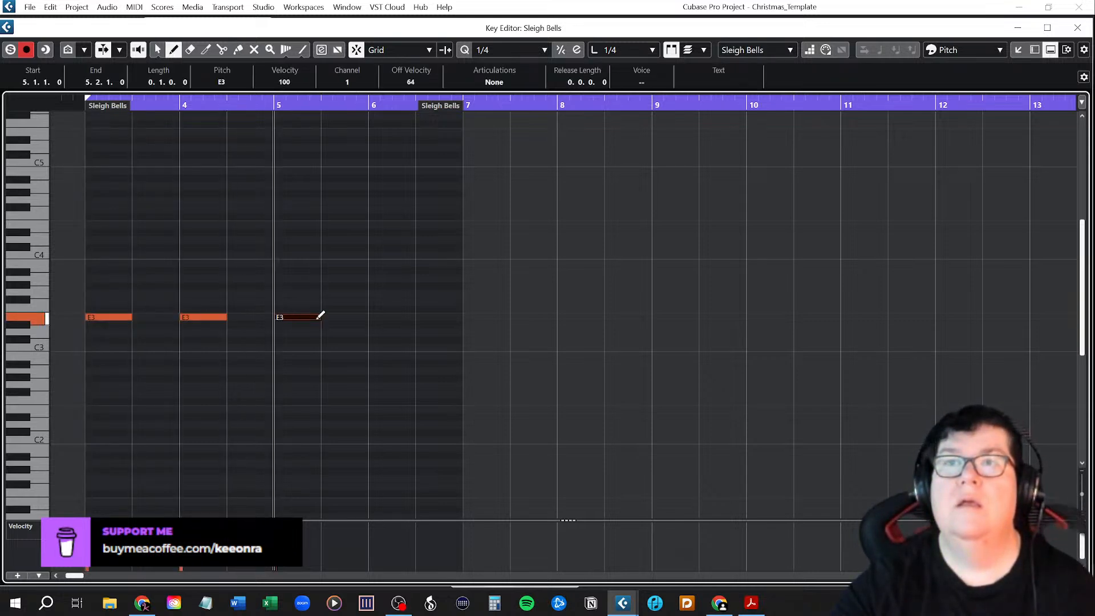
pyautogui.click(378, 315)
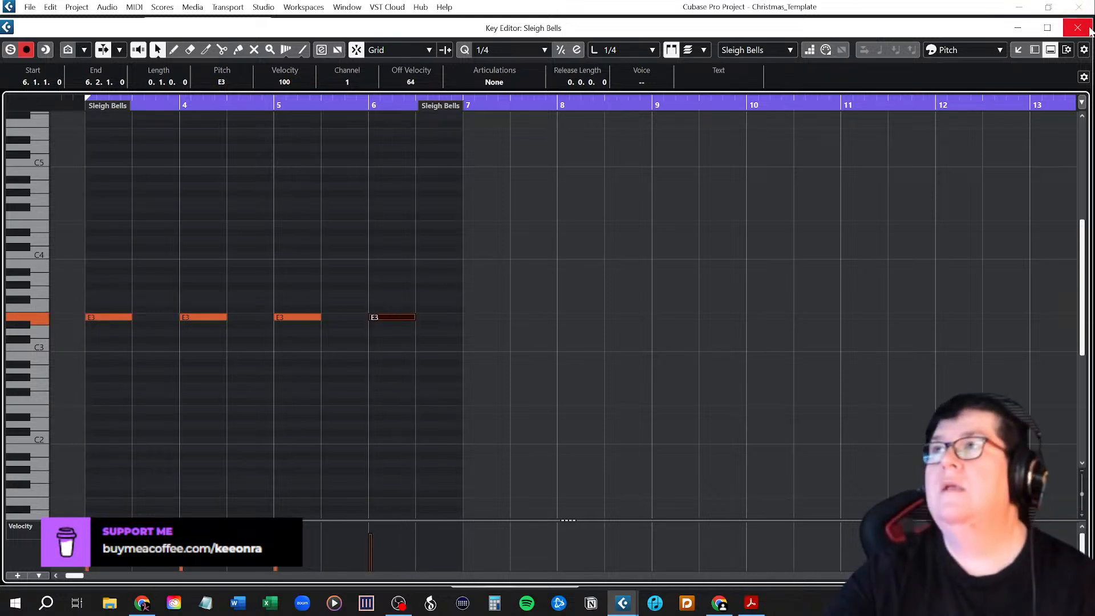
pyautogui.click(1077, 27)
# Play the Intro's Sleigh Bells from bar 3 to check the spacing of the hits.
pyautogui.click(278, 102)
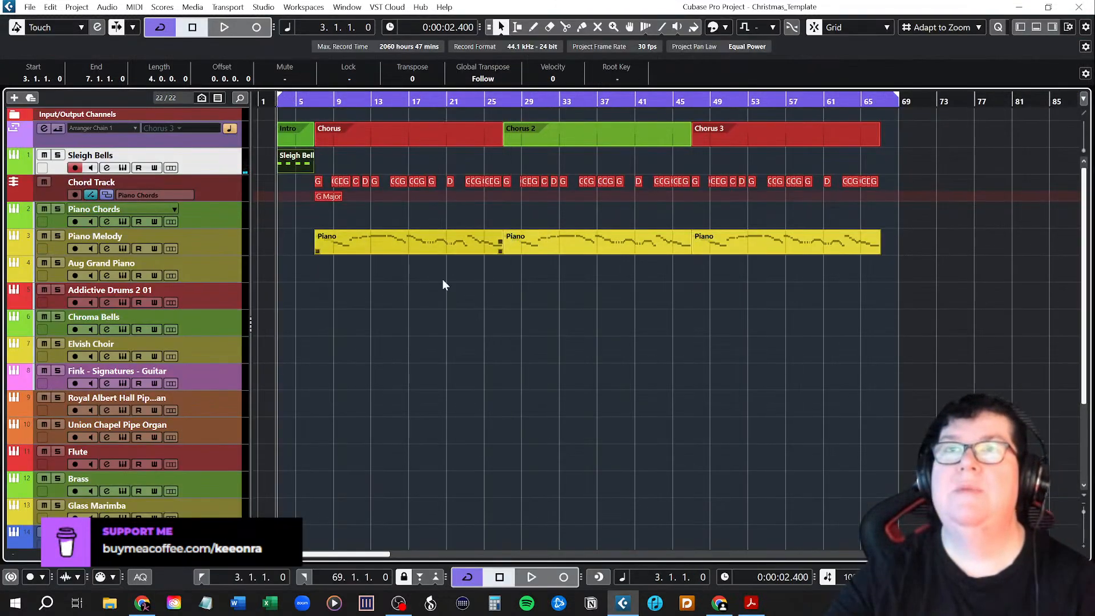
pyautogui.press('space')
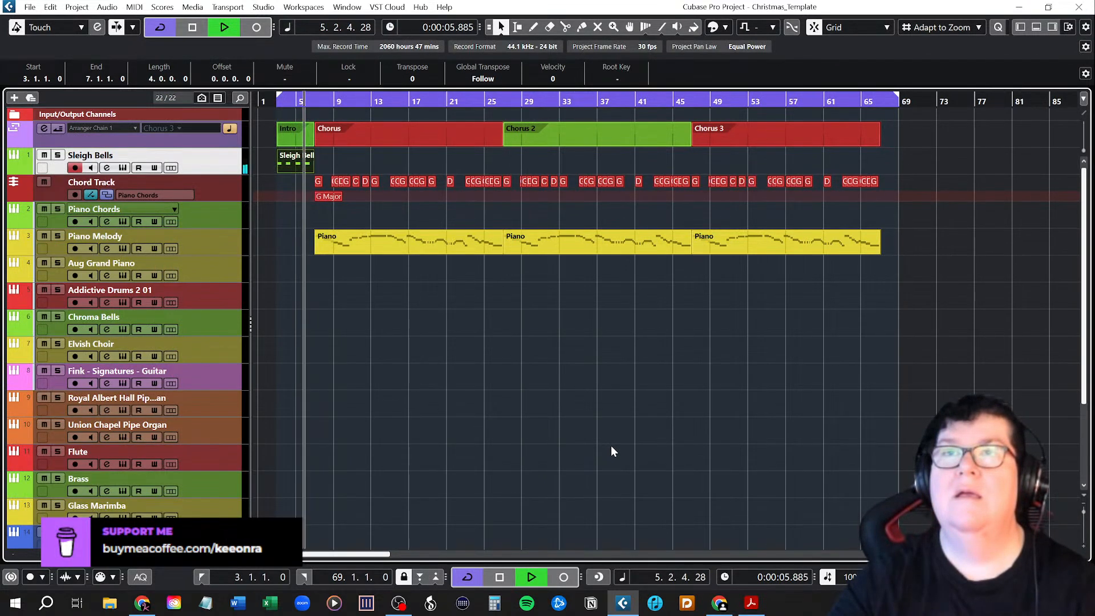
pyautogui.press('space')
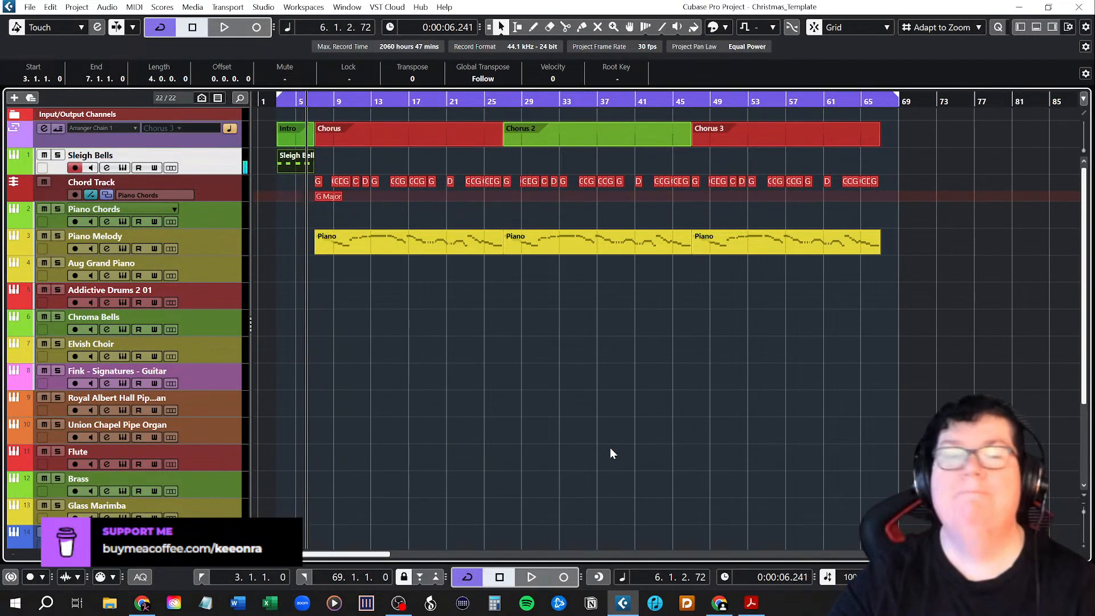
# Move the four Sleigh Bells E3 notes onto consecutive beats in bars 5 and 6, and close the Key Editor.
pyautogui.doubleClick(301, 162)
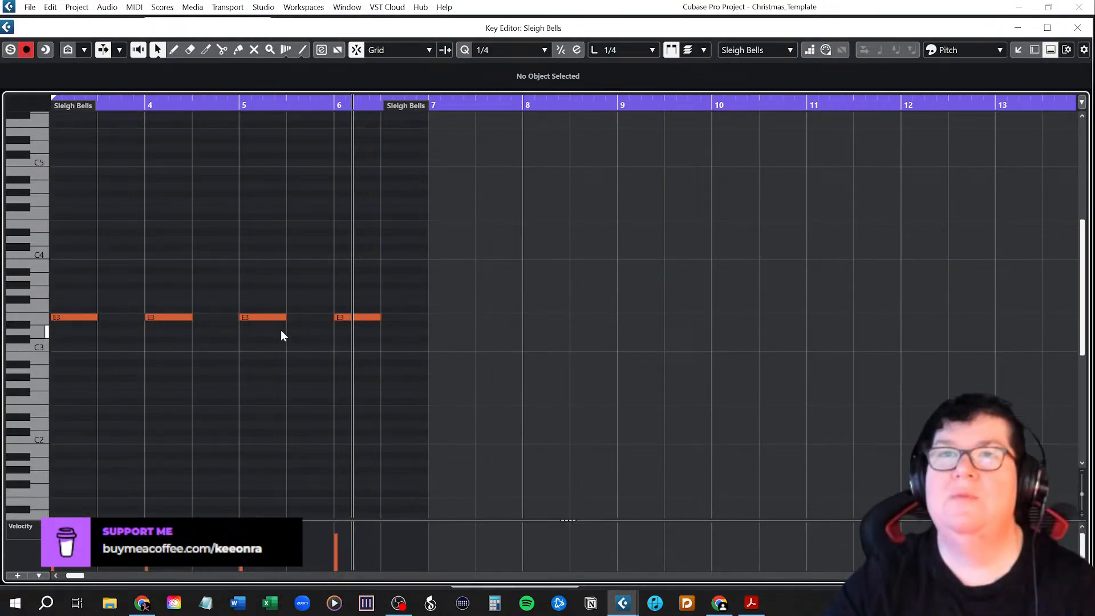
pyautogui.moveTo(348, 319); pyautogui.dragTo(394, 315)
pyautogui.moveTo(269, 318); pyautogui.dragTo(350, 320)
pyautogui.moveTo(184, 319); pyautogui.dragTo(323, 321)
pyautogui.moveTo(91, 318); pyautogui.dragTo(232, 320)
pyautogui.hotkey('ctrl', 'z')
pyautogui.moveTo(70, 317); pyautogui.dragTo(255, 320)
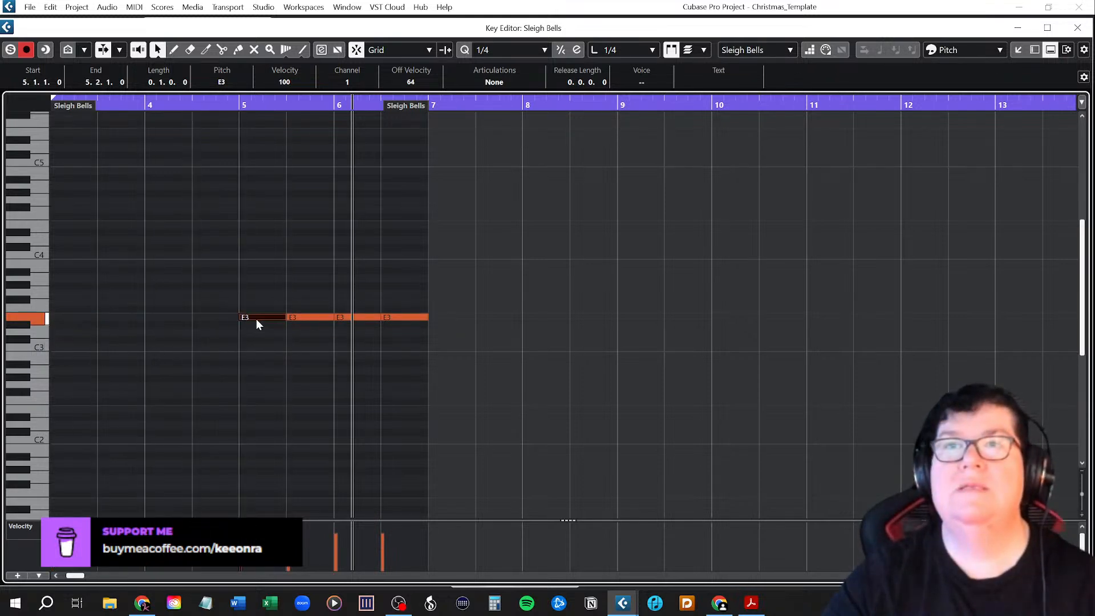
pyautogui.click(1078, 27)
# Play the arrangement from bar 3 to check the Sleigh Bells lead-in to the first Chorus.
pyautogui.click(278, 101)
pyautogui.press('space')
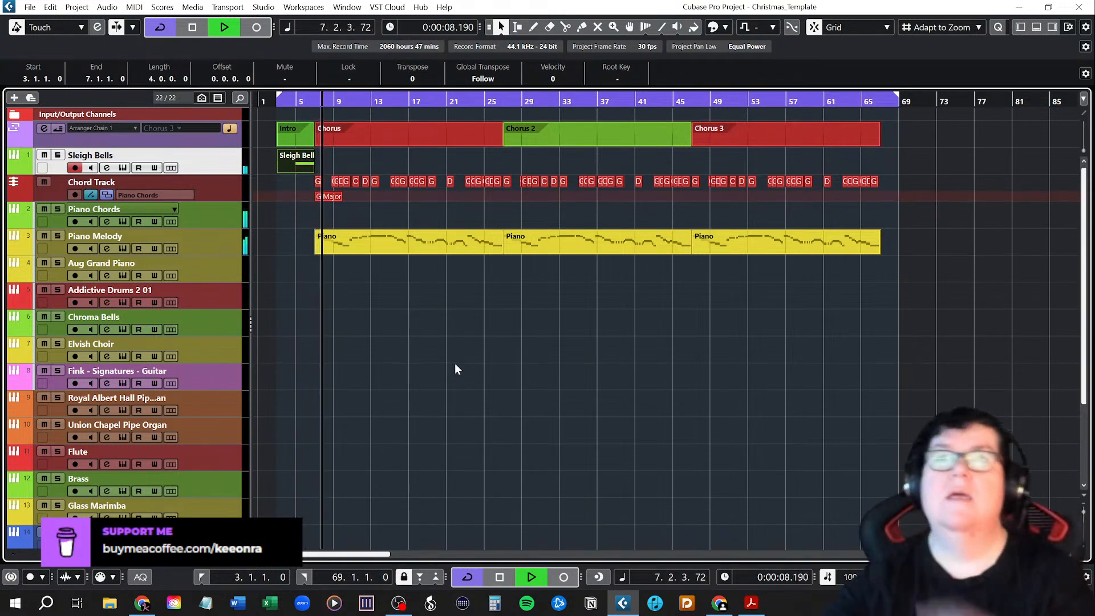
pyautogui.press('space')
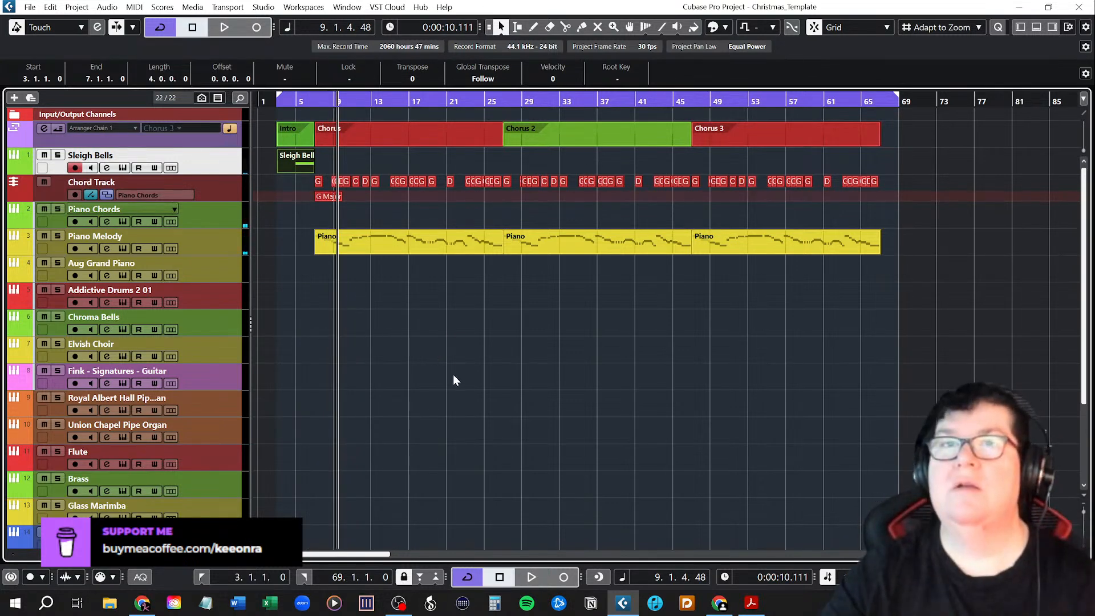
# Copy the first Chorus's Piano part from Piano Melody to the Aug Grand Piano track and mute the Piano Melody track.
pyautogui.scroll(-5, 408, 391)
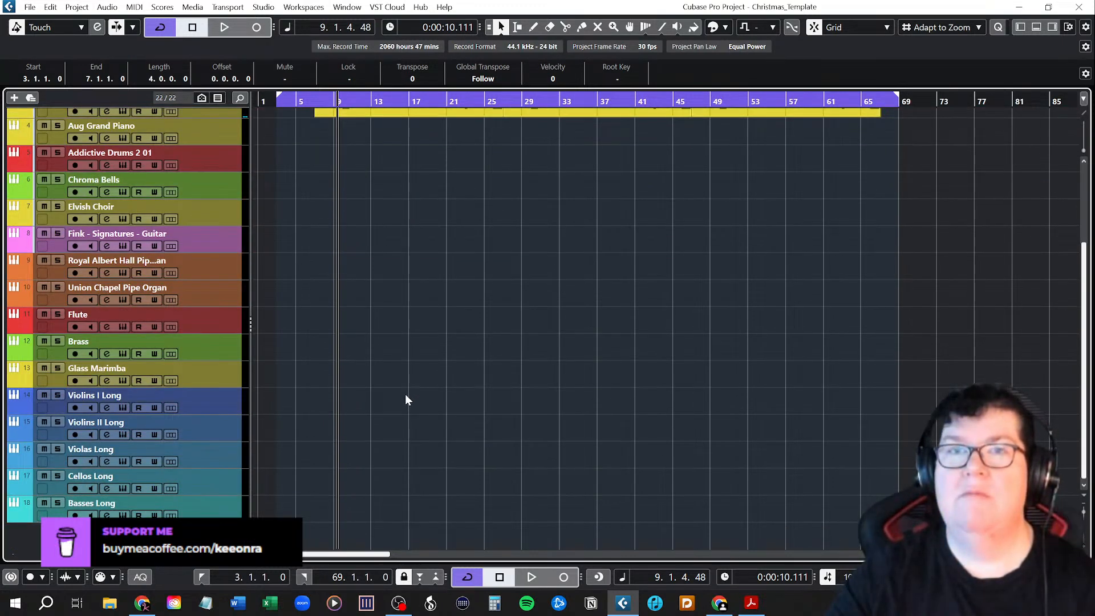
pyautogui.scroll(5, 406, 392)
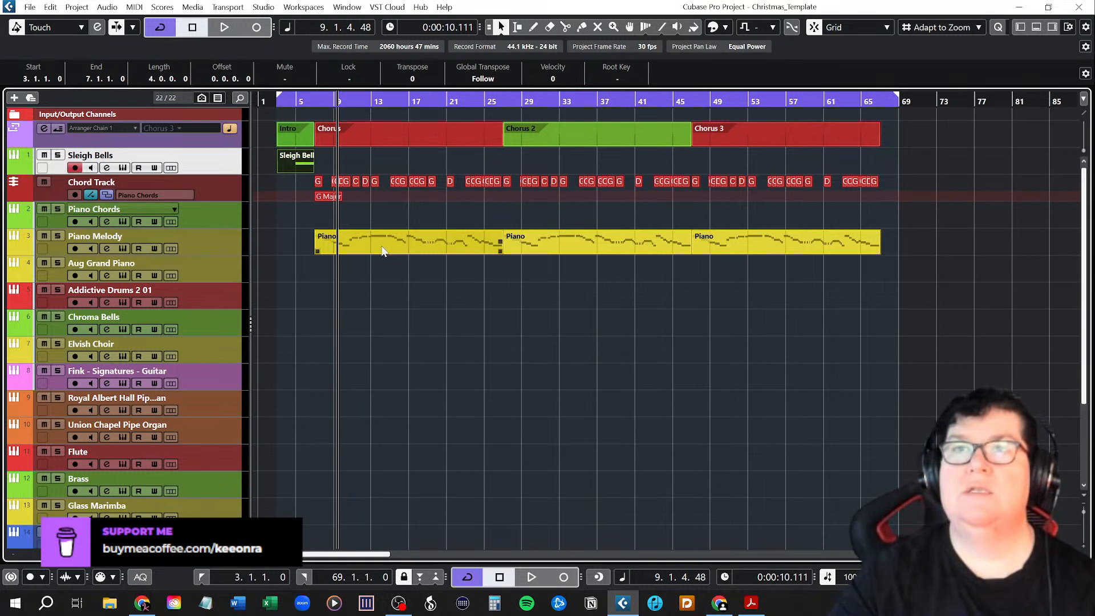
pyautogui.moveTo(382, 250); pyautogui.dragTo(385, 265)
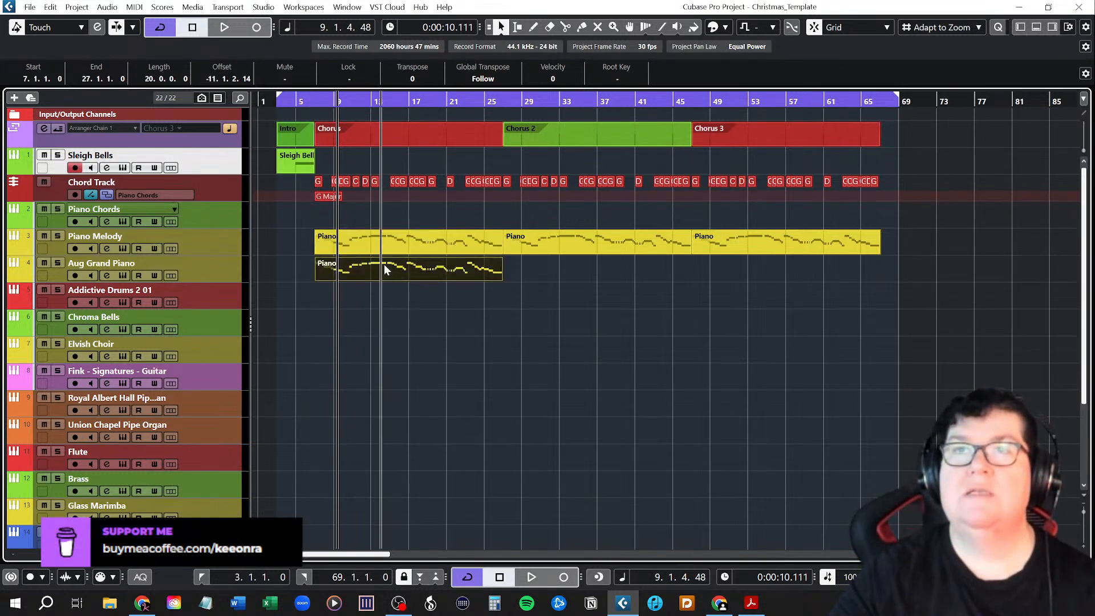
pyautogui.click(43, 237)
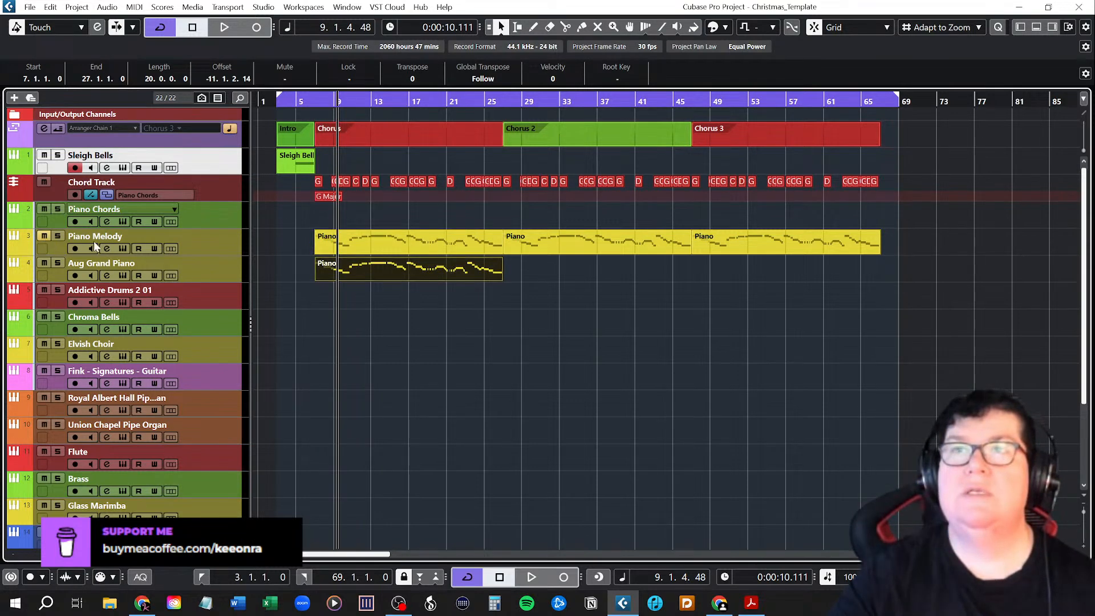
# Set the left locator to bar 7 and play the first Chorus on Aug Grand Piano, comparing it with and without the Chord Track muted.
pyautogui.click(275, 303)
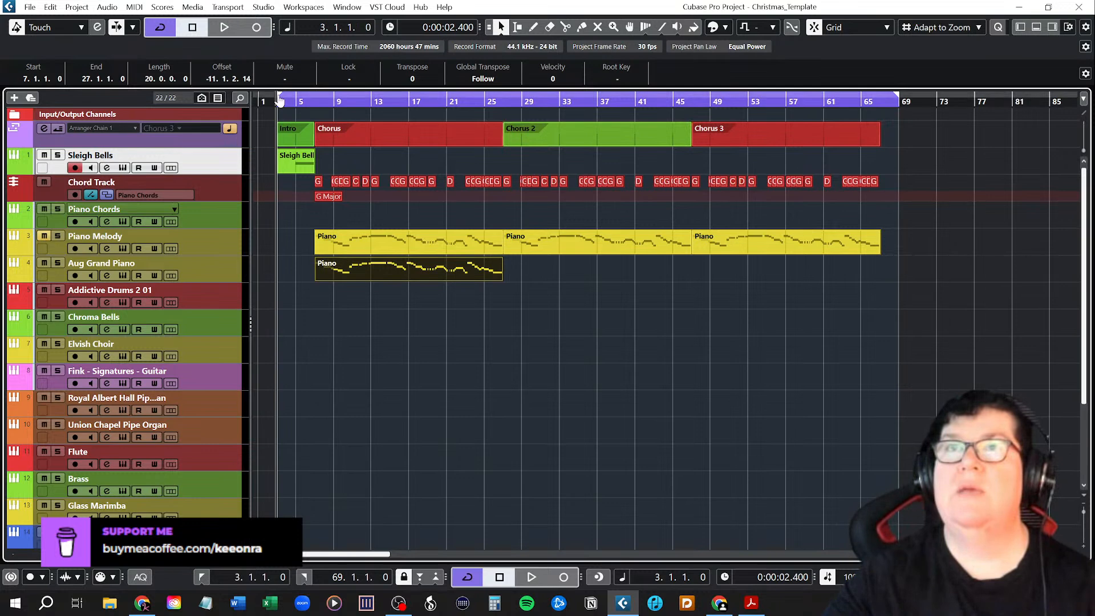
pyautogui.keyDown('ctrl'); pyautogui.click(315, 100); pyautogui.keyUp('ctrl')
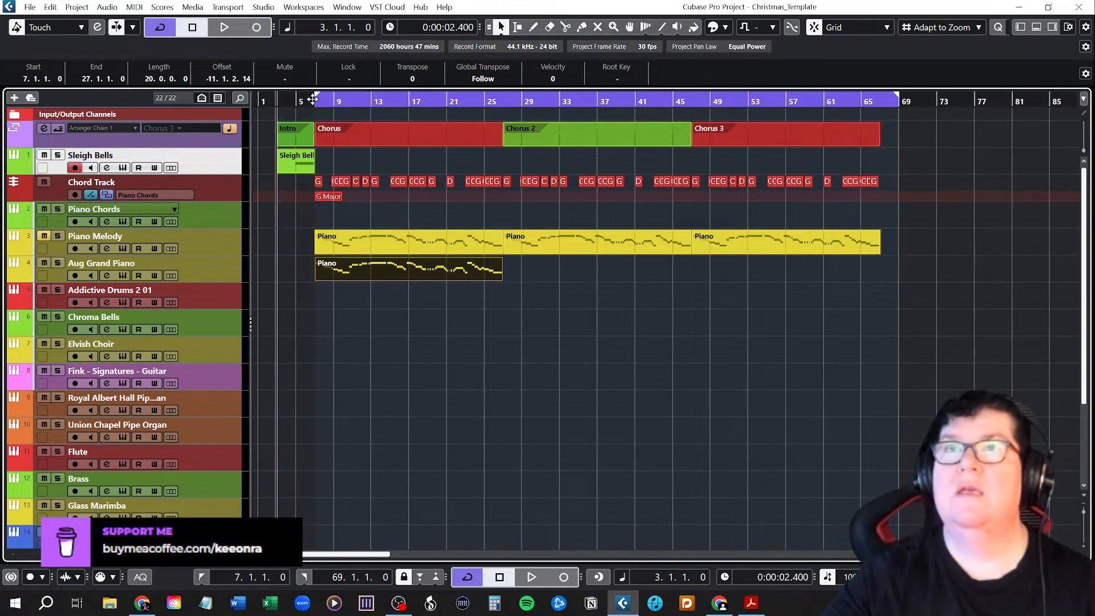
pyautogui.click(315, 103)
pyautogui.press('space')
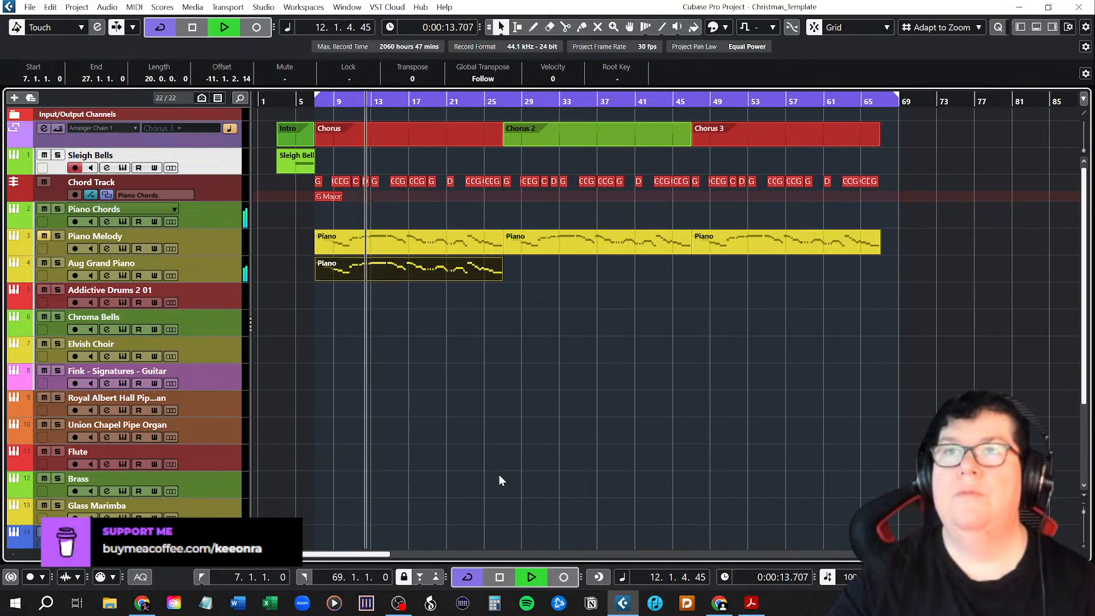
pyautogui.click(43, 183)
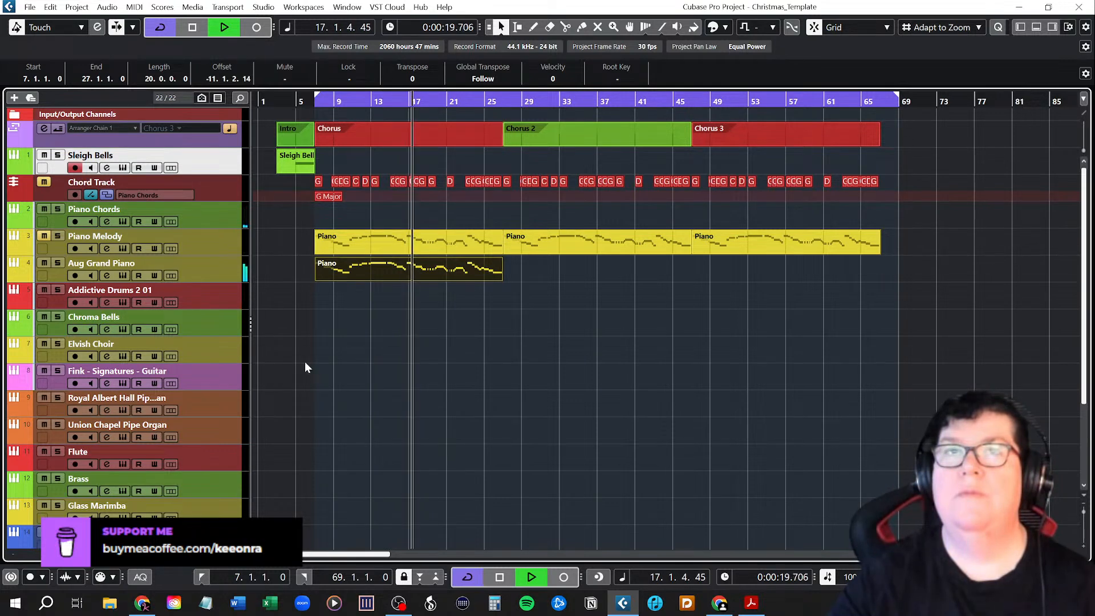
pyautogui.click(45, 182)
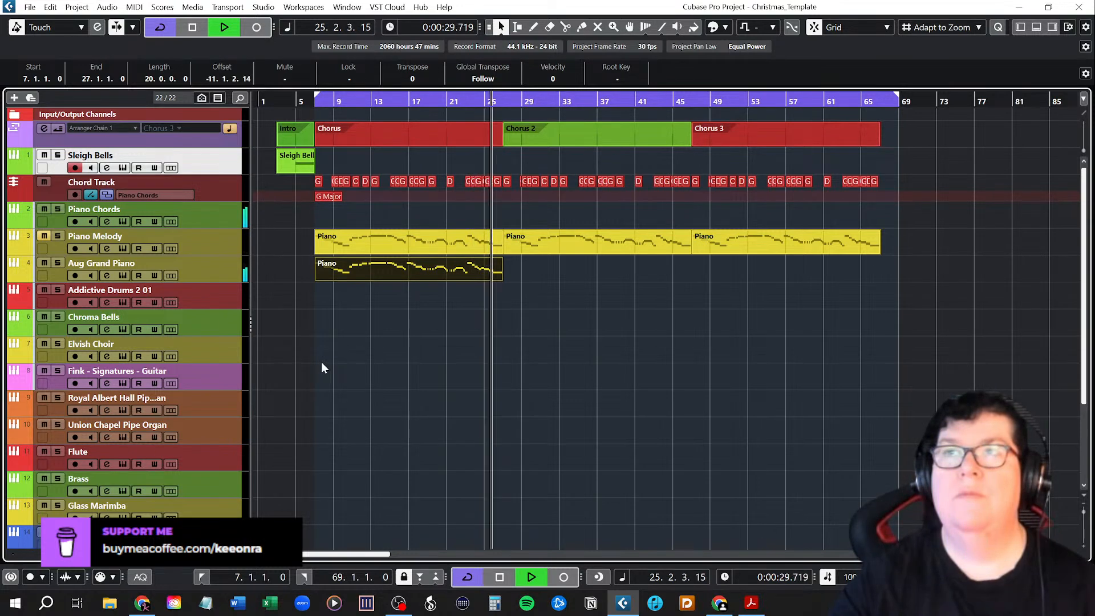
pyautogui.press('space')
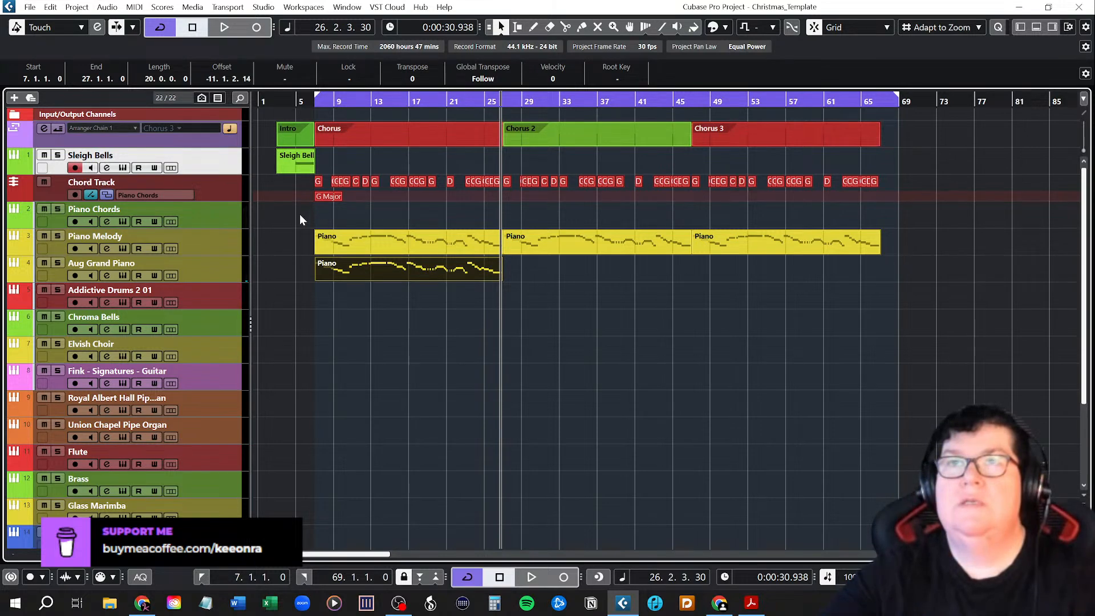
# Mute only the first Chorus's Piano part on the Piano Melody track and clear the selection.
pyautogui.press('7')
pyautogui.click(342, 240)
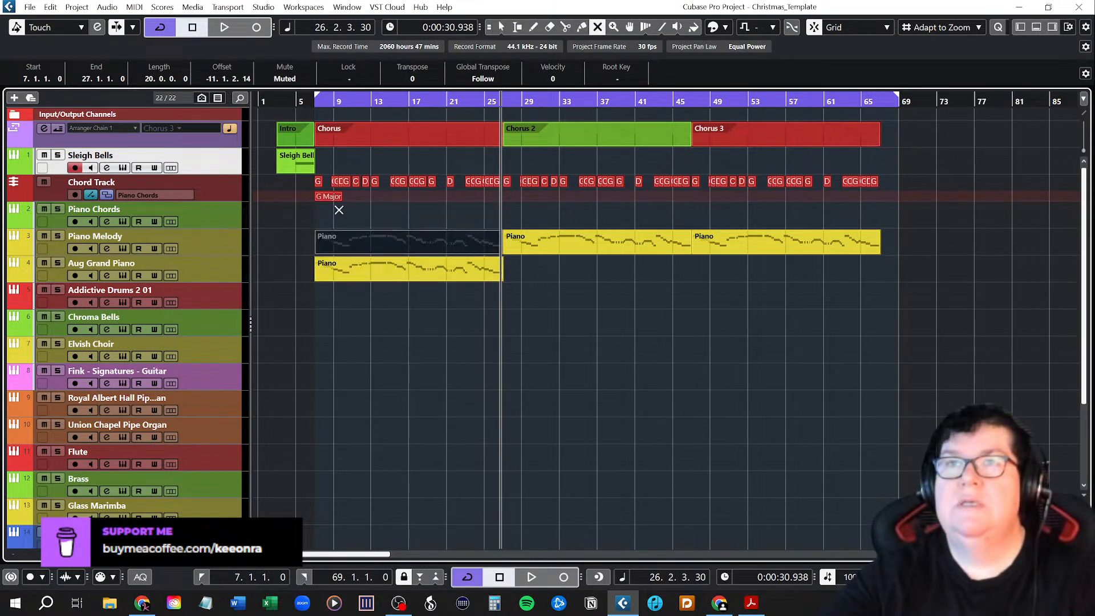
pyautogui.press('1')
pyautogui.click(344, 221)
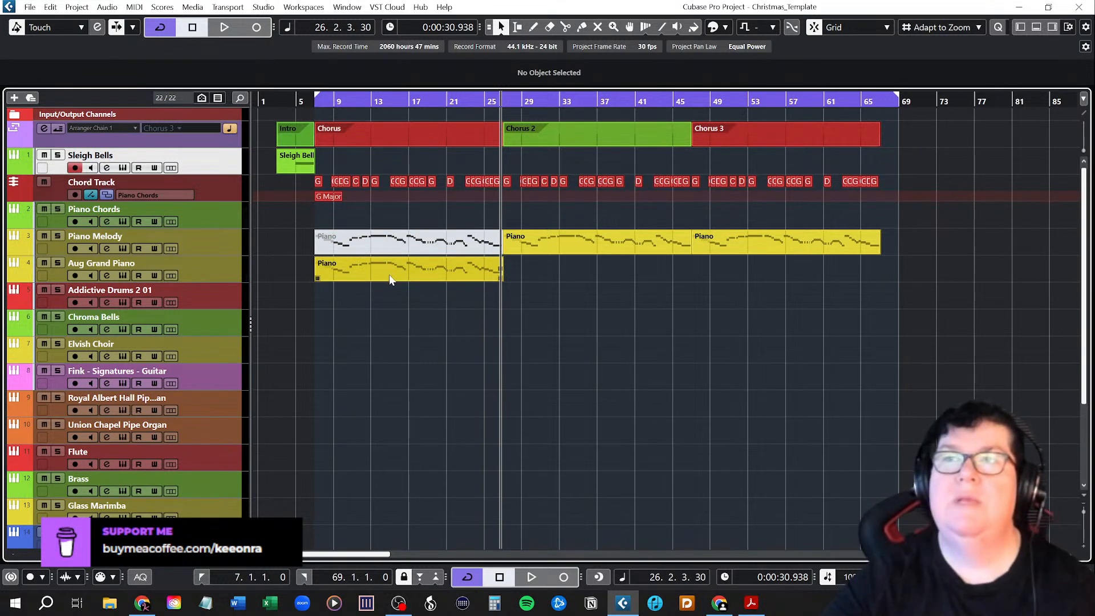
# Open the Aug Grand Piano instrument, look through its preset browser and the full preset list, and close the instrument window.
pyautogui.click(316, 100)
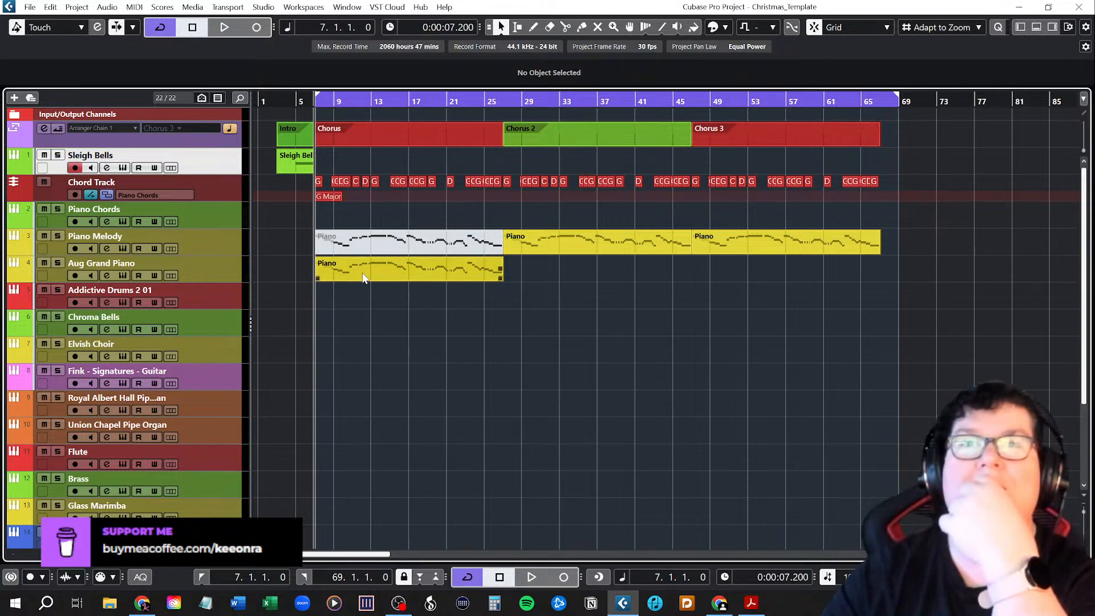
pyautogui.click(122, 275)
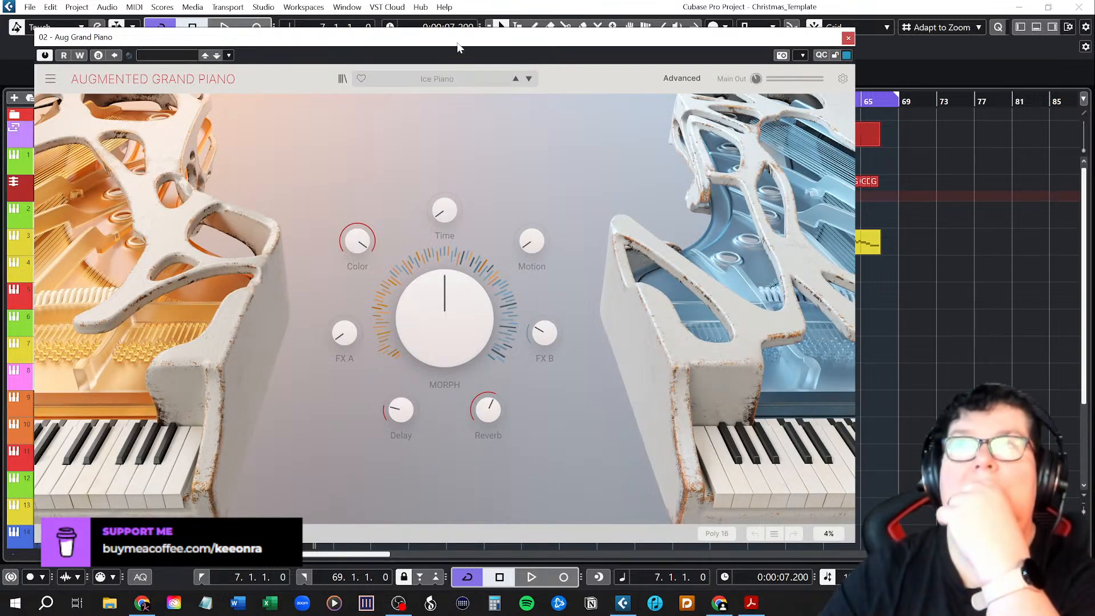
pyautogui.click(342, 79)
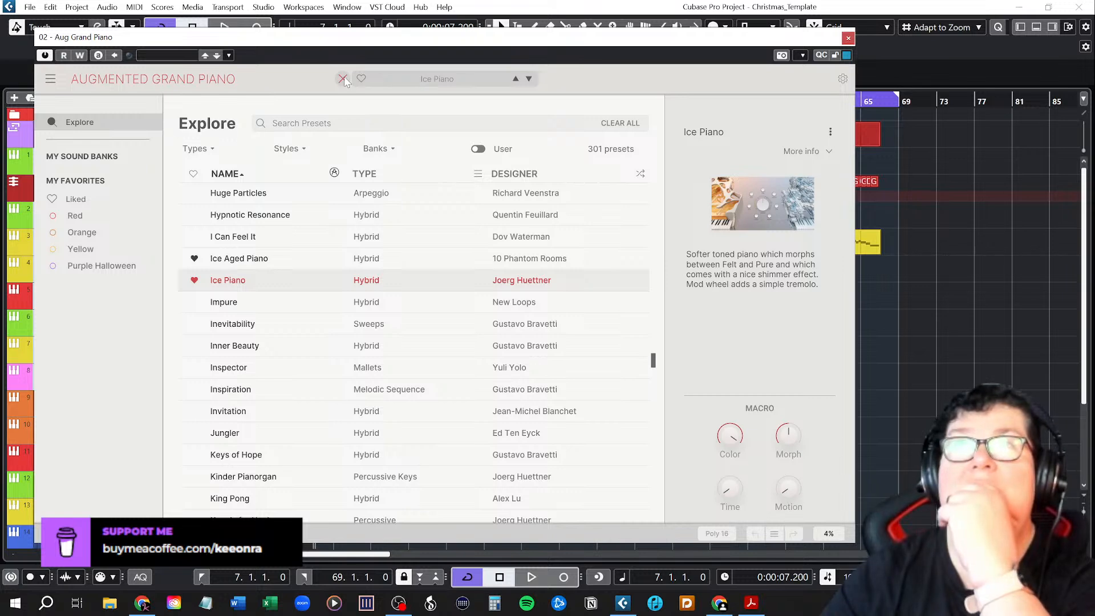
pyautogui.click(342, 80)
pyautogui.click(456, 78)
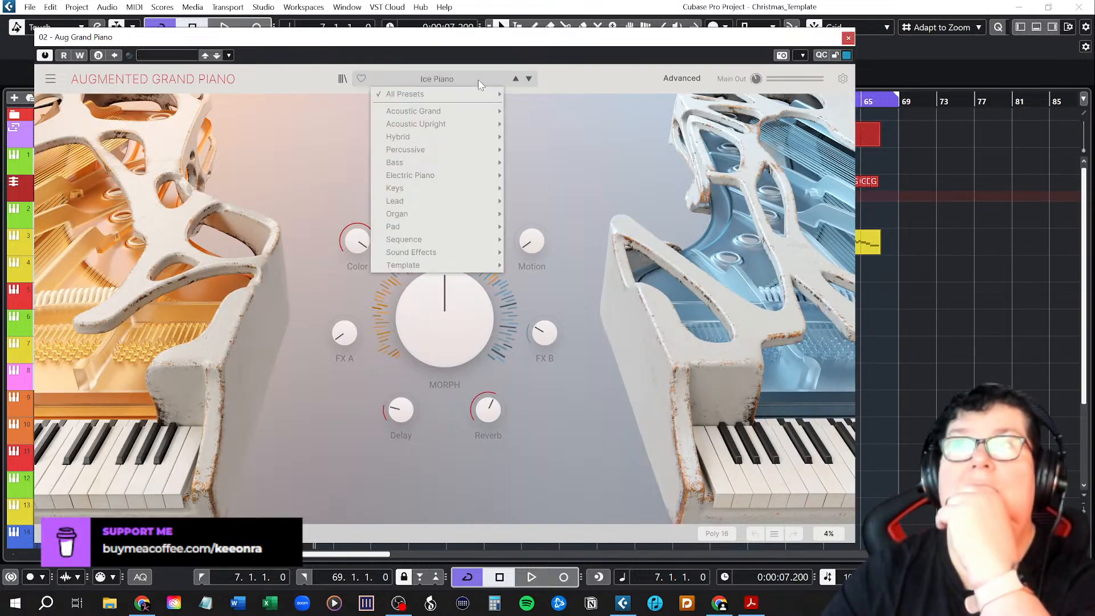
pyautogui.moveTo(466, 95)
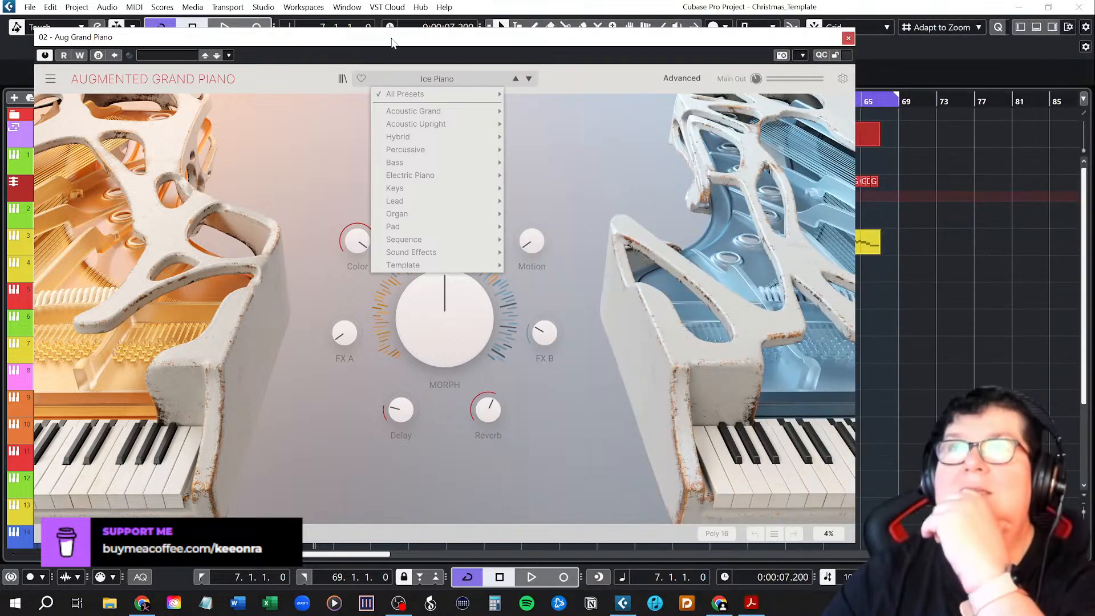
pyautogui.click(392, 41)
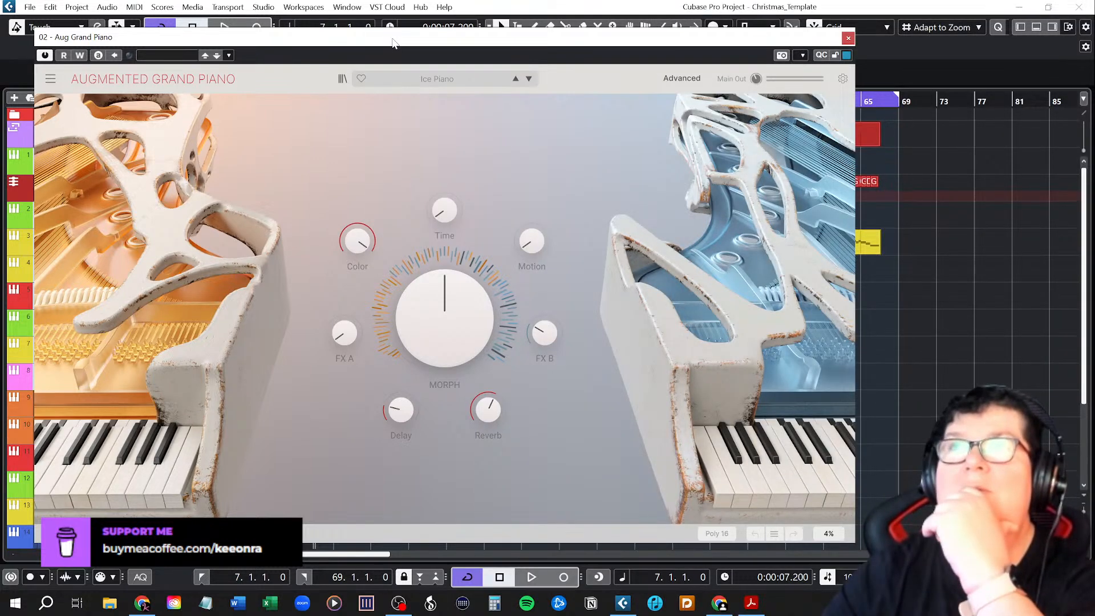
pyautogui.click(849, 39)
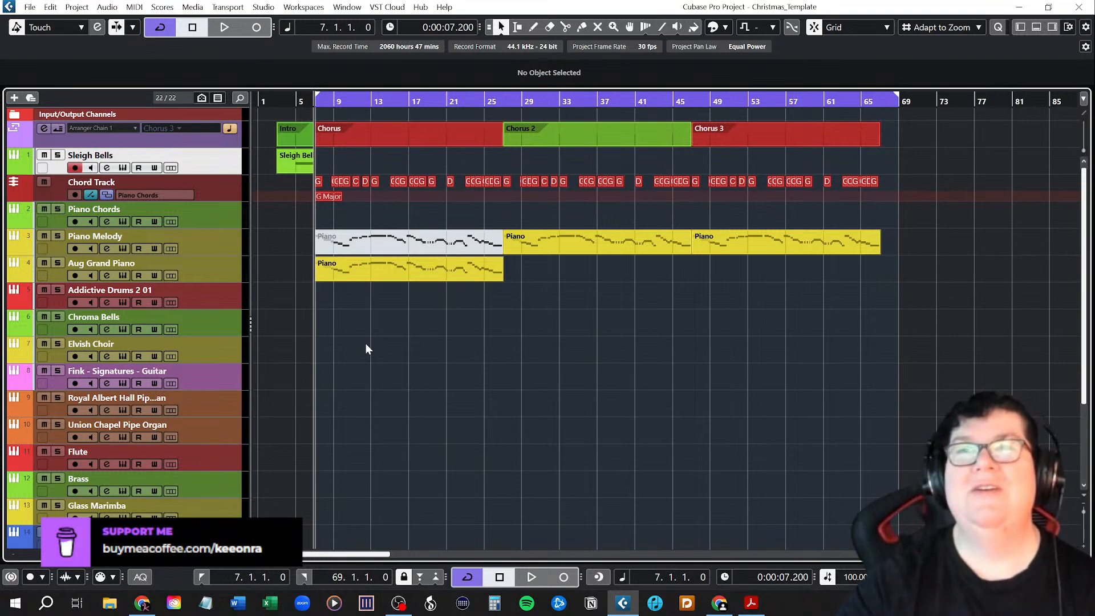
# Move the first Chorus's Piano part from the Aug Grand Piano track to the Flute track, keeping its start at bar 7.
pyautogui.scroll(-5, 365, 343)
pyautogui.scroll(5, 362, 341)
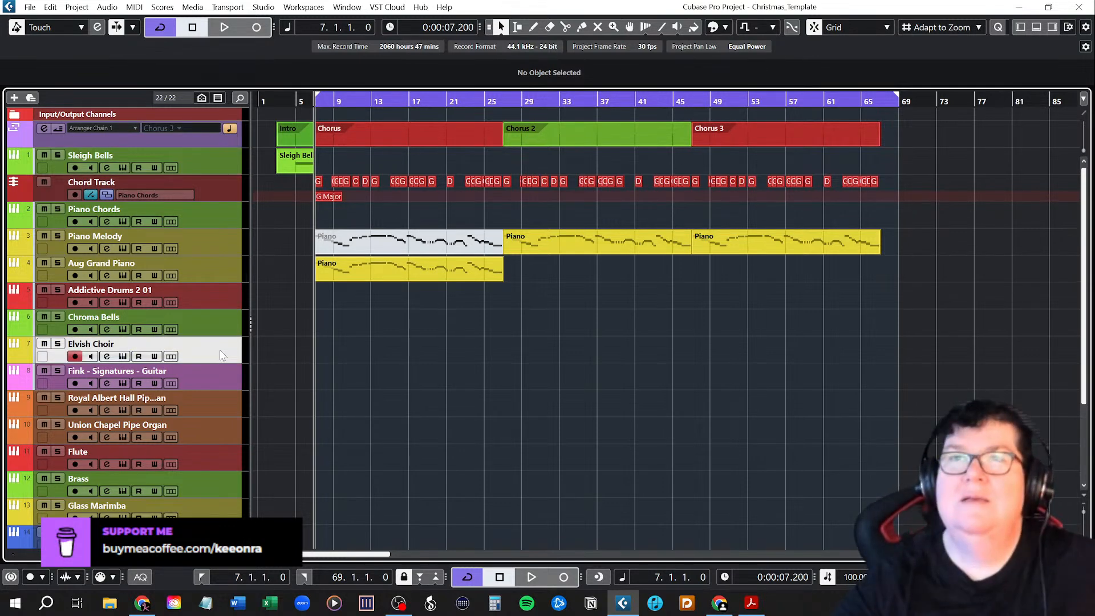
pyautogui.click(214, 388)
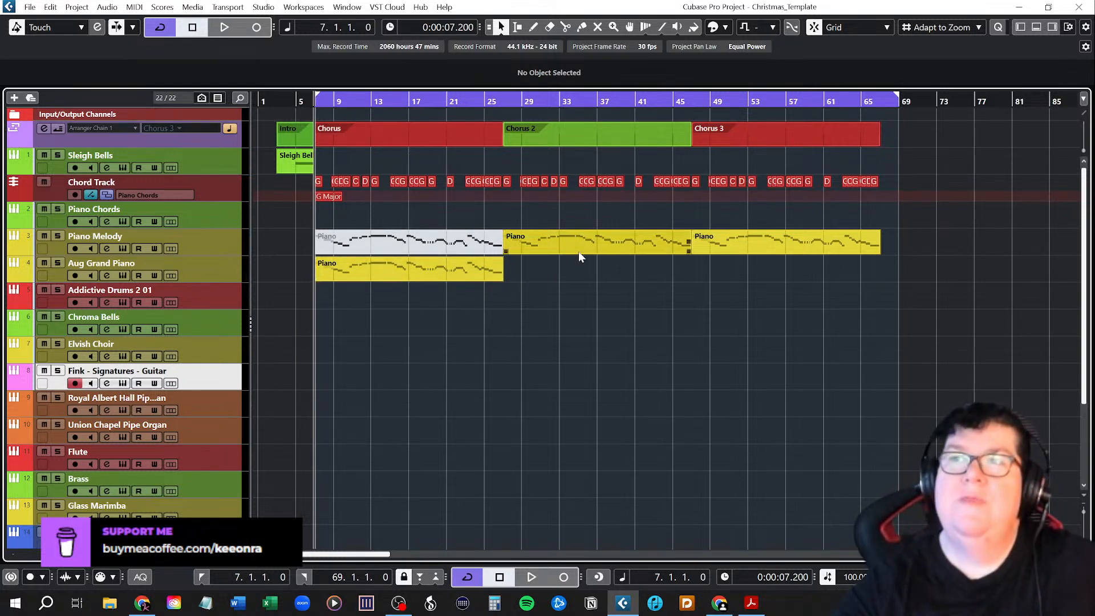
pyautogui.scroll(-6, 389, 392)
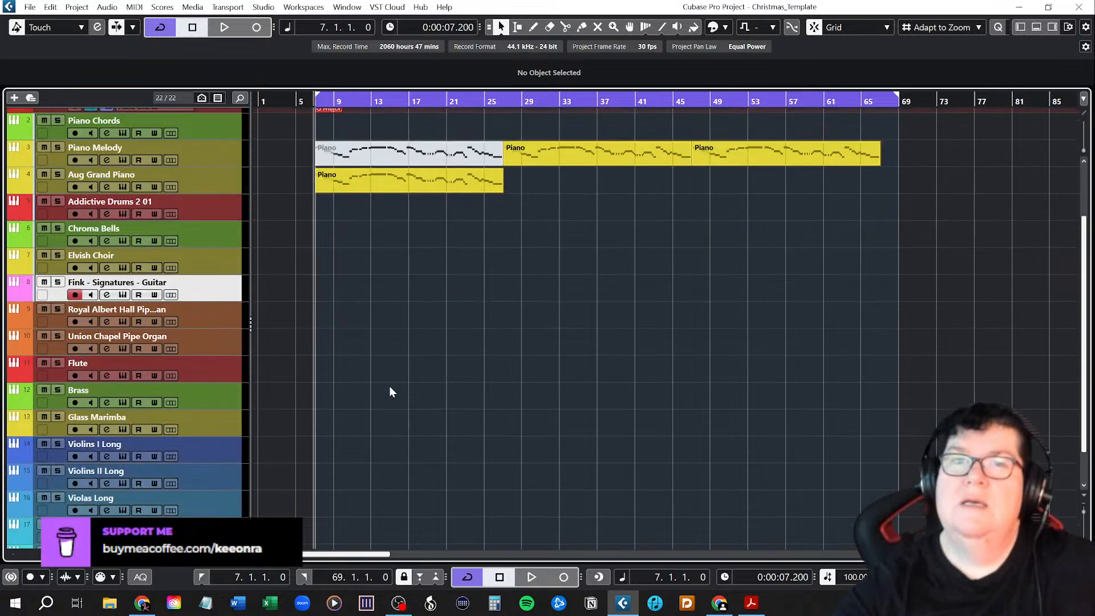
pyautogui.scroll(4, 389, 391)
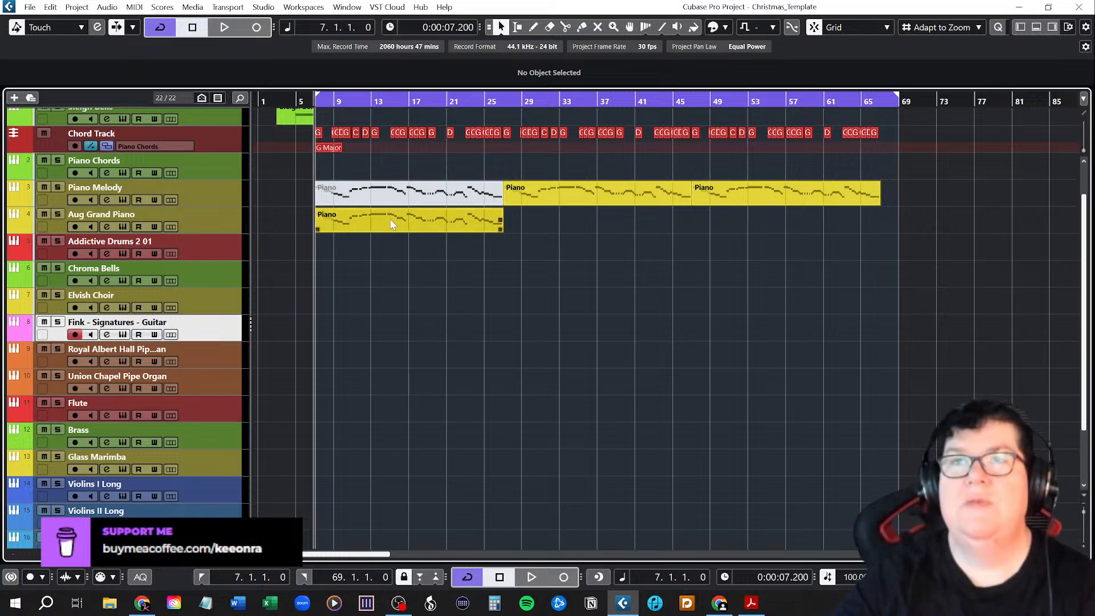
pyautogui.moveTo(389, 218); pyautogui.dragTo(392, 406)
pyautogui.click(408, 448)
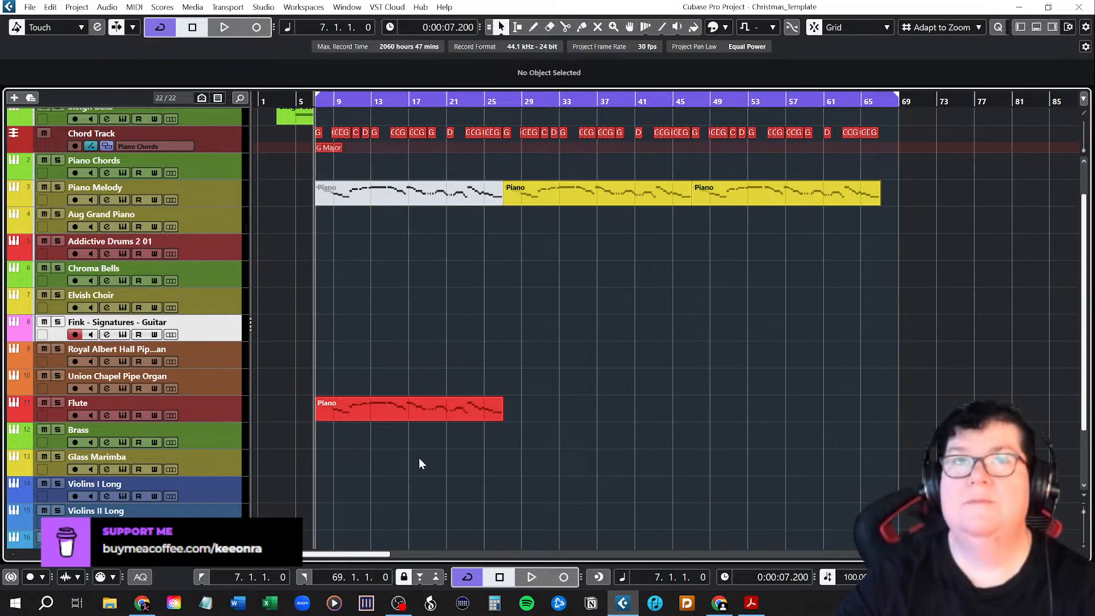
# Play the start of the first Chorus to hear the melody on the Flute.
pyautogui.scroll(2, 419, 464)
pyautogui.press('space')
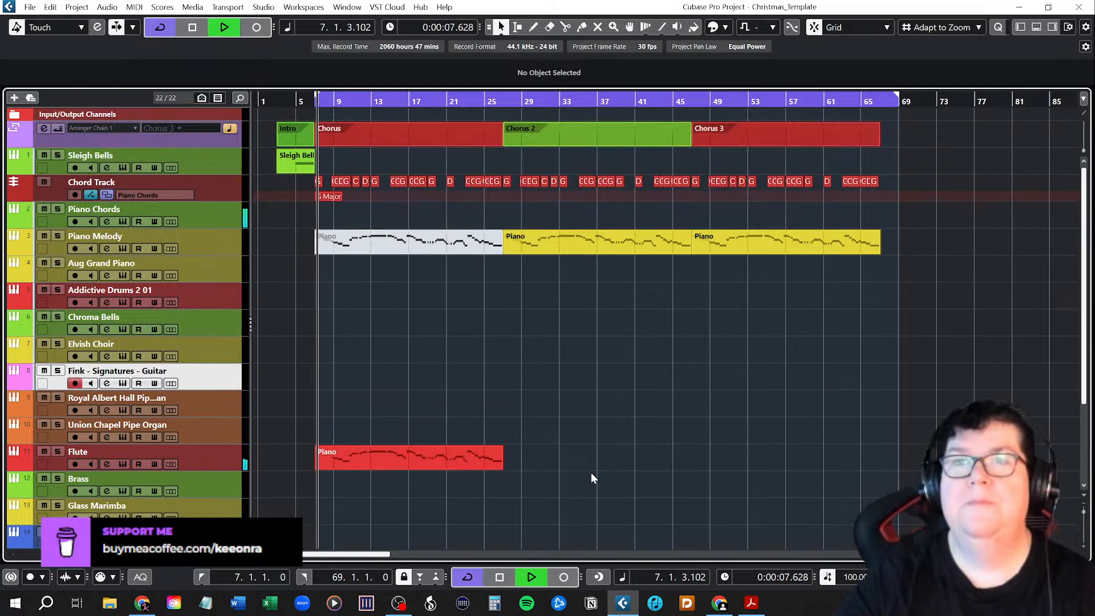
pyautogui.scroll(-3, 587, 476)
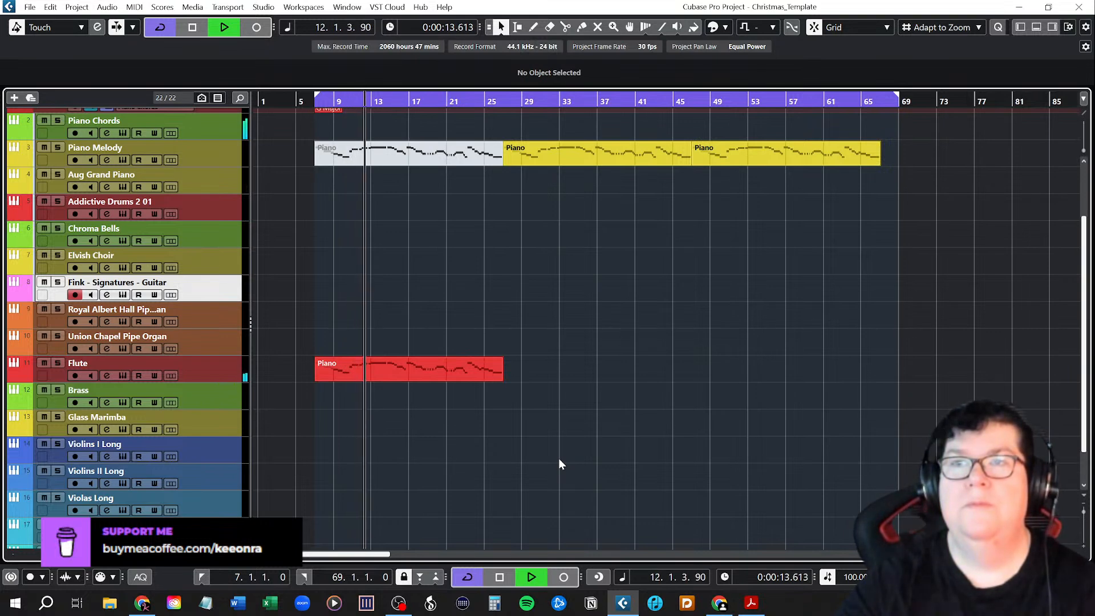
pyautogui.press('space')
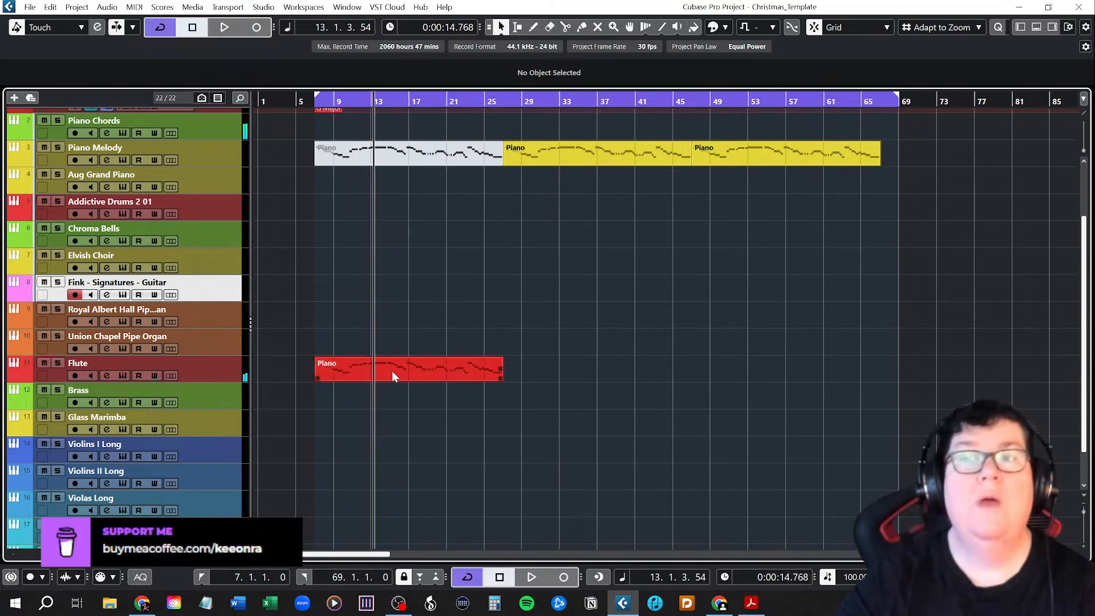
# Transpose all notes of the Flute's Chorus part up one octave in the Key Editor, and close the editor.
pyautogui.doubleClick(392, 371)
pyautogui.keyDown('ctrl'); pyautogui.scroll(-3, 502, 356); pyautogui.keyUp('ctrl')
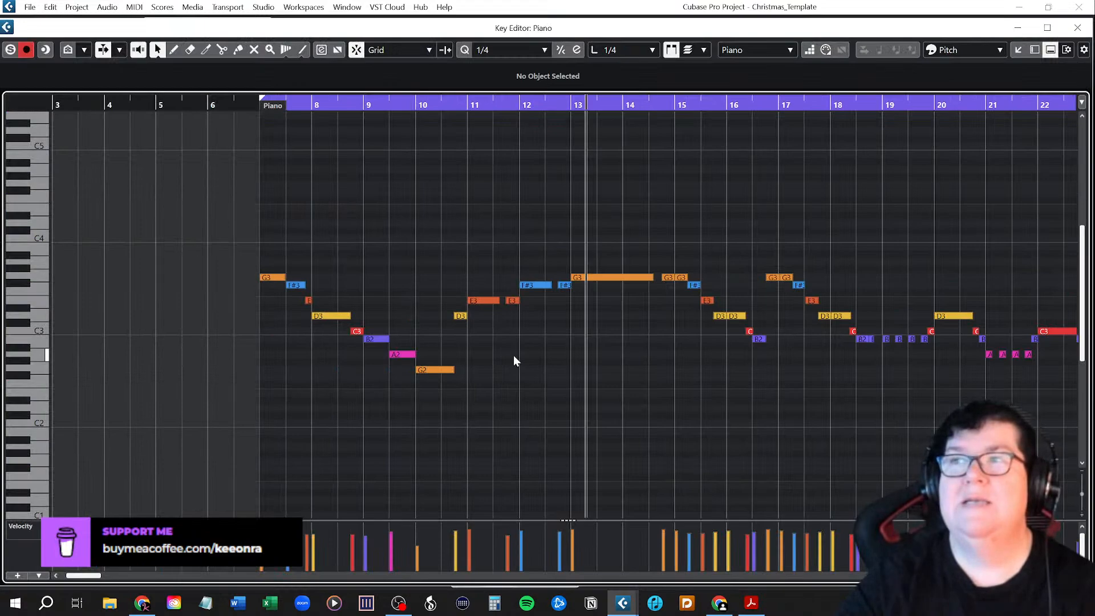
pyautogui.hscroll(2, 567, 374)
pyautogui.keyDown('ctrl'); pyautogui.scroll(-2, 567, 375); pyautogui.keyUp('ctrl')
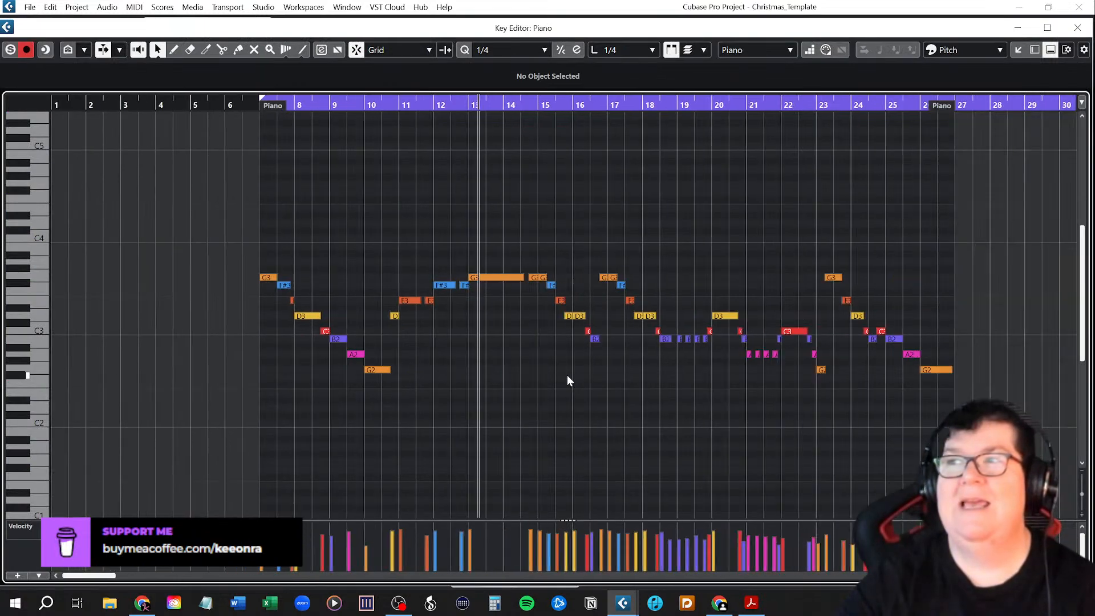
pyautogui.moveTo(250, 211); pyautogui.dragTo(979, 451)
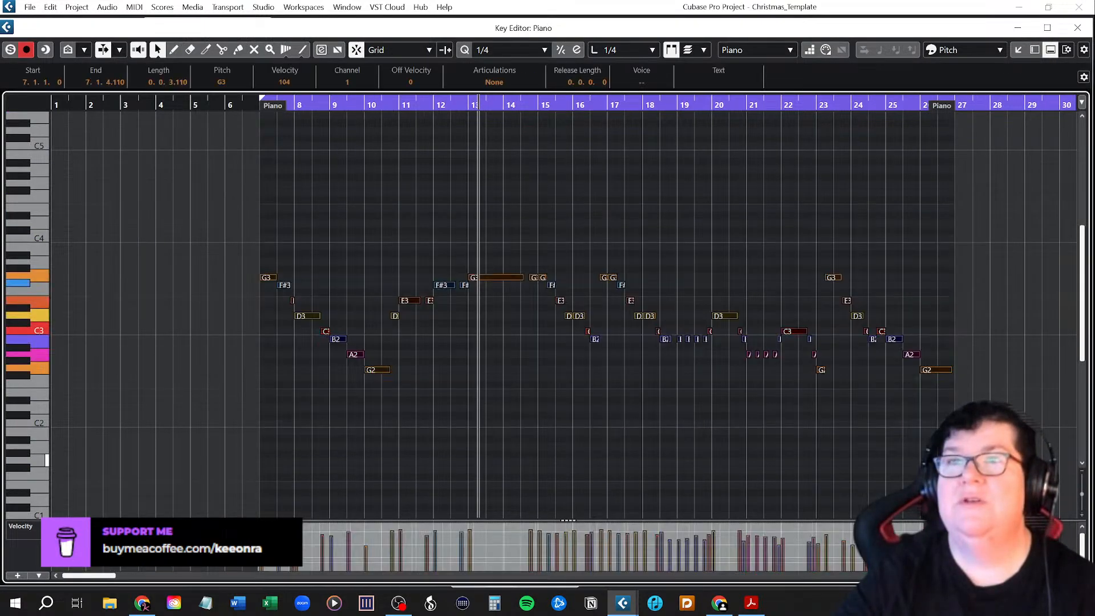
pyautogui.hotkey('shift', 'Up')
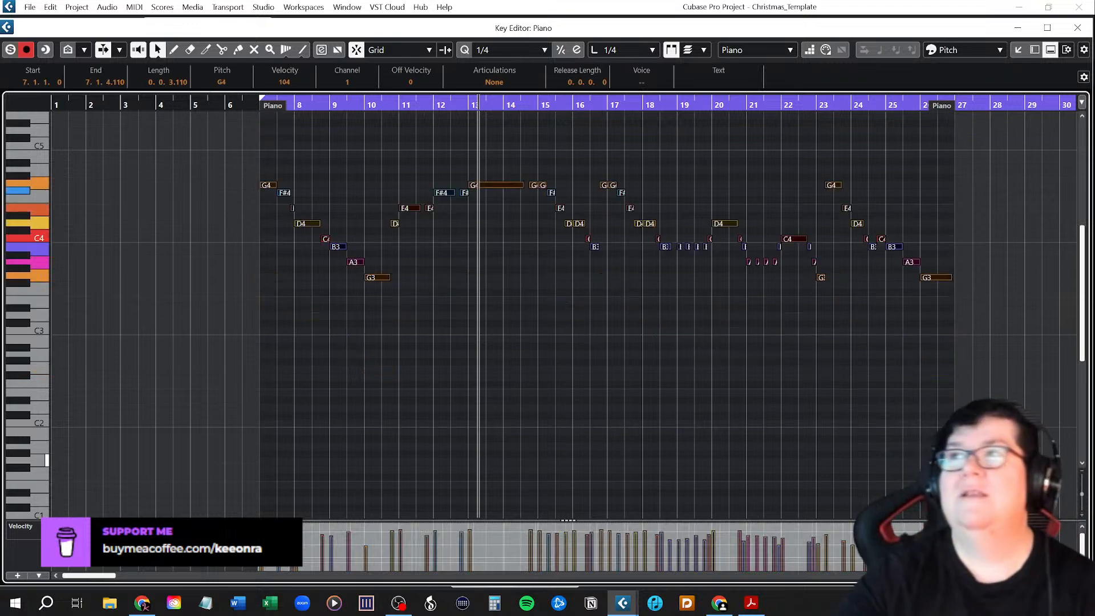
pyautogui.click(1077, 27)
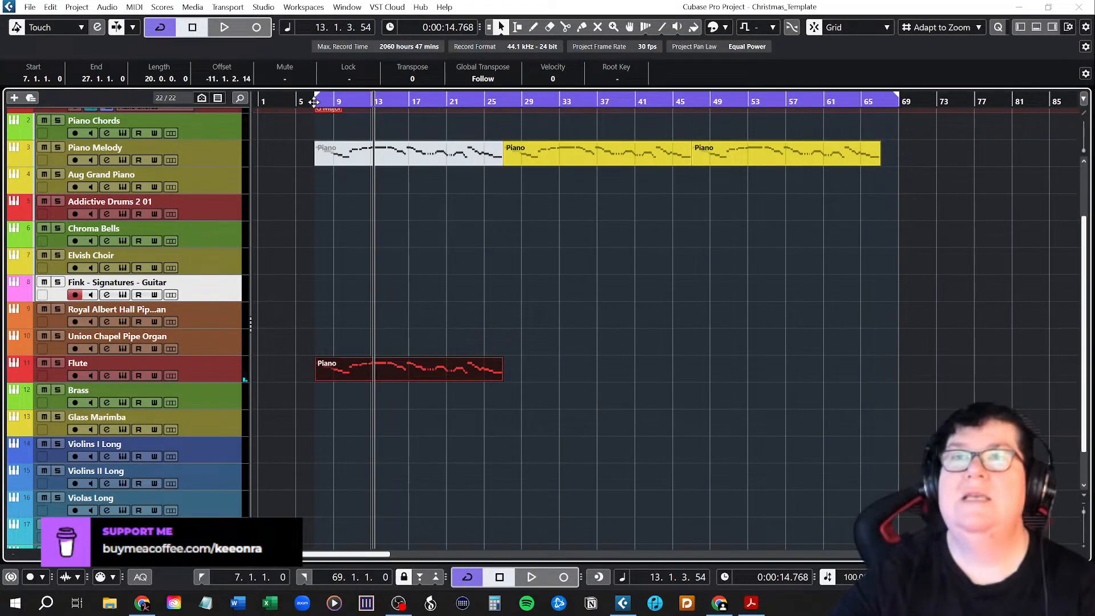
# Play the first Chorus from bar 7 to hear the transposed Flute melody through to its end.
pyautogui.click(314, 102)
pyautogui.press('space')
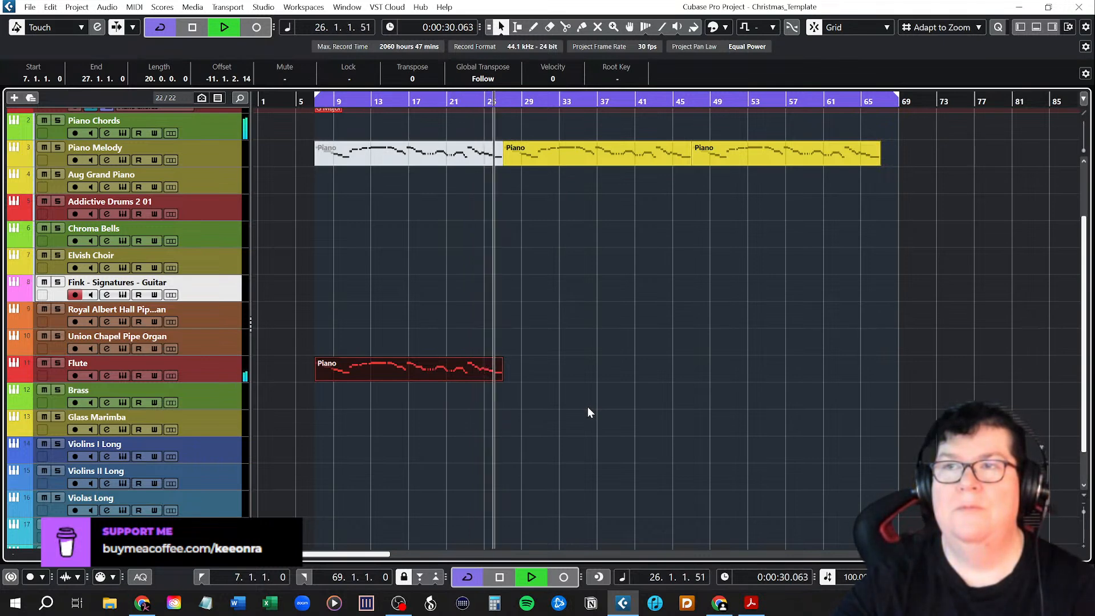
pyautogui.press('space')
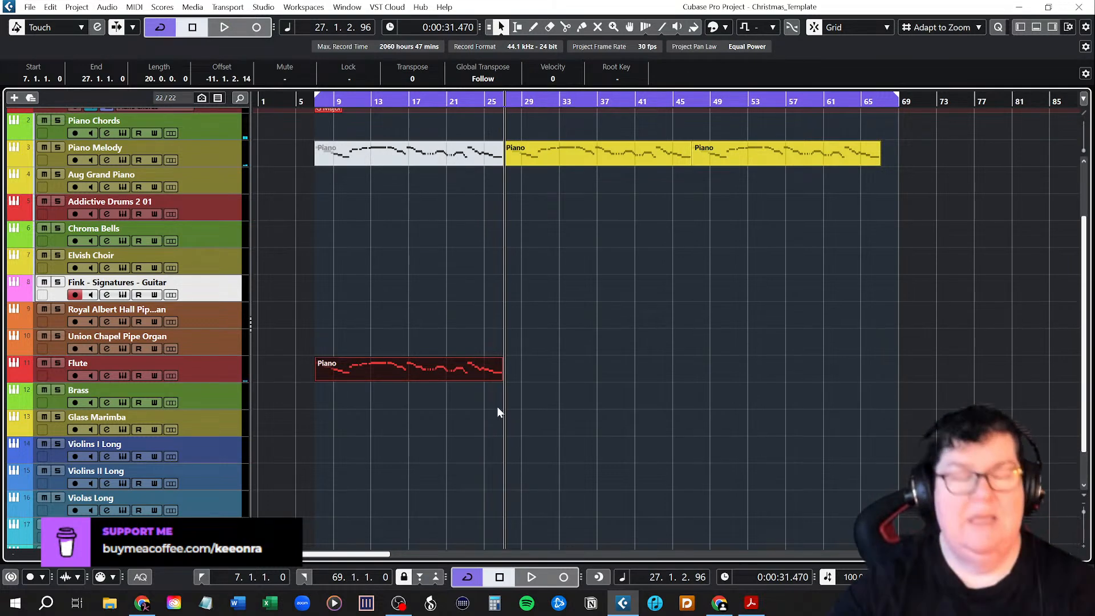
# Undo the Flute part's octave transposition and its track change, returning the first Chorus's part to the Aug Grand Piano track.
pyautogui.hotkey('ctrl', 'z')
pyautogui.click(376, 311)
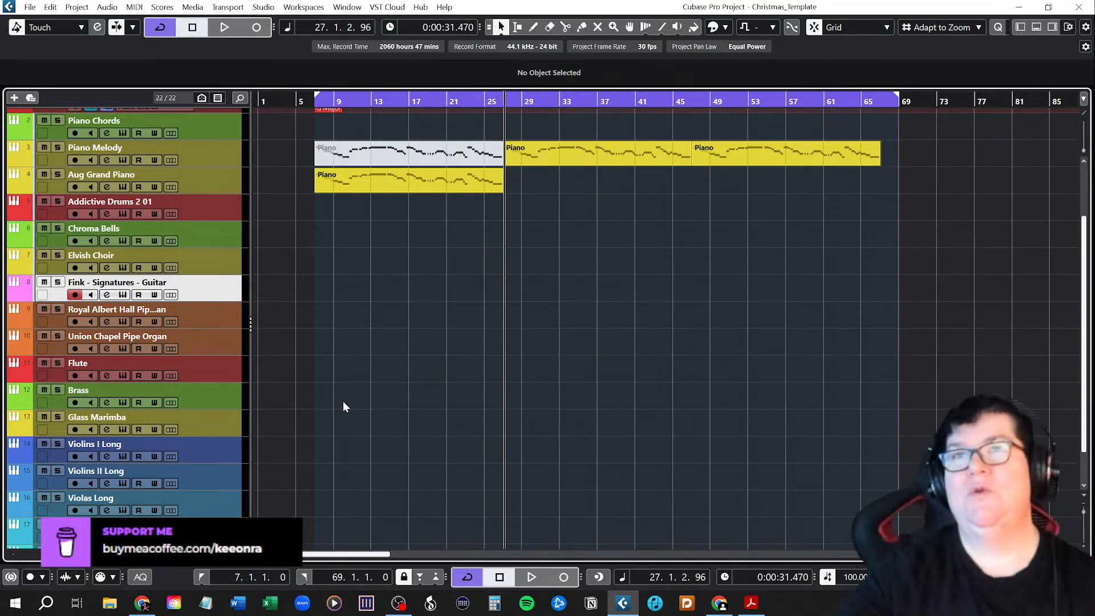
# Return the playhead to bar 7 and review the instrument tracks, selecting Royal Albert Hall, Flute, Brass and Glass Marimba in turn.
pyautogui.scroll(-2, 343, 403)
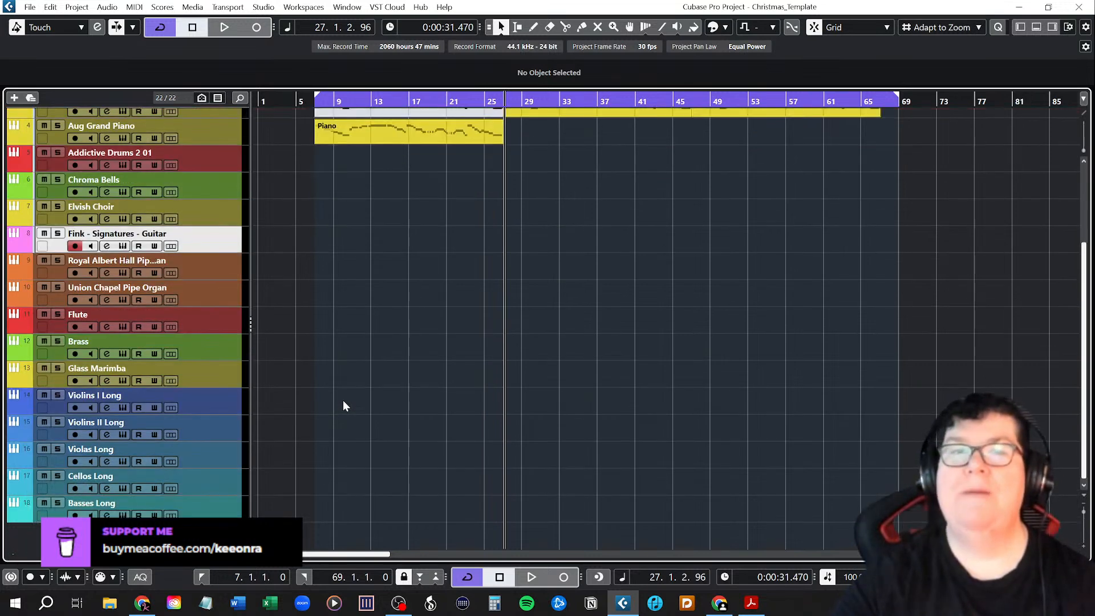
pyautogui.scroll(5, 343, 406)
pyautogui.click(313, 101)
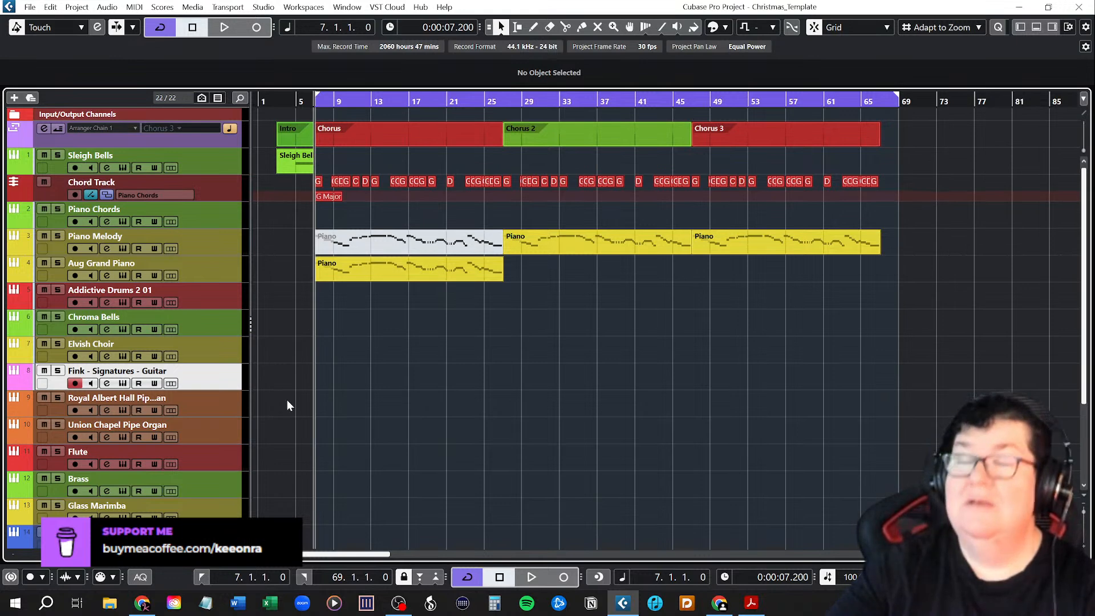
pyautogui.scroll(-5, 288, 402)
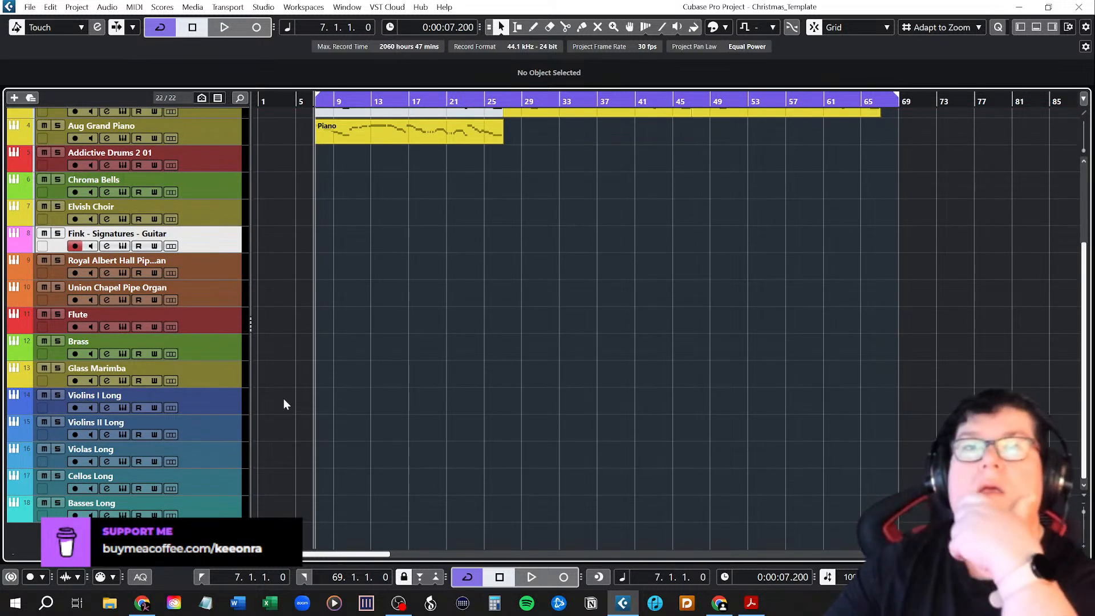
pyautogui.click(215, 276)
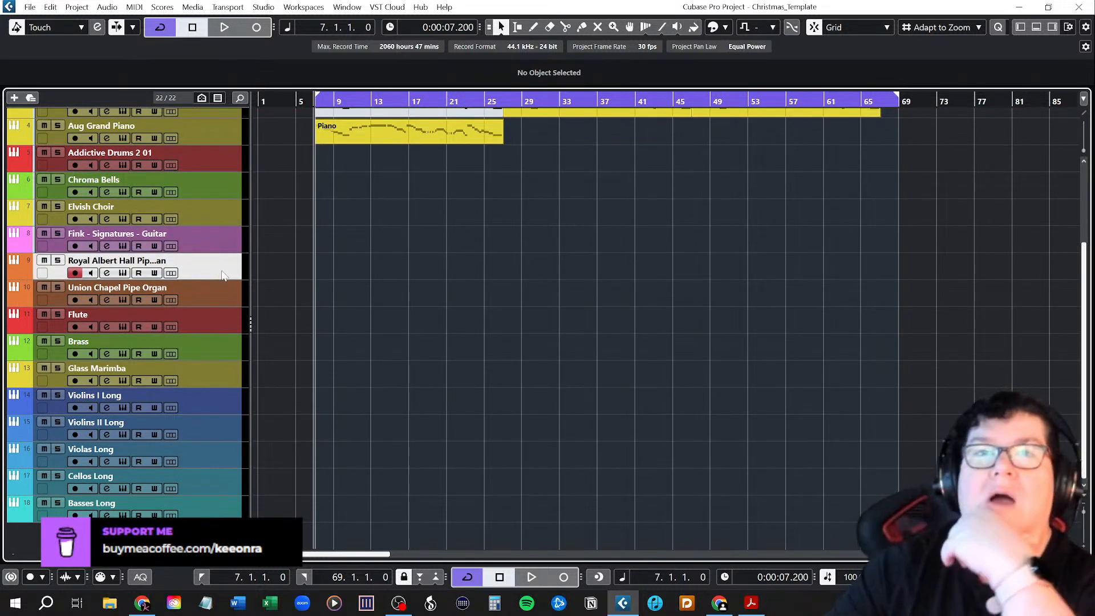
pyautogui.click(206, 327)
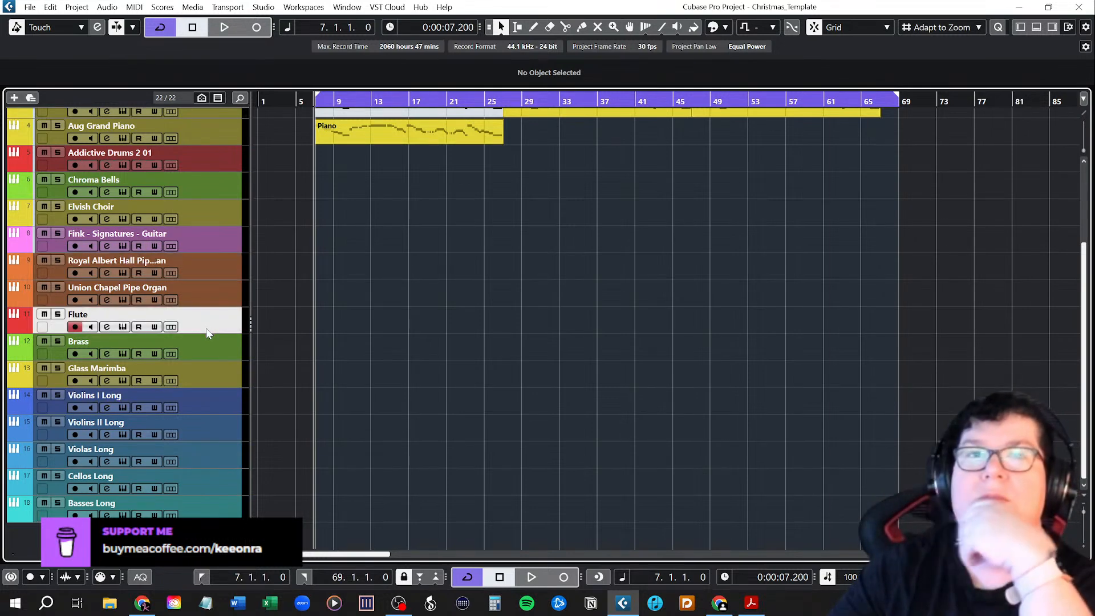
pyautogui.click(208, 354)
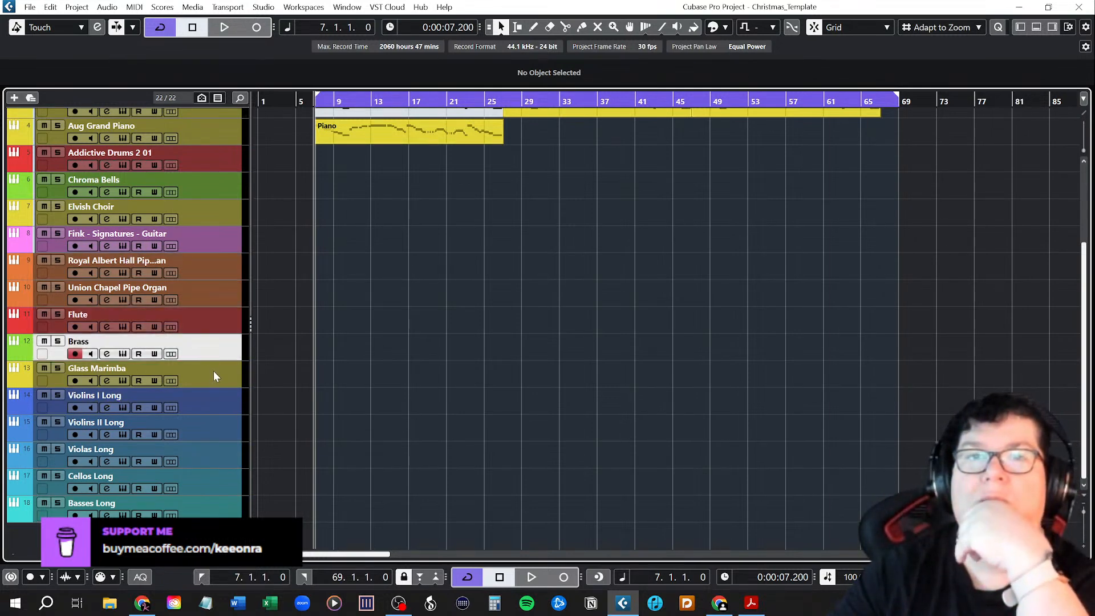
pyautogui.click(215, 374)
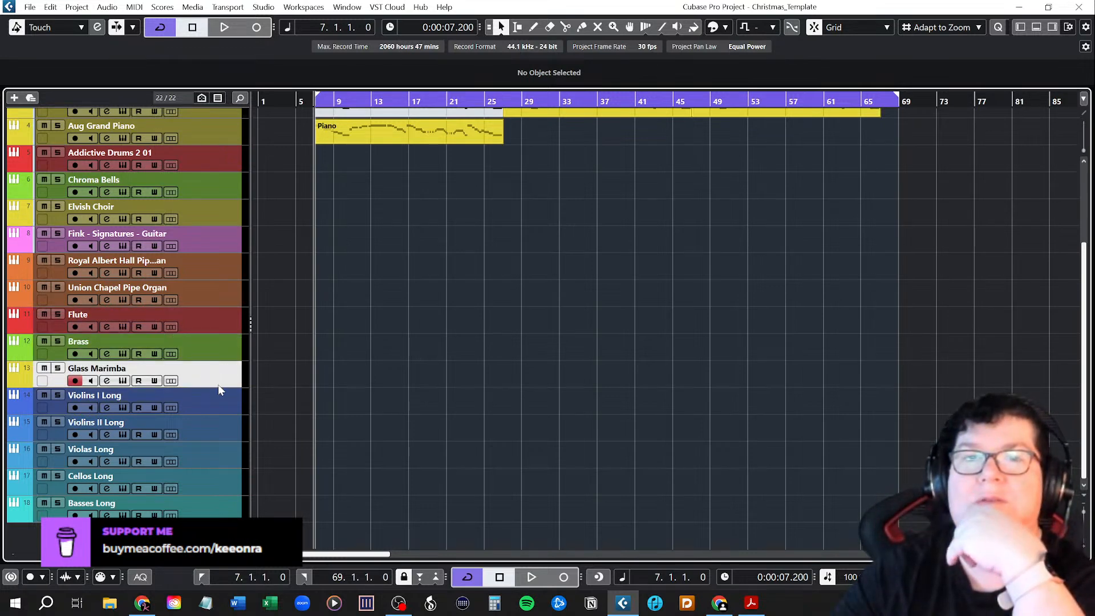
pyautogui.scroll(5, 493, 482)
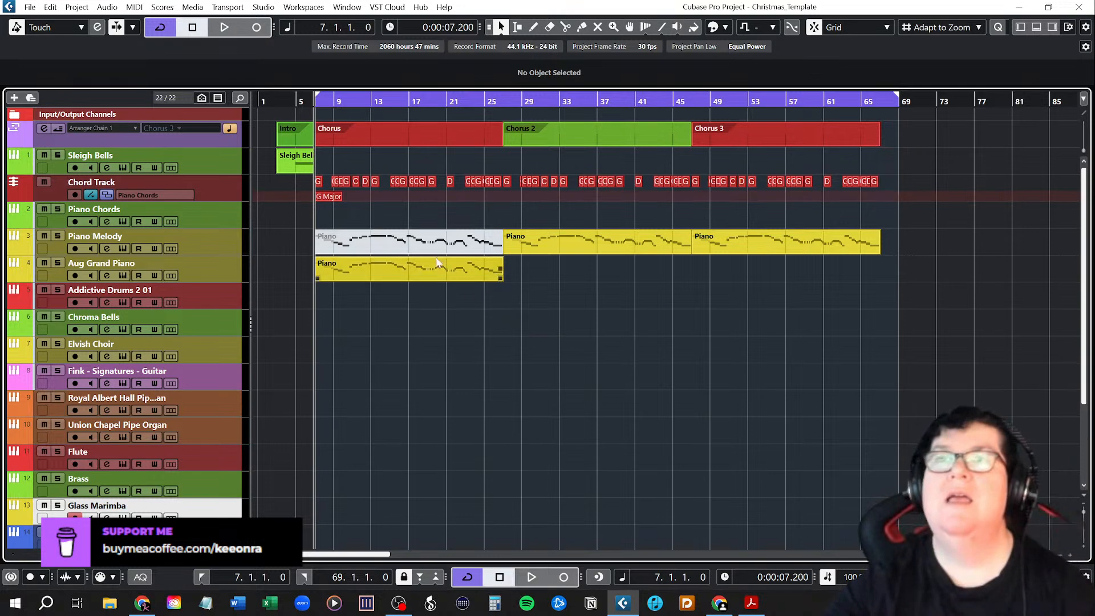
# Unmute the first Chorus's part on the Piano Melody track with the Mute tool, and mute the whole Aug Grand Piano track.
pyautogui.rightClick(478, 313)
pyautogui.click(574, 313)
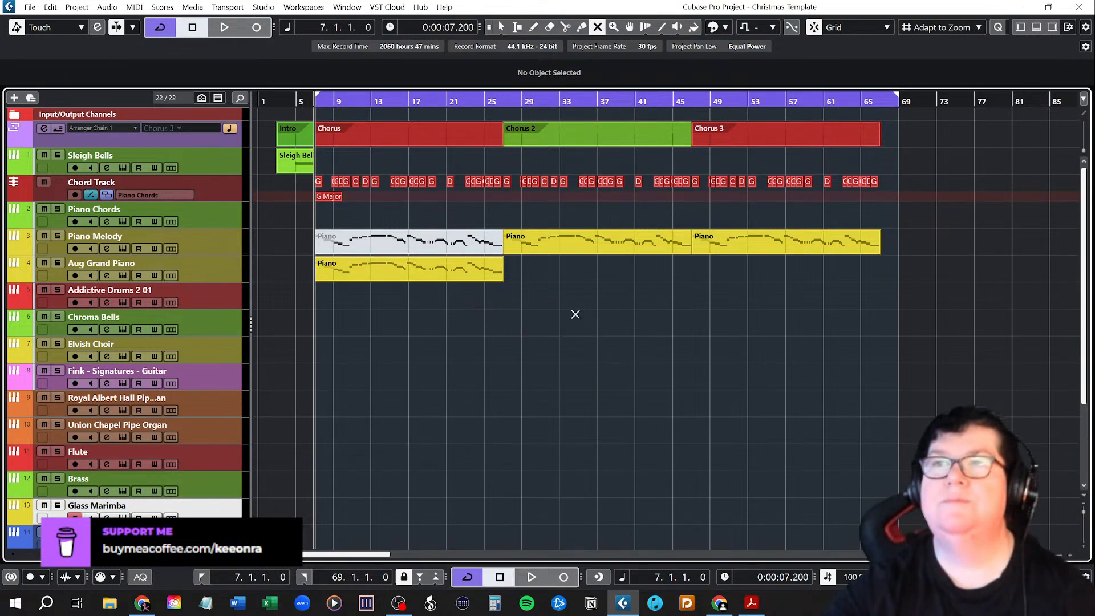
pyautogui.rightClick(536, 316)
pyautogui.click(536, 316)
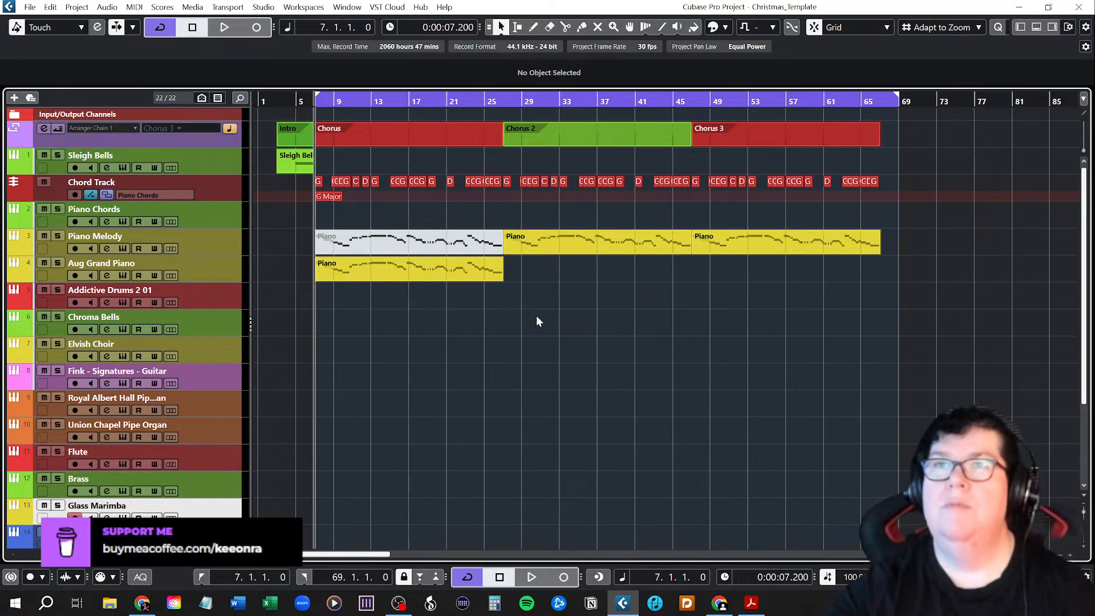
pyautogui.rightClick(536, 316)
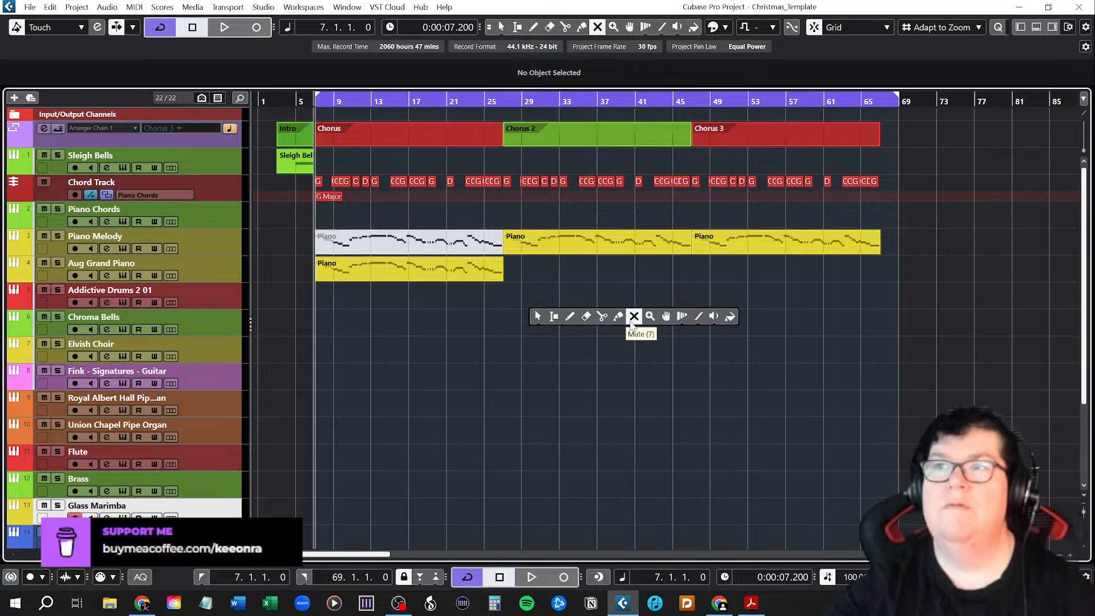
pyautogui.click(632, 319)
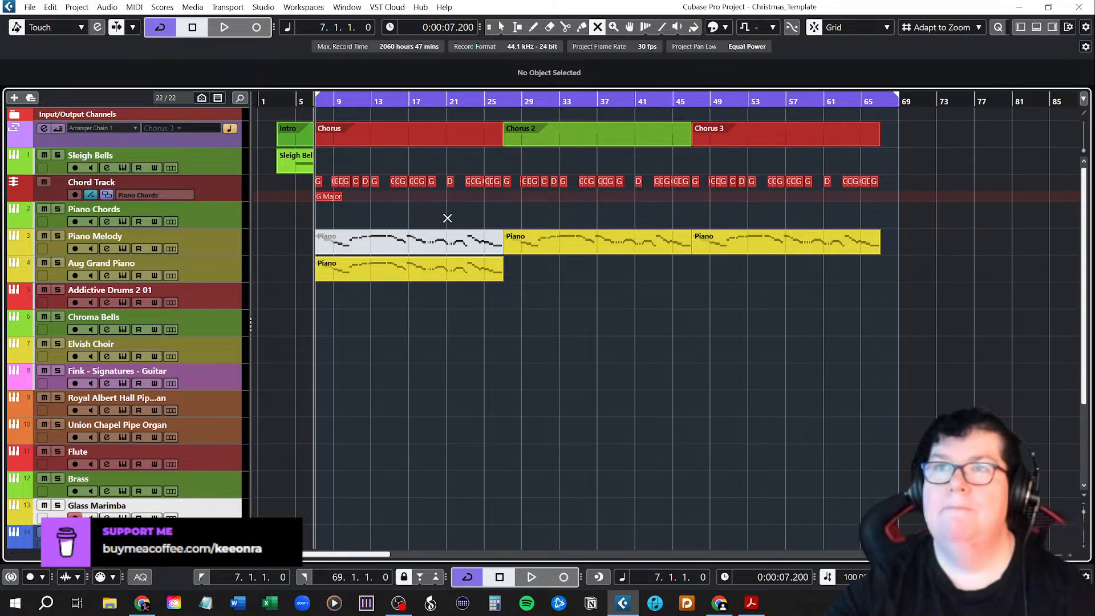
pyautogui.click(451, 242)
pyautogui.rightClick(511, 340)
pyautogui.click(511, 340)
pyautogui.click(414, 364)
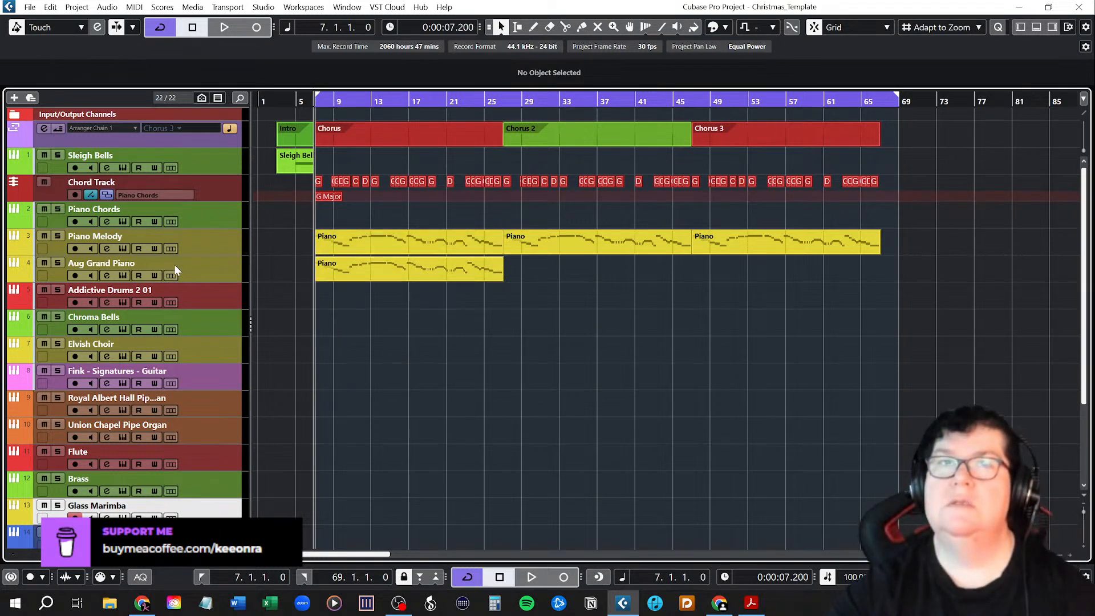
pyautogui.click(44, 263)
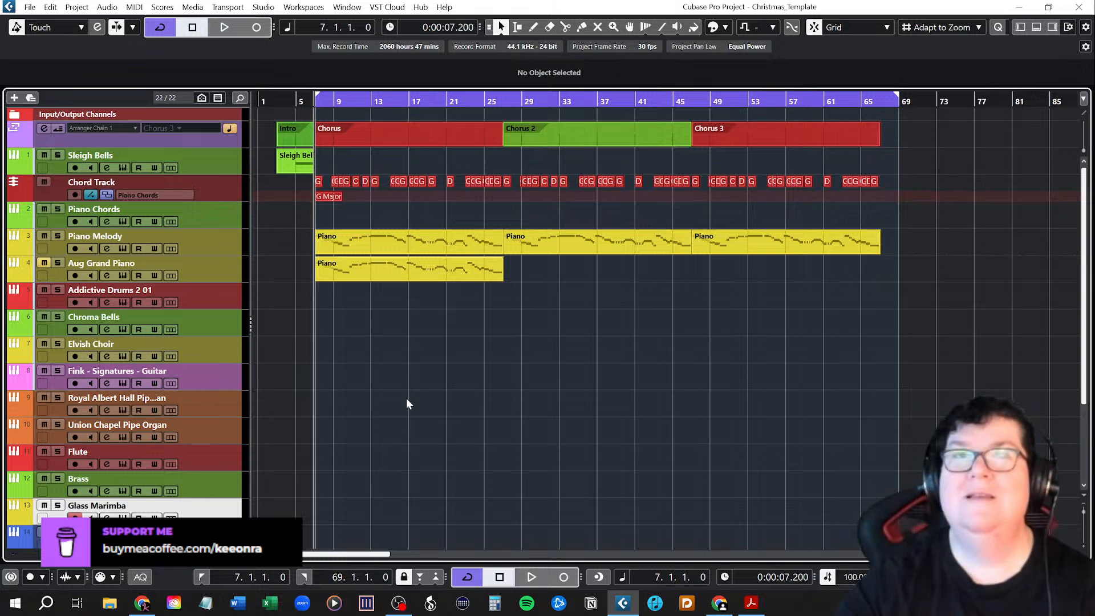
pyautogui.scroll(-3, 428, 381)
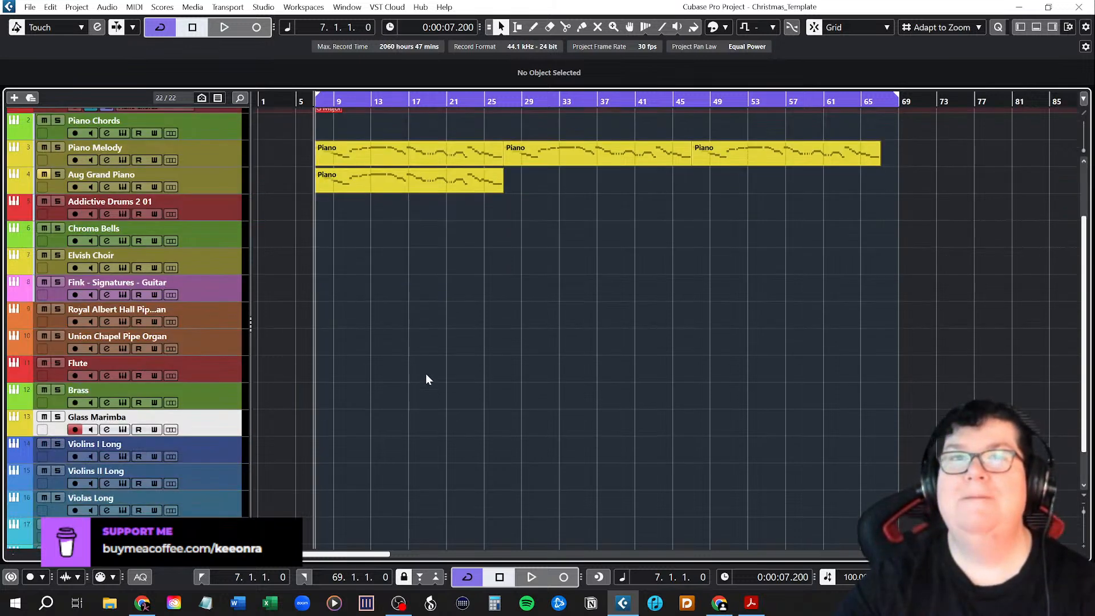
pyautogui.scroll(3, 428, 380)
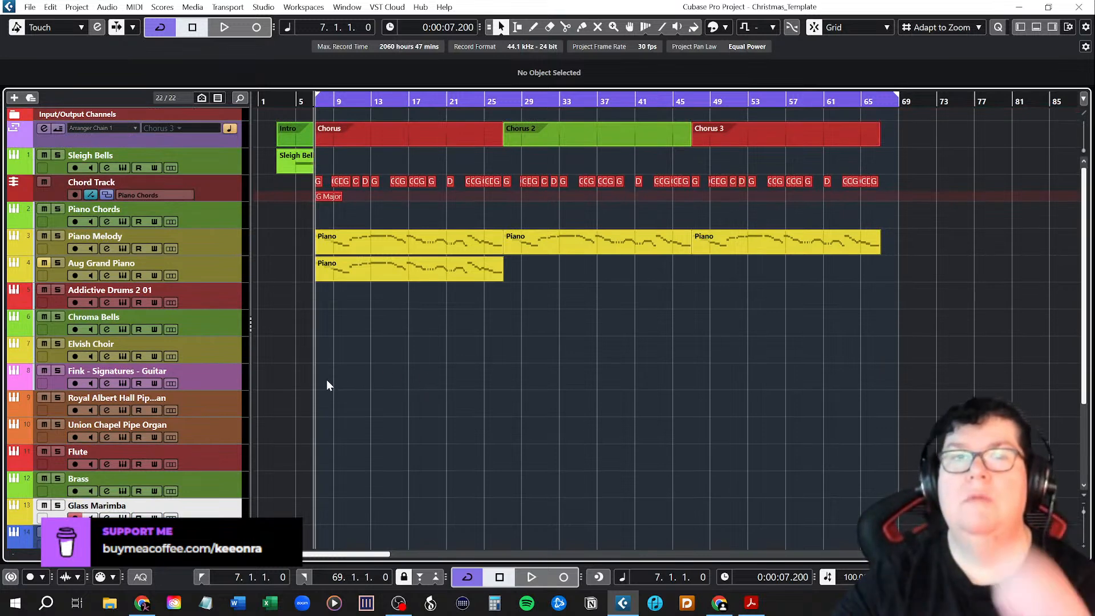
pyautogui.scroll(-5, 335, 378)
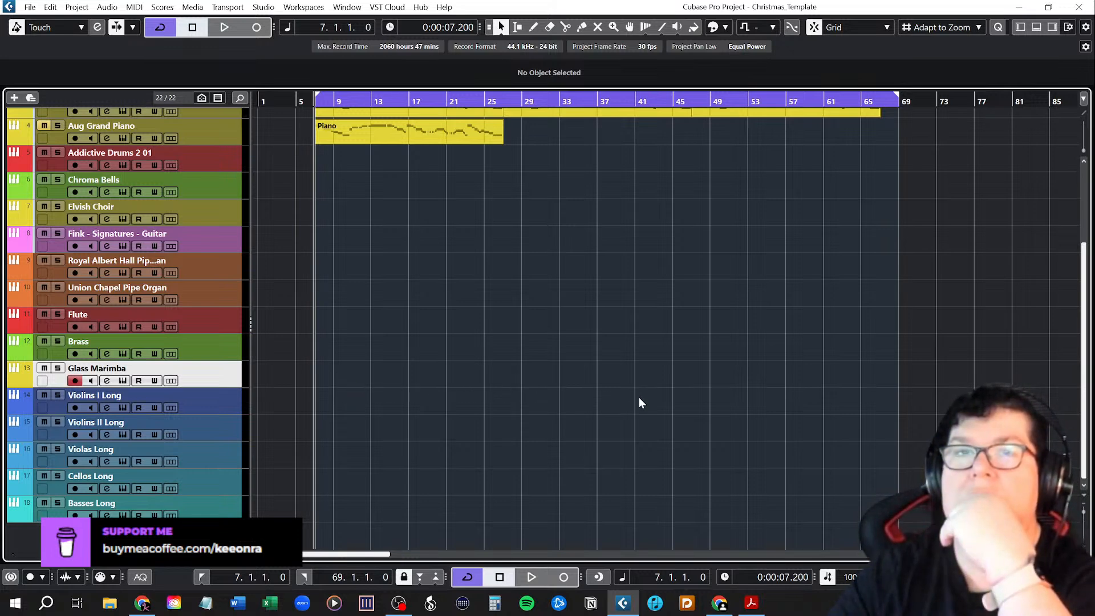
pyautogui.scroll(5, 651, 399)
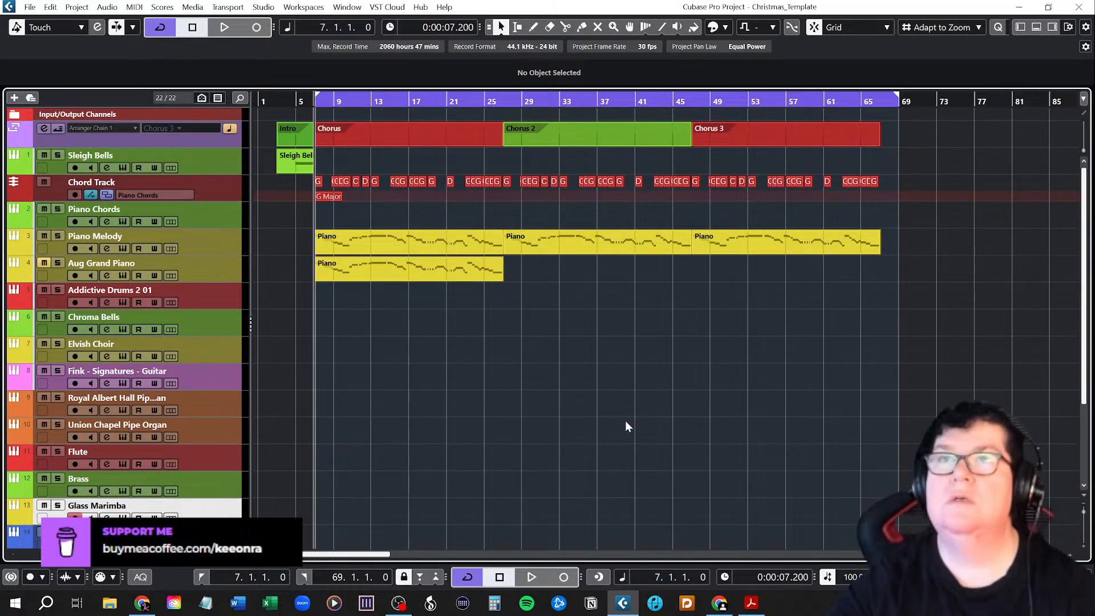
# Place all of Chorus 2's chords from the Chord Track onto the Violins I Long track as MIDI parts starting at bar 27.
pyautogui.click(503, 101)
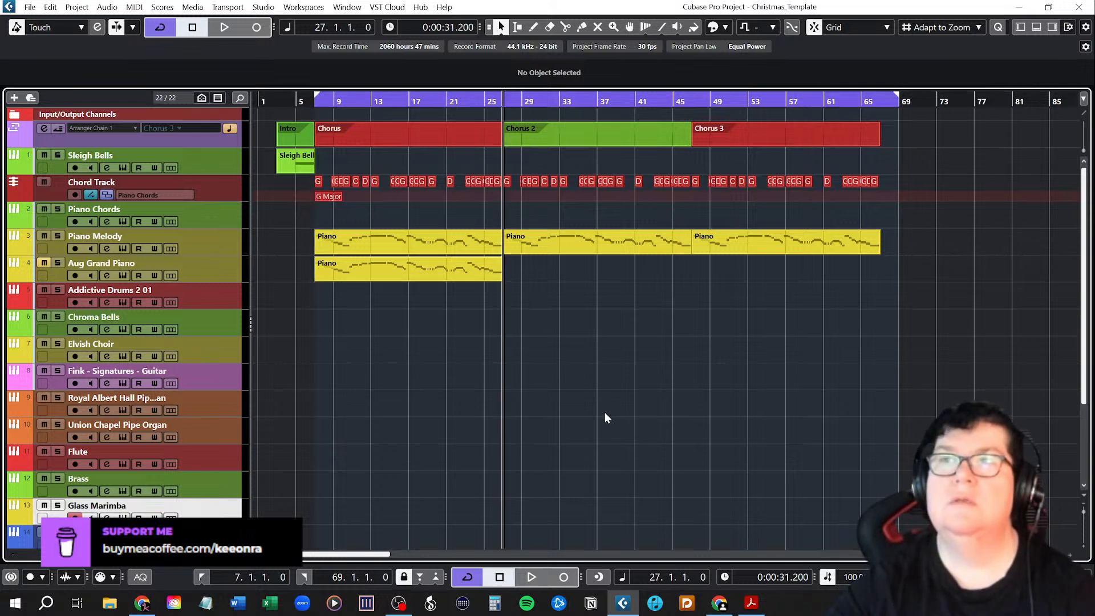
pyautogui.scroll(-3, 605, 418)
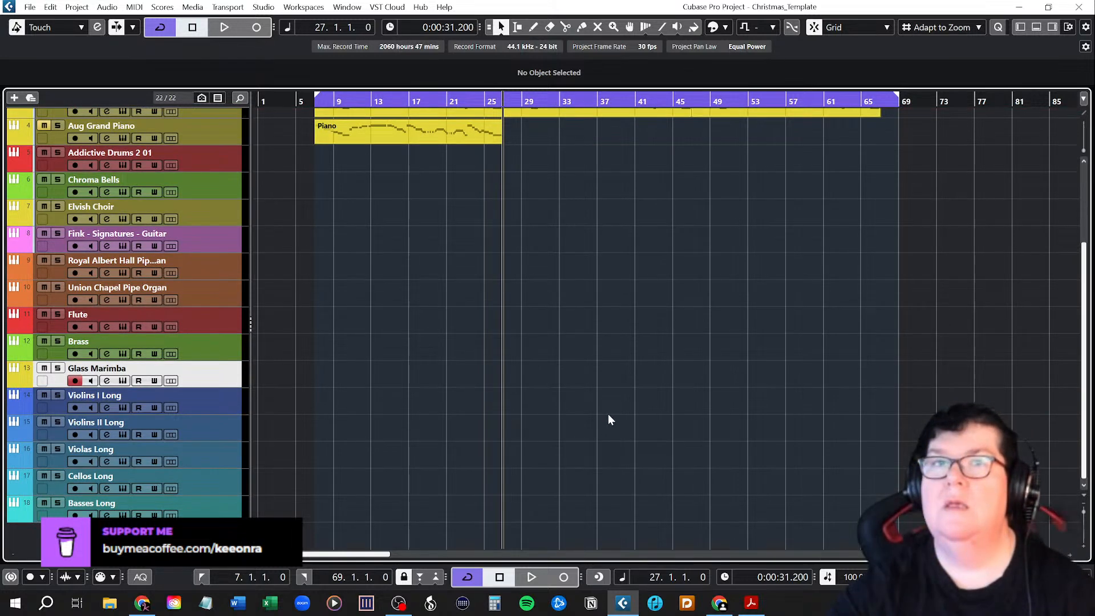
pyautogui.scroll(3, 610, 416)
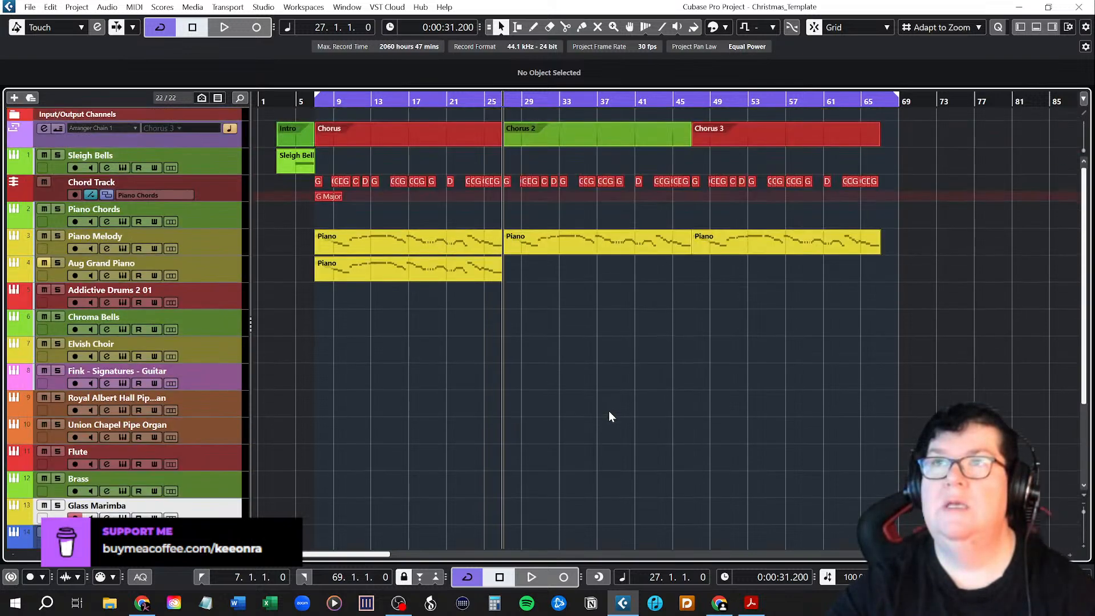
pyautogui.keyDown('ctrl'); pyautogui.scroll(5, 615, 275); pyautogui.keyUp('ctrl')
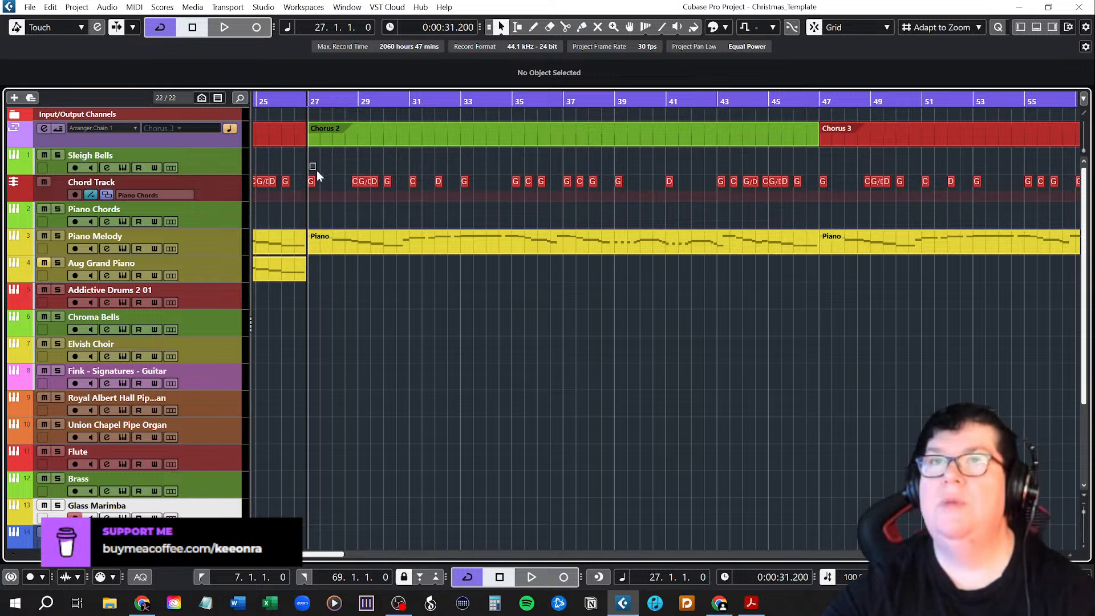
pyautogui.moveTo(352, 196); pyautogui.dragTo(812, 190)
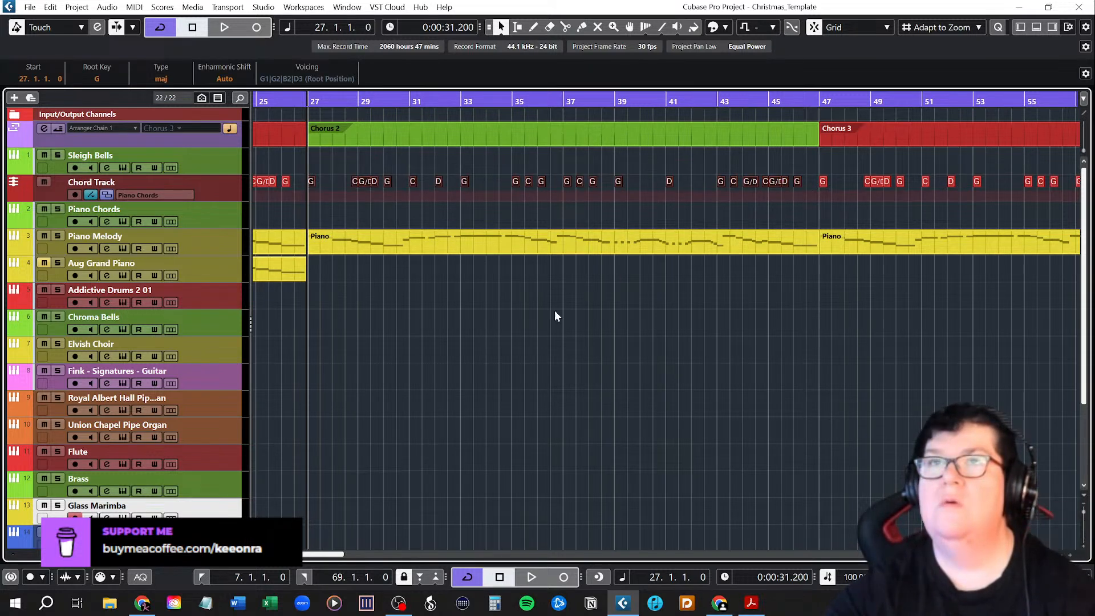
pyautogui.scroll(-5, 351, 405)
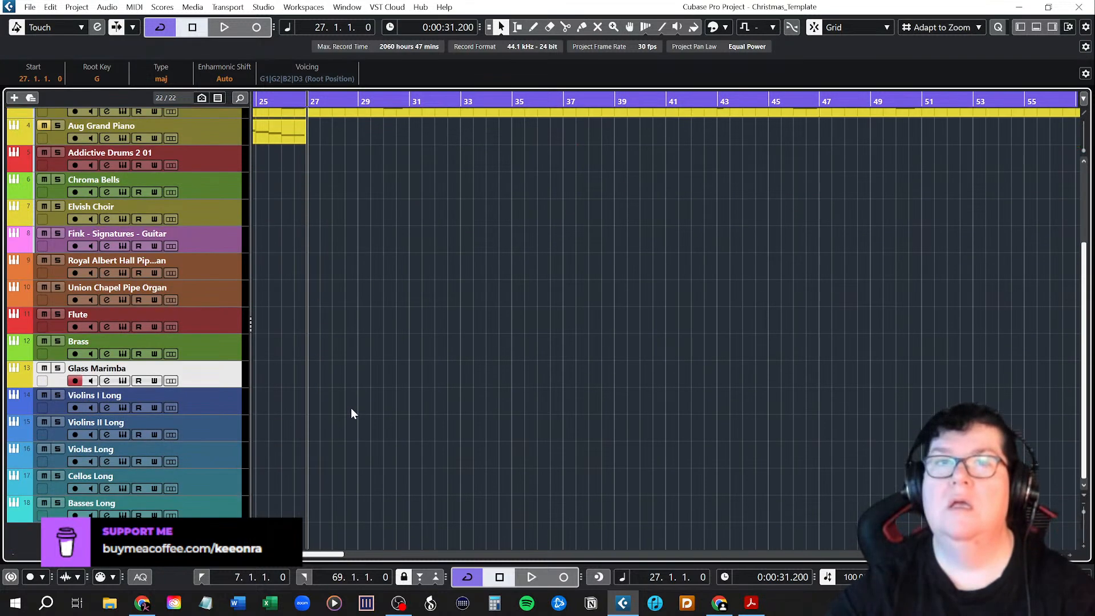
pyautogui.click(221, 405)
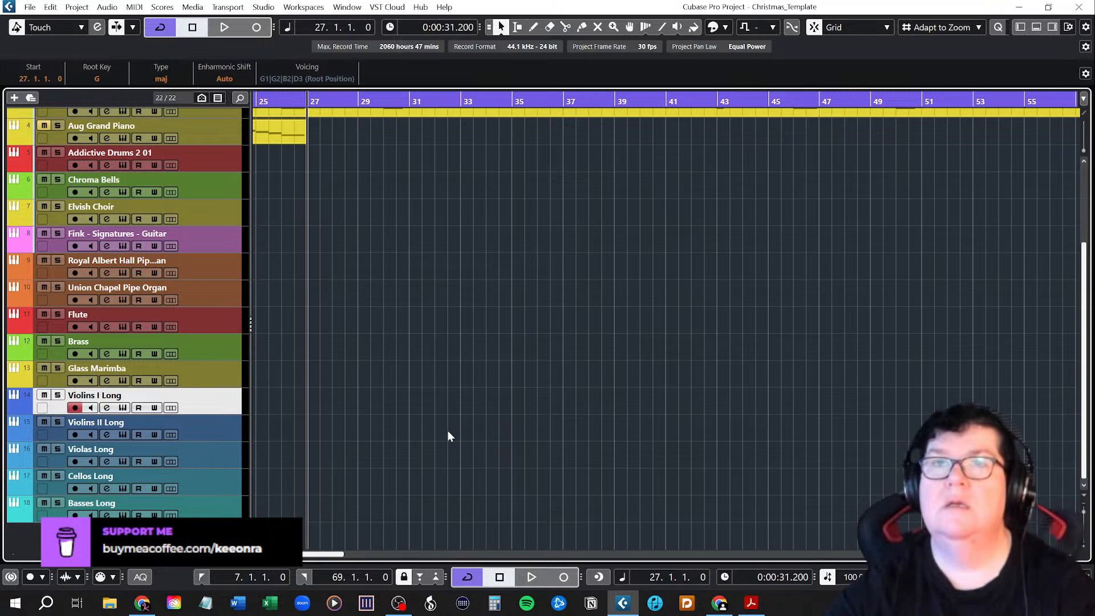
pyautogui.scroll(5, 457, 384)
pyautogui.moveTo(310, 165); pyautogui.dragTo(805, 189)
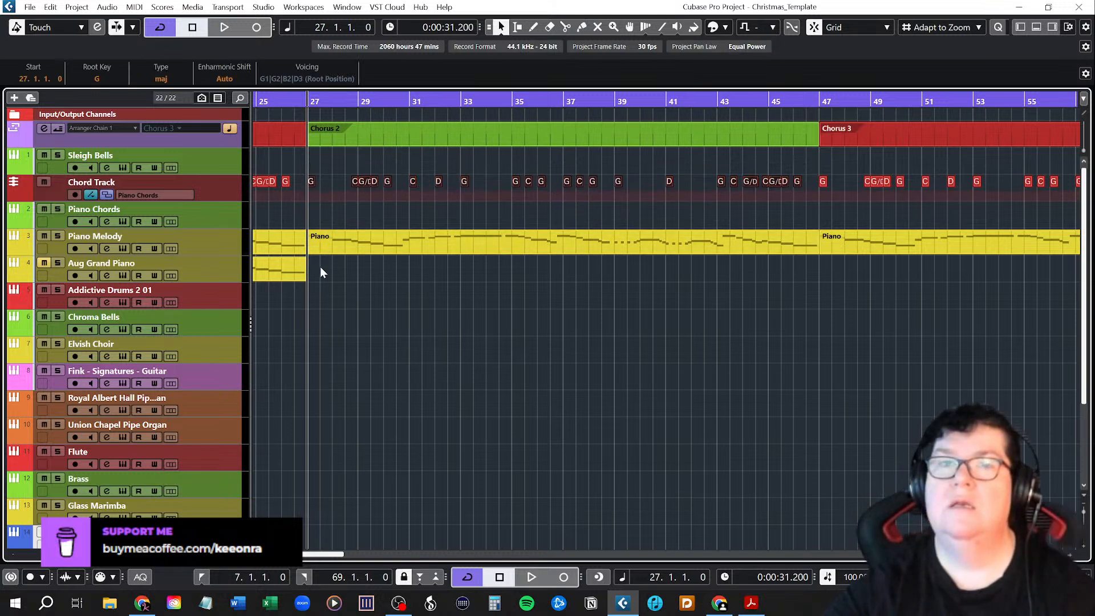
pyautogui.moveTo(312, 183); pyautogui.dragTo(315, 537)
pyautogui.click(392, 453)
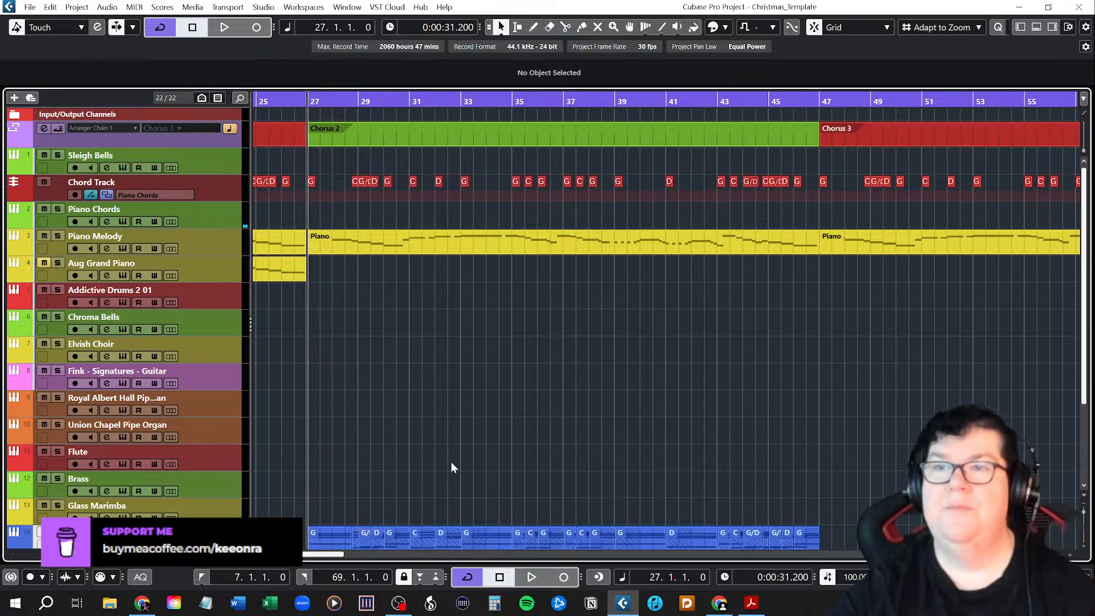
# Solo the Violins I Long track, play the start of Chorus 2 to hear its chords, and turn the solo off.
pyautogui.scroll(-5, 451, 461)
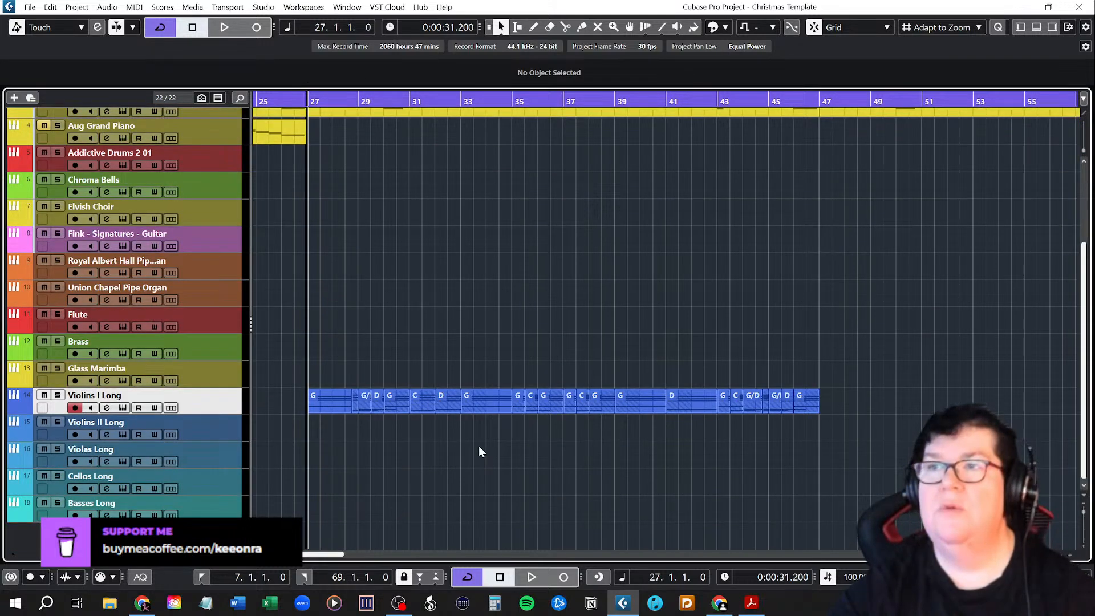
pyautogui.click(58, 394)
pyautogui.press('space')
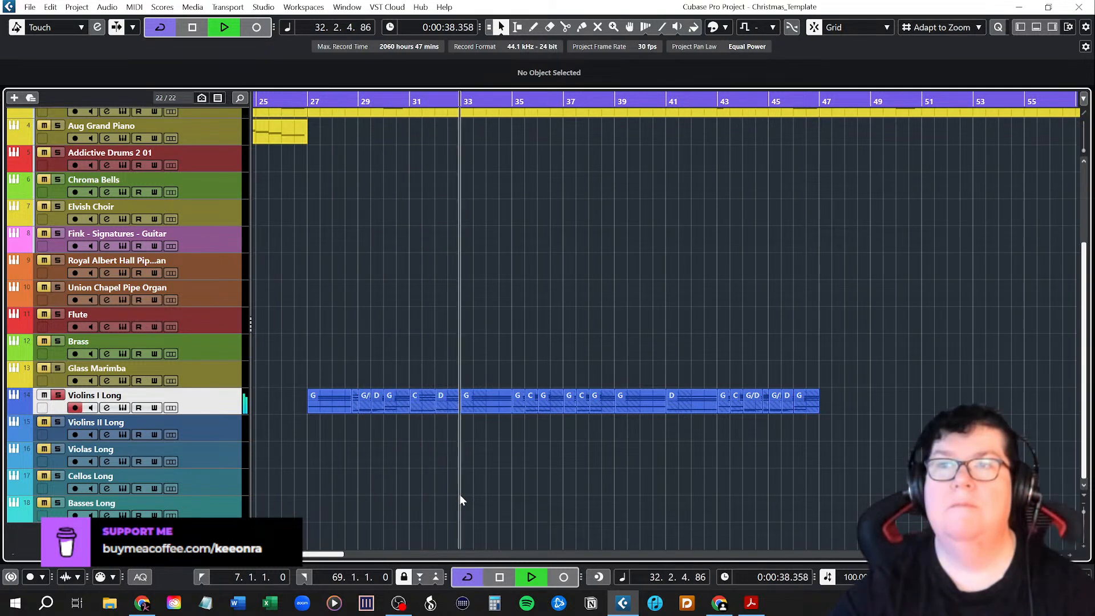
pyautogui.press('space')
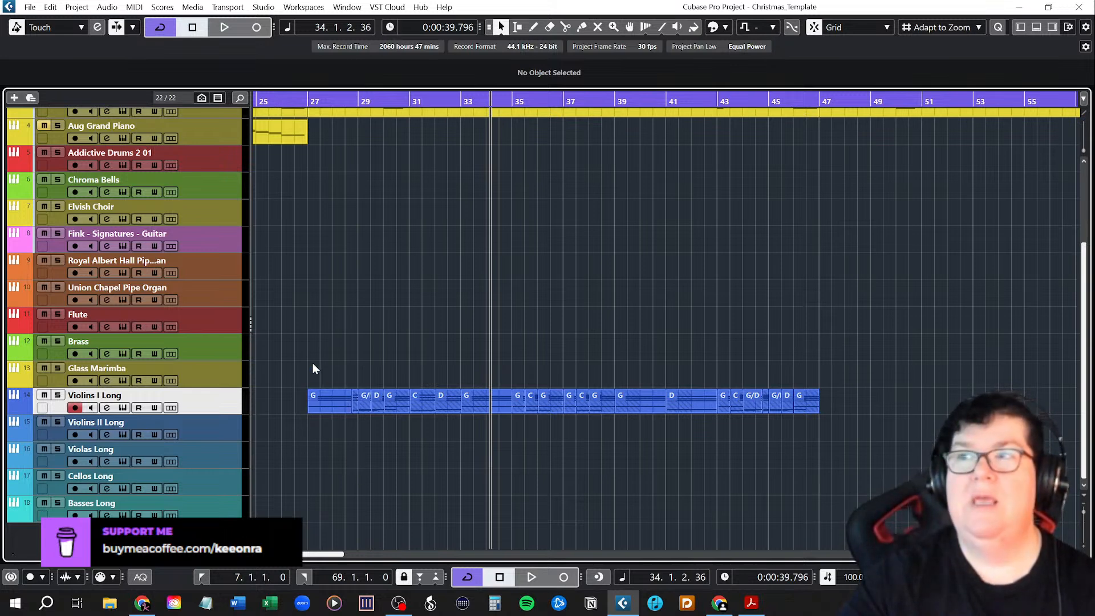
# Glue all the Chorus 2 chord parts on the Violins I Long track into one continuous part.
pyautogui.rightClick(385, 441)
pyautogui.click(468, 443)
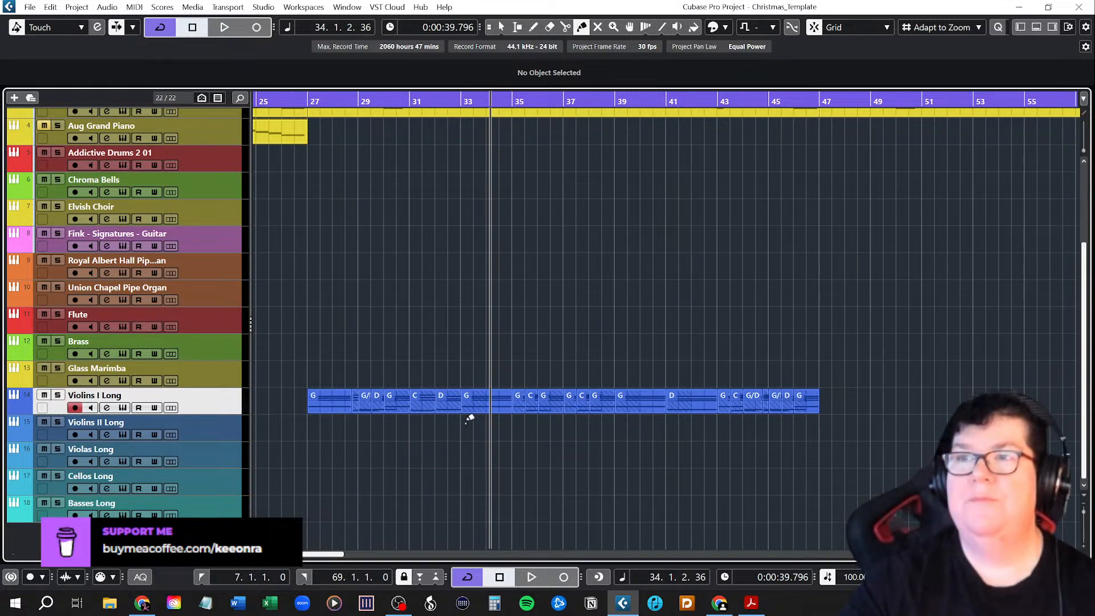
pyautogui.moveTo(324, 373); pyautogui.dragTo(873, 432)
pyautogui.moveTo(311, 361); pyautogui.dragTo(827, 455)
pyautogui.click(459, 394)
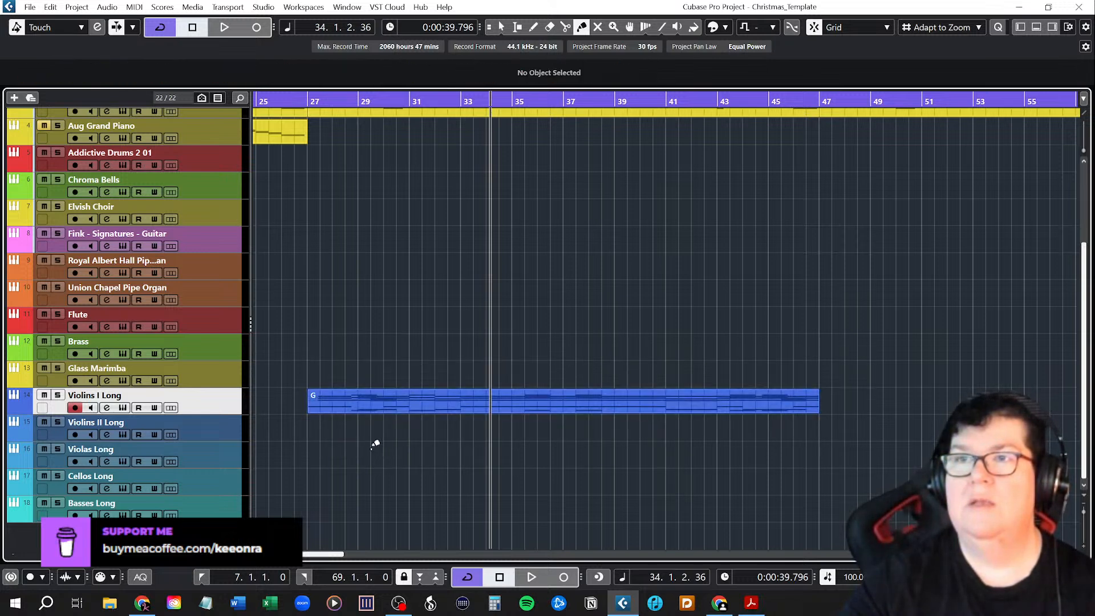
# Examine the chord notes of the glued Violins I Long part in the Key Editor, then close the editor.
pyautogui.press('1')
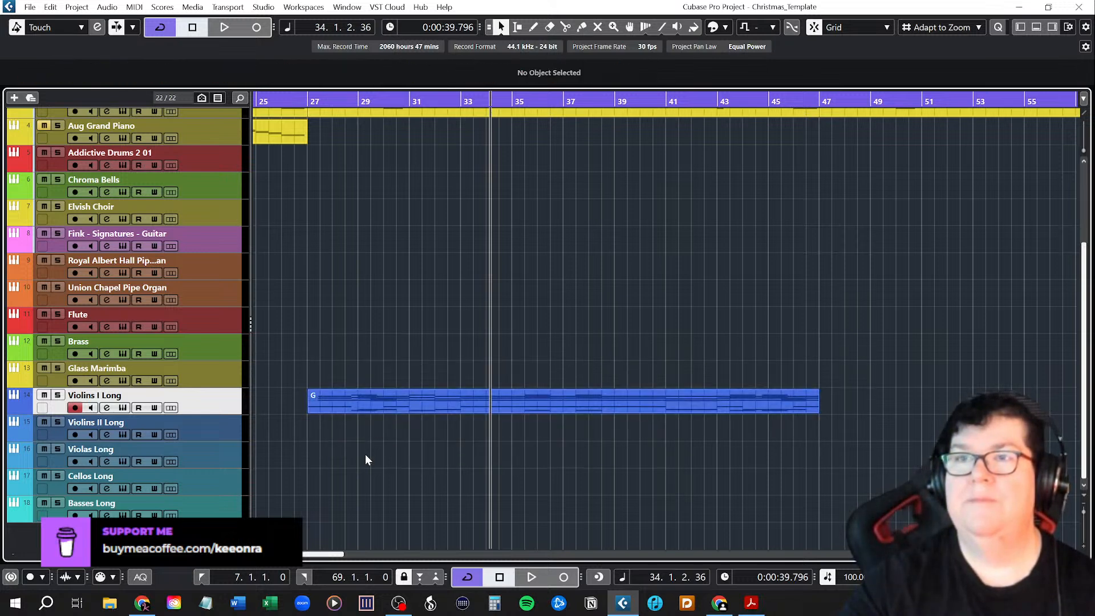
pyautogui.doubleClick(343, 399)
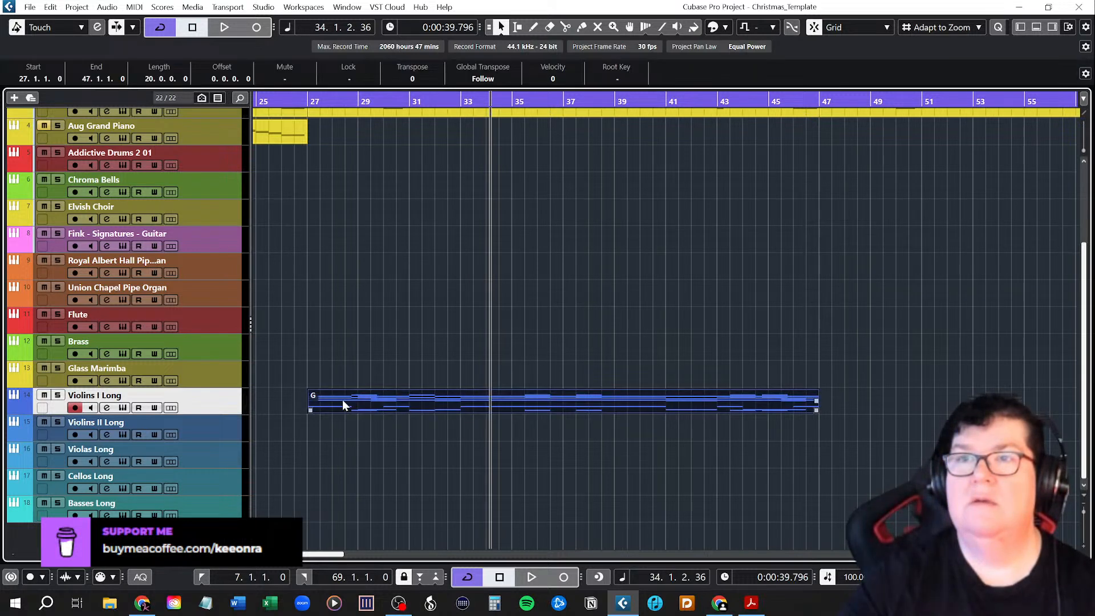
pyautogui.moveTo(155, 576); pyautogui.dragTo(148, 578)
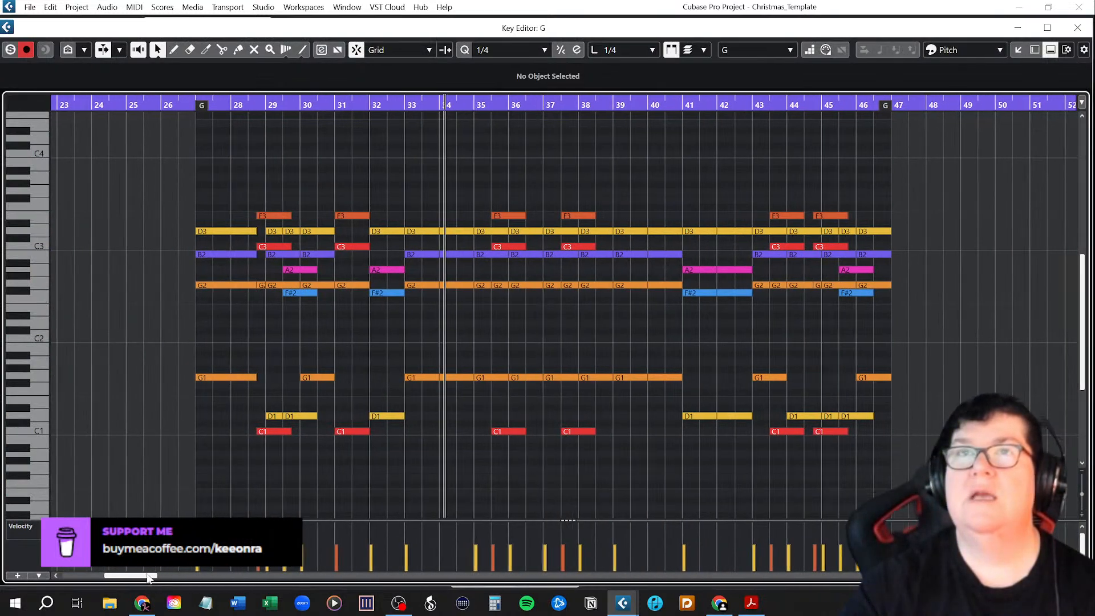
pyautogui.keyDown('ctrl'); pyautogui.scroll(2, 411, 332); pyautogui.keyUp('ctrl')
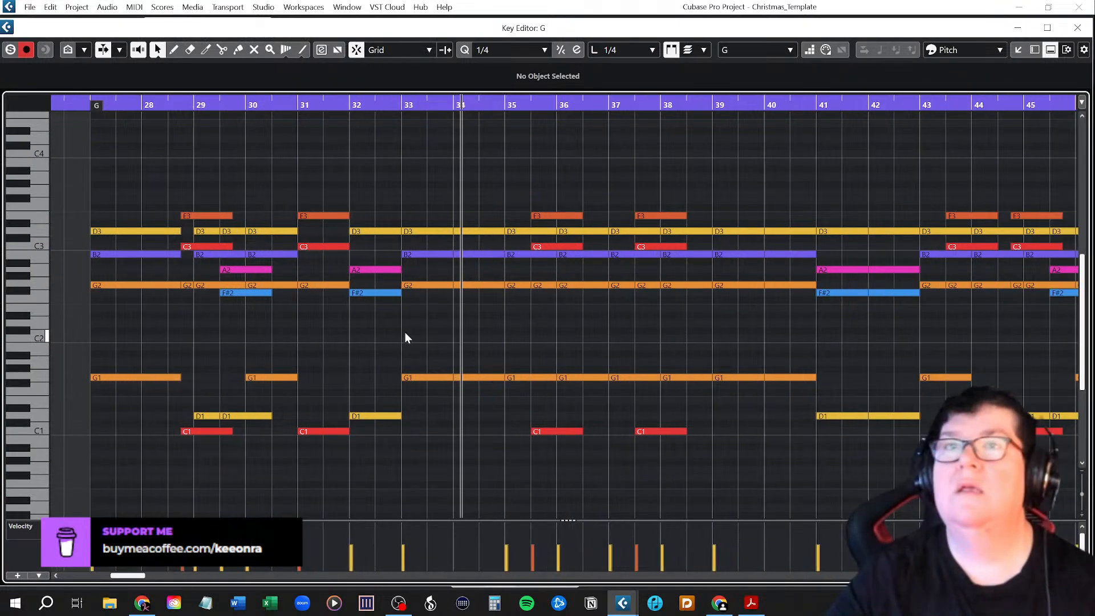
pyautogui.keyDown('ctrl'); pyautogui.scroll(1, 334, 358); pyautogui.keyUp('ctrl')
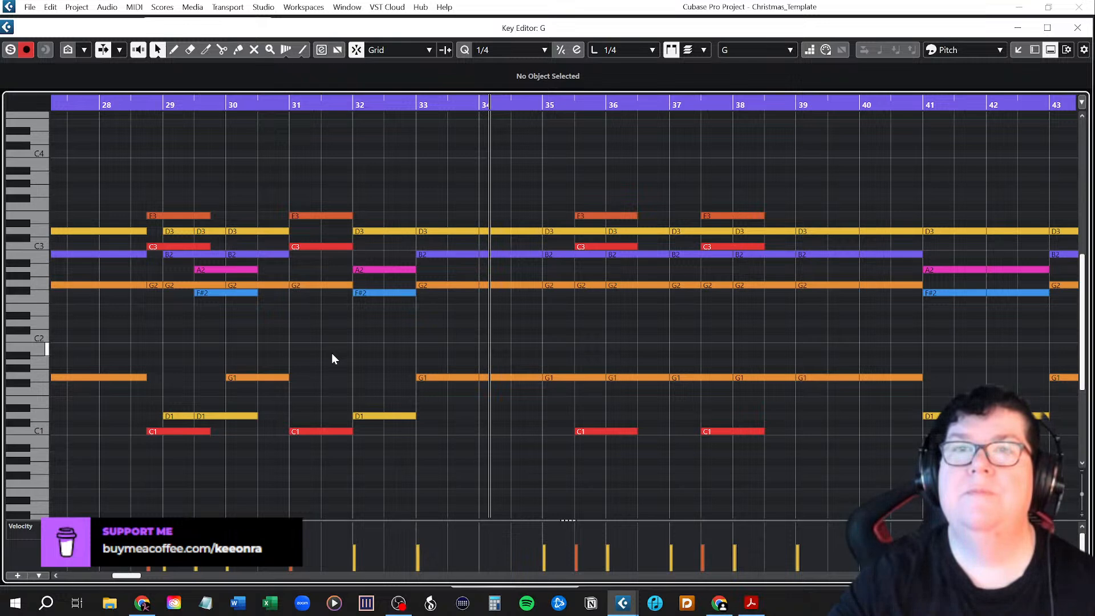
pyautogui.keyDown('ctrl'); pyautogui.scroll(-1, 333, 358); pyautogui.keyUp('ctrl')
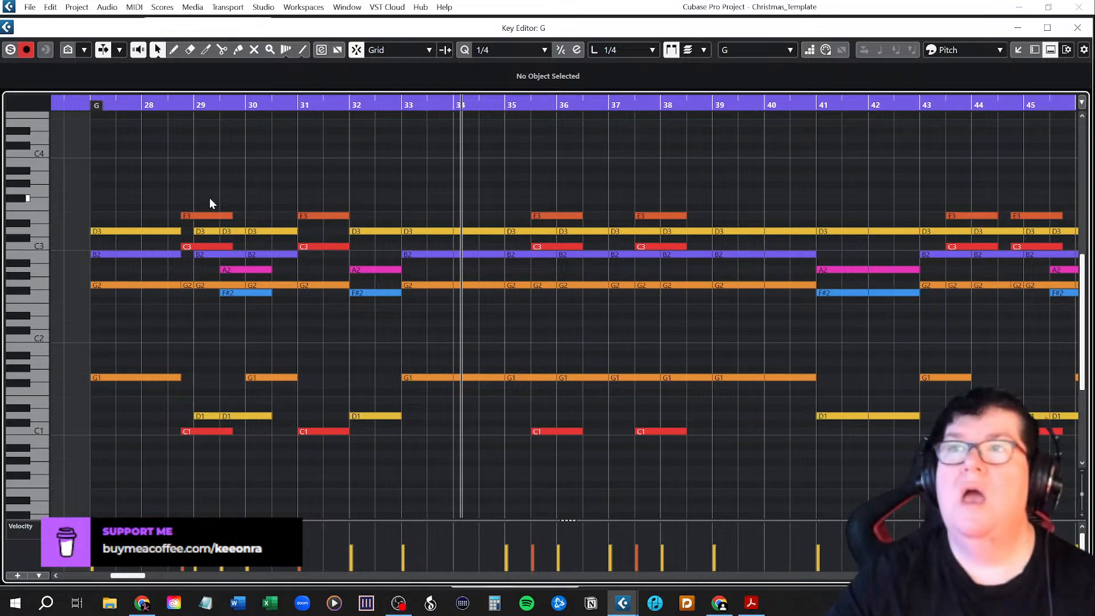
pyautogui.click(1078, 28)
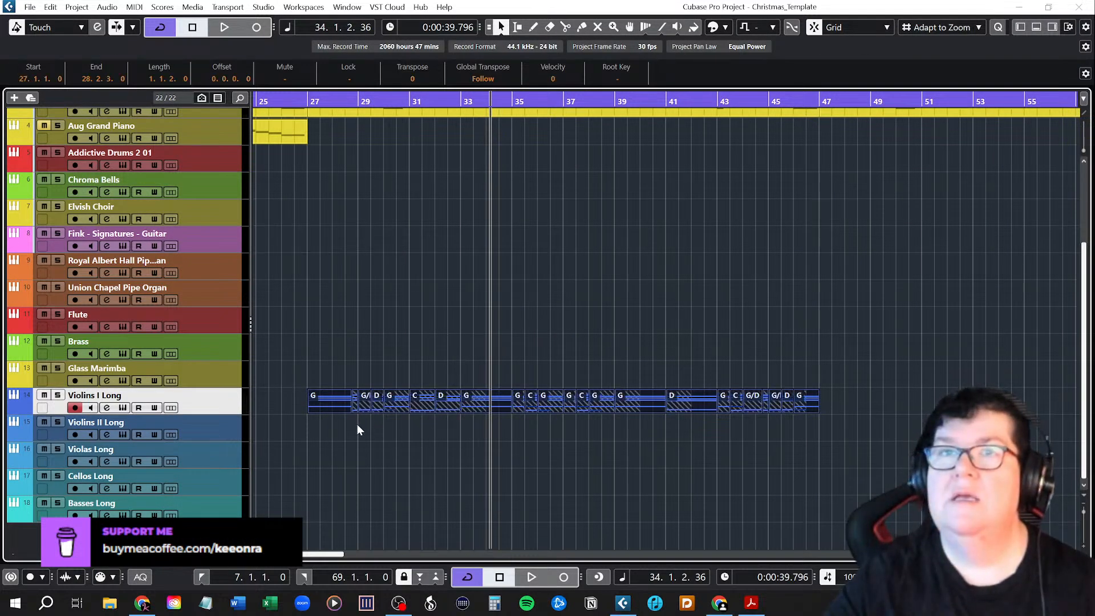
# Check the lanes of the Violins I Long track and glue its separate Chorus 2 chord parts into one part.
pyautogui.click(171, 408)
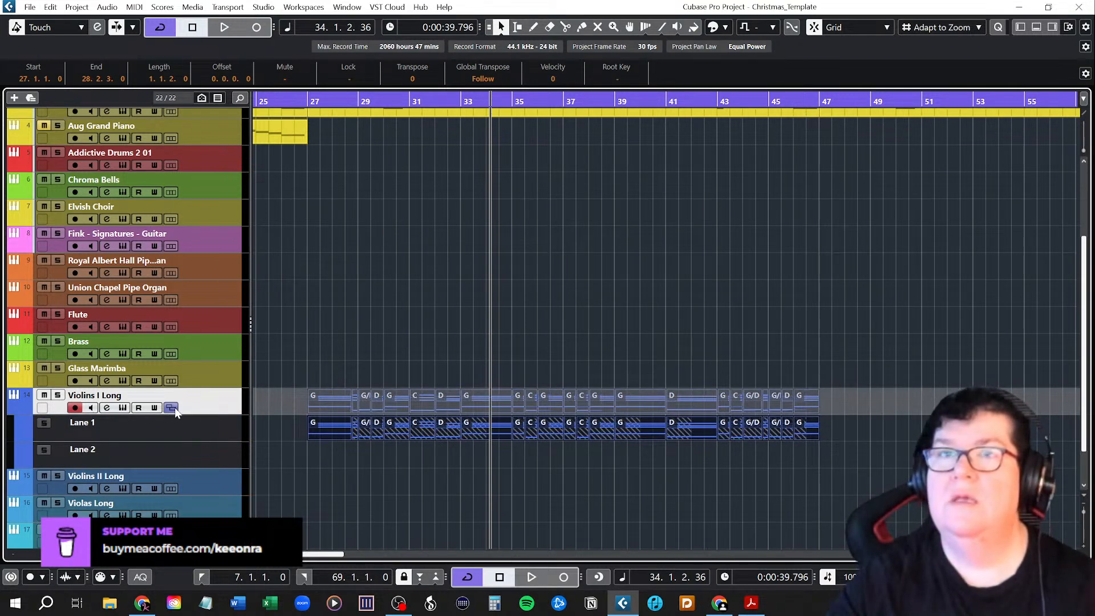
pyautogui.click(171, 407)
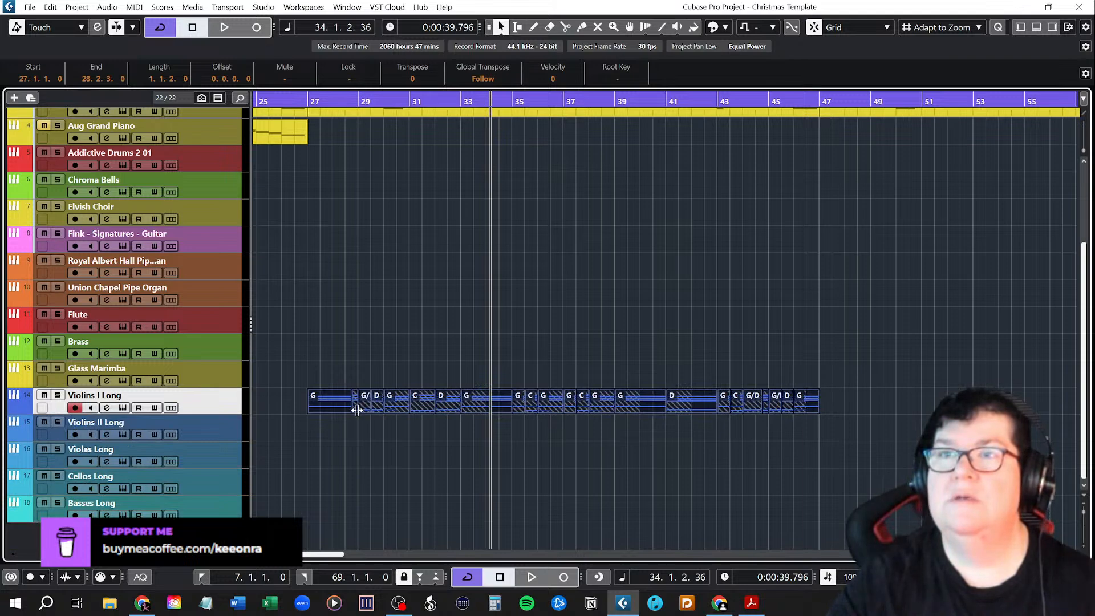
pyautogui.scroll(5, 372, 425)
pyautogui.scroll(-5, 373, 426)
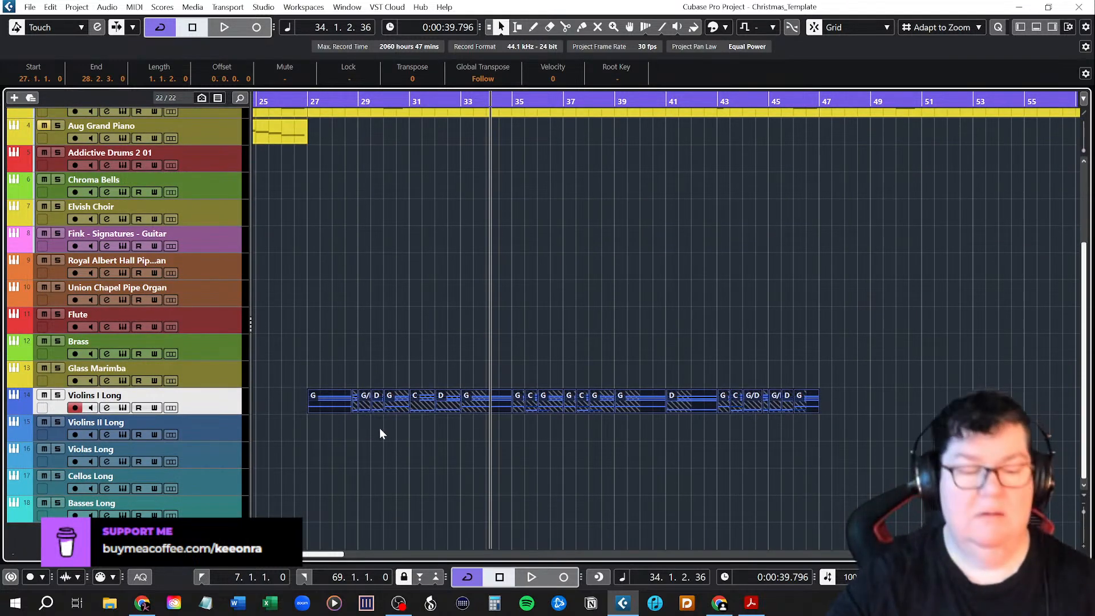
pyautogui.hotkey('ctrl', 'j')
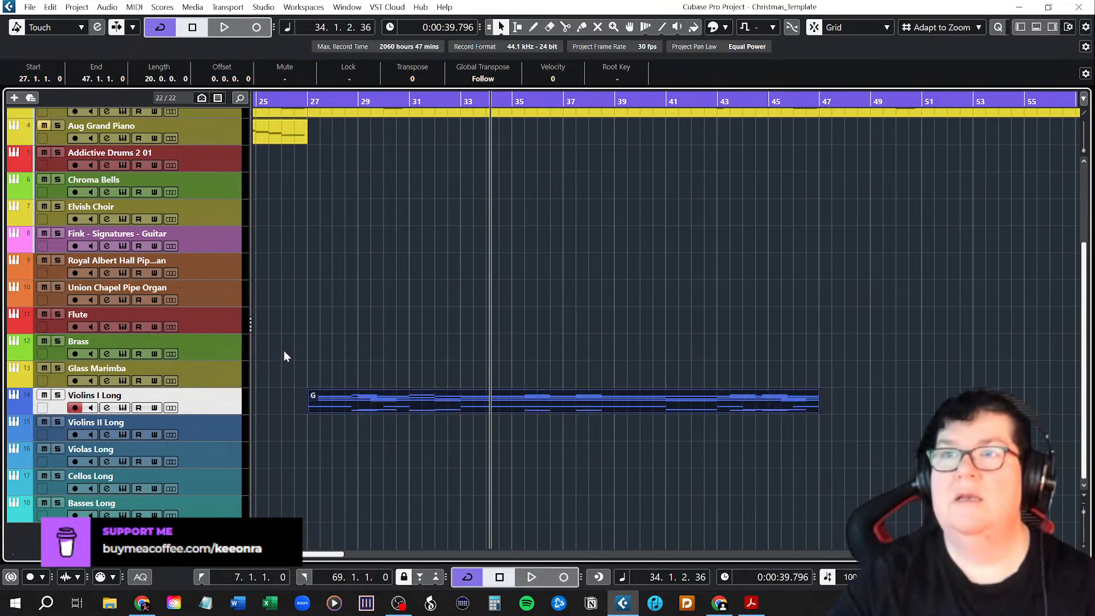
# Open the glued Violins I Long part in the Key Editor and inspect the overlapping E3 and C3 notes around bar 29.
pyautogui.doubleClick(446, 398)
pyautogui.moveTo(138, 579); pyautogui.dragTo(135, 579)
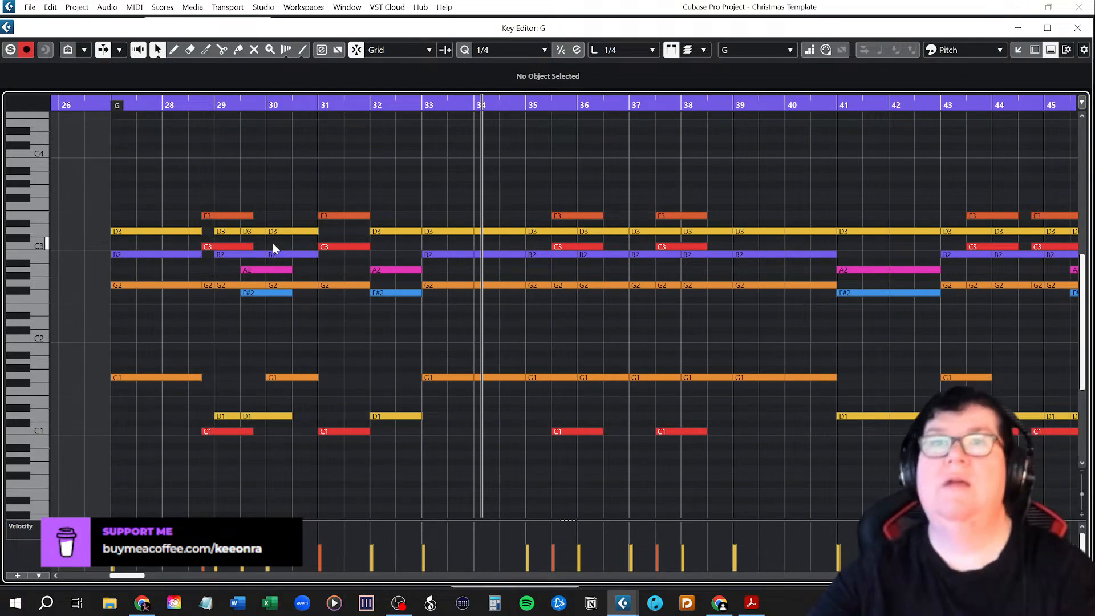
pyautogui.click(222, 215)
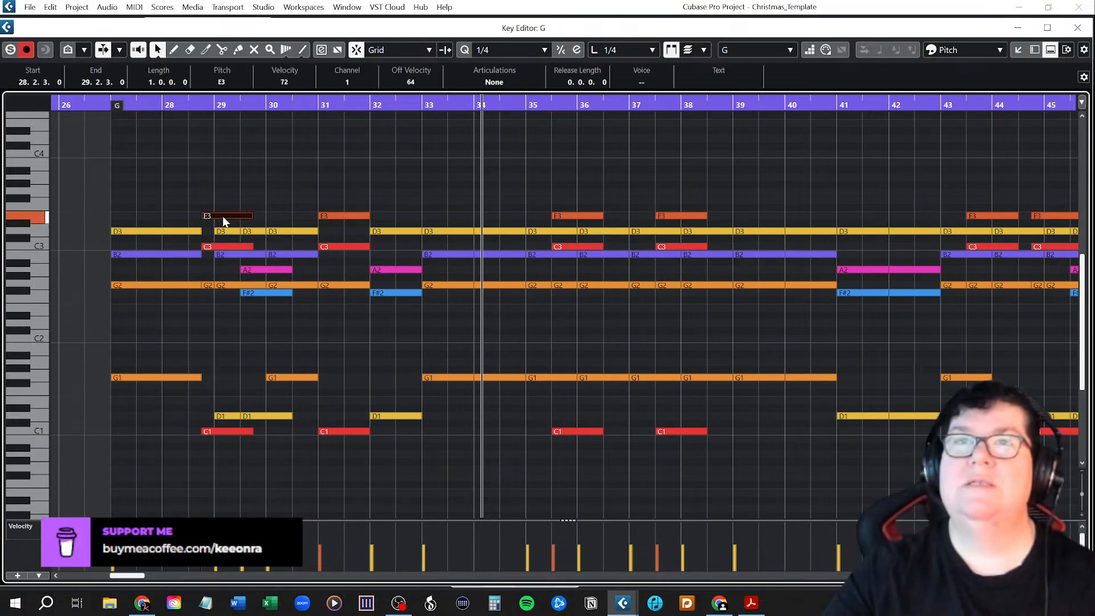
pyautogui.keyDown('alt'); pyautogui.click(222, 246); pyautogui.keyUp('alt')
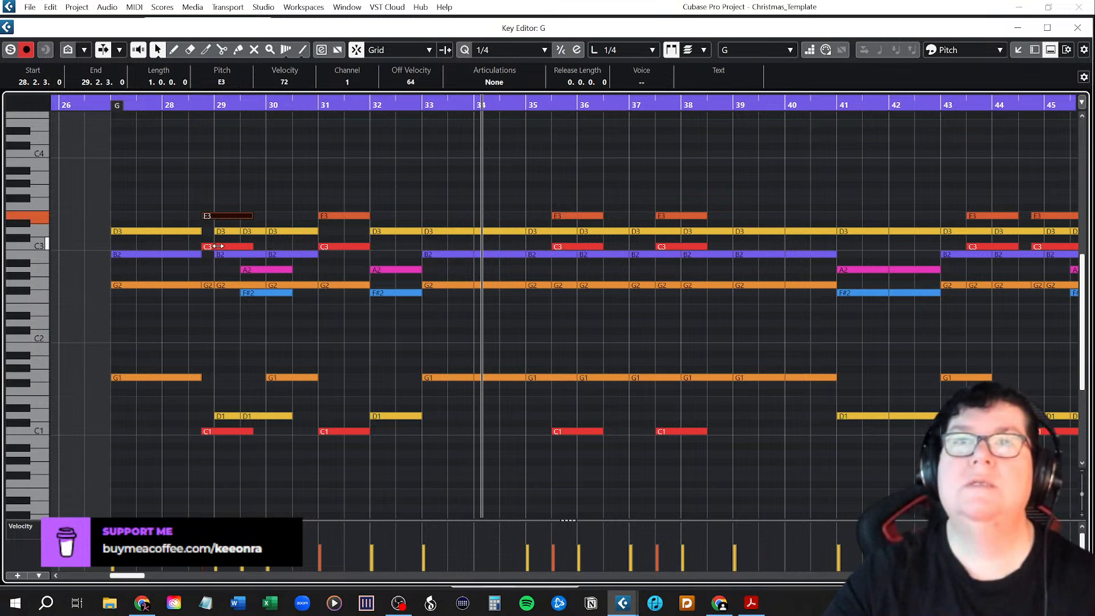
pyautogui.click(255, 190)
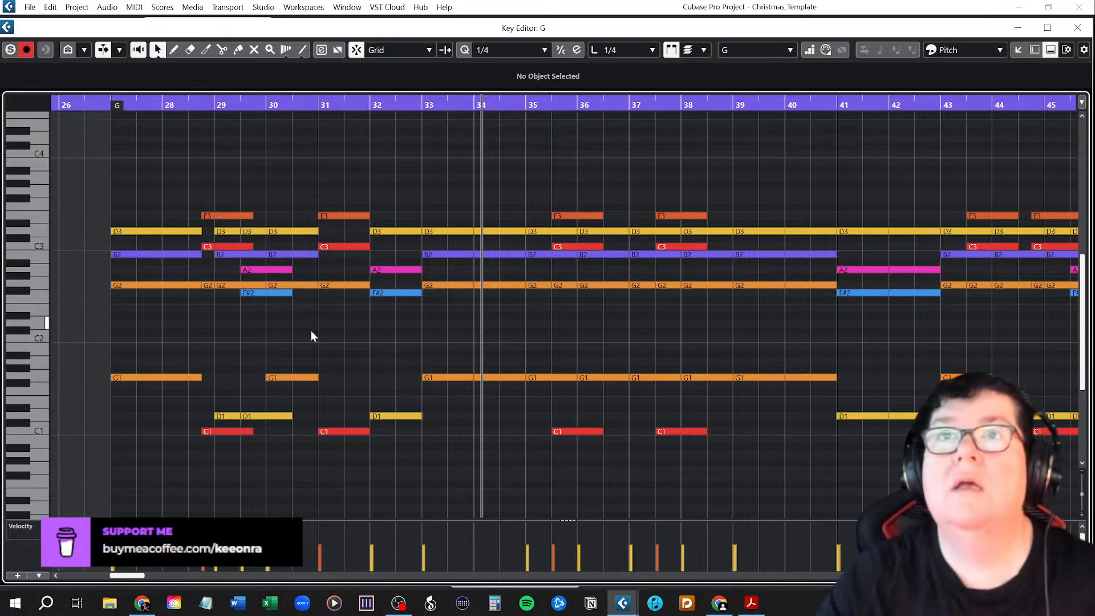
# Undo the gluing of the Violins I Long chord parts, close the Key Editor, and redo the gluing.
pyautogui.hotkey('ctrl', 'z')
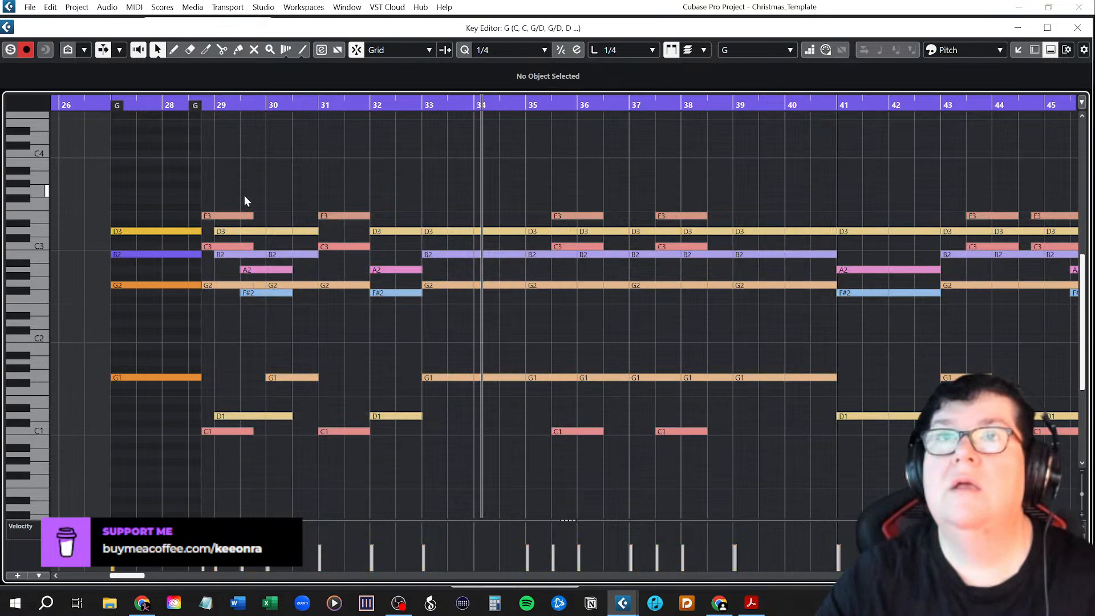
pyautogui.hotkey('ctrl', 'z')
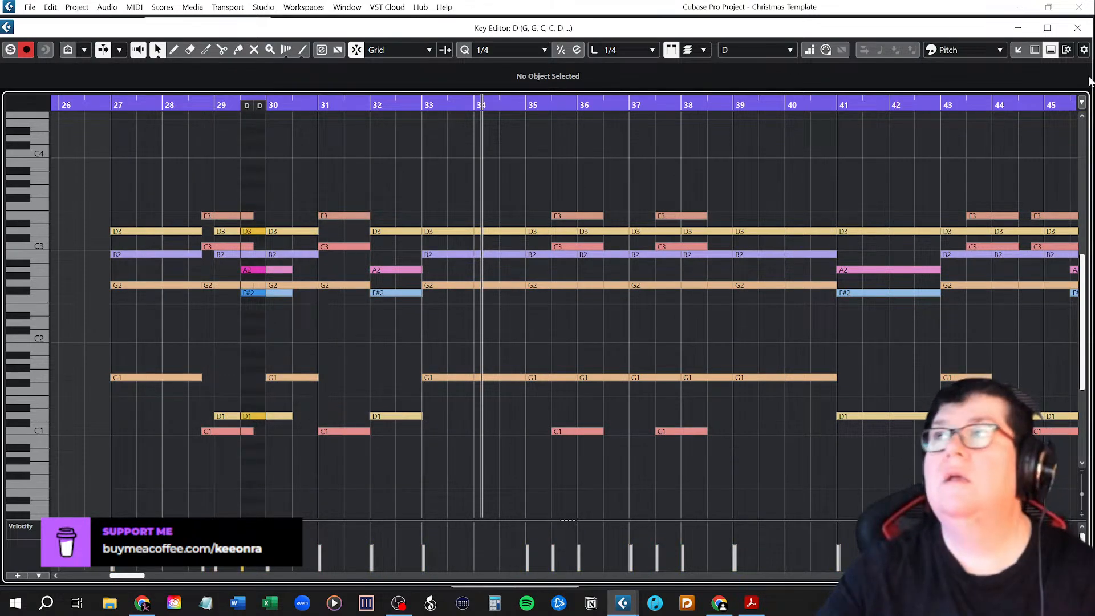
pyautogui.click(1077, 28)
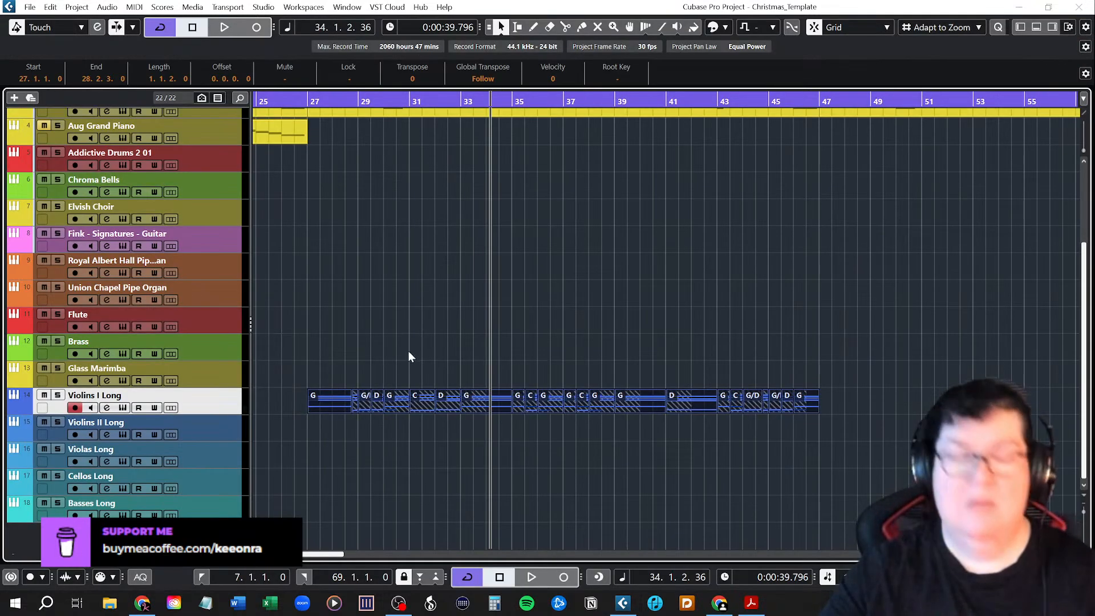
pyautogui.hotkey('ctrl', 'shift', 'z')
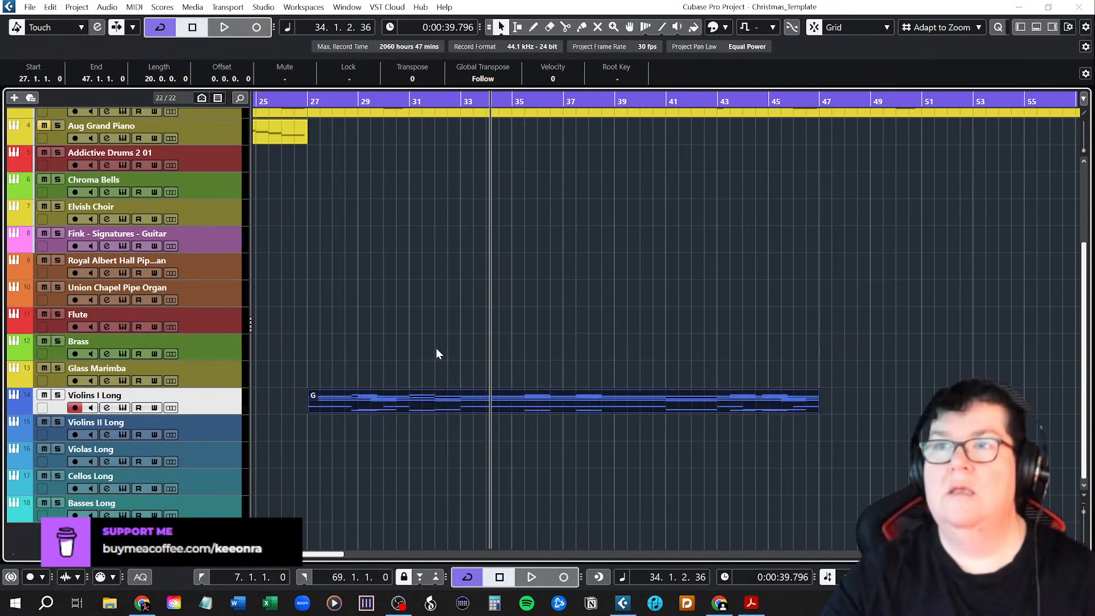
# Reopen the glued part in the Key Editor and inspect the C3, E3 and C1 notes of the C chord before bar 29.
pyautogui.doubleClick(441, 400)
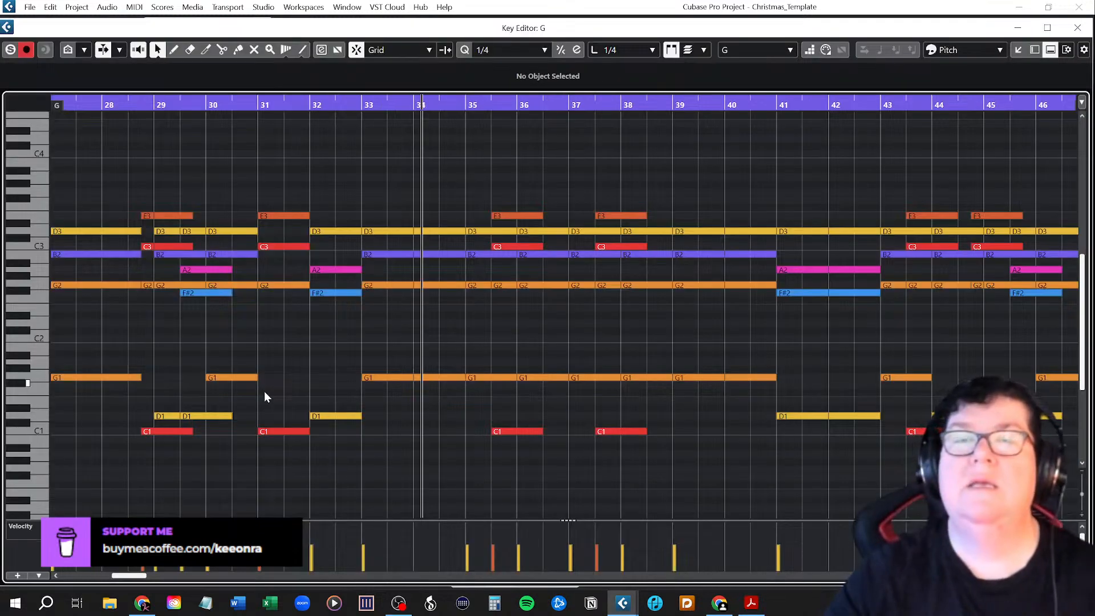
pyautogui.click(175, 246)
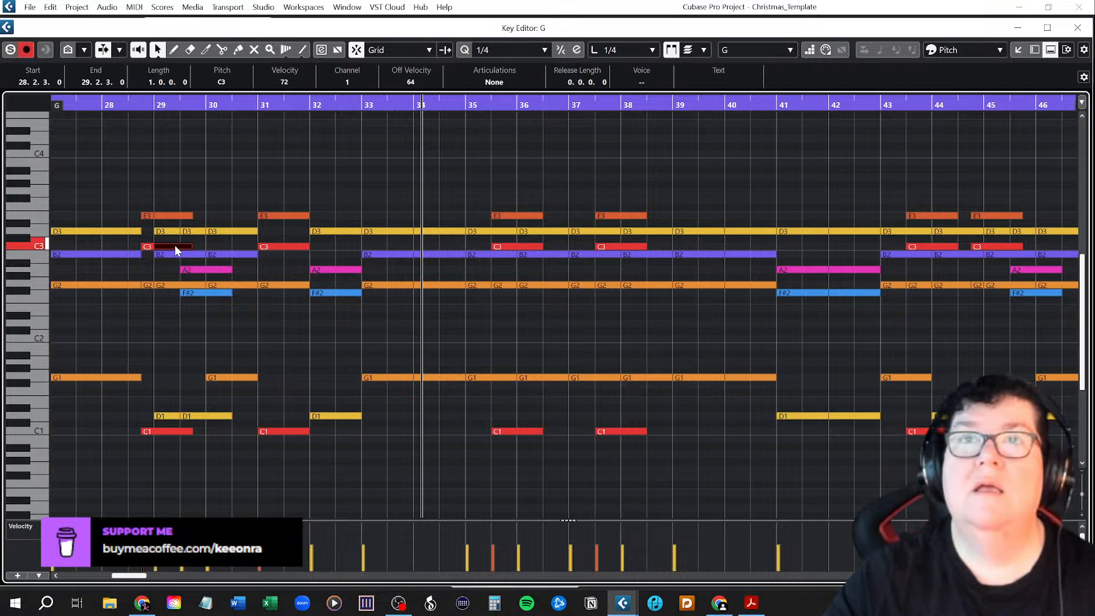
pyautogui.click(184, 214)
pyautogui.click(170, 430)
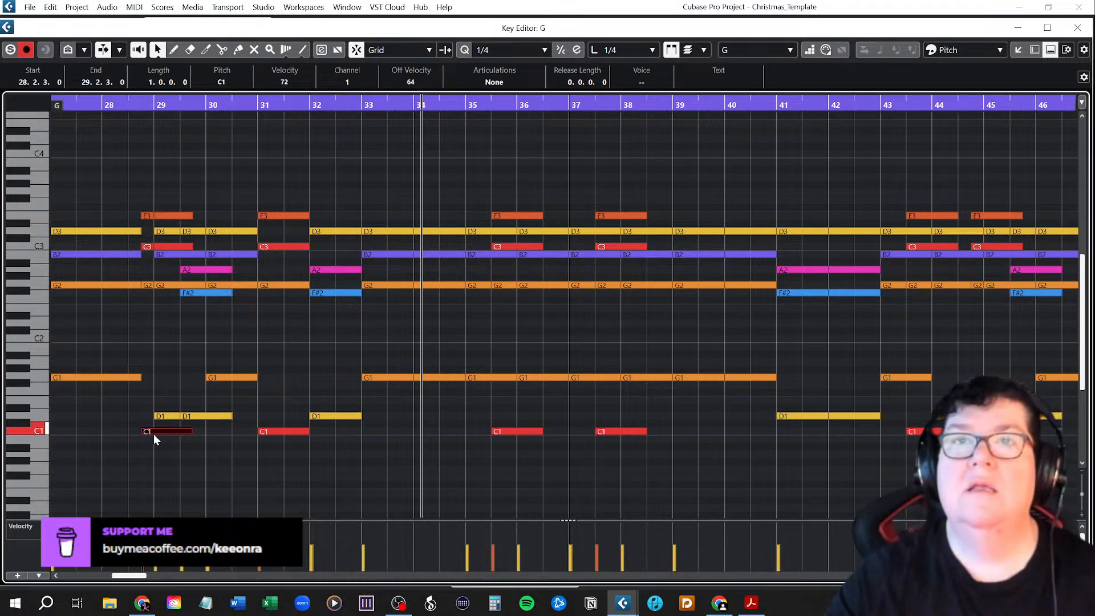
pyautogui.moveTo(141, 577); pyautogui.dragTo(138, 577)
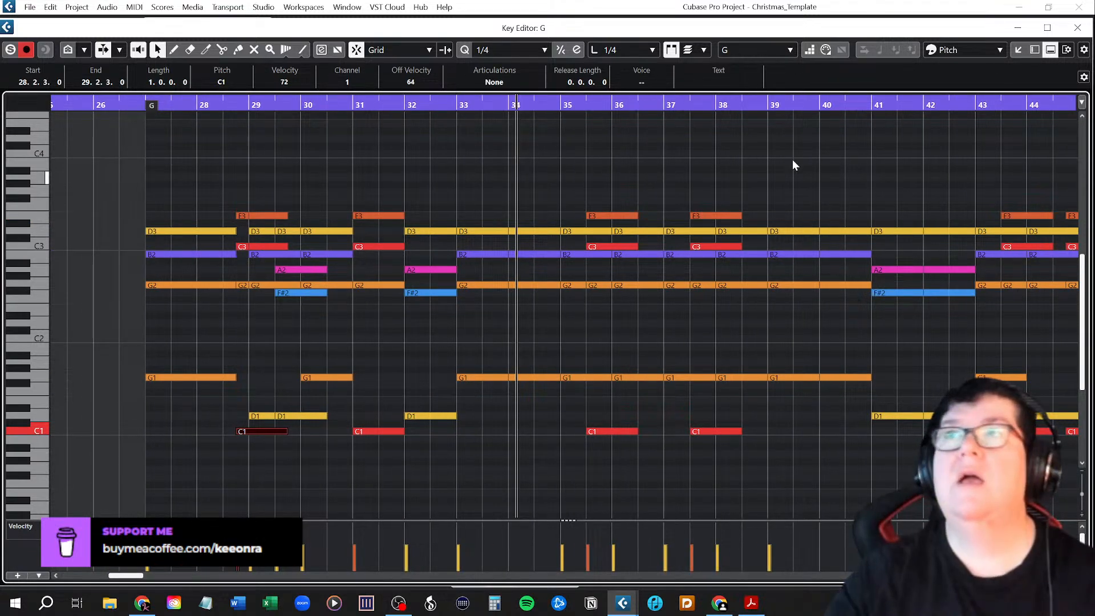
# Restore the Key Editor to a floating window and place it below the Chord Track so both can be compared.
pyautogui.click(1048, 27)
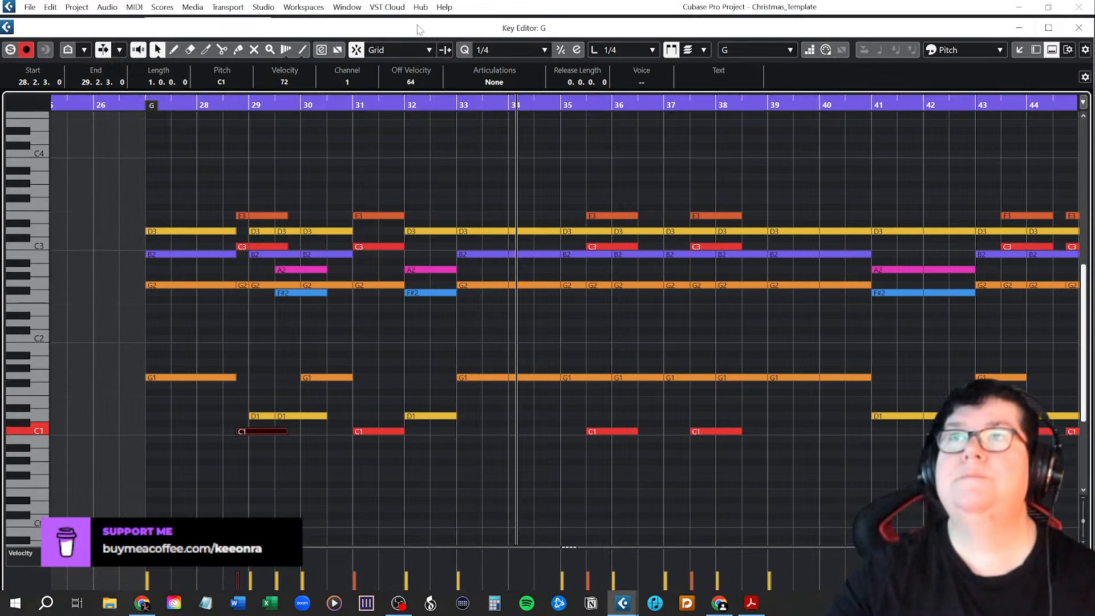
pyautogui.click(1049, 8)
pyautogui.moveTo(421, 180); pyautogui.dragTo(447, 226)
pyautogui.scroll(4, 507, 134)
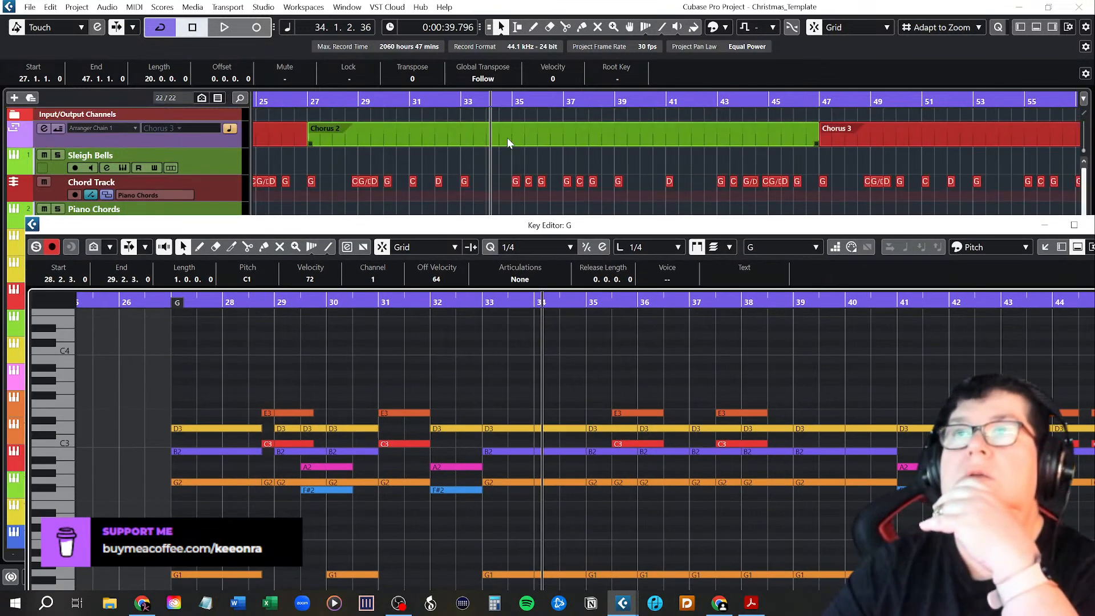
# Place the project cursor at the start of Chorus 2 at bar 27 and bring the Key Editor back to the front.
pyautogui.click(310, 101)
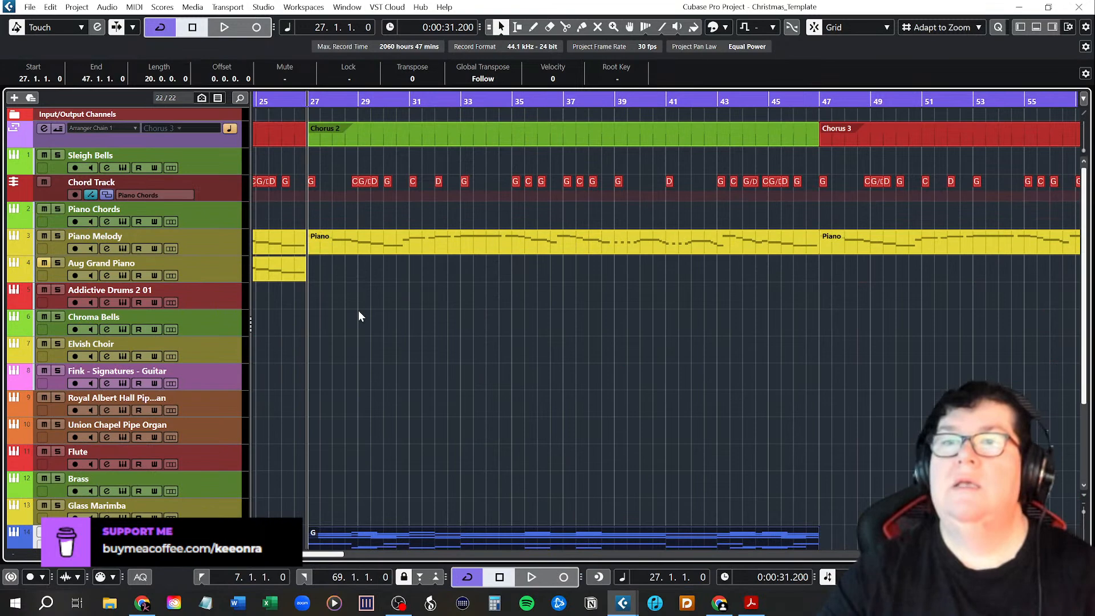
pyautogui.press('h')
pyautogui.press('h')
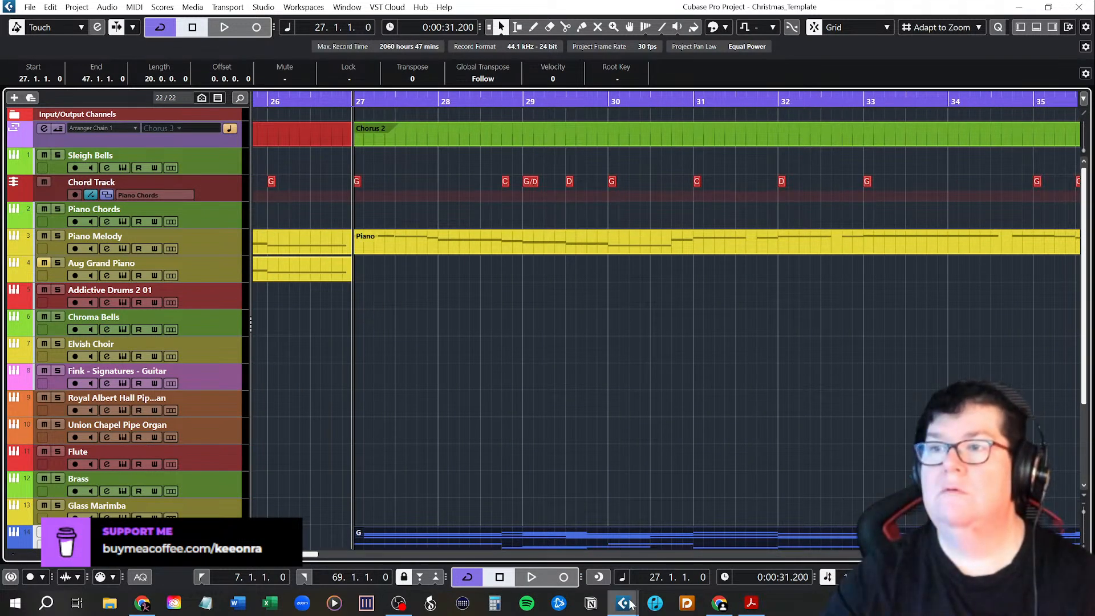
pyautogui.moveTo(629, 603)
pyautogui.click(677, 514)
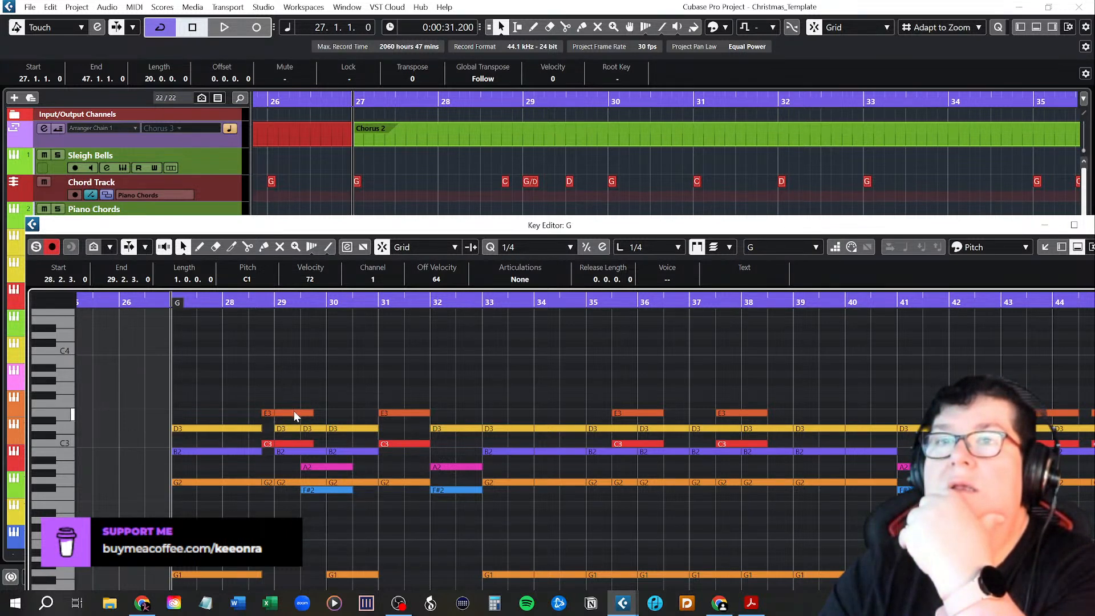
# Compare the overlapping notes around bar 29, from E3 down to C1, with the C and G/D chords on the Chord Track.
pyautogui.click(292, 428)
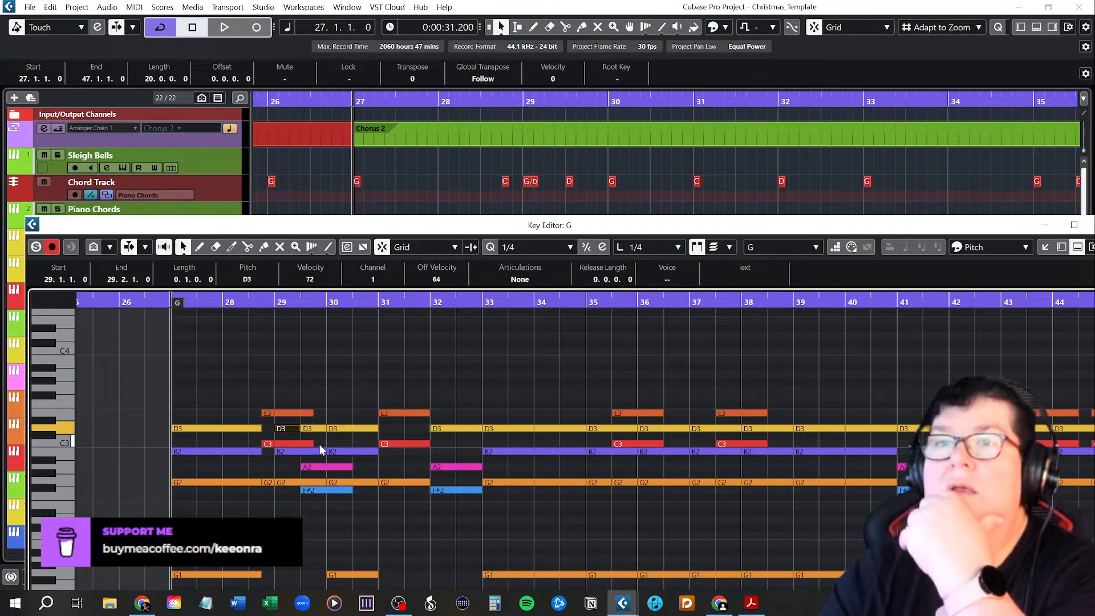
pyautogui.click(365, 379)
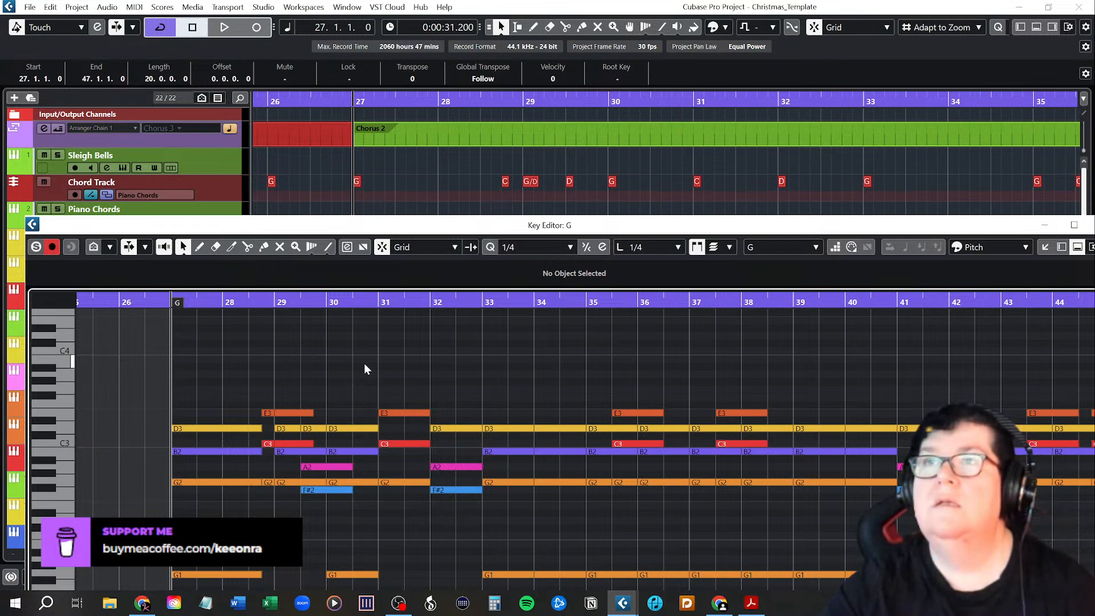
pyautogui.click(267, 413)
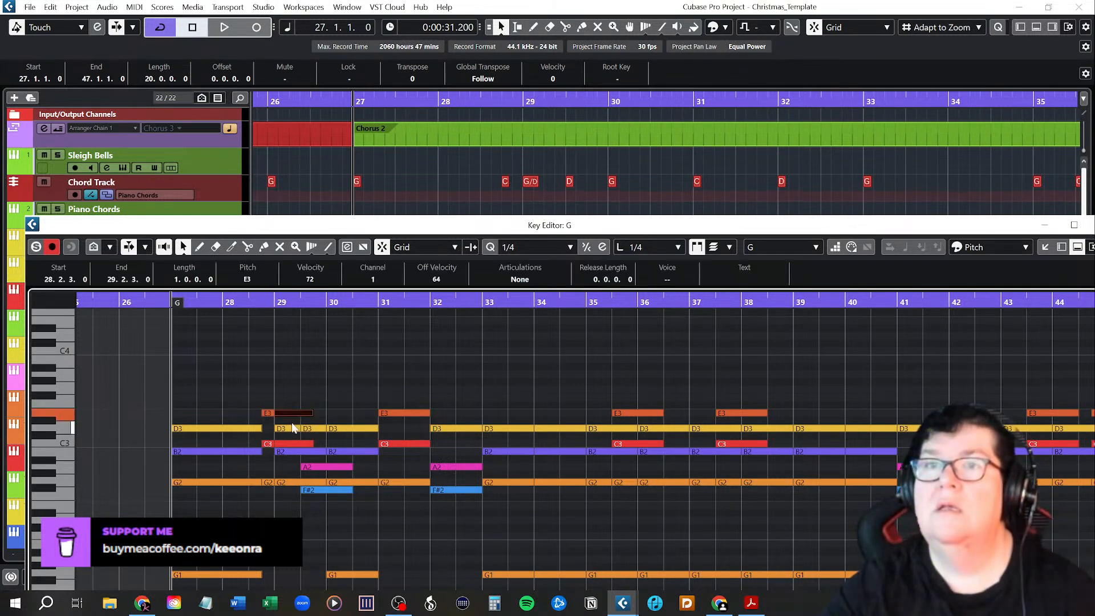
pyautogui.click(291, 452)
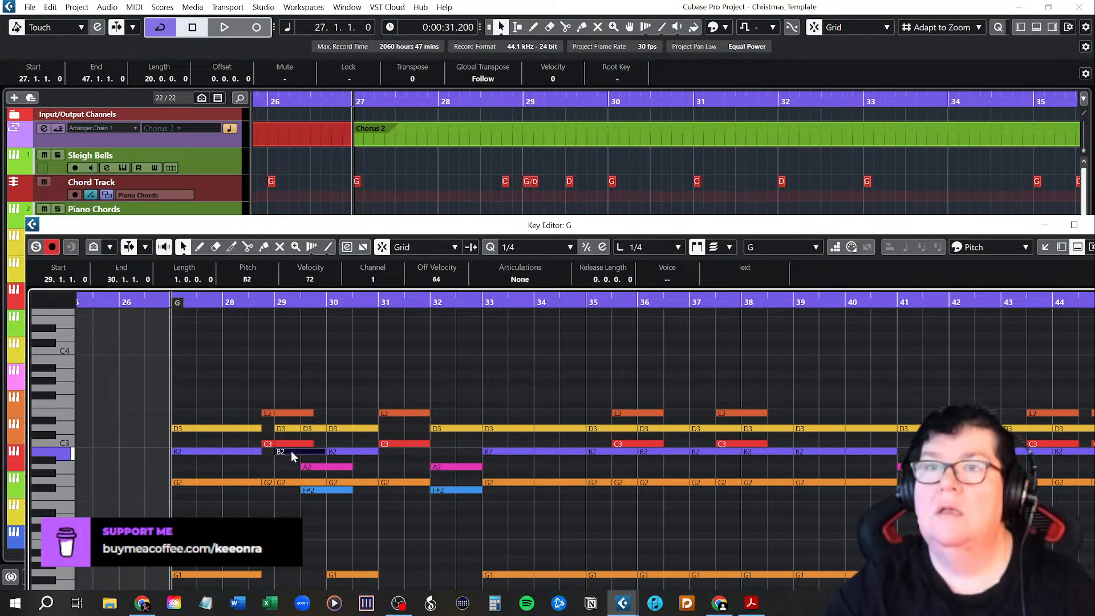
pyautogui.click(286, 482)
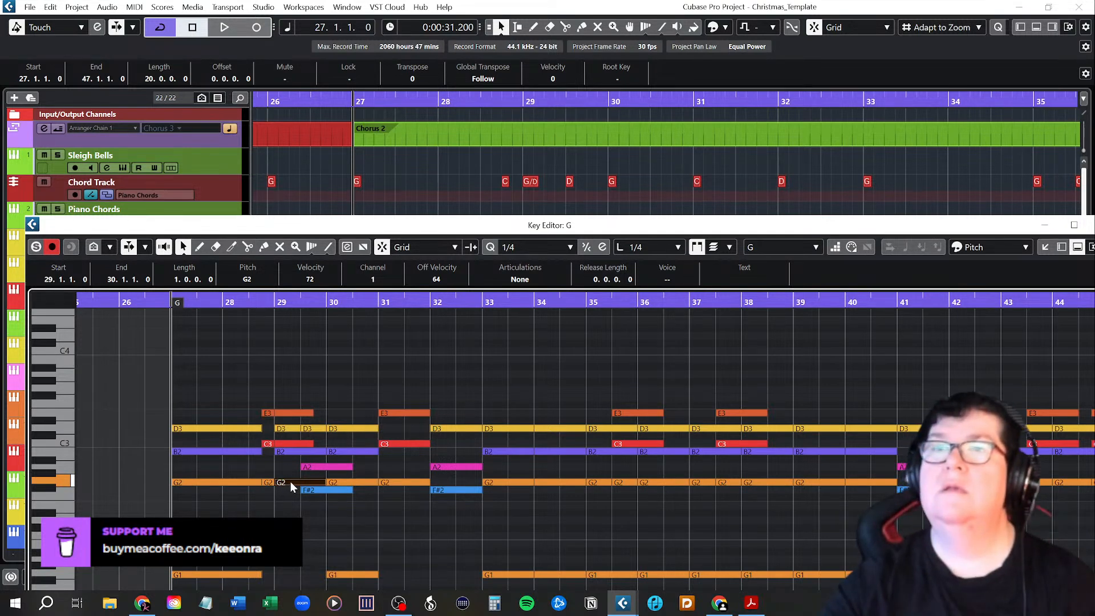
pyautogui.click(296, 515)
pyautogui.scroll(-3, 302, 529)
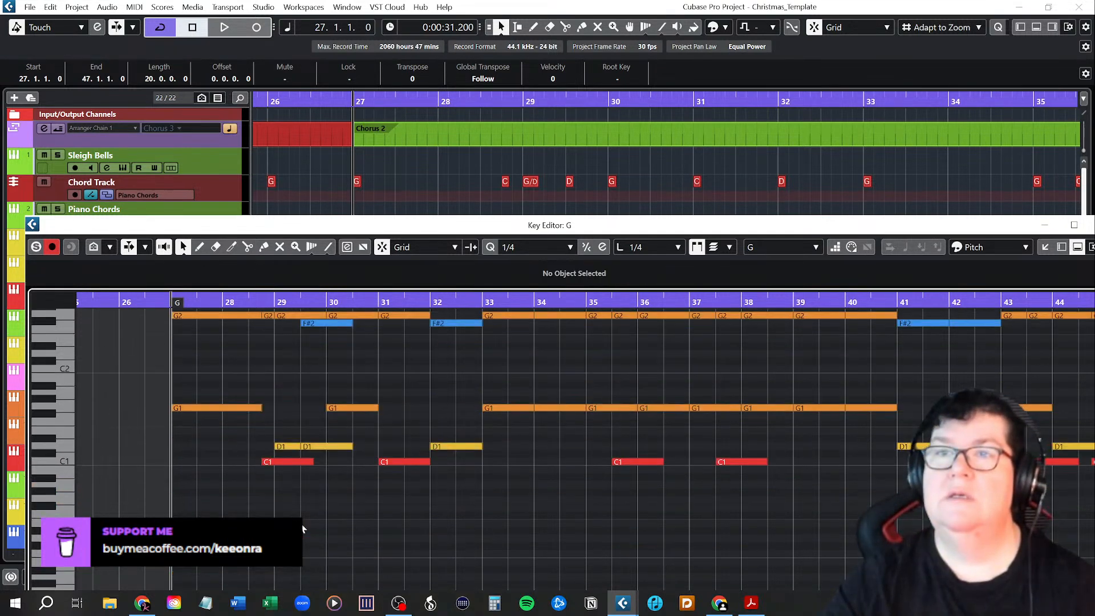
pyautogui.scroll(2, 302, 529)
pyautogui.click(291, 549)
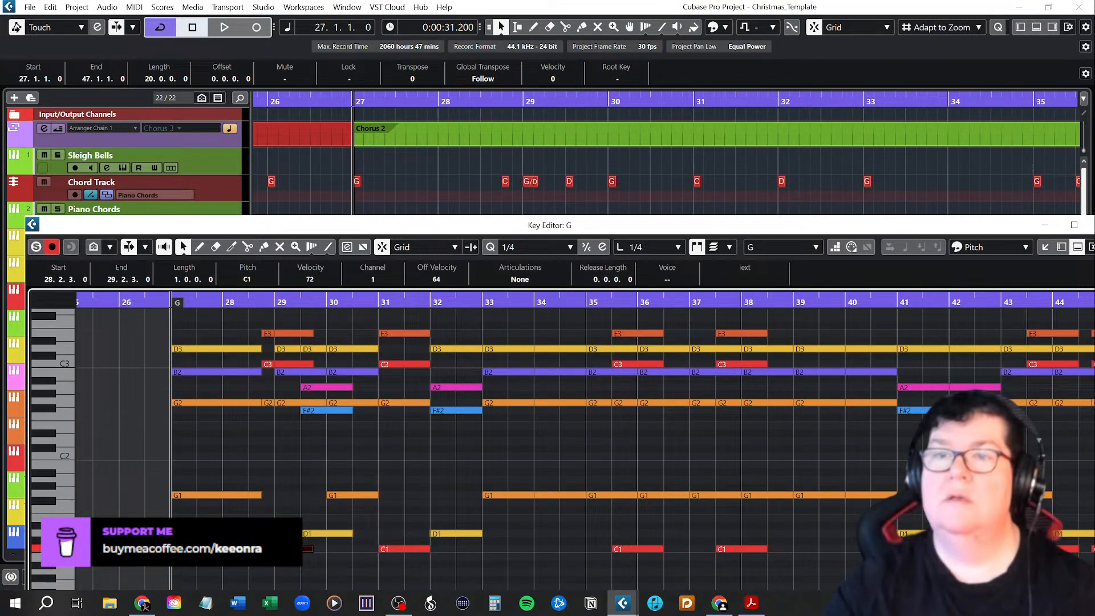
# Deselect the C1 note in the Key Editor and review the chord part's notes across the full pitch range.
pyautogui.click(306, 491)
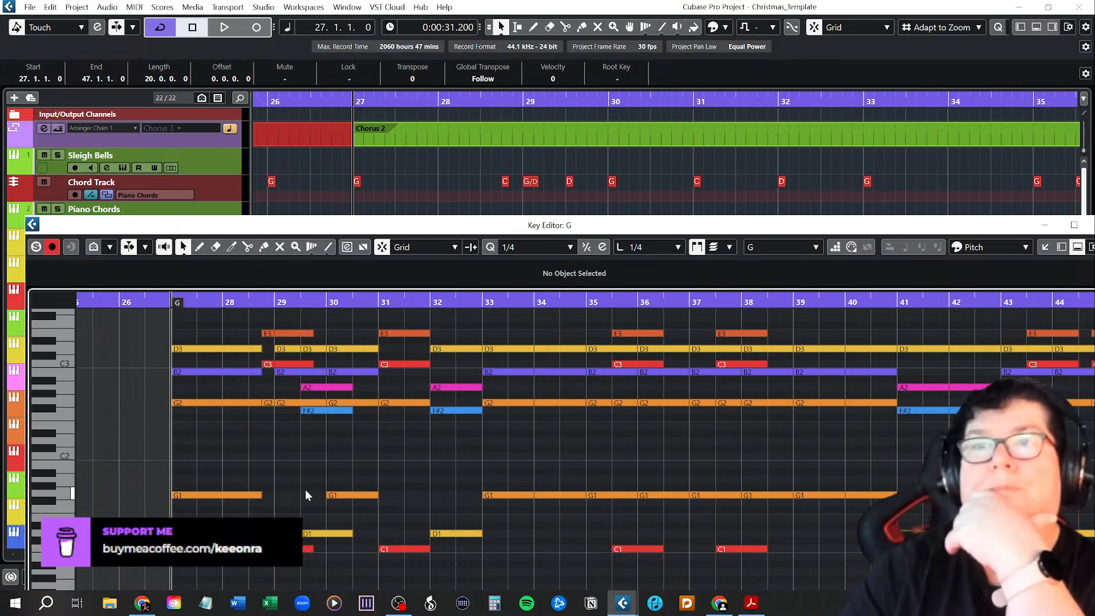
pyautogui.scroll(3, 306, 489)
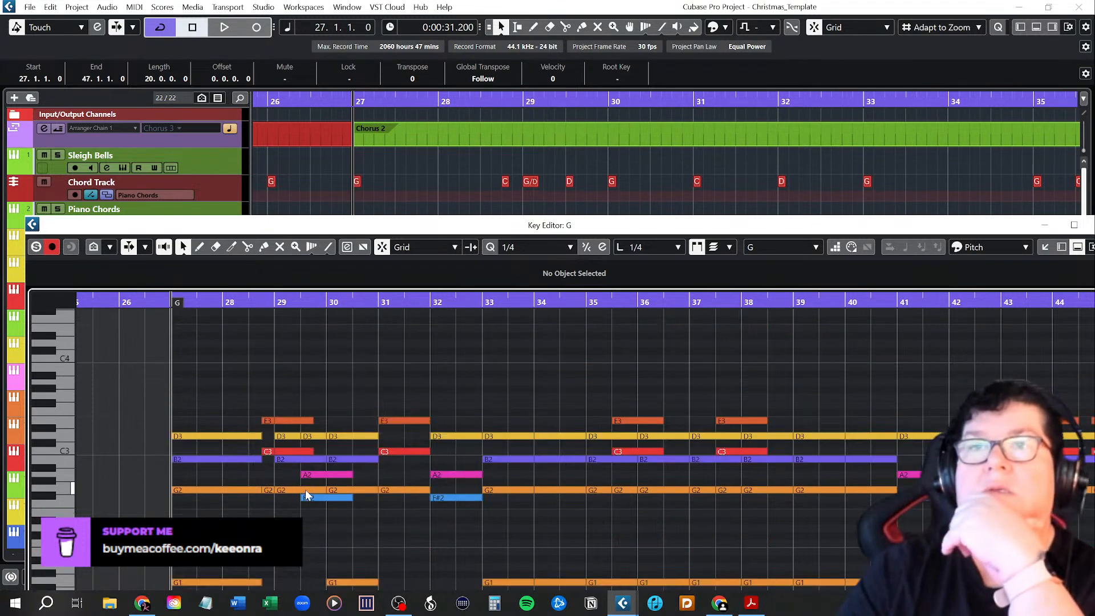
pyautogui.scroll(-3, 306, 494)
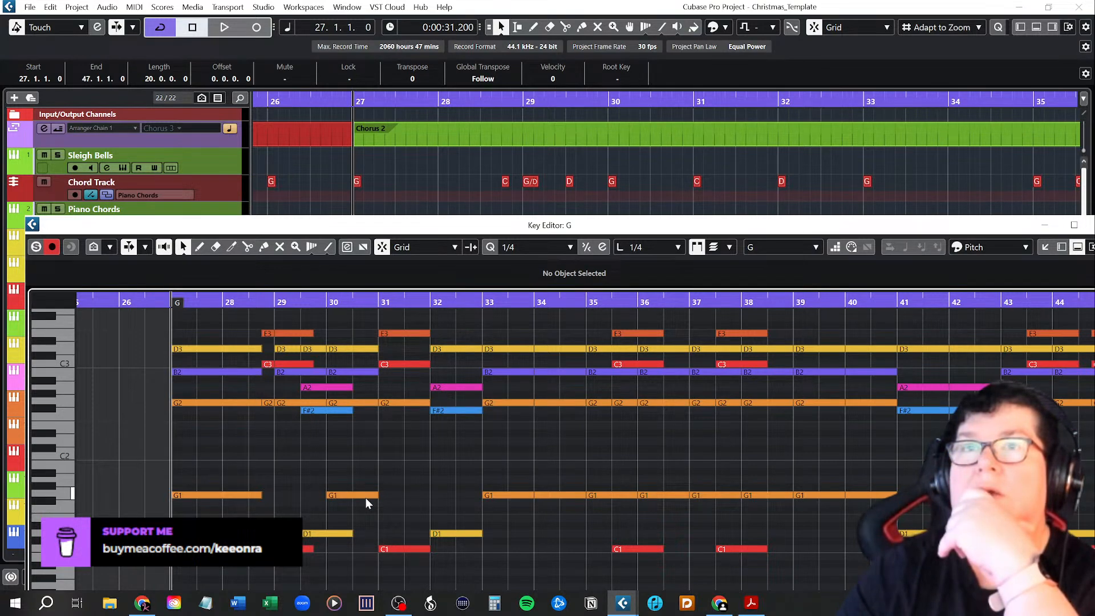
# Close the Key Editor and delete the glued chord part from the Violins I Long track.
pyautogui.moveTo(1008, 225); pyautogui.dragTo(978, 223)
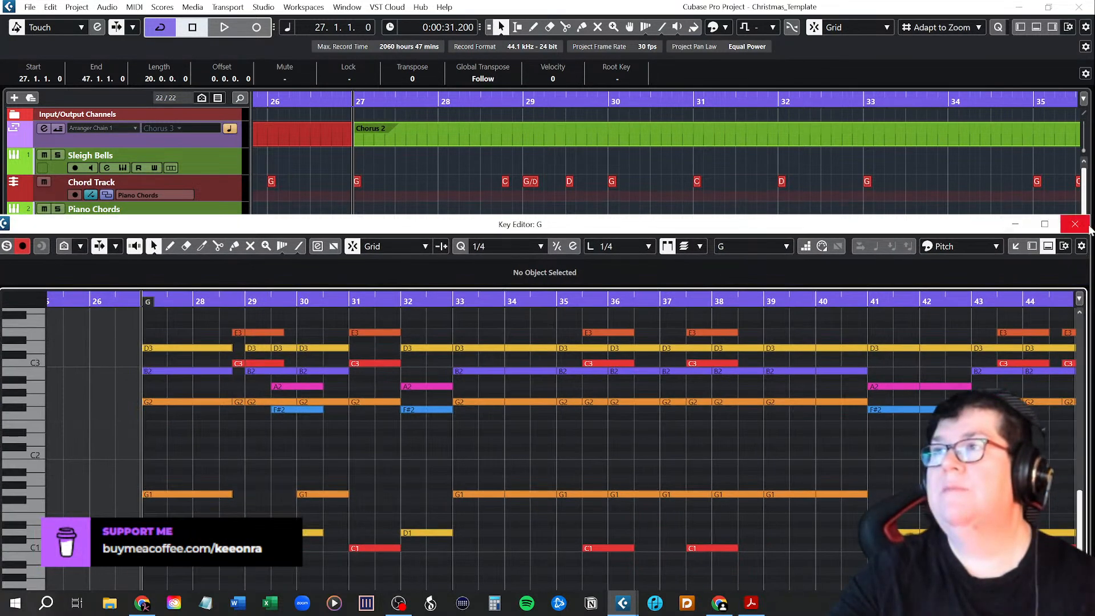
pyautogui.click(1076, 223)
pyautogui.scroll(-2, 579, 363)
pyautogui.scroll(-4, 579, 368)
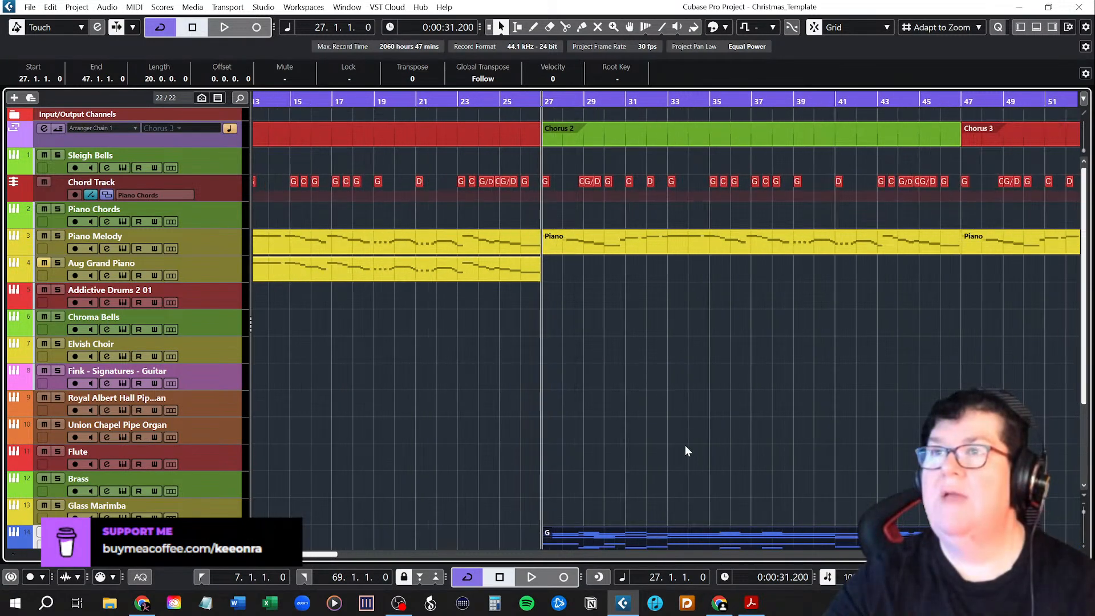
pyautogui.hscroll(-1, 686, 445)
pyautogui.hscroll(1, 701, 445)
pyautogui.scroll(-3, 700, 445)
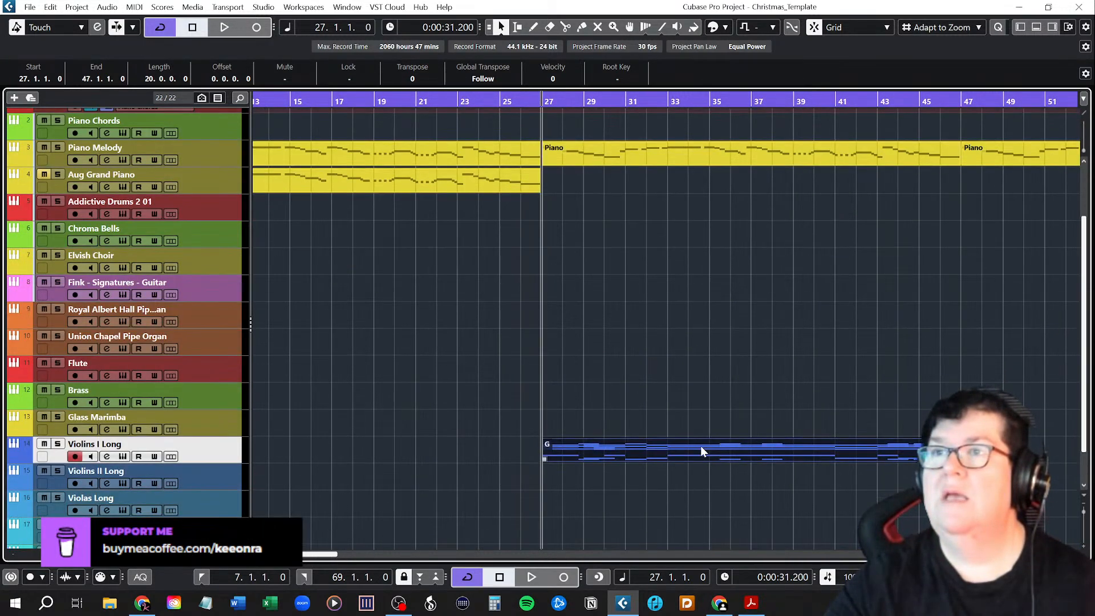
pyautogui.press('Delete')
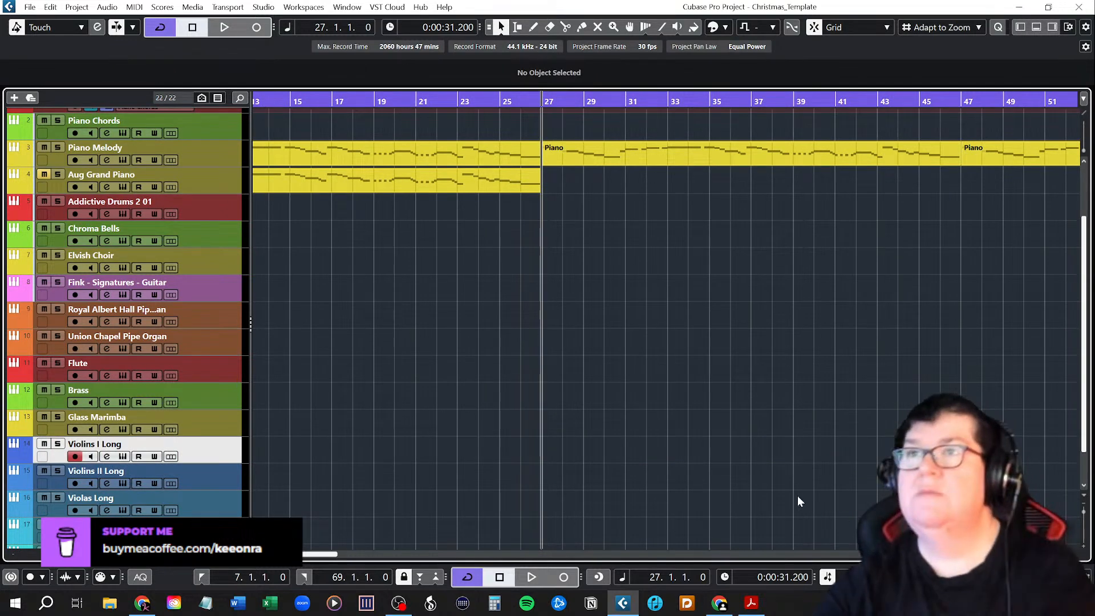
# Reduce the track heights so the Chord Track and all string tracks are visible together across Chorus 2.
pyautogui.hotkey('shift', 'f')
pyautogui.hscroll(3, 711, 436)
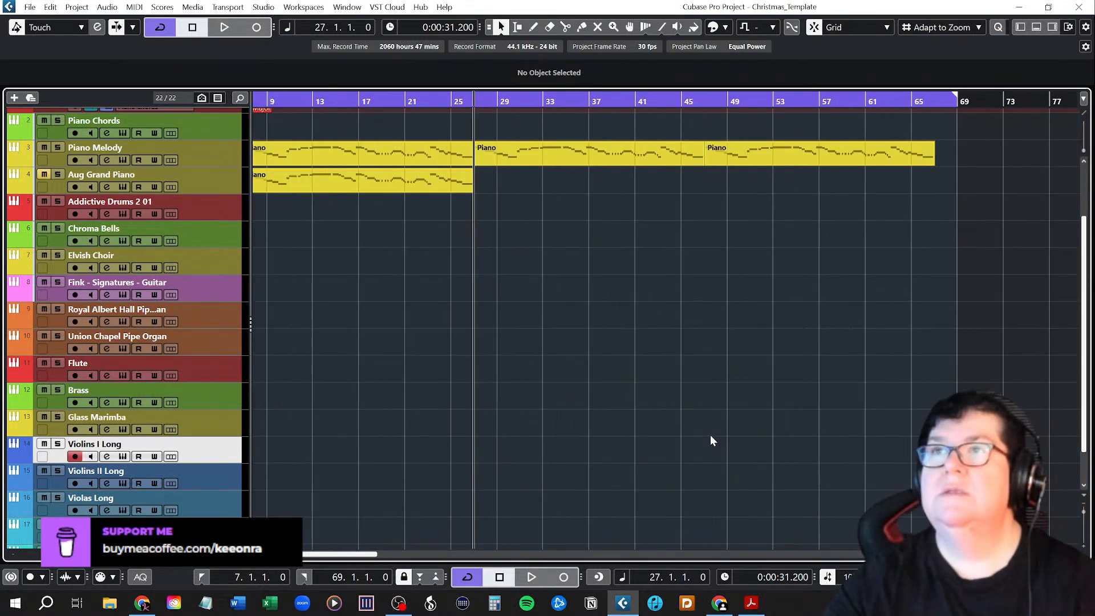
pyautogui.hotkey('shift', 'h')
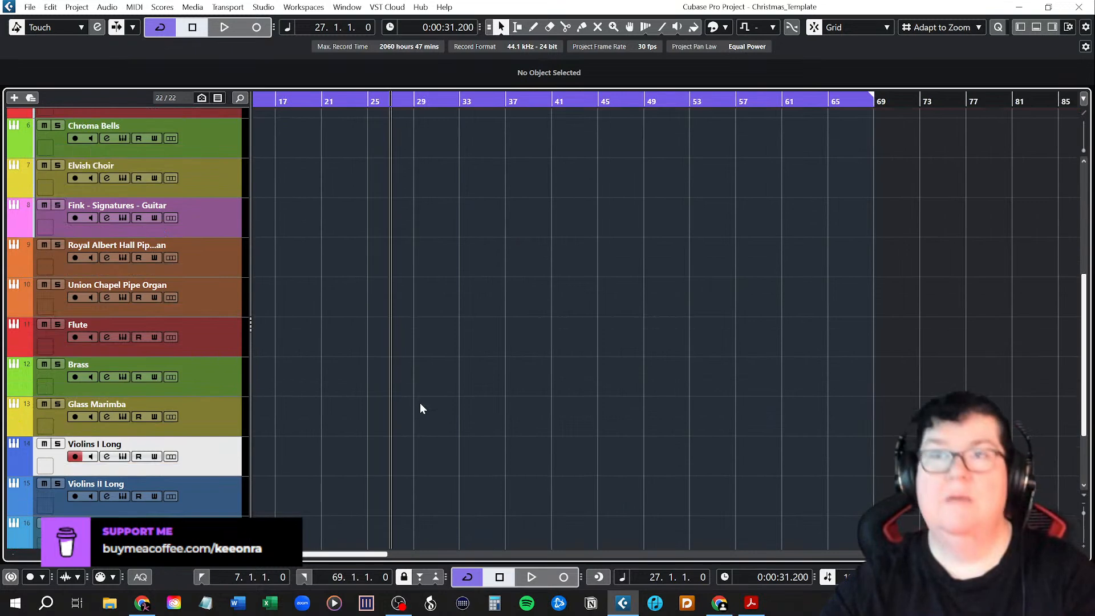
pyautogui.hotkey('shift', 'g')
pyautogui.hotkey('shift', 'g')
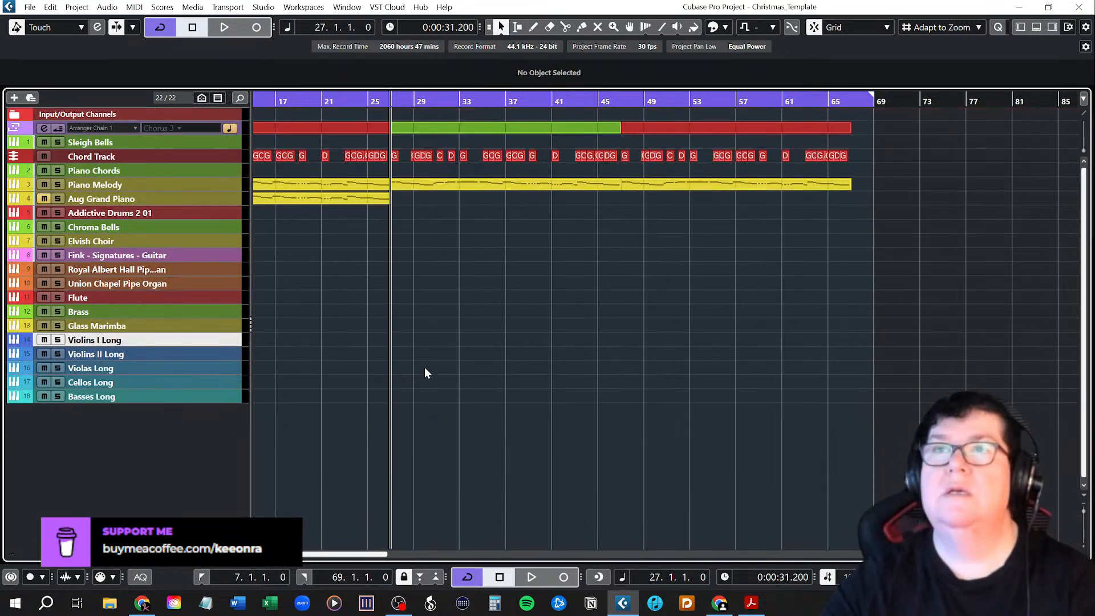
pyautogui.press('h')
pyautogui.press('h')
pyautogui.press('h')
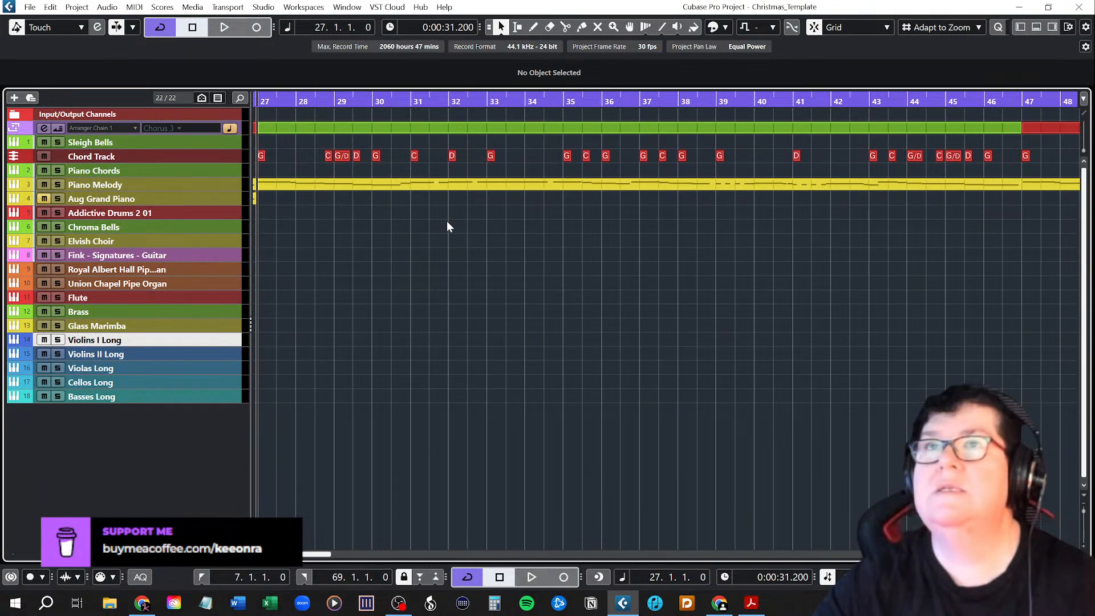
# Place the bar 27 G chord from the Chord Track on Violins I Long and copy the resulting event to bar 30.
pyautogui.click(261, 155)
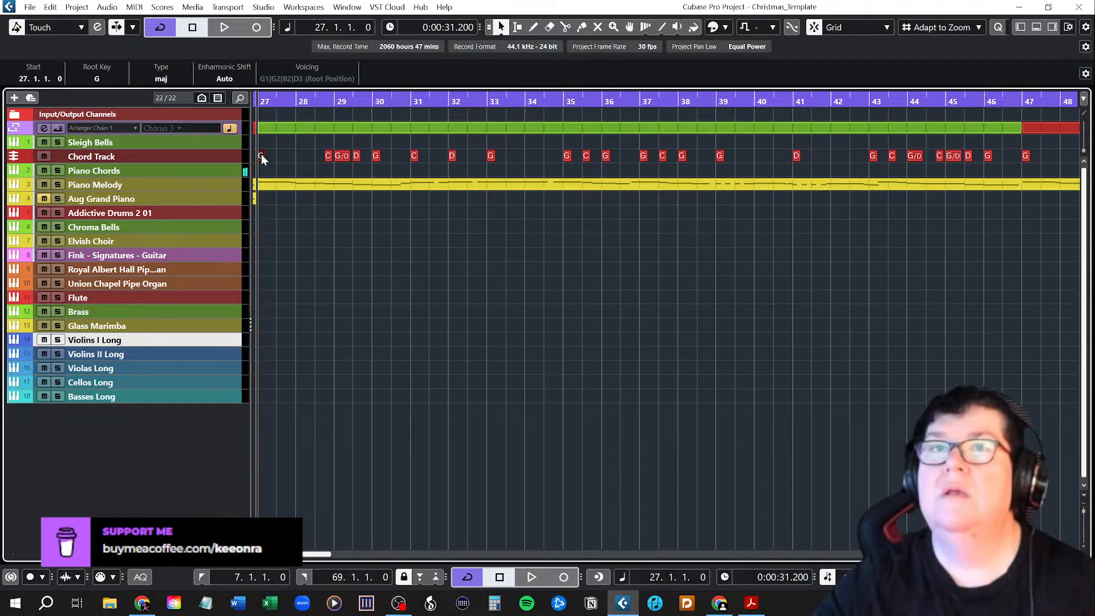
pyautogui.moveTo(261, 154); pyautogui.dragTo(421, 342)
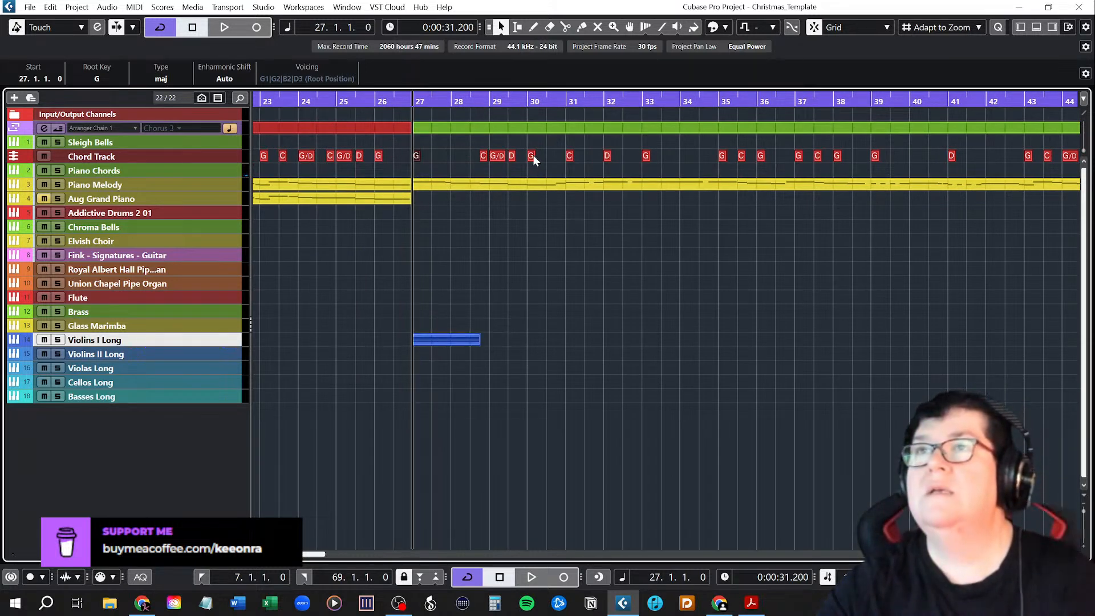
pyautogui.moveTo(443, 341); pyautogui.dragTo(558, 339)
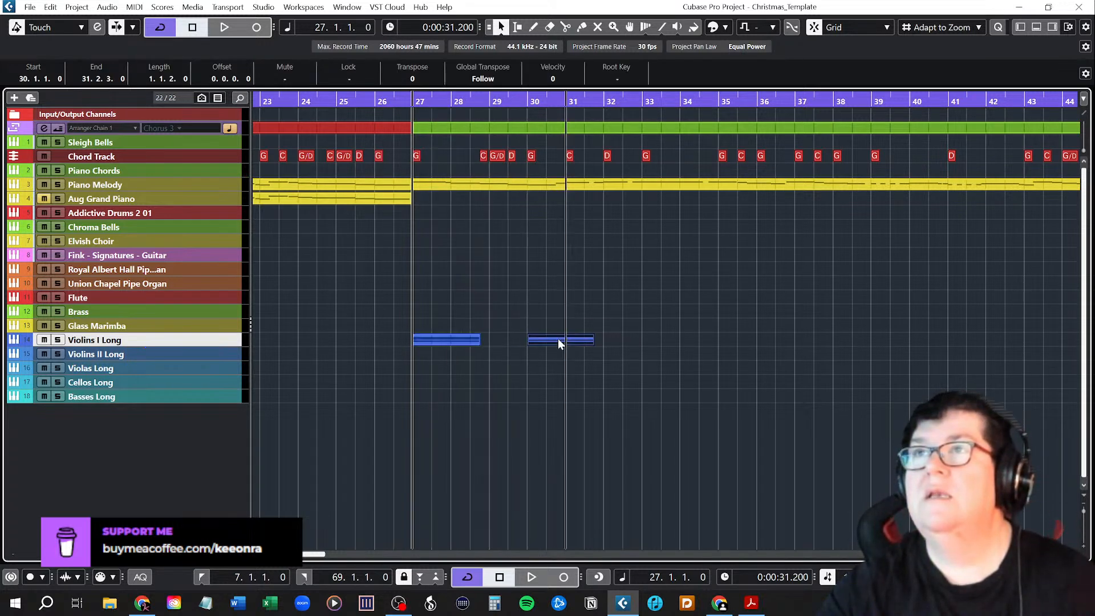
# Add the D chord at bar 32 and the G, G, C and G chords from bars 33 to 36 to Violins I Long.
pyautogui.moveTo(608, 152); pyautogui.dragTo(612, 340)
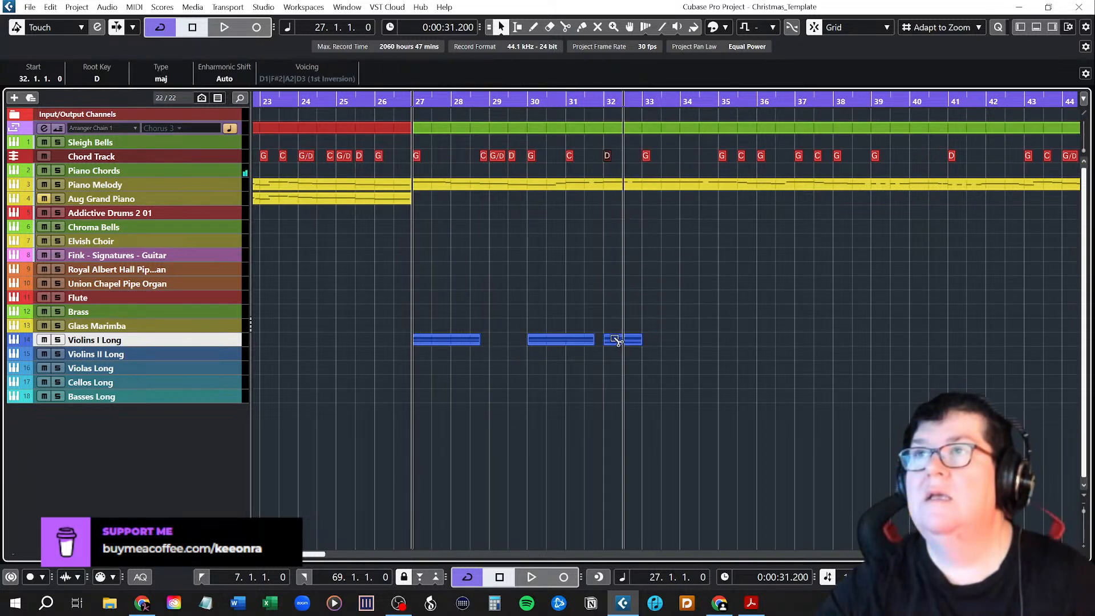
pyautogui.moveTo(650, 154); pyautogui.dragTo(652, 346)
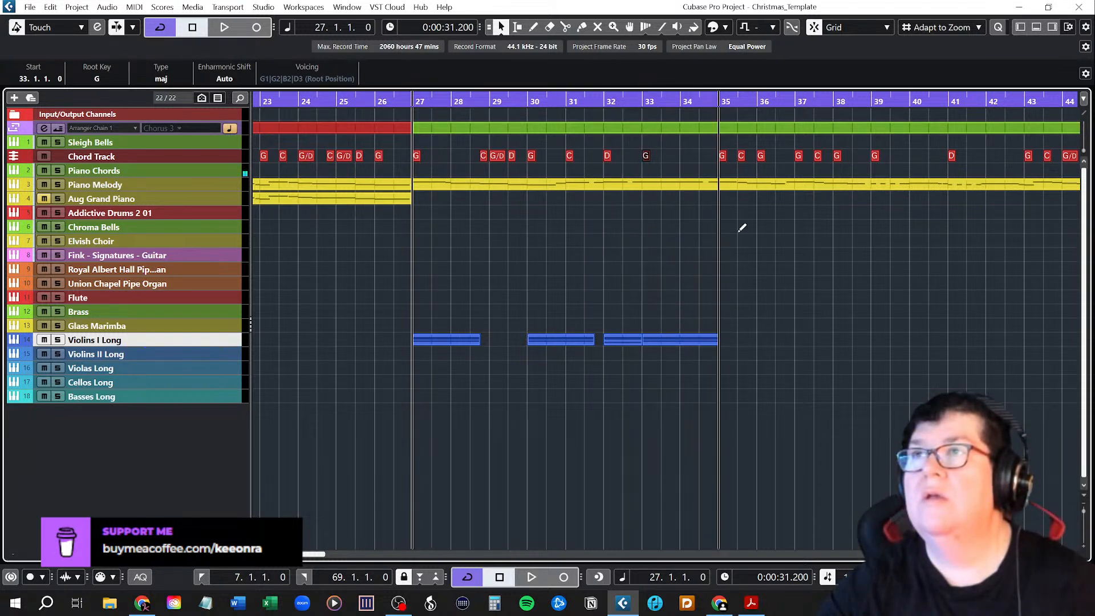
pyautogui.moveTo(724, 156); pyautogui.dragTo(728, 340)
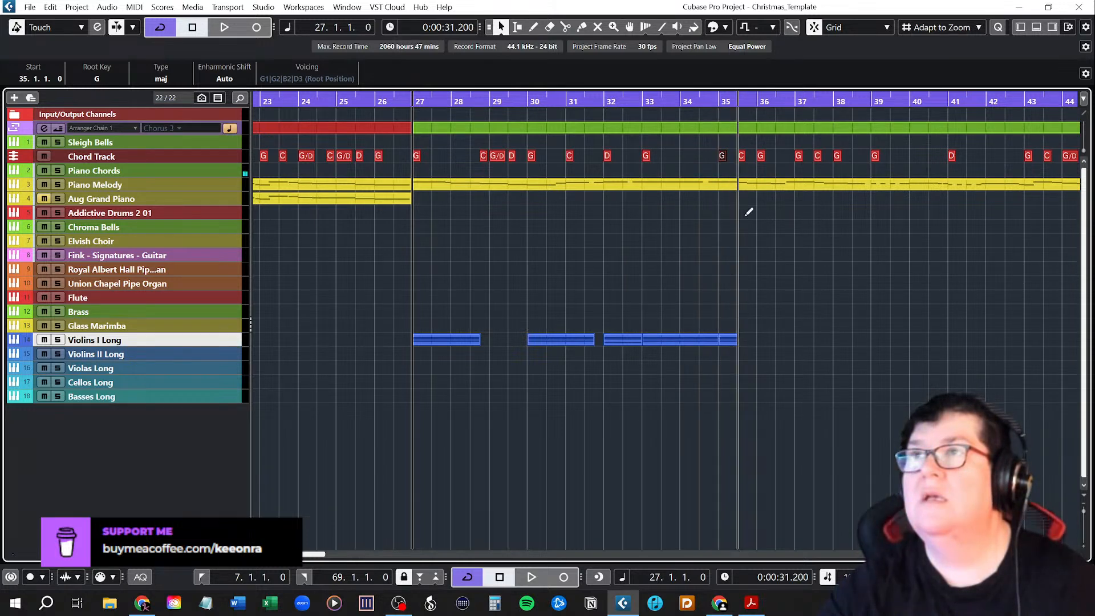
pyautogui.moveTo(745, 156); pyautogui.dragTo(764, 339)
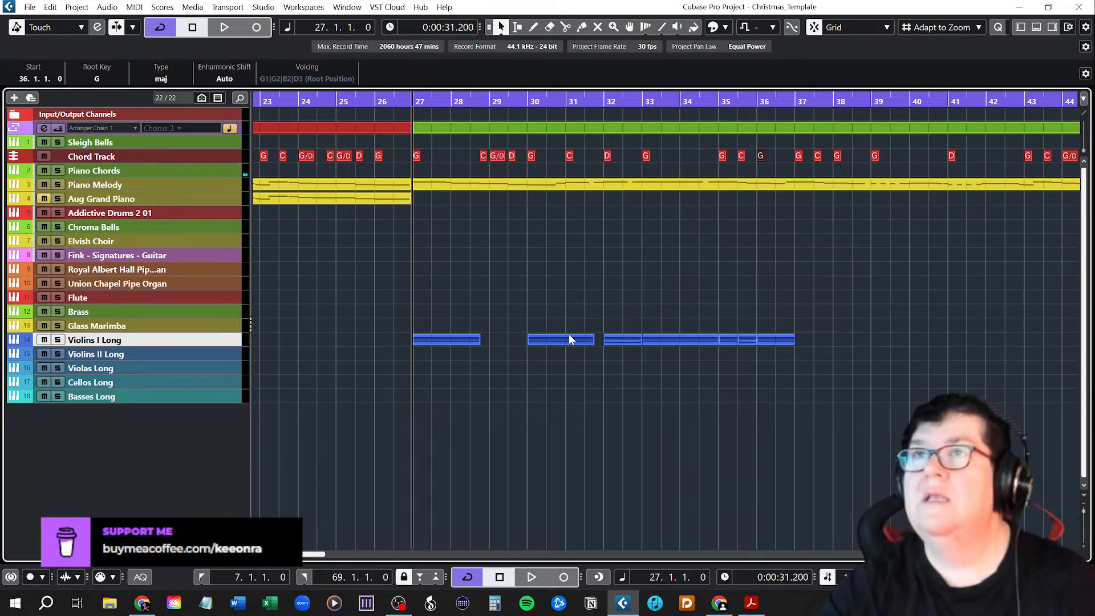
# Shorten the bar 30 event to end at bar 31, and fill the gaps with the bar 31 C and the C, G/D and D chords around bar 29.
pyautogui.moveTo(590, 343); pyautogui.dragTo(569, 346)
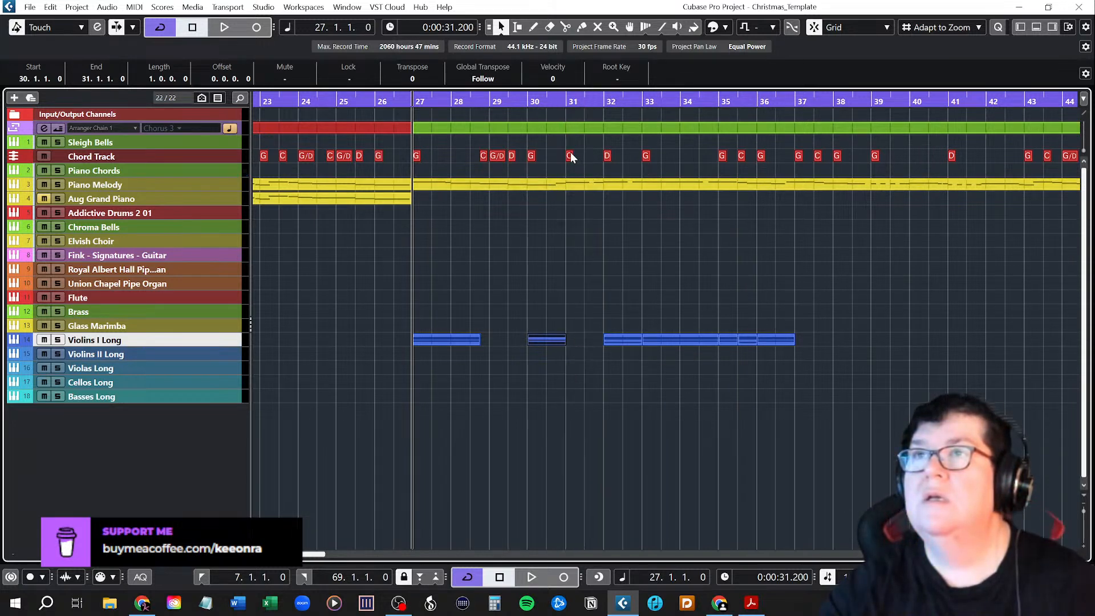
pyautogui.moveTo(569, 152); pyautogui.dragTo(577, 338)
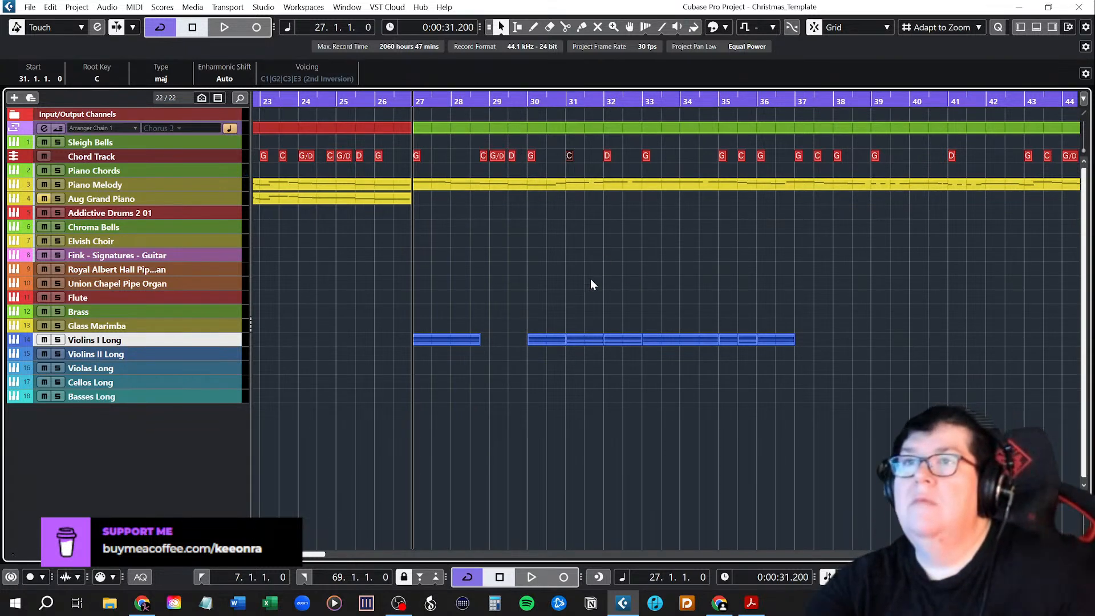
pyautogui.moveTo(483, 155); pyautogui.dragTo(477, 340)
pyautogui.scroll(3, 495, 353)
pyautogui.moveTo(495, 153); pyautogui.dragTo(498, 346)
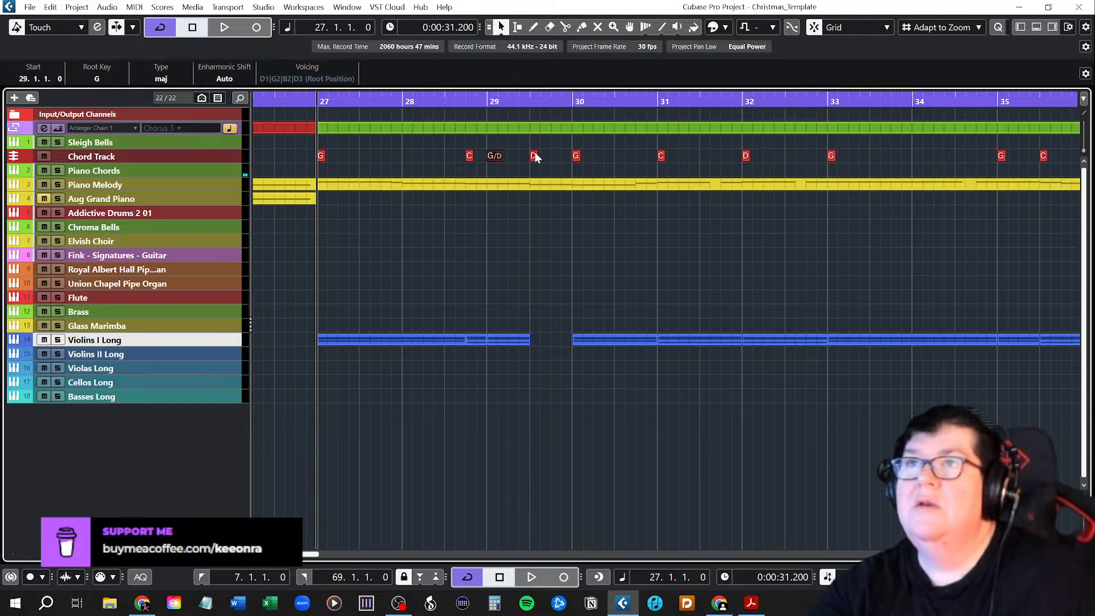
pyautogui.moveTo(536, 152); pyautogui.dragTo(537, 340)
# Add the G, C, G, G and D chords from bars 37 to 41 to the Violins I Long track.
pyautogui.moveTo(311, 555); pyautogui.dragTo(322, 558)
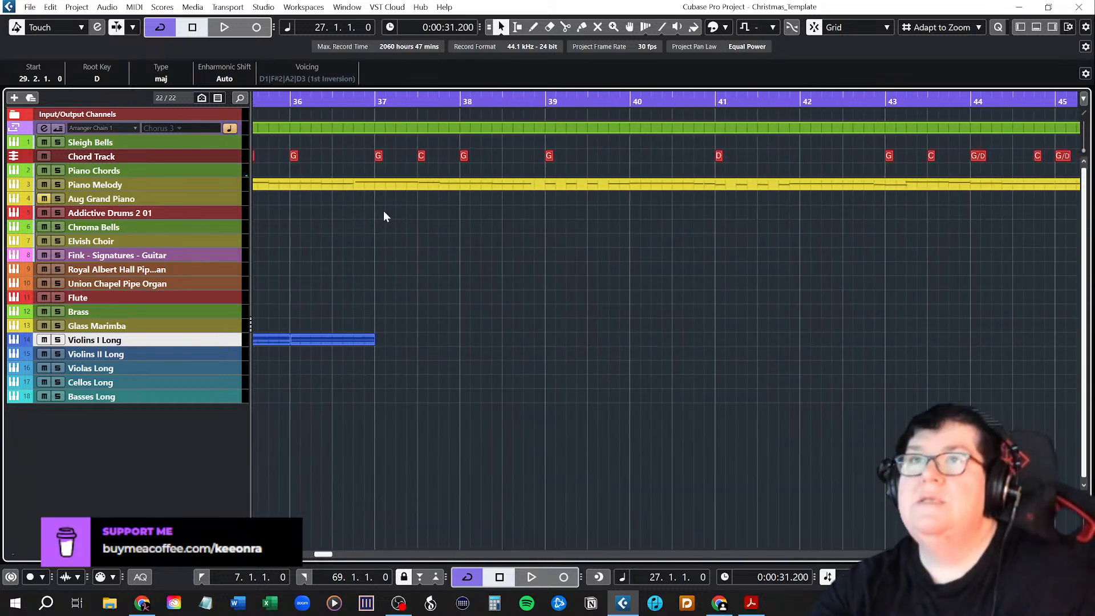
pyautogui.moveTo(379, 155); pyautogui.dragTo(382, 341)
pyautogui.moveTo(421, 156); pyautogui.dragTo(428, 341)
pyautogui.moveTo(467, 155); pyautogui.dragTo(470, 343)
pyautogui.moveTo(548, 156); pyautogui.dragTo(553, 339)
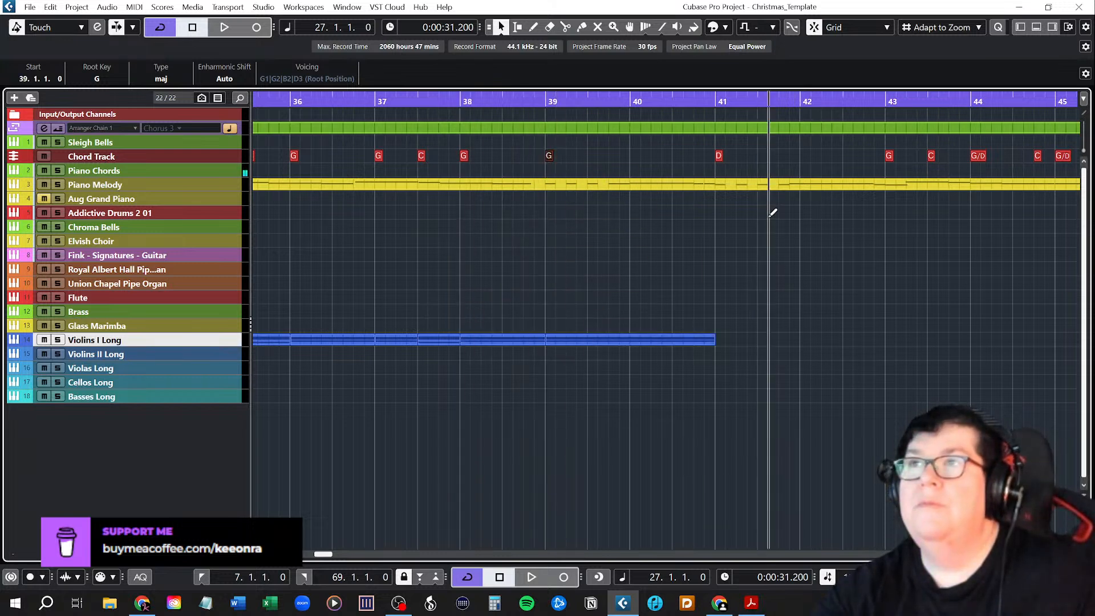
pyautogui.moveTo(720, 157); pyautogui.dragTo(722, 346)
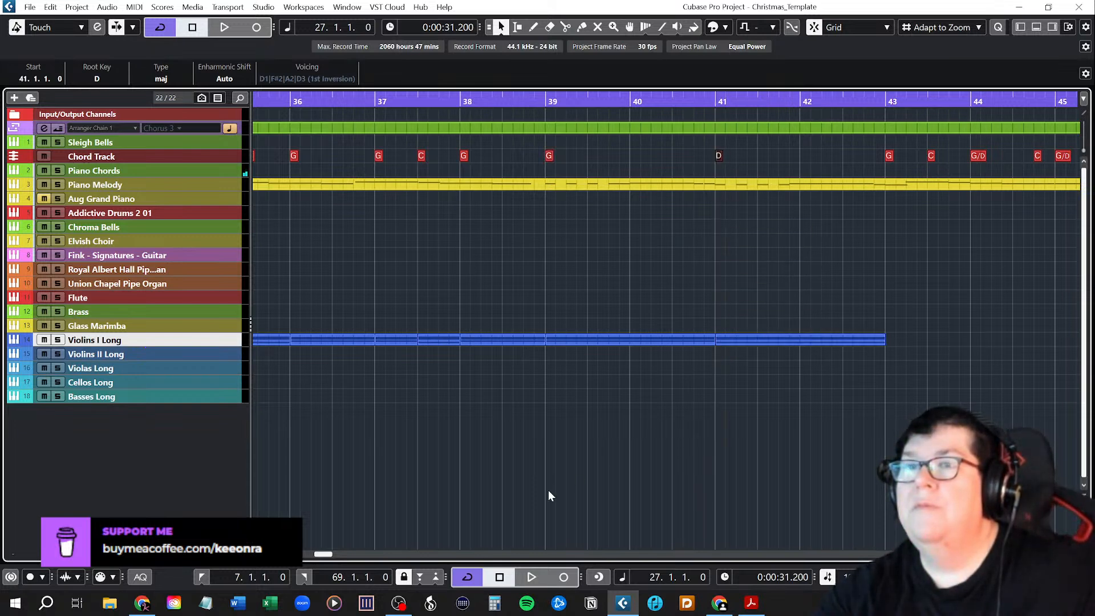
# Complete Chorus 2 on Violins I Long with the G, C, G/D, C, G/D, D and G chords from bars 43 to 46.
pyautogui.moveTo(321, 554); pyautogui.dragTo(331, 555)
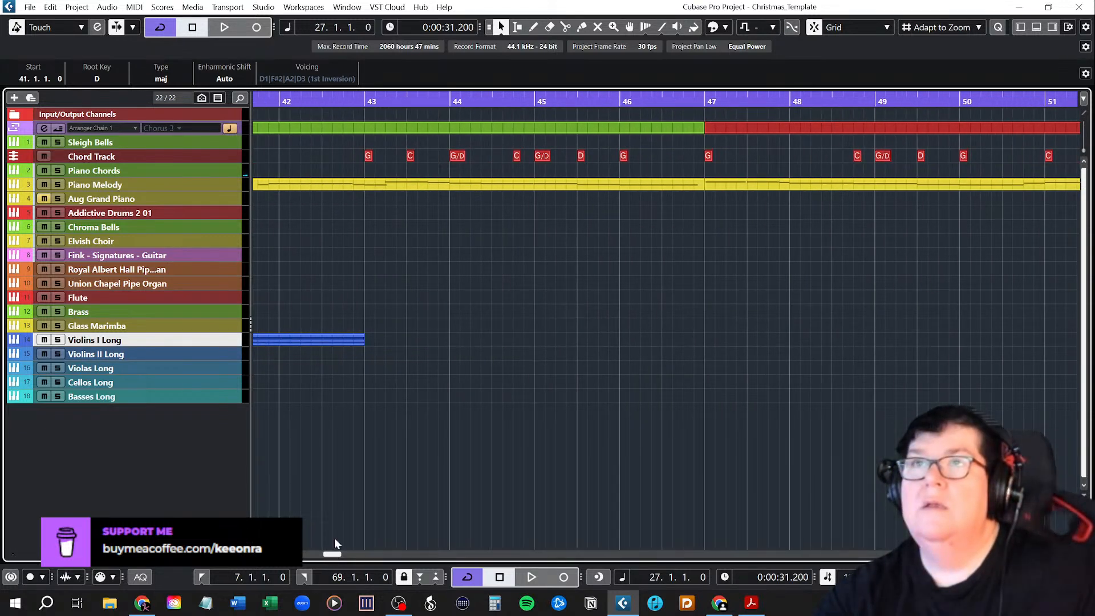
pyautogui.moveTo(370, 162); pyautogui.dragTo(368, 339)
pyautogui.moveTo(413, 157); pyautogui.dragTo(433, 306)
pyautogui.moveTo(461, 152); pyautogui.dragTo(457, 338)
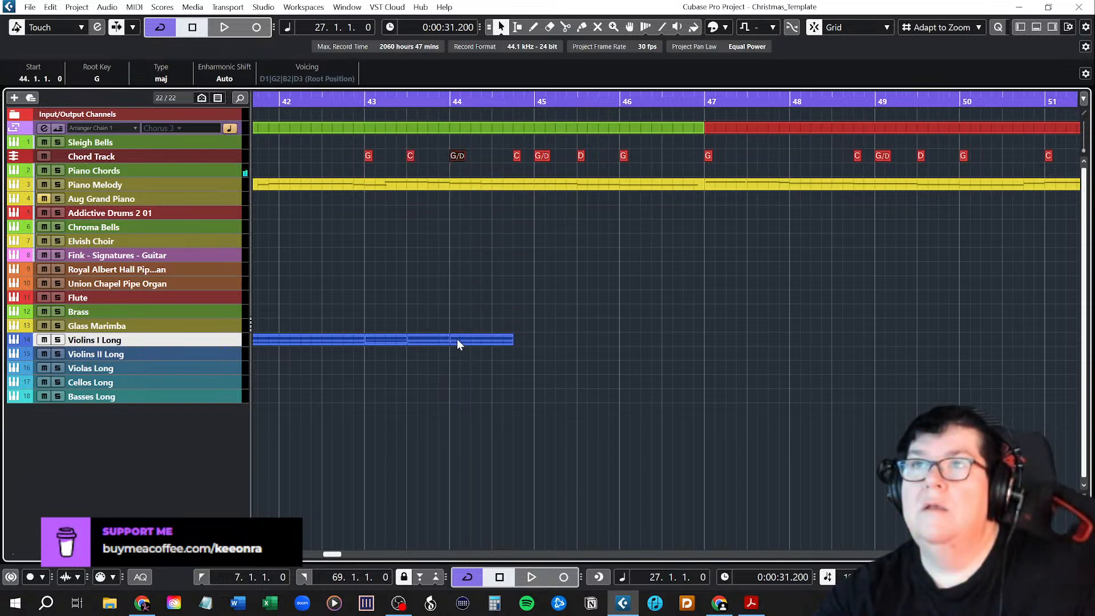
pyautogui.moveTo(518, 156); pyautogui.dragTo(543, 352)
pyautogui.moveTo(579, 161); pyautogui.dragTo(590, 338)
pyautogui.moveTo(626, 156); pyautogui.dragTo(624, 341)
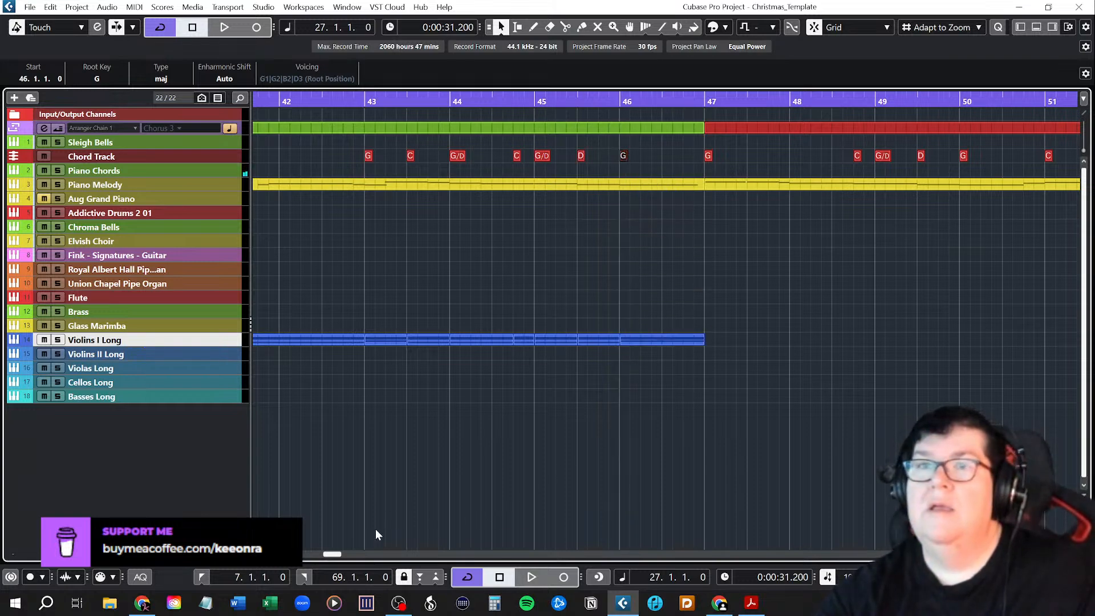
# Enlarge the track heights again and play back the Violins I Long chords from the start of Chorus 2 at bar 27.
pyautogui.hscroll(-10, 393, 522)
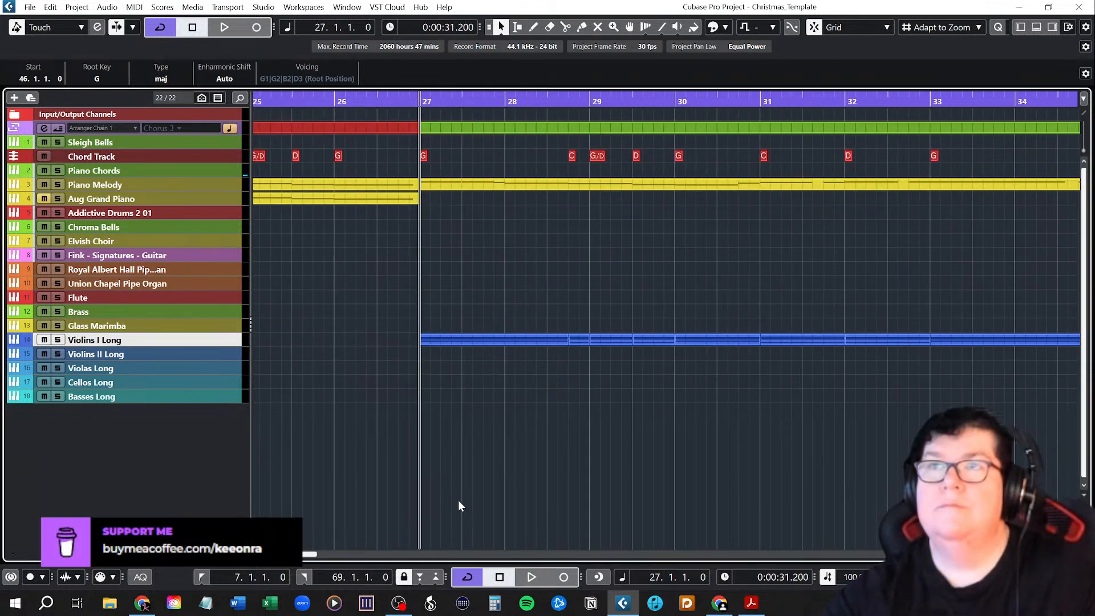
pyautogui.scroll(-5, 519, 419)
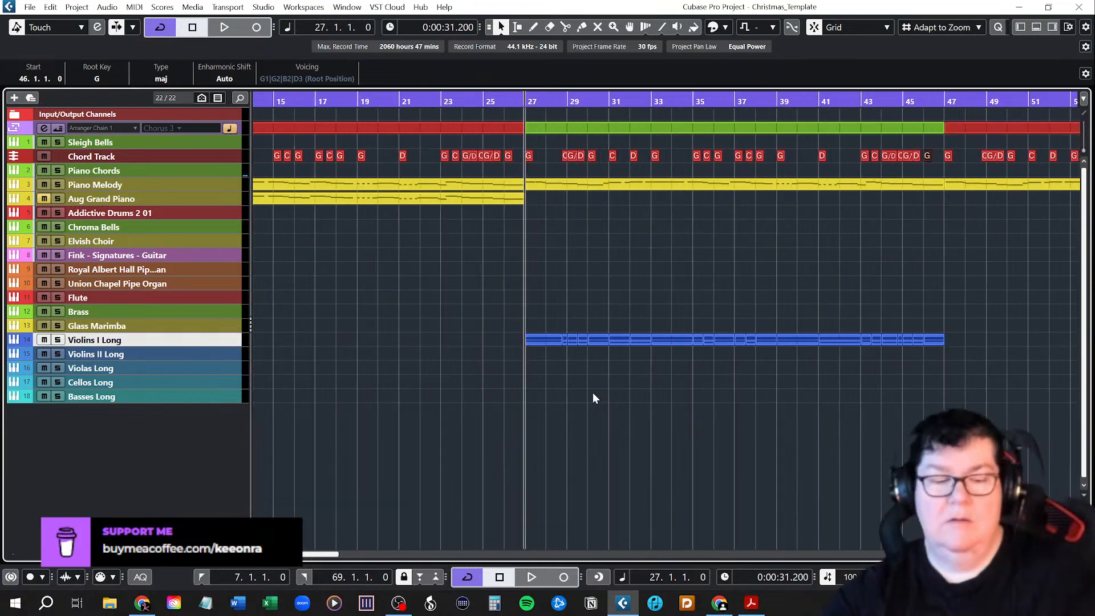
pyautogui.scroll(-1, 595, 388)
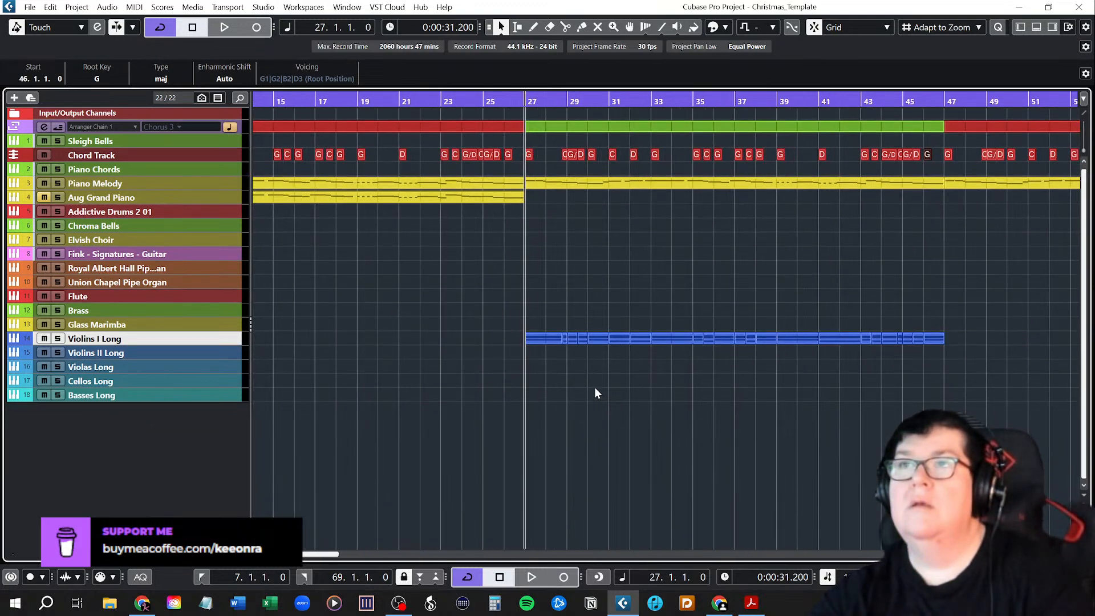
pyautogui.hotkey('shift', 'h')
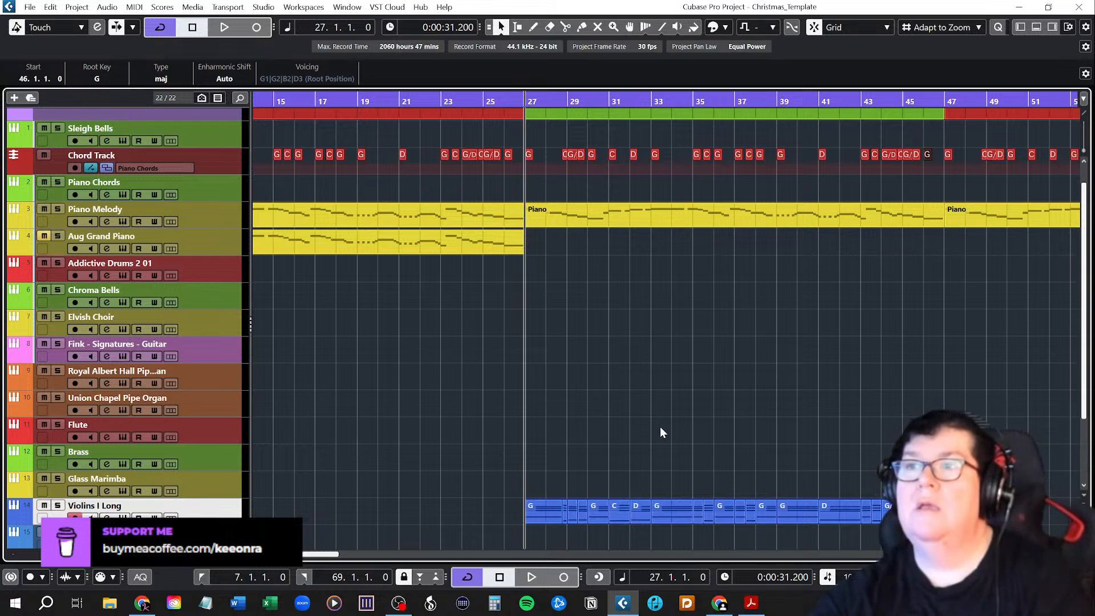
pyautogui.scroll(-2, 660, 427)
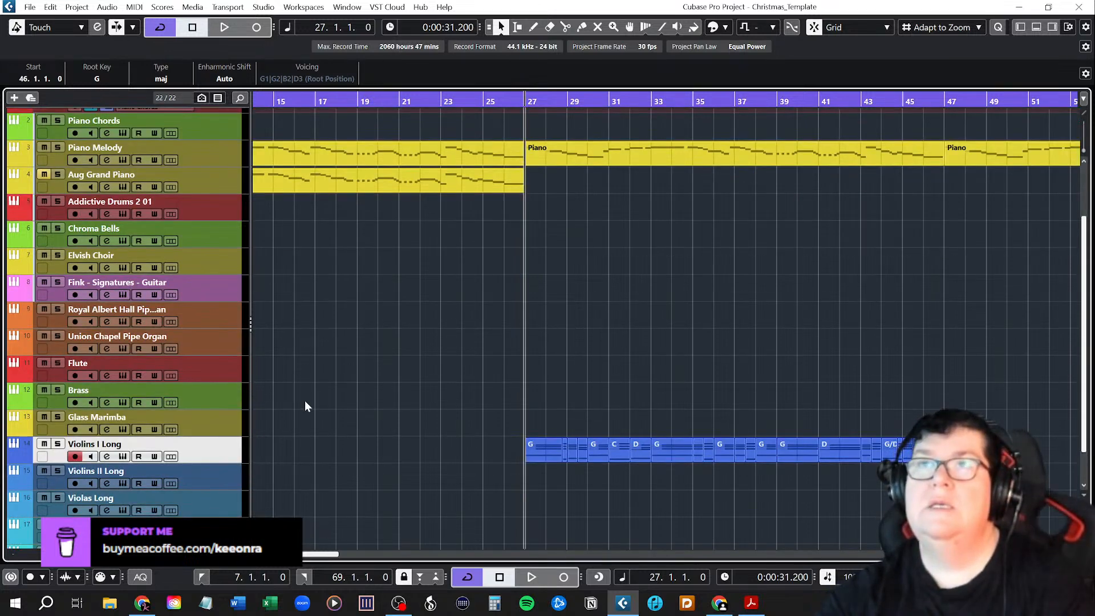
pyautogui.press('space')
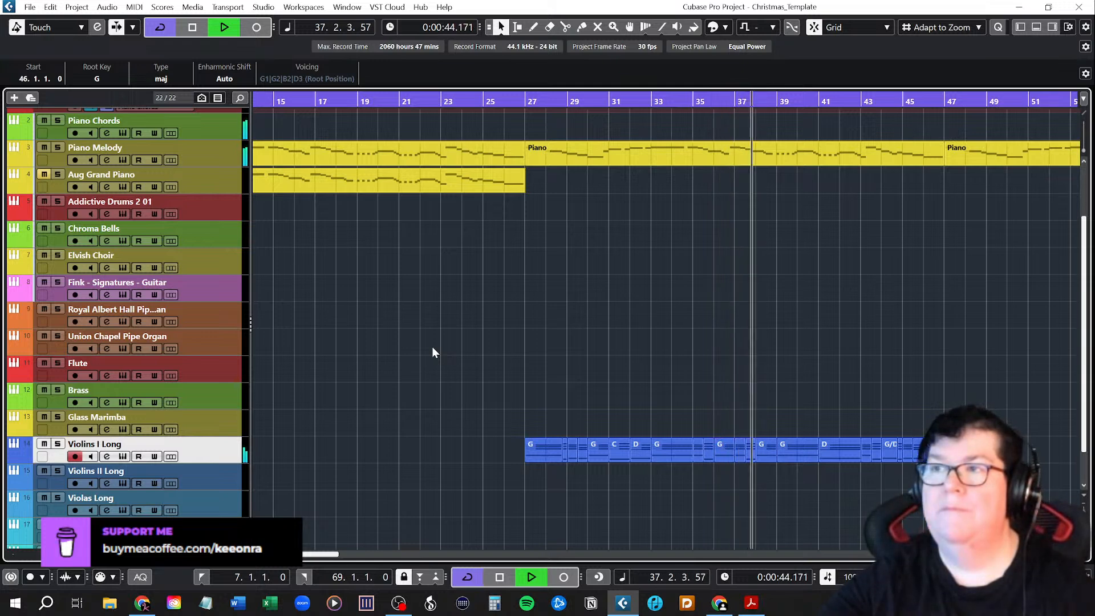
pyautogui.press('space')
# Show the Inspector for the Violins I Long track.
pyautogui.scroll(-2, 482, 352)
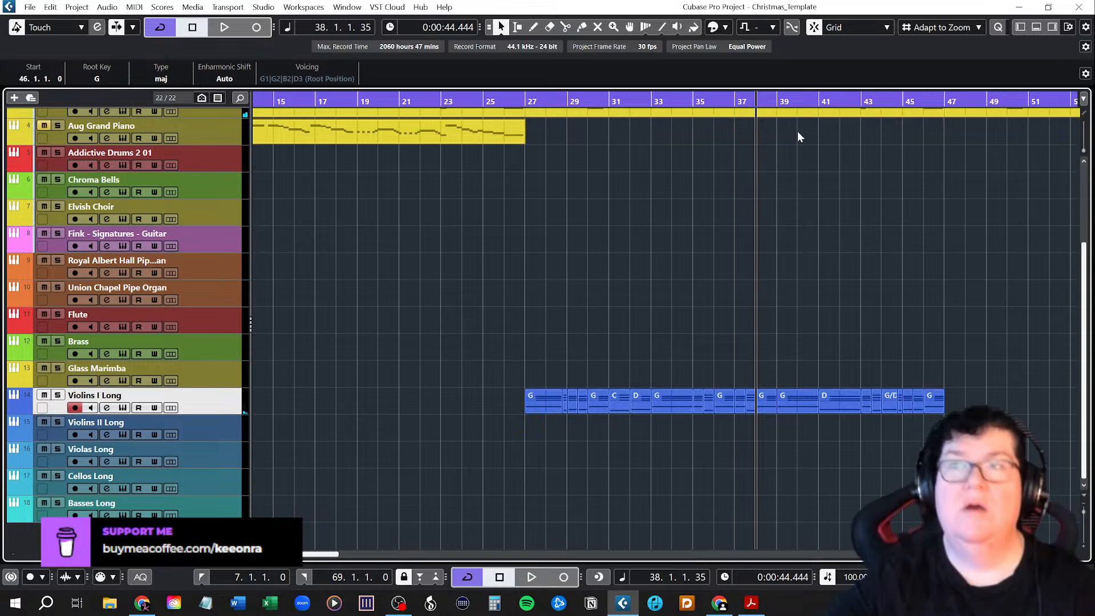
pyautogui.click(1021, 27)
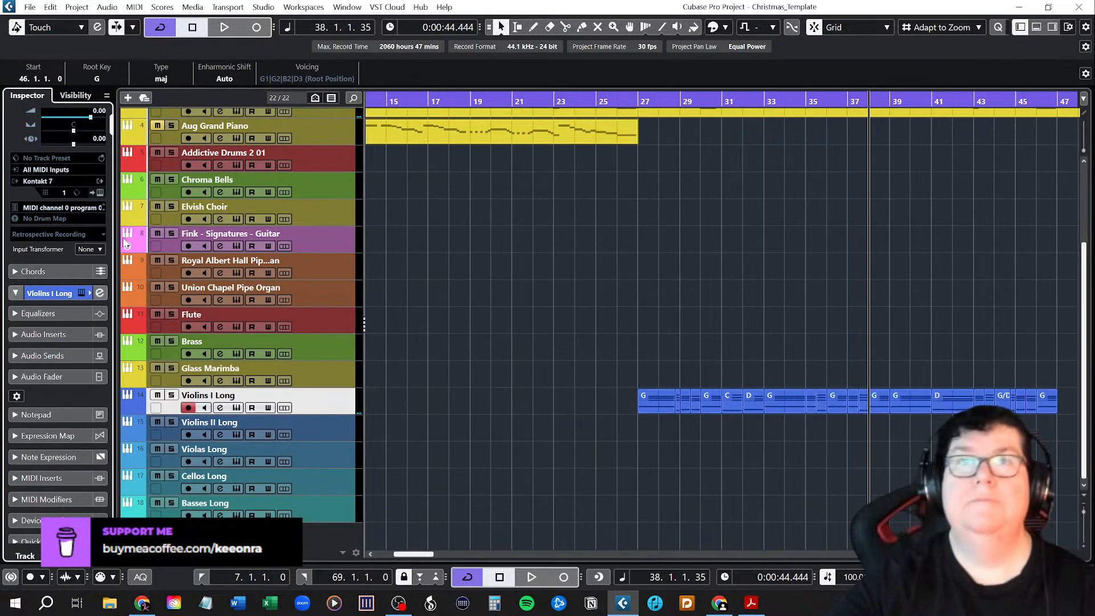
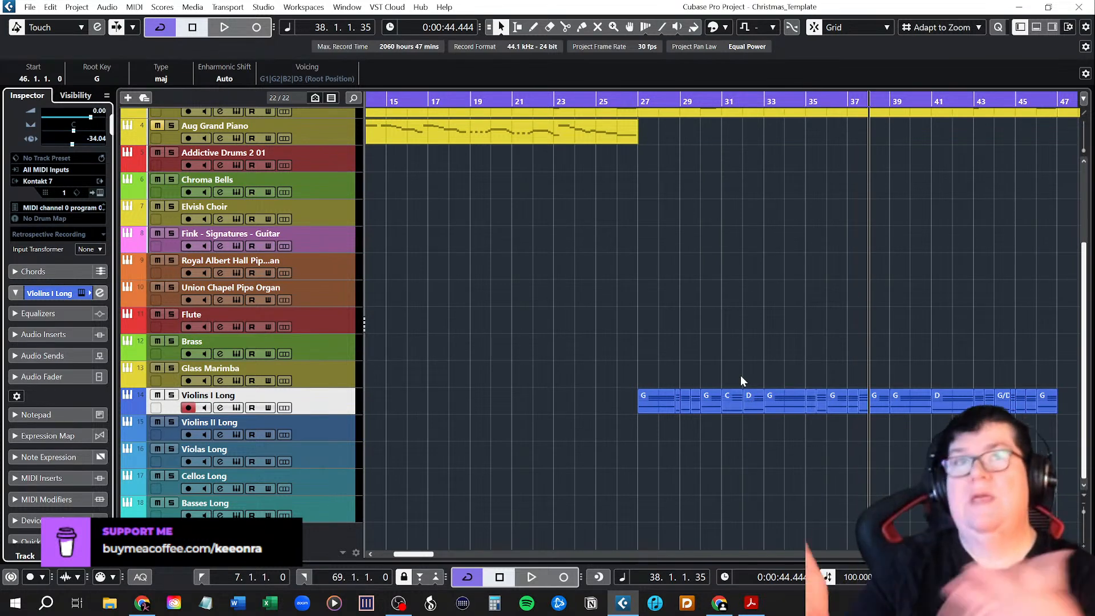
# Play back the Violins I Long chords from the start of Chorus 2 at bar 27.
pyautogui.click(640, 101)
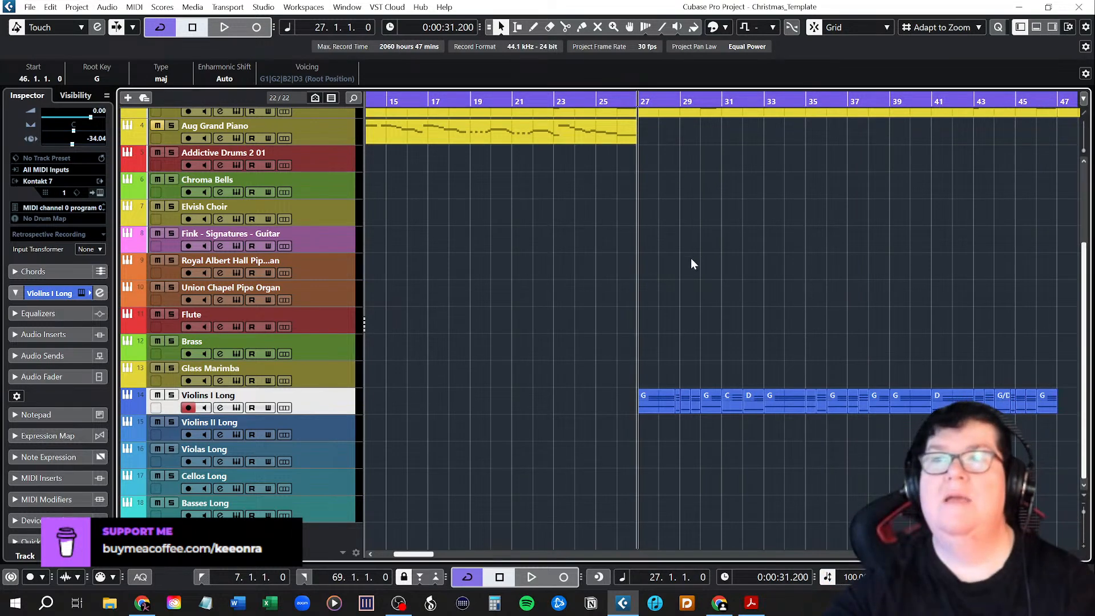
pyautogui.press('space')
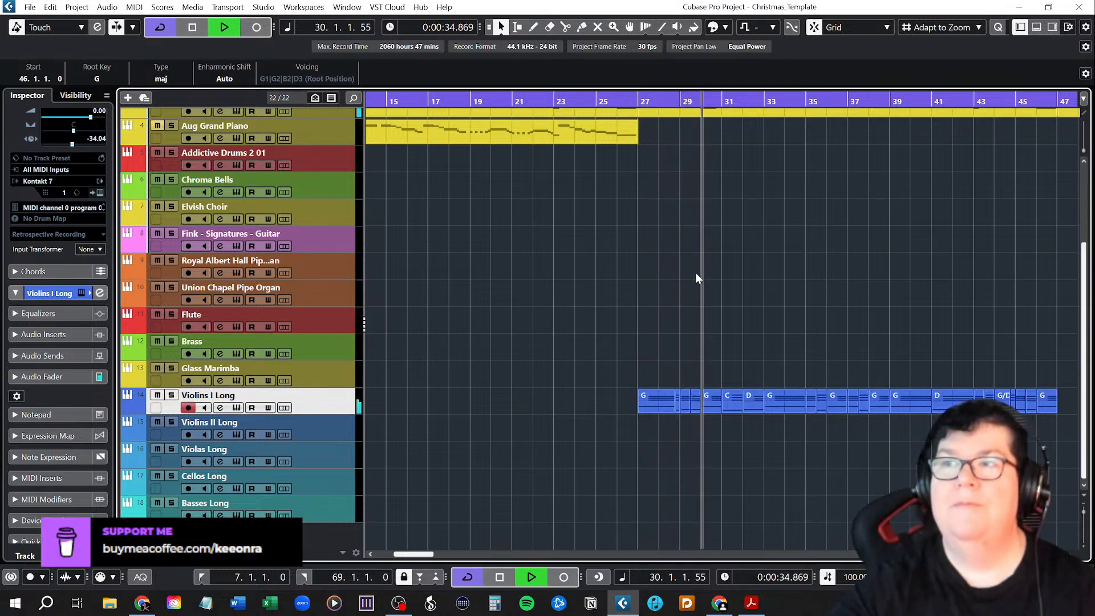
pyautogui.press('space')
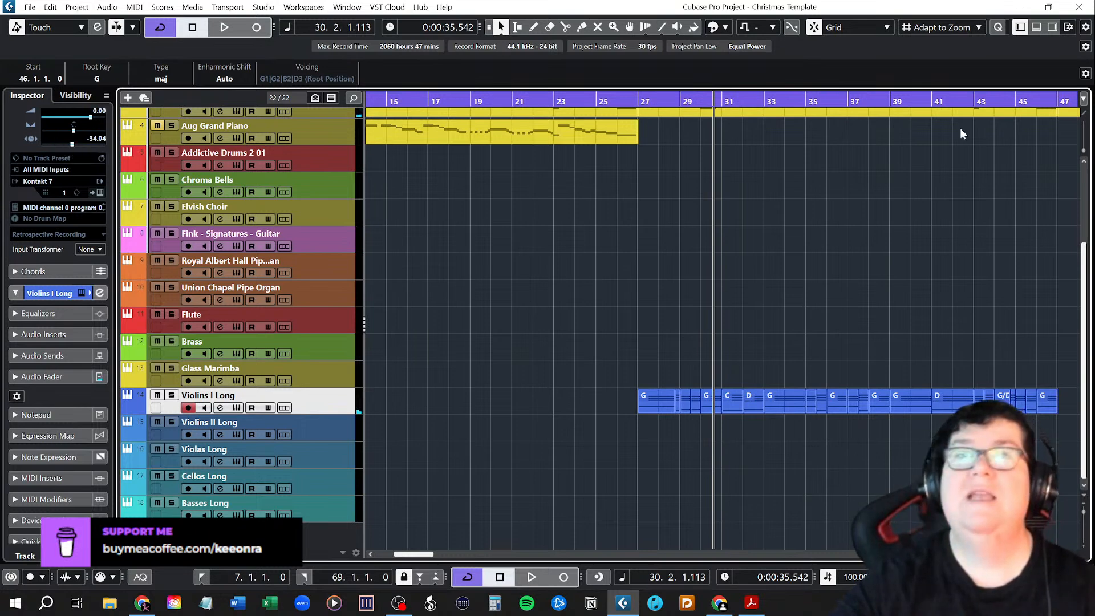
# Hide the Inspector and save the project.
pyautogui.click(1021, 27)
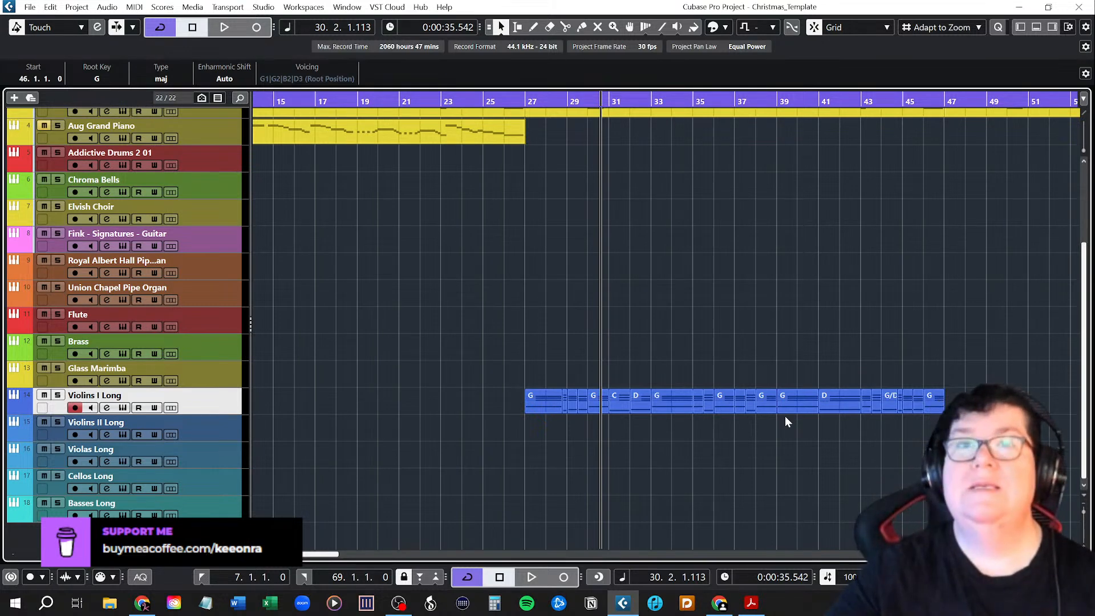
pyautogui.click(30, 7)
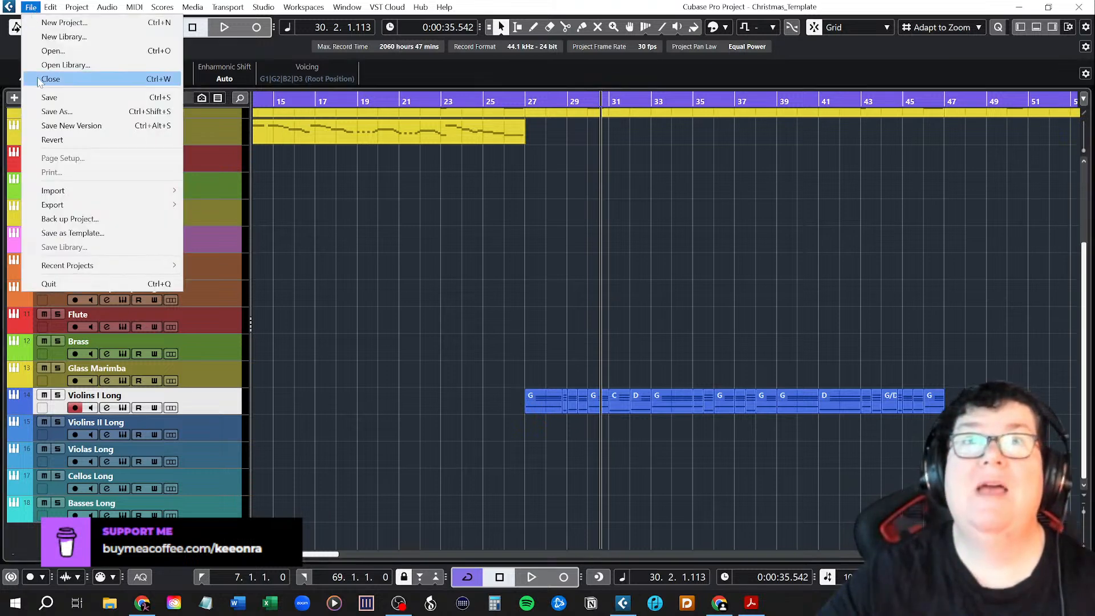
pyautogui.click(43, 99)
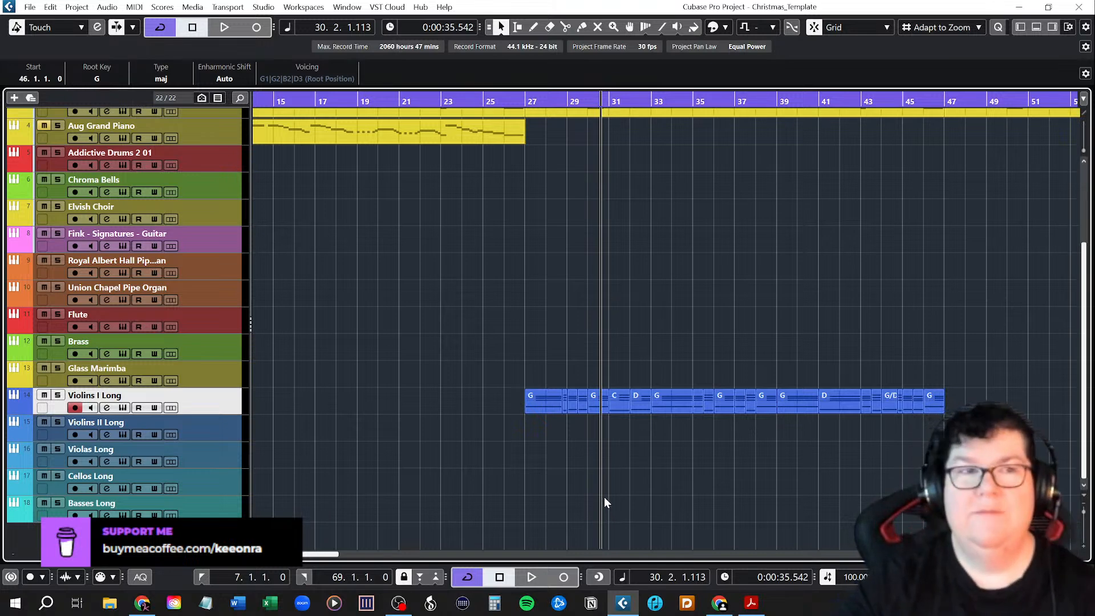
# Glue all the Chorus 2 chord events on Violins I Long into one continuous part and return to the selection tool.
pyautogui.rightClick(554, 350)
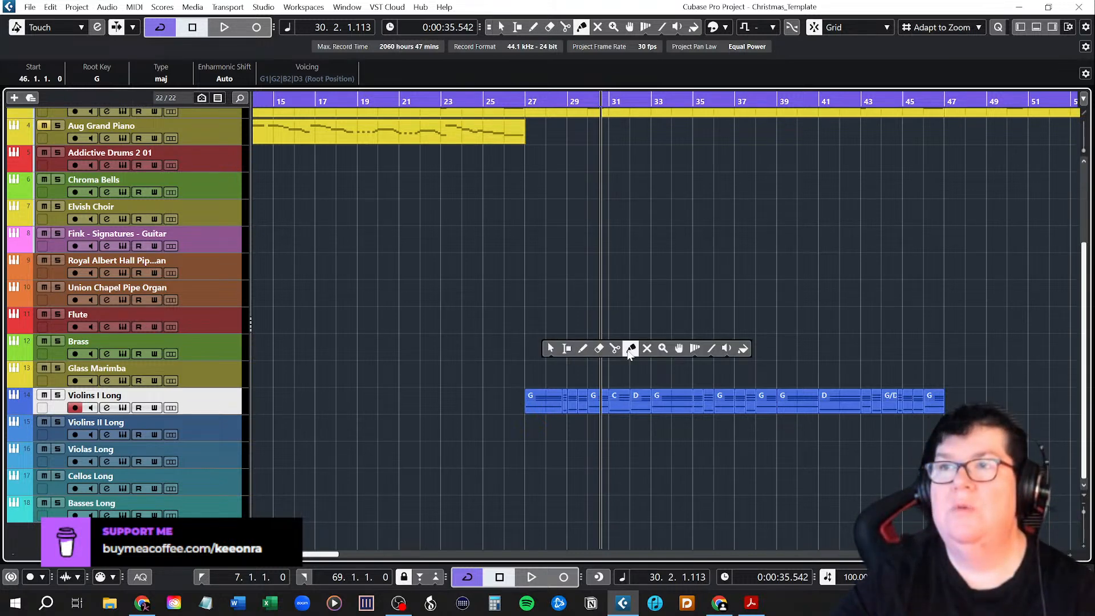
pyautogui.click(630, 350)
pyautogui.moveTo(542, 380); pyautogui.dragTo(949, 424)
pyautogui.click(818, 407)
pyautogui.press('1')
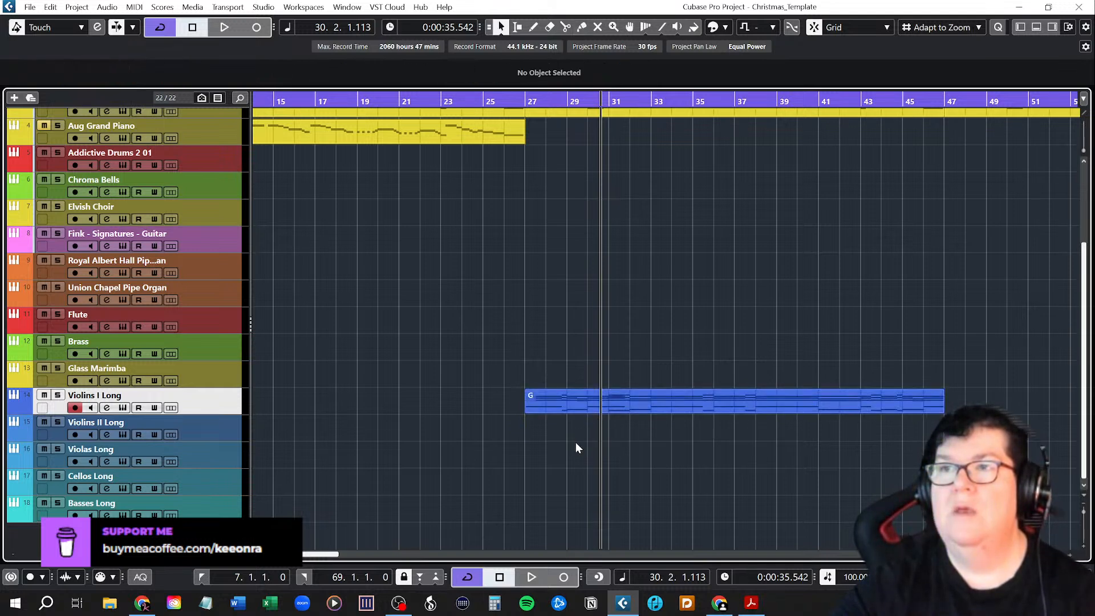
# Open the glued Violins I Long part in the Key Editor and maximize the editor window.
pyautogui.click(576, 410)
pyautogui.doubleClick(577, 405)
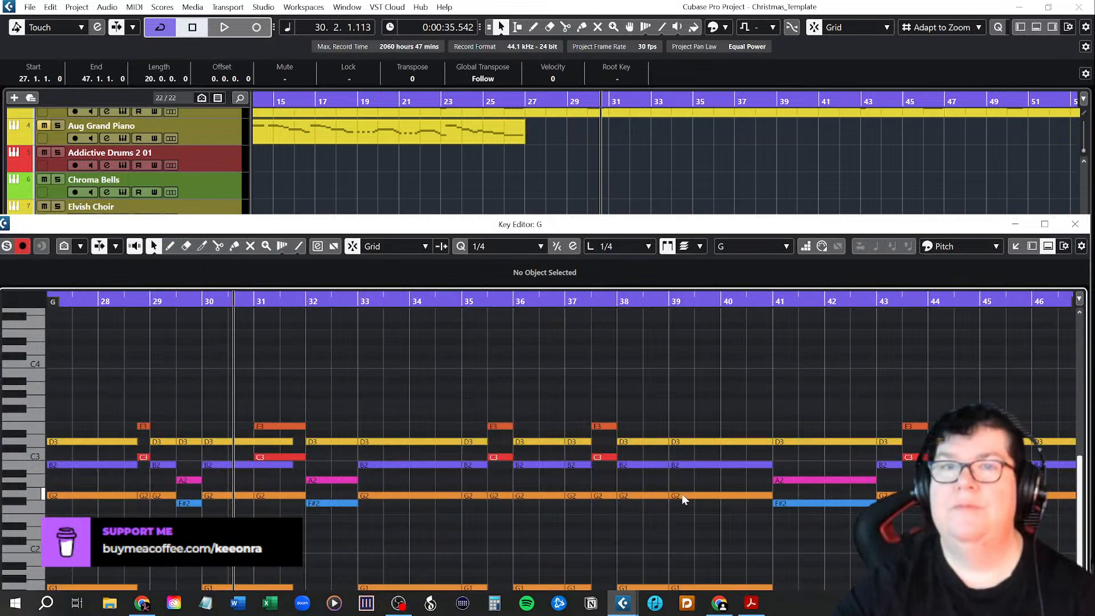
pyautogui.hscroll(-2, 610, 516)
pyautogui.hscroll(-2, 701, 529)
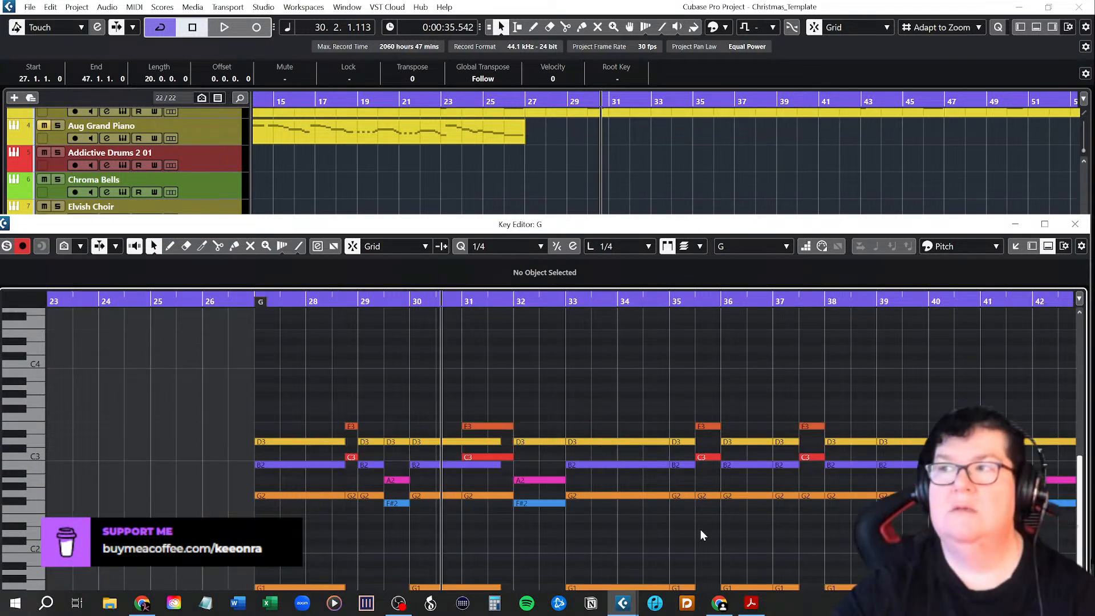
pyautogui.scroll(-3, 718, 532)
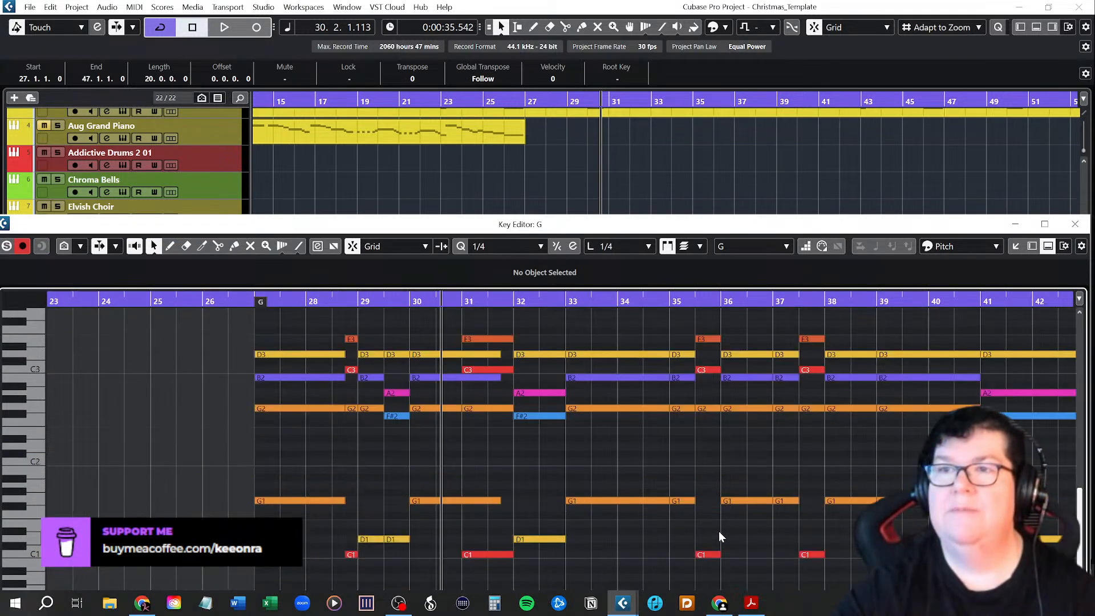
pyautogui.scroll(-1, 720, 532)
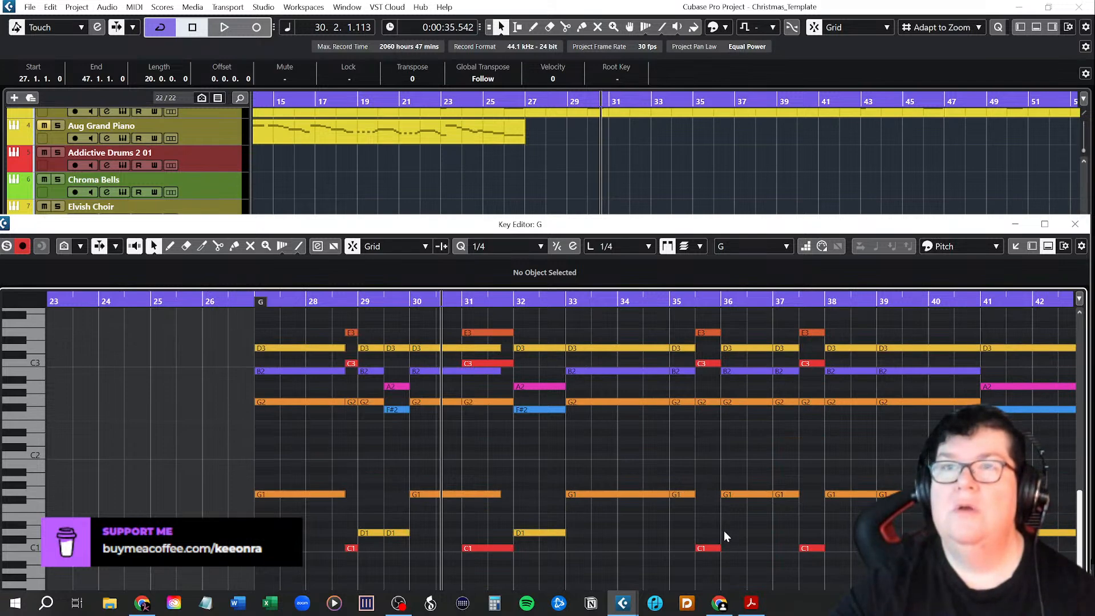
pyautogui.click(1044, 224)
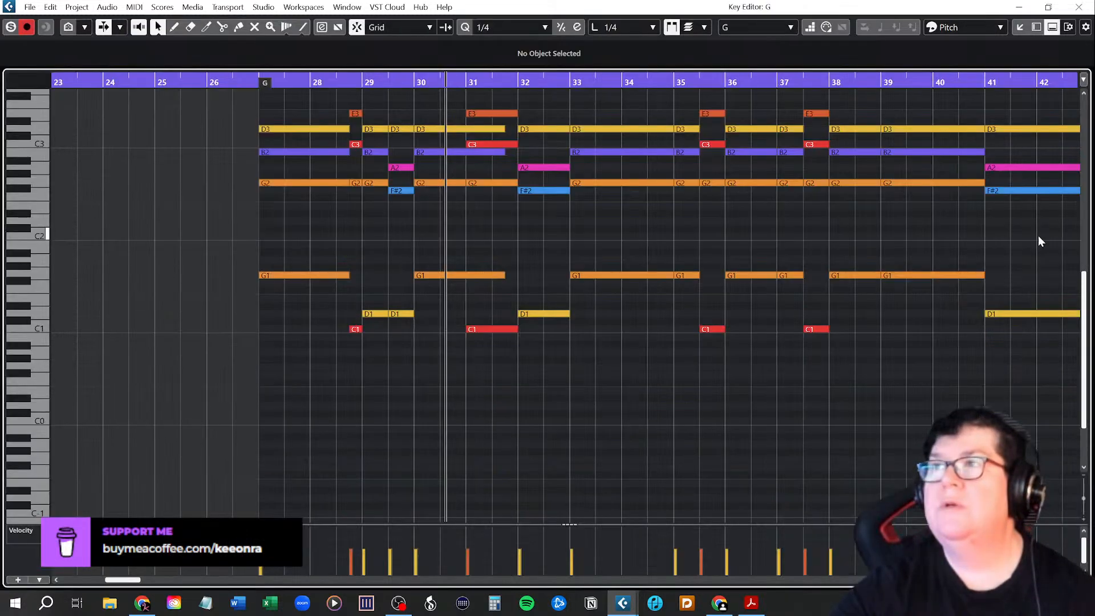
# Look over all the chord notes of the part from bar 27 to bar 46, and close the Key Editor.
pyautogui.scroll(3, 730, 370)
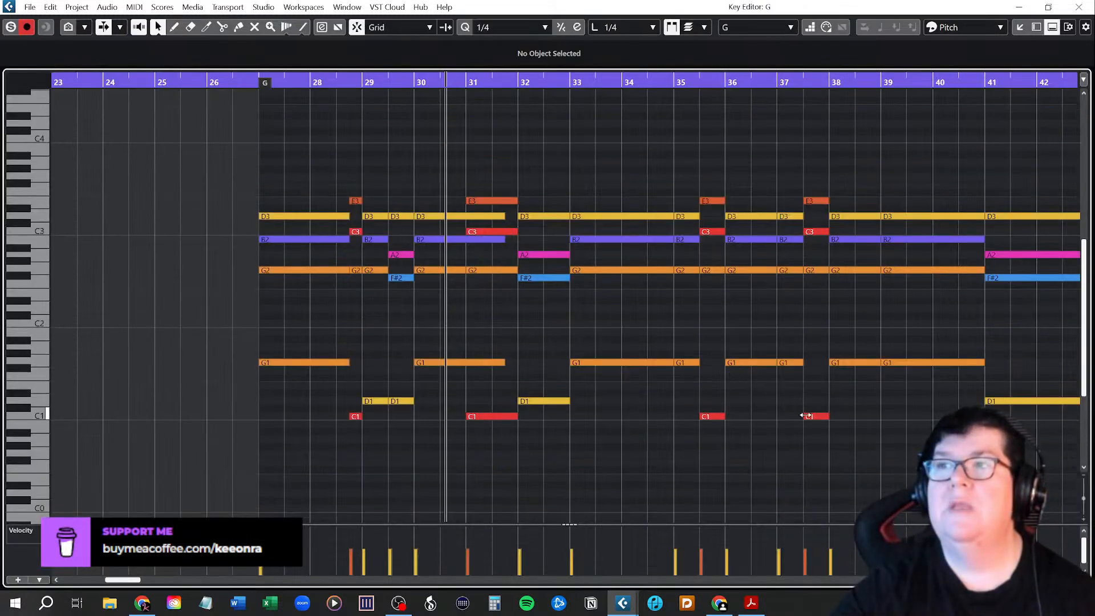
pyautogui.hscroll(2, 889, 430)
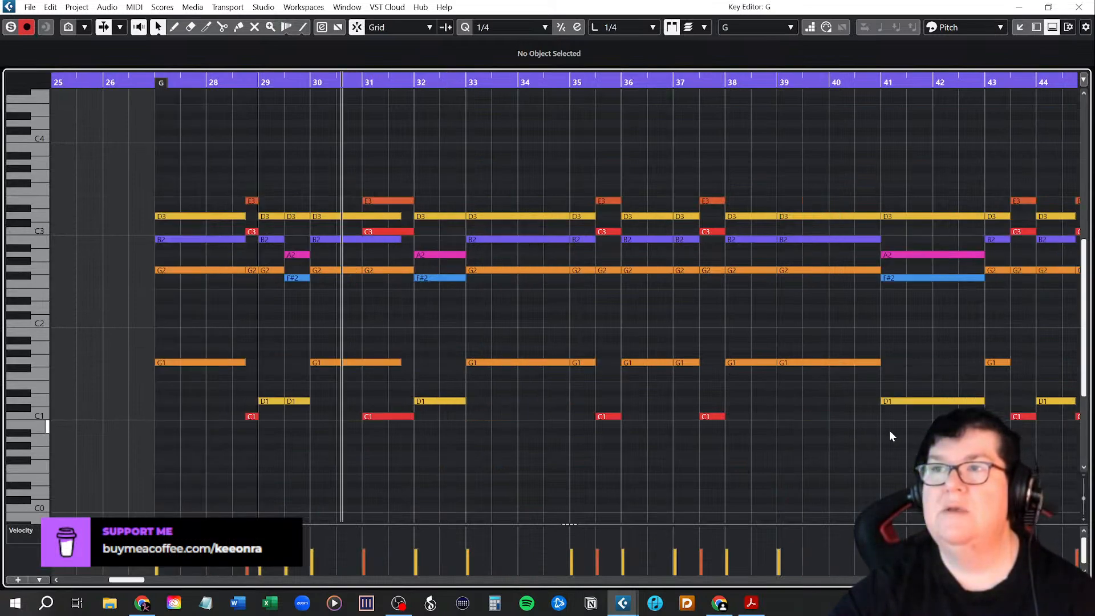
pyautogui.hscroll(2, 890, 434)
pyautogui.hscroll(-2, 854, 434)
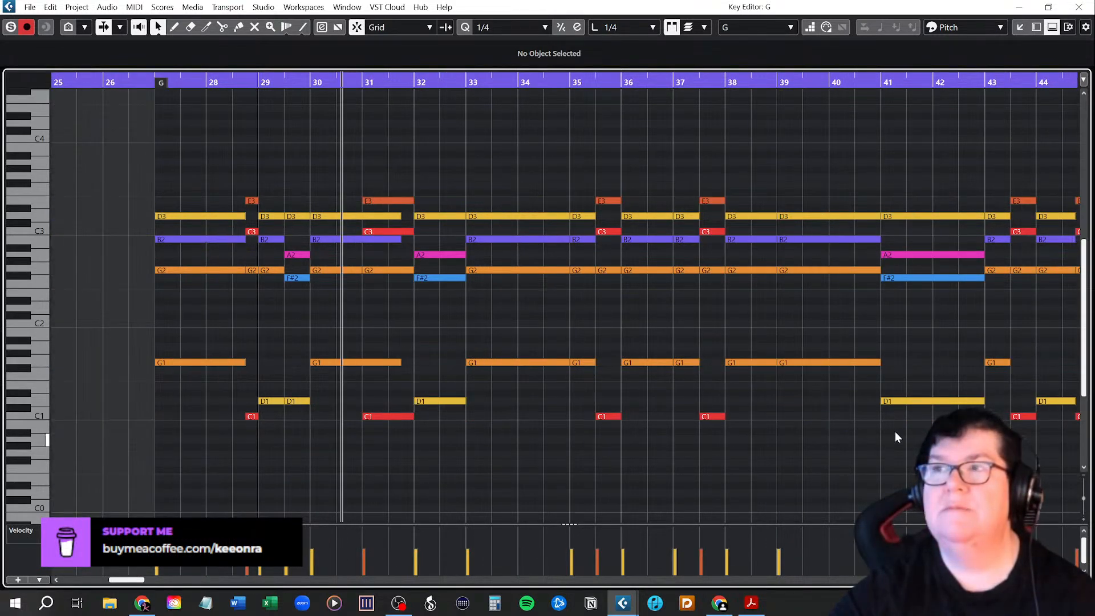
pyautogui.scroll(-3, 896, 432)
pyautogui.hscroll(2, 913, 435)
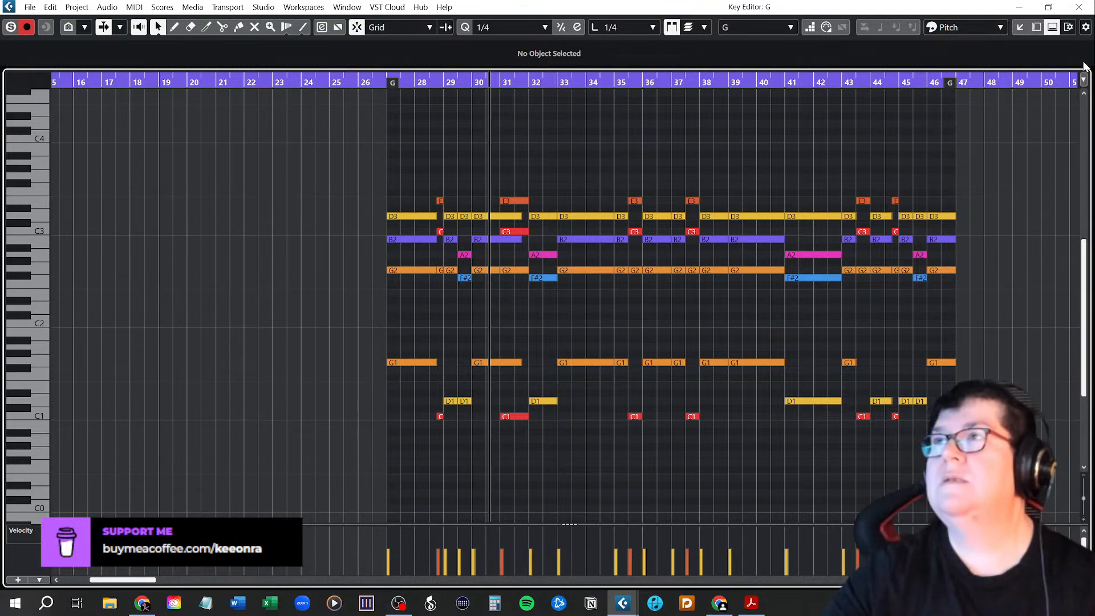
pyautogui.click(1080, 8)
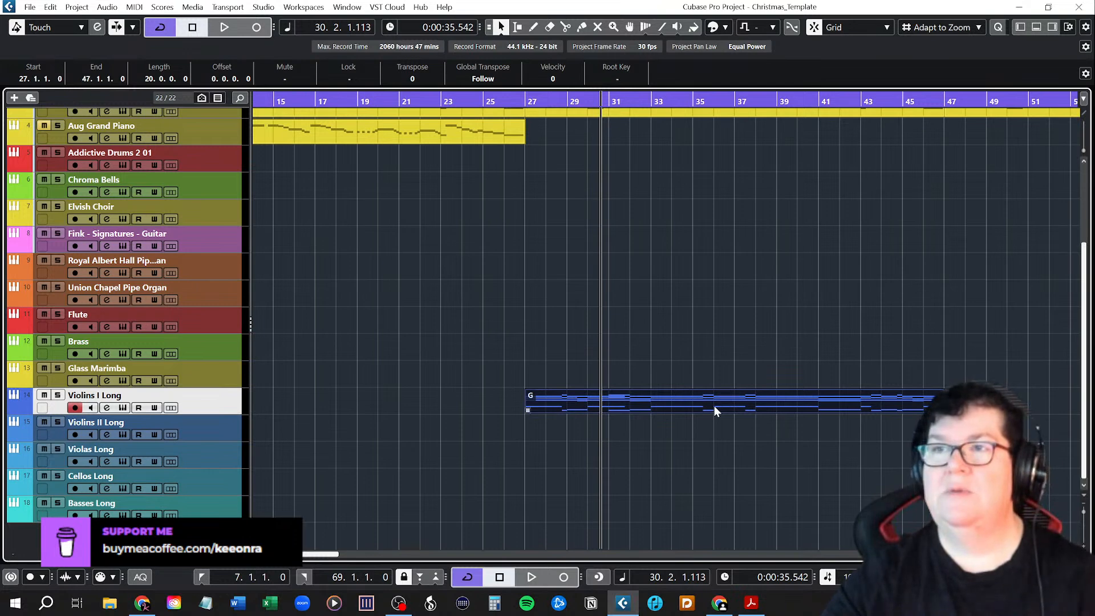
# Copy the Violins I Long part to the Basses Long track at bar 27 and open the copy in the Key Editor.
pyautogui.moveTo(553, 400); pyautogui.dragTo(555, 508)
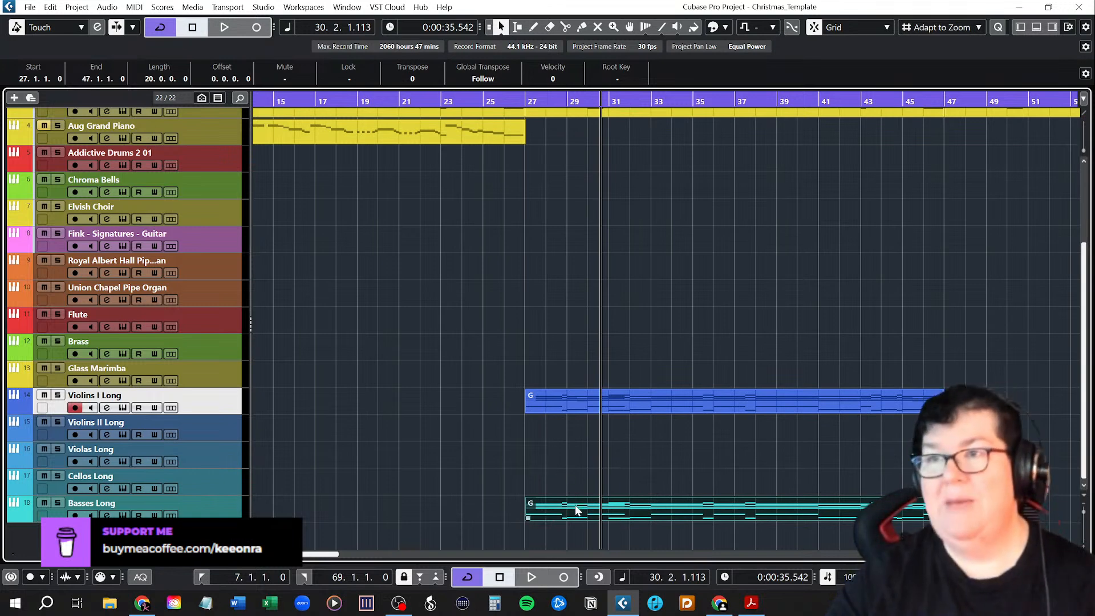
pyautogui.doubleClick(574, 508)
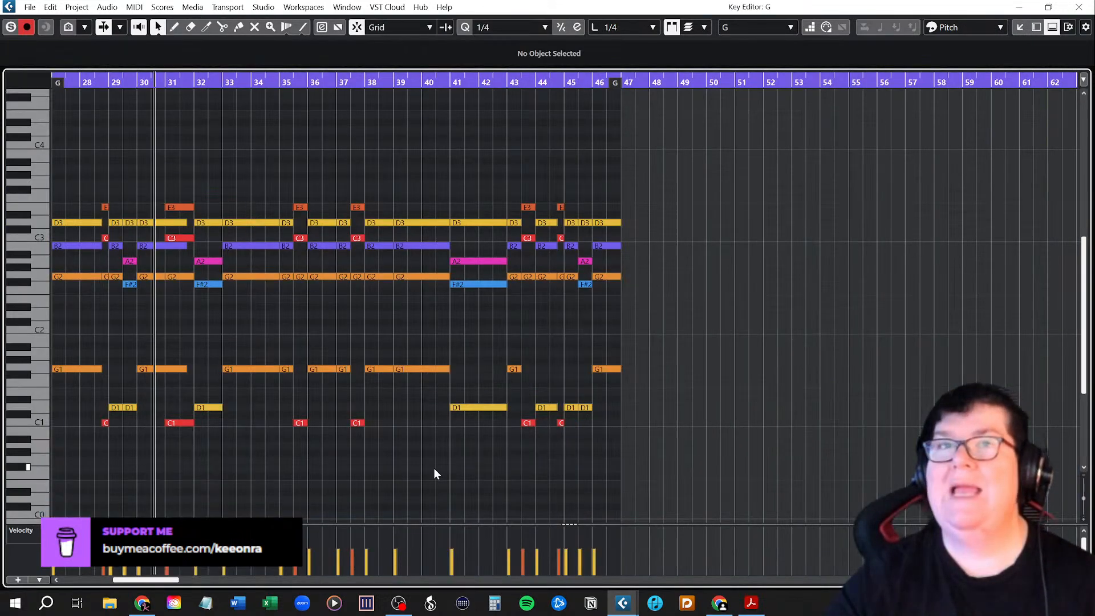
pyautogui.hscroll(-3, 234, 435)
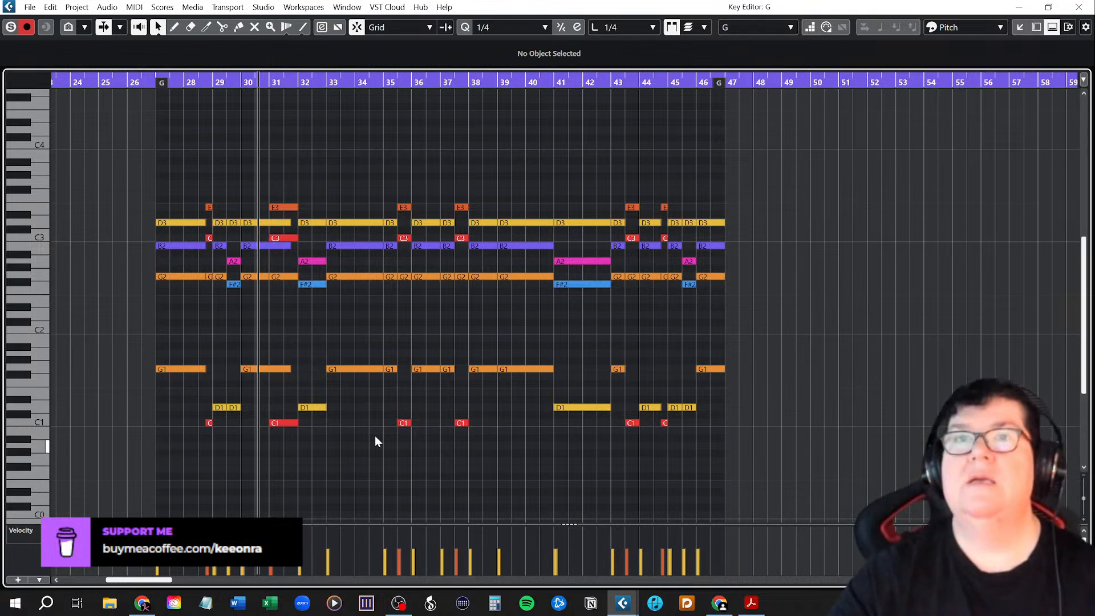
# Merge the two D1 bass notes in bar 29 by deleting the second and extending the first to bar 30.
pyautogui.click(178, 369)
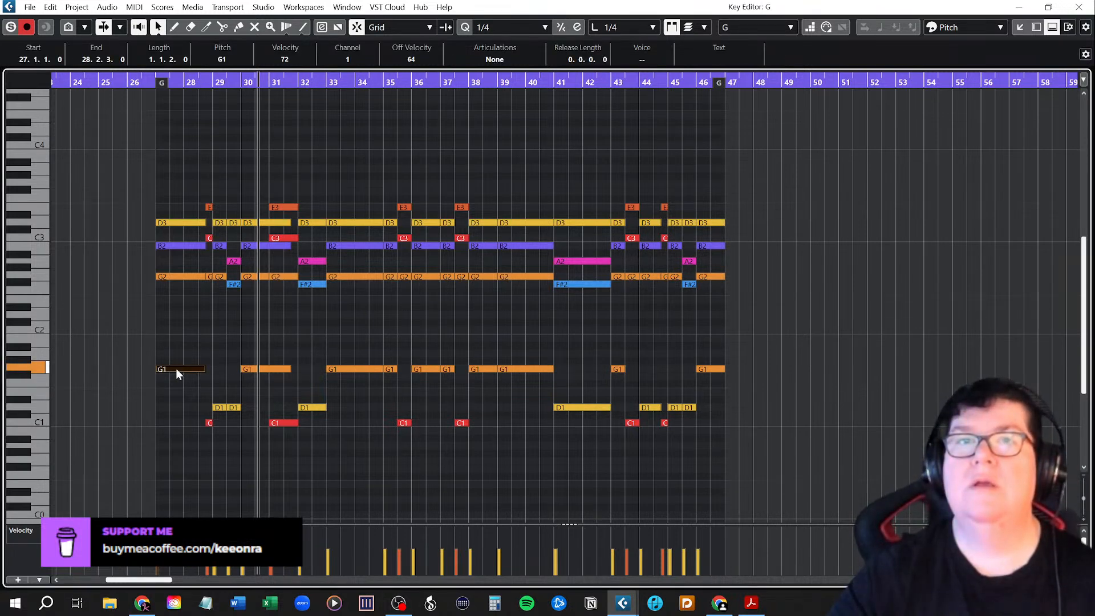
pyautogui.click(209, 424)
pyautogui.moveTo(209, 423); pyautogui.dragTo(216, 421)
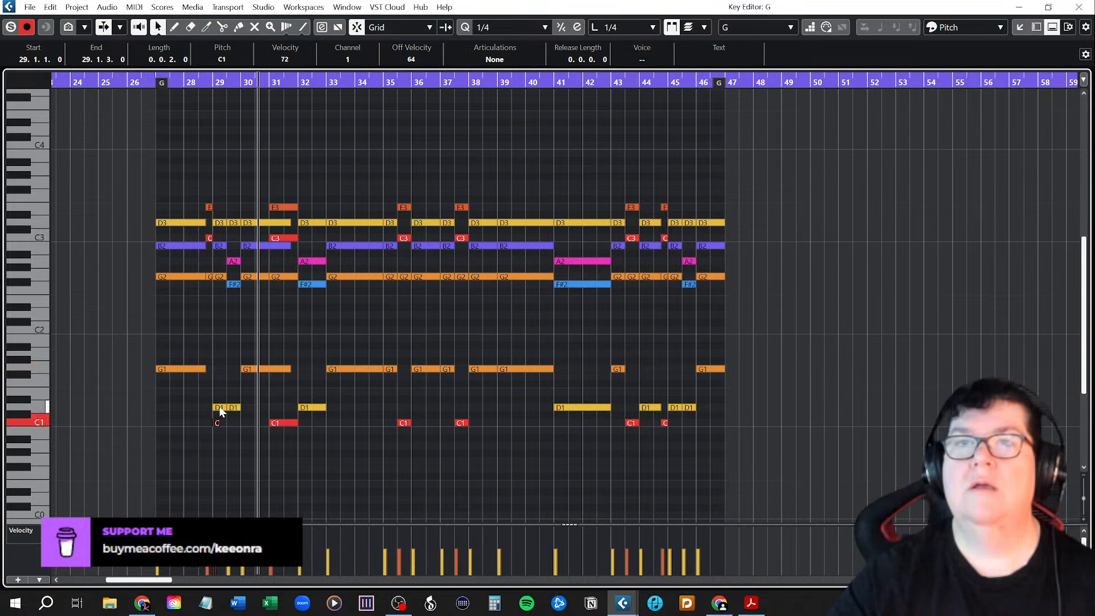
pyautogui.click(220, 406)
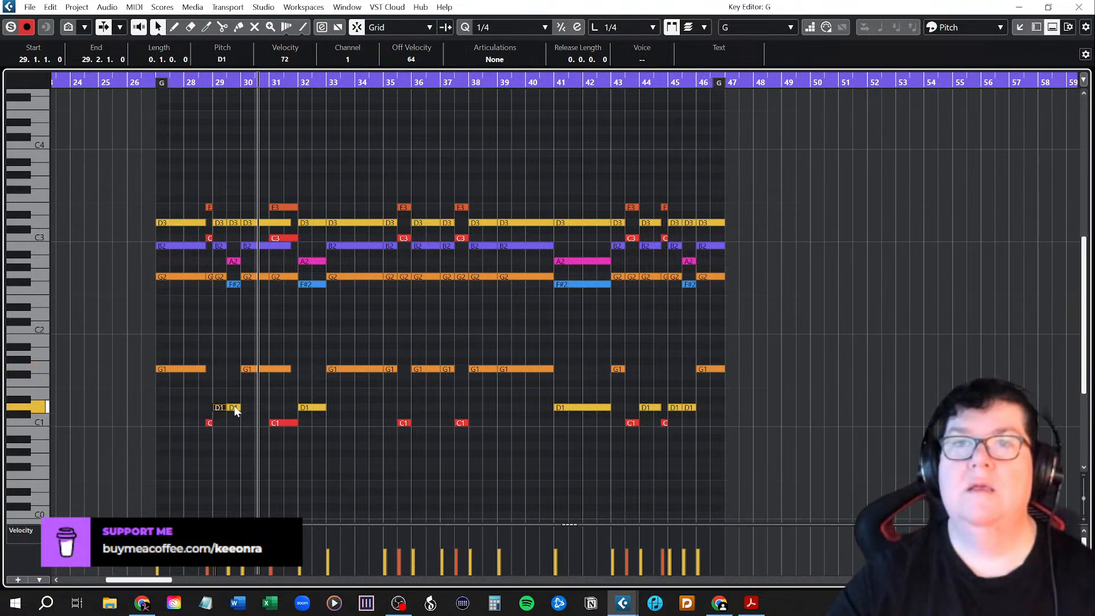
pyautogui.click(240, 433)
pyautogui.moveTo(231, 394)
pyautogui.mouseDown()
pyautogui.moveTo(242, 418)
pyautogui.moveTo(225, 406)
pyautogui.moveTo(240, 407)
pyautogui.mouseUp()
pyautogui.press('Delete')
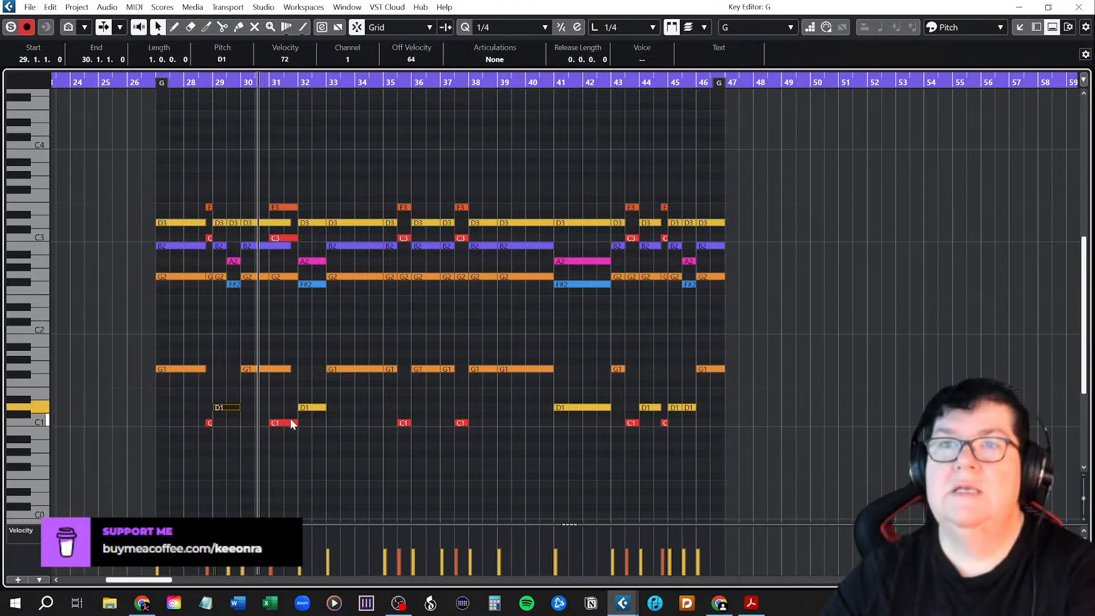
# Check the bass notes from bar 30 onward and merge the G1 notes at bars 38 and 39 into one note ending at bar 41.
pyautogui.click(279, 424)
pyautogui.click(258, 368)
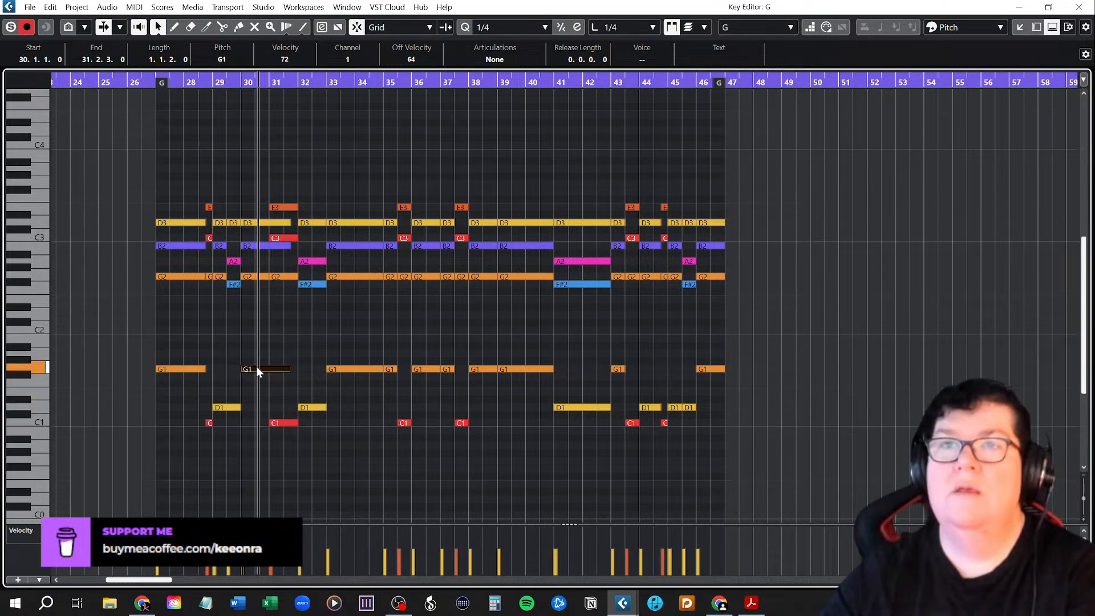
pyautogui.click(287, 423)
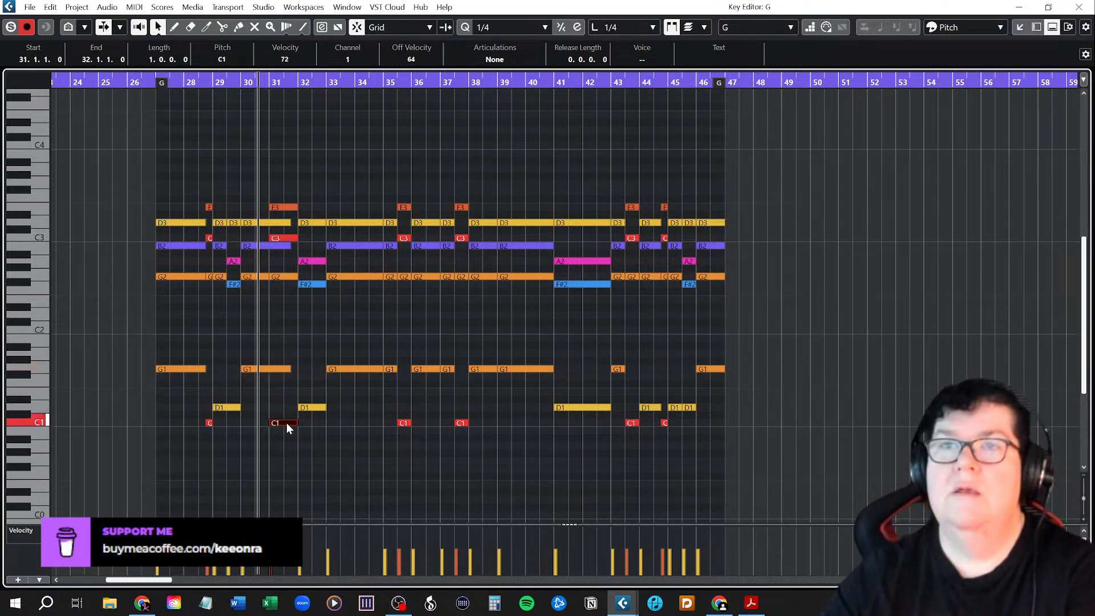
pyautogui.click(345, 369)
pyautogui.click(405, 424)
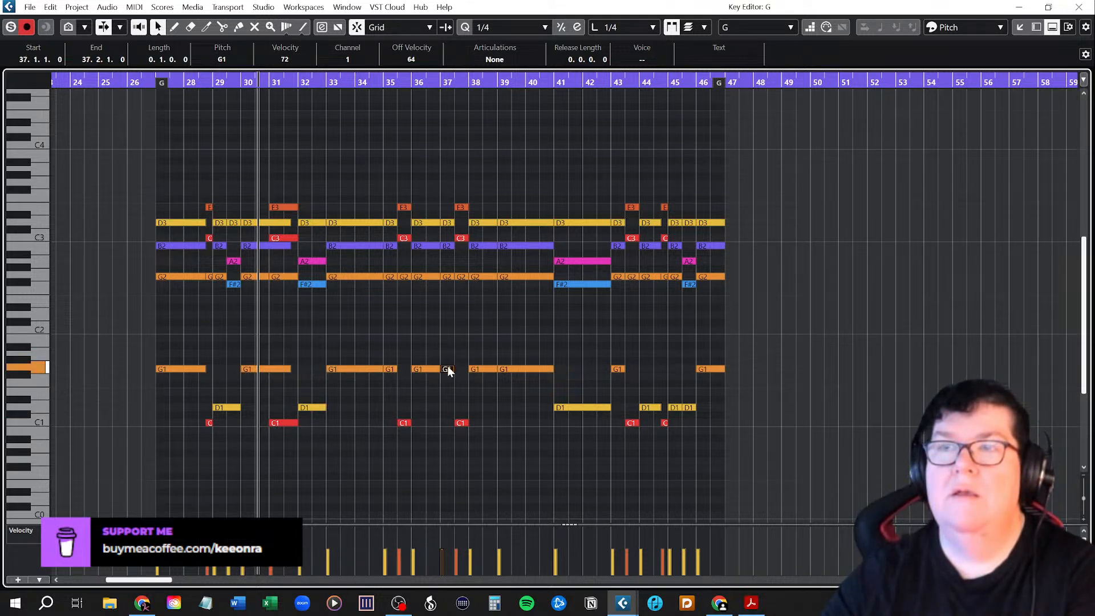
pyautogui.click(463, 423)
pyautogui.click(482, 371)
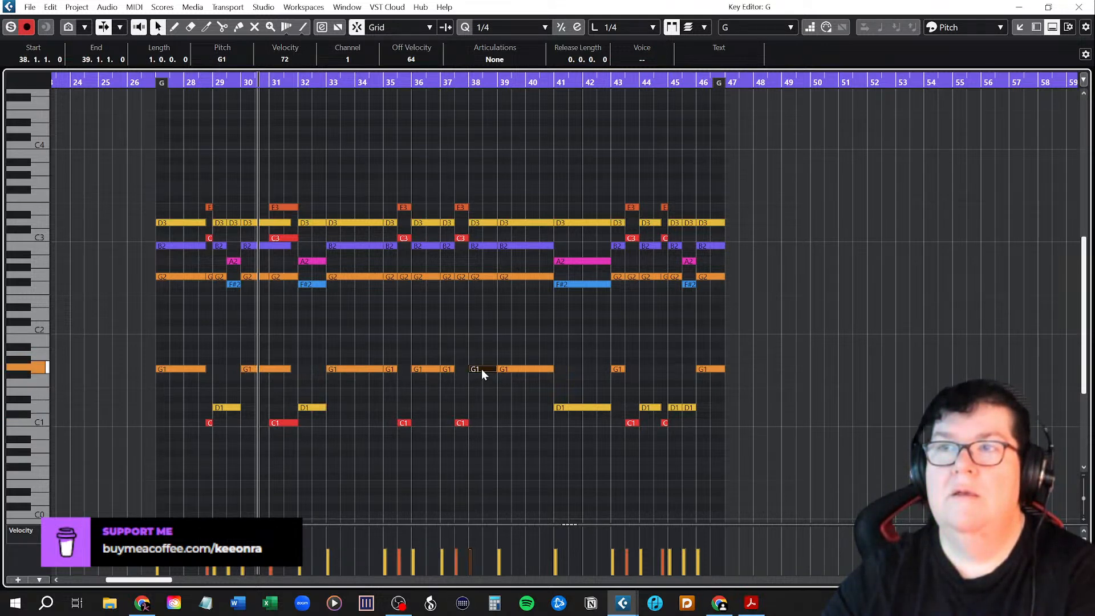
pyautogui.click(512, 370)
pyautogui.press('Delete')
pyautogui.moveTo(497, 370); pyautogui.dragTo(554, 371)
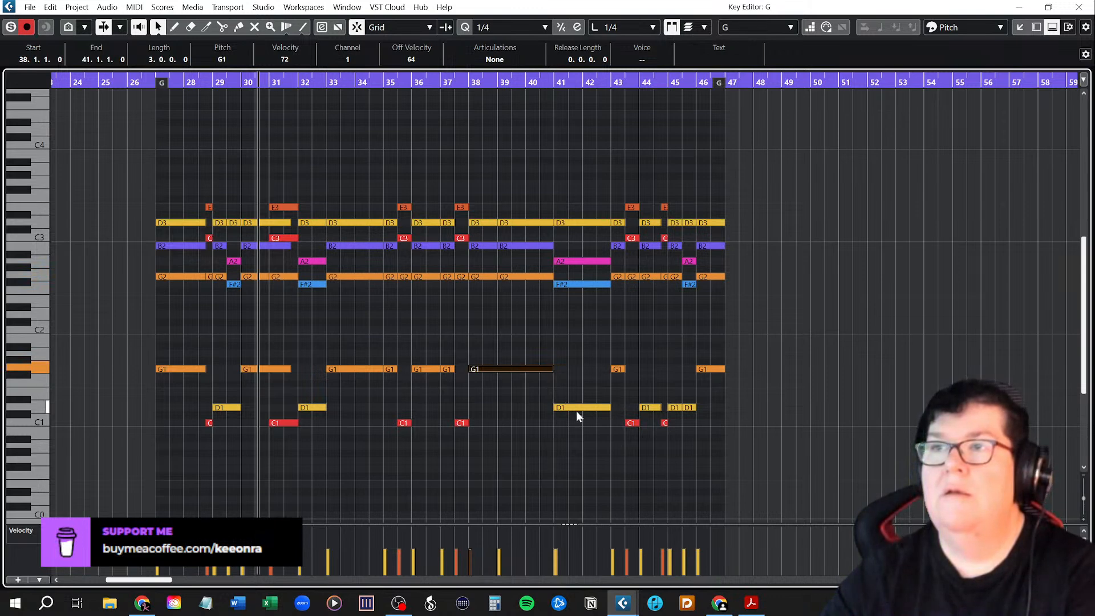
# Check the bass notes from bar 41 to the end and merge the two D1 notes in bar 45 into one full-bar note.
pyautogui.click(580, 408)
pyautogui.click(617, 368)
pyautogui.click(634, 424)
pyautogui.click(651, 407)
pyautogui.click(665, 423)
pyautogui.click(675, 406)
pyautogui.click(690, 407)
pyautogui.press('Delete')
pyautogui.moveTo(681, 407); pyautogui.dragTo(696, 408)
pyautogui.click(710, 371)
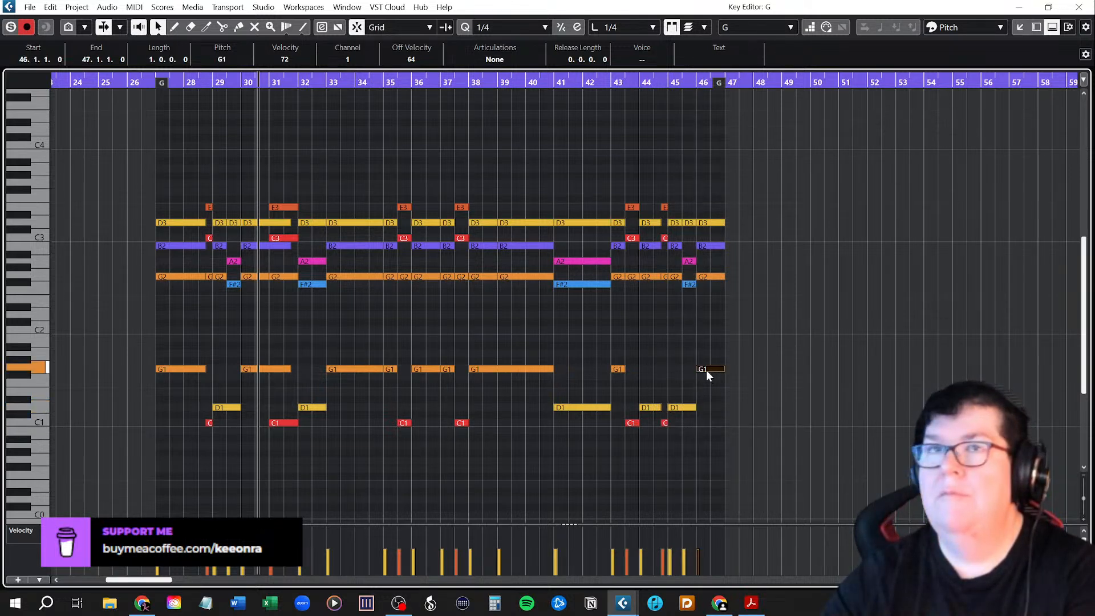
# Recheck the bass line from bar 27 and merge the G1 notes at bars 33 and 35 into one note ending midway through bar 35.
pyautogui.click(190, 368)
pyautogui.click(209, 424)
pyautogui.click(221, 407)
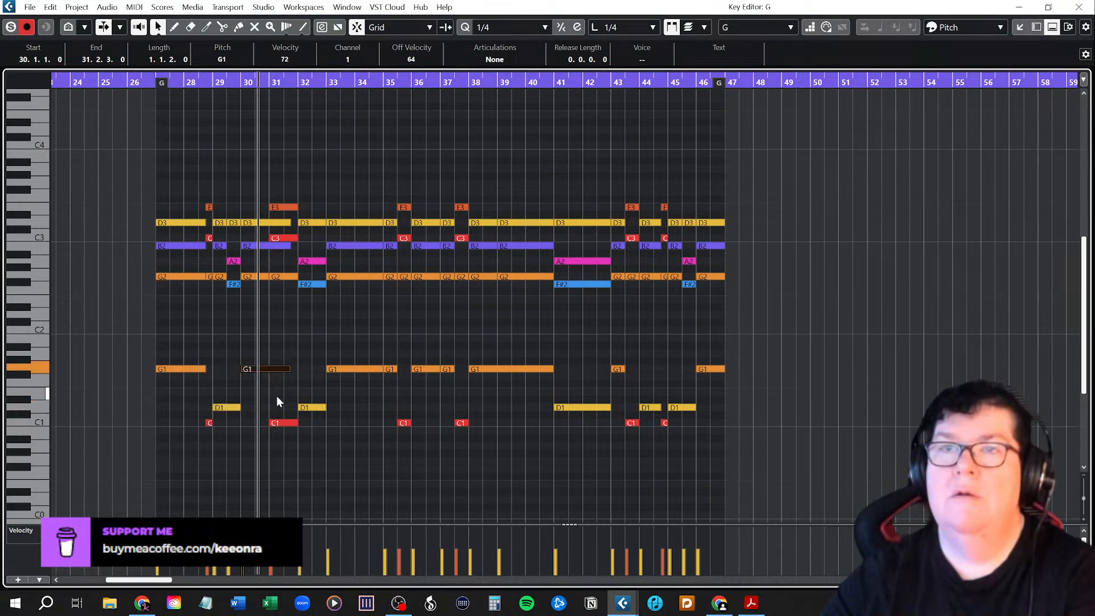
pyautogui.click(312, 407)
pyautogui.click(348, 369)
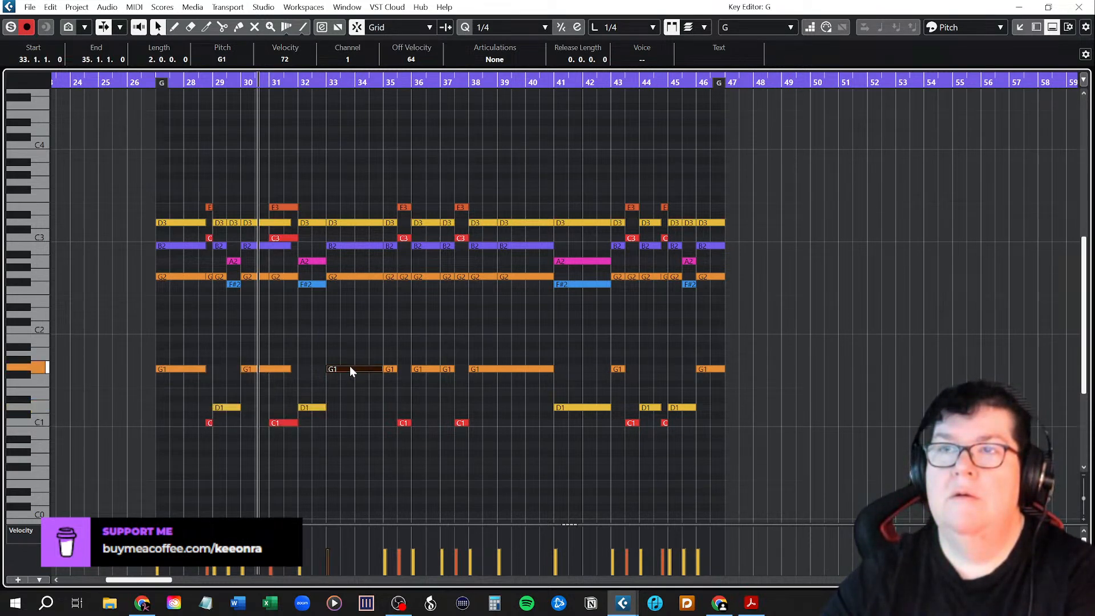
pyautogui.click(392, 369)
pyautogui.press('Delete')
pyautogui.moveTo(383, 370); pyautogui.dragTo(398, 370)
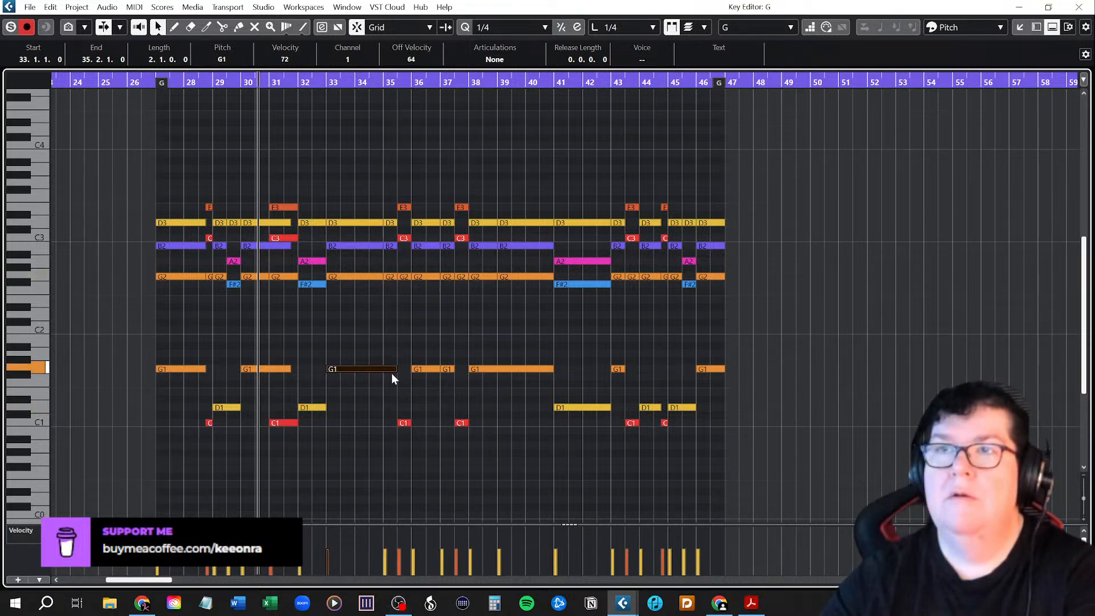
# Merge the G1 notes at bars 36 and 37 into one note ending midway through bar 37.
pyautogui.click(407, 377)
pyautogui.click(424, 371)
pyautogui.click(449, 370)
pyautogui.press('Delete')
pyautogui.moveTo(437, 369); pyautogui.dragTo(450, 370)
pyautogui.click(470, 390)
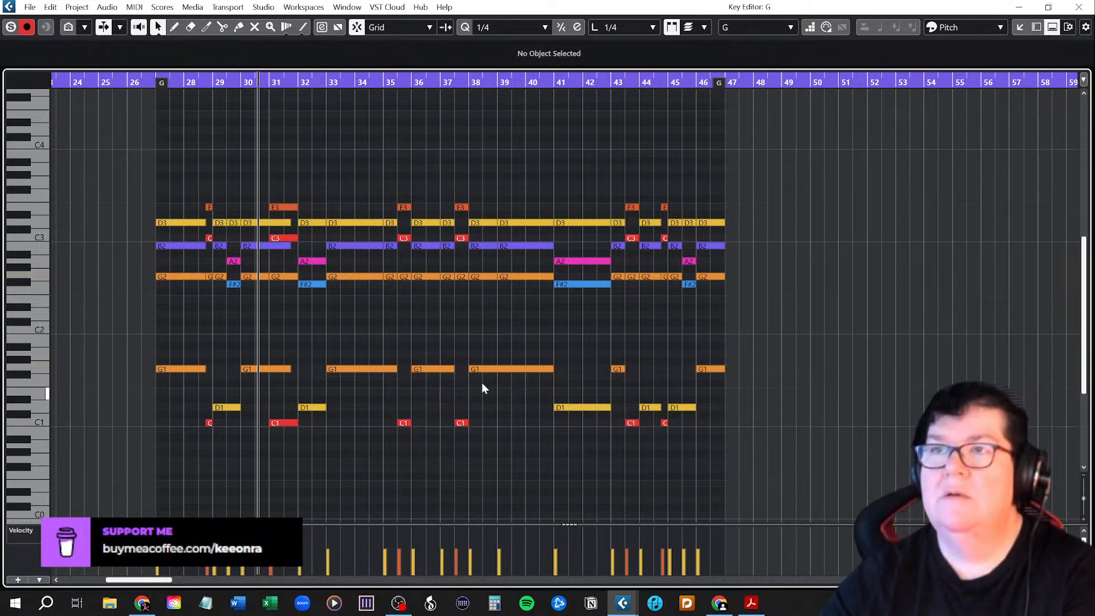
# Check the pitches of the bass notes from bar 38 to the end of the chord part.
pyautogui.click(494, 370)
pyautogui.click(601, 405)
pyautogui.click(624, 409)
pyautogui.click(633, 423)
pyautogui.click(651, 408)
pyautogui.click(664, 422)
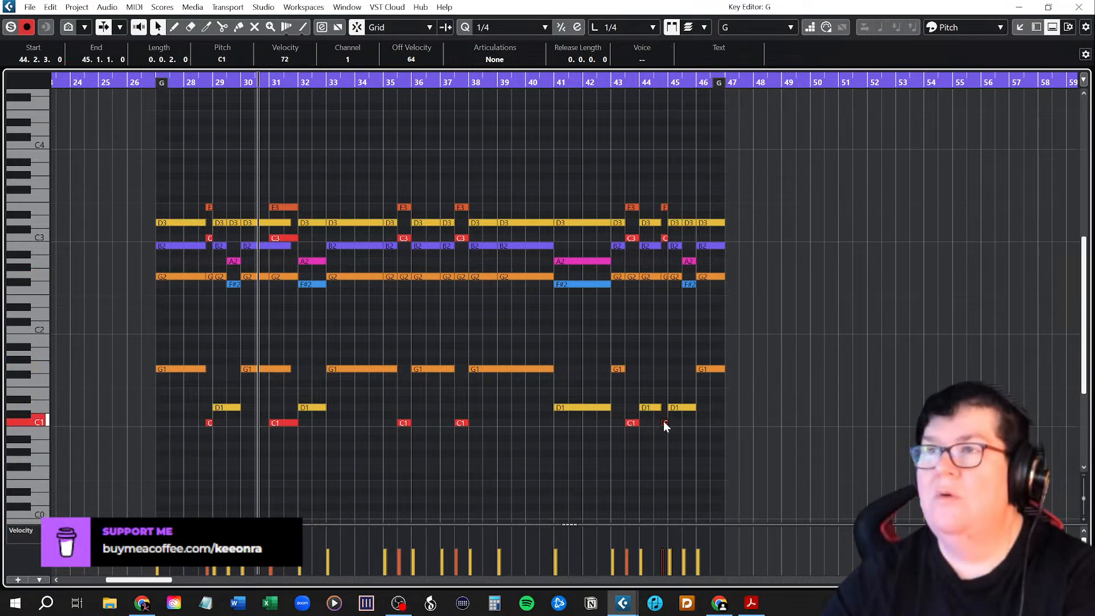
pyautogui.click(676, 409)
pyautogui.click(712, 371)
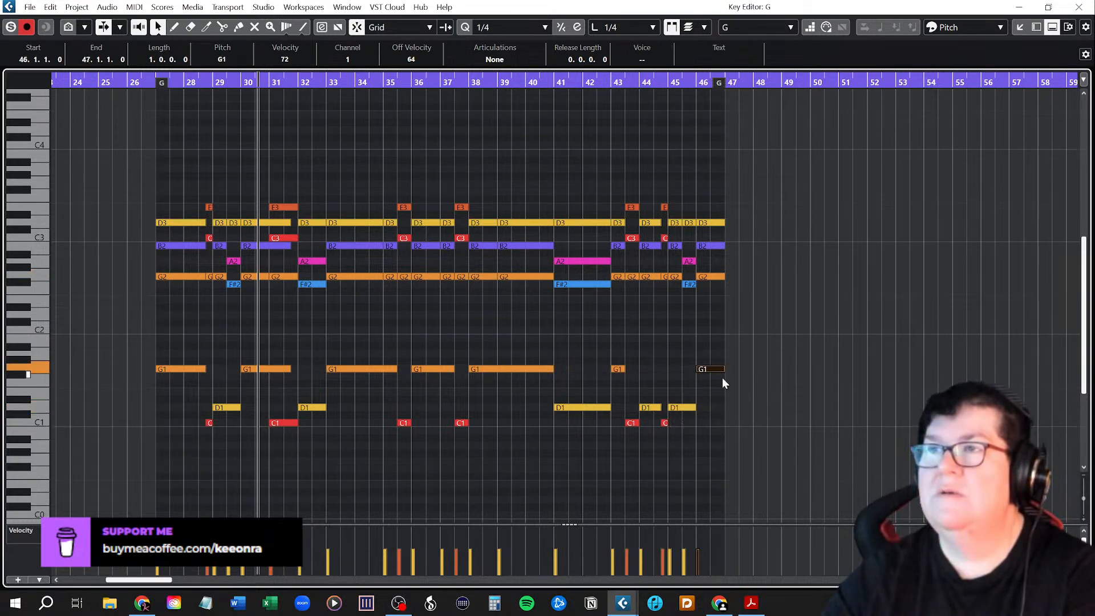
# Delete all the upper chord notes from F#2 to E3, keeping only the G1, D1 and C1 bass line.
pyautogui.click(374, 344)
pyautogui.moveTo(134, 170); pyautogui.dragTo(765, 306)
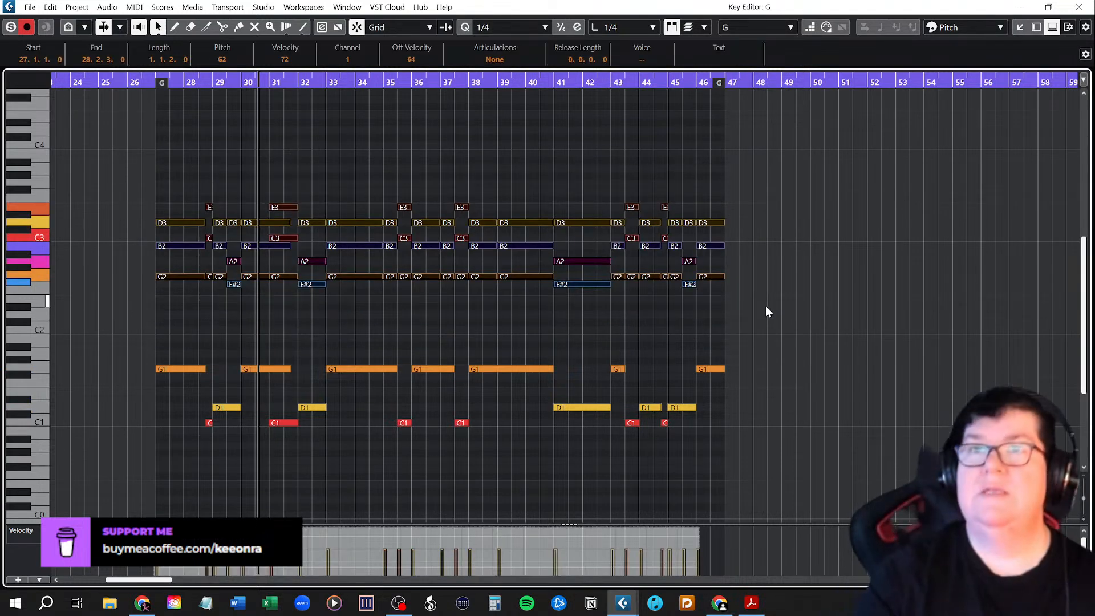
pyautogui.press('Delete')
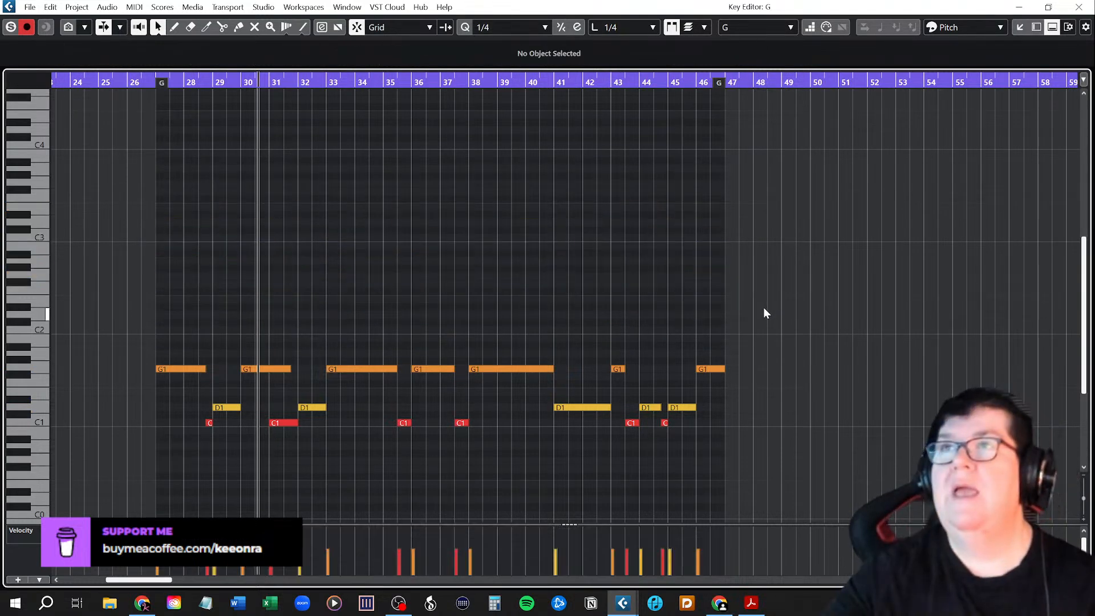
# Solo the part being edited and play the bass line from bar 27 through to bar 47.
pyautogui.click(11, 28)
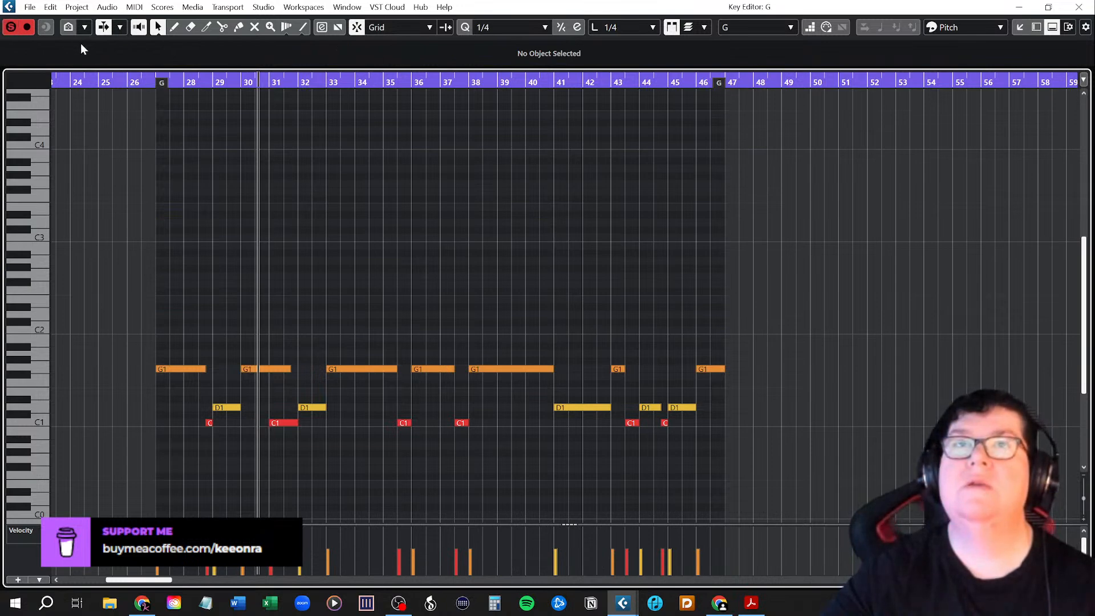
pyautogui.click(150, 79)
pyautogui.press('space')
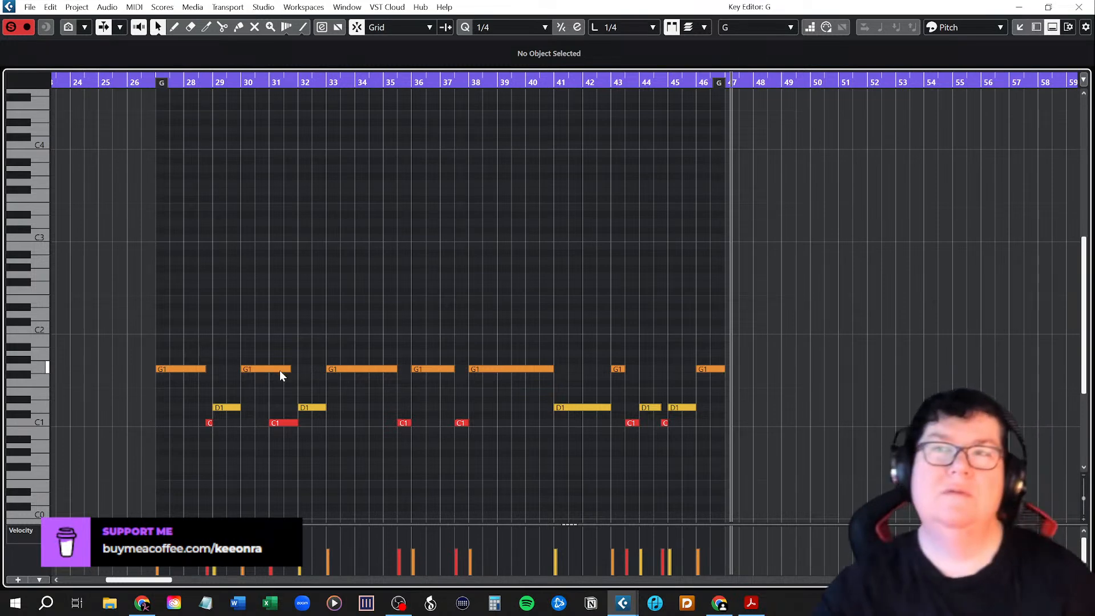
# Shorten the G1 note at bar 30 to end at bar 31, and close the Key Editor.
pyautogui.moveTo(279, 370); pyautogui.dragTo(258, 371)
pyautogui.click(252, 317)
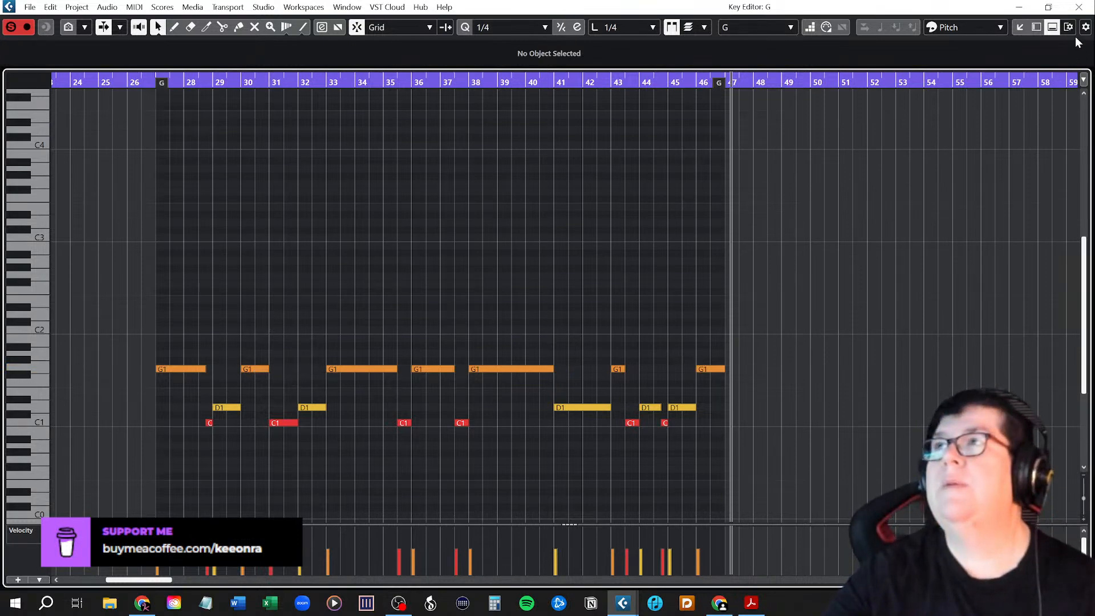
pyautogui.click(1079, 7)
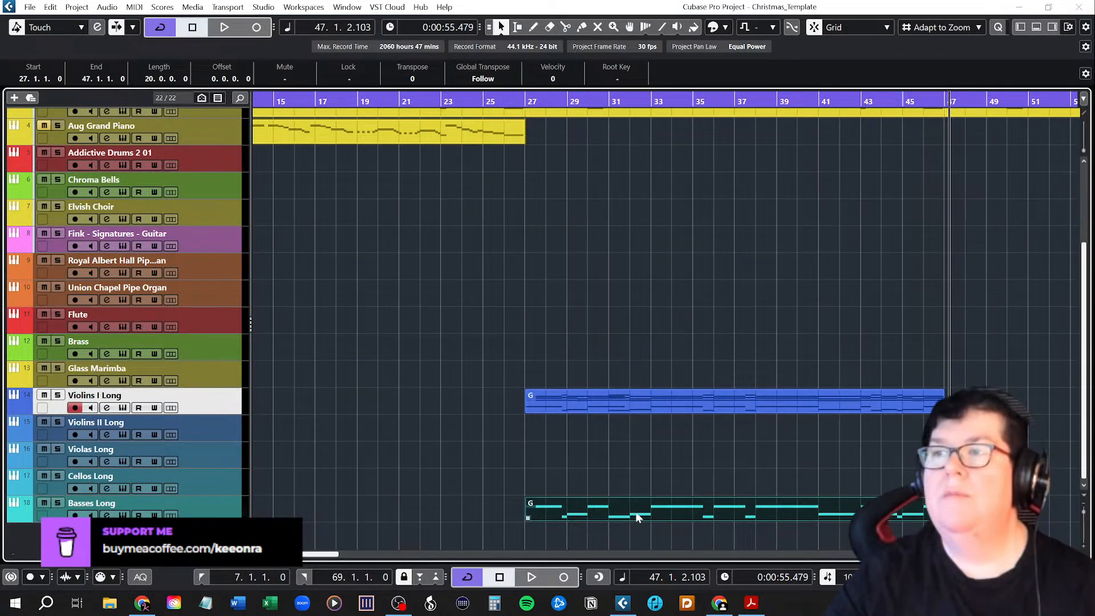
# Copy the Basses Long event to Cellos Long at bar 27 and play both tracks soloed.
pyautogui.moveTo(587, 510); pyautogui.dragTo(577, 470)
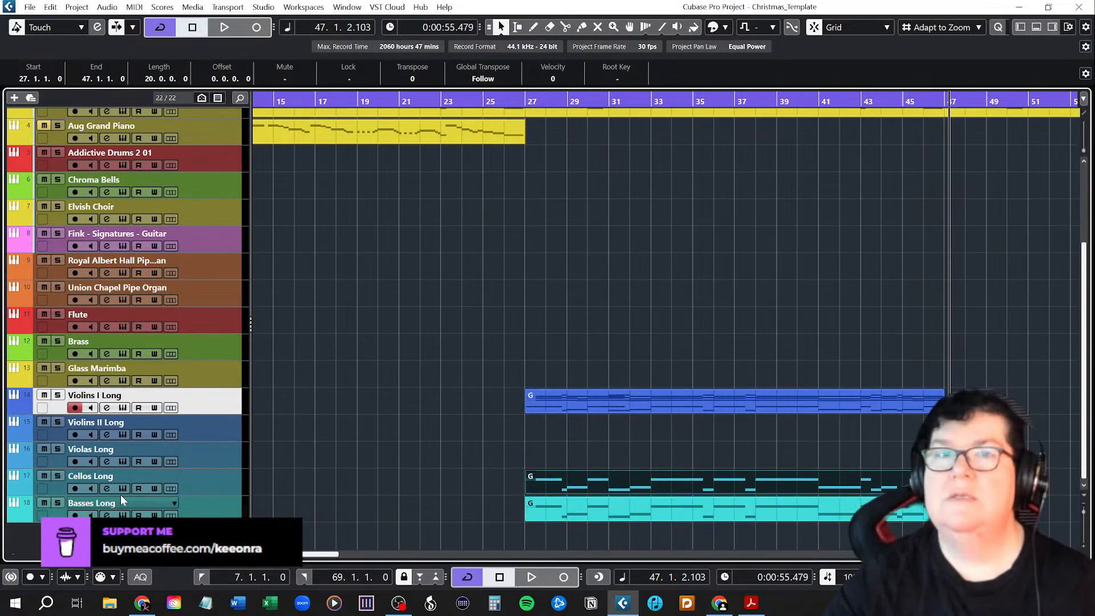
pyautogui.click(57, 476)
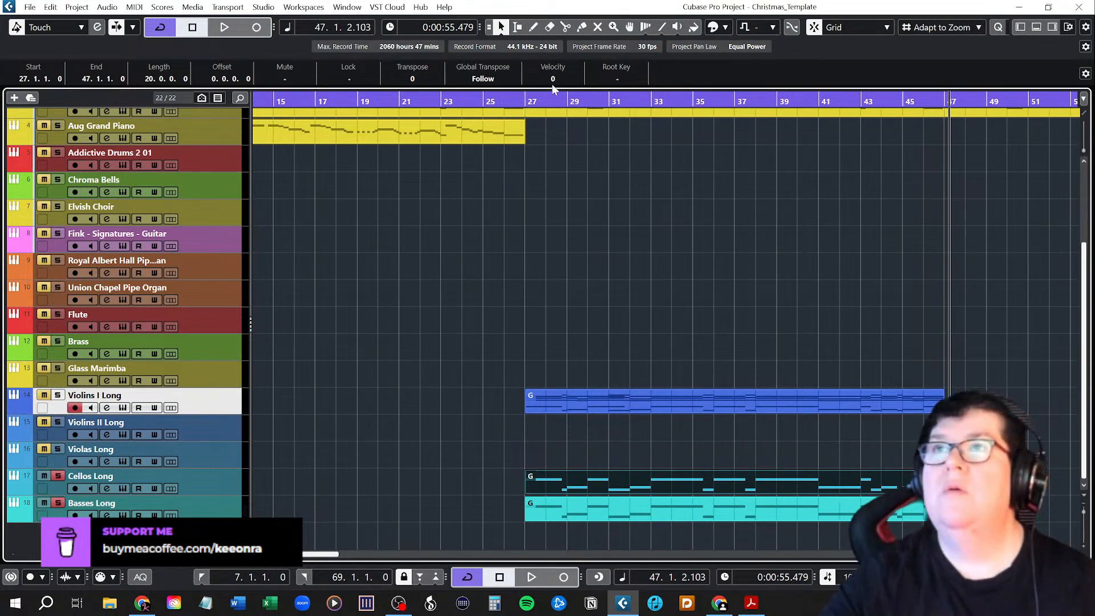
pyautogui.click(528, 100)
pyautogui.press('space')
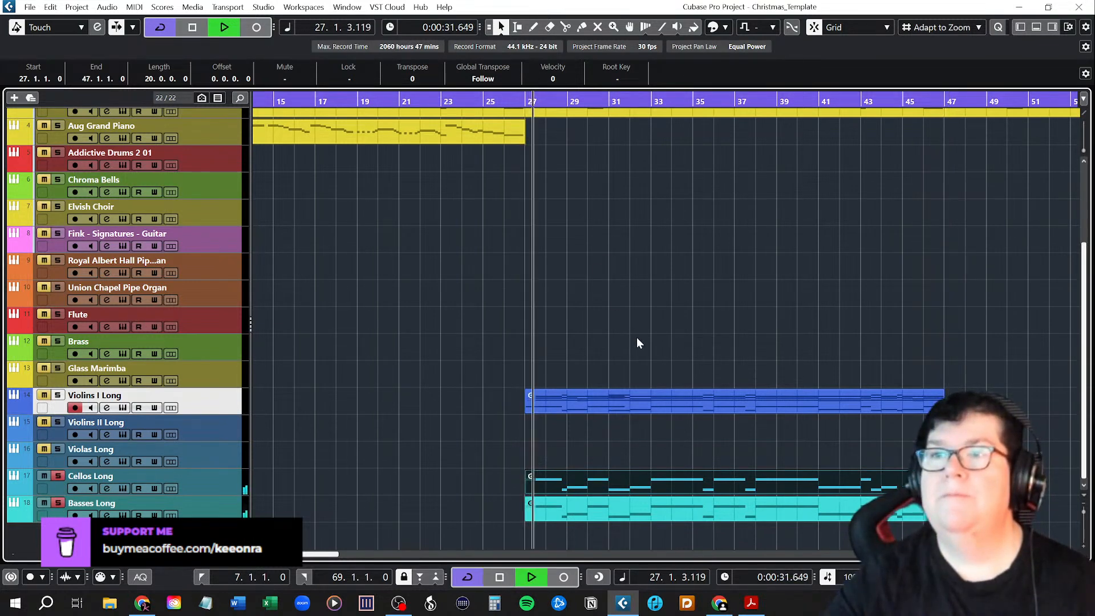
# Compare the cellos and basses separately and together during playback, and return the cursor to bar 27.
pyautogui.click(57, 502)
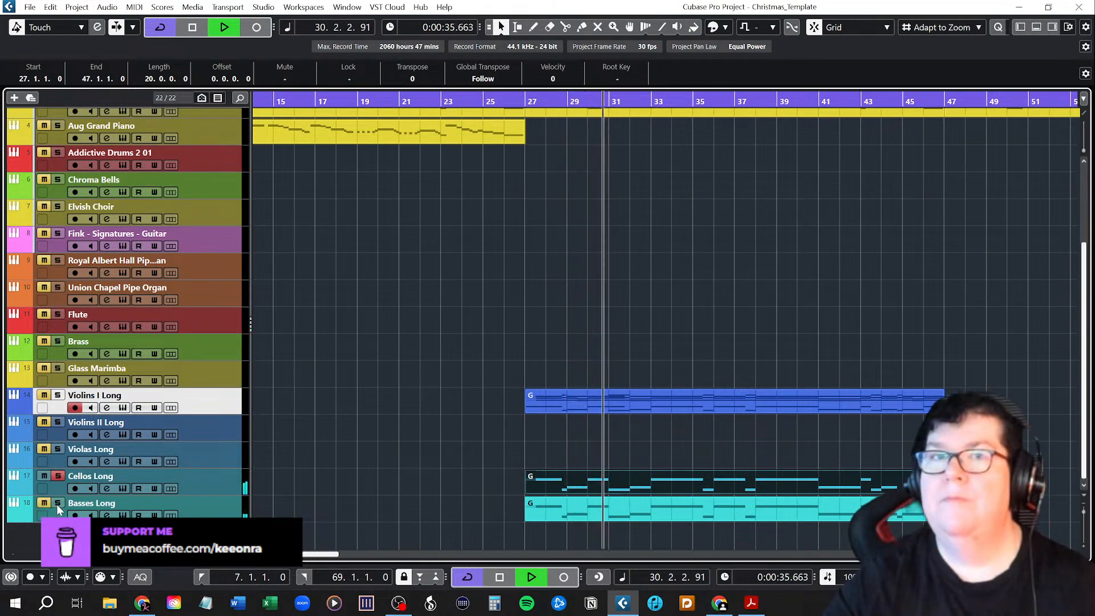
pyautogui.click(58, 503)
pyautogui.click(57, 476)
pyautogui.click(58, 476)
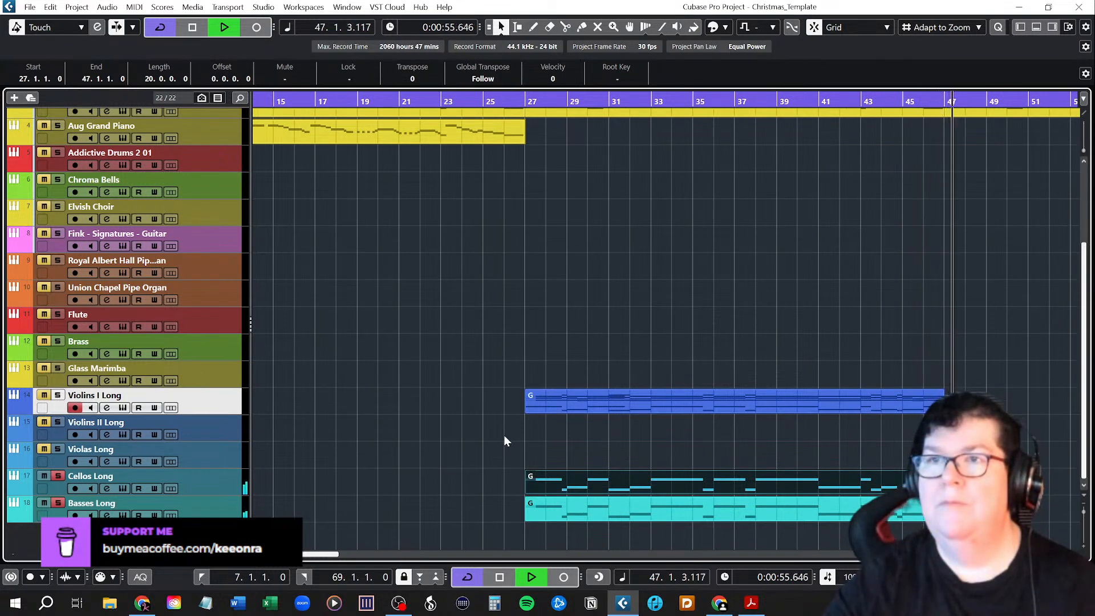
pyautogui.press('space')
pyautogui.click(526, 100)
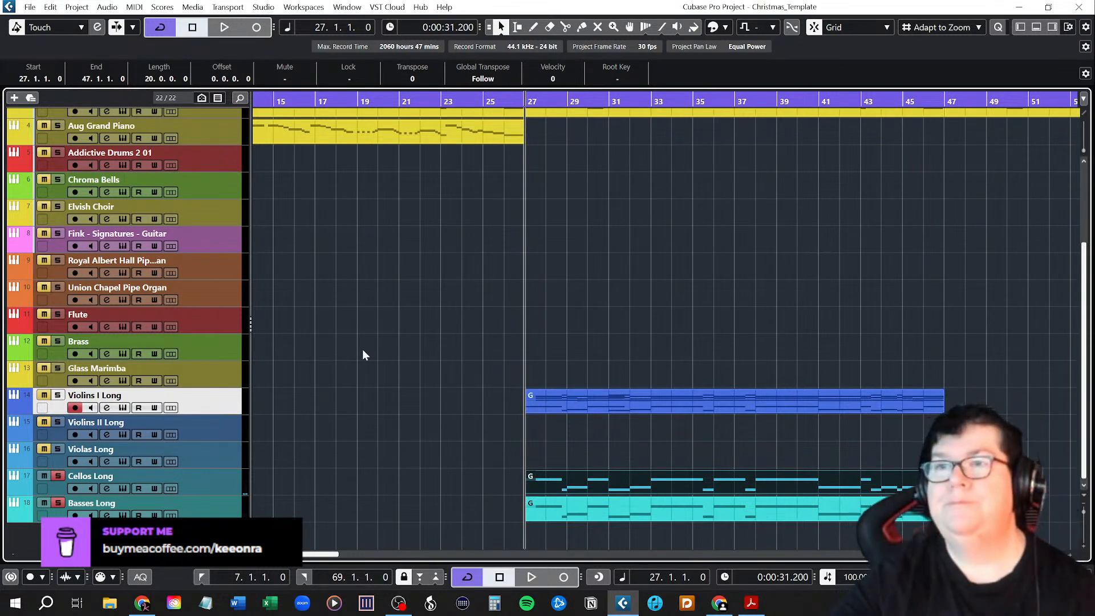
# Unsolo Cellos Long and Basses Long, mute Violins I Long and play the arrangement from bar 27.
pyautogui.click(381, 370)
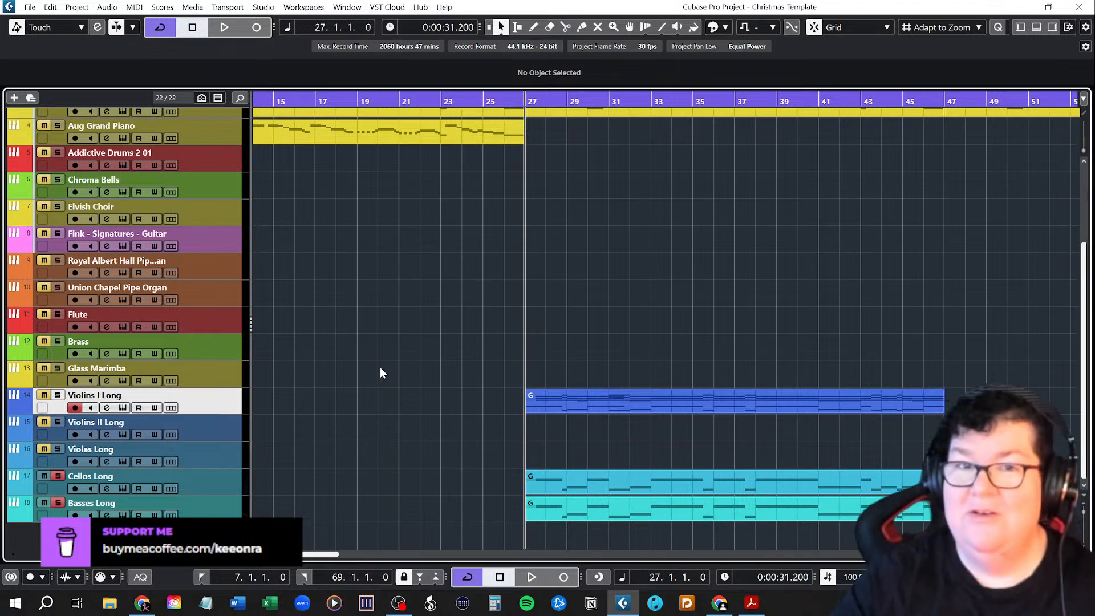
pyautogui.click(57, 479)
pyautogui.click(57, 502)
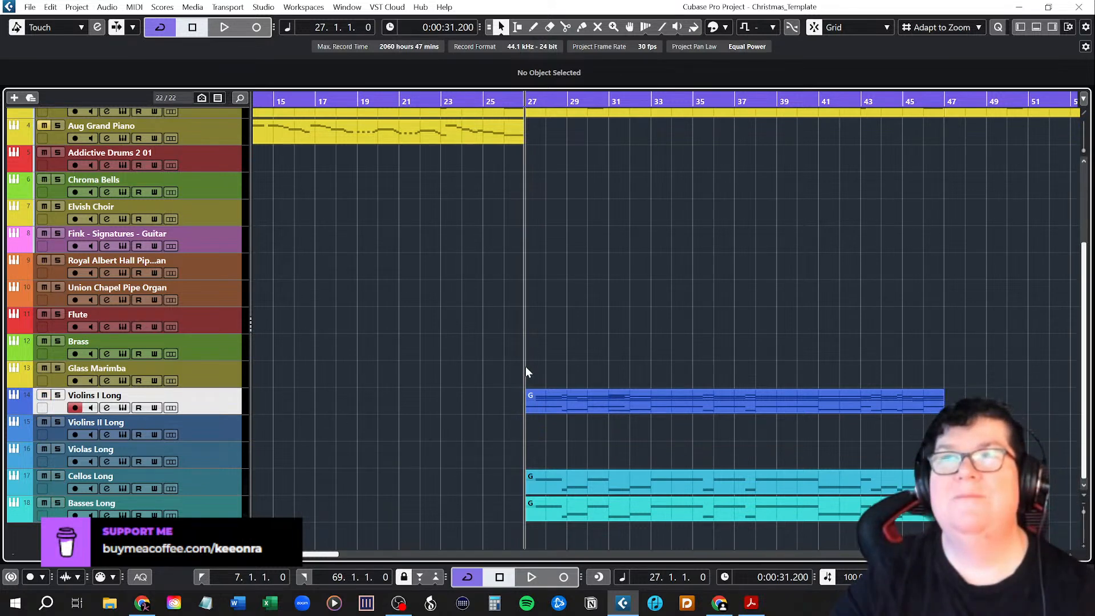
pyautogui.scroll(3, 643, 358)
pyautogui.scroll(-3, 645, 360)
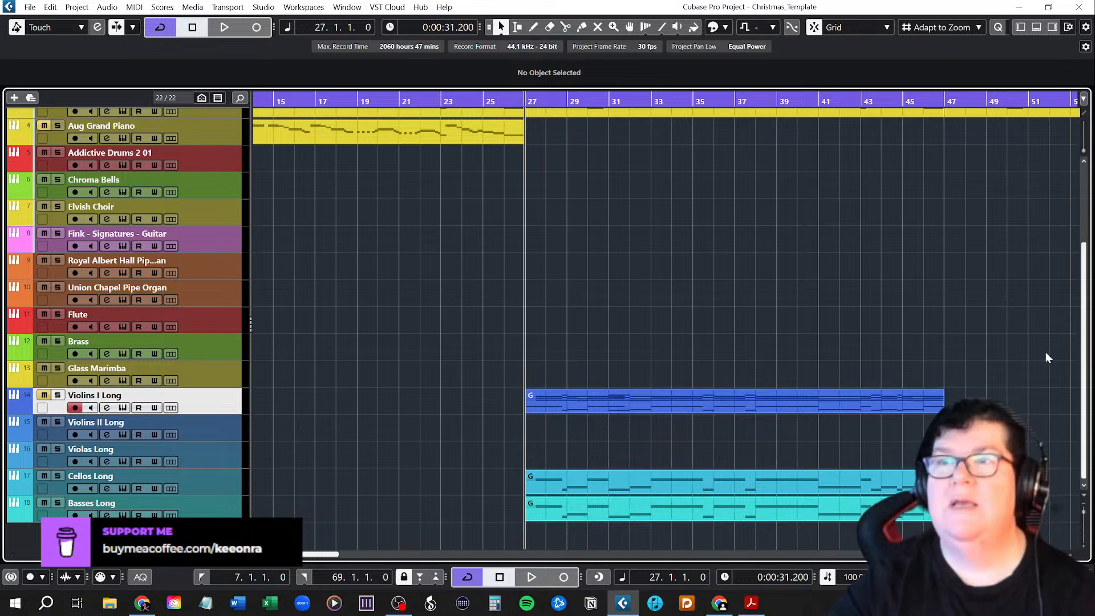
pyautogui.press('space')
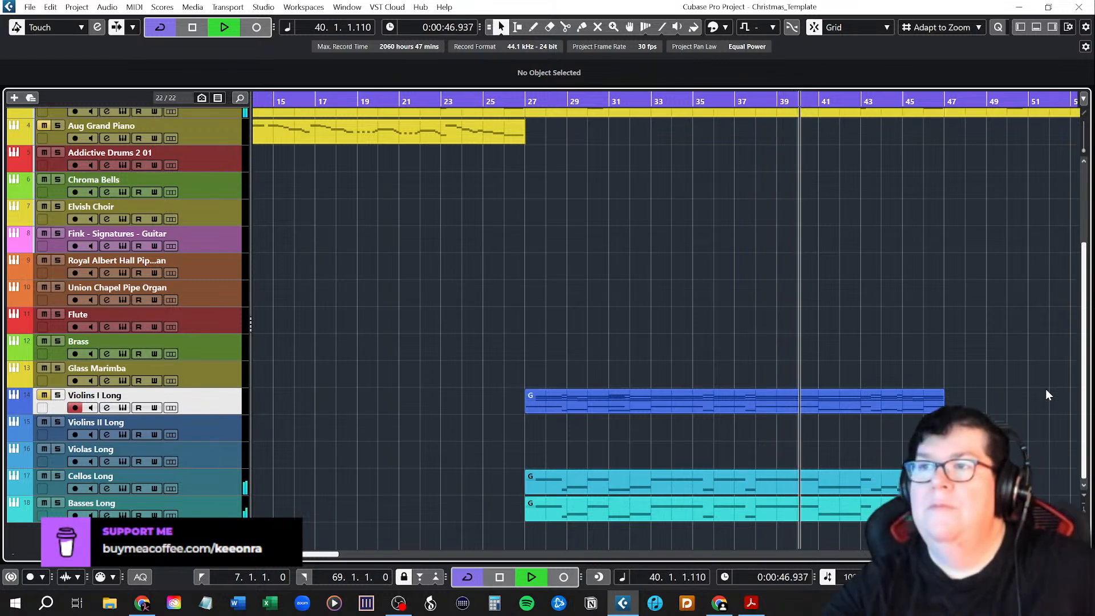
# Mute Piano Chords during playback and listen to the low strings with the melody until the end of Chorus 2.
pyautogui.scroll(3, 684, 320)
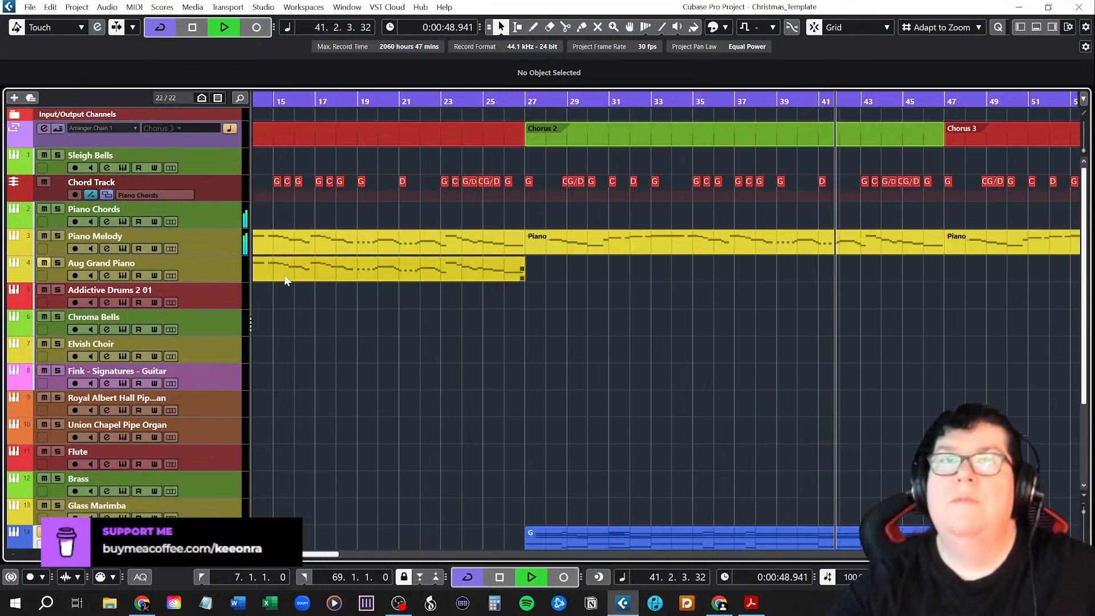
pyautogui.click(44, 209)
pyautogui.scroll(-5, 656, 391)
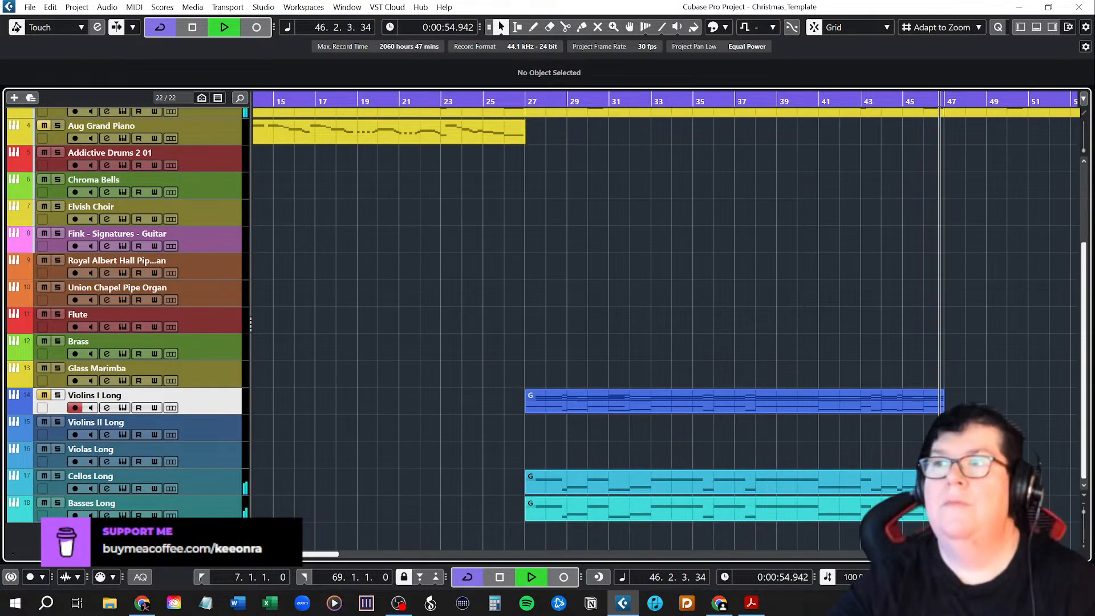
pyautogui.press('space')
pyautogui.scroll(5, 662, 287)
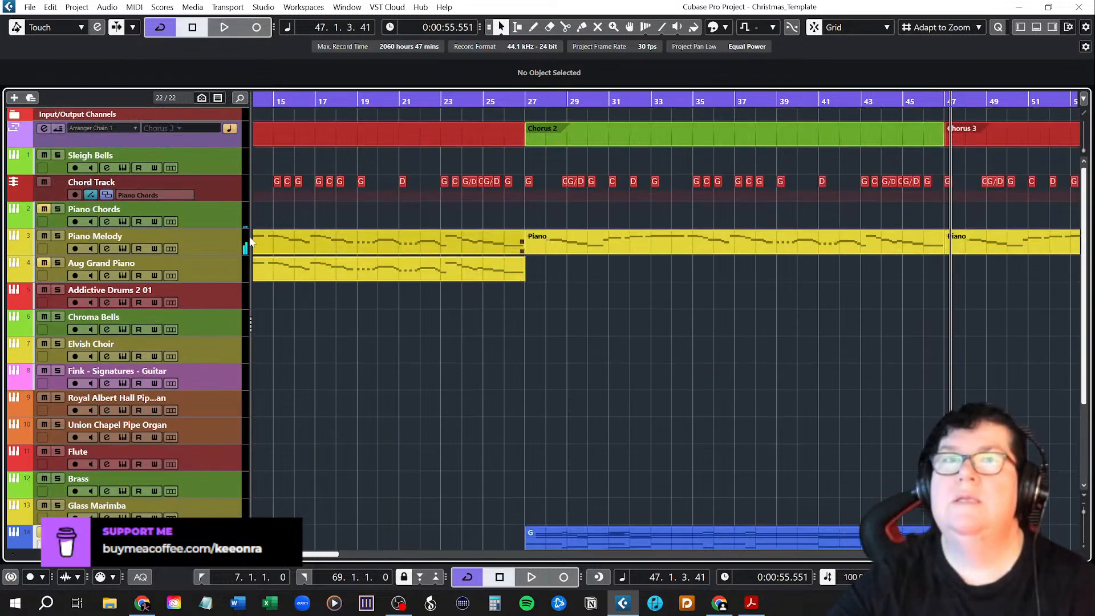
# Save the project under its existing name.
pyautogui.scroll(-5, 678, 399)
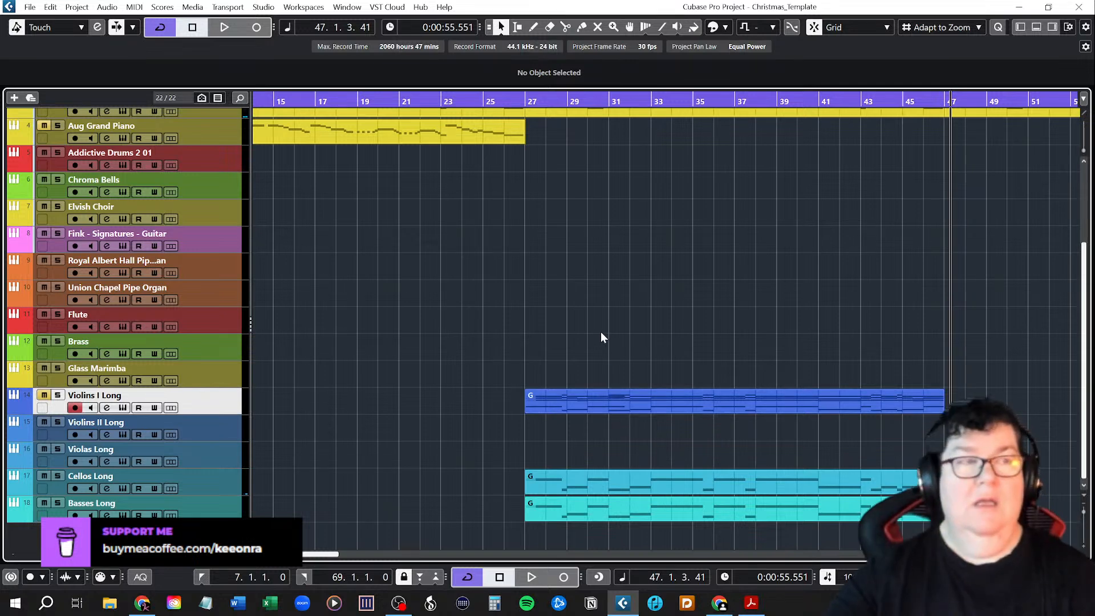
pyautogui.click(30, 7)
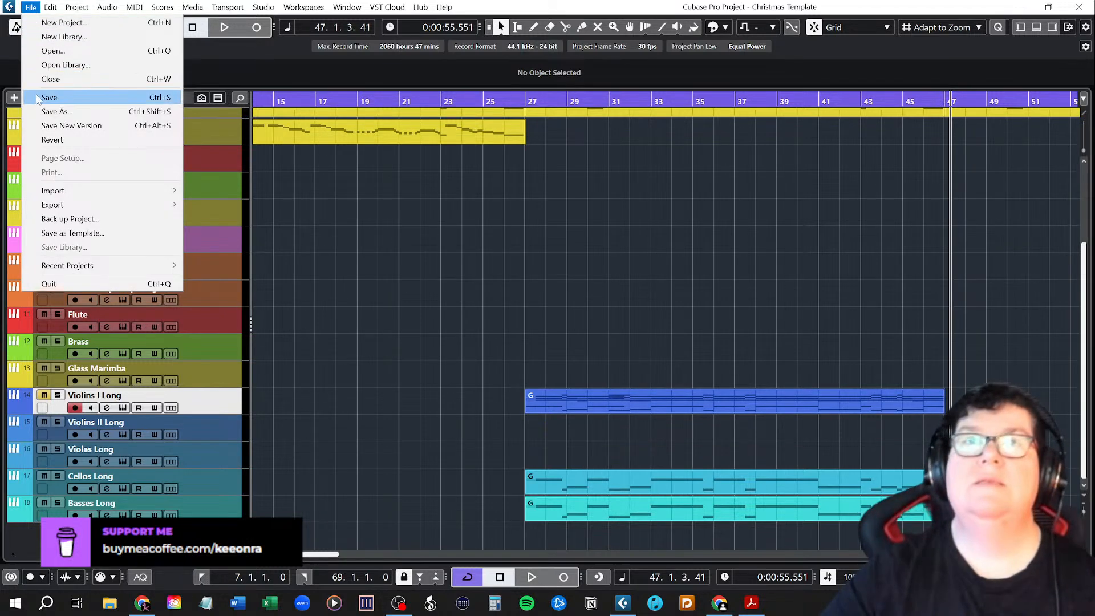
pyautogui.click(57, 97)
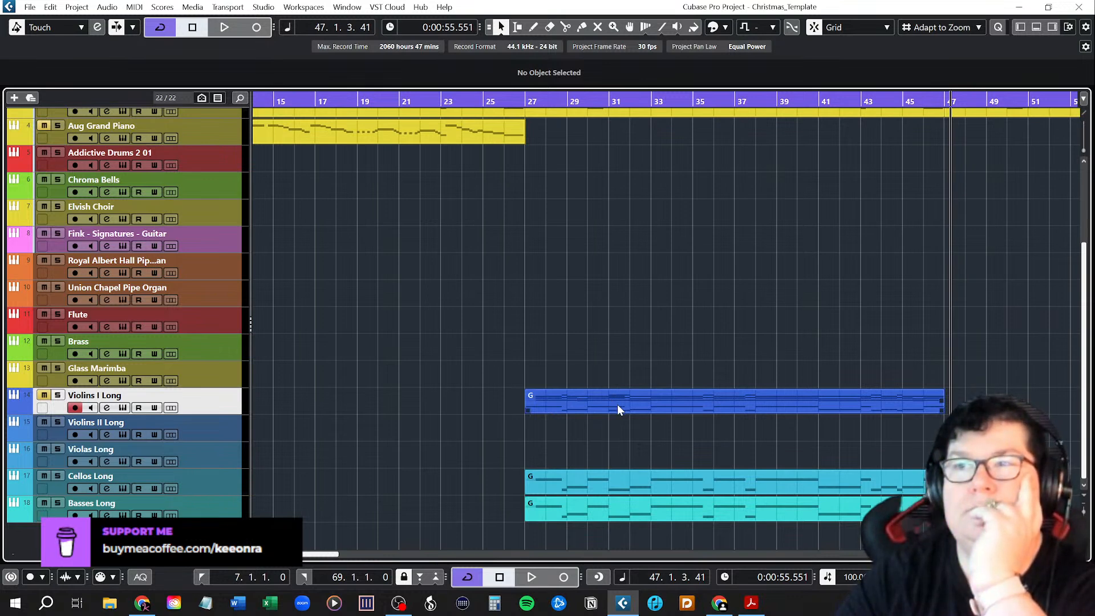
# Add one Kontakt 7 instrument track routed to Stereo Out directly below Glass Marimba.
pyautogui.scroll(3, 651, 379)
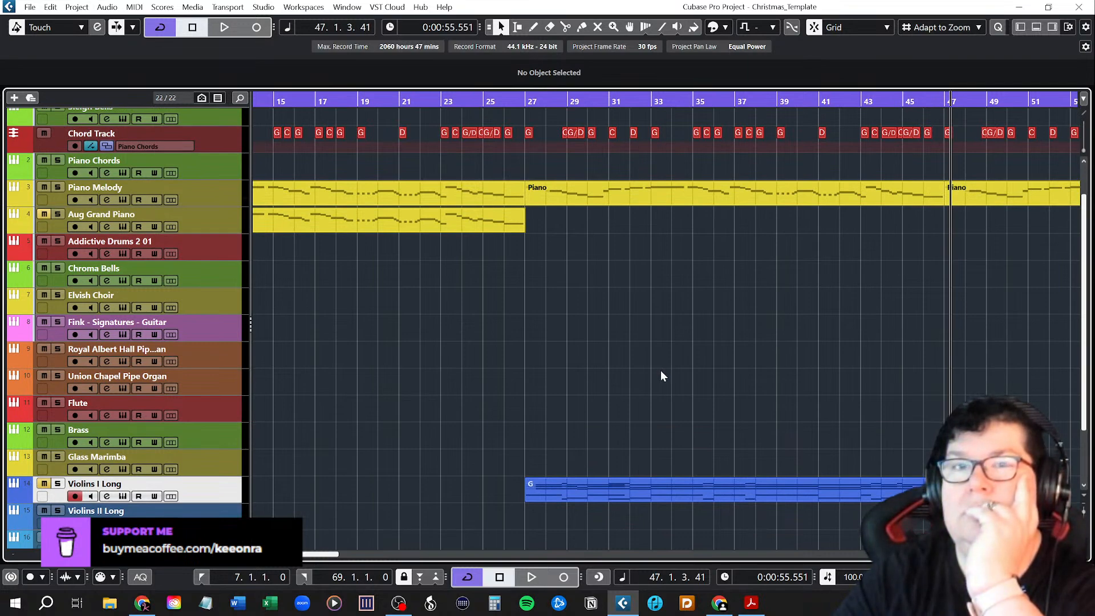
pyautogui.scroll(-3, 661, 371)
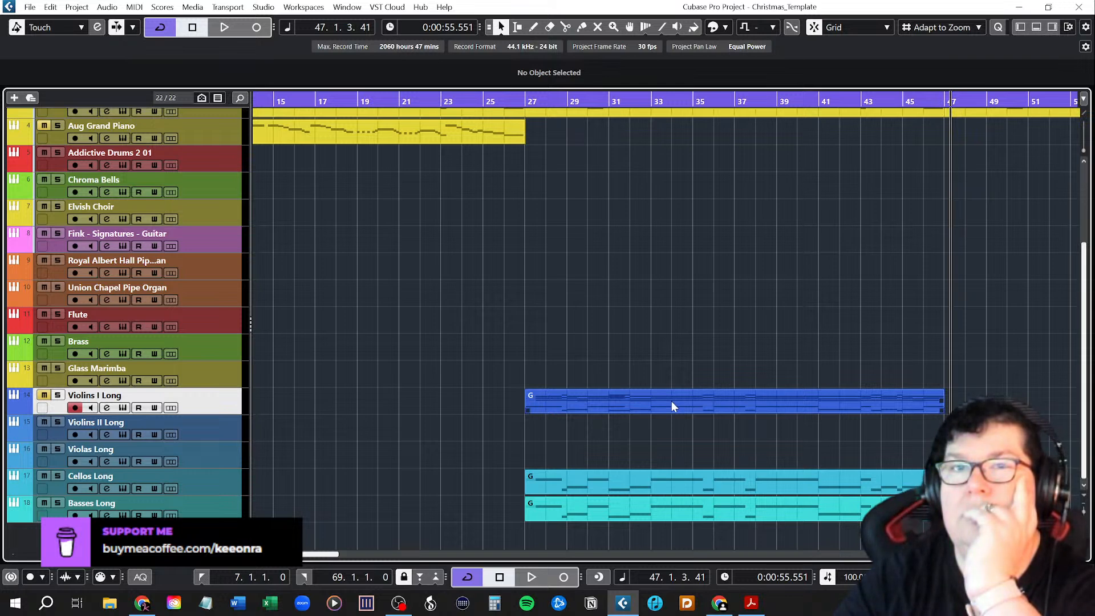
pyautogui.click(317, 385)
pyautogui.rightClick(196, 374)
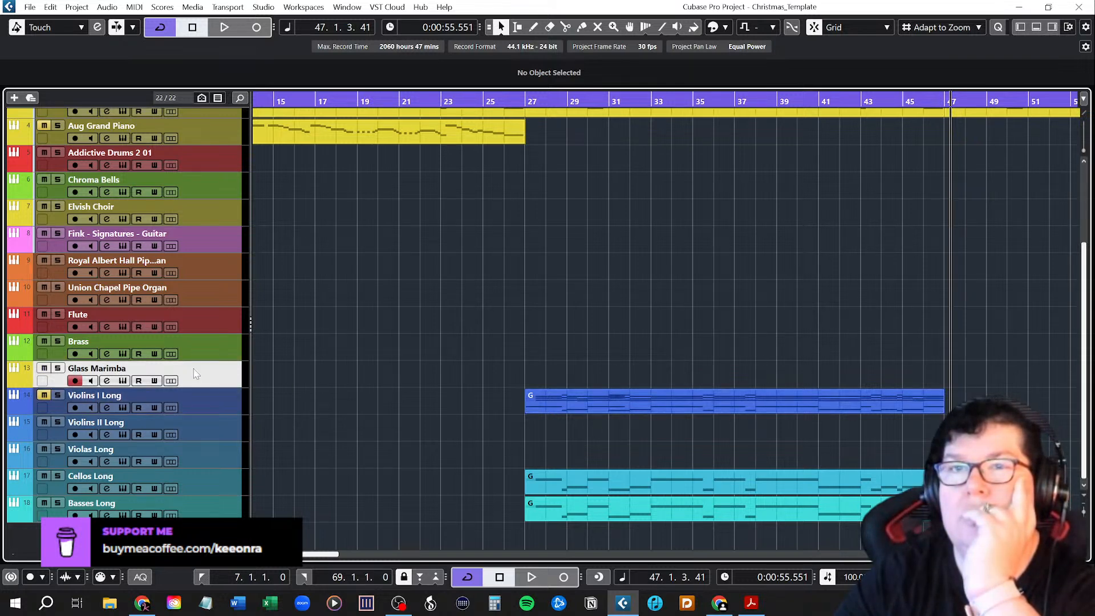
pyautogui.moveTo(259, 102)
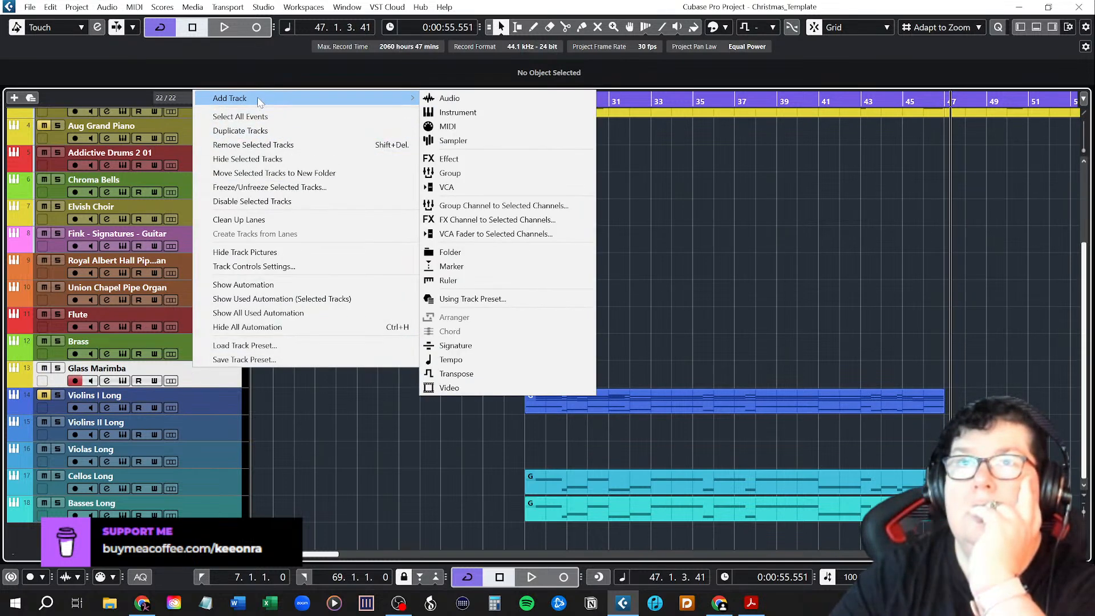
pyautogui.click(458, 113)
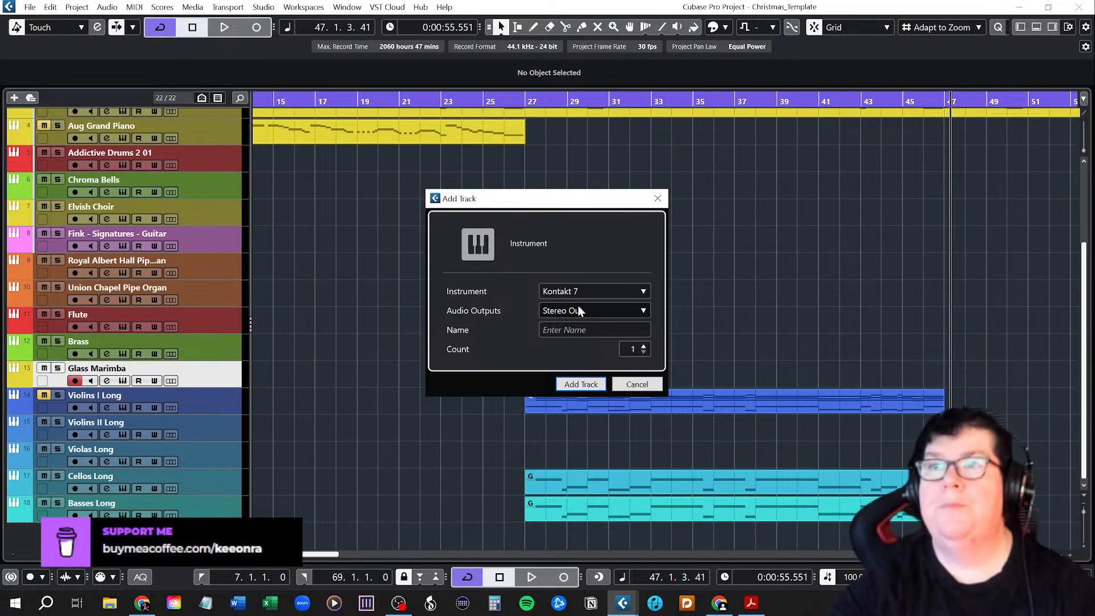
pyautogui.click(579, 384)
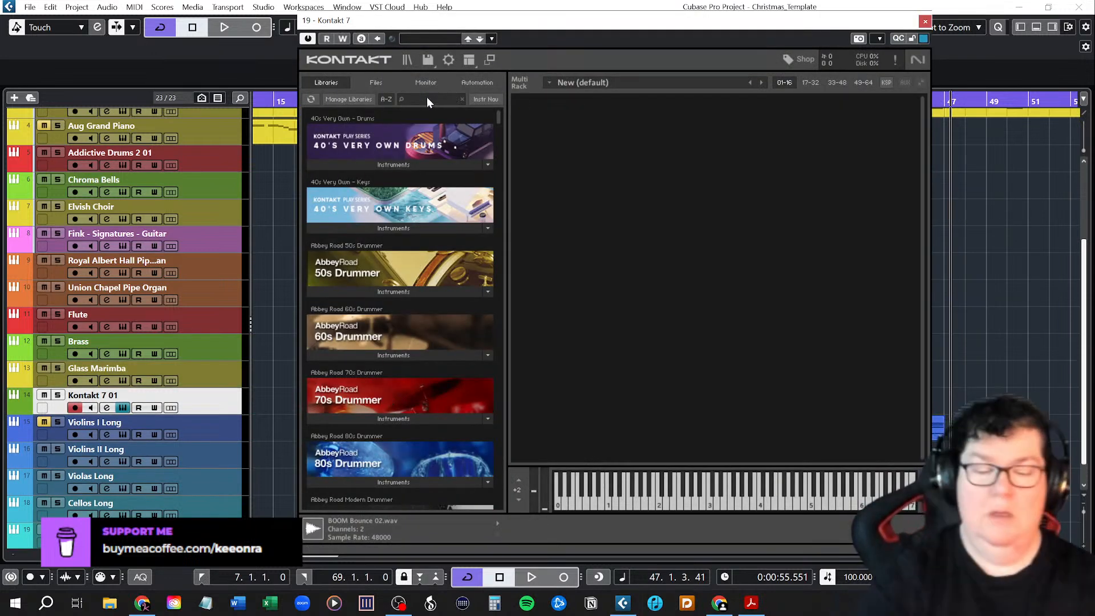
# Search the Kontakt libraries for "strings" and load Violins I Marcato.nki from Cinestrings CORE's Violins I split patches.
pyautogui.write('strings')
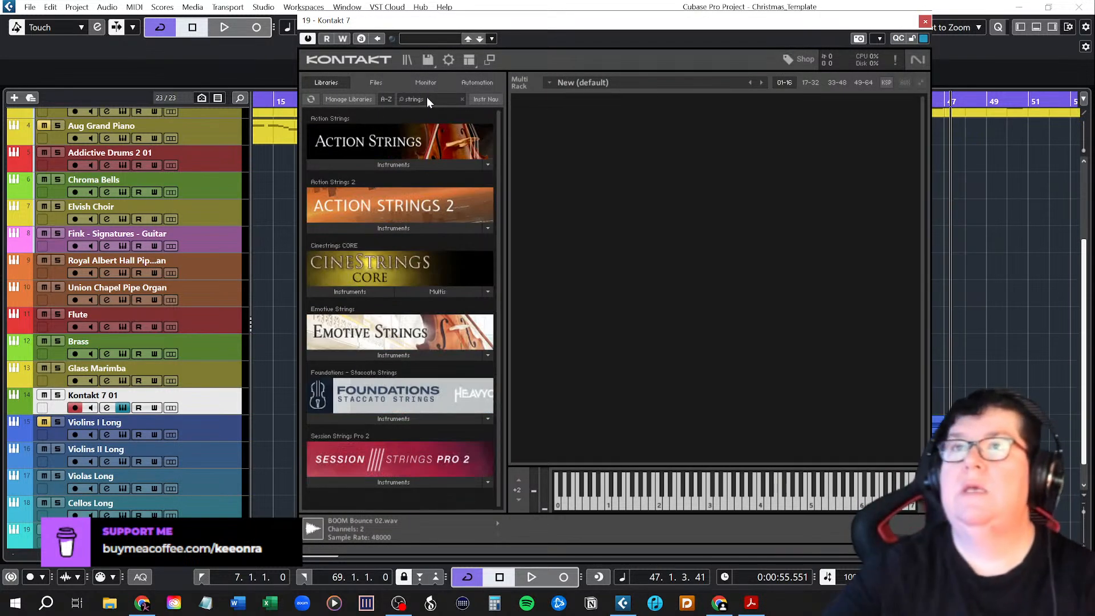
pyautogui.click(368, 289)
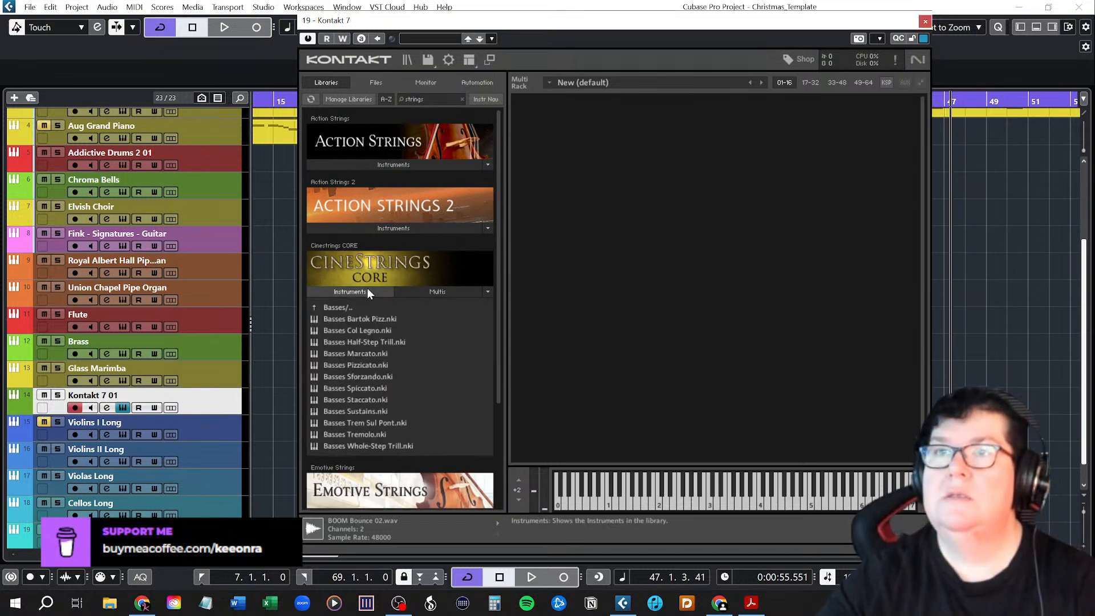
pyautogui.click(337, 309)
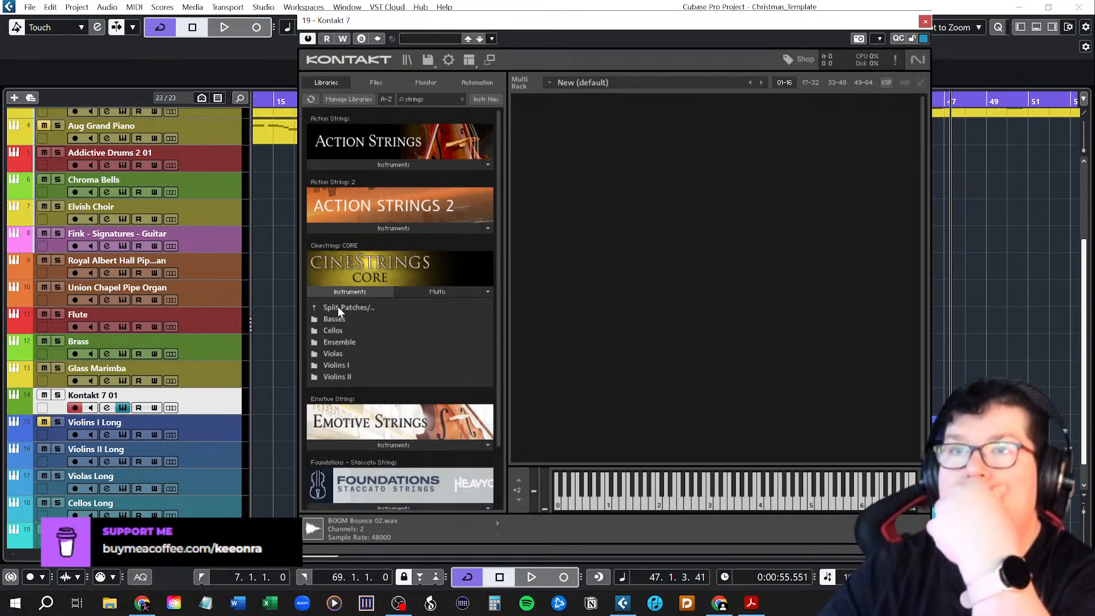
pyautogui.click(341, 365)
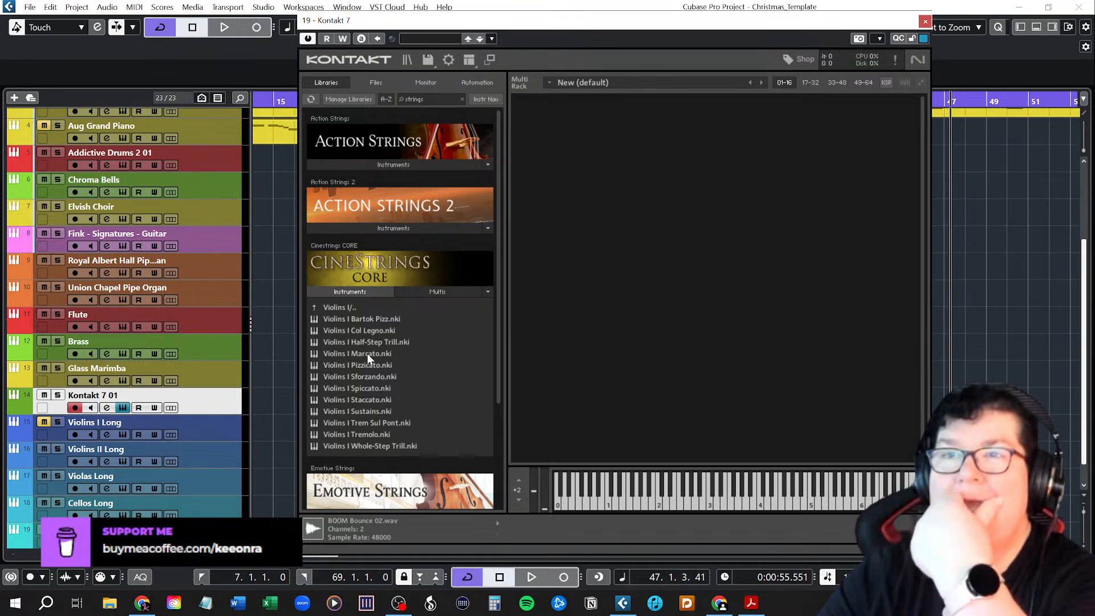
pyautogui.moveTo(368, 354); pyautogui.dragTo(631, 307)
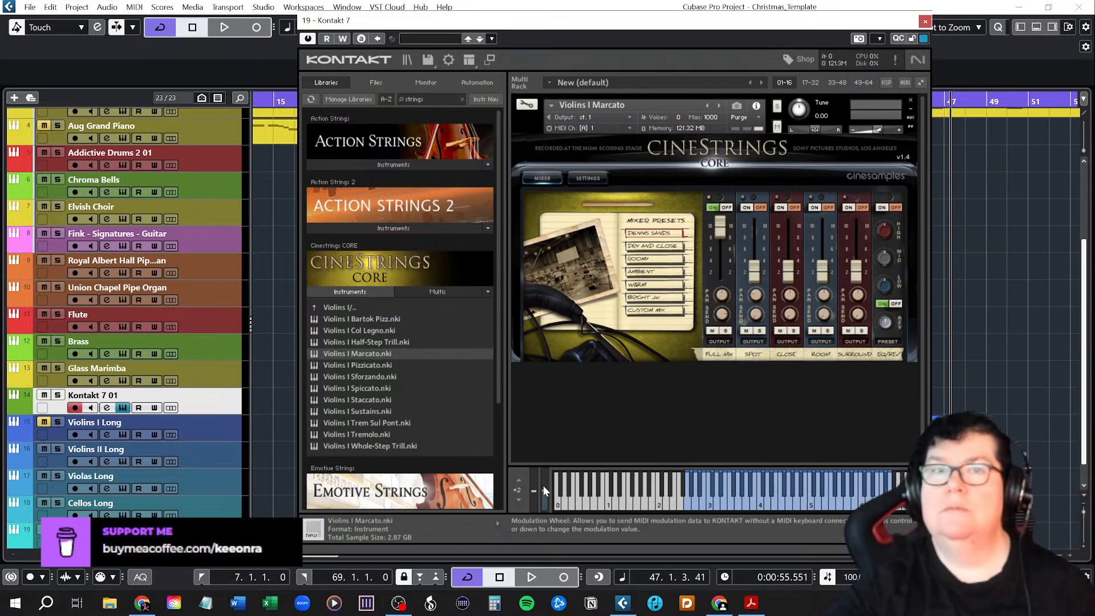
# Rename the new Kontakt 7 01 track as Violins I Marcato and check that its instrument is still loaded.
pyautogui.moveTo(877, 126); pyautogui.dragTo(880, 127)
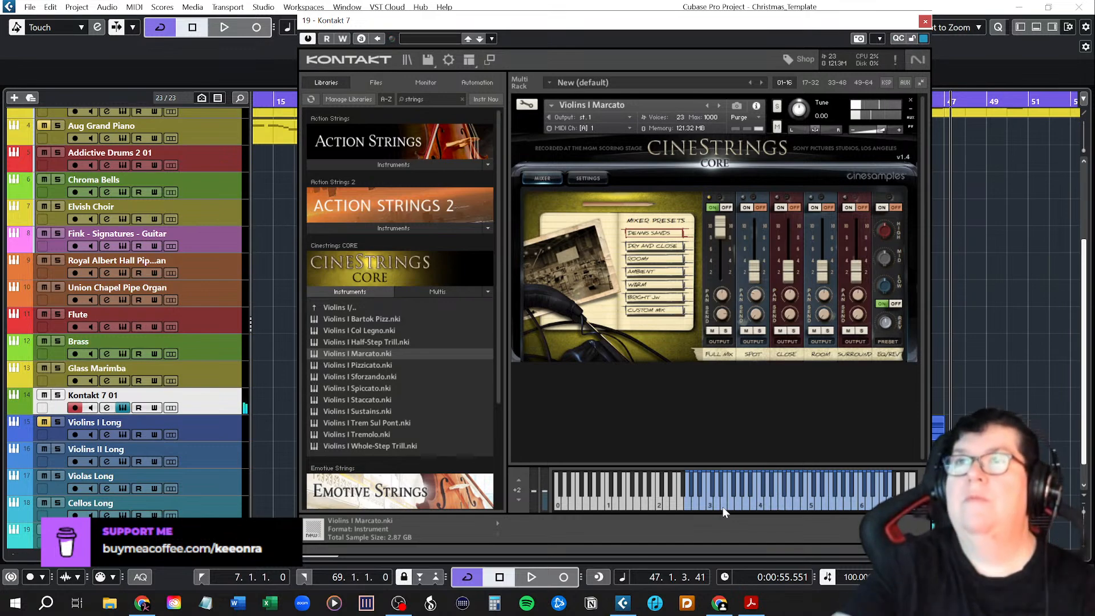
pyautogui.click(925, 23)
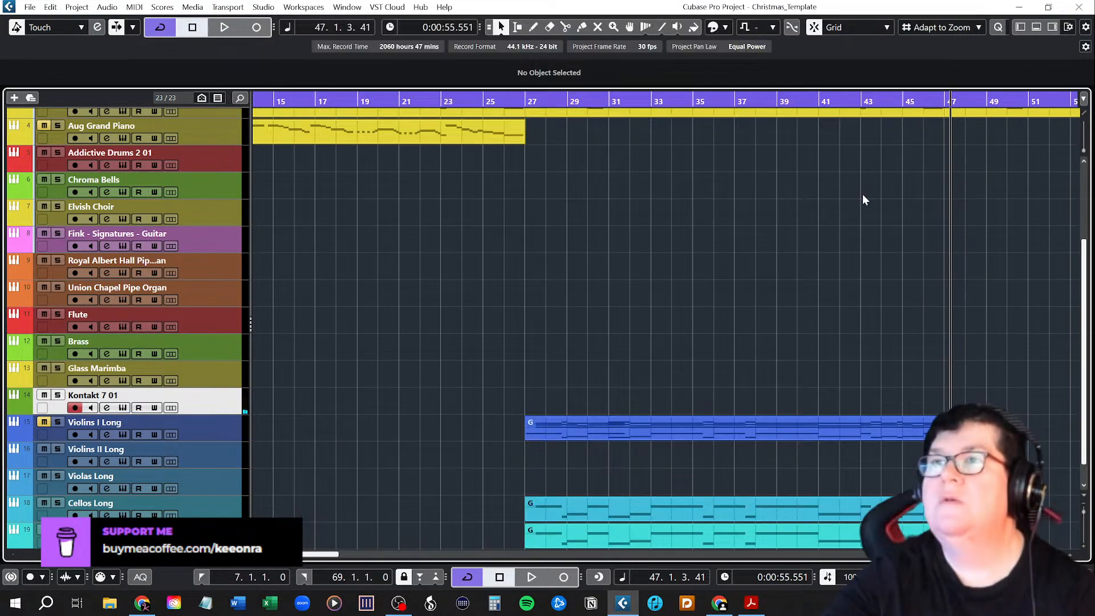
pyautogui.doubleClick(125, 395)
pyautogui.write('Violins I Marc')
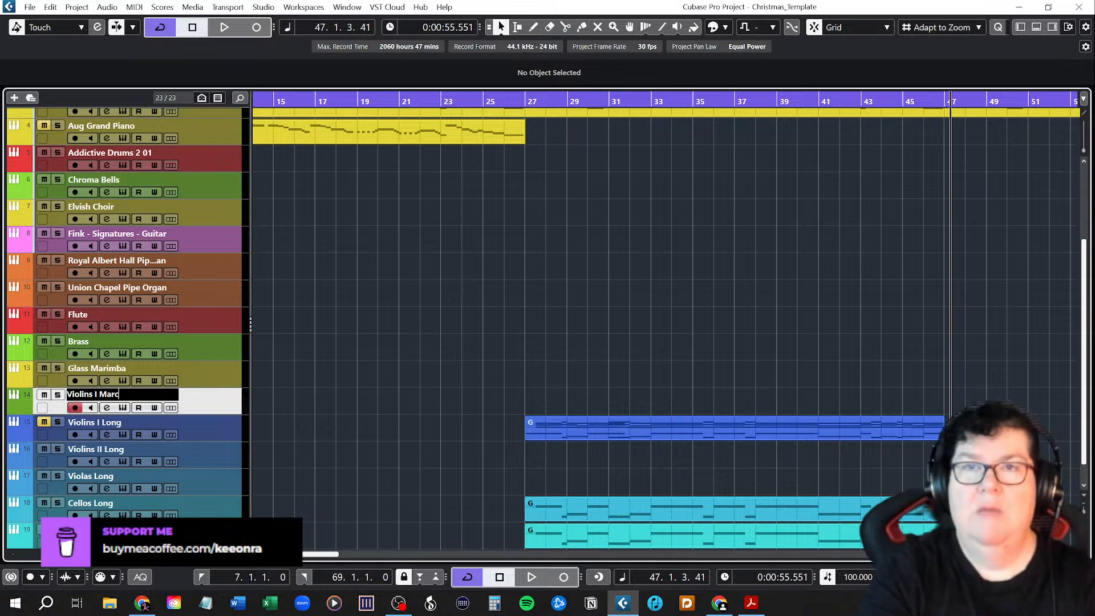
pyautogui.press('Return')
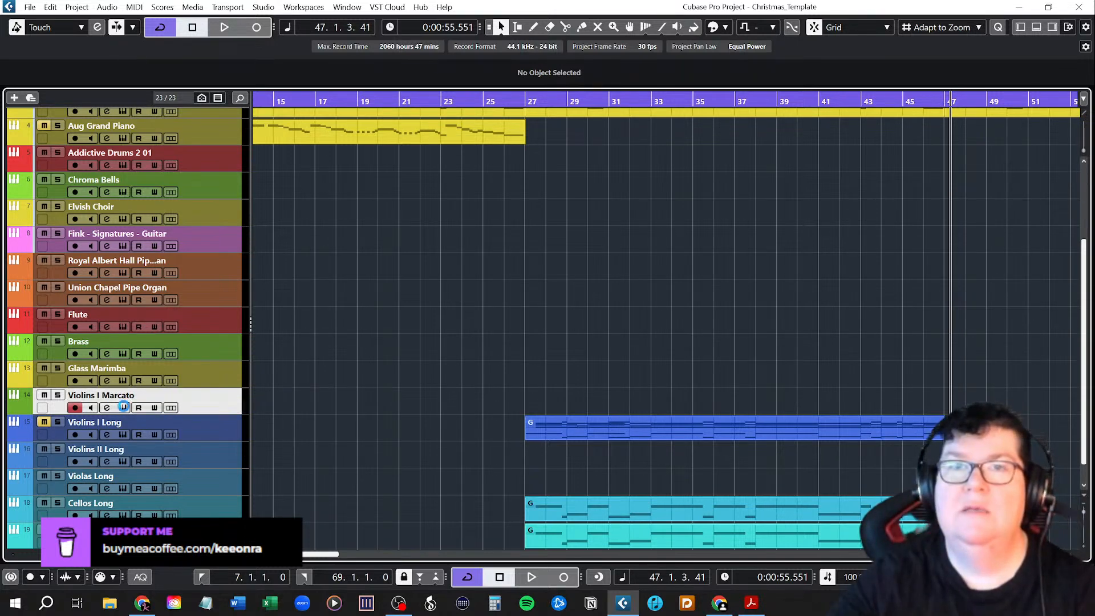
pyautogui.click(123, 407)
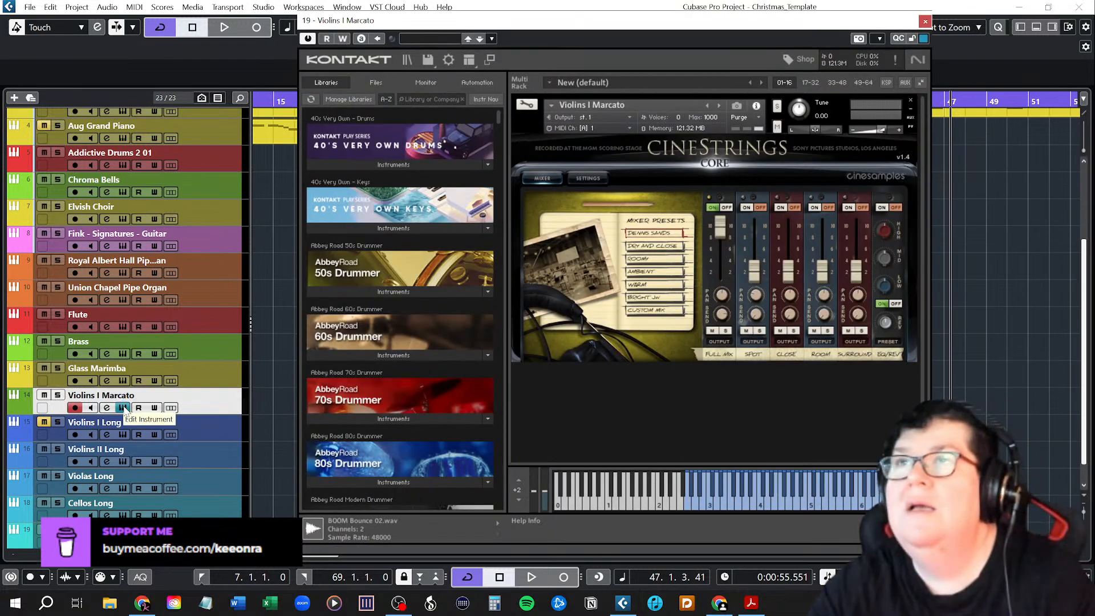
pyautogui.click(926, 21)
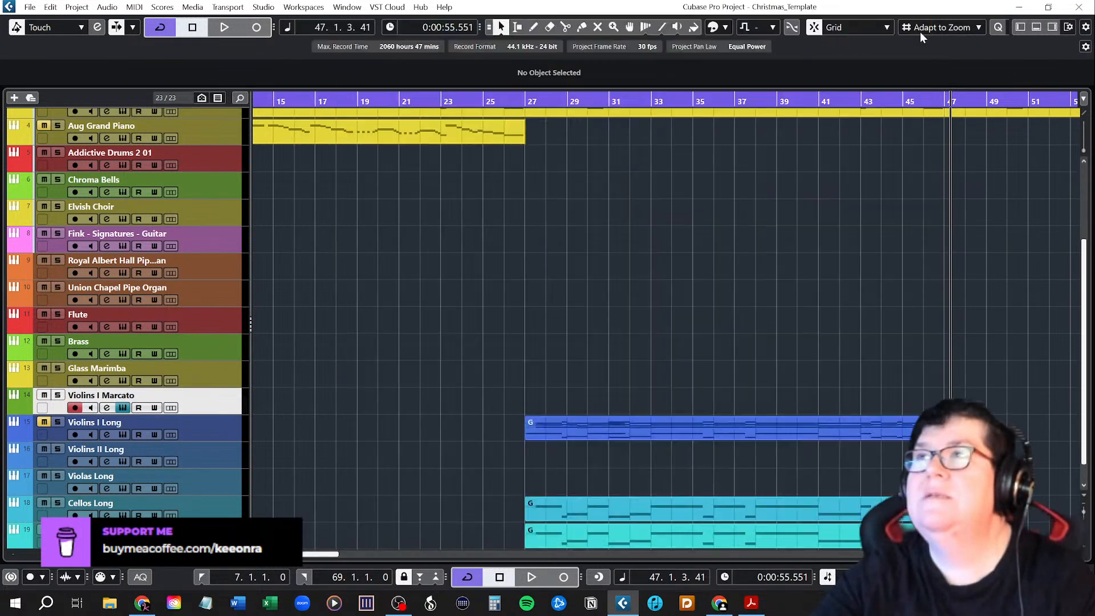
# Colour the Violins I Marcato track blue-violet, one shade along from the blue of Violins I Long, and reselect it.
pyautogui.click(24, 406)
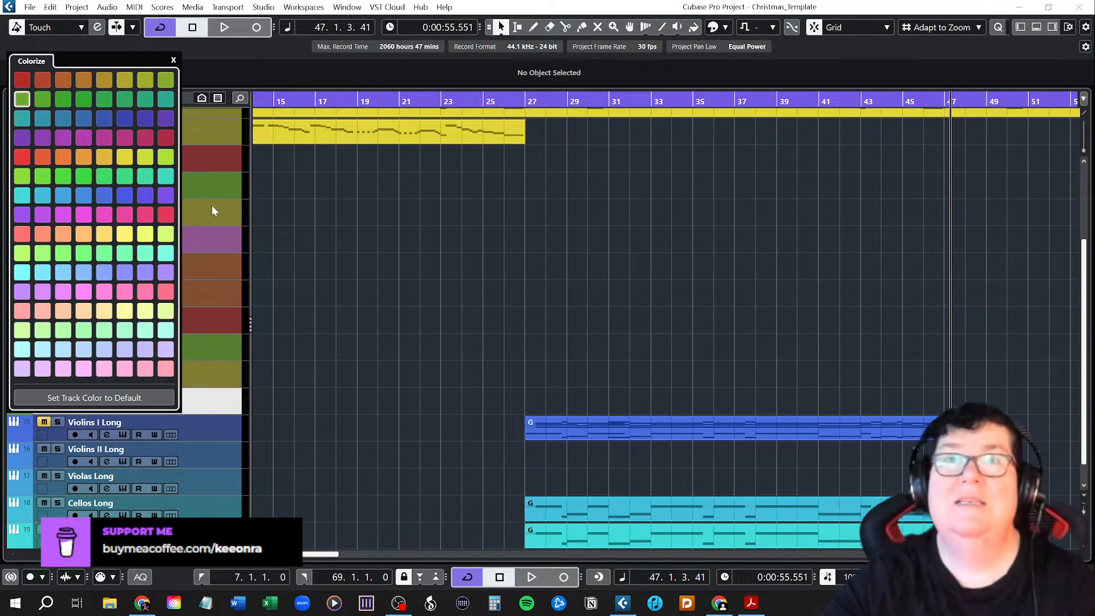
pyautogui.click(24, 434)
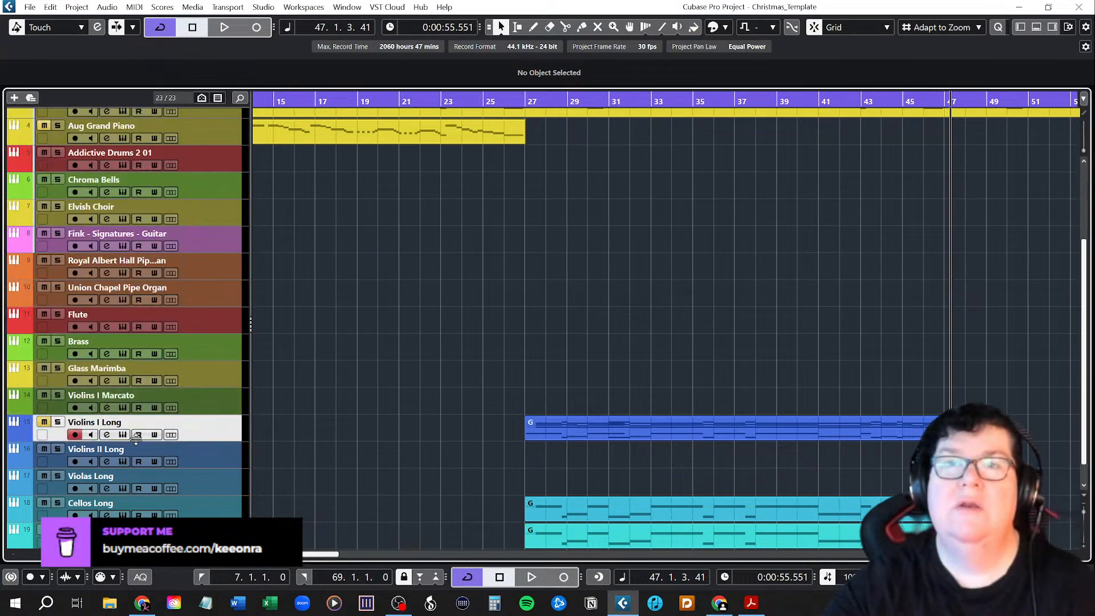
pyautogui.click(24, 434)
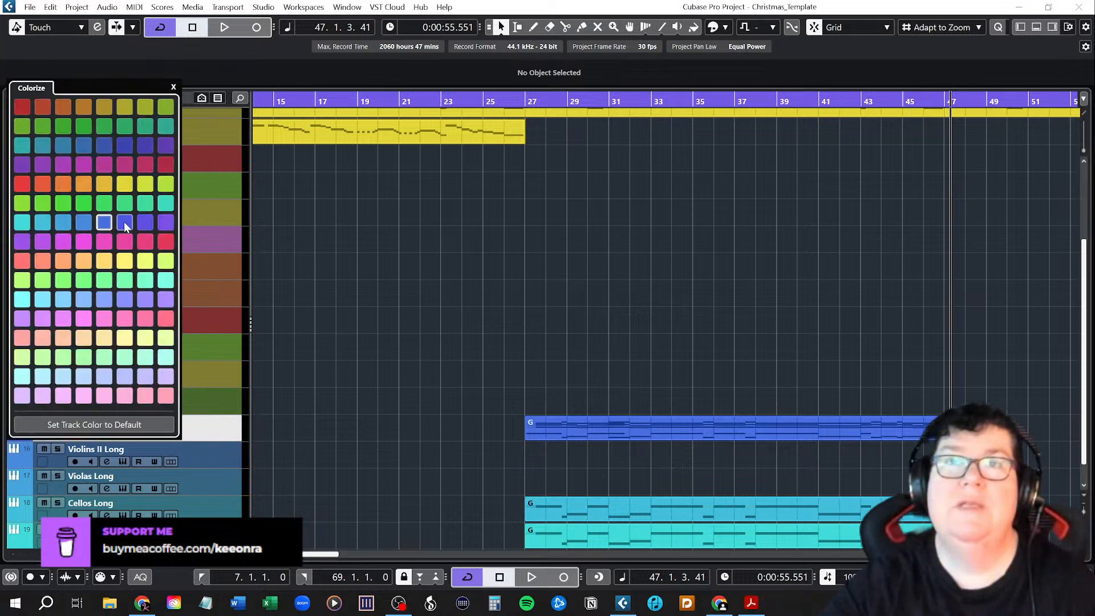
pyautogui.click(222, 406)
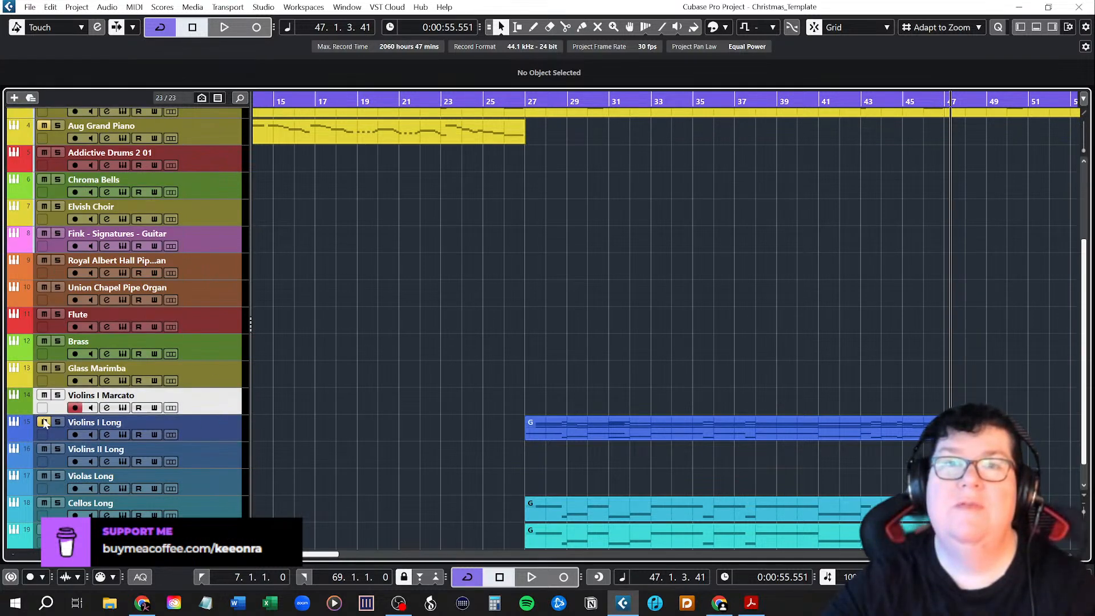
pyautogui.click(18, 405)
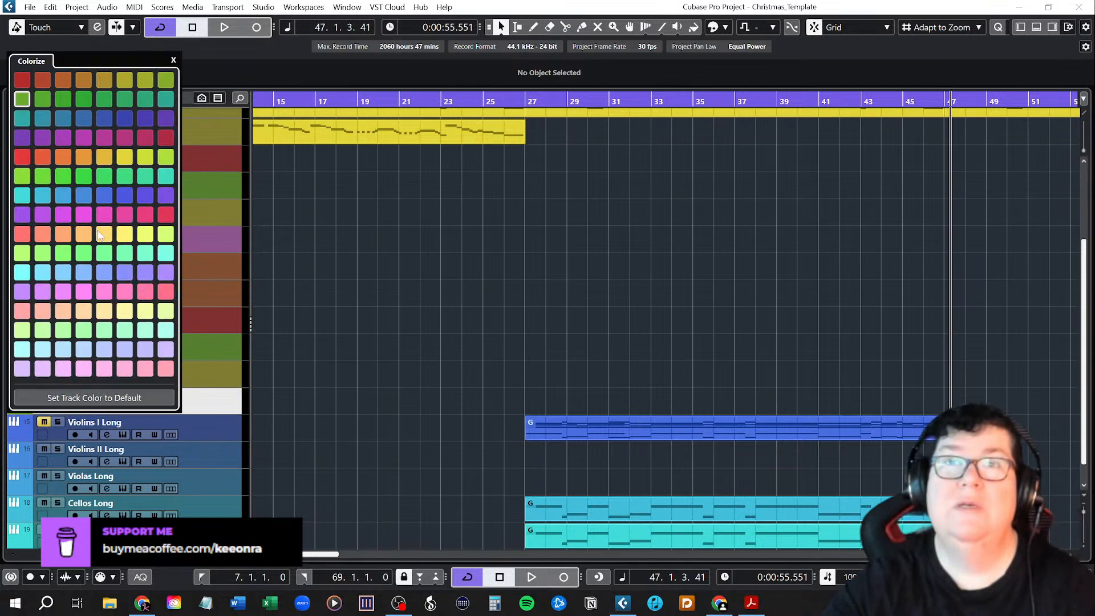
pyautogui.click(124, 197)
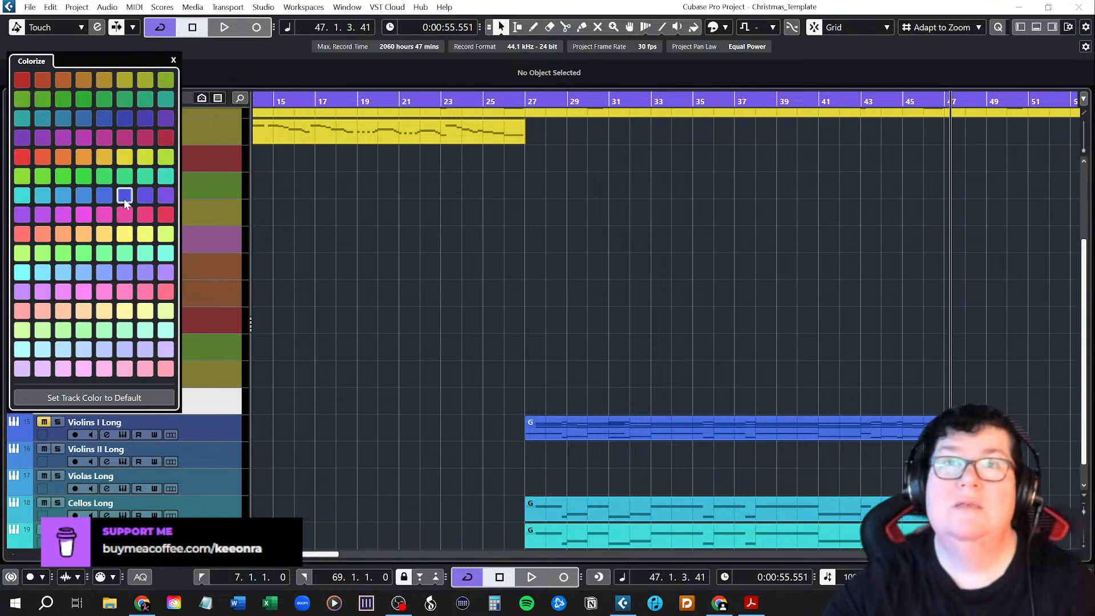
pyautogui.click(209, 448)
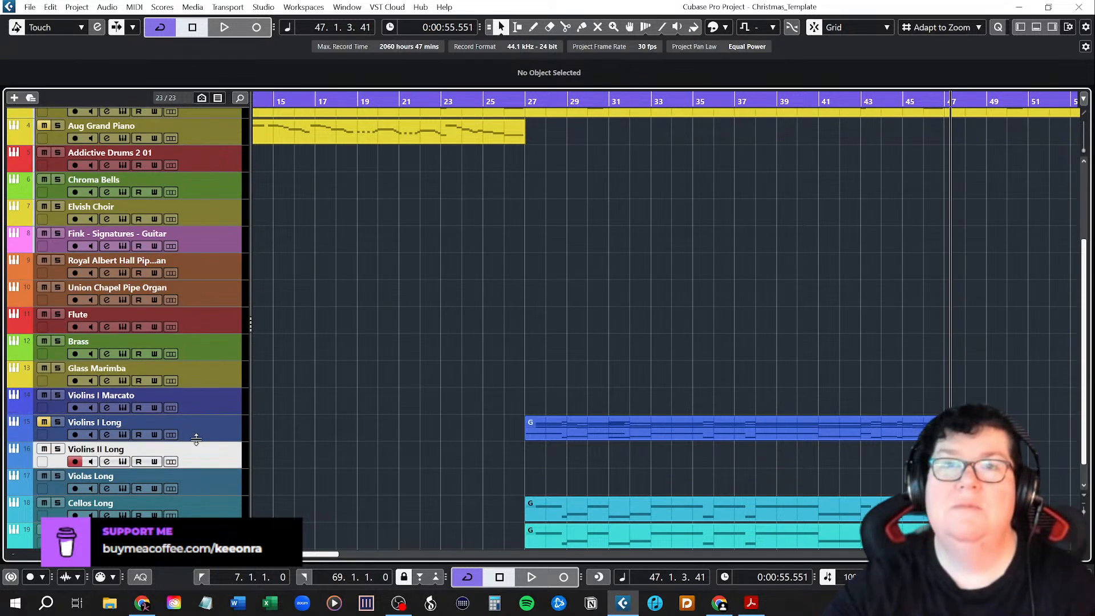
pyautogui.click(194, 407)
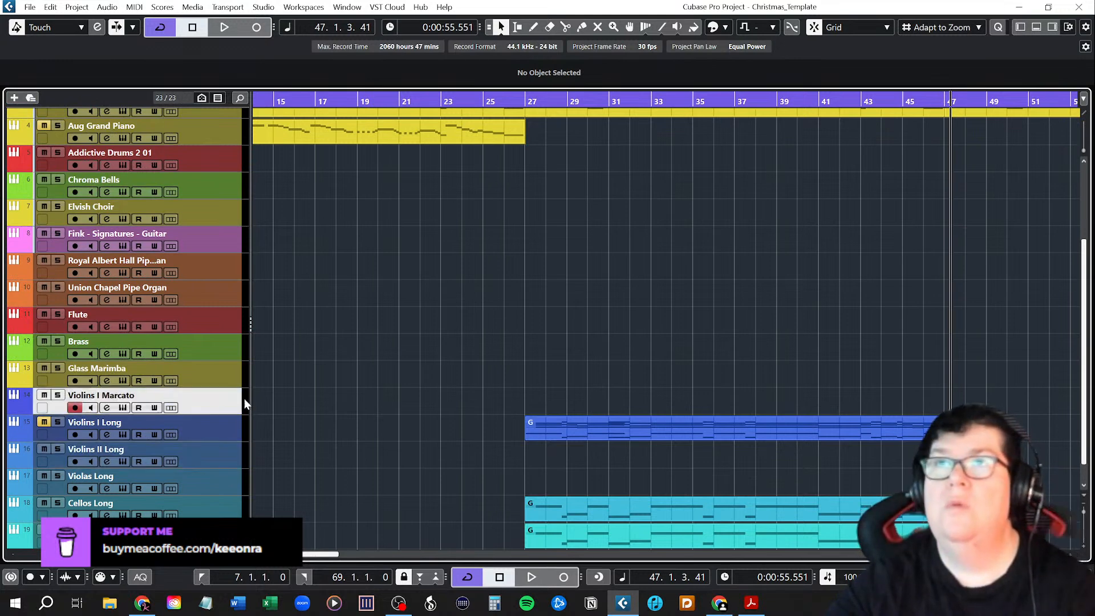
# Copy the Piano Melody part spanning bars 27 to 47 onto the Violins I Marcato track.
pyautogui.scroll(3, 687, 373)
pyautogui.click(652, 197)
pyautogui.moveTo(650, 195); pyautogui.dragTo(652, 489)
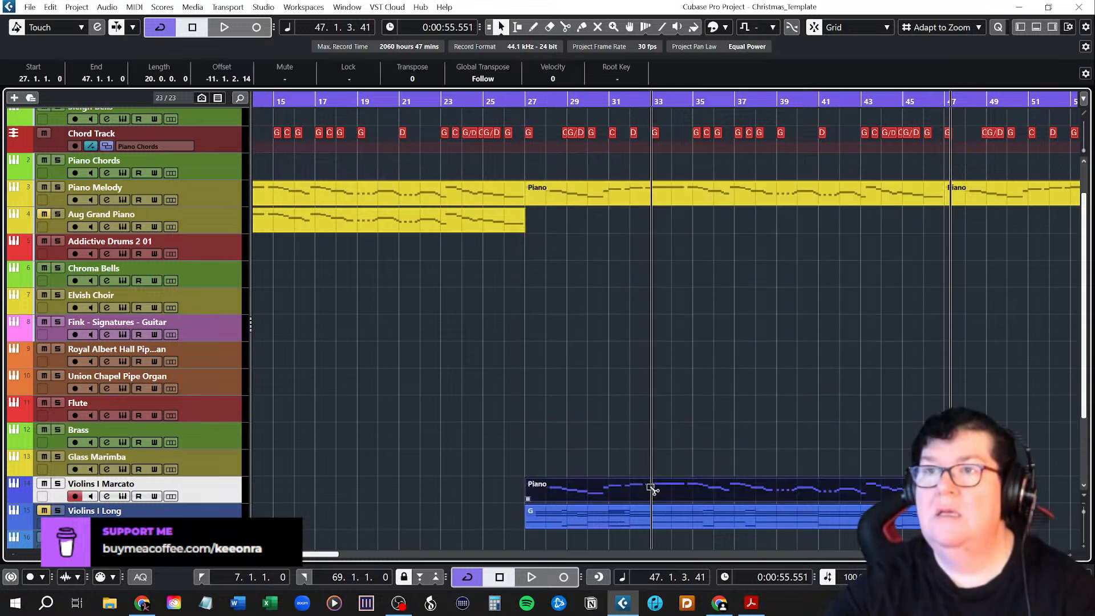
pyautogui.click(598, 426)
# Name the parts on Violins I Marcato, Violins I Long, Cellos Long and Basses Long after their own tracks.
pyautogui.doubleClick(100, 483)
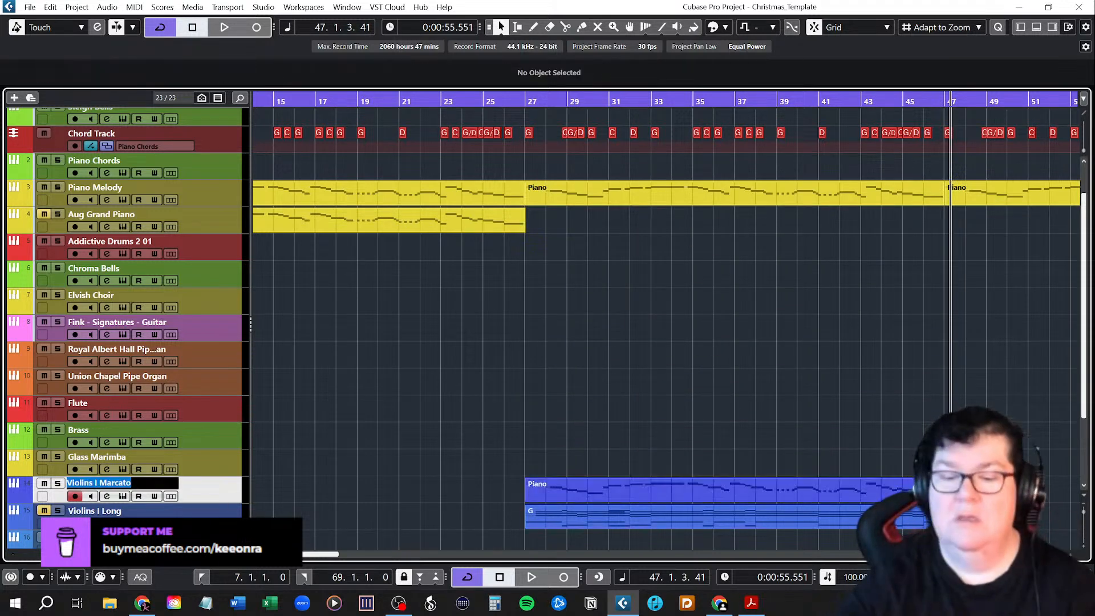
pyautogui.hotkey('shift', 'Return')
pyautogui.scroll(-4, 420, 450)
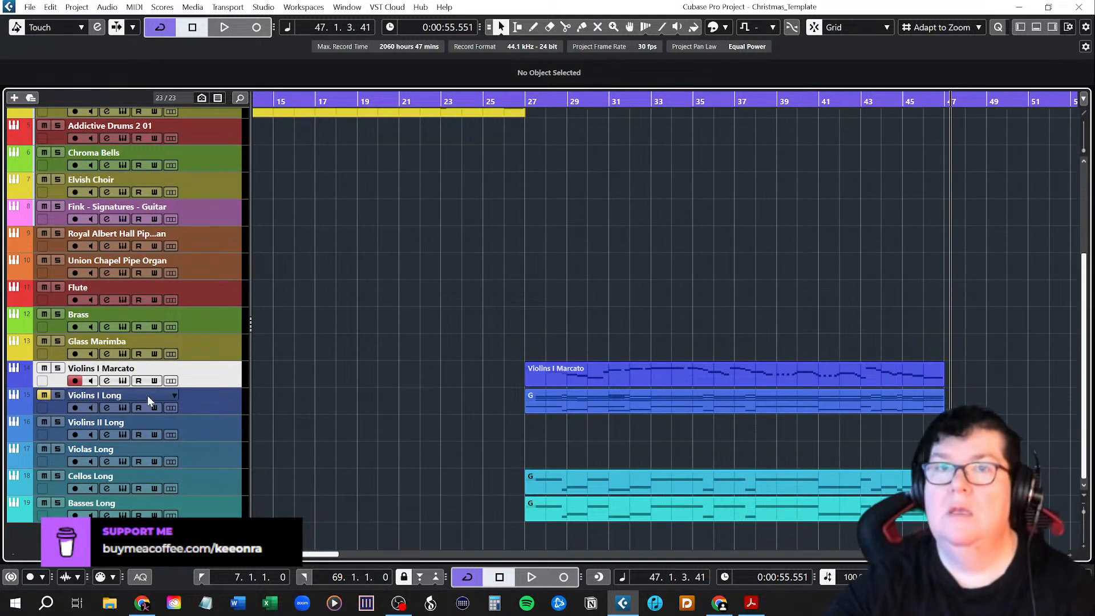
pyautogui.doubleClick(147, 395)
pyautogui.hotkey('shift', 'Return')
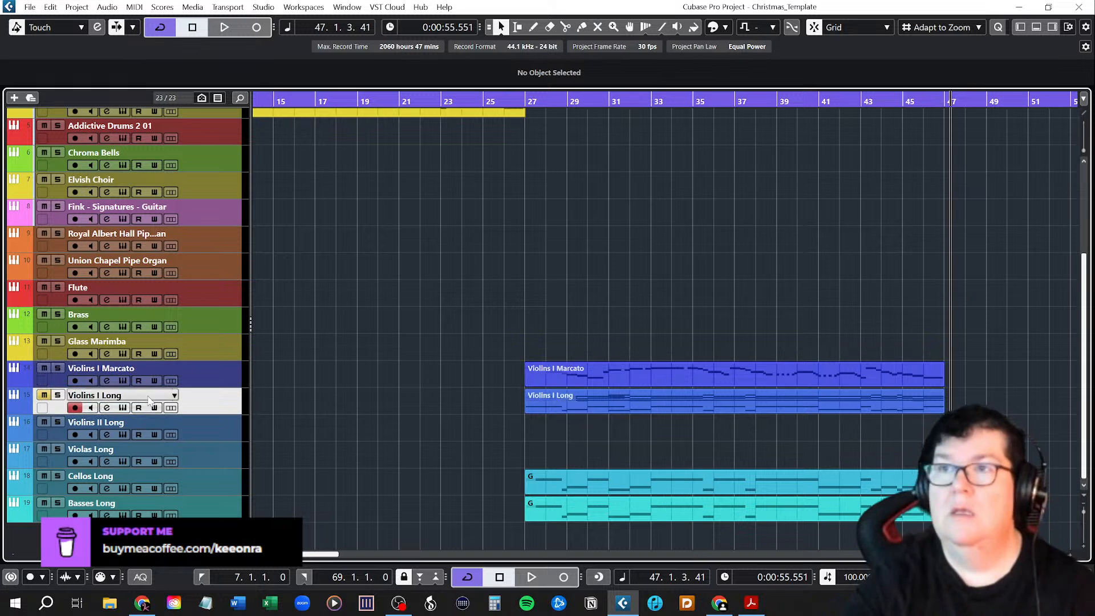
pyautogui.click(137, 480)
pyautogui.doubleClick(137, 480)
pyautogui.hotkey('shift', 'Return')
pyautogui.doubleClick(147, 501)
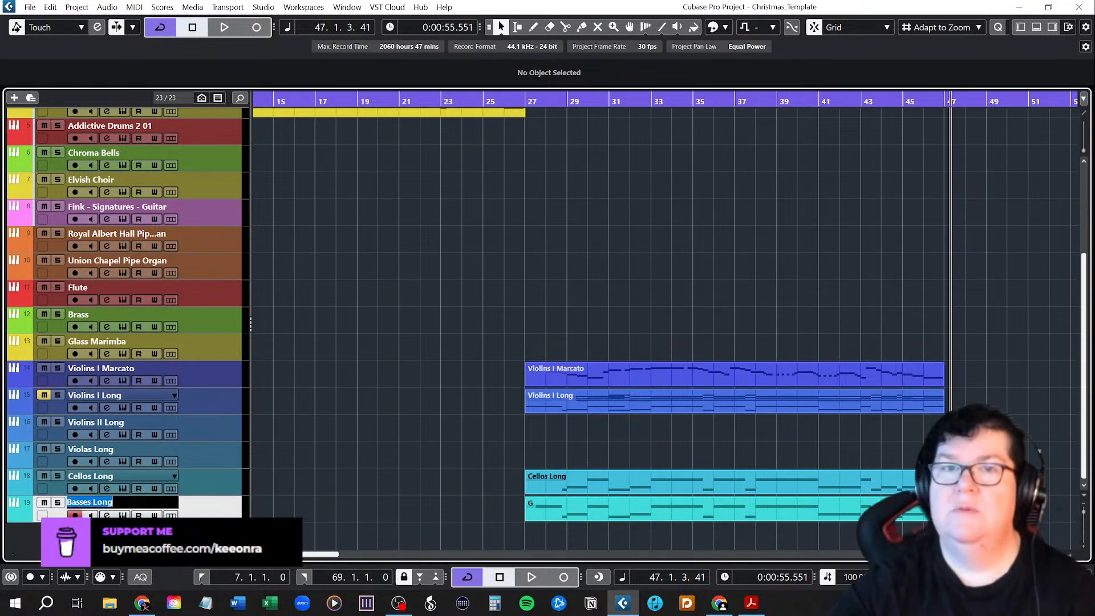
pyautogui.hotkey('shift', 'Return')
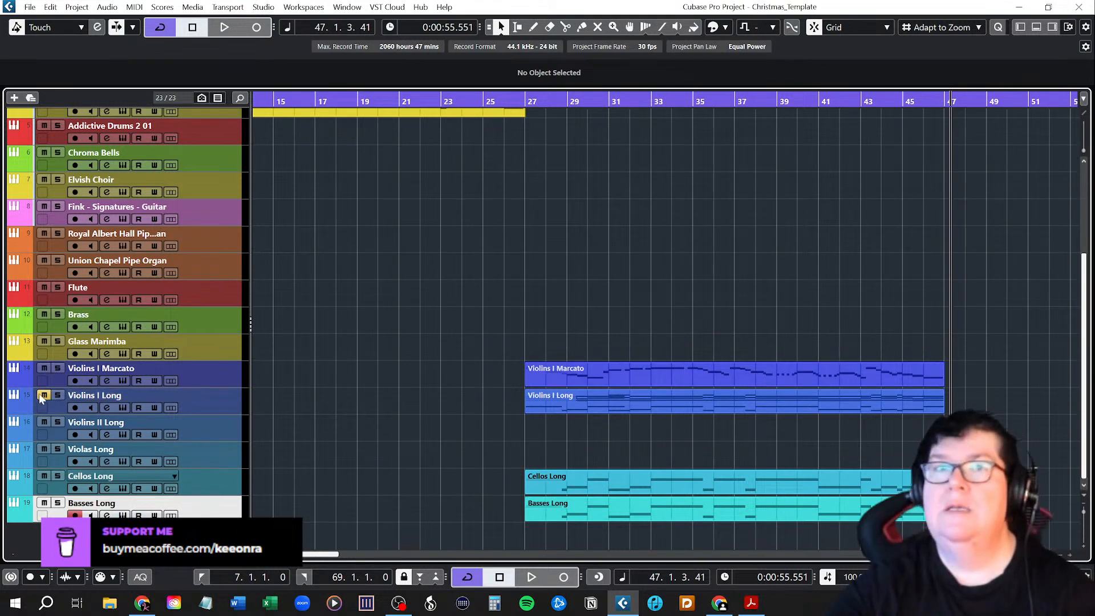
# Play Chorus 2 from bar 27 to hear the marcato violin melody over the cellos and basses.
pyautogui.click(525, 100)
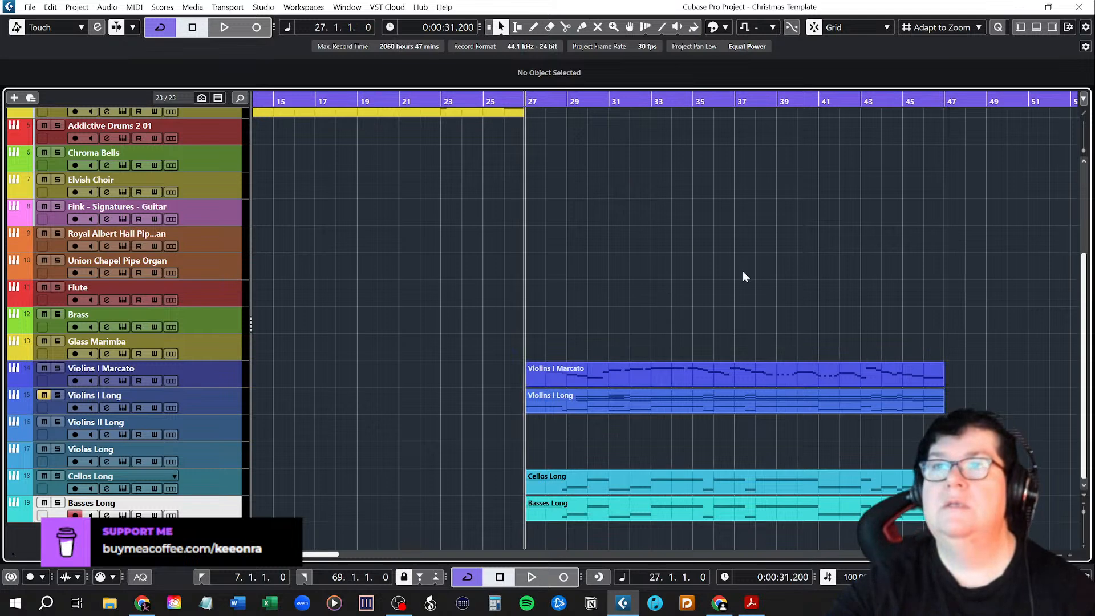
pyautogui.press('space')
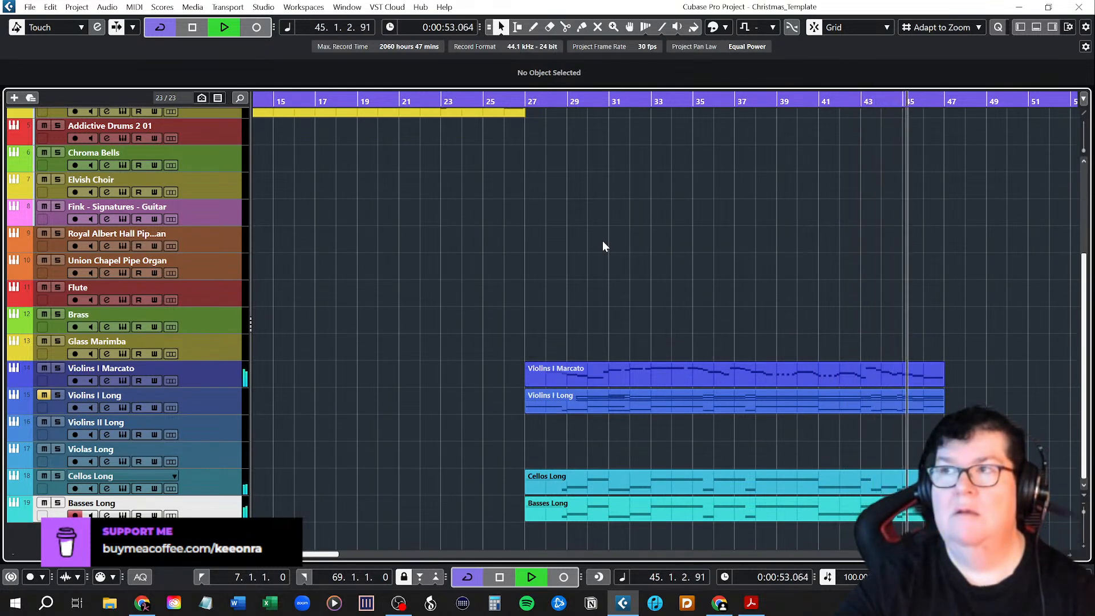
pyautogui.press('space')
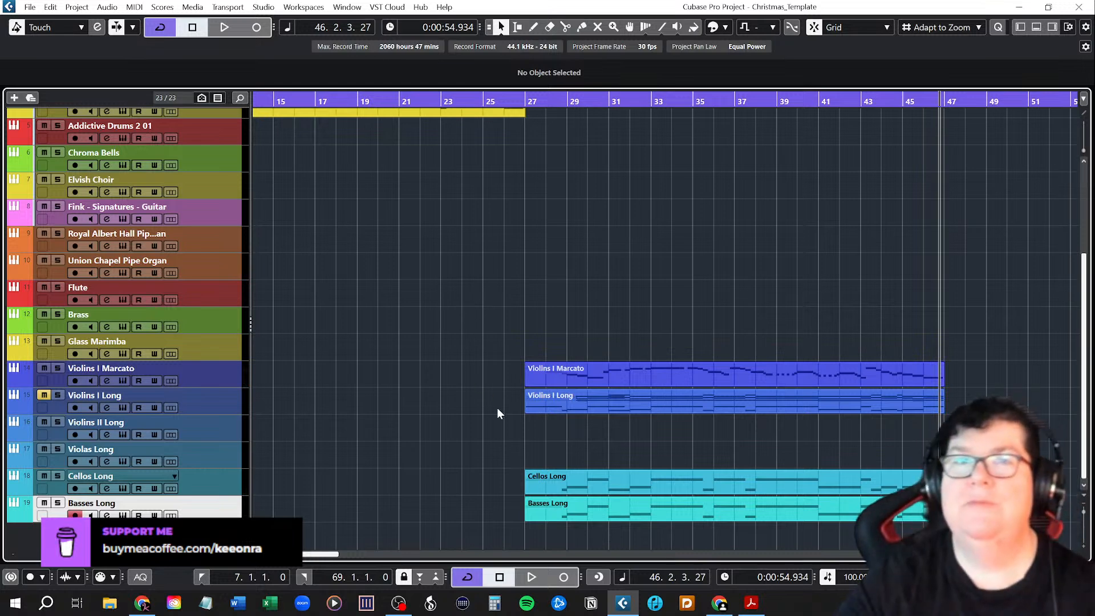
# Move the chord part from Violins I Long to the Brass track and copy the Violins I Marcato part in its place.
pyautogui.click(635, 402)
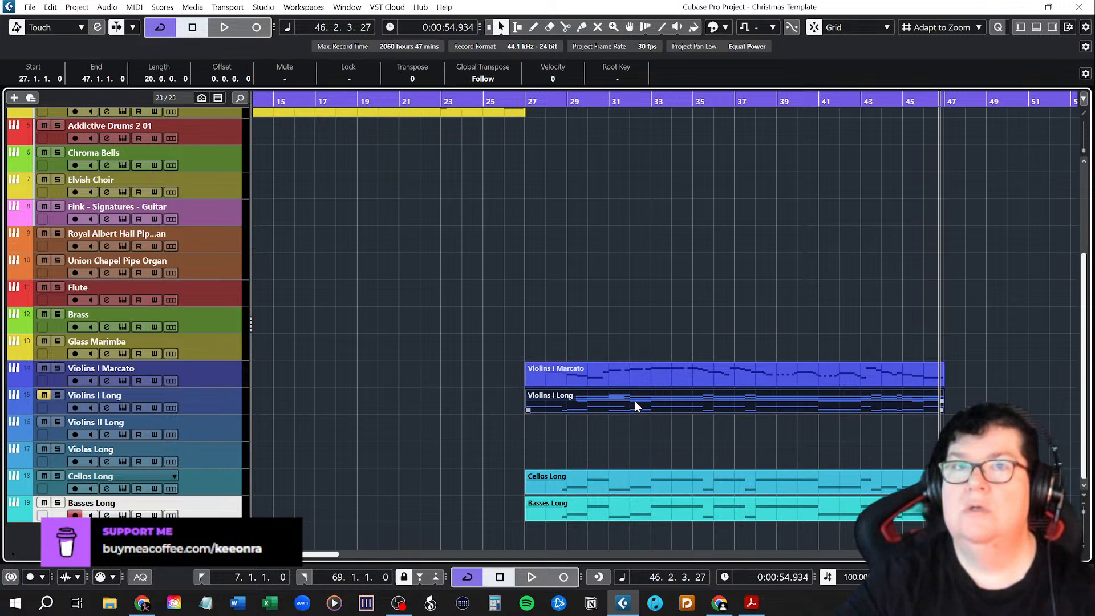
pyautogui.moveTo(635, 402); pyautogui.dragTo(631, 329)
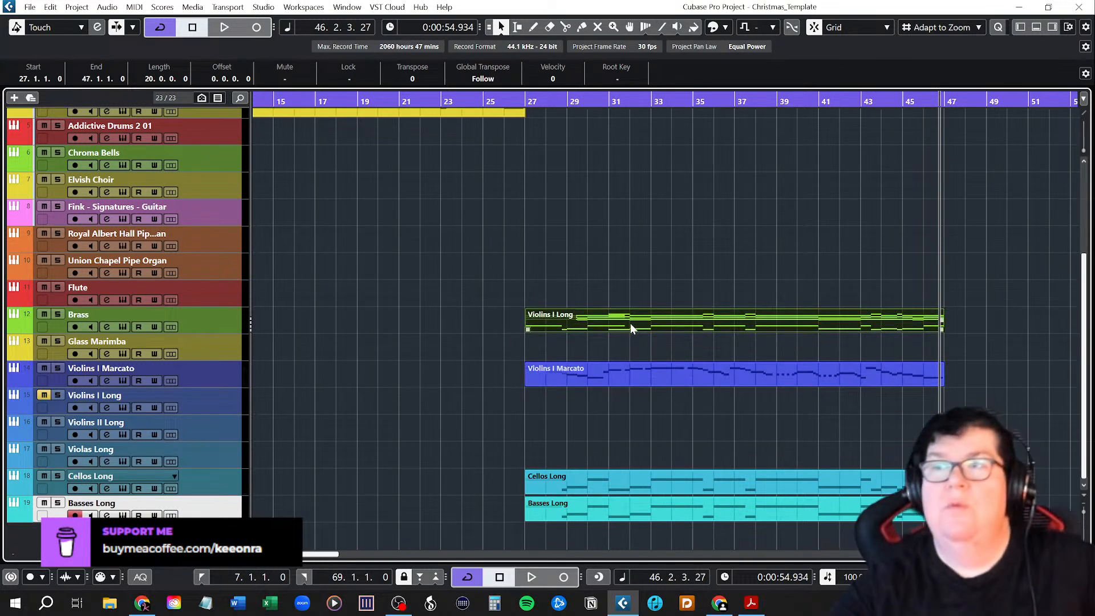
pyautogui.click(620, 371)
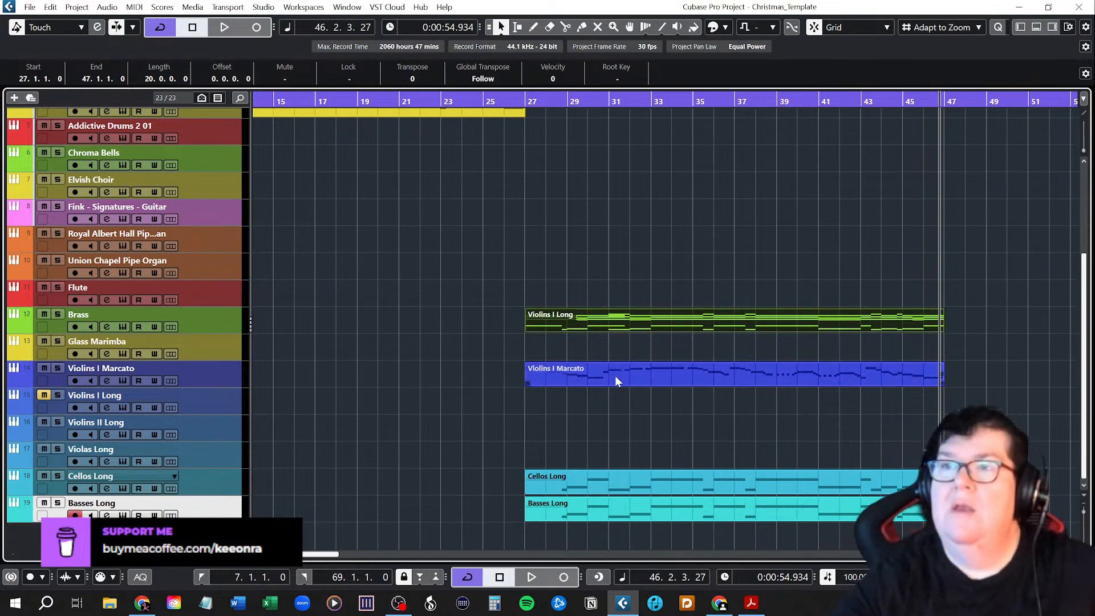
pyautogui.moveTo(617, 375); pyautogui.dragTo(620, 397)
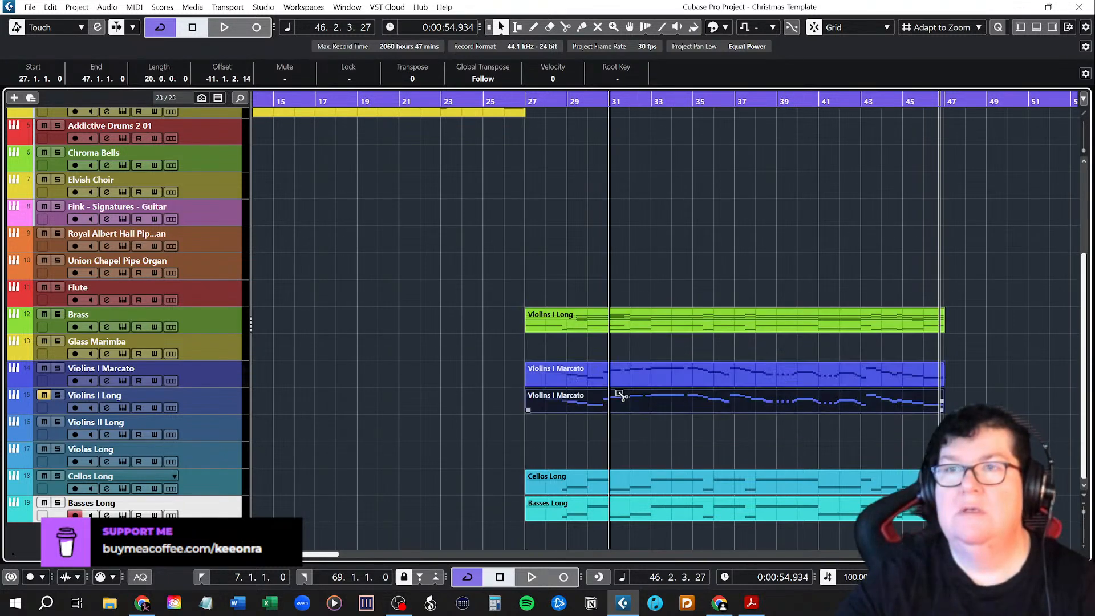
# Name the copied part after the Violins I Long track, unmute that track and mute Brass.
pyautogui.click(121, 396)
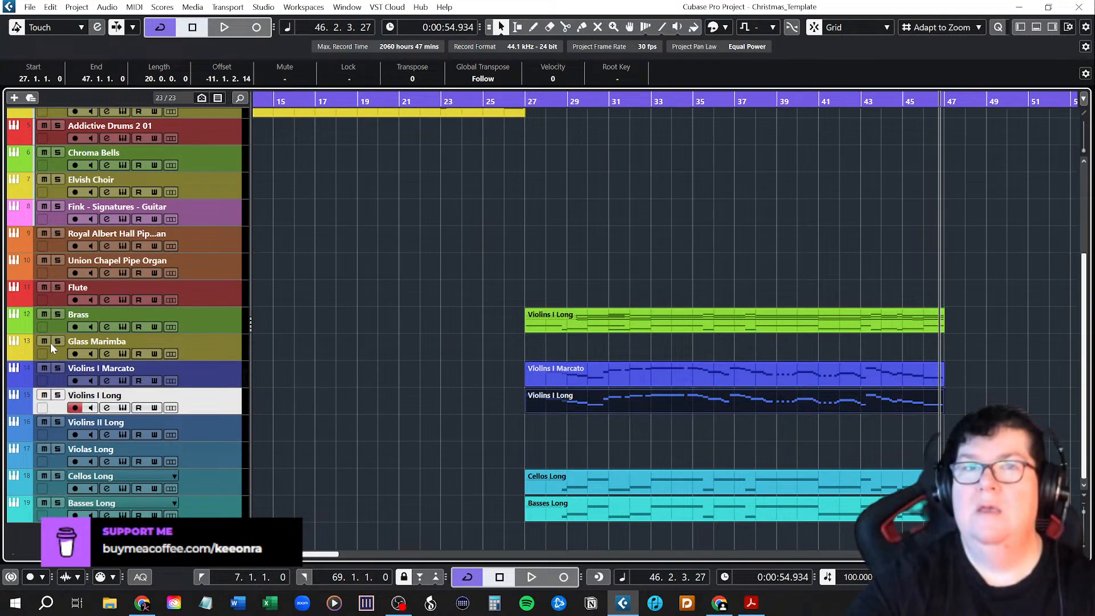
pyautogui.click(44, 315)
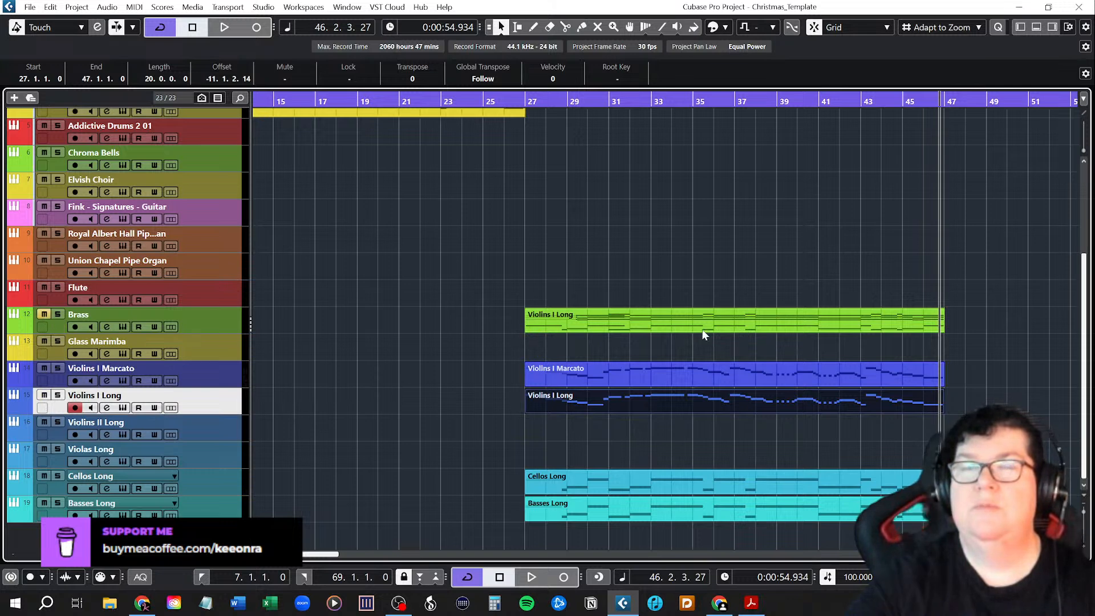
# Play bars 27 to 47 to hear the marcato and long violins doubling the melody with the low strings.
pyautogui.click(526, 101)
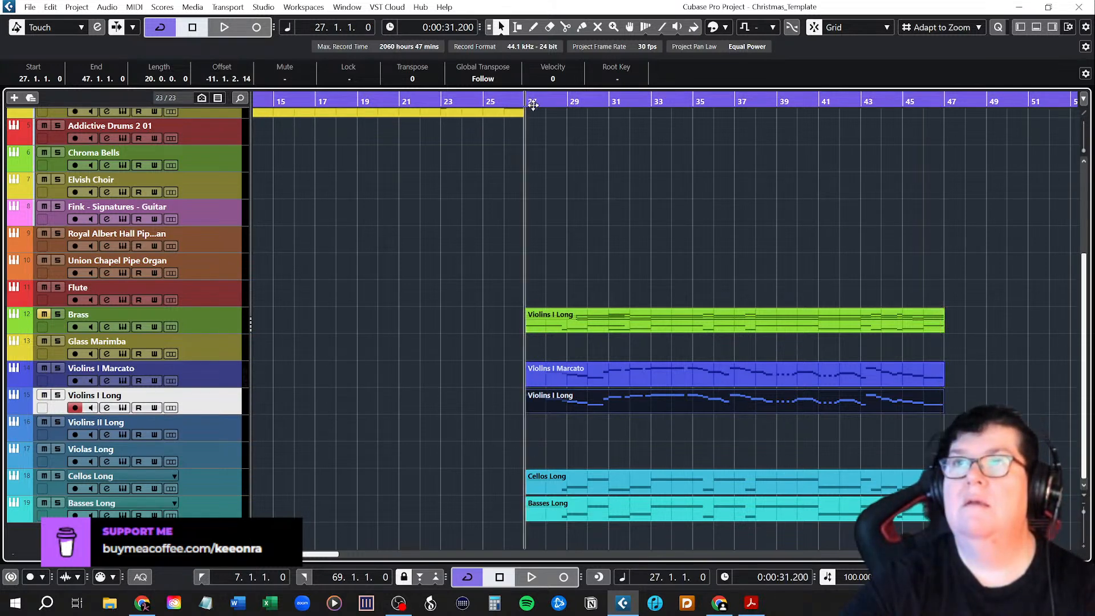
pyautogui.press('space')
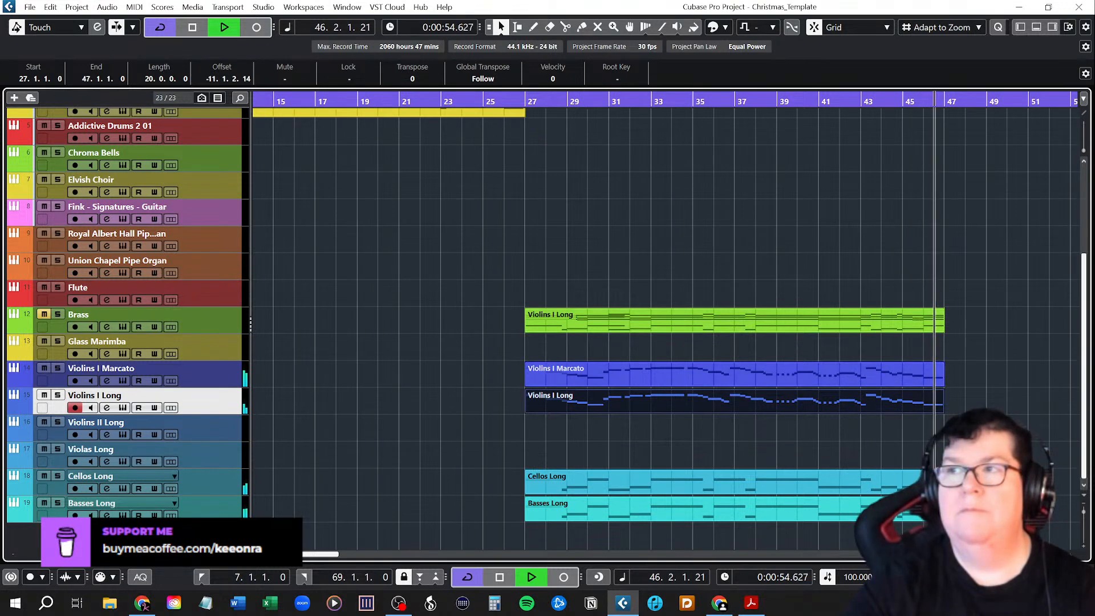
pyautogui.press('space')
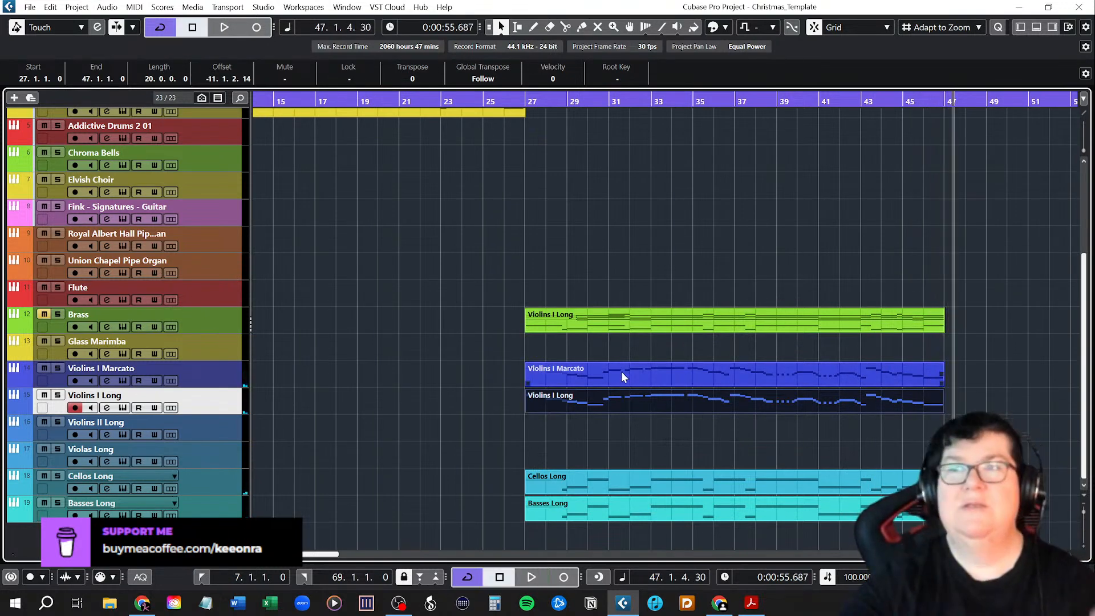
pyautogui.click(618, 390)
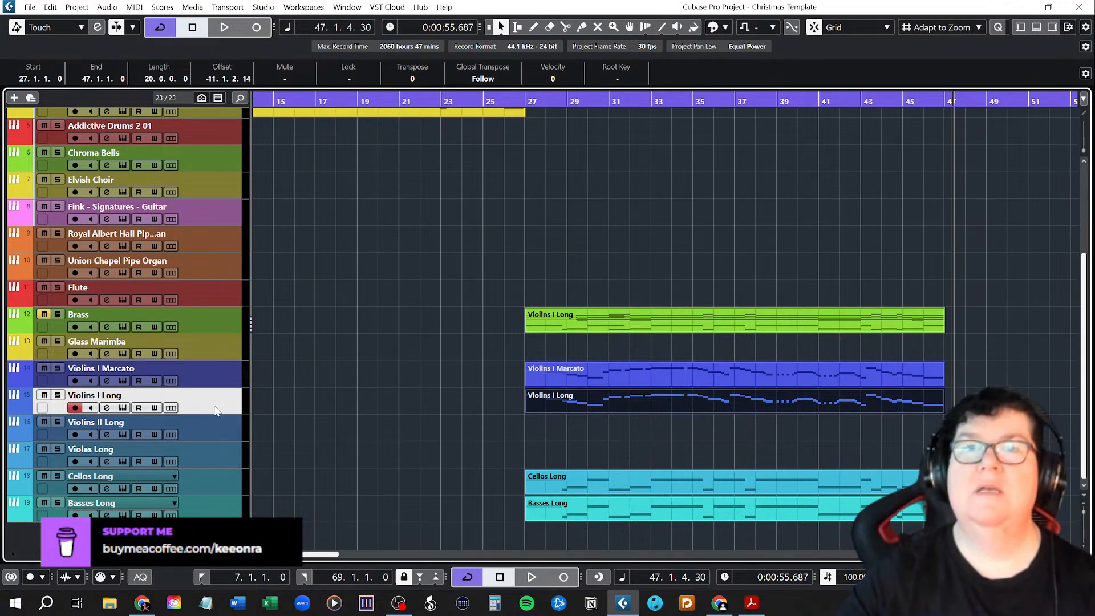
# Set the track delay of Violas Long, Cellos Long and Basses Long to -34.04 each.
pyautogui.click(1021, 27)
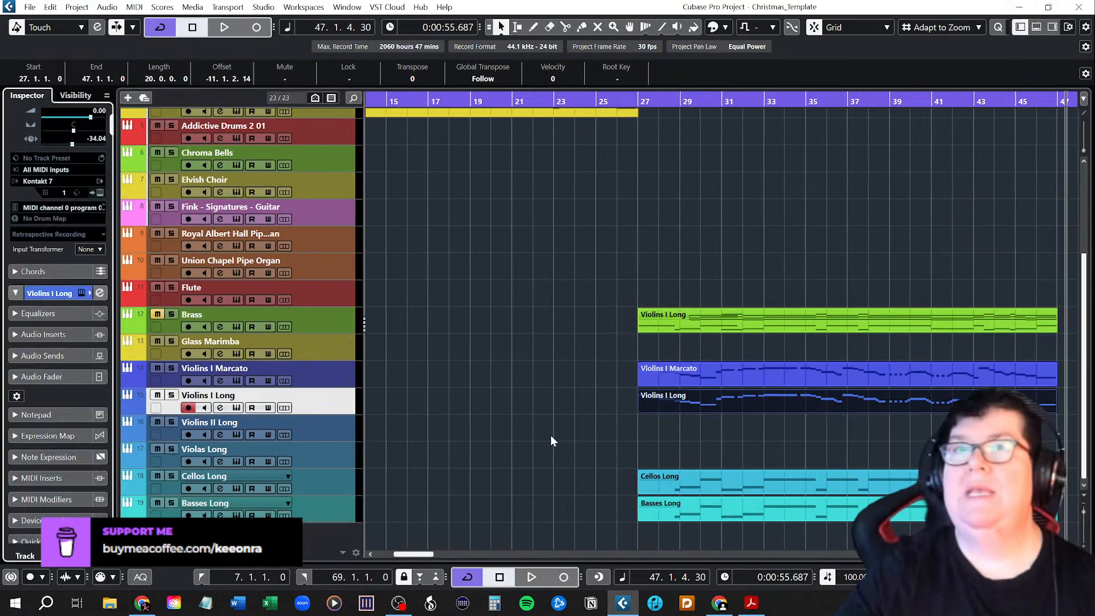
pyautogui.click(334, 459)
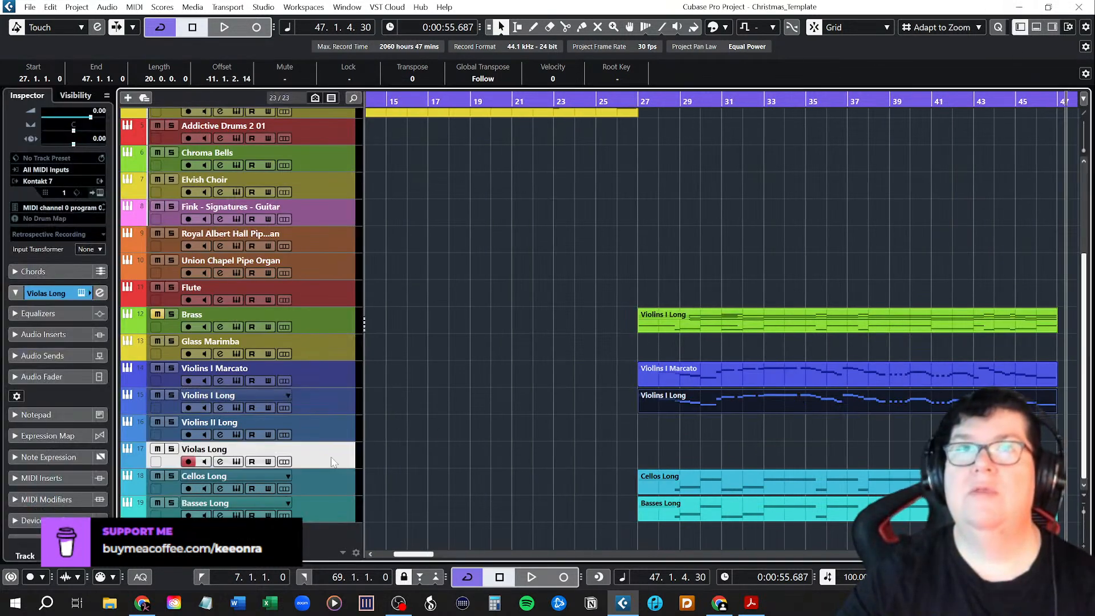
pyautogui.moveTo(74, 143); pyautogui.dragTo(71, 143)
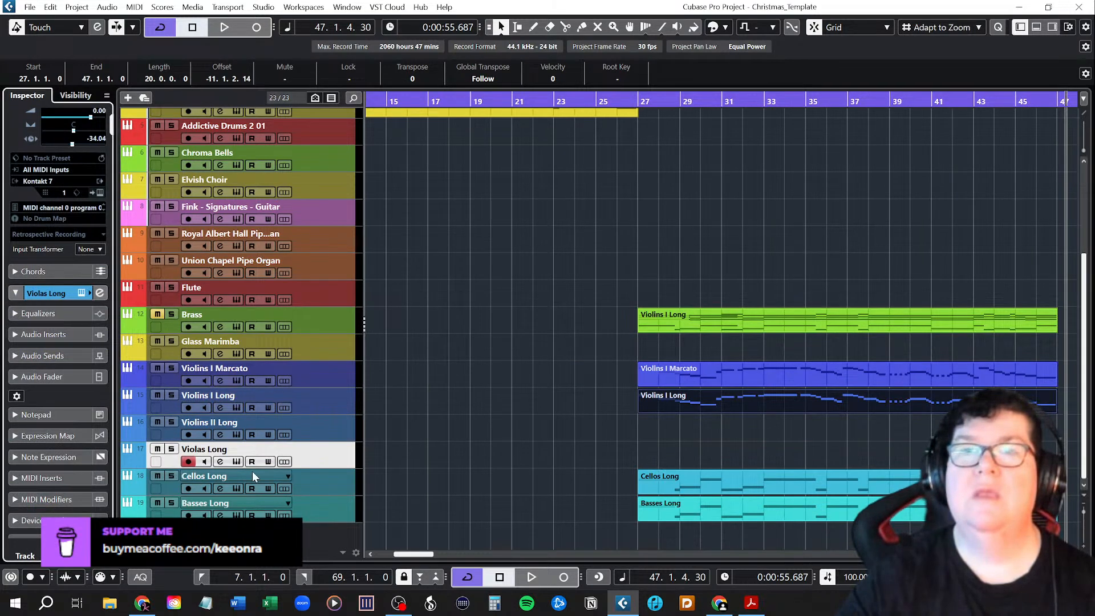
pyautogui.click(327, 485)
pyautogui.moveTo(74, 144); pyautogui.dragTo(72, 144)
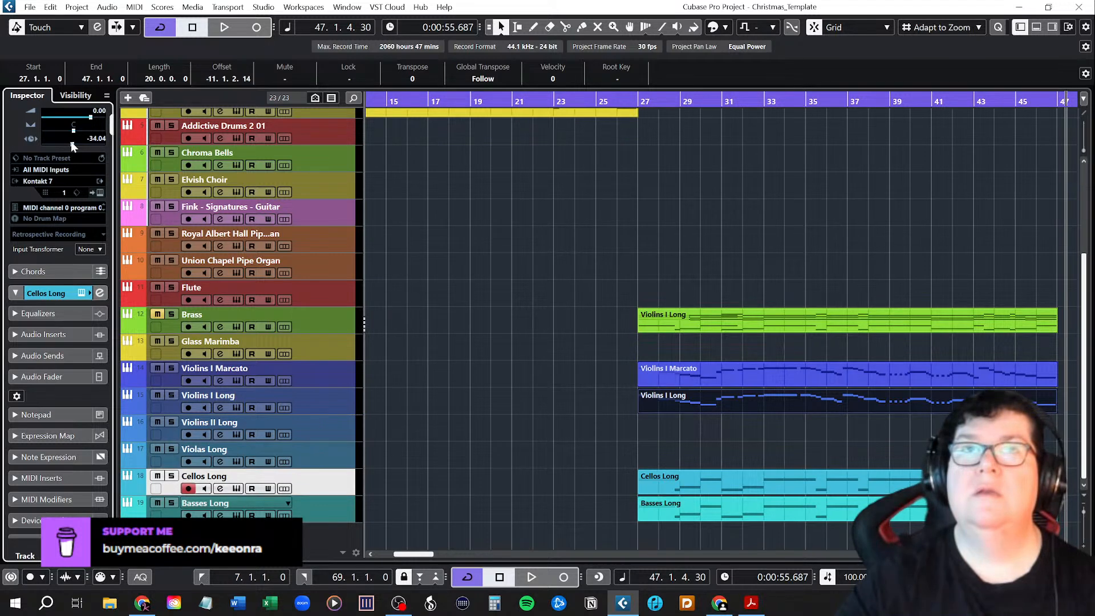
pyautogui.click(326, 517)
pyautogui.moveTo(73, 145); pyautogui.dragTo(72, 147)
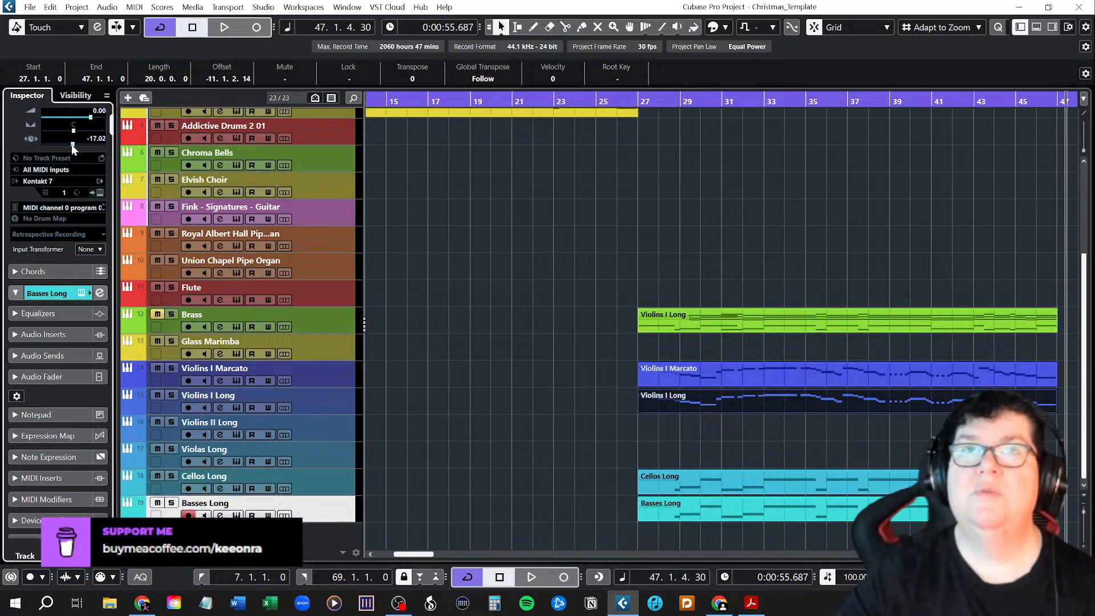
# Solo the Violins I Marcato track and play it from bar 27 to check its timing.
pyautogui.click(634, 105)
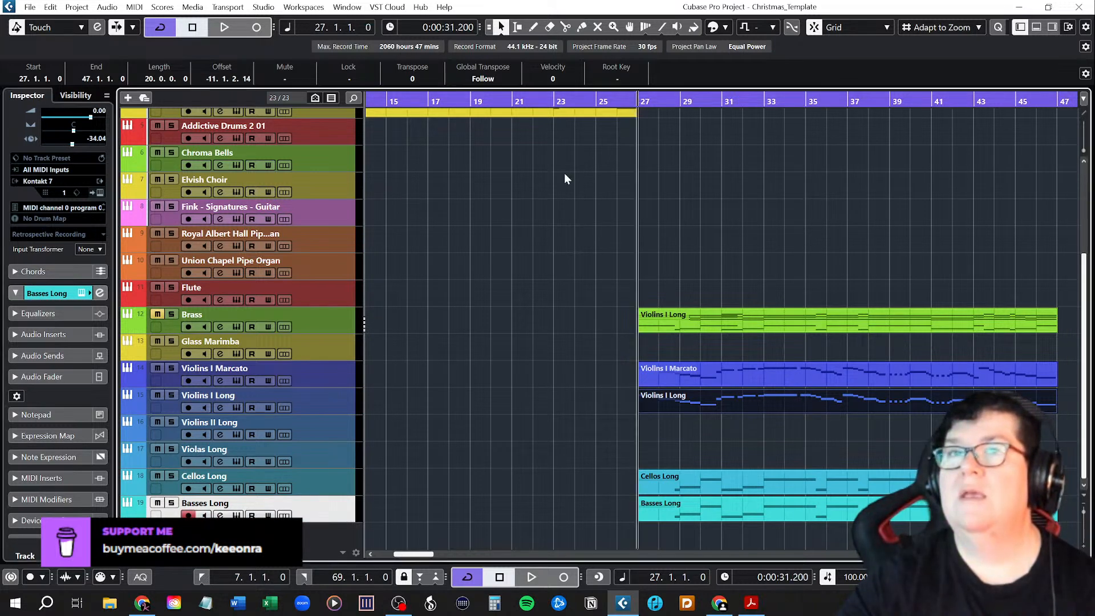
pyautogui.click(171, 368)
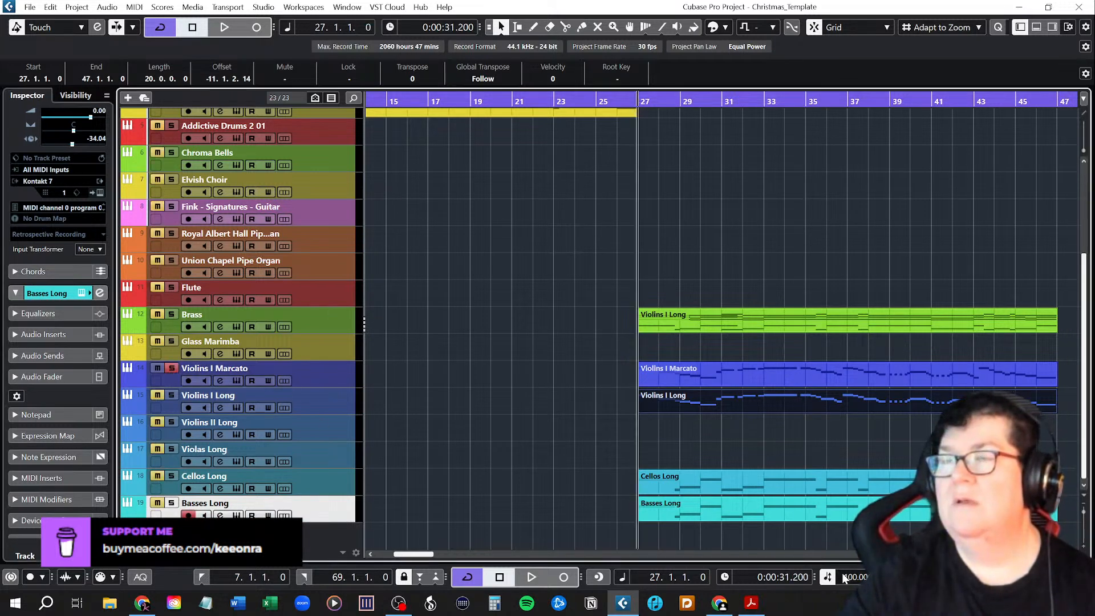
pyautogui.press('space')
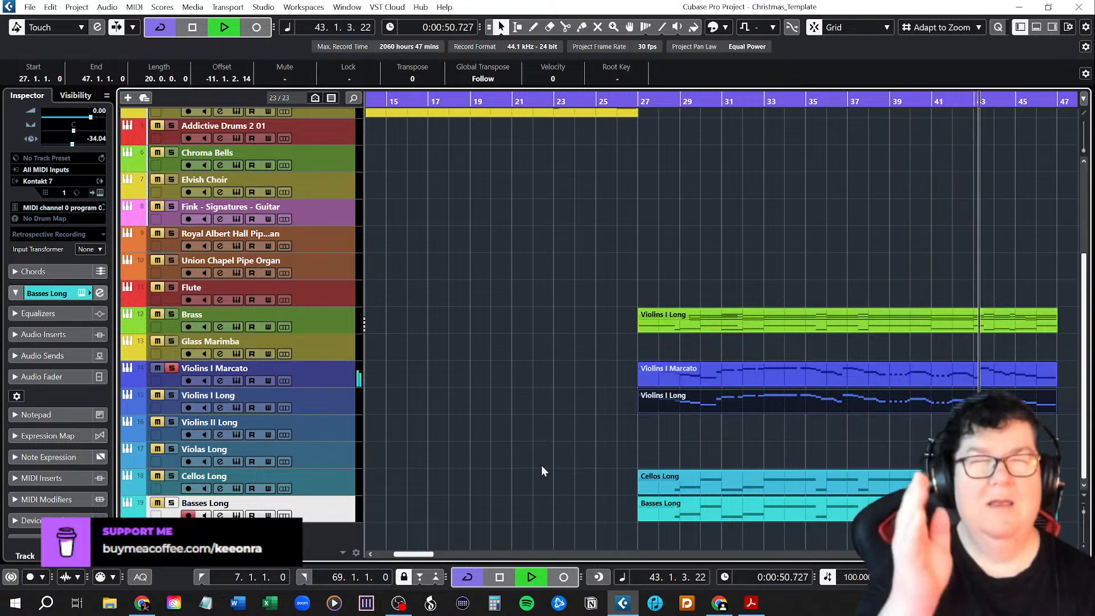
pyautogui.press('space')
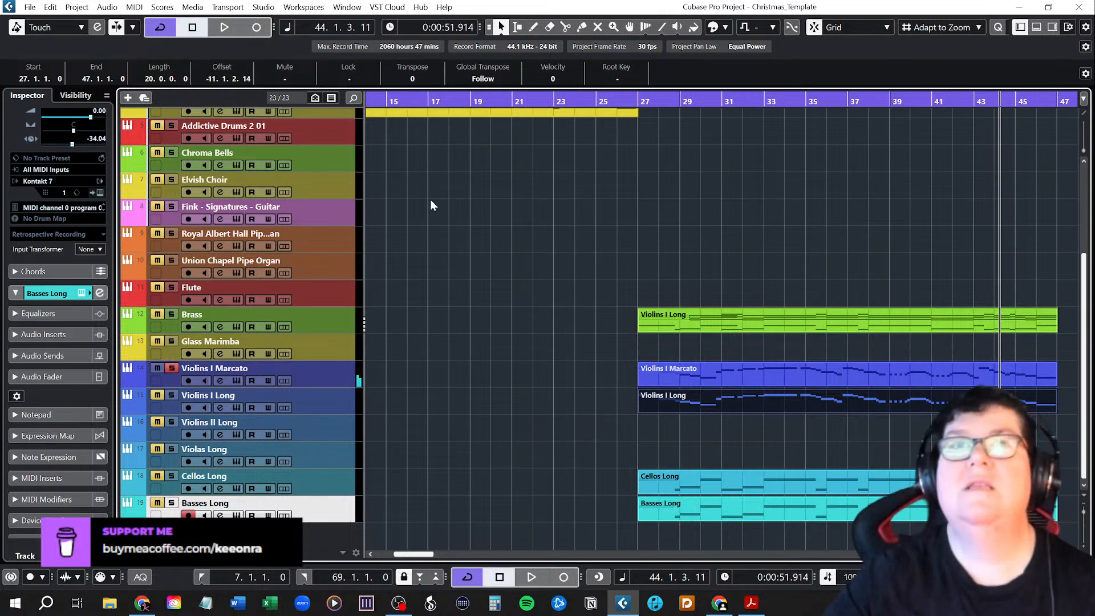
# Set the Violins I Marcato track delay to -17.02, play the soloed part from bar 27, and hide the Inspector.
pyautogui.click(329, 373)
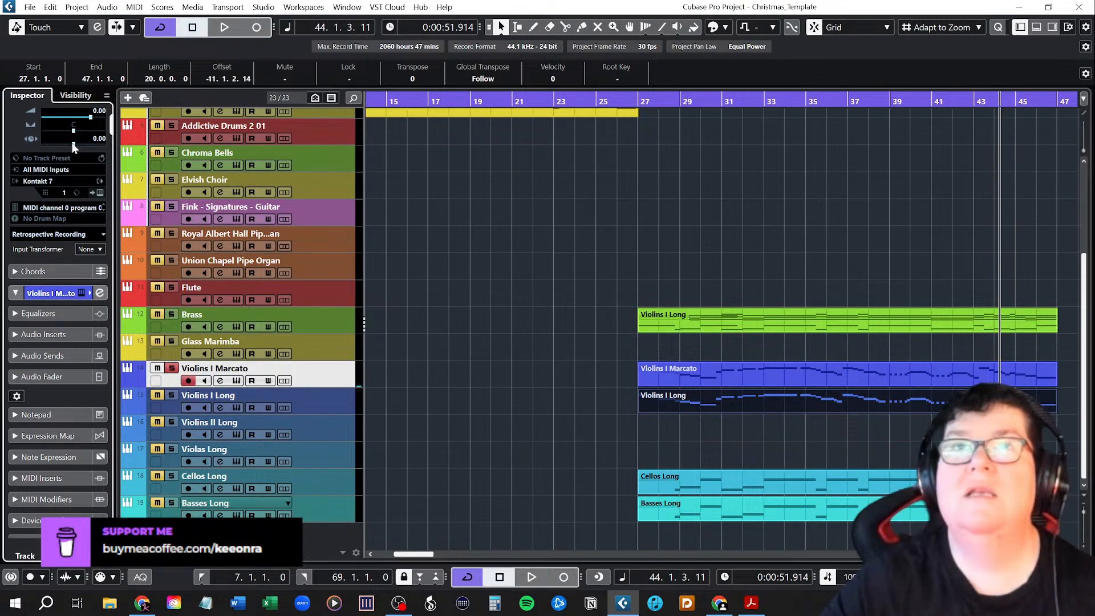
pyautogui.moveTo(73, 146); pyautogui.dragTo(72, 146)
pyautogui.click(637, 101)
pyautogui.press('space')
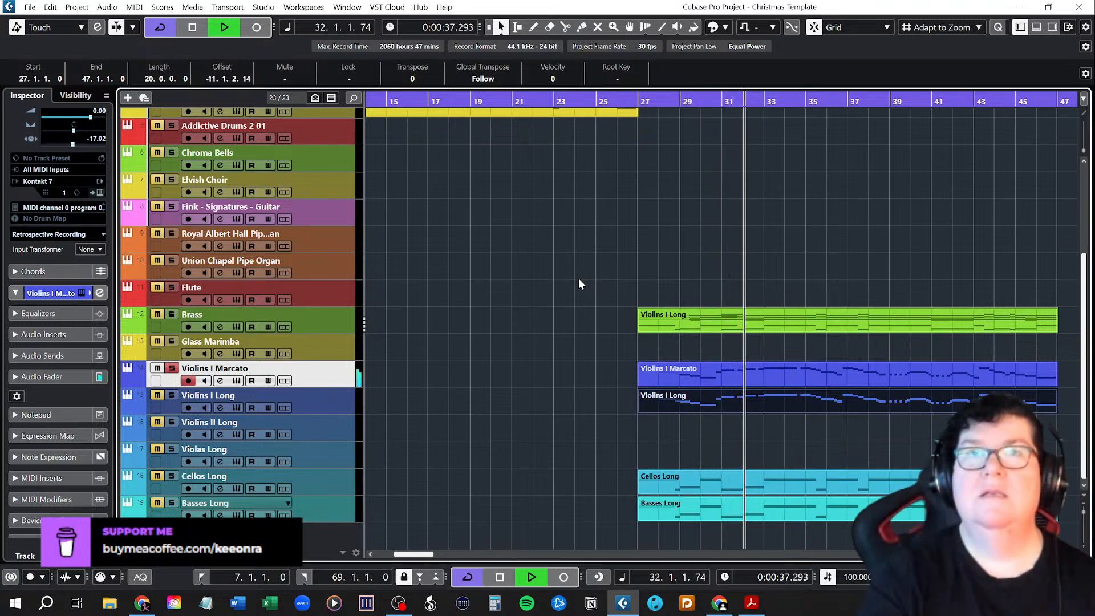
pyautogui.press('space')
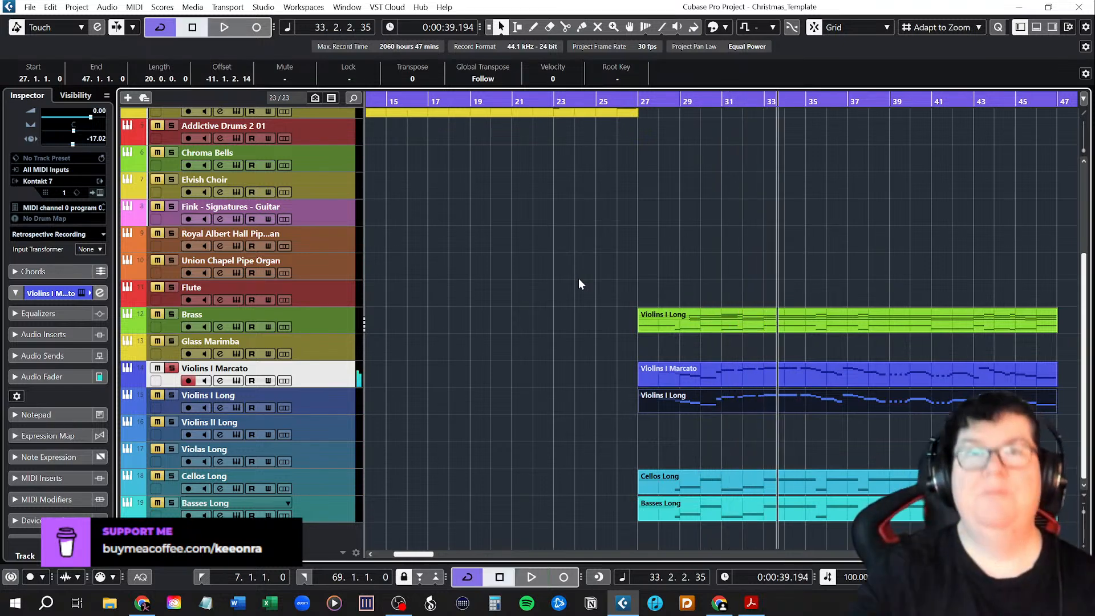
pyautogui.click(1021, 27)
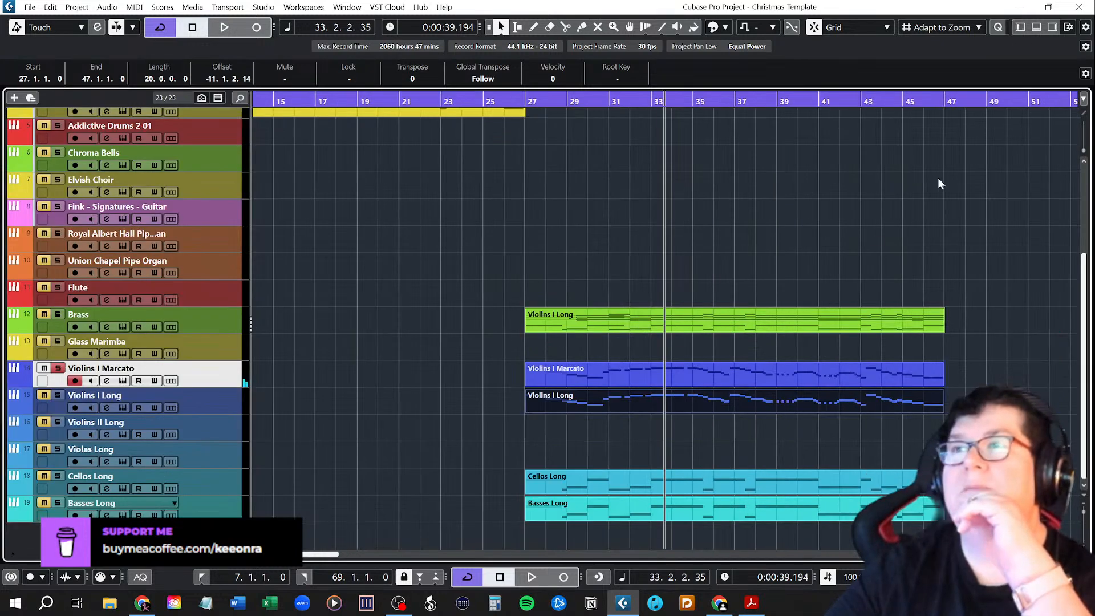
# Return the playback position to bar 27 and save the project.
pyautogui.click(525, 101)
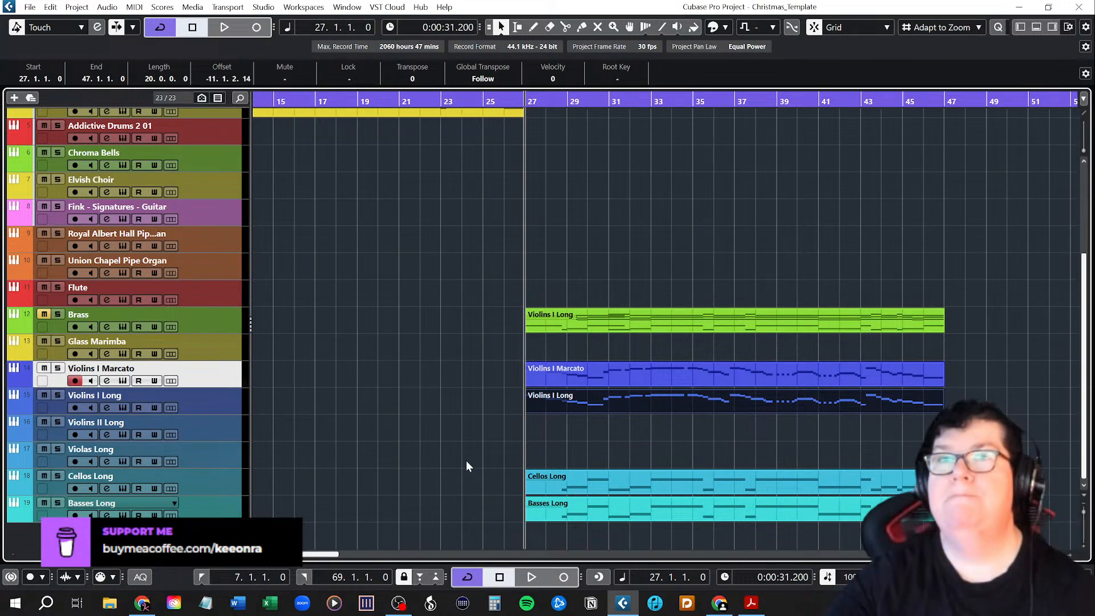
pyautogui.click(30, 7)
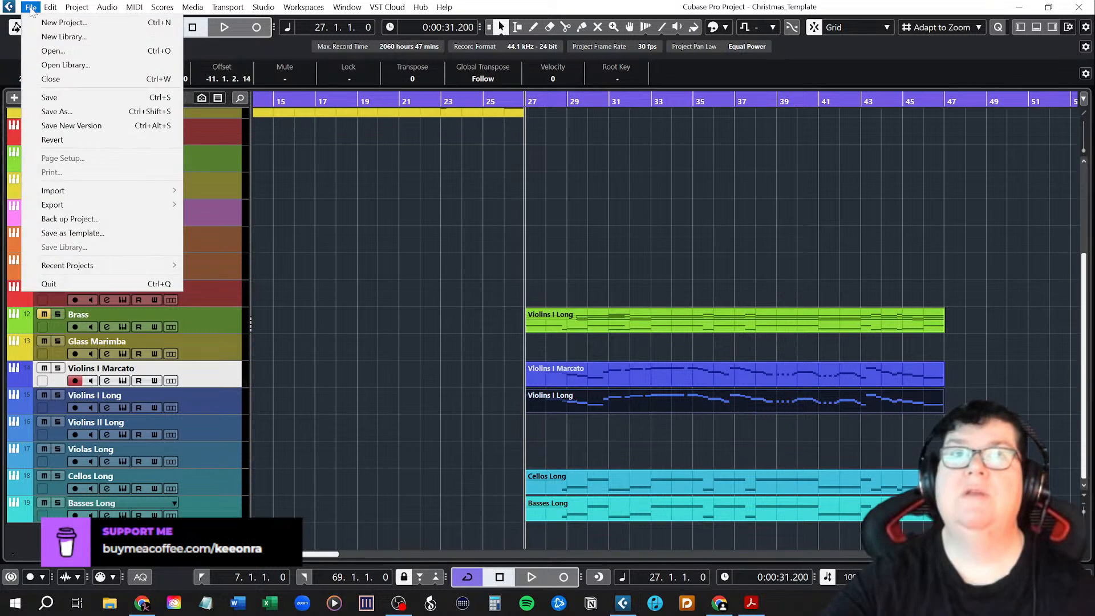
pyautogui.click(49, 98)
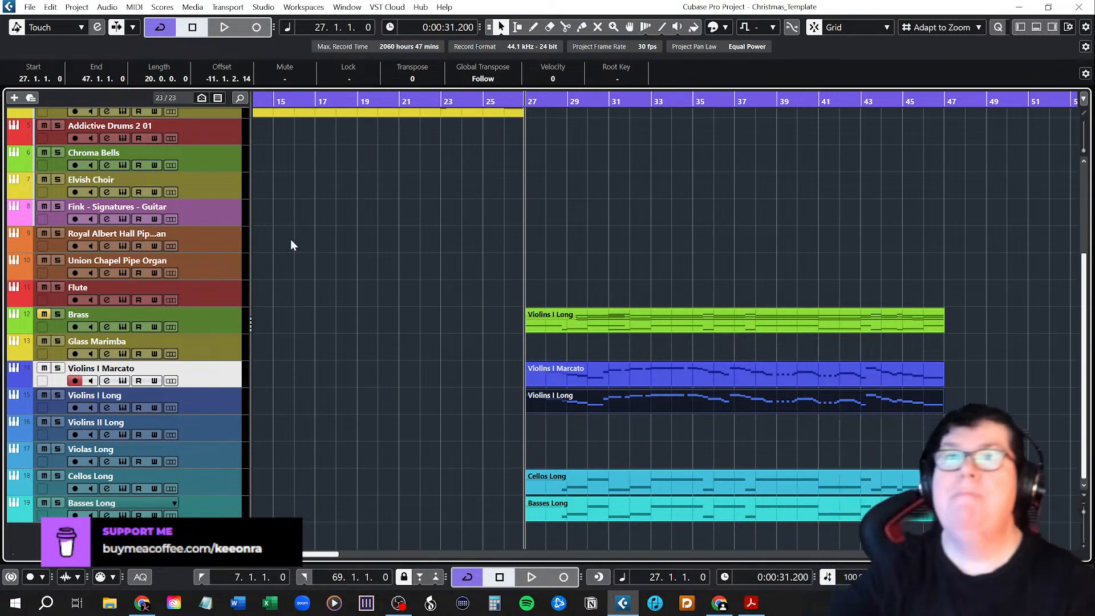
# Move the Chorus 2 chord part from the Brass track to the Violins II Long track at bar 27.
pyautogui.scroll(5, 406, 343)
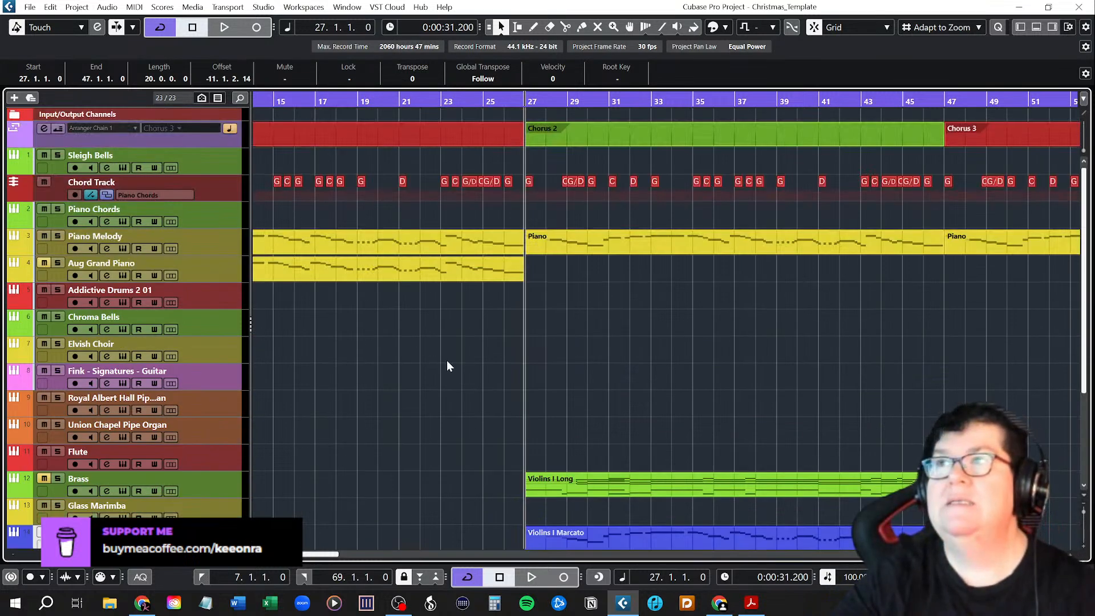
pyautogui.scroll(-5, 447, 366)
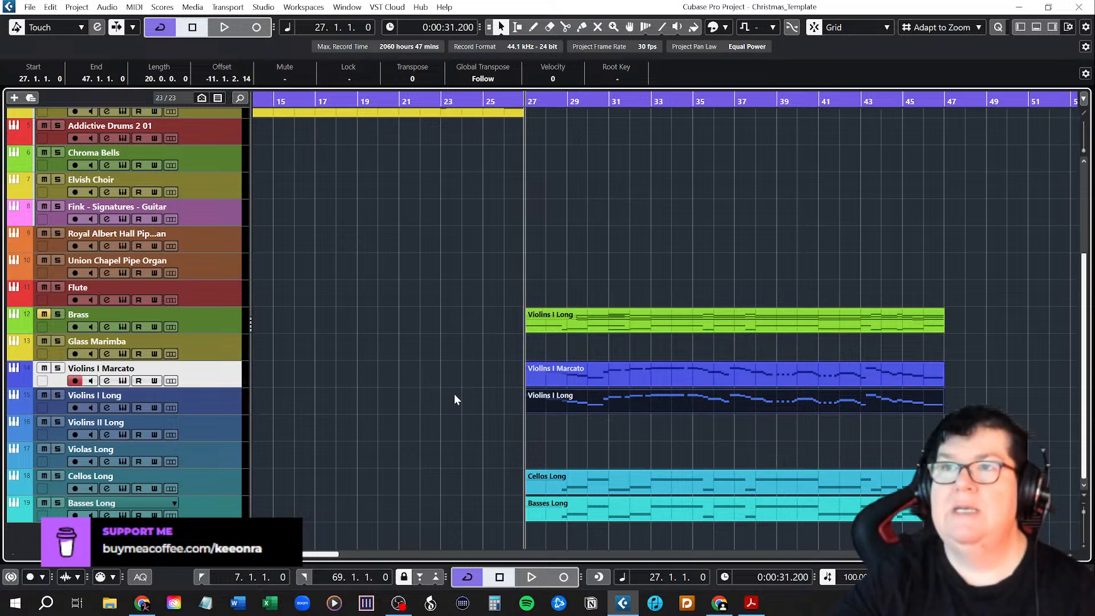
pyautogui.click(629, 317)
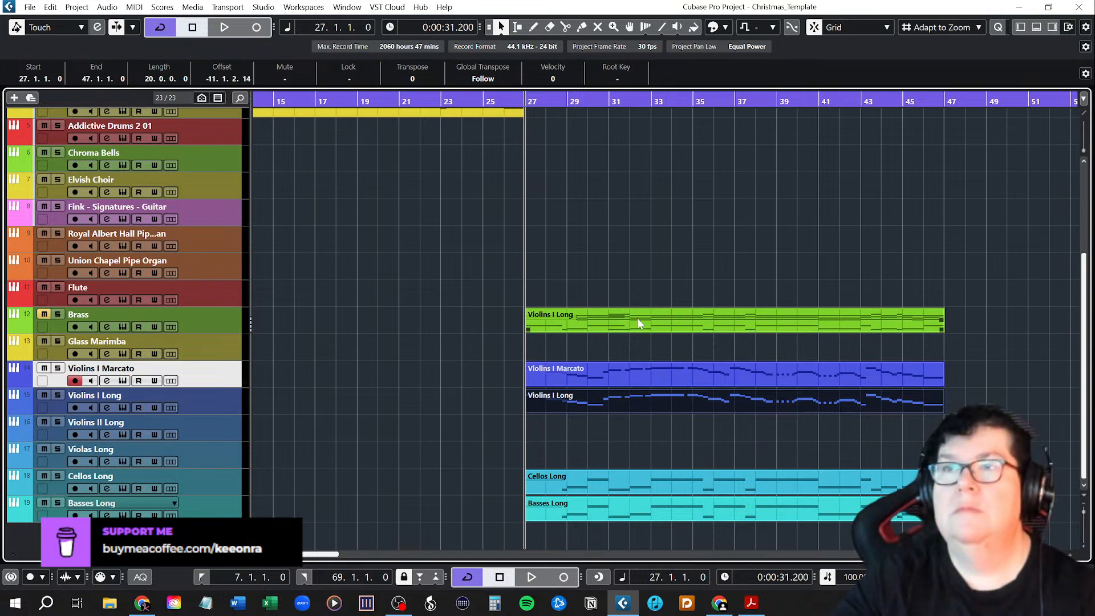
pyautogui.moveTo(638, 317); pyautogui.dragTo(640, 427)
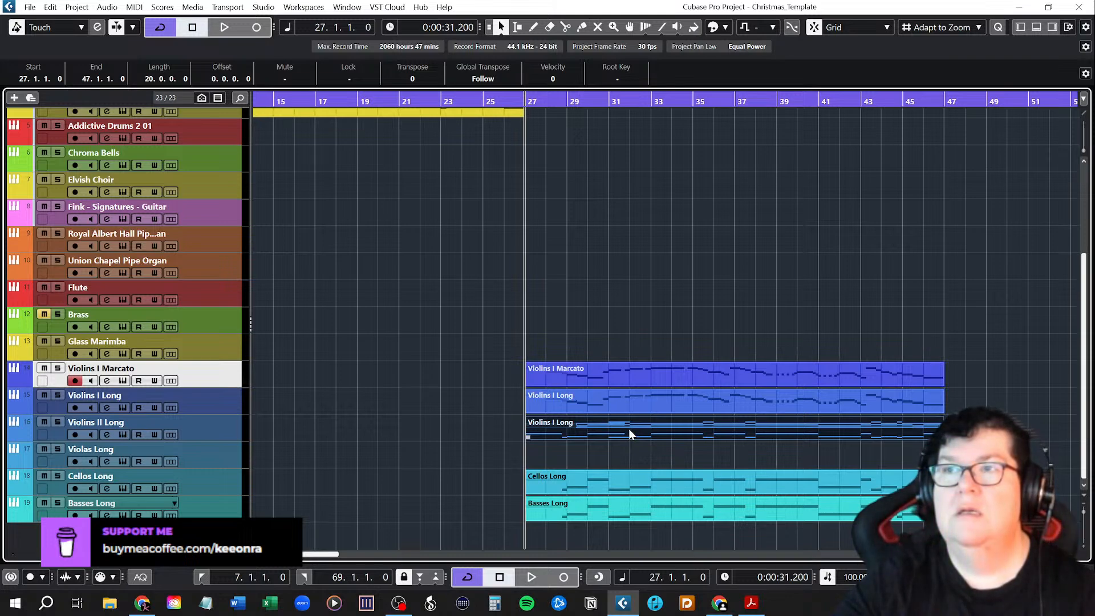
# Move the Aug Grand Piano part from the first Chorus to the start of Chorus 3 at bar 47.
pyautogui.scroll(6, 617, 303)
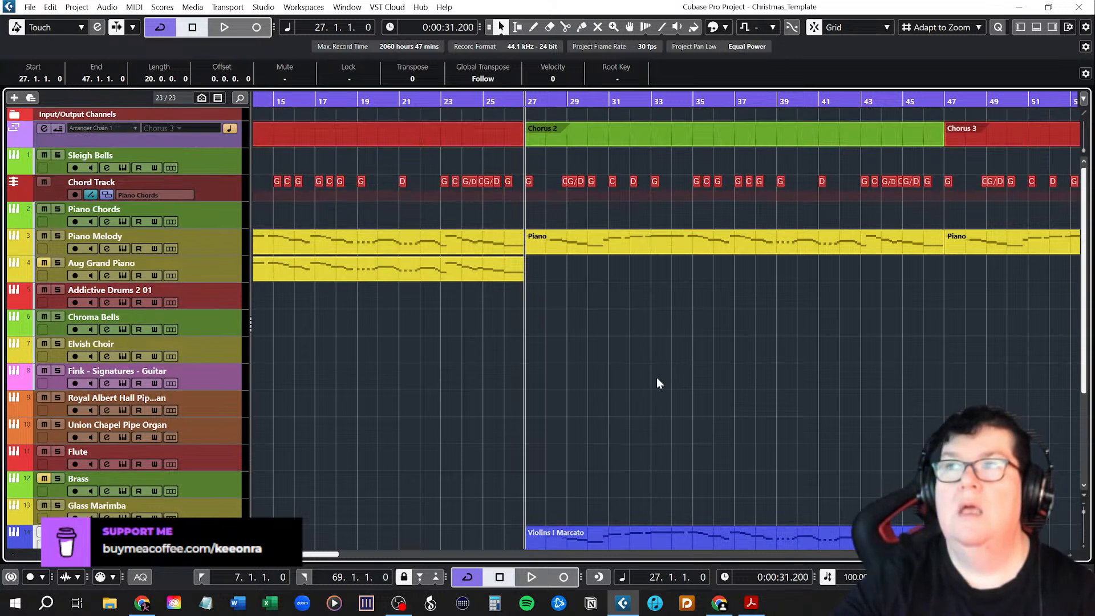
pyautogui.moveTo(322, 554)
pyautogui.mouseDown()
pyautogui.moveTo(350, 558)
pyautogui.moveTo(313, 555)
pyautogui.mouseUp()
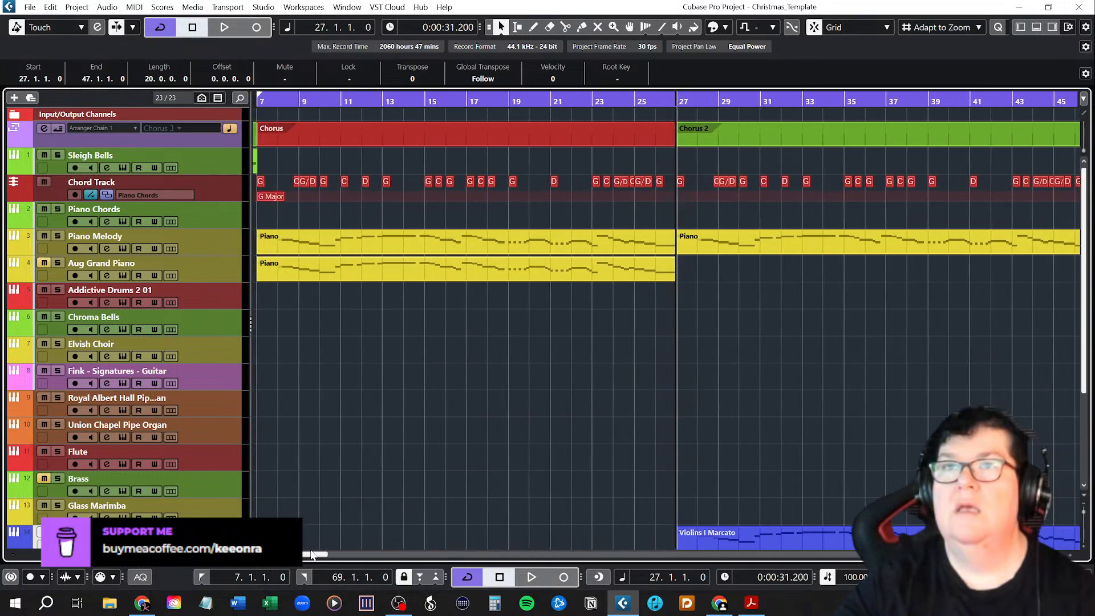
pyautogui.click(444, 279)
pyautogui.moveTo(442, 280); pyautogui.dragTo(899, 274)
# Mute the Piano Melody part in Chorus 3 with the Mute tool and return to the selection tool.
pyautogui.rightClick(821, 213)
pyautogui.click(918, 214)
pyautogui.click(868, 238)
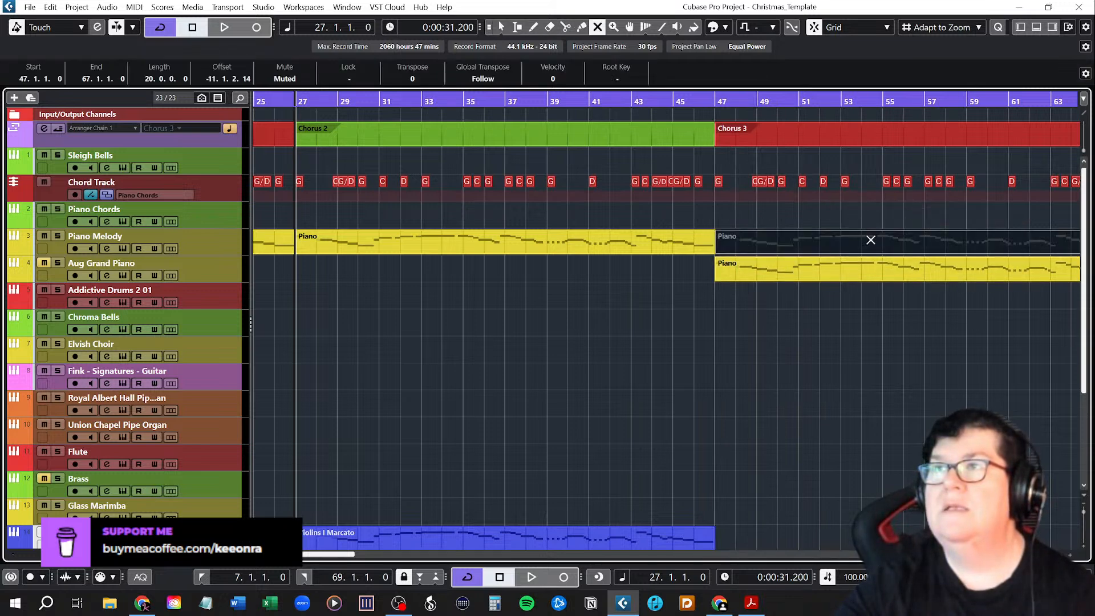
pyautogui.press('1')
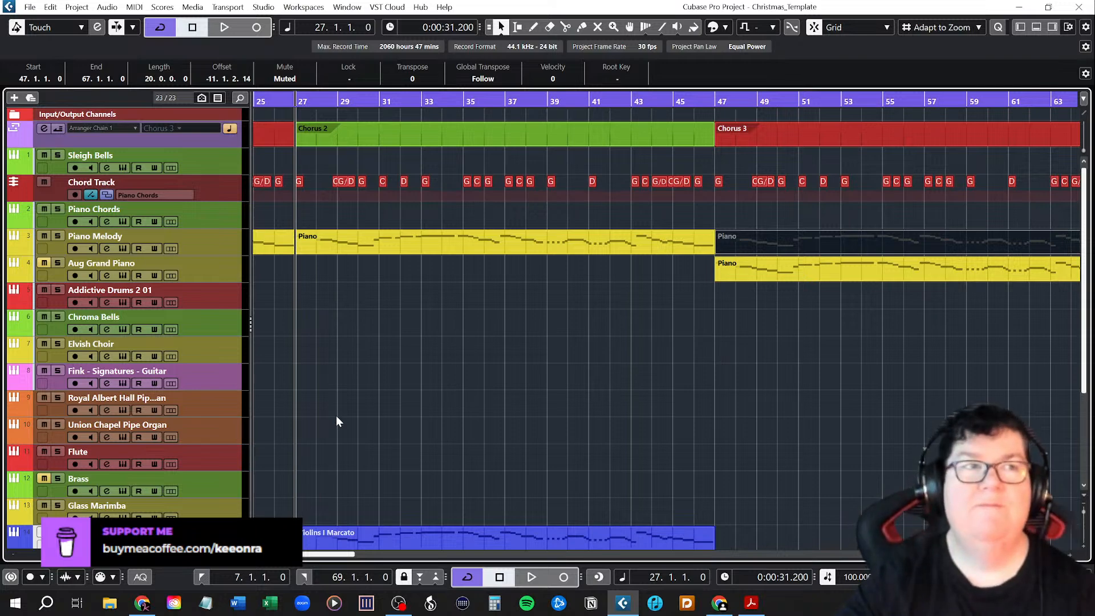
# Examine which piano, chord and string parts are placed in the first Chorus, Chorus 2 and Chorus 3.
pyautogui.scroll(-4, 337, 415)
pyautogui.scroll(4, 339, 414)
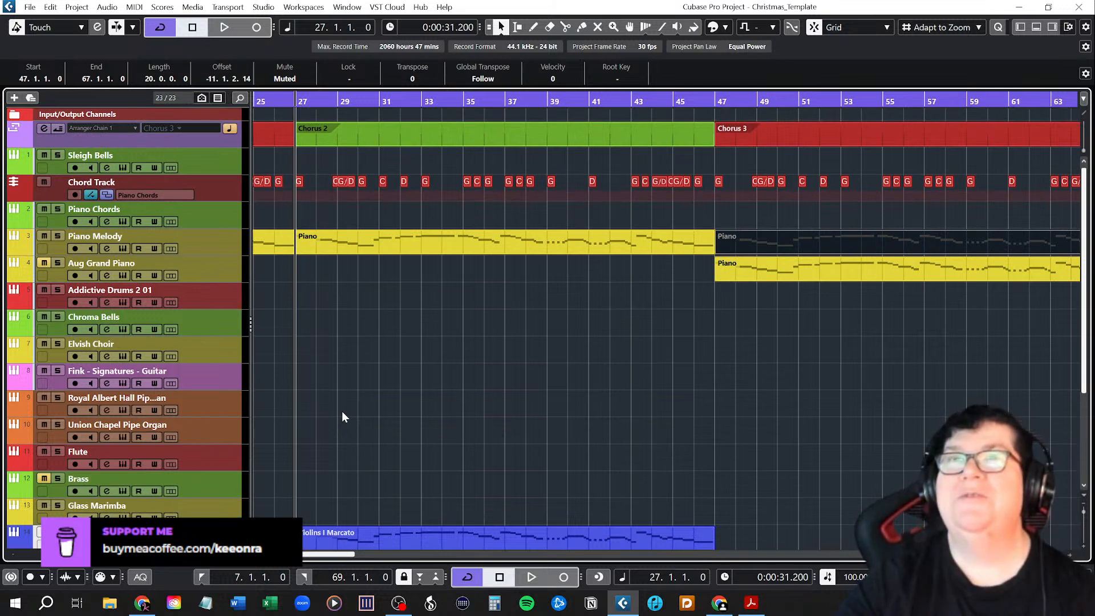
pyautogui.click(391, 409)
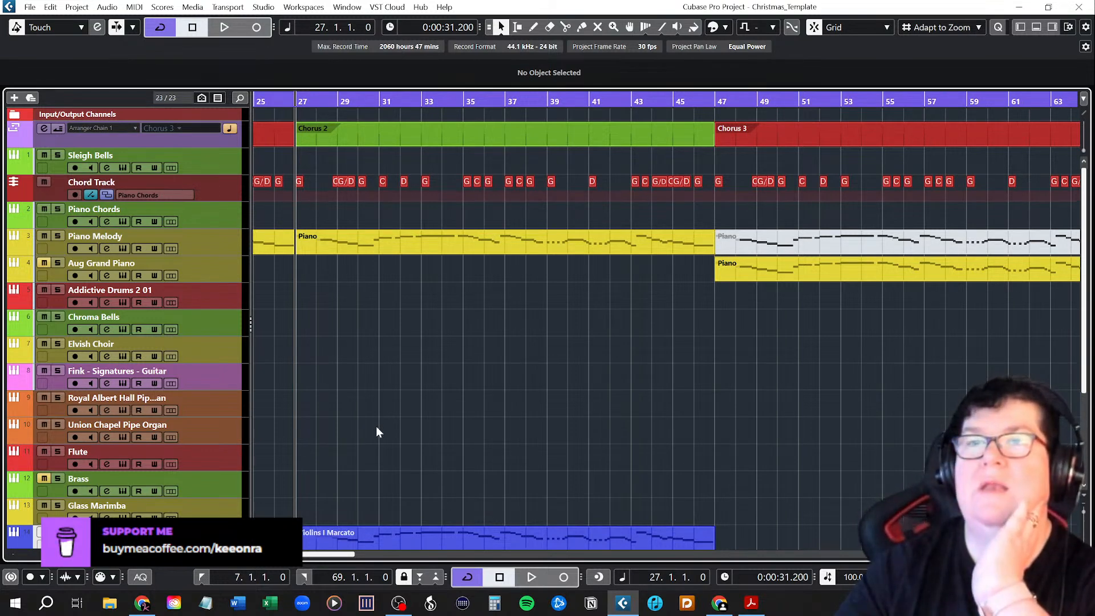
pyautogui.scroll(-3, 376, 426)
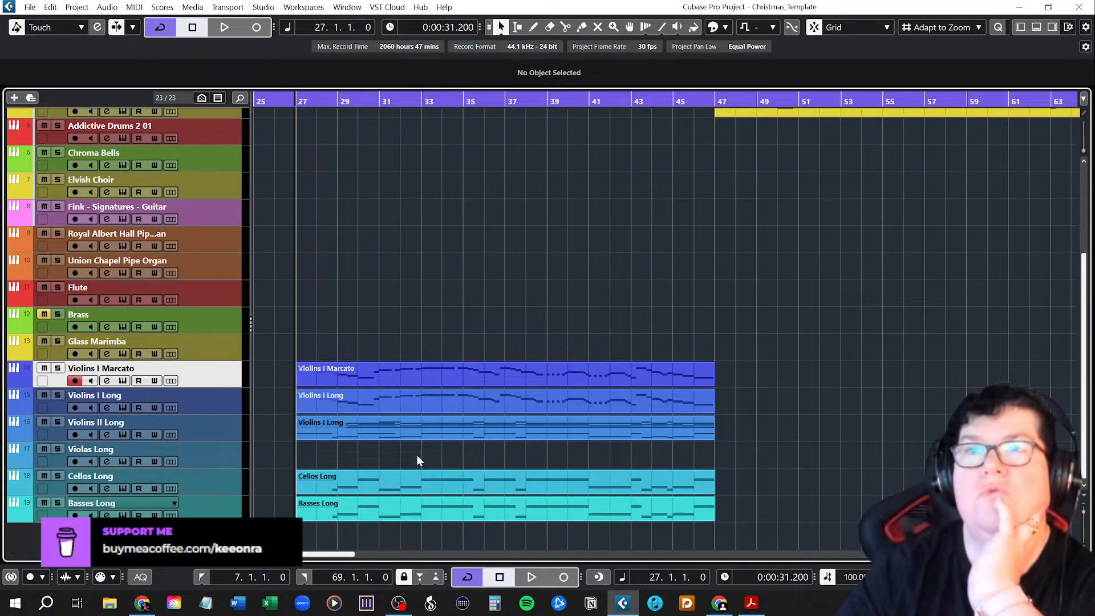
pyautogui.scroll(3, 417, 454)
pyautogui.scroll(-3, 417, 442)
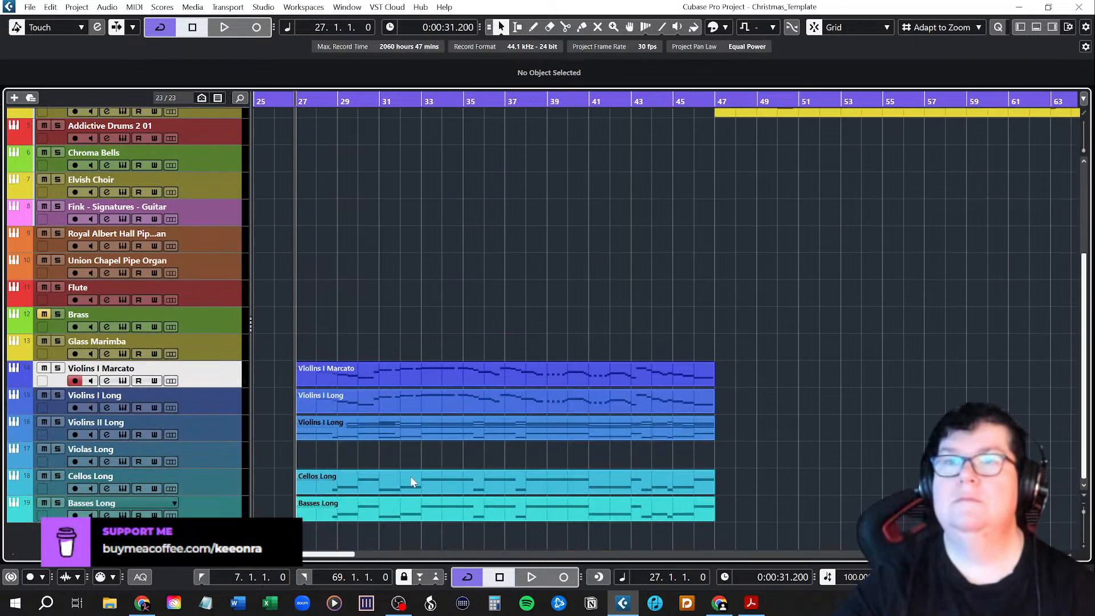
pyautogui.moveTo(347, 556); pyautogui.dragTo(313, 554)
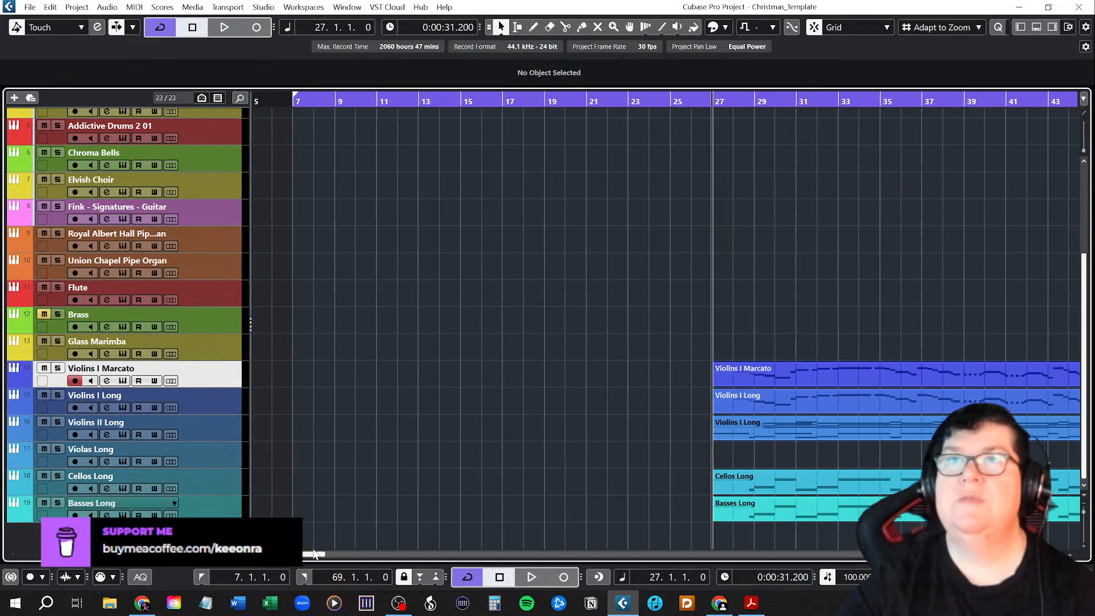
pyautogui.scroll(3, 383, 445)
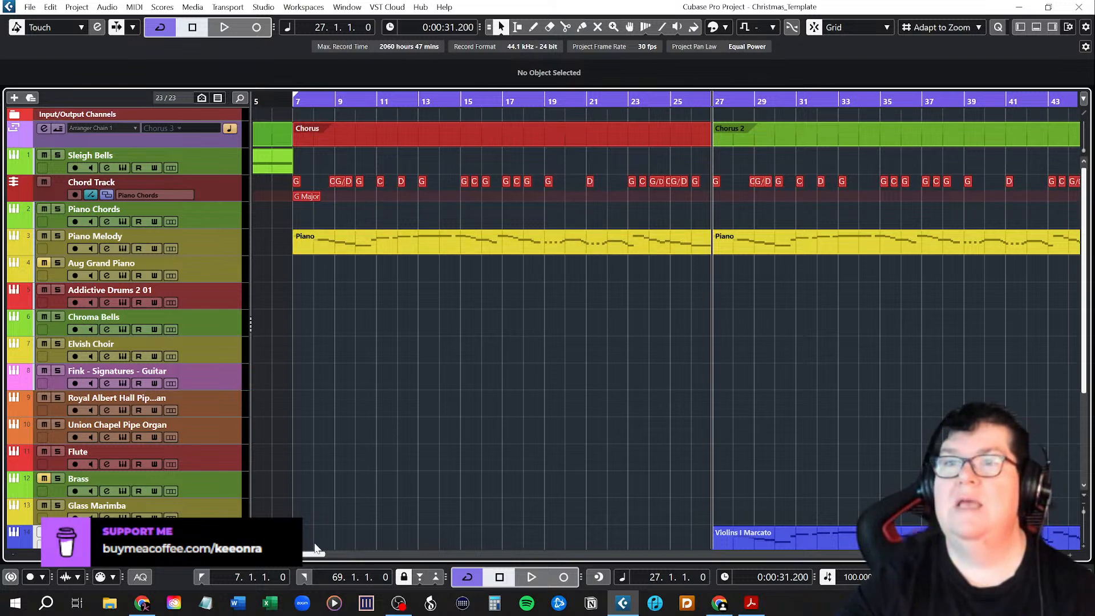
pyautogui.moveTo(313, 558); pyautogui.dragTo(330, 558)
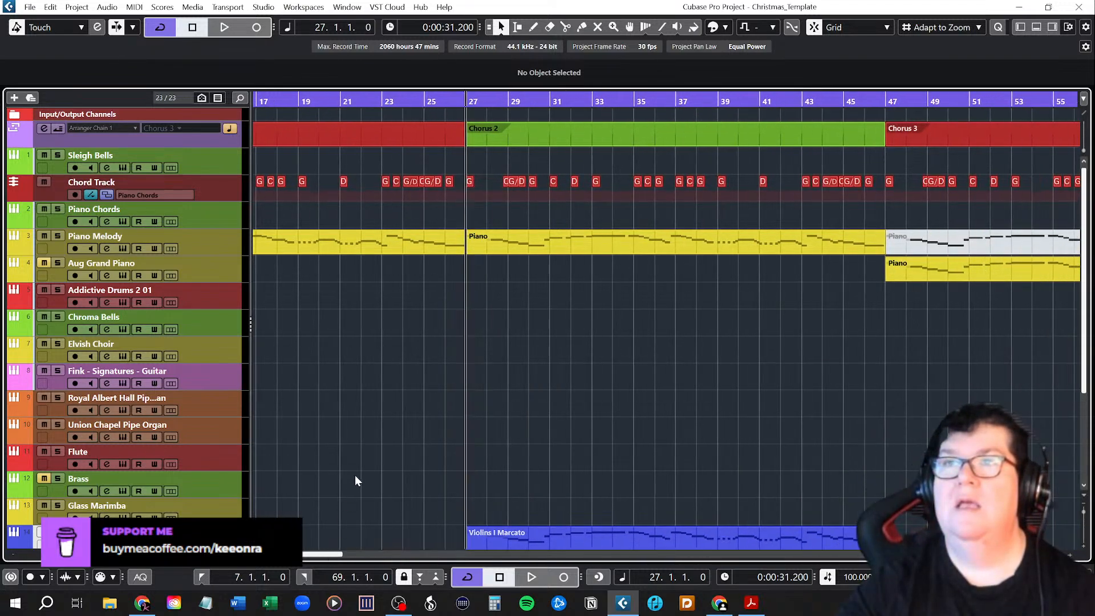
pyautogui.scroll(-6, 388, 467)
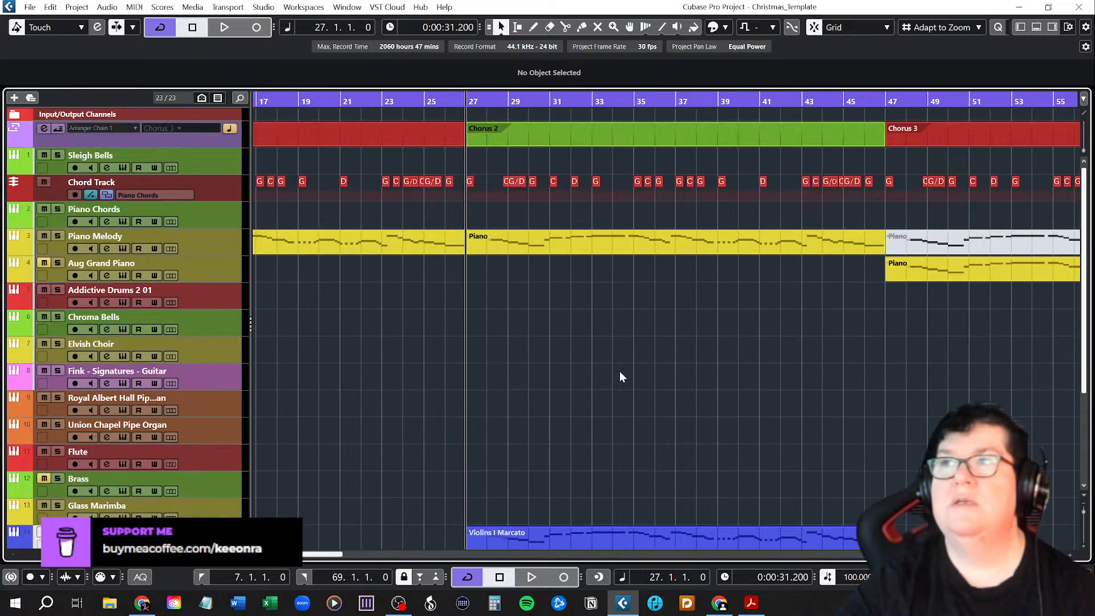
# Mute all the chord events of Chorus 2 on the Chord Track and return to the selection tool.
pyautogui.rightClick(631, 362)
pyautogui.click(730, 366)
pyautogui.moveTo(480, 186); pyautogui.dragTo(877, 187)
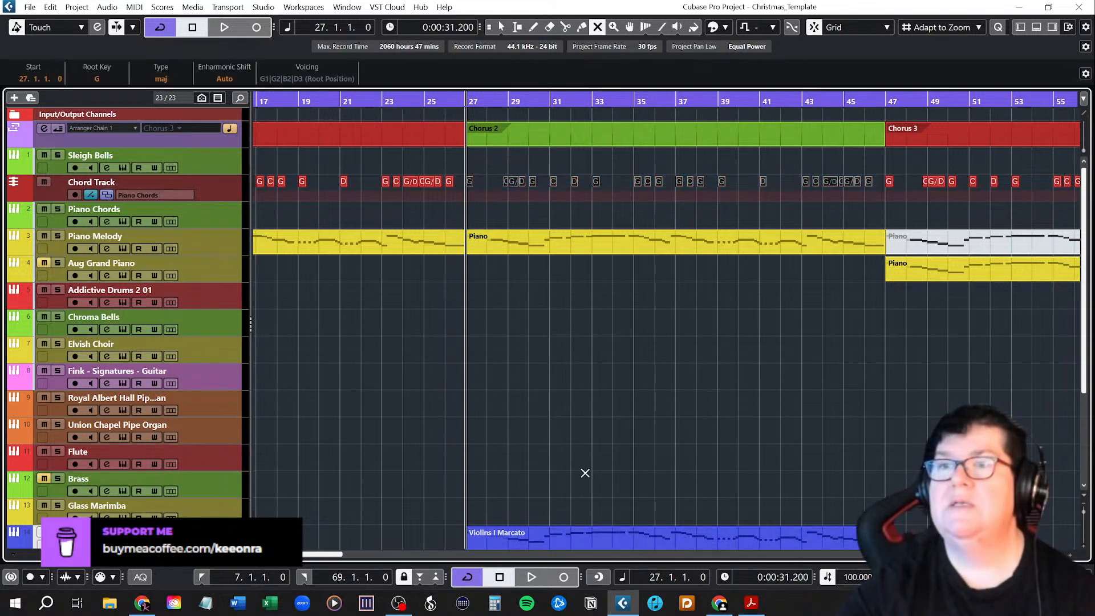
pyautogui.press('1')
pyautogui.moveTo(341, 557)
pyautogui.mouseDown()
pyautogui.moveTo(365, 562)
pyautogui.moveTo(344, 560)
pyautogui.mouseUp()
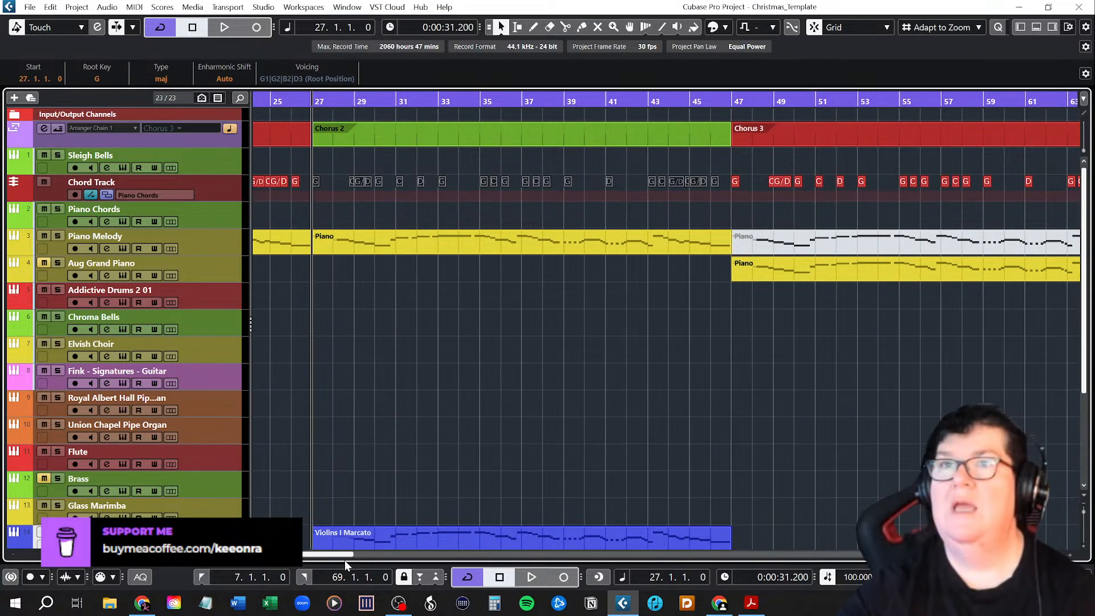
pyautogui.scroll(-3, 821, 459)
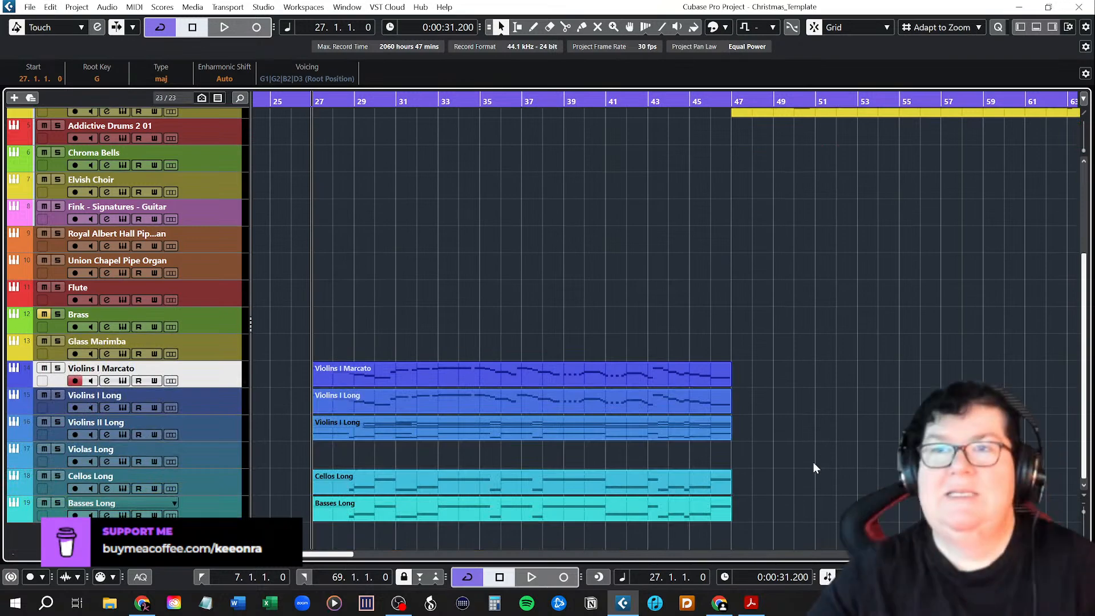
# Examine the stacked chord notes of the Violins II Long part in Chorus 2 and audition its beginning.
pyautogui.click(411, 434)
pyautogui.doubleClick(412, 430)
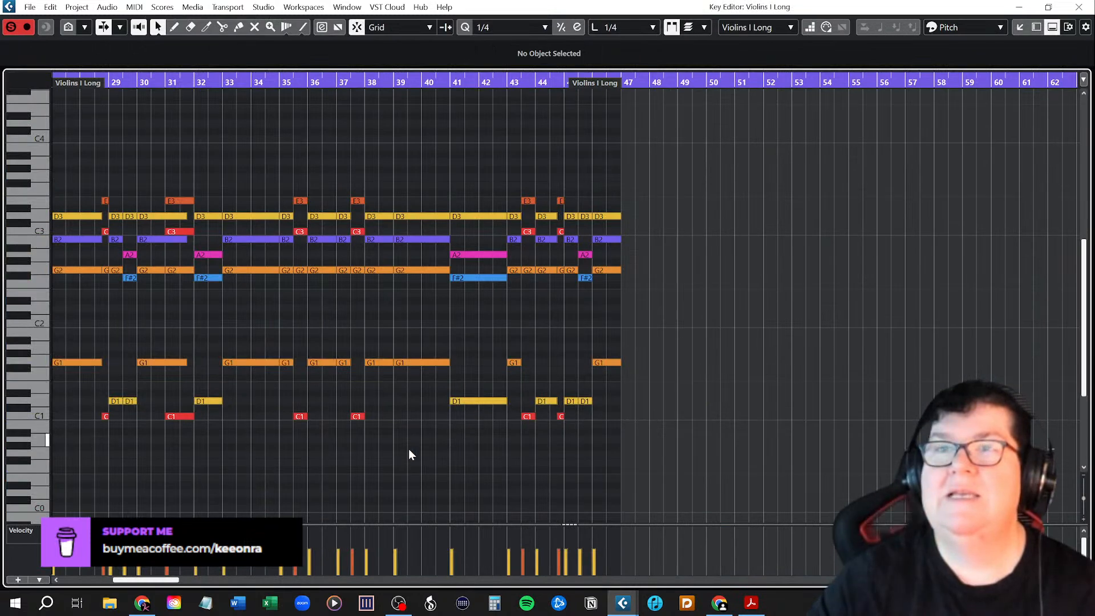
pyautogui.hscroll(-3, 302, 476)
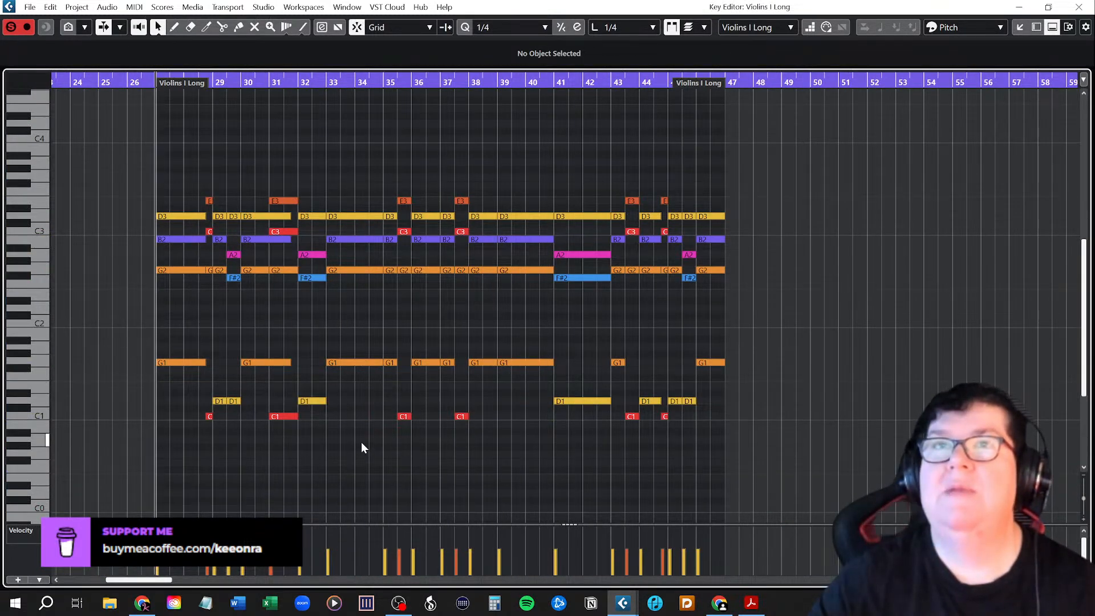
pyautogui.press('space')
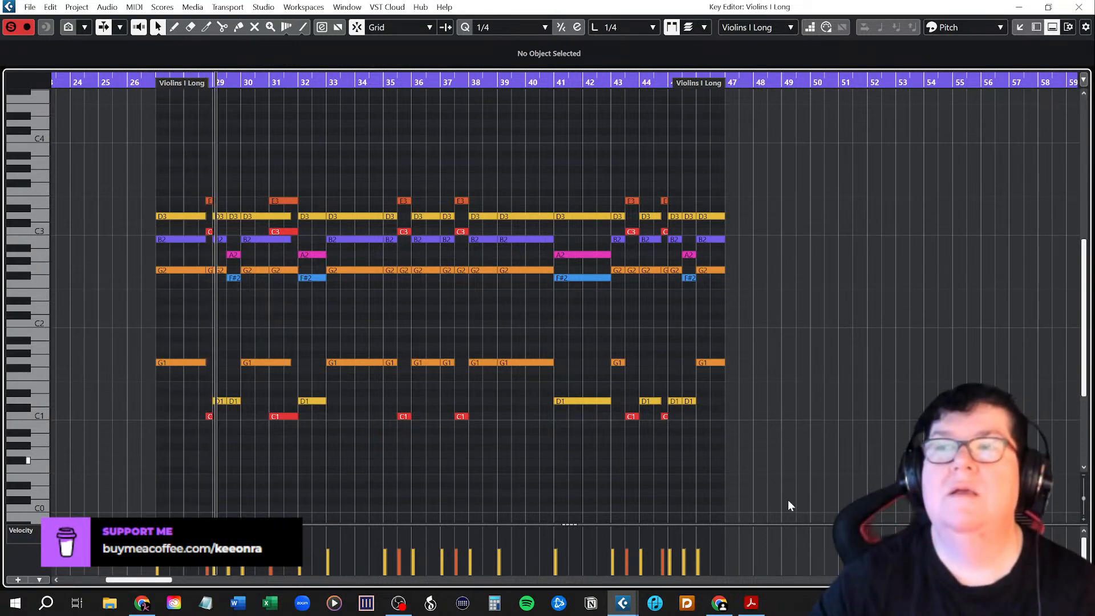
pyautogui.click(1079, 7)
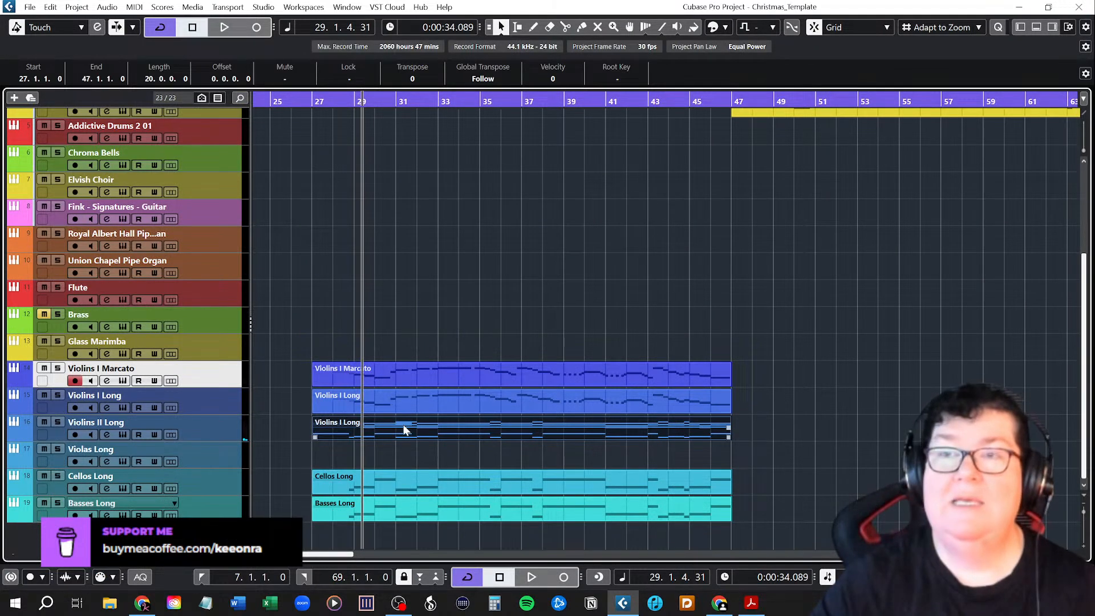
pyautogui.doubleClick(385, 430)
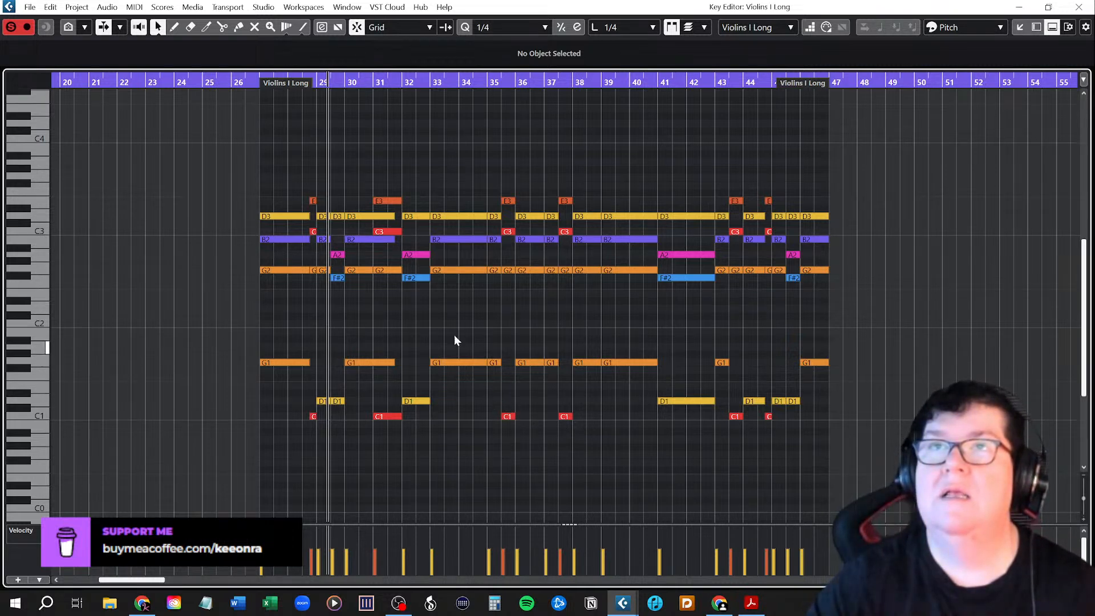
pyautogui.click(277, 216)
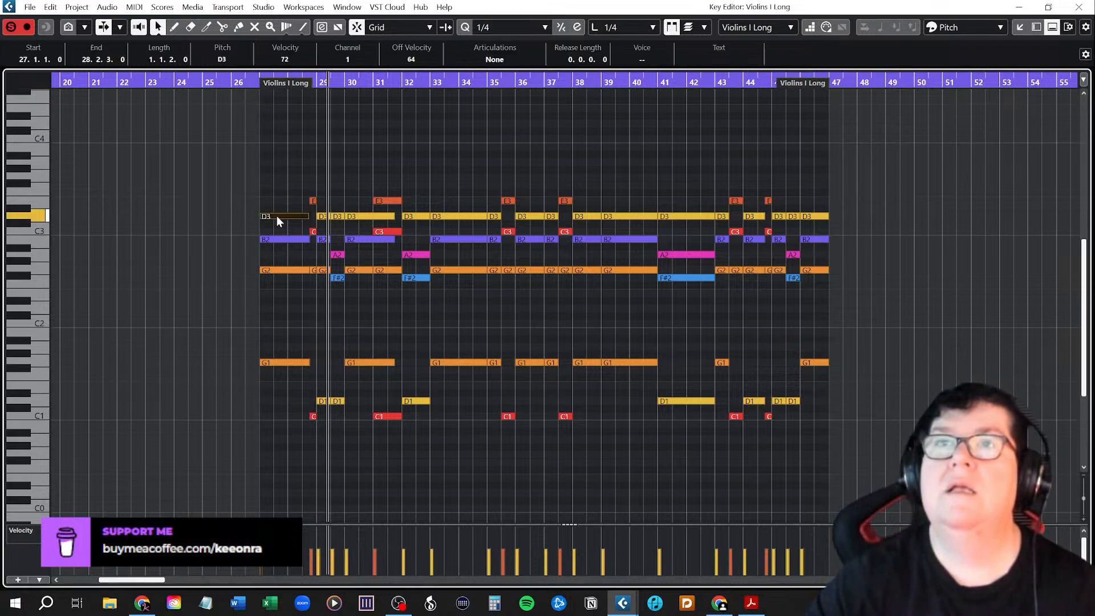
pyautogui.click(275, 271)
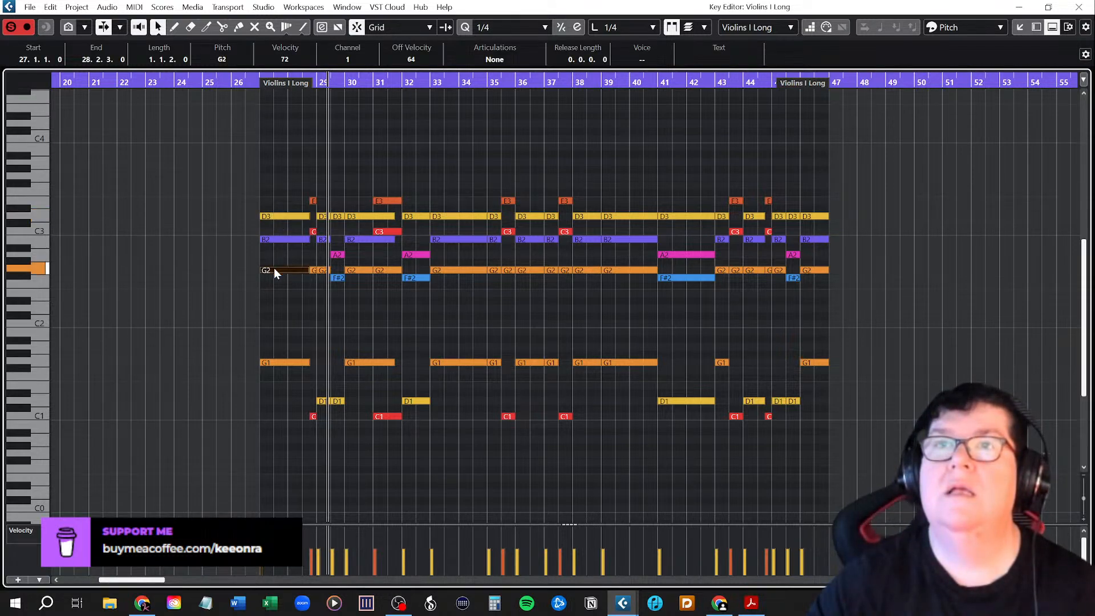
pyautogui.click(1079, 6)
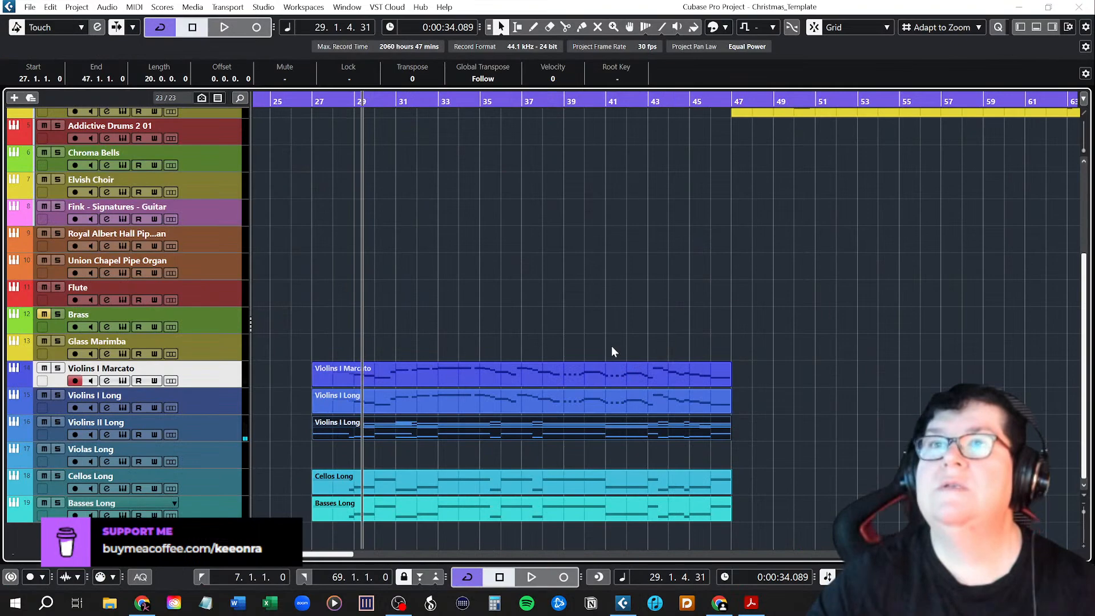
# Compare the melody notes of the Violins I Marcato part with the chord notes of the Violins II Long part.
pyautogui.scroll(-5, 397, 329)
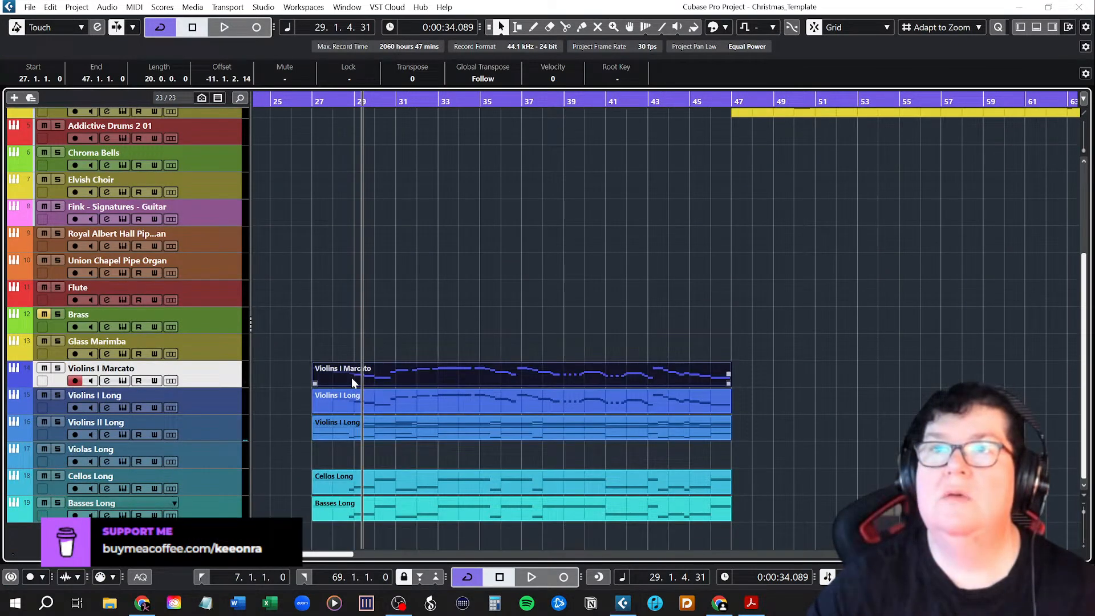
pyautogui.doubleClick(352, 378)
pyautogui.hscroll(-2, 309, 404)
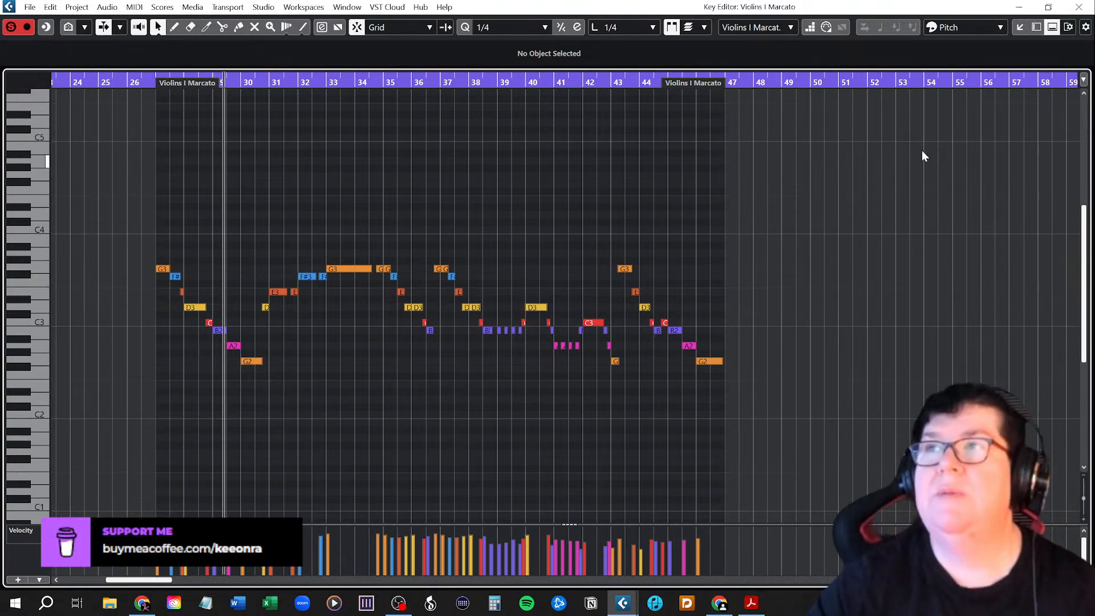
pyautogui.click(1084, 10)
pyautogui.click(360, 410)
pyautogui.doubleClick(341, 427)
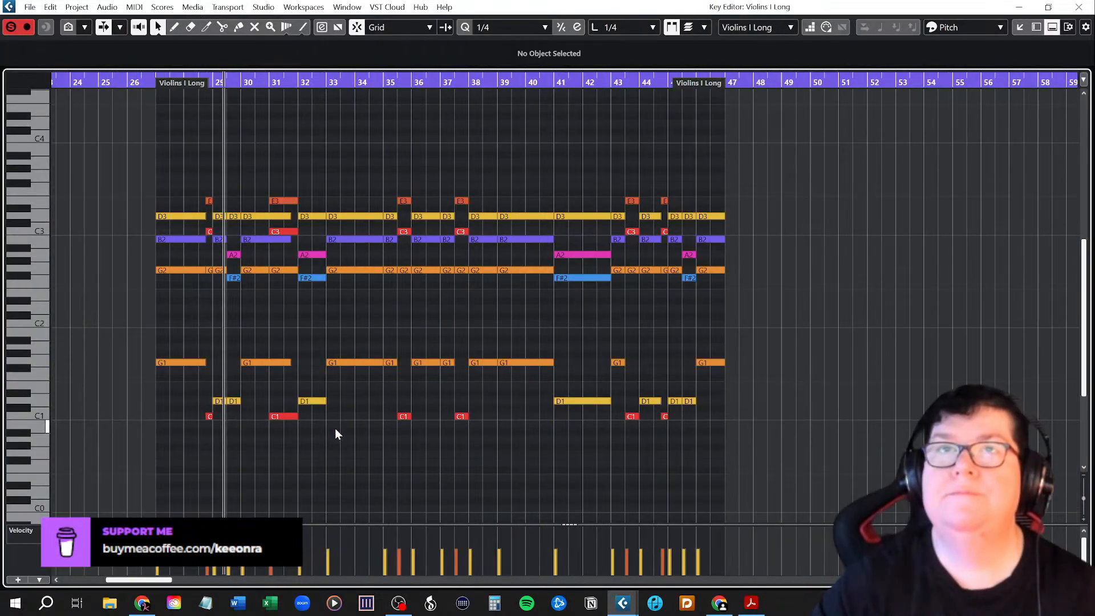
pyautogui.hscroll(-2, 345, 425)
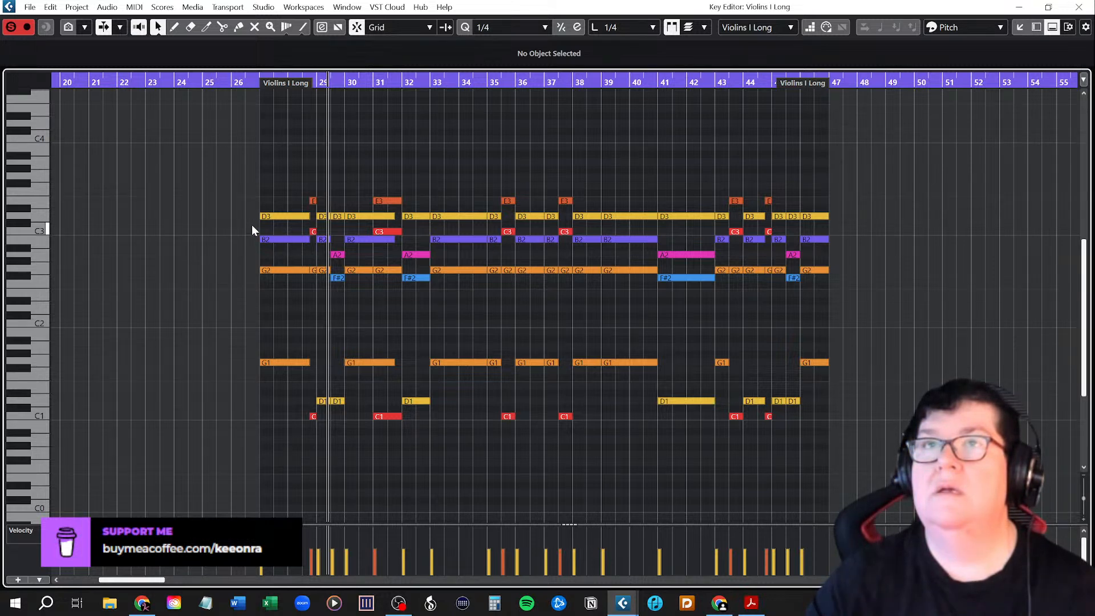
pyautogui.moveTo(251, 226)
pyautogui.mouseDown()
pyautogui.moveTo(402, 247)
pyautogui.moveTo(237, 225)
pyautogui.mouseUp()
pyautogui.click(1080, 7)
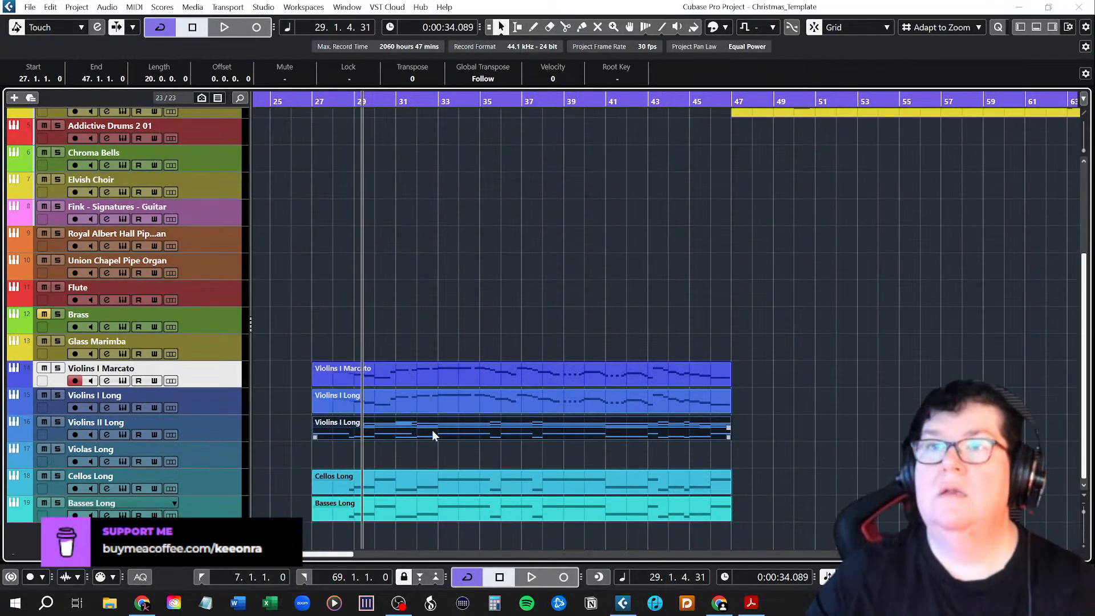
# Copy the Violins II Long part to the Violas Long track, and delete all notes below D3 from the Violins II part.
pyautogui.moveTo(412, 430); pyautogui.dragTo(415, 453)
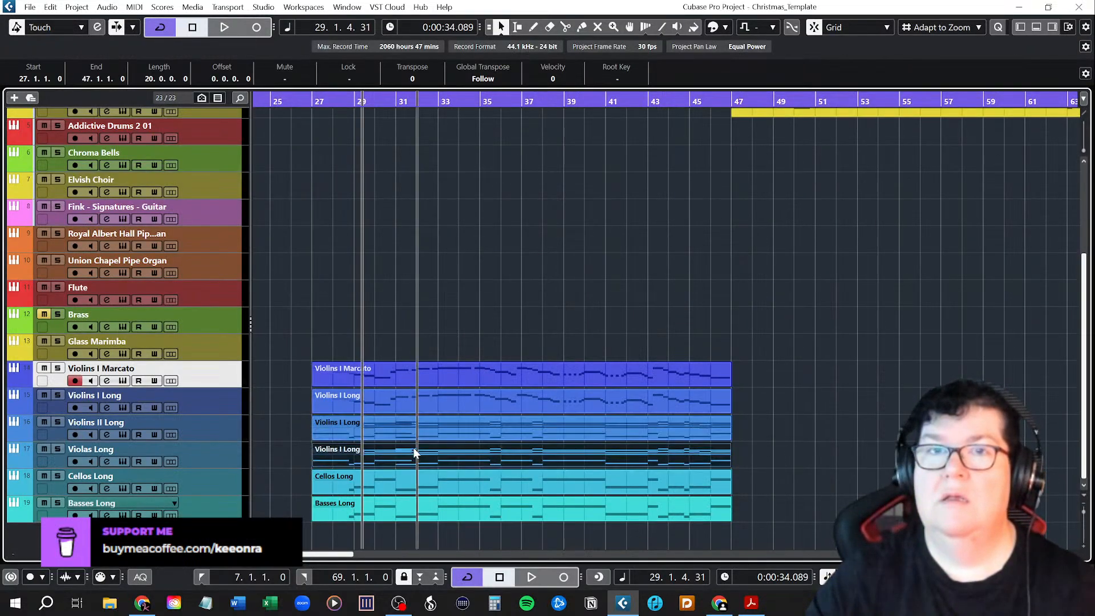
pyautogui.click(409, 425)
pyautogui.doubleClick(407, 435)
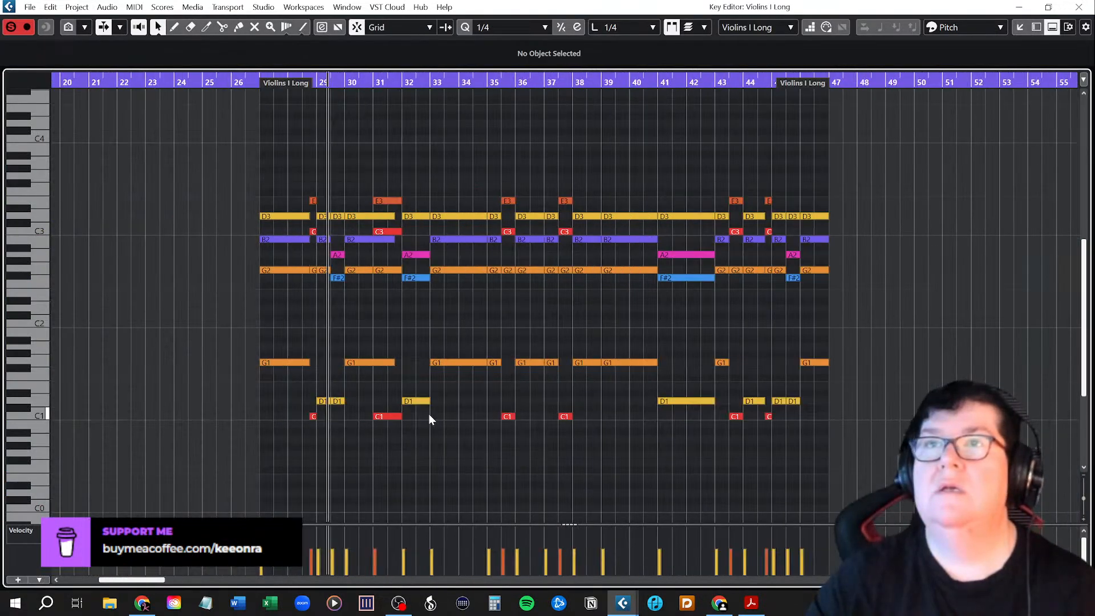
pyautogui.scroll(2, 429, 413)
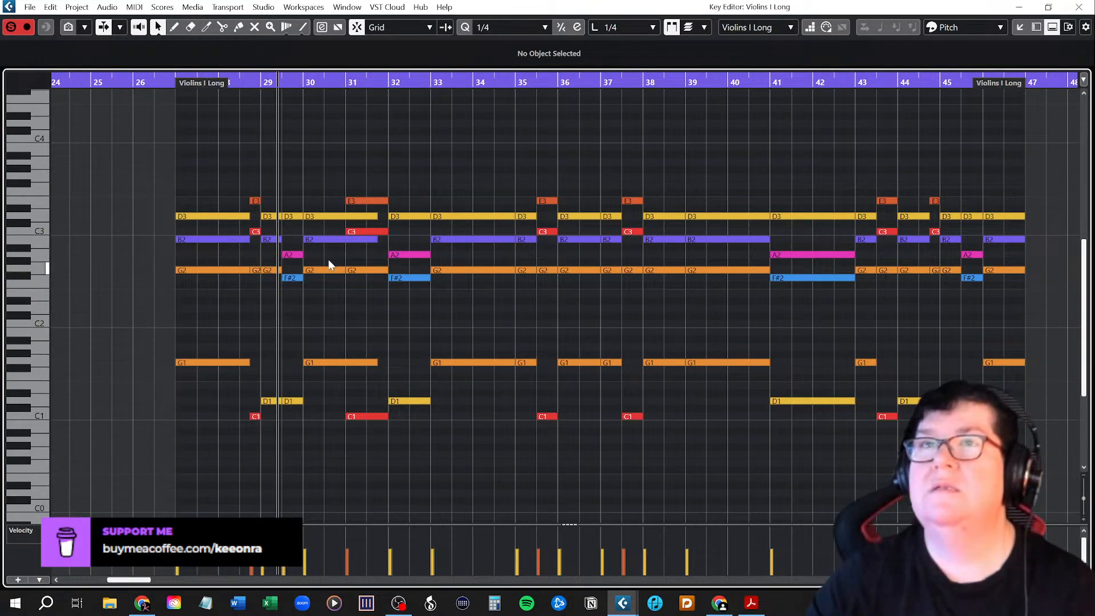
pyautogui.moveTo(169, 228); pyautogui.dragTo(1045, 464)
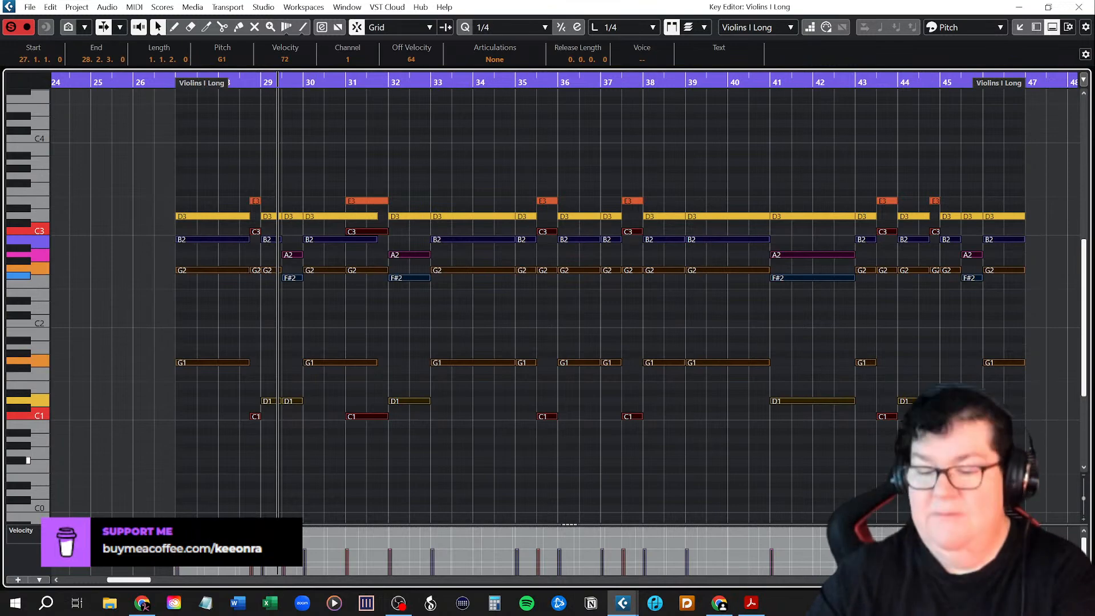
pyautogui.press('Delete')
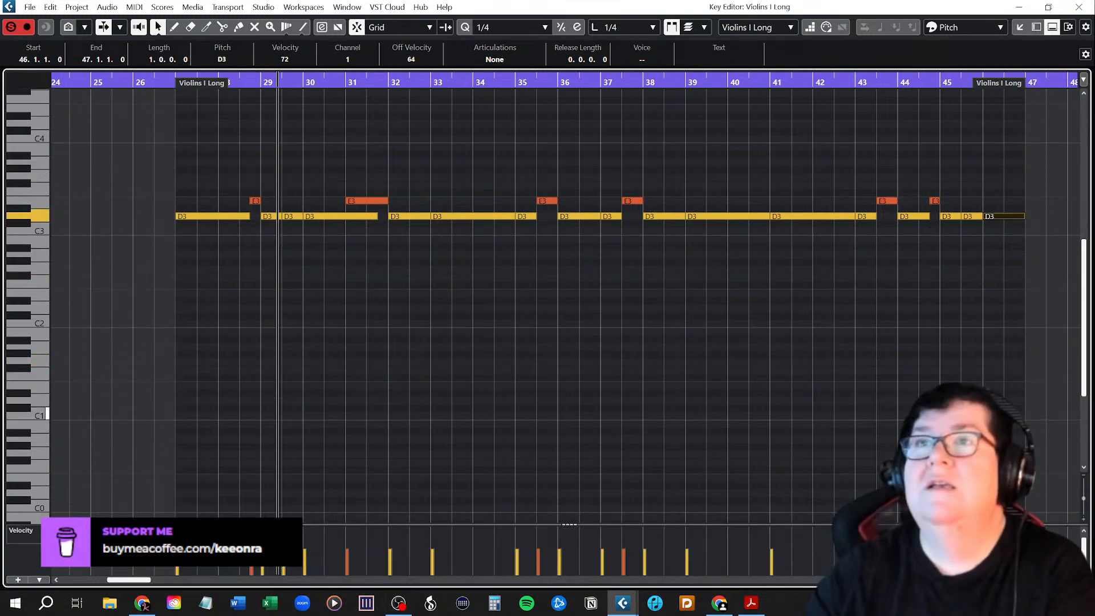
pyautogui.click(1079, 8)
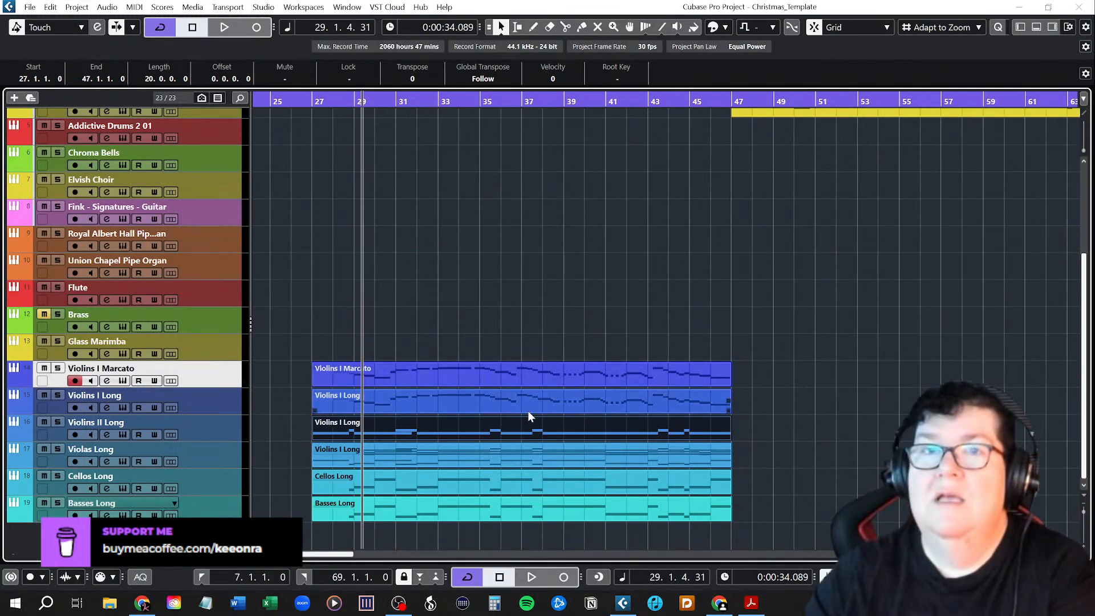
# Reduce the Violas Long part to its middle B2, C3 and A2 line by deleting the D3 and E3 notes above and everything from G2 down.
pyautogui.doubleClick(426, 456)
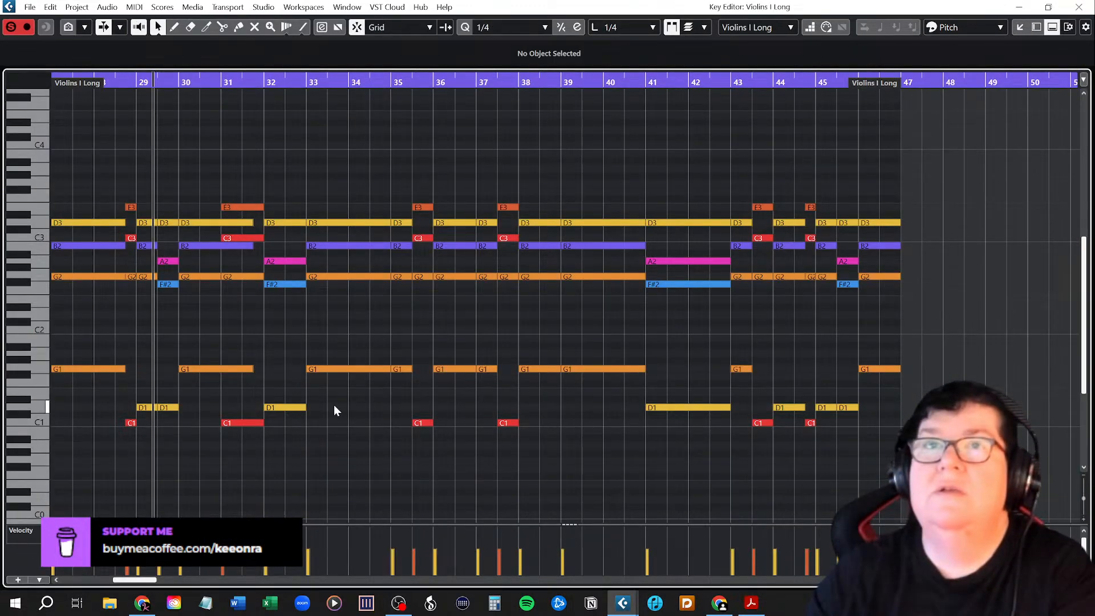
pyautogui.hscroll(-3, 313, 366)
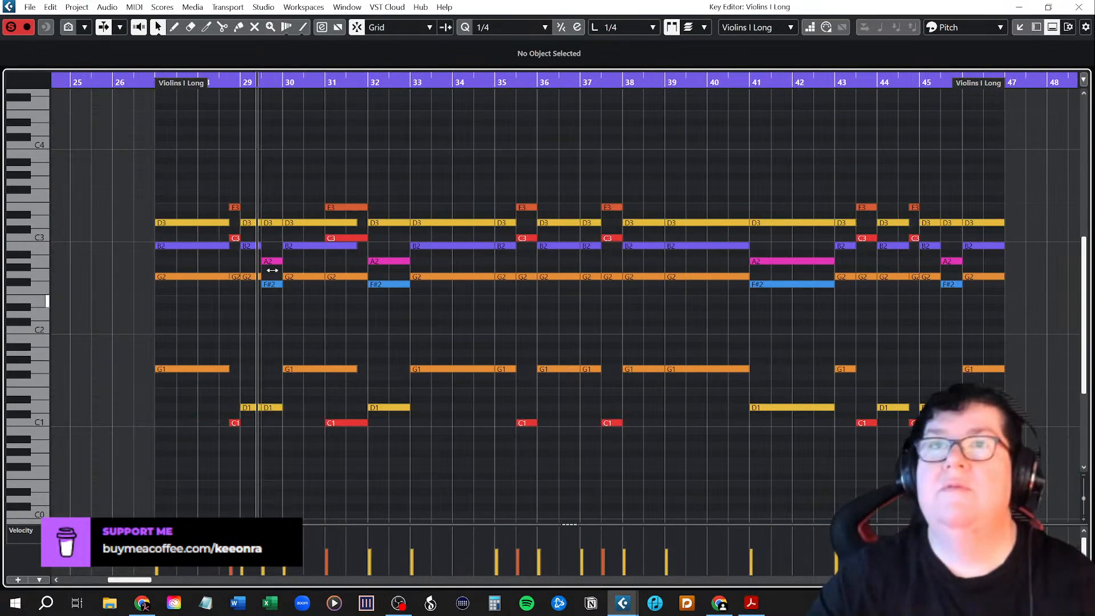
pyautogui.moveTo(137, 189); pyautogui.dragTo(983, 228)
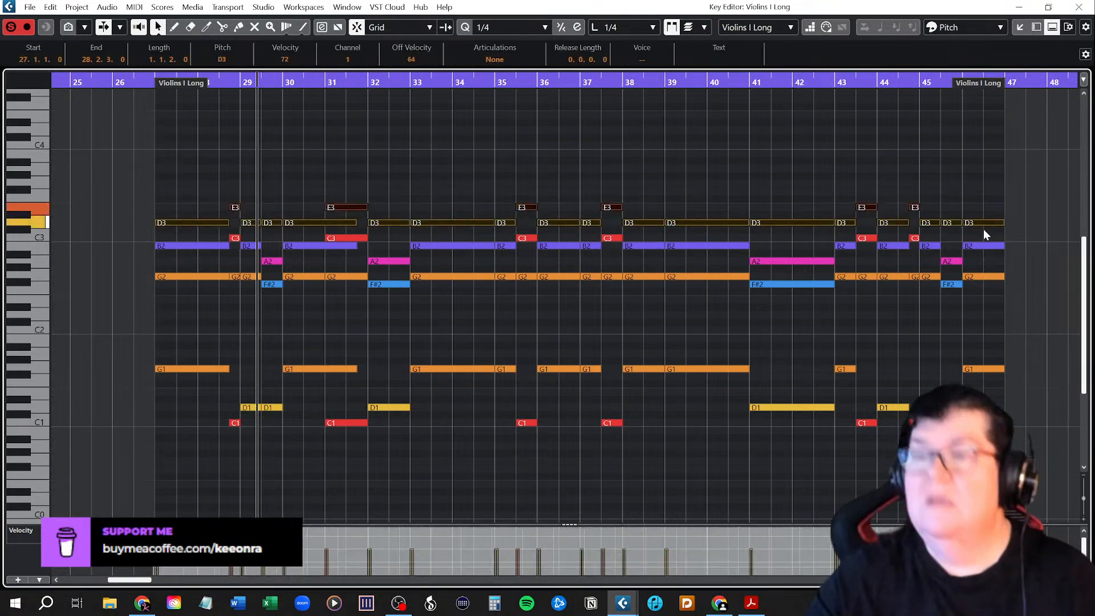
pyautogui.press('Delete')
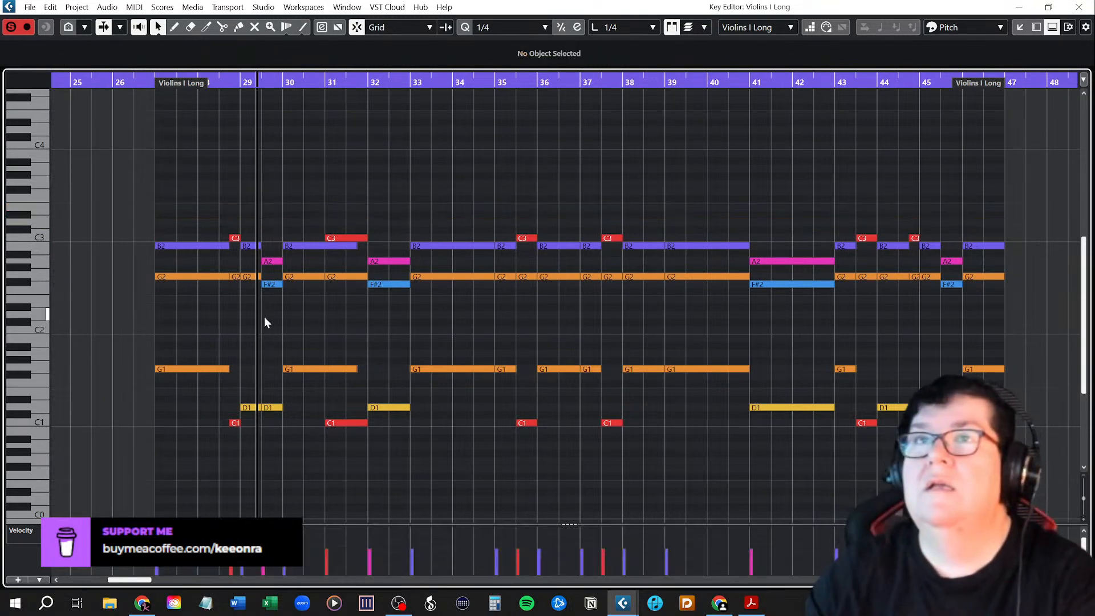
pyautogui.moveTo(142, 269); pyautogui.dragTo(1024, 465)
pyautogui.press('Delete')
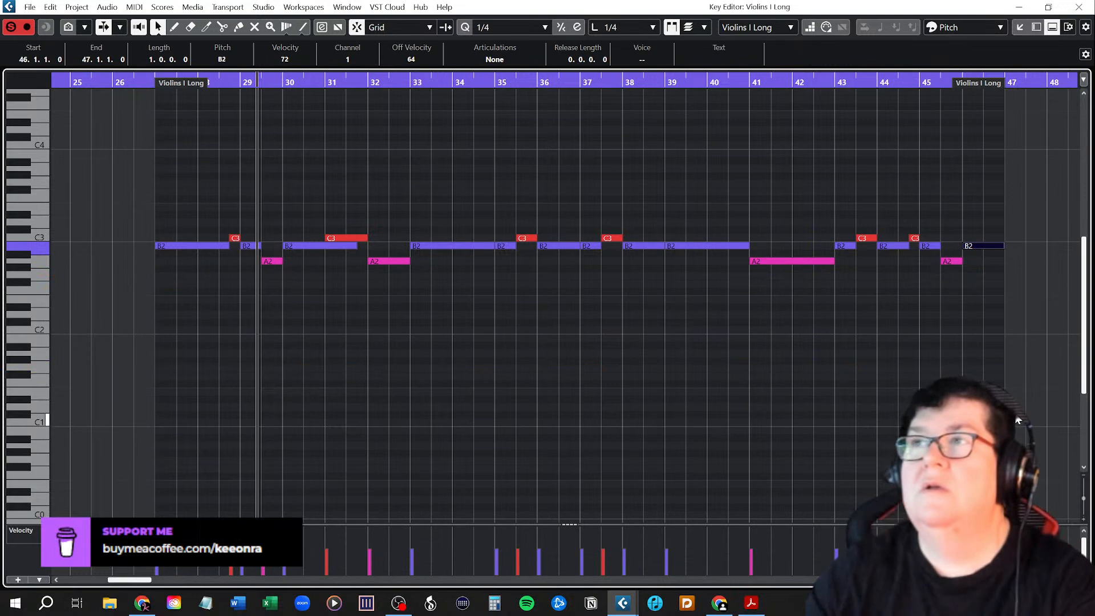
pyautogui.click(1041, 398)
pyautogui.click(1078, 6)
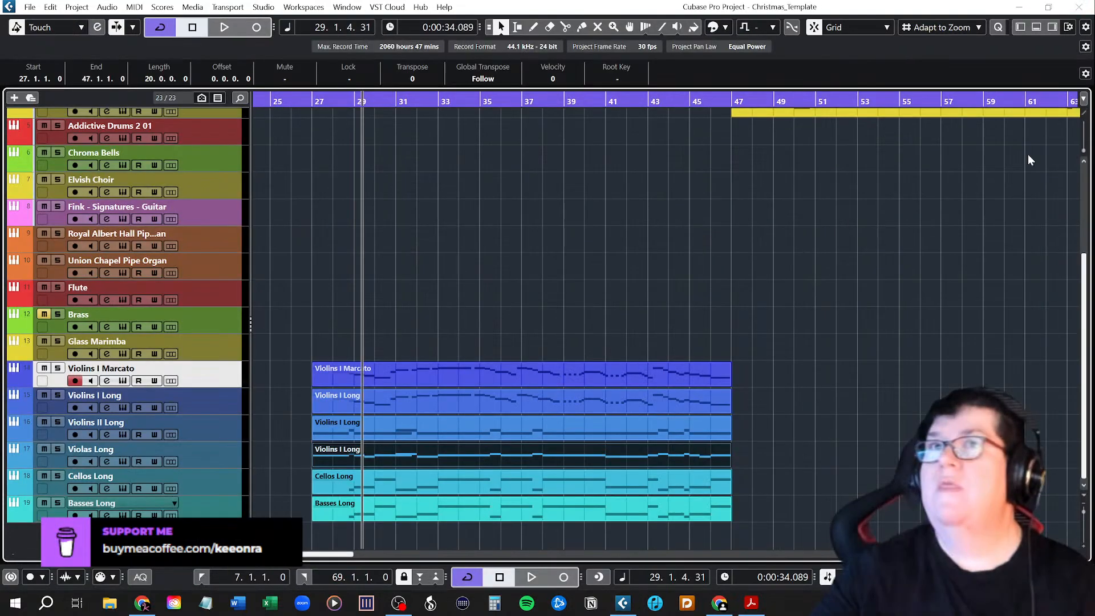
# Solo the six string tracks from Violins I Marcato to Basses Long.
pyautogui.click(476, 283)
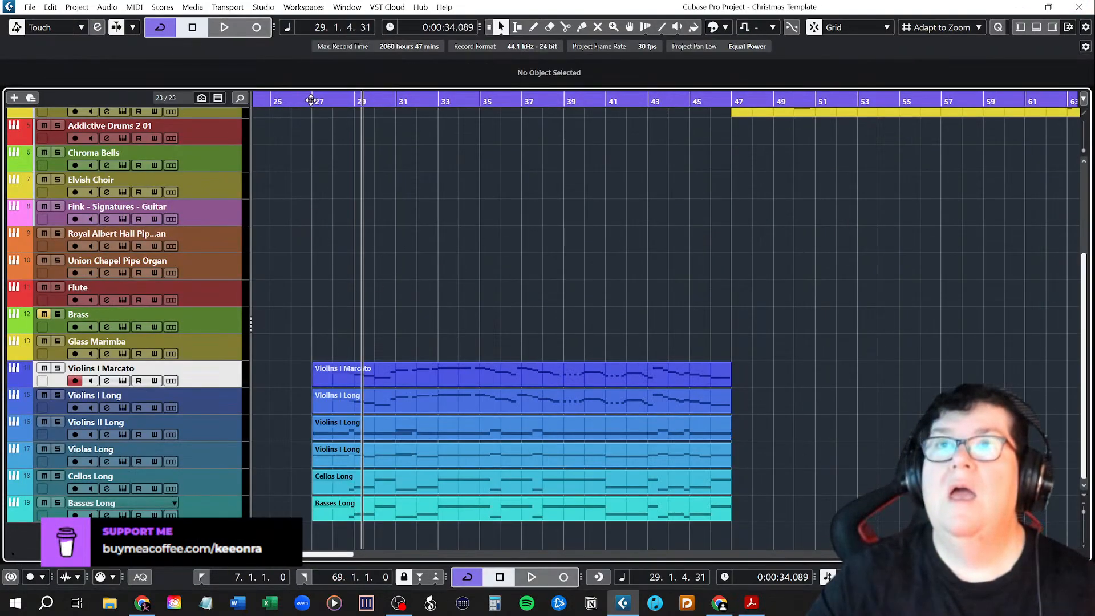
pyautogui.click(57, 368)
pyautogui.click(57, 395)
pyautogui.click(57, 421)
pyautogui.click(57, 449)
pyautogui.click(57, 476)
pyautogui.click(57, 503)
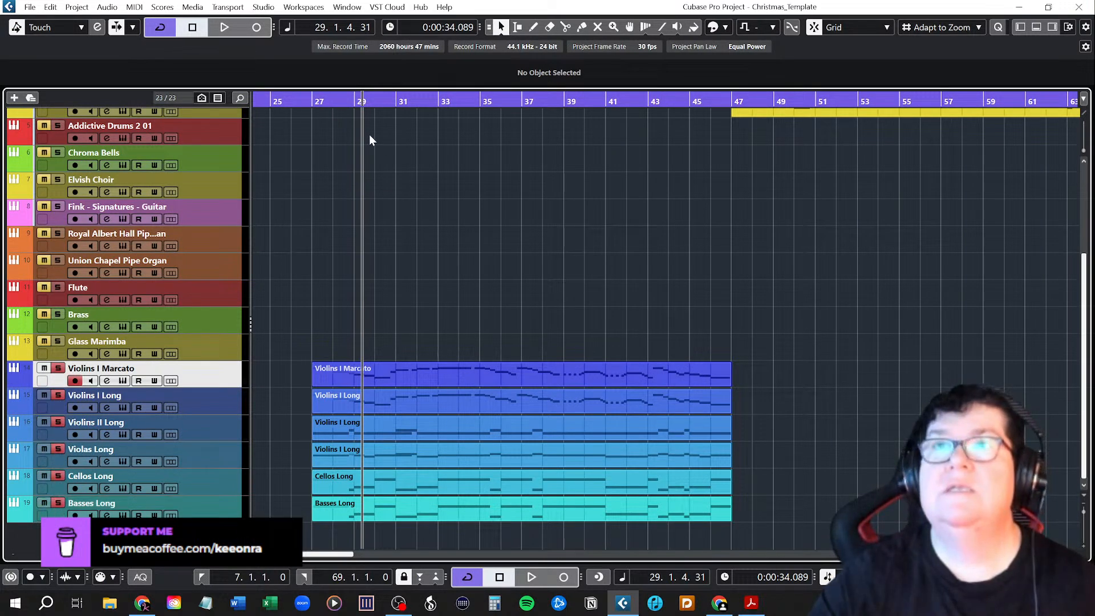
# Play back the soloed Chorus 2 strings from bar 27 to bar 47.
pyautogui.click(318, 102)
pyautogui.press('space')
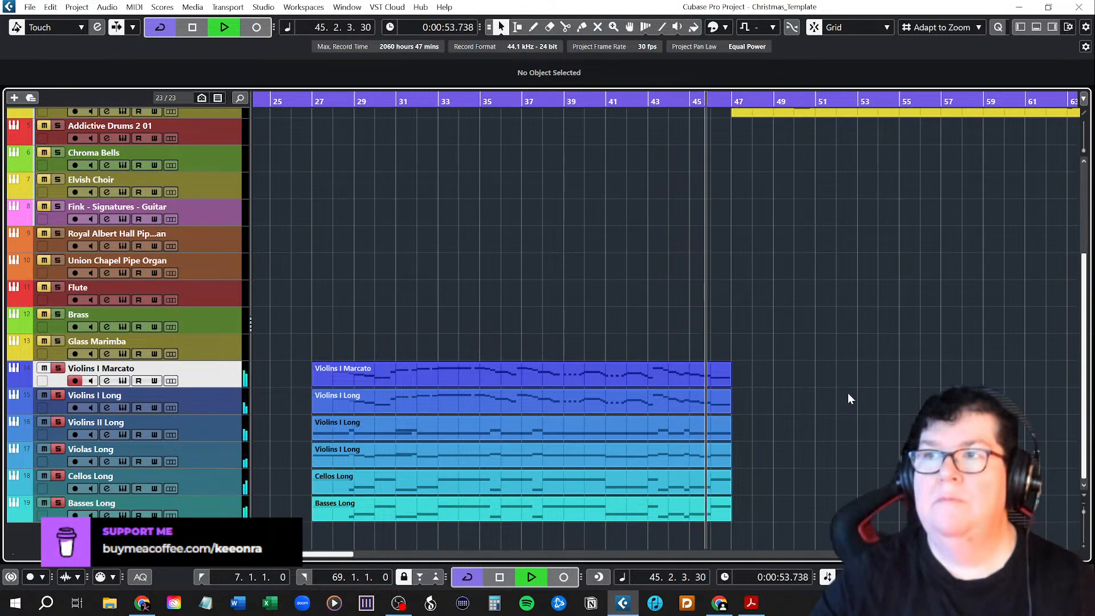
pyautogui.press('space')
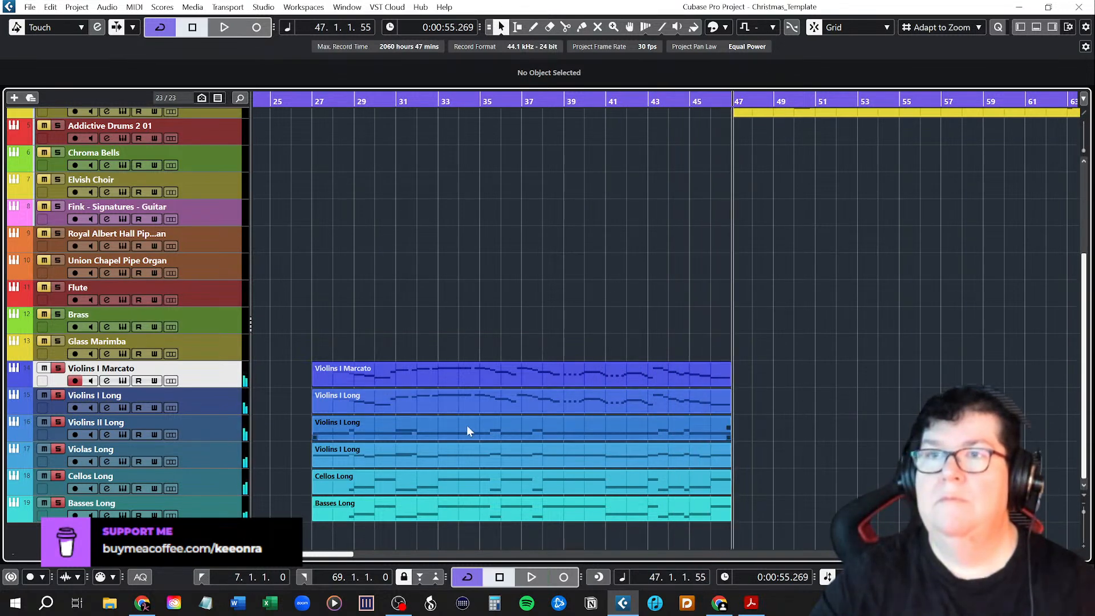
# In the Violins II Long part, start the bar 31 E3 note at mid-bar and extend the preceding D3 note to 31.2.1.0.
pyautogui.doubleClick(407, 433)
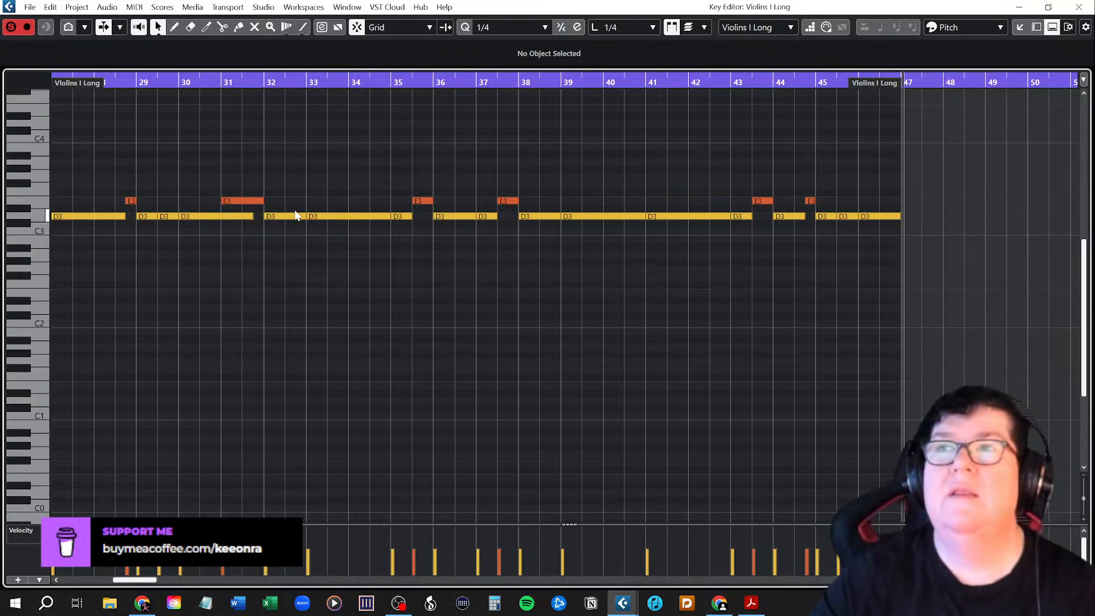
pyautogui.moveTo(221, 197); pyautogui.dragTo(244, 215)
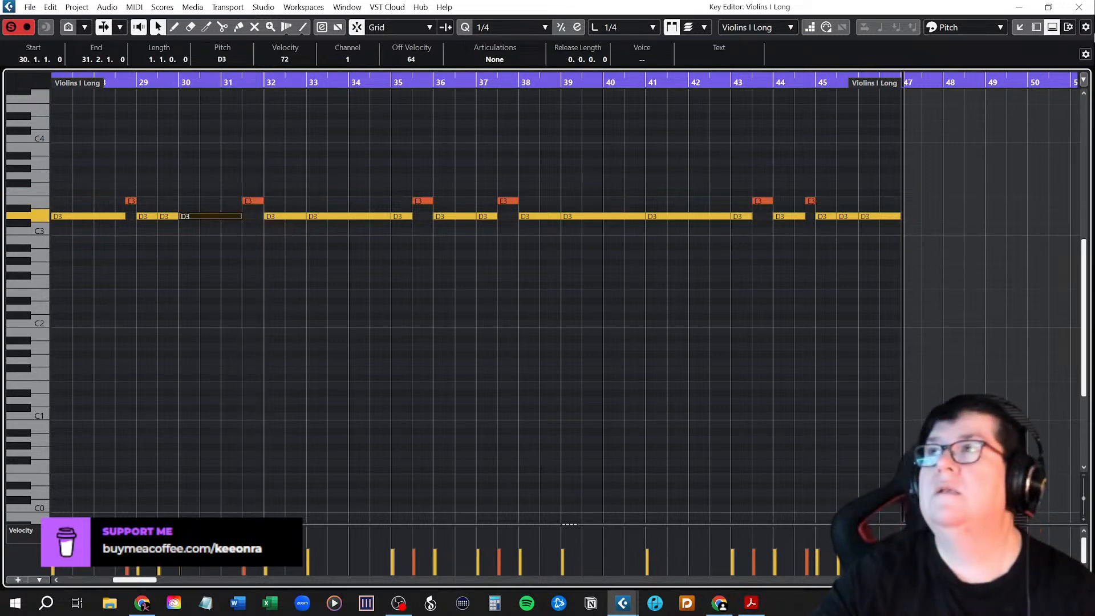
pyautogui.click(1079, 7)
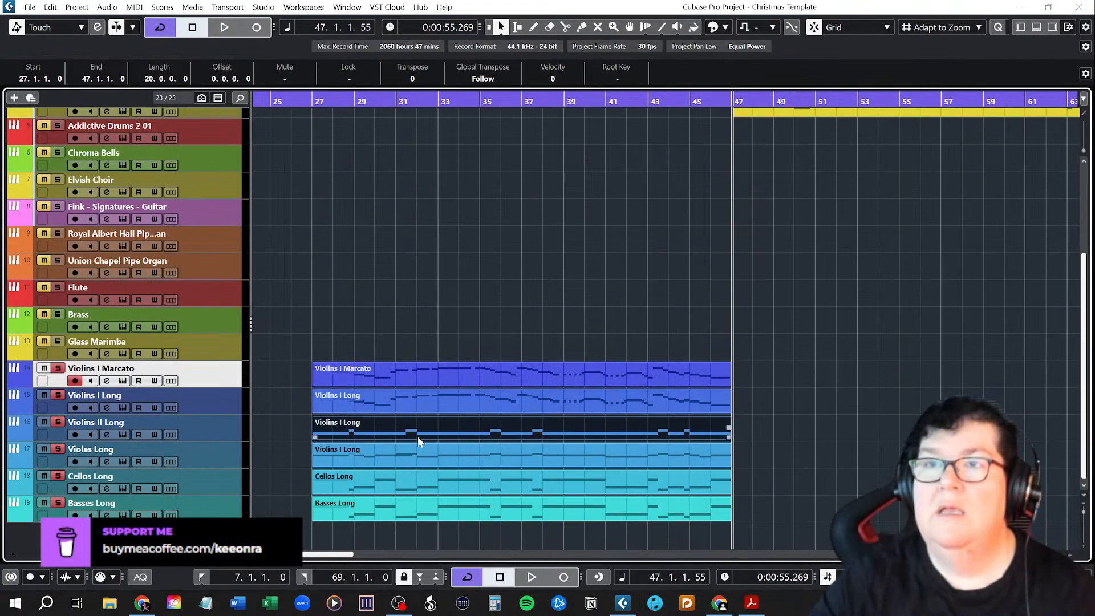
# In the Violas Long part, start the bar 31 C3 note at mid-bar and extend the preceding B2 note to meet it.
pyautogui.doubleClick(409, 456)
pyautogui.moveTo(251, 247)
pyautogui.mouseDown()
pyautogui.moveTo(233, 248)
pyautogui.moveTo(243, 237)
pyautogui.mouseUp()
pyautogui.click(303, 300)
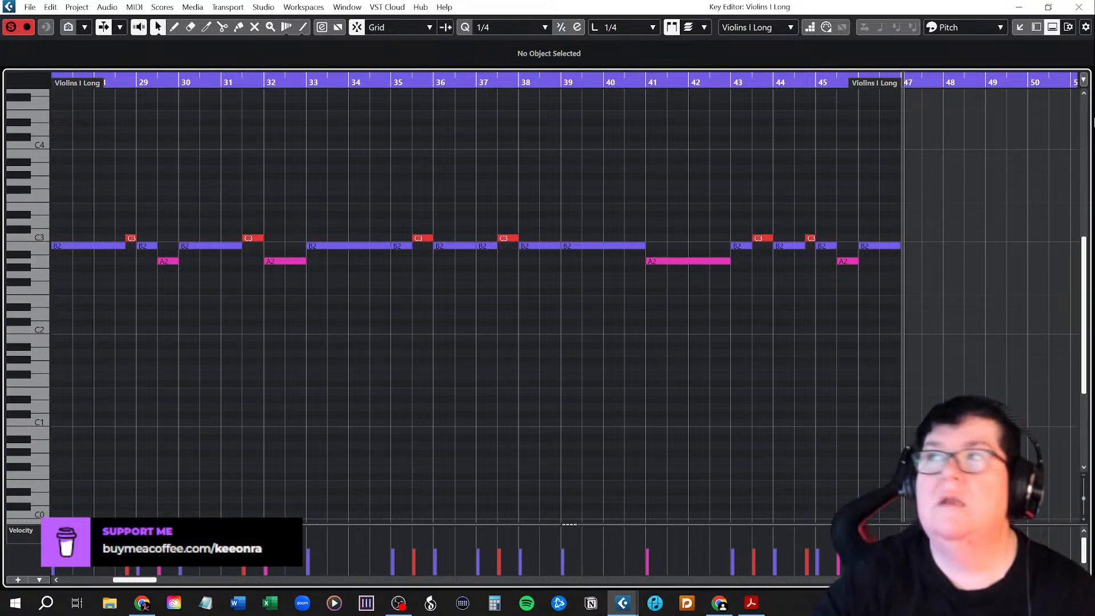
pyautogui.click(1079, 6)
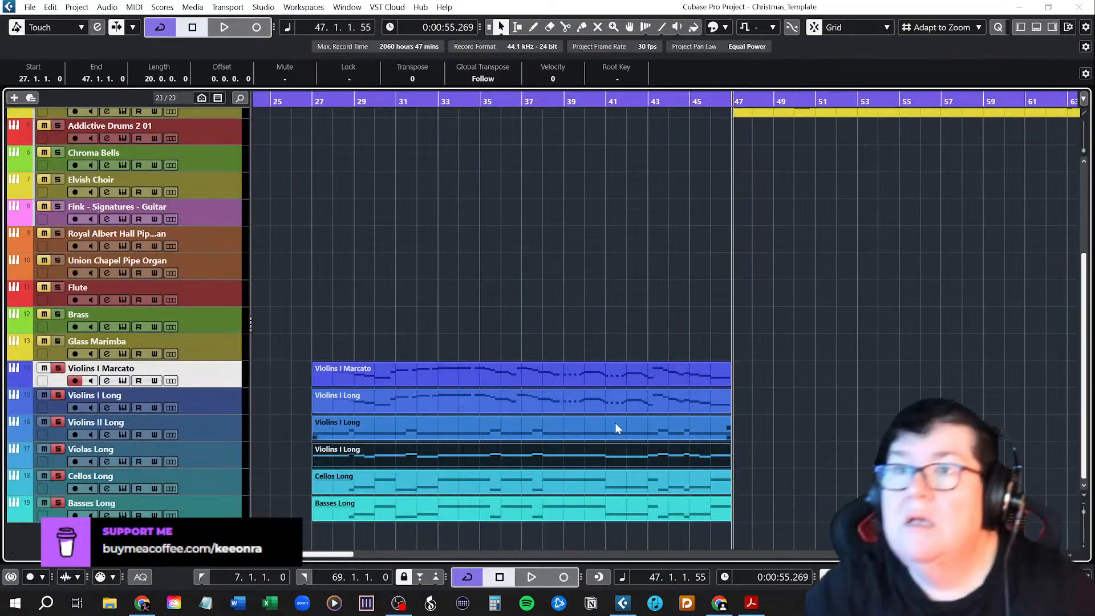
pyautogui.scroll(2, 389, 460)
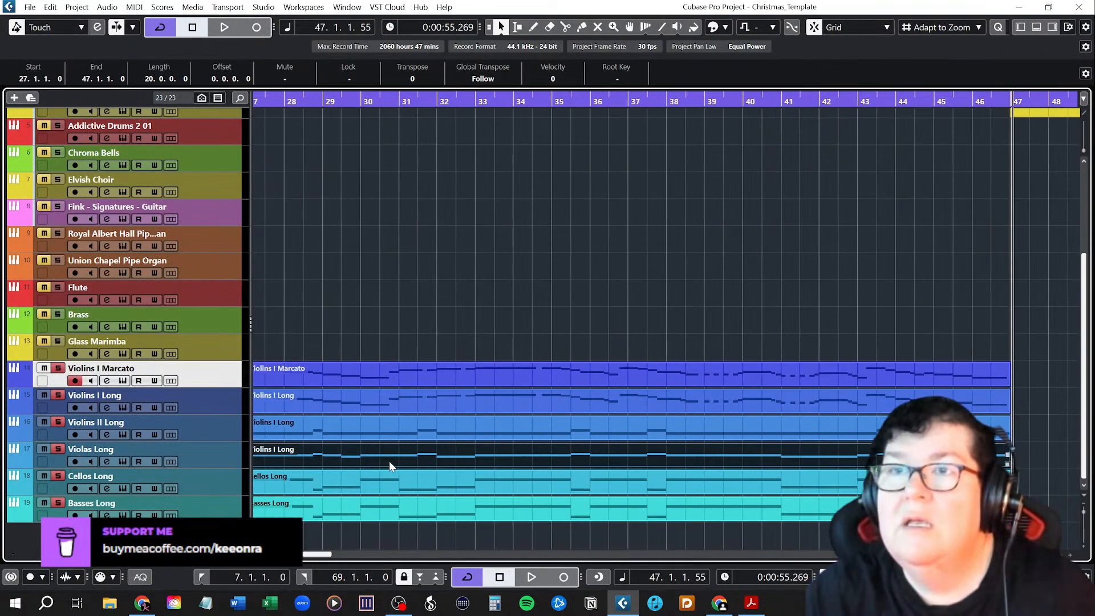
# Clear the part selection and unsolo the six string tracks from Violins I Marcato to Basses Long.
pyautogui.scroll(1, 389, 460)
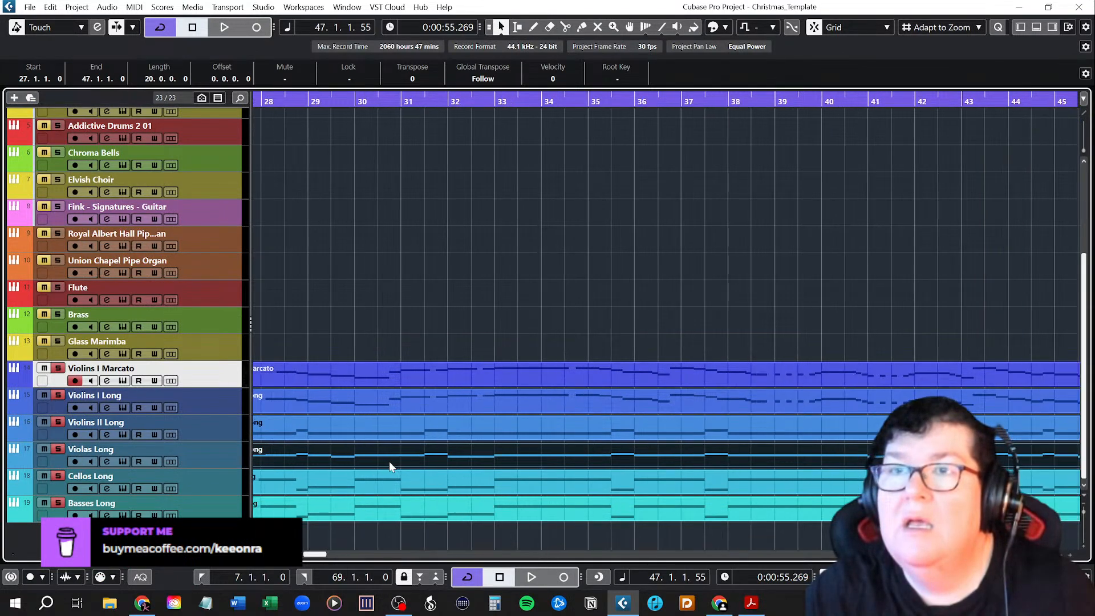
pyautogui.scroll(-2, 391, 466)
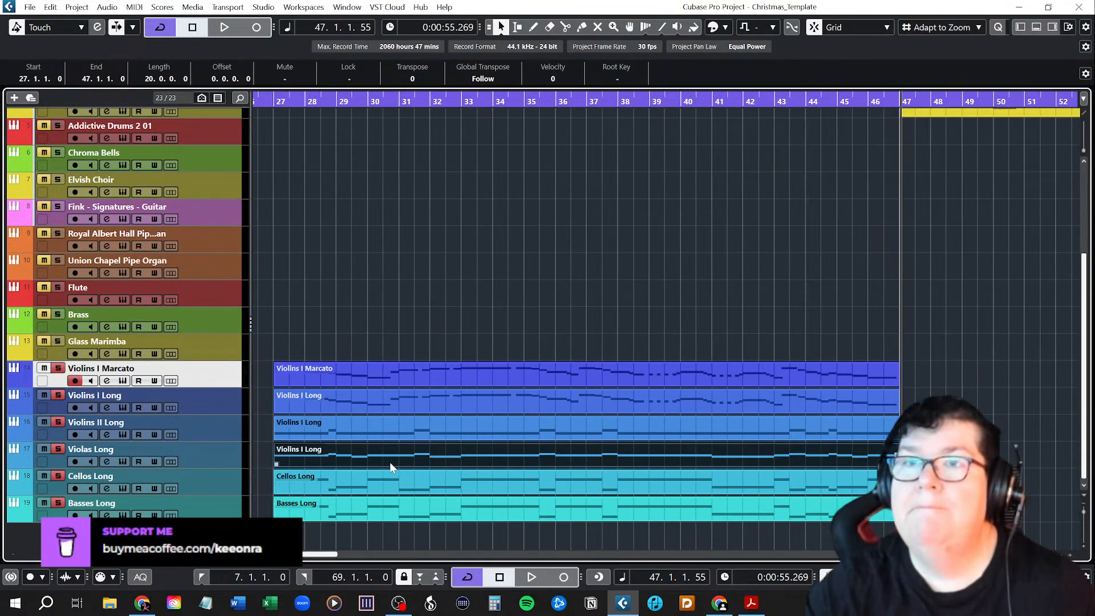
pyautogui.click(419, 259)
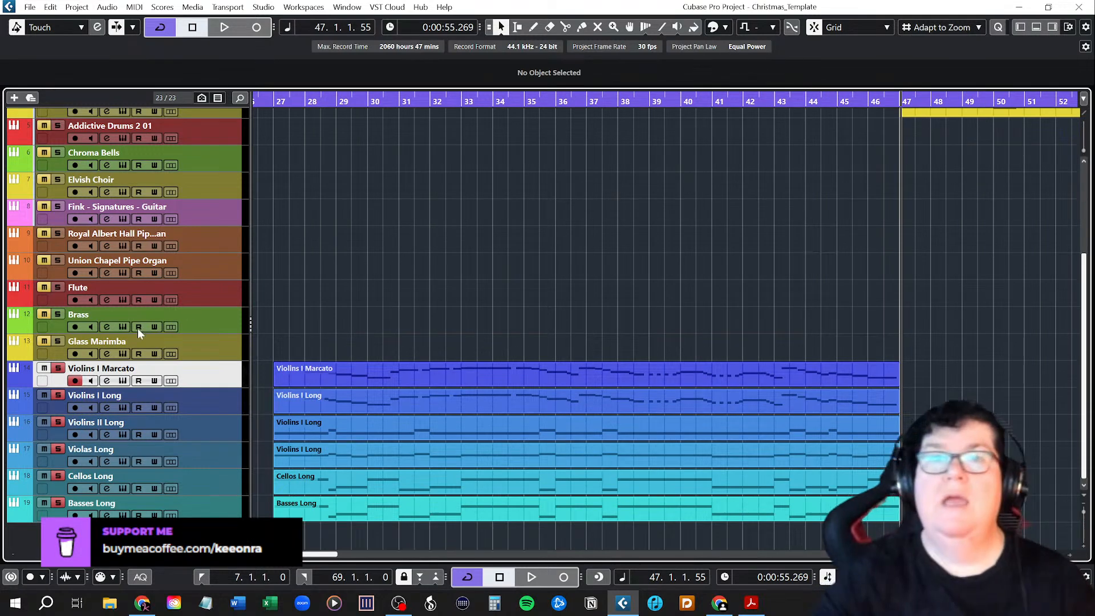
pyautogui.click(58, 368)
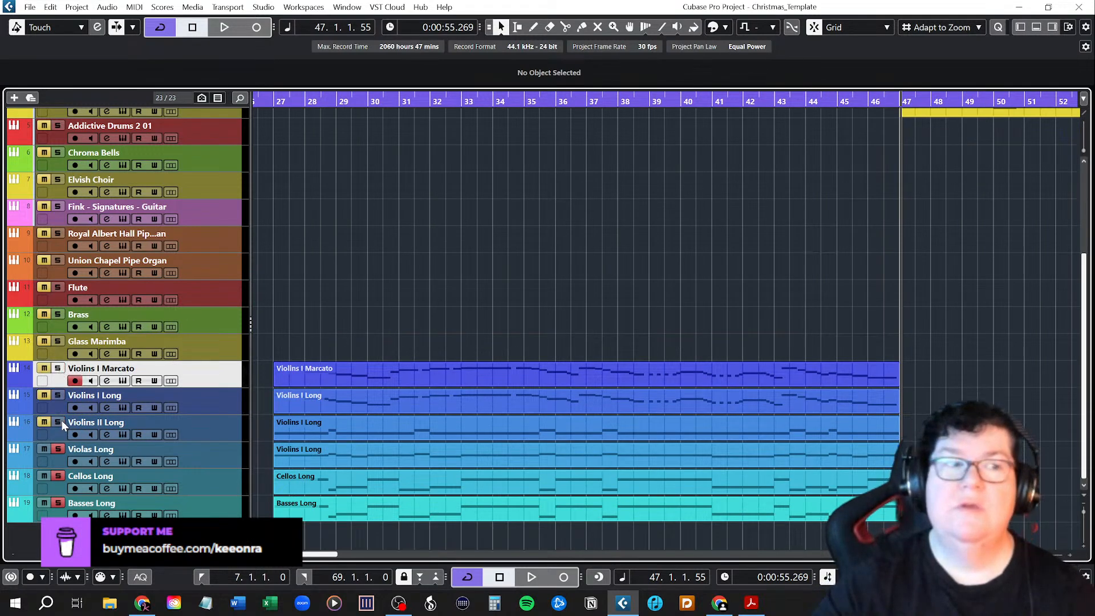
pyautogui.click(57, 502)
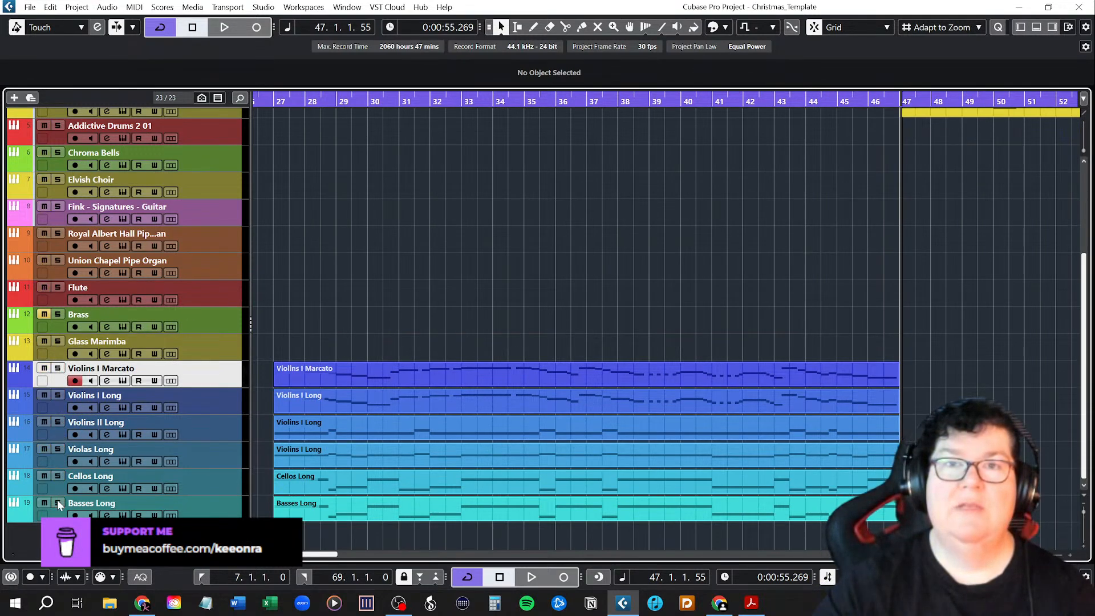
# Open the Addictive Drums 2 instrument on the Addictive Drums 2 01 track.
pyautogui.scroll(3, 673, 293)
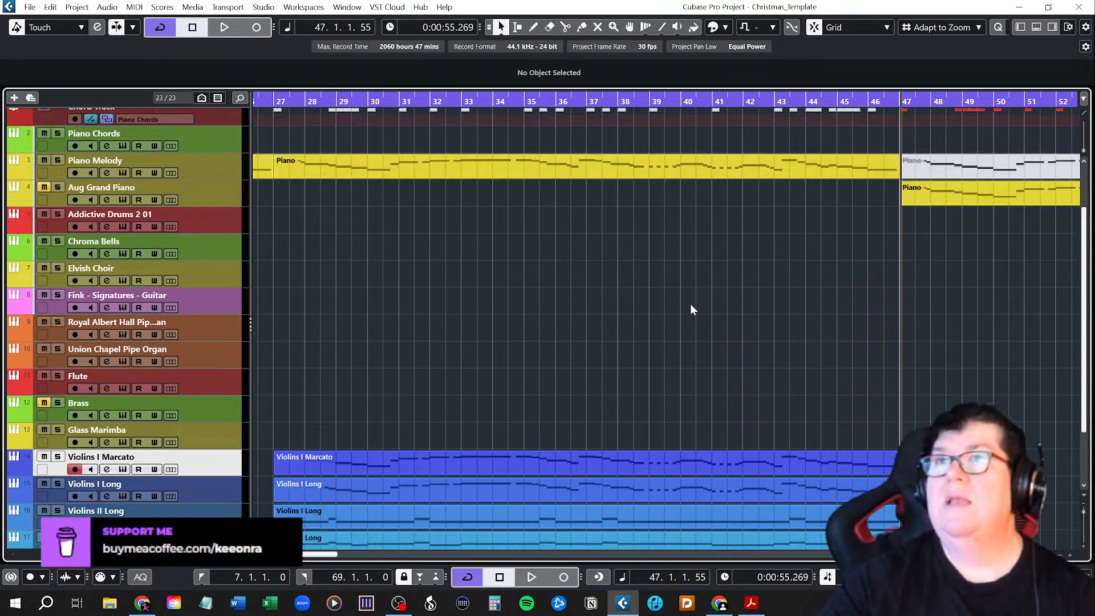
pyautogui.scroll(-5, 702, 304)
pyautogui.scroll(3, 715, 308)
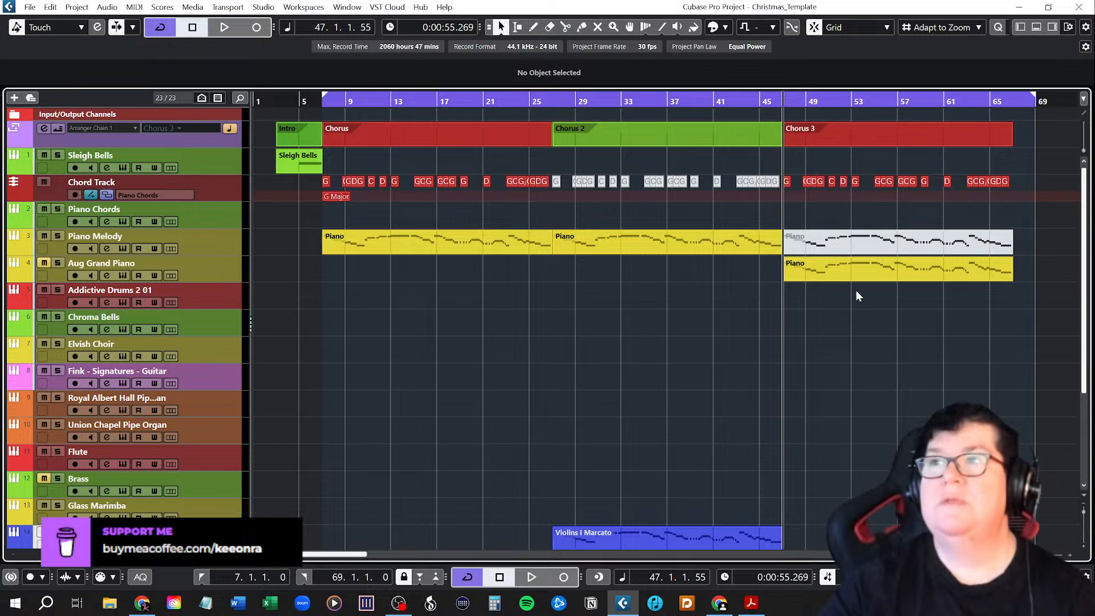
pyautogui.click(212, 304)
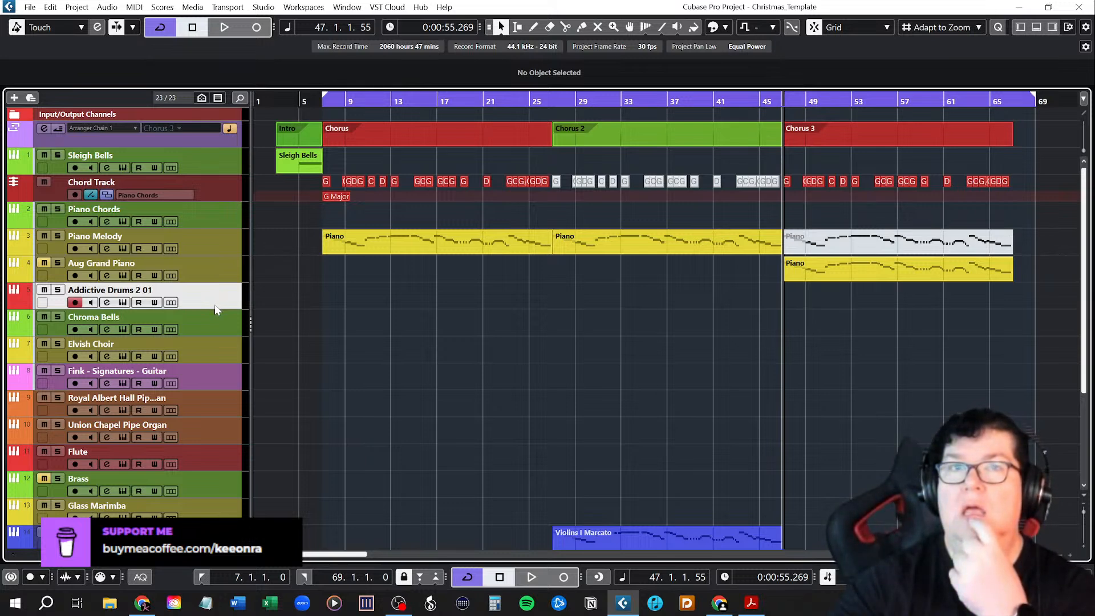
pyautogui.click(122, 304)
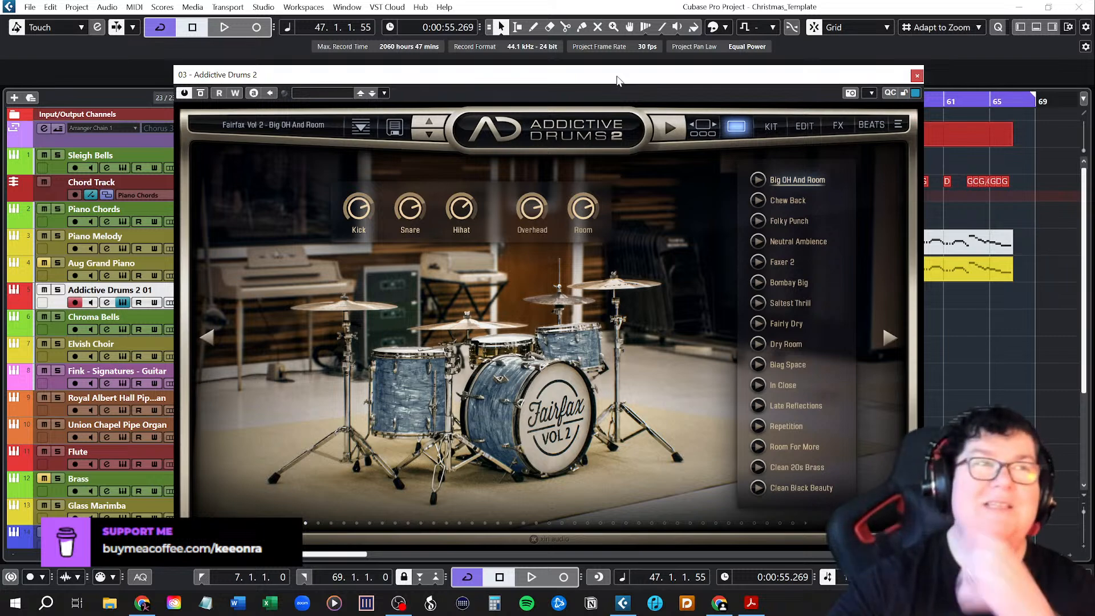
pyautogui.moveTo(617, 79); pyautogui.dragTo(613, 79)
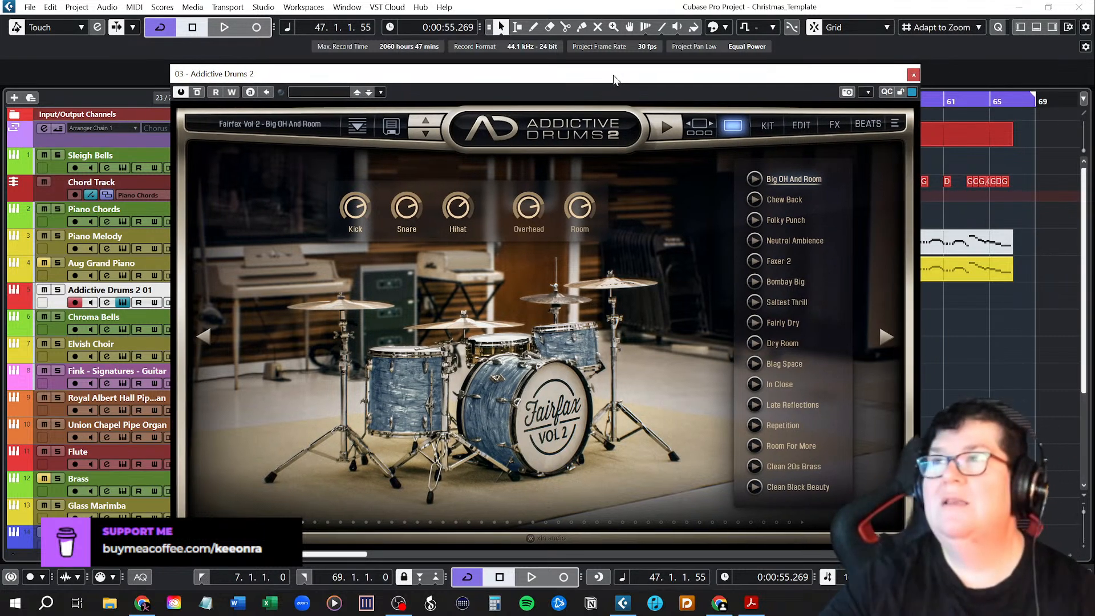
# Audition the Fairfax Vol 2 presets one after another from Big OH And Room to Saltest Thrill.
pyautogui.click(757, 179)
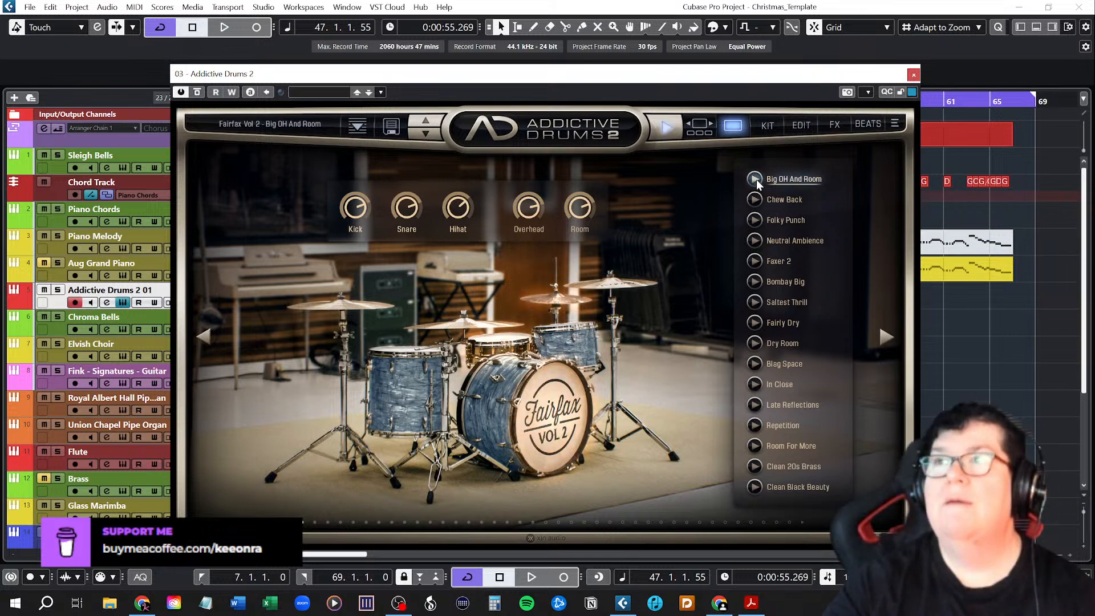
pyautogui.click(755, 198)
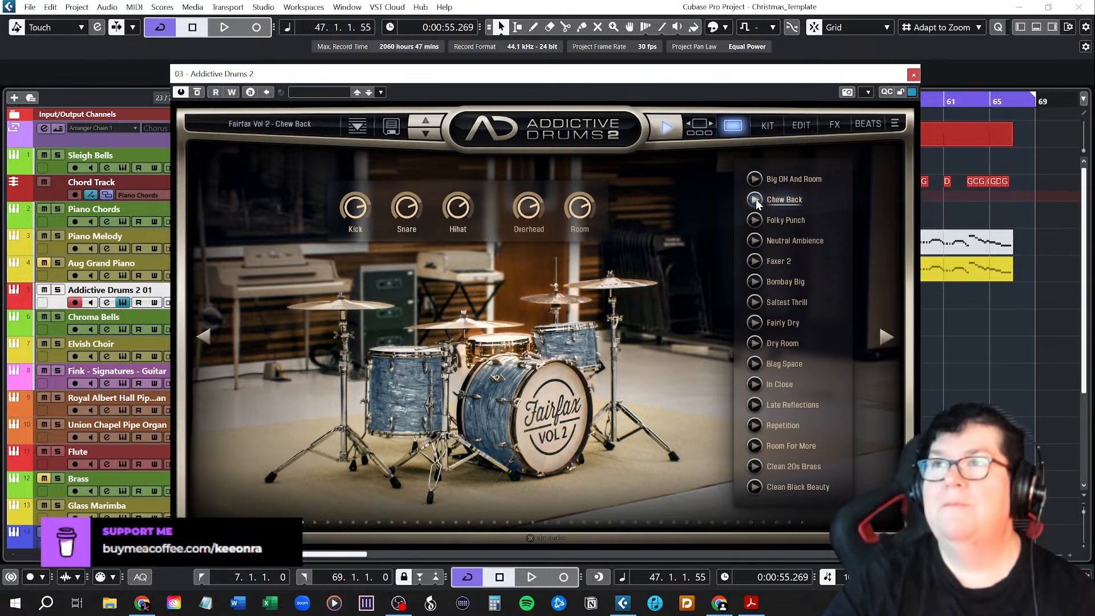
pyautogui.click(755, 221)
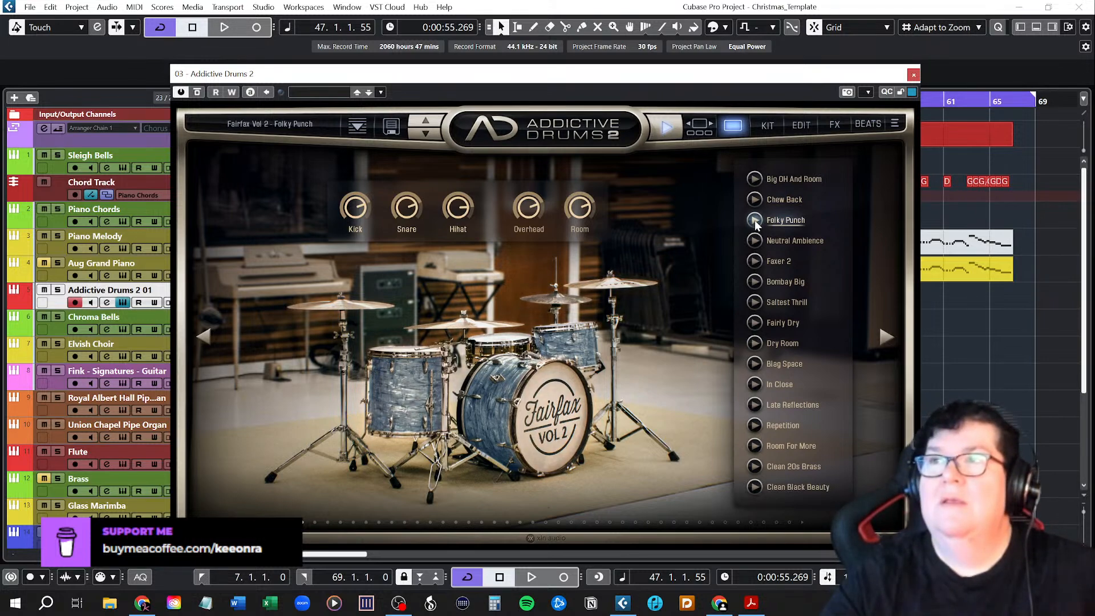
pyautogui.click(756, 240)
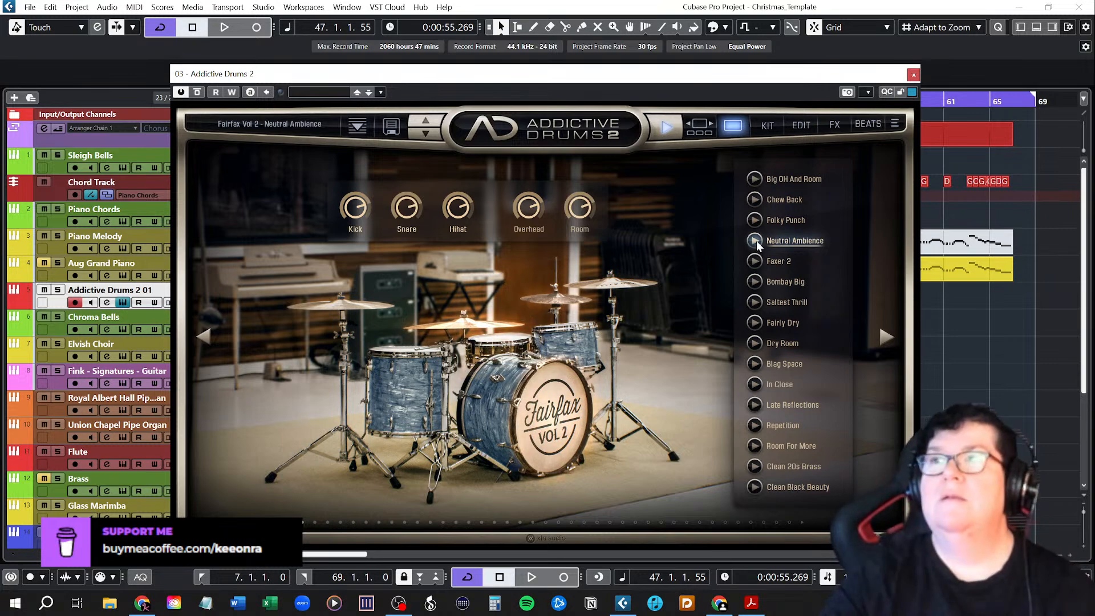
pyautogui.click(757, 260)
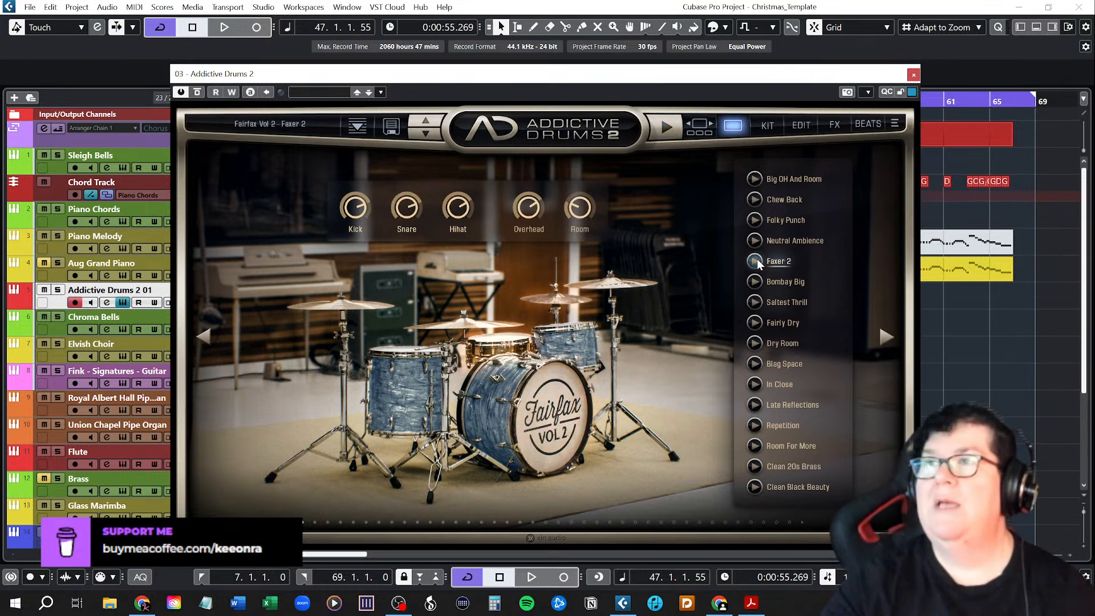
pyautogui.click(757, 279)
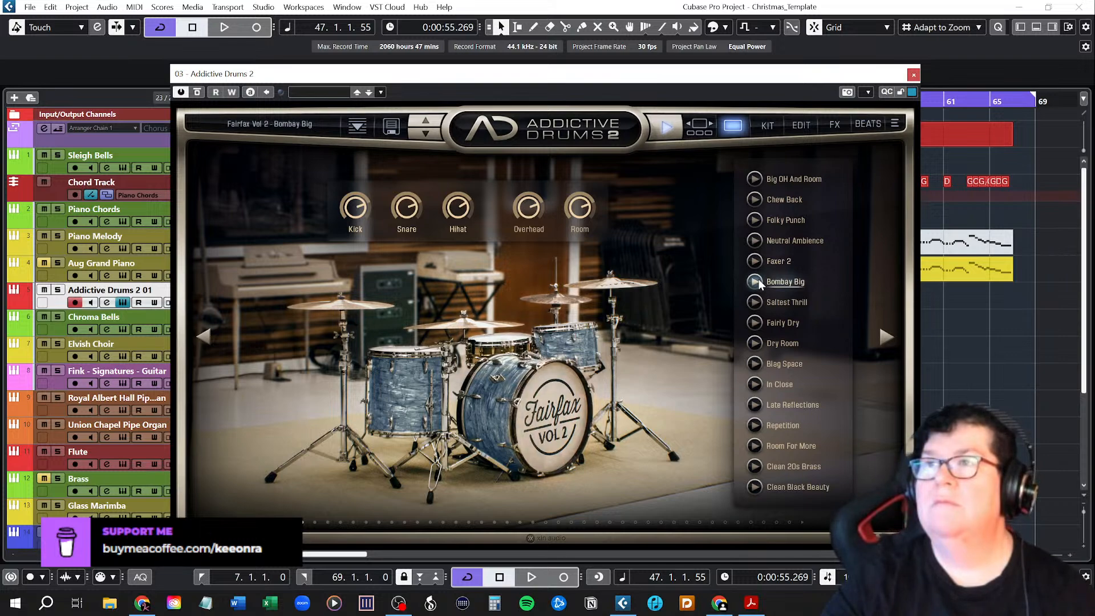
pyautogui.click(757, 301)
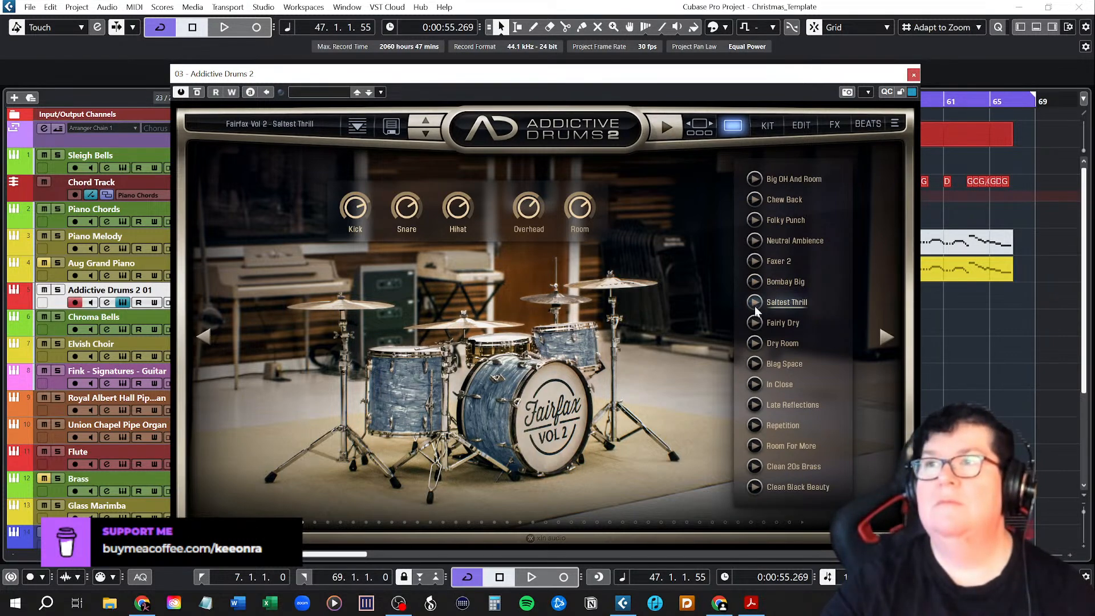
# Compare the Fairly Dry and Neutral Ambience presets and load Fairly Dry for the drum kit.
pyautogui.click(754, 323)
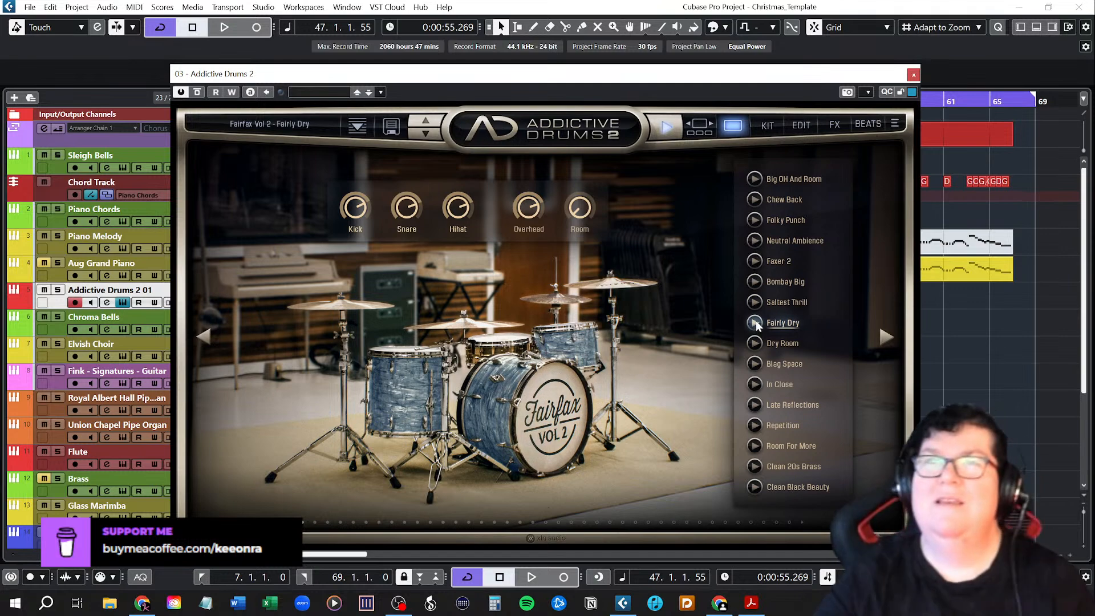
pyautogui.click(755, 241)
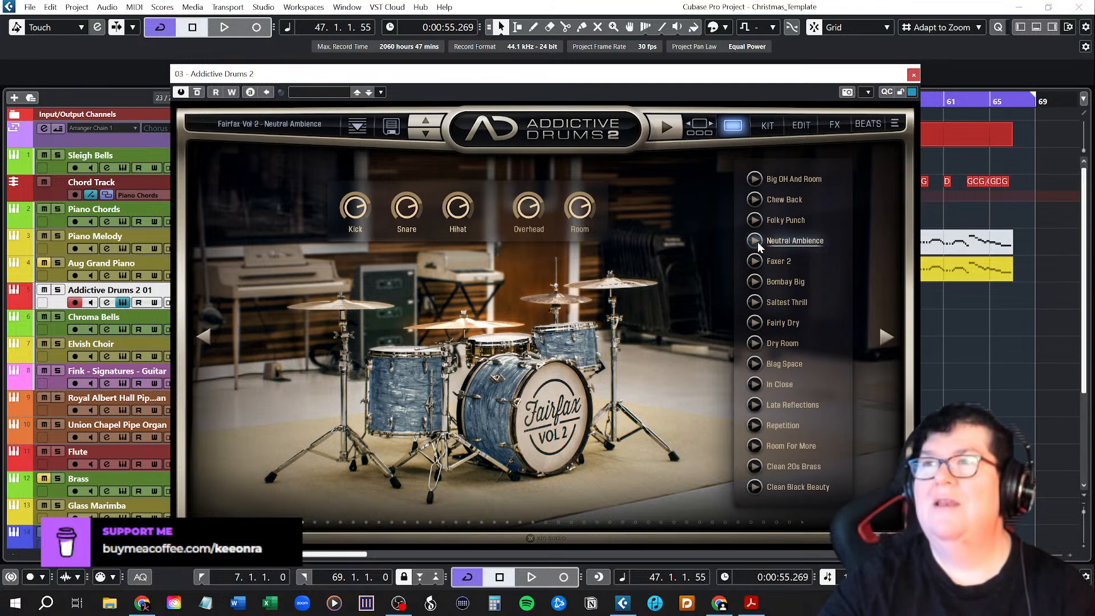
pyautogui.click(755, 323)
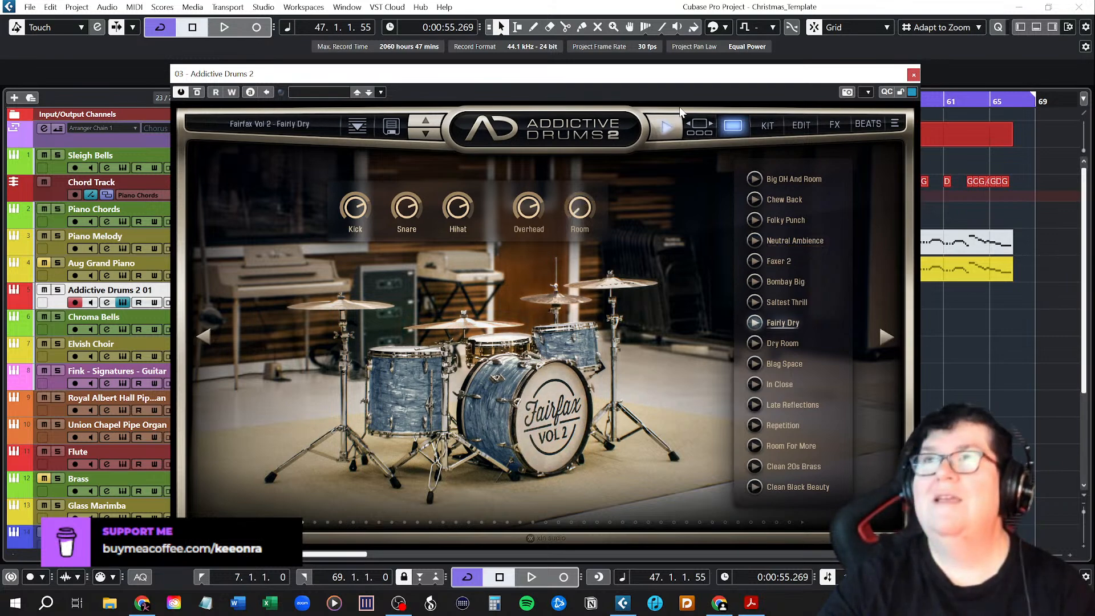
# Place an eight-bar drum beat on the Addictive Drums track at bar 27 and duplicate it at bar 35.
pyautogui.moveTo(683, 80); pyautogui.dragTo(0, 106)
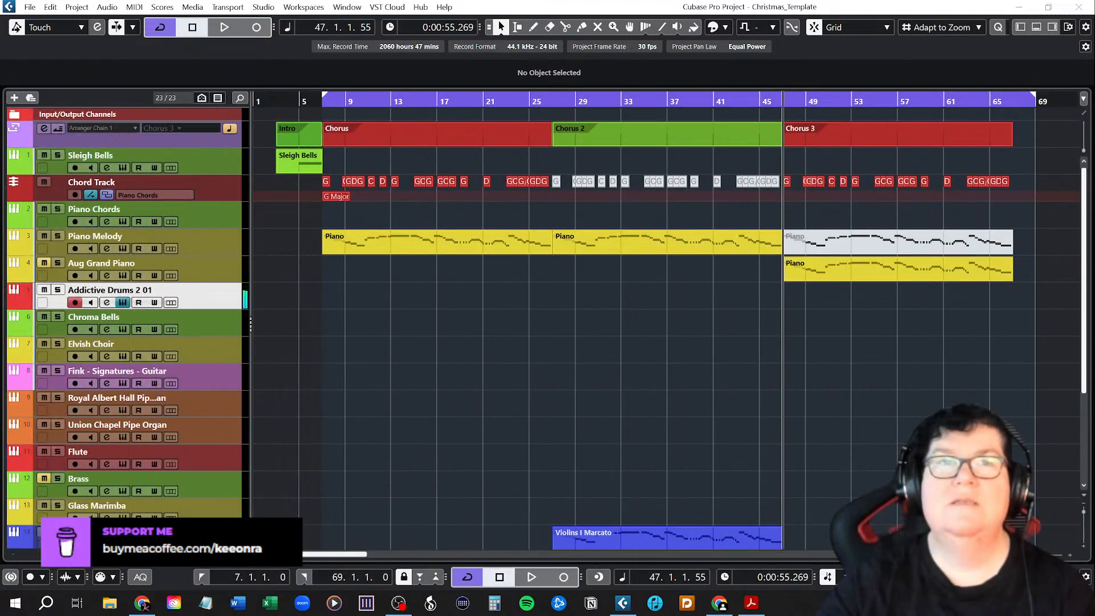
pyautogui.moveTo(0, 282); pyautogui.dragTo(555, 291)
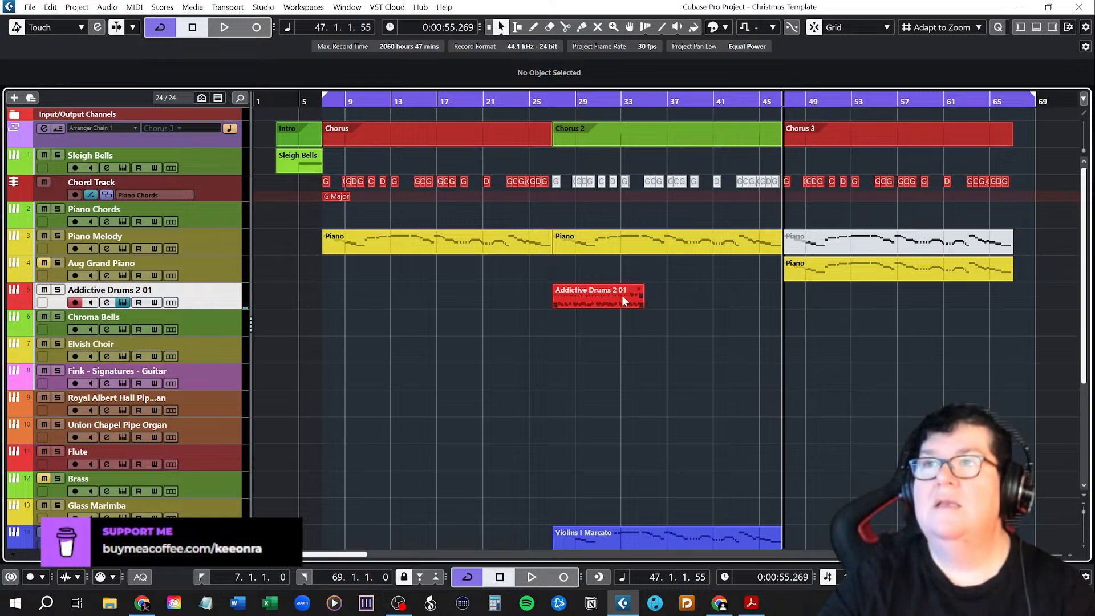
pyautogui.moveTo(591, 296); pyautogui.dragTo(686, 296)
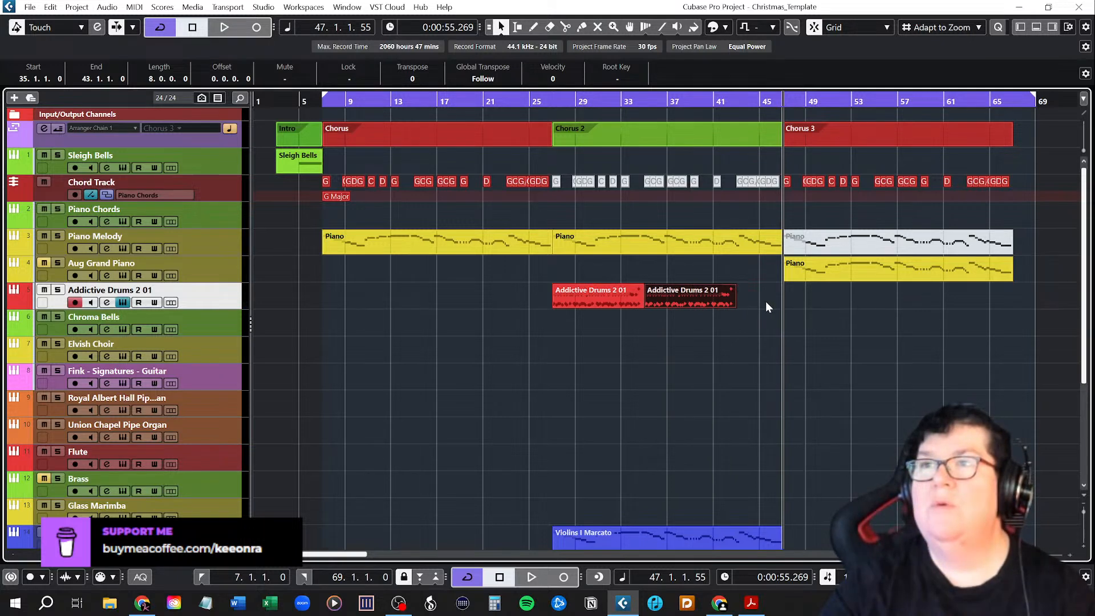
# Examine the bar 35 drum part in the Drum Editor and play it through to bar 43.
pyautogui.doubleClick(700, 300)
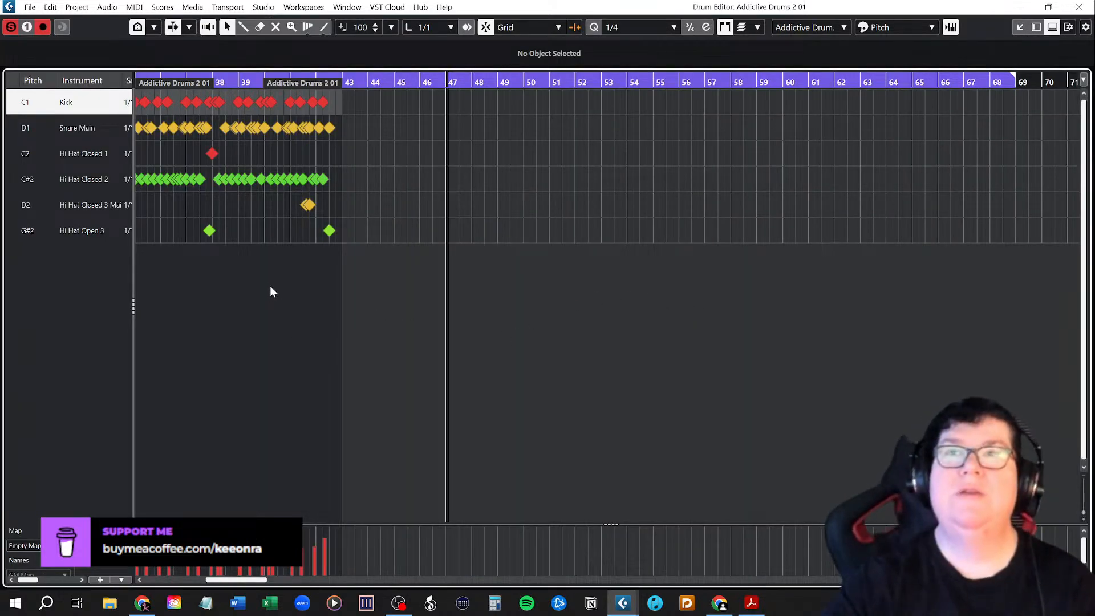
pyautogui.press('h')
pyautogui.press('h')
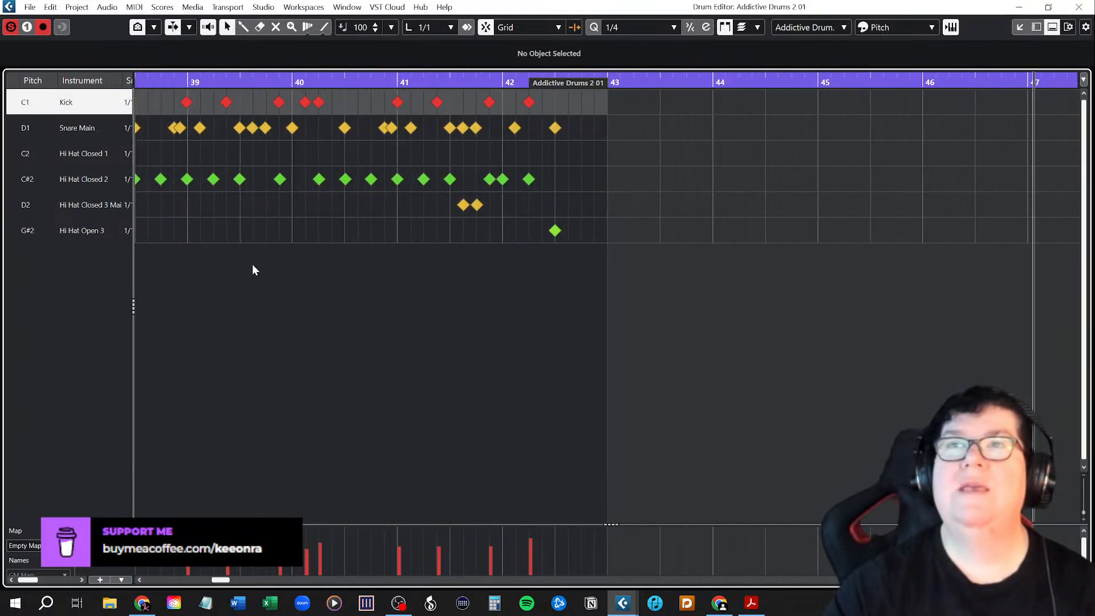
pyautogui.press('h')
pyautogui.hscroll(-5, 444, 299)
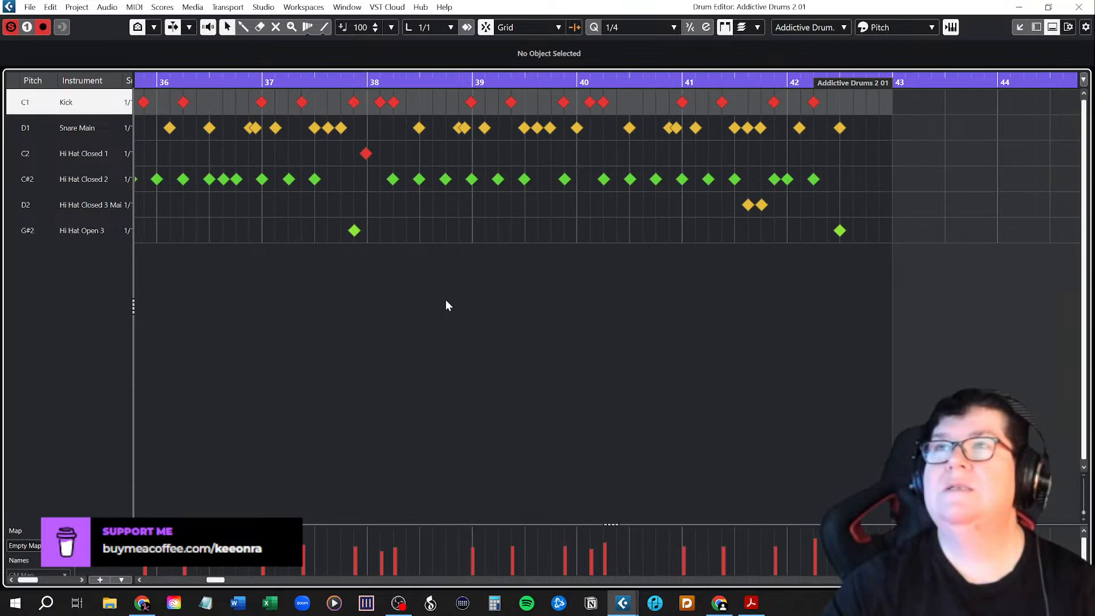
pyautogui.hscroll(-2, 446, 306)
pyautogui.hscroll(1, 446, 306)
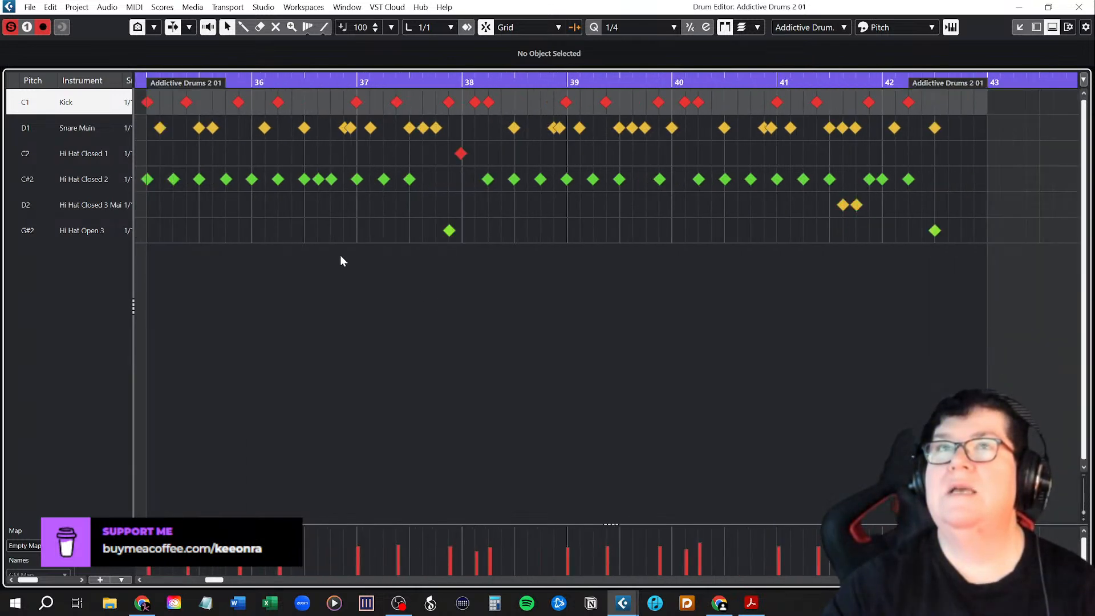
pyautogui.click(144, 83)
pyautogui.press('space')
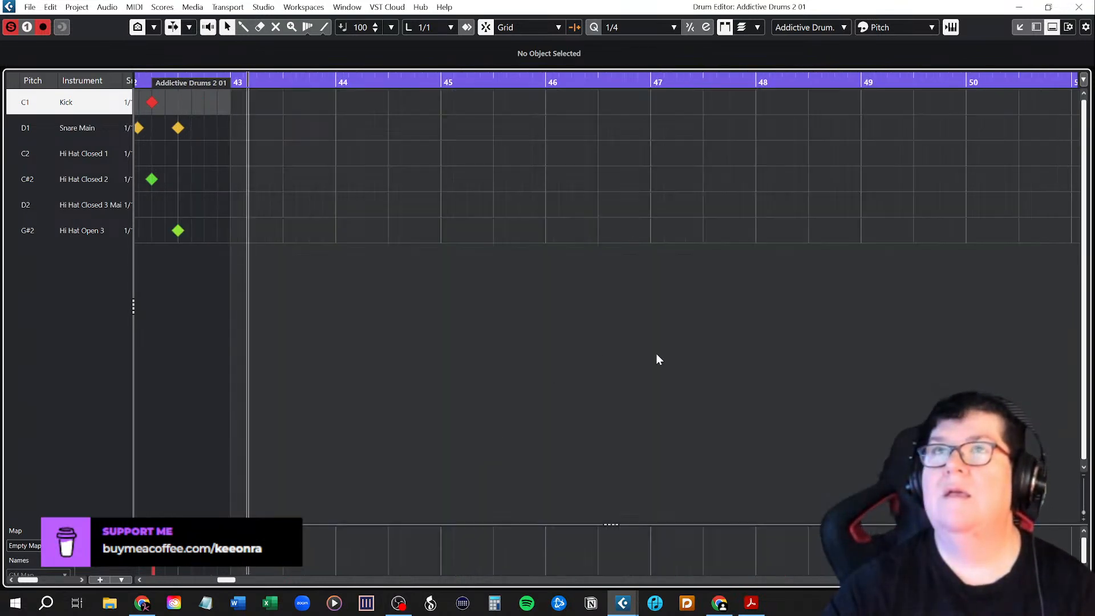
pyautogui.click(1079, 7)
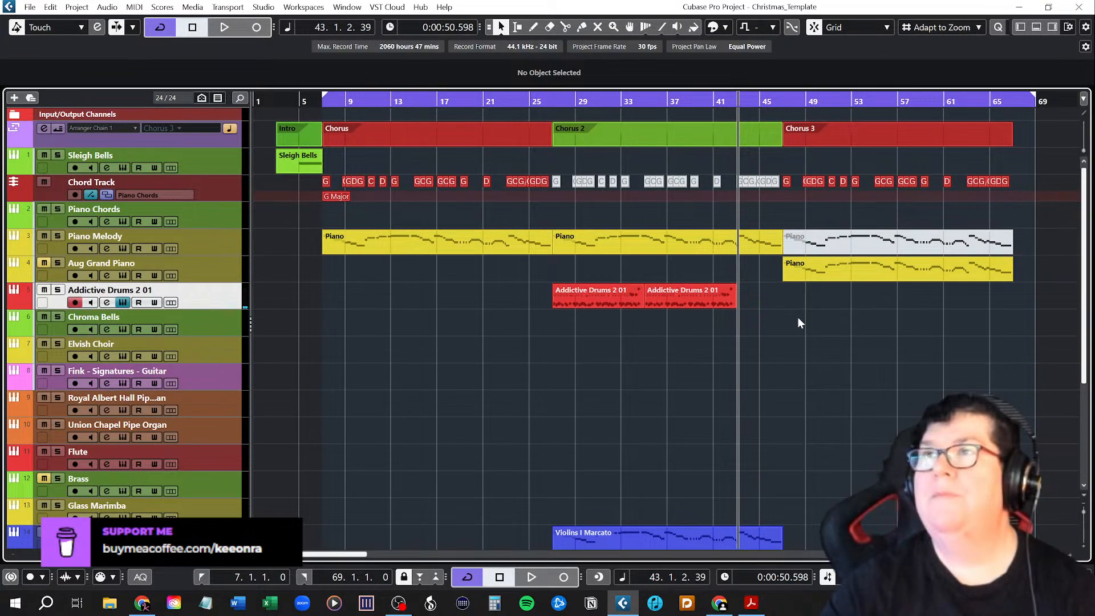
# Duplicate the bar 35 drum part at bar 43 on the Addictive Drums track.
pyautogui.press('h')
pyautogui.press('h')
pyautogui.press('h')
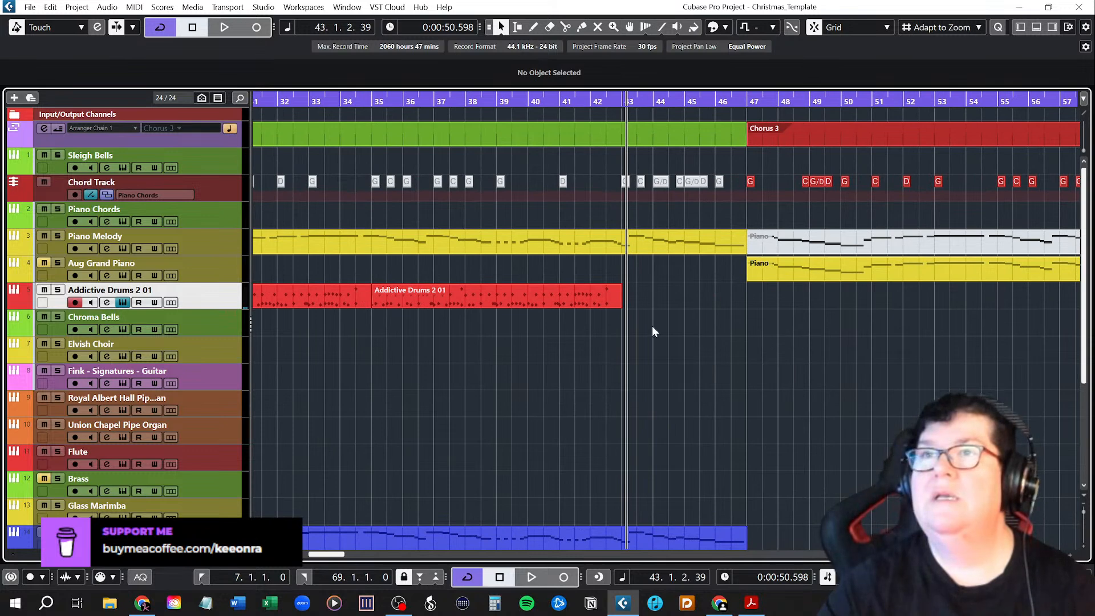
pyautogui.moveTo(514, 303); pyautogui.dragTo(663, 303)
pyautogui.hotkey('ctrl', 'z')
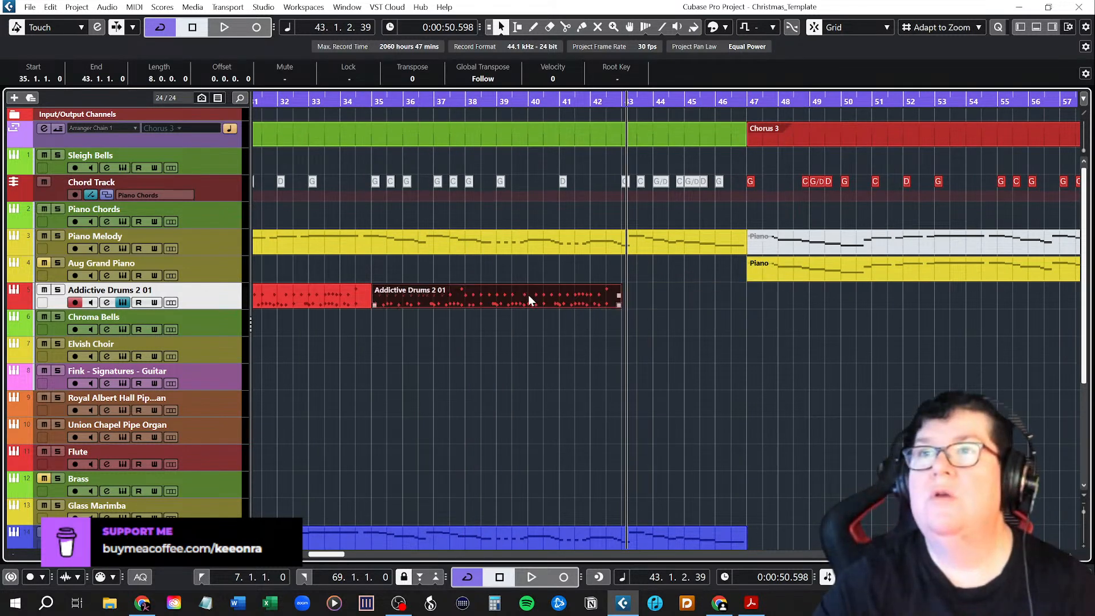
pyautogui.moveTo(530, 300); pyautogui.dragTo(780, 307)
pyautogui.click(720, 353)
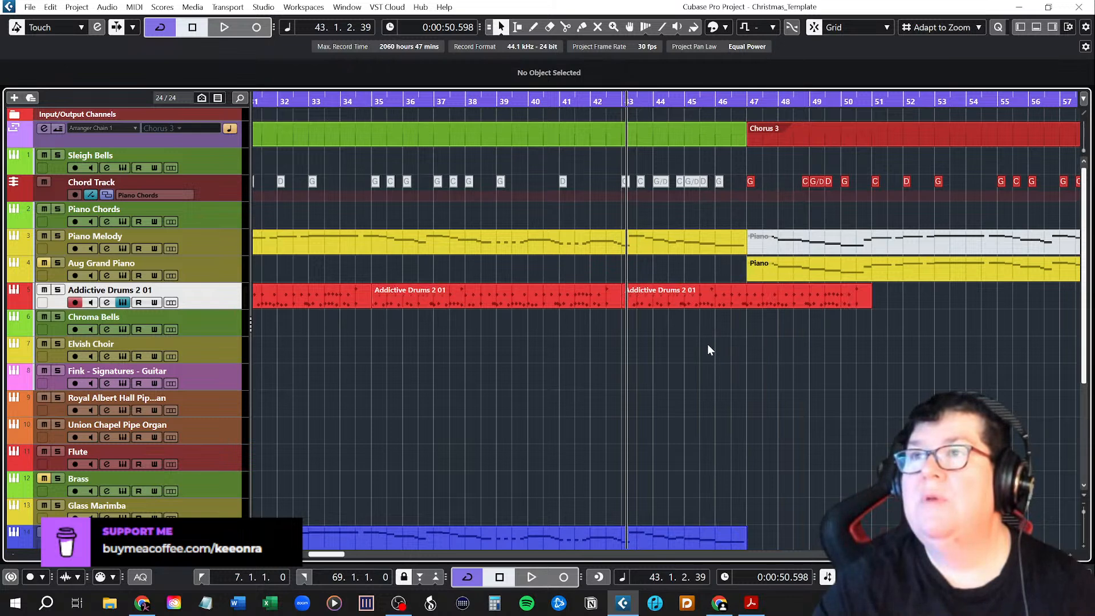
# Shorten the third drum part so it spans bars 43 to 47, the end of Chorus 2.
pyautogui.click(651, 303)
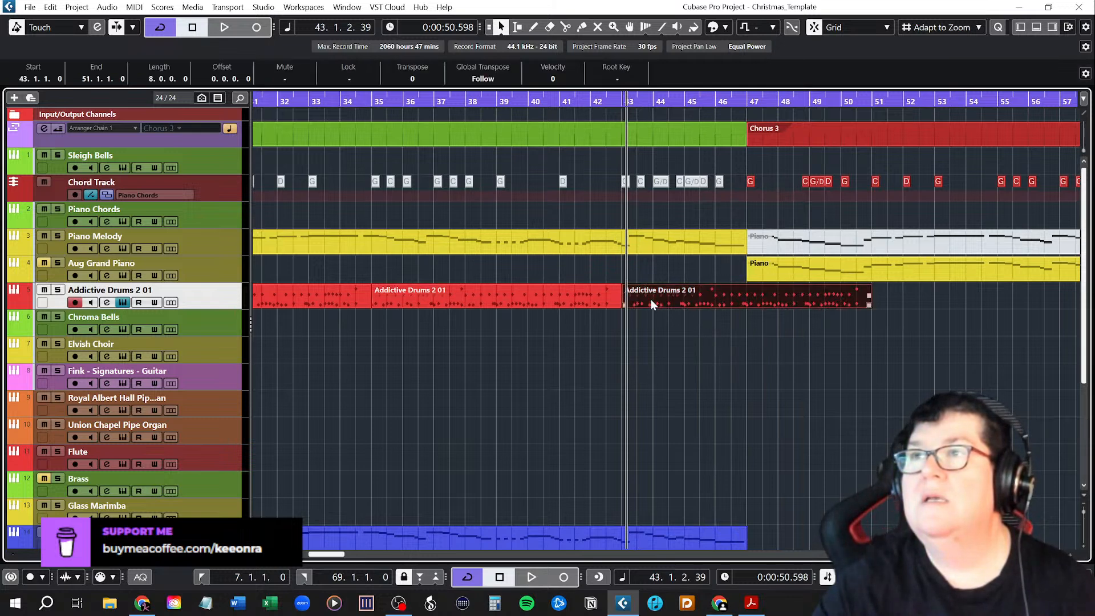
pyautogui.moveTo(622, 305); pyautogui.dragTo(662, 307)
pyautogui.click(650, 335)
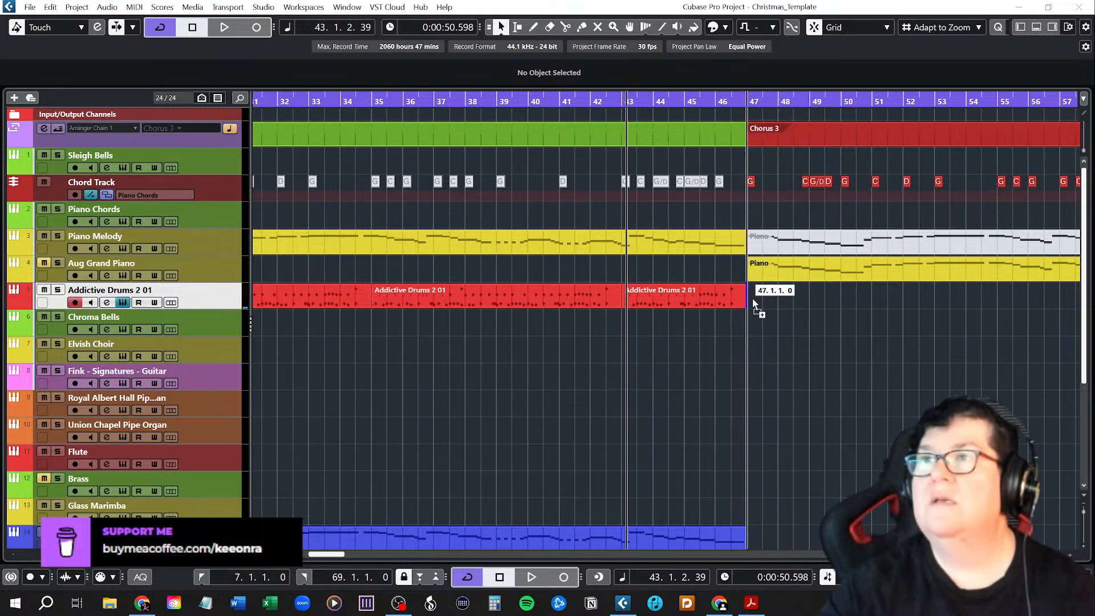
# Place a 16-bar drum beat on the Addictive Drums track at bar 47, the start of Chorus 3.
pyautogui.moveTo(753, 305); pyautogui.dragTo(753, 303)
pyautogui.moveTo(339, 556); pyautogui.dragTo(358, 556)
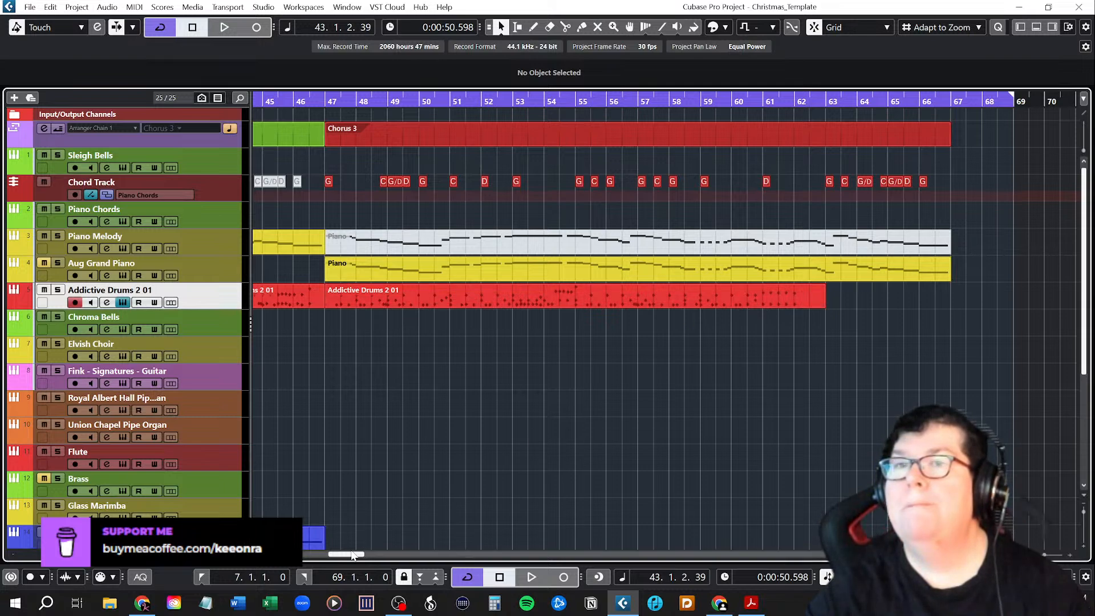
# Duplicate the 16-bar Chorus 3 drum part at bar 63 on the Addictive Drums track.
pyautogui.moveTo(349, 556); pyautogui.dragTo(352, 558)
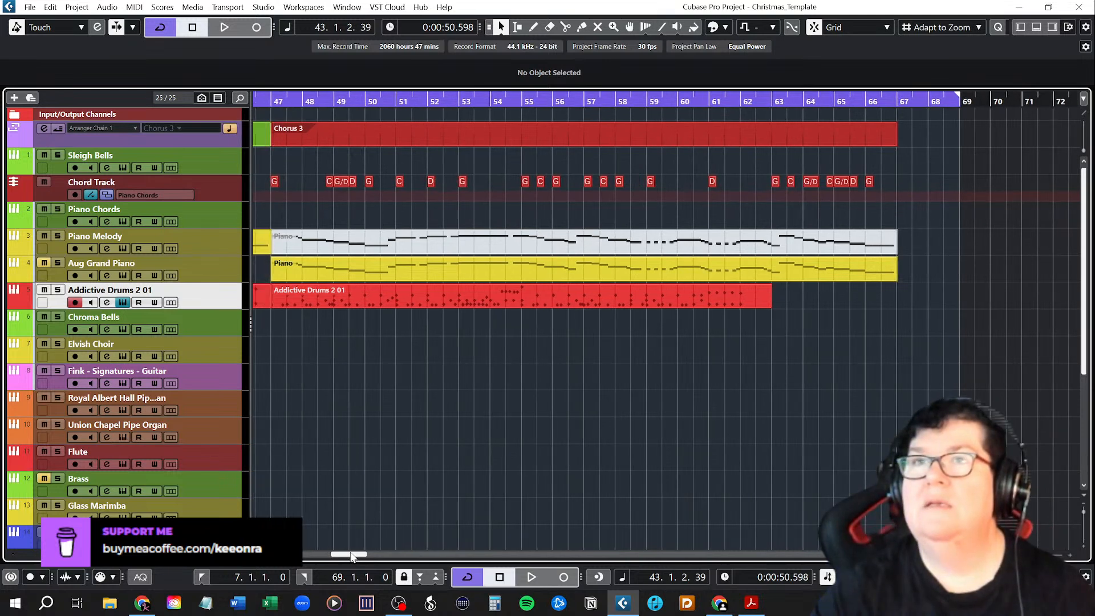
pyautogui.click(581, 296)
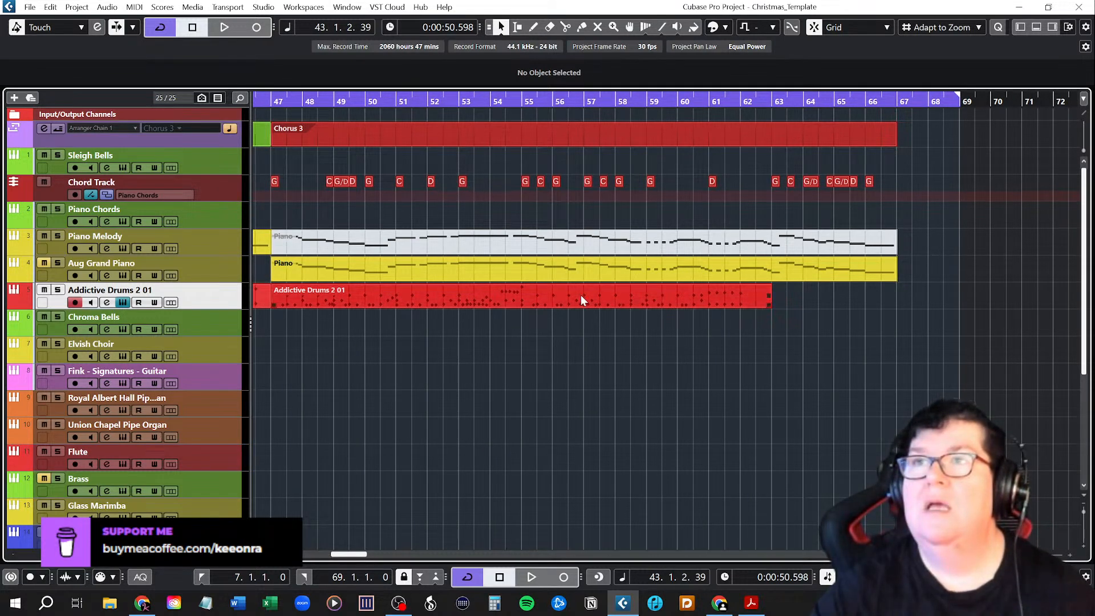
pyautogui.moveTo(585, 295)
pyautogui.mouseDown()
pyautogui.moveTo(595, 295)
pyautogui.moveTo(584, 293)
pyautogui.mouseUp()
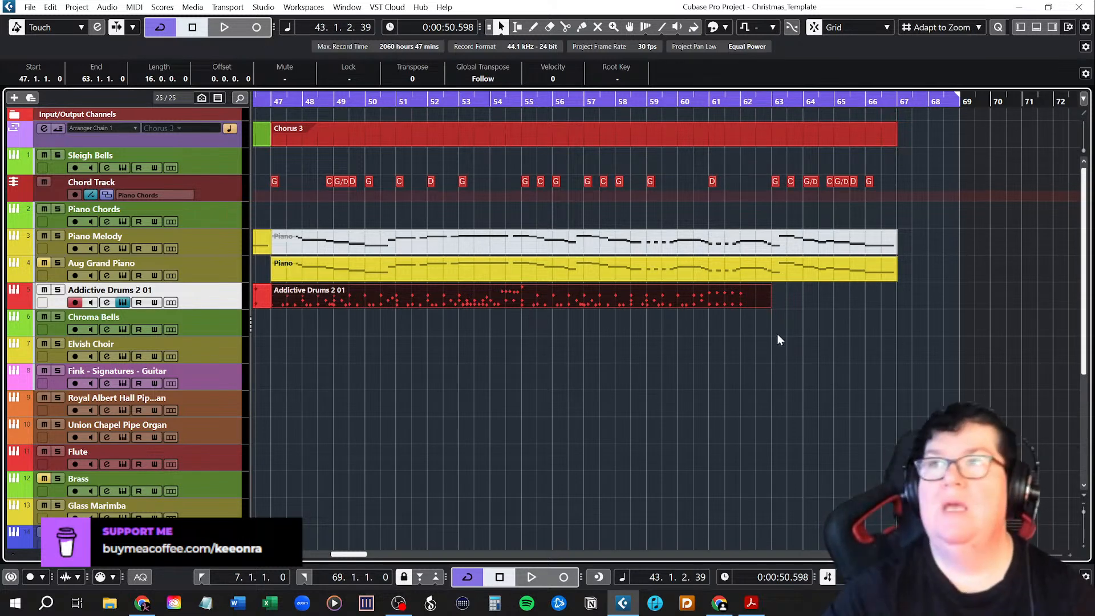
pyautogui.click(609, 305)
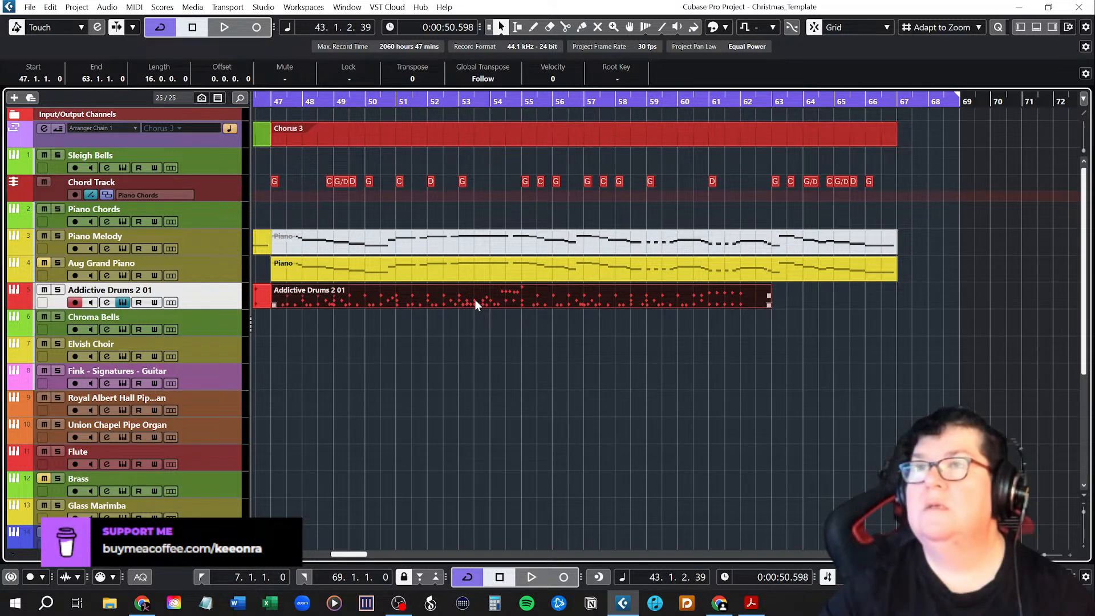
pyautogui.moveTo(474, 300); pyautogui.dragTo(981, 301)
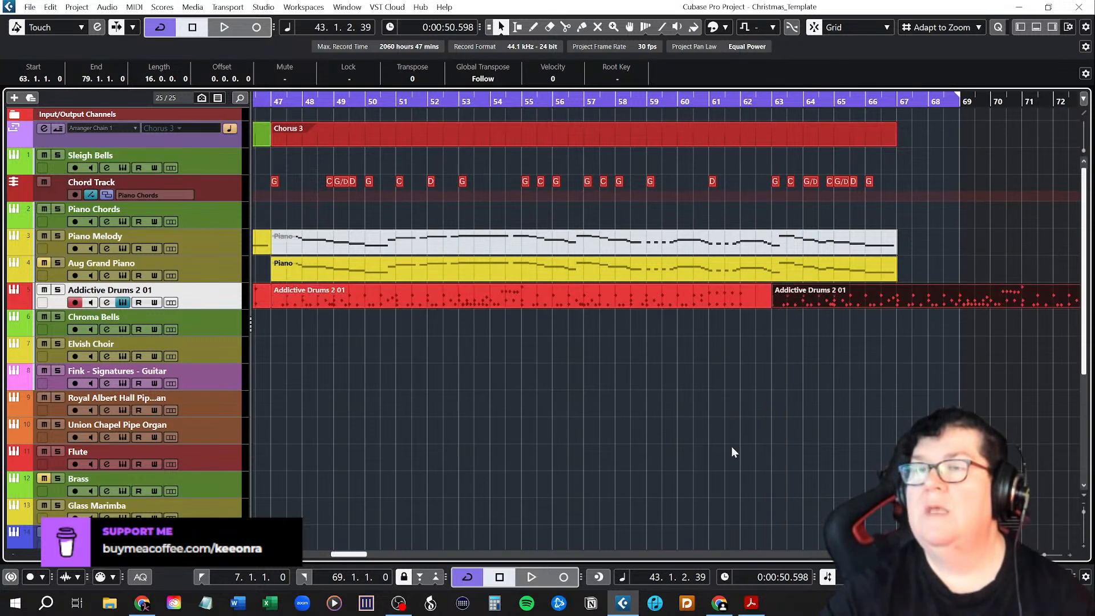
# Shorten the duplicated drum part at bar 63 so it ends at bar 68.
pyautogui.moveTo(349, 556)
pyautogui.mouseDown()
pyautogui.moveTo(378, 556)
pyautogui.moveTo(367, 557)
pyautogui.mouseUp()
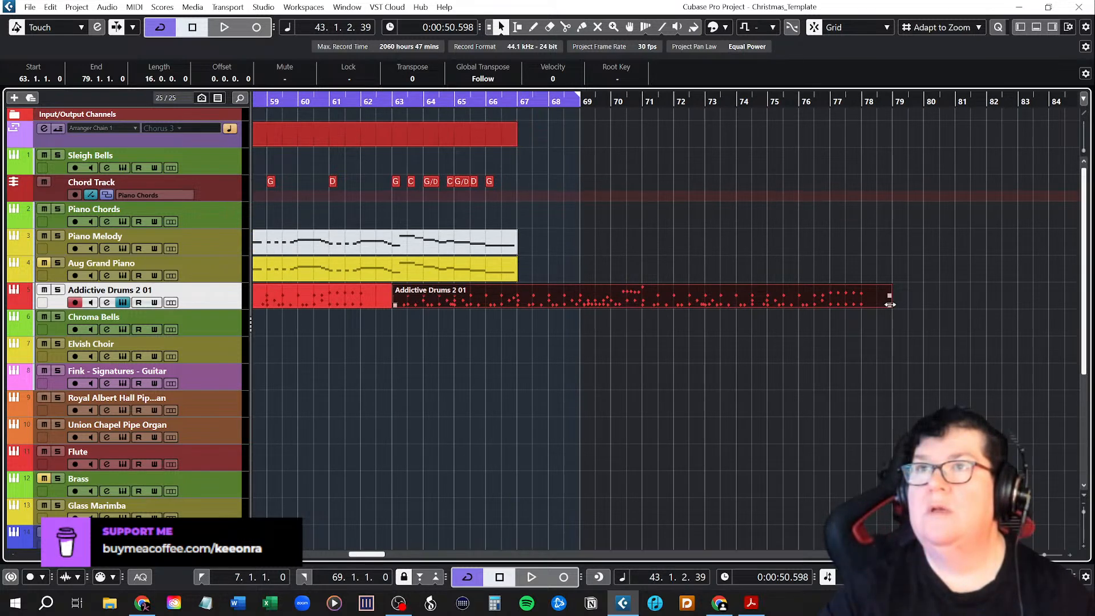
pyautogui.moveTo(890, 305); pyautogui.dragTo(549, 305)
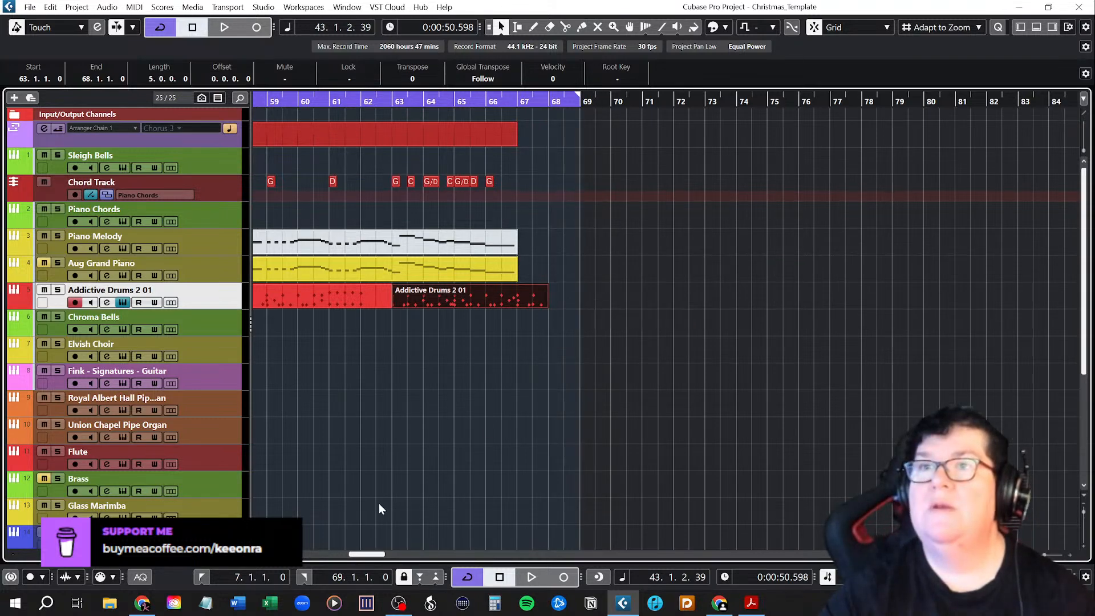
pyautogui.moveTo(368, 558); pyautogui.dragTo(349, 554)
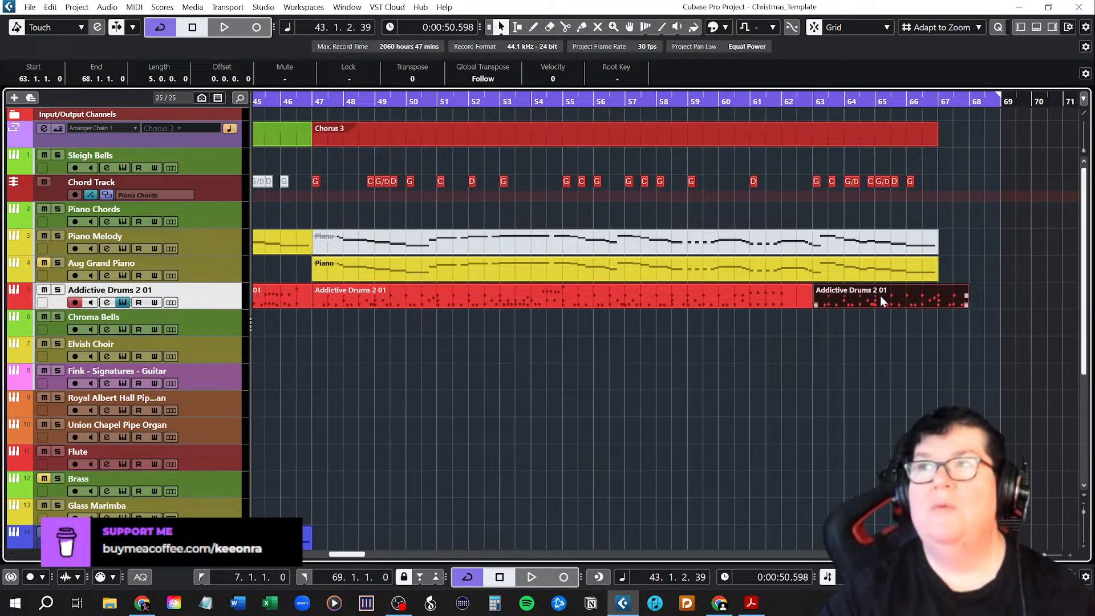
# Move the short drum part clear to bar 68 and shift the 16-bar drum part to span bars 51 to 67.
pyautogui.moveTo(880, 296); pyautogui.dragTo(1072, 299)
pyautogui.moveTo(614, 298); pyautogui.dragTo(720, 303)
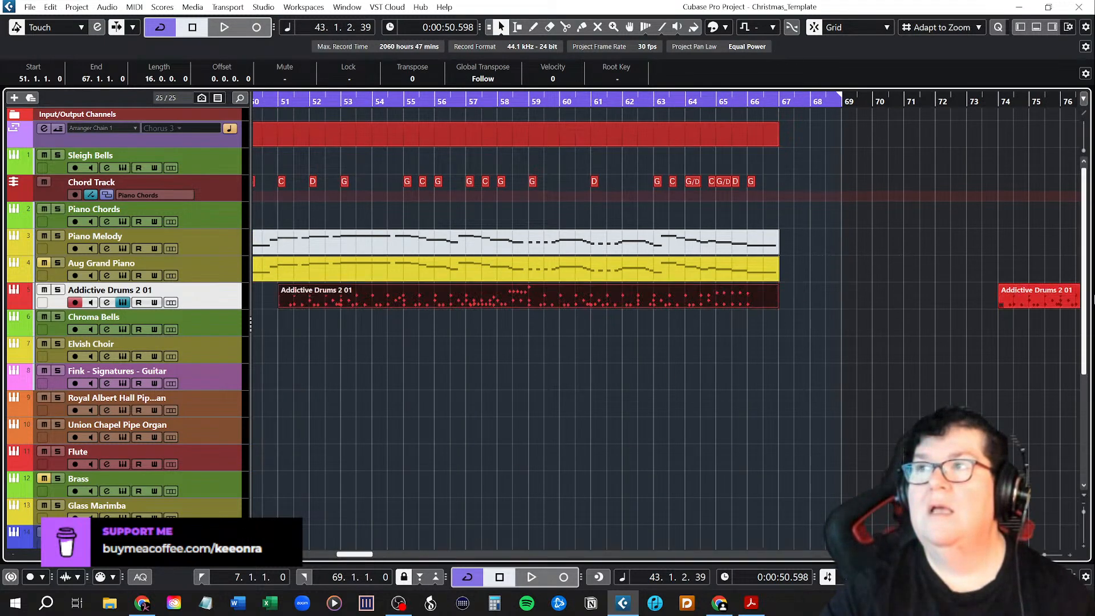
pyautogui.moveTo(1030, 292); pyautogui.dragTo(841, 297)
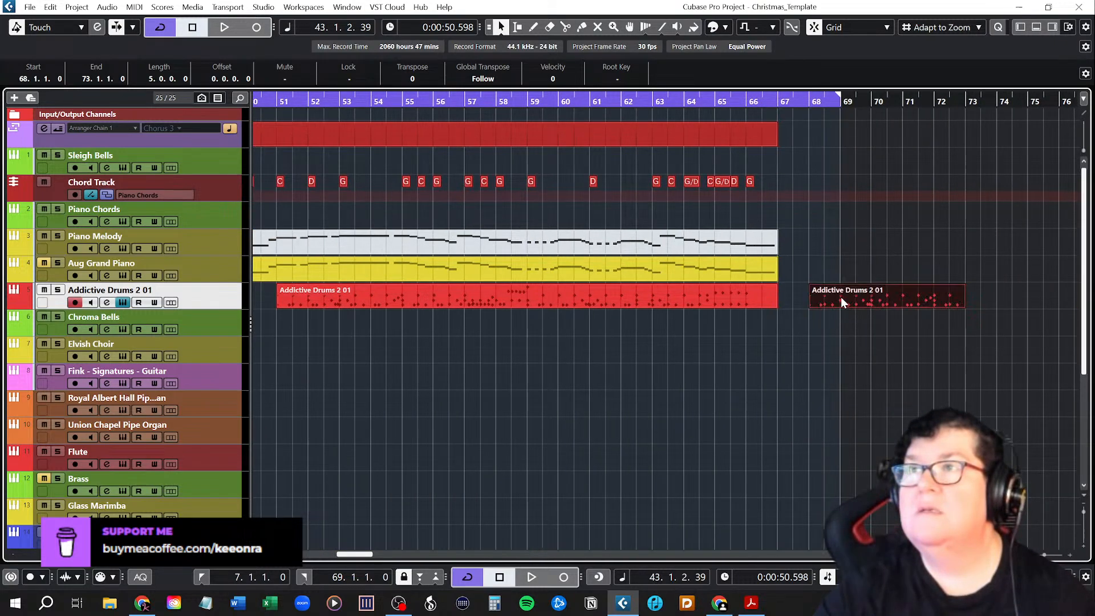
# Trim the short drum part to four bars and move it to bar 47, filling the start of Chorus 3.
pyautogui.moveTo(964, 305); pyautogui.dragTo(932, 306)
pyautogui.moveTo(819, 298); pyautogui.dragTo(371, 299)
pyautogui.click(441, 335)
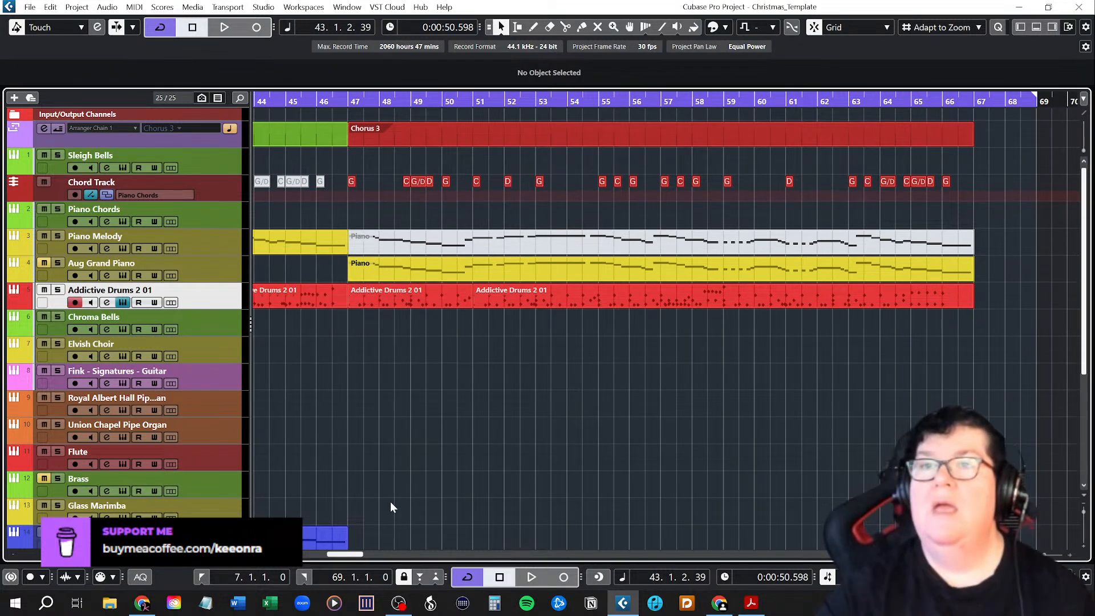
pyautogui.moveTo(355, 557); pyautogui.dragTo(367, 556)
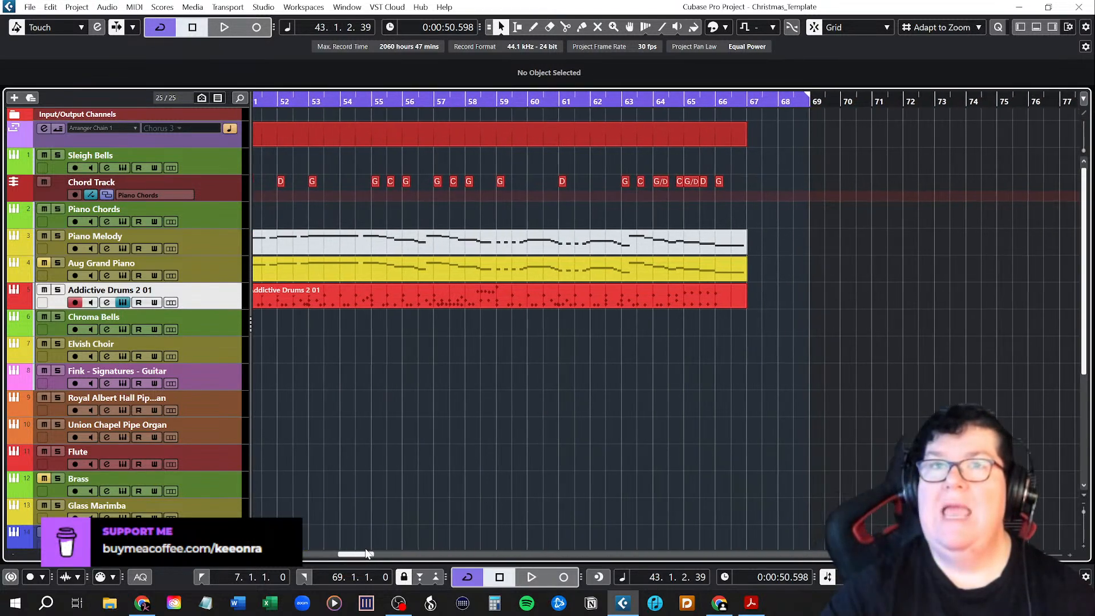
# Open the Elvish Choir instrument and switch its Layer 1 sound through Solo La to Jingle Bells.
pyautogui.click(212, 356)
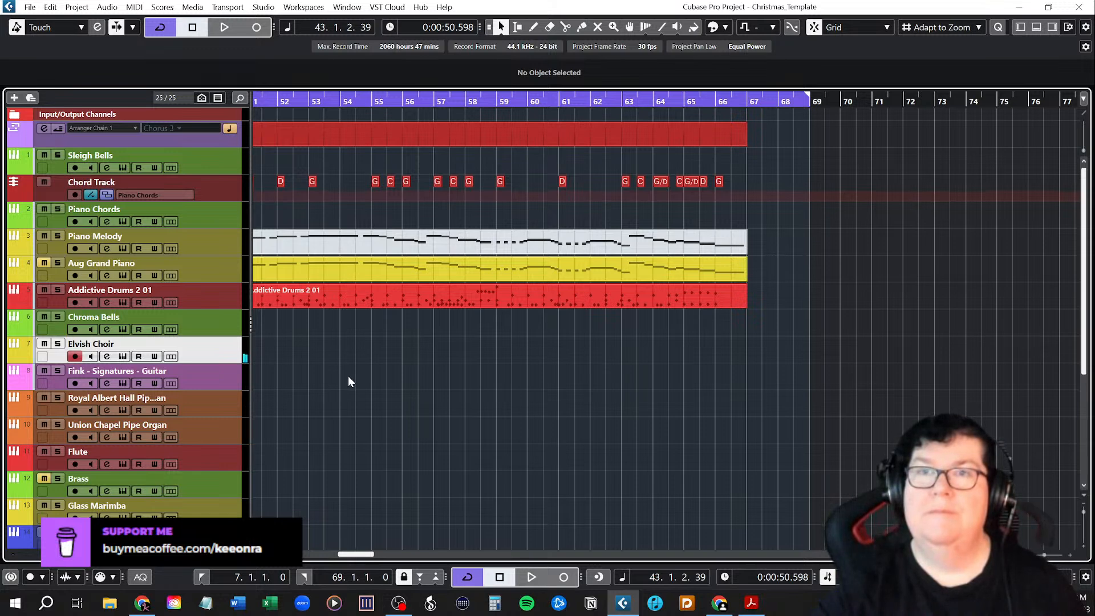
pyautogui.click(123, 357)
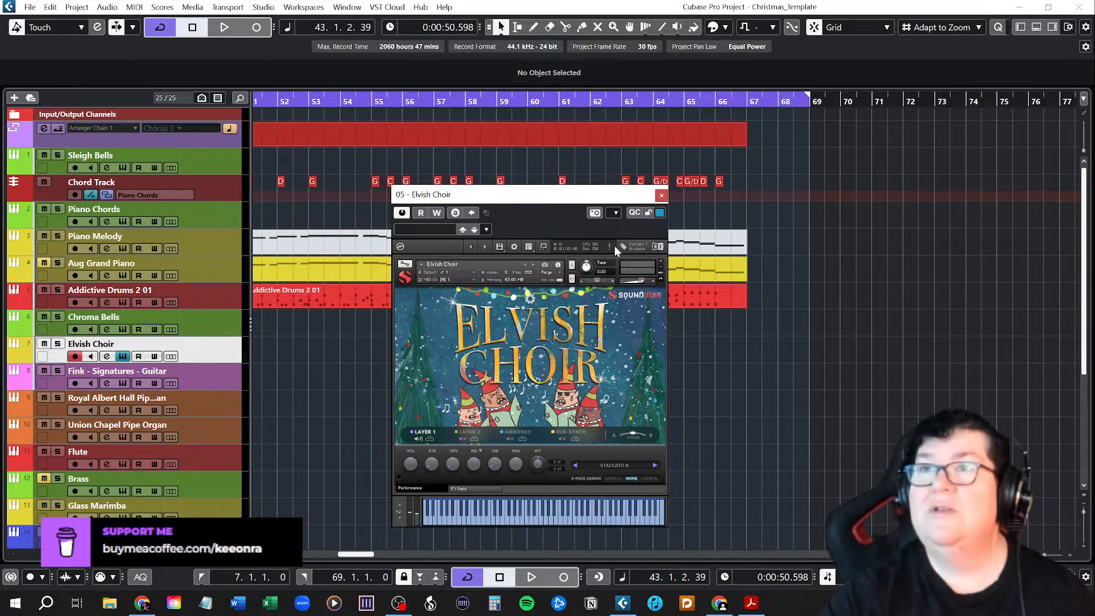
pyautogui.click(577, 464)
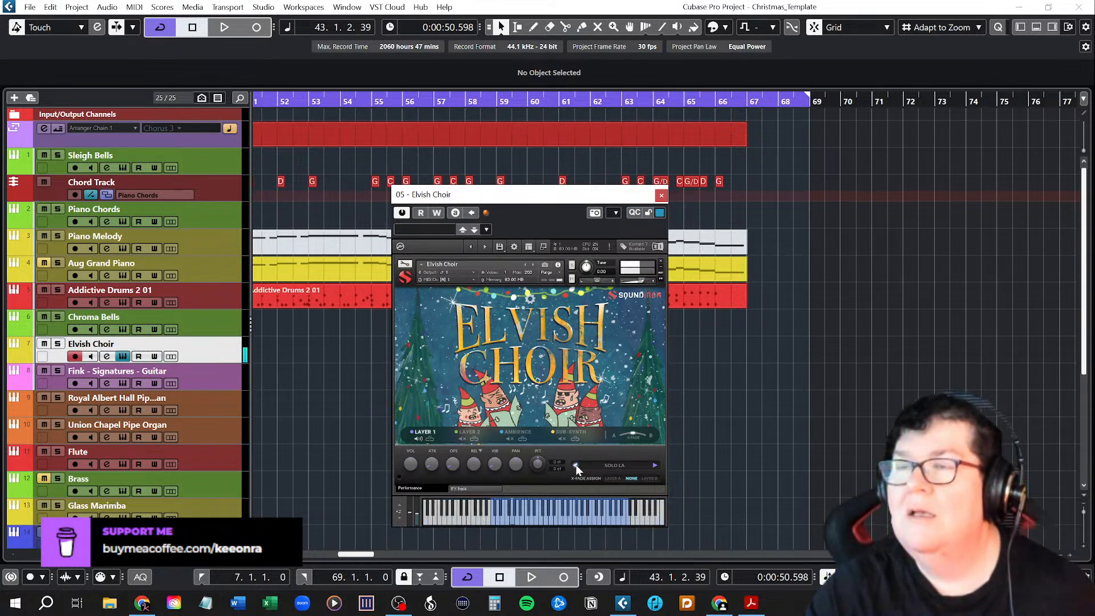
pyautogui.click(576, 466)
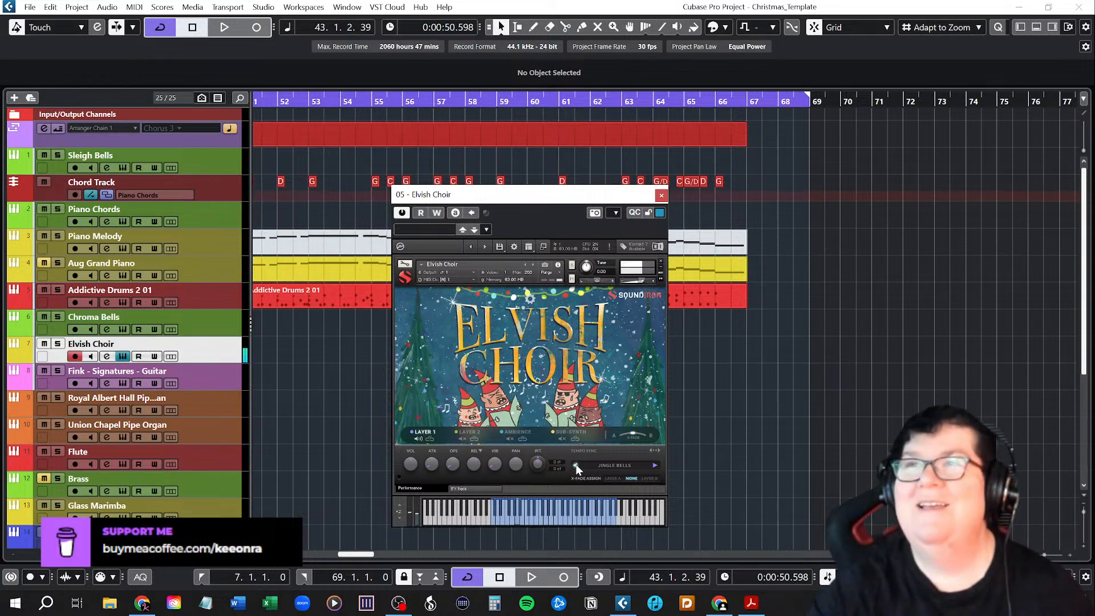
# Record a Jingle Bells phrase on the Elvish Choir track from bar 67 and close the instrument window.
pyautogui.click(749, 101)
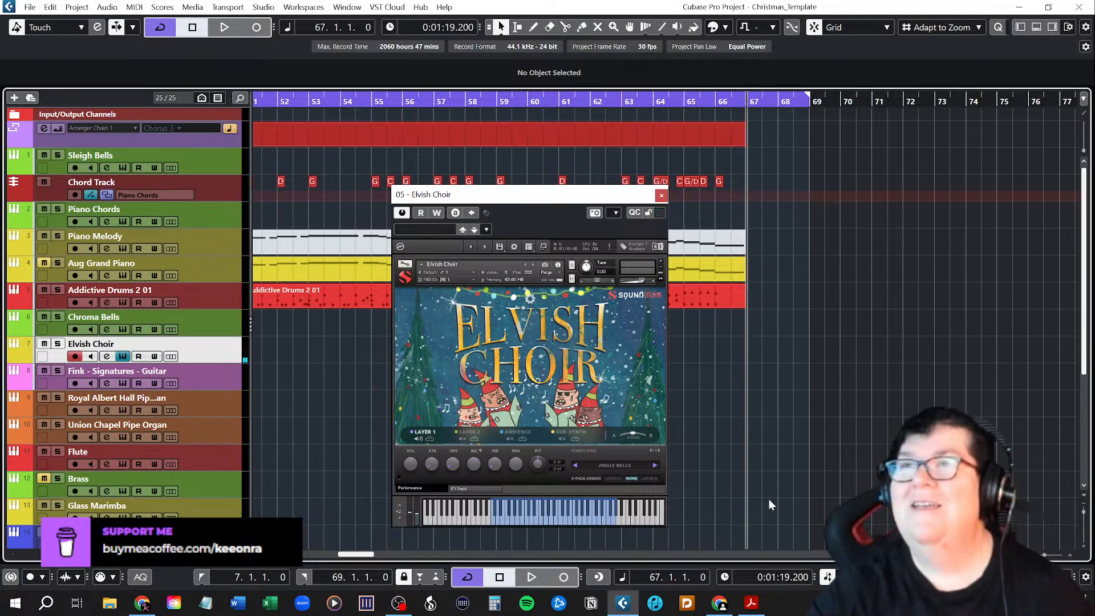
pyautogui.click(564, 577)
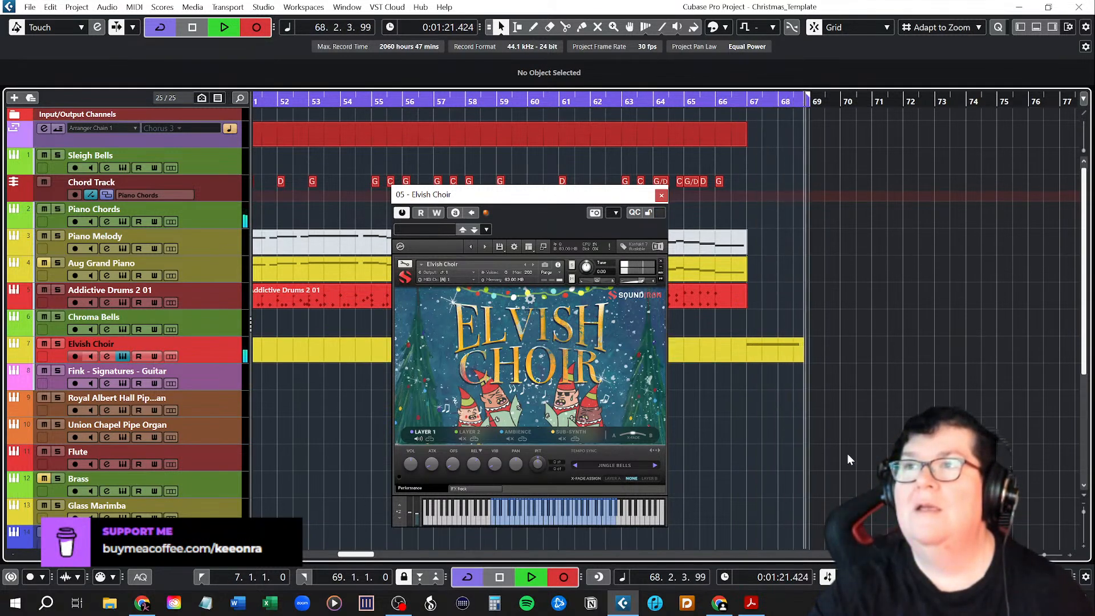
pyautogui.click(499, 577)
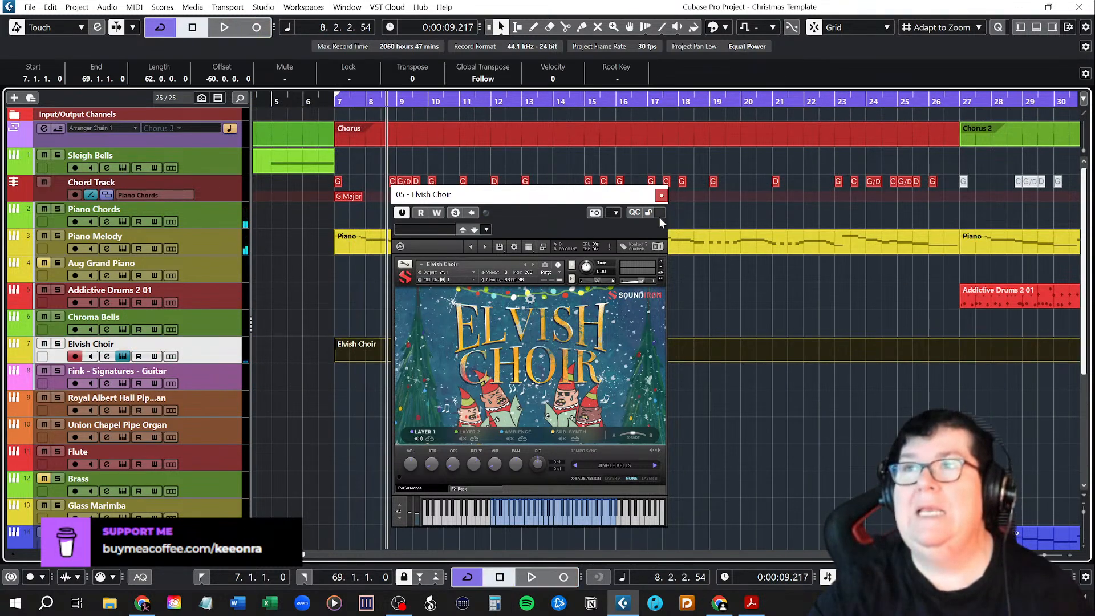
pyautogui.click(662, 196)
# Transpose the recorded Elvish Choir note at bar 67 up to D3 in the Key Editor.
pyautogui.moveTo(325, 555); pyautogui.dragTo(381, 559)
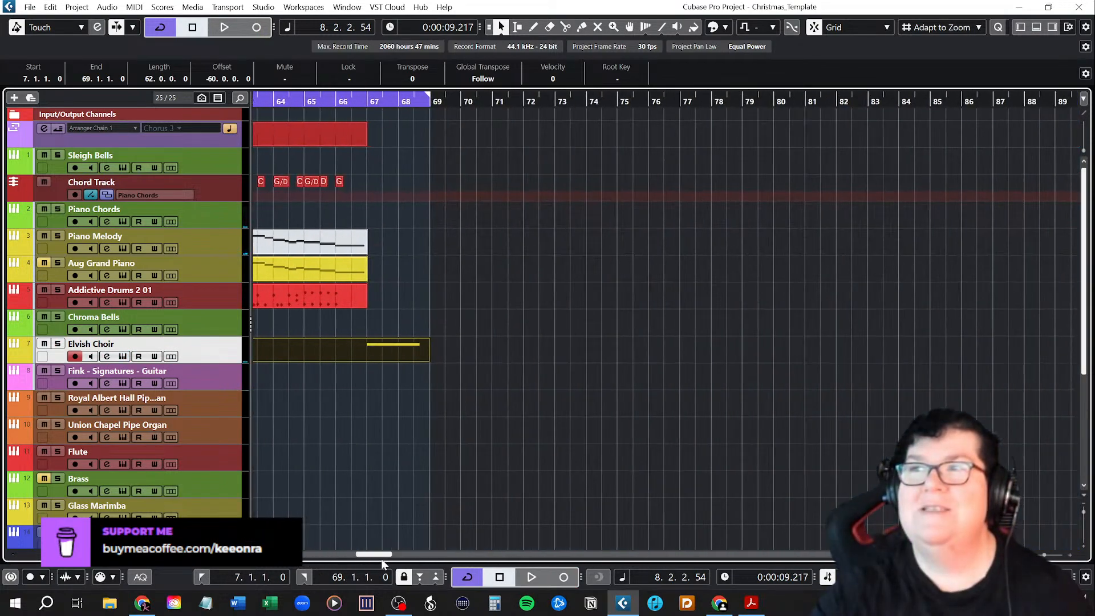
pyautogui.doubleClick(374, 350)
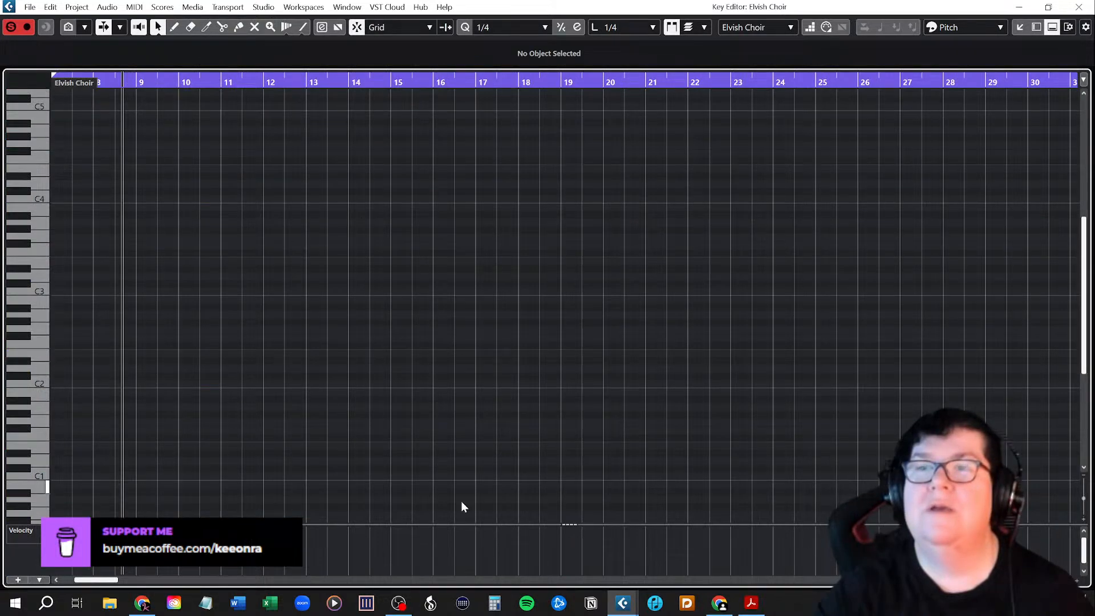
pyautogui.click(1081, 7)
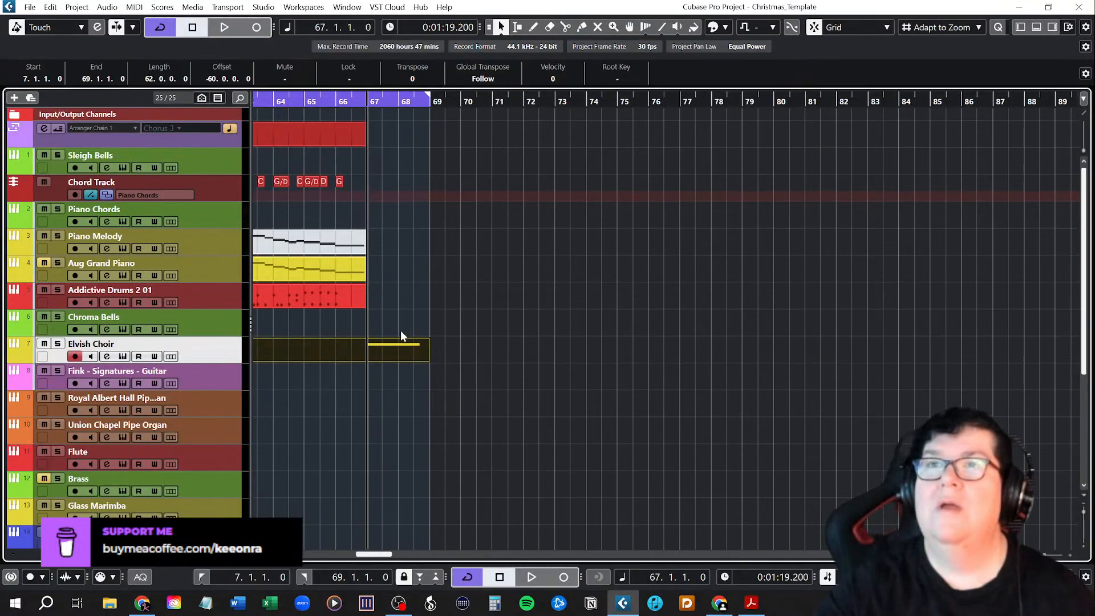
pyautogui.doubleClick(392, 344)
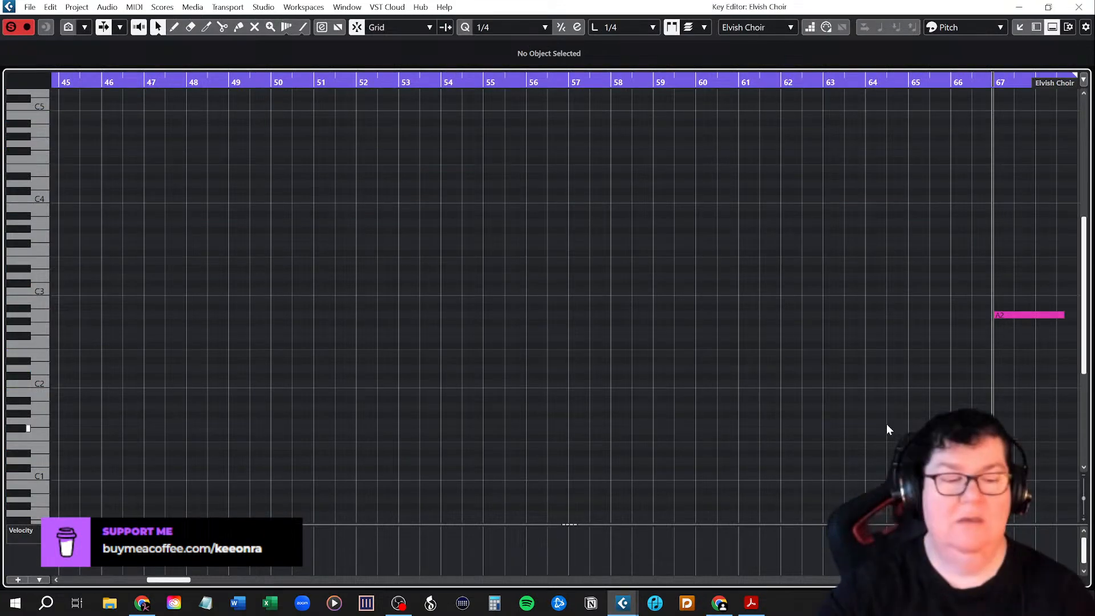
pyautogui.hscroll(1, 886, 419)
pyautogui.hscroll(4, 885, 419)
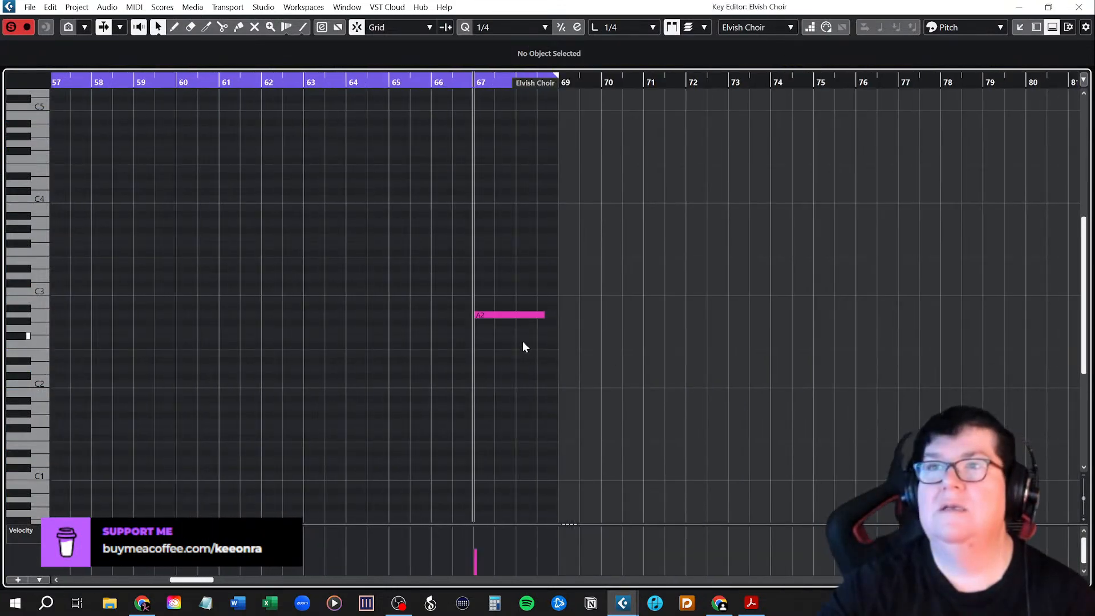
pyautogui.click(488, 316)
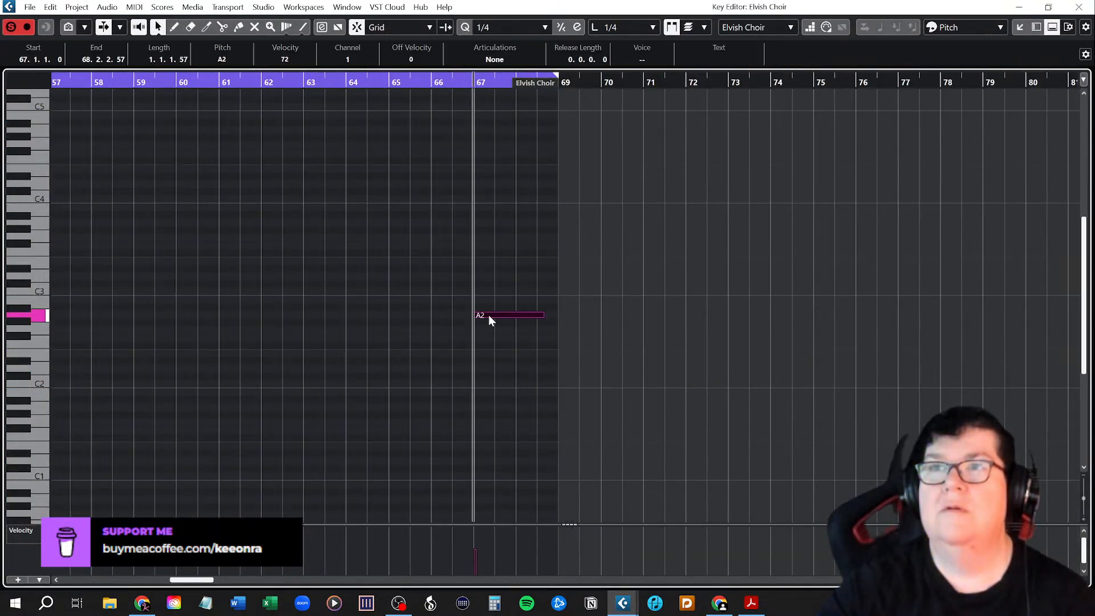
pyautogui.press('Up')
pyautogui.press('Up')
pyautogui.press('Up')
pyautogui.press('Up')
pyautogui.press('Up')
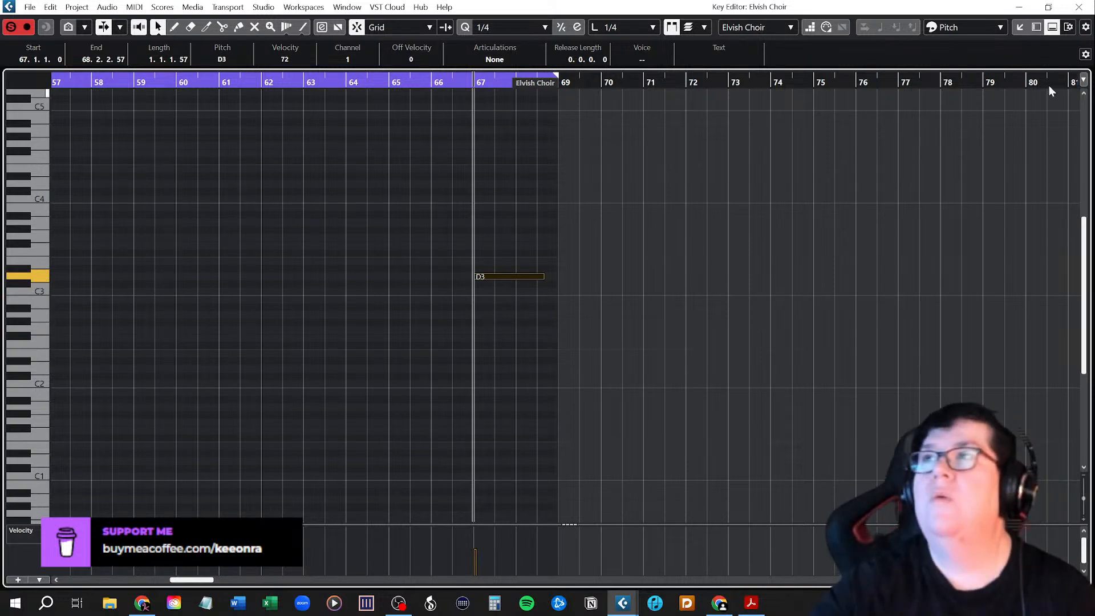
pyautogui.click(1080, 7)
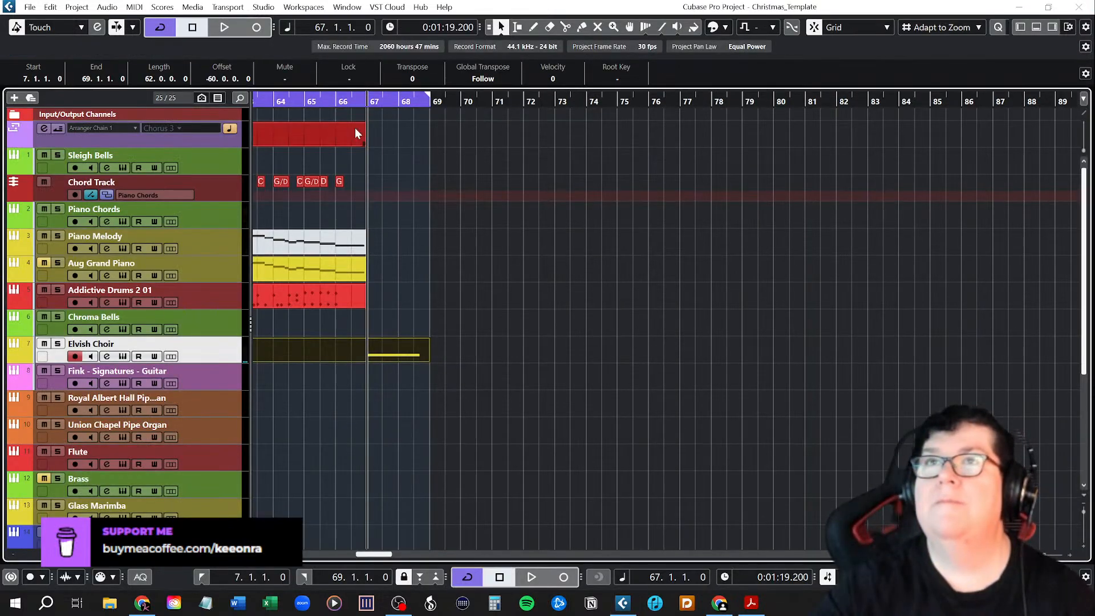
# Play back the project and delete the recorded Elvish Choir part.
pyautogui.press('space')
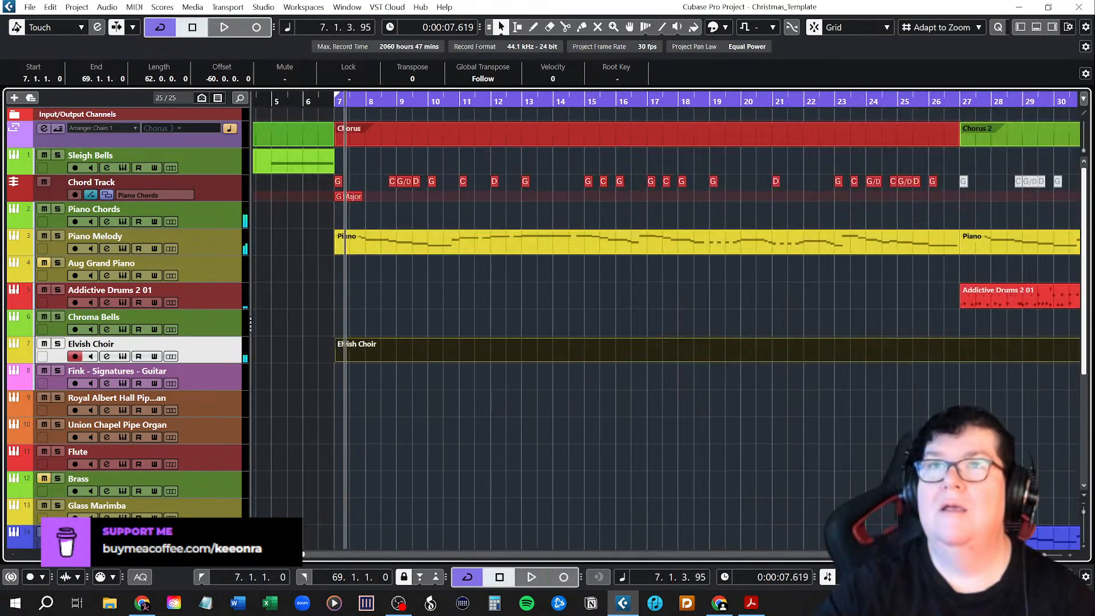
pyautogui.moveTo(292, 554); pyautogui.dragTo(375, 550)
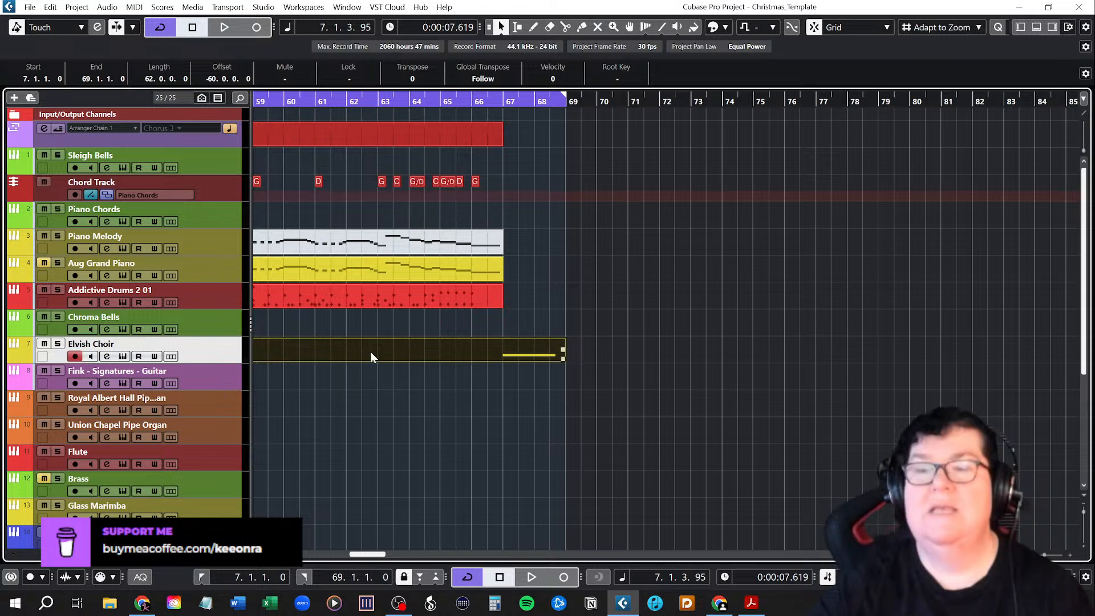
pyautogui.press('Delete')
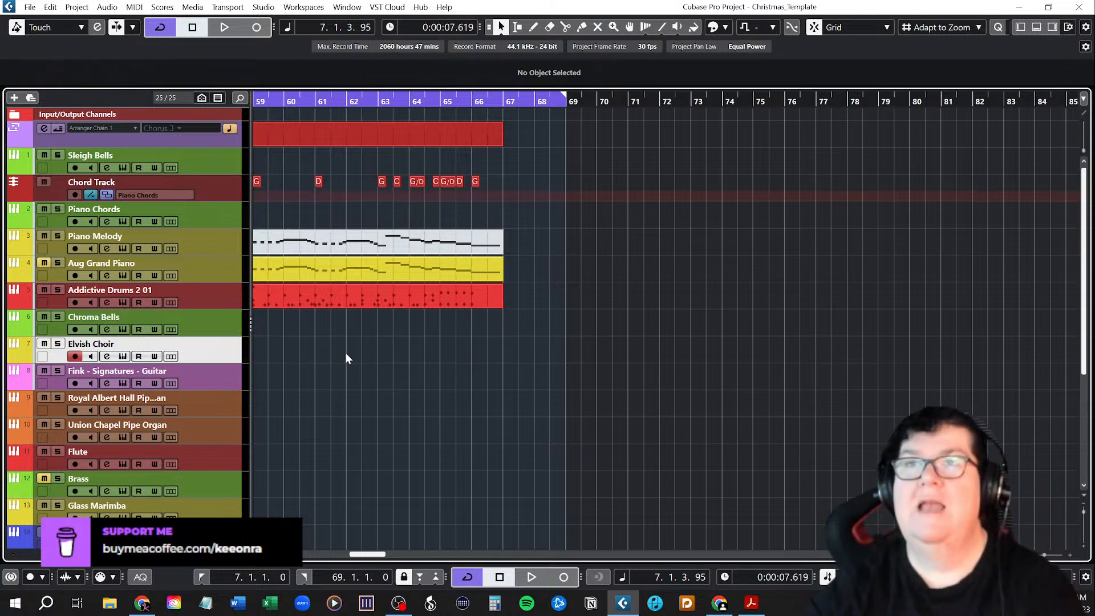
# Audition the Elvish Choir's Solo La, Solo Doo and Staccato B sounds, and set Layer 1 to FX.
pyautogui.click(124, 357)
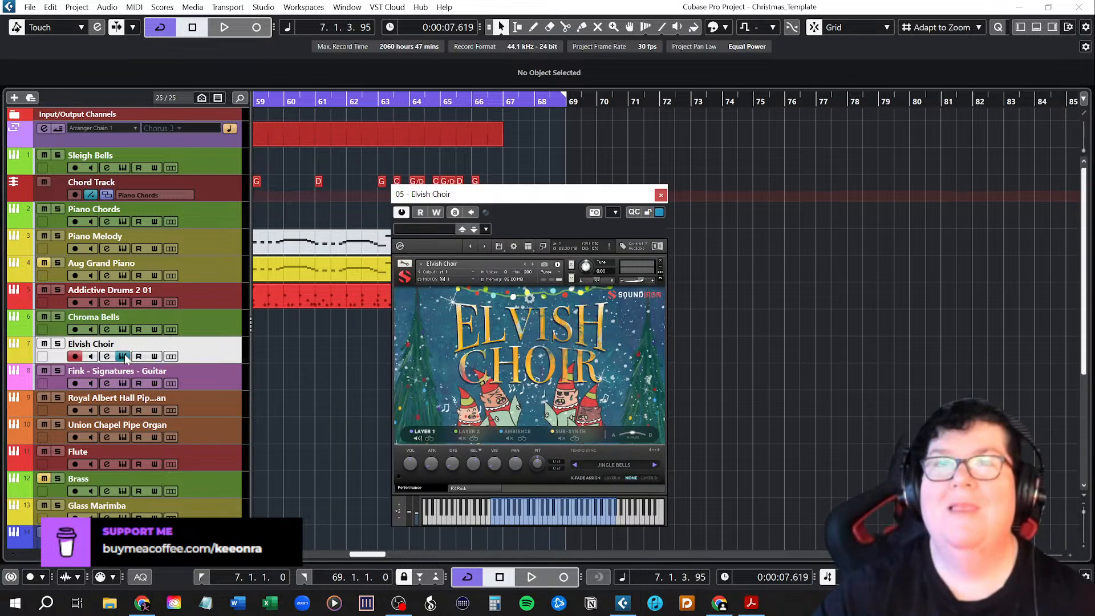
pyautogui.click(655, 465)
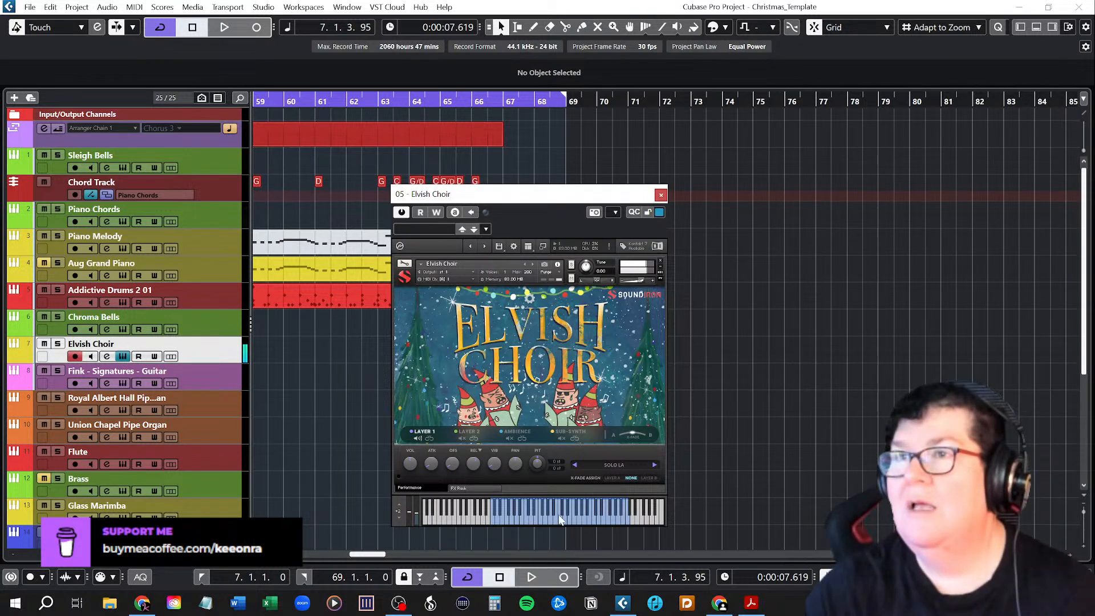
pyautogui.click(656, 464)
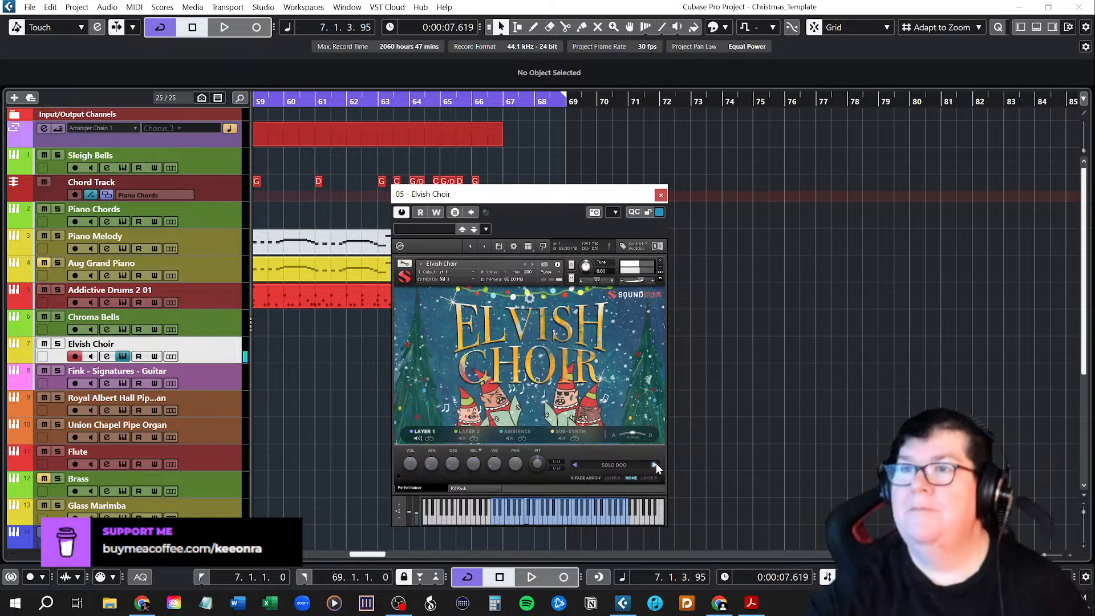
pyautogui.click(656, 465)
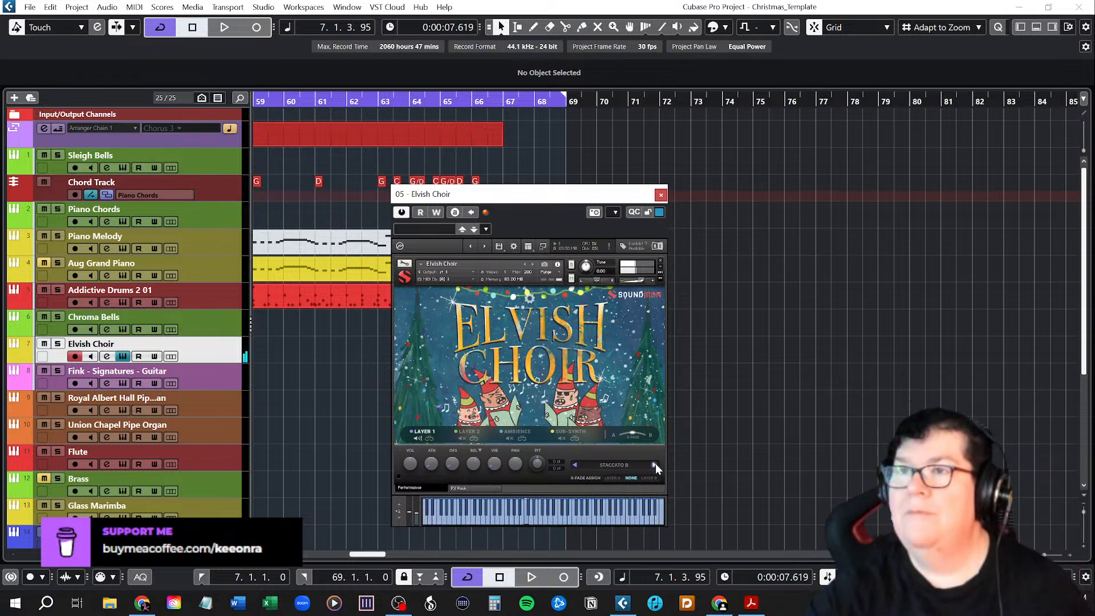
pyautogui.click(655, 465)
pyautogui.click(656, 465)
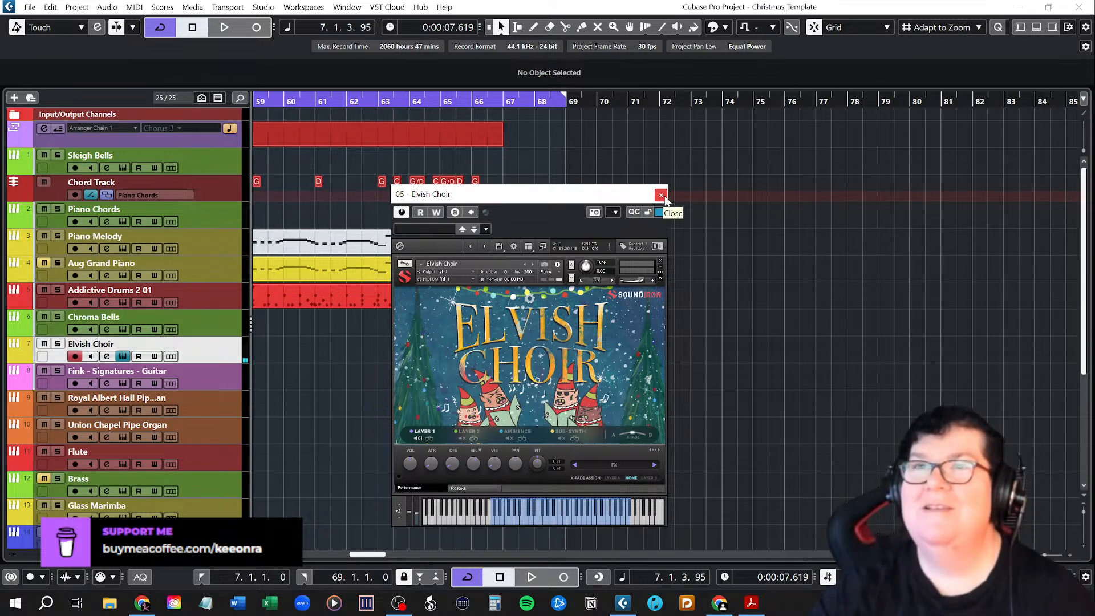
# Close the Elvish Choir instrument window and draw an empty part on its track from bar 66.2 to bar 68.
pyautogui.click(663, 197)
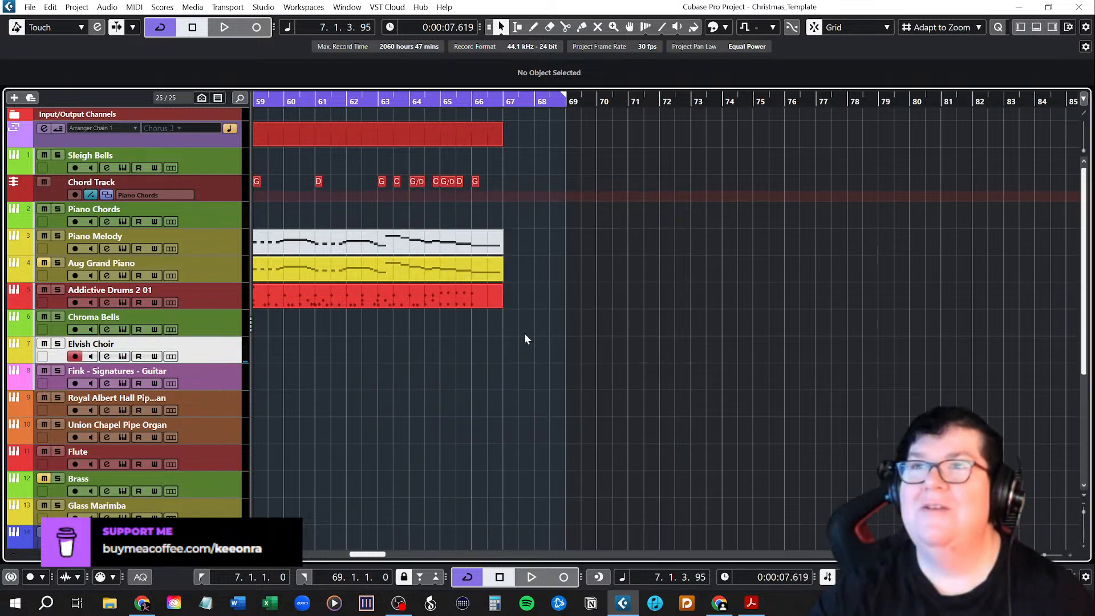
pyautogui.rightClick(497, 354)
pyautogui.click(532, 351)
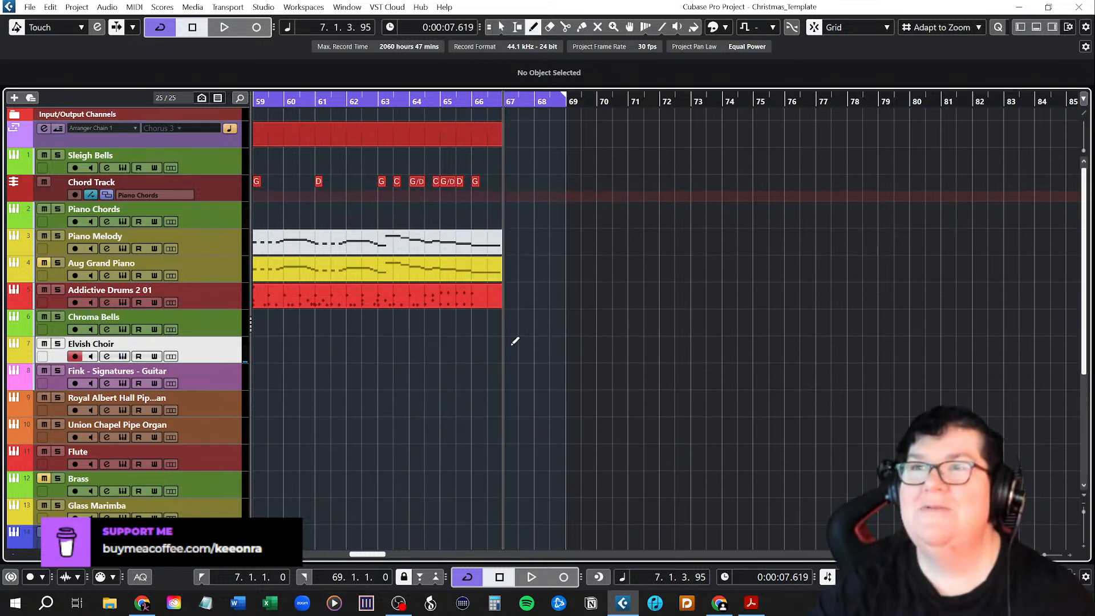
pyautogui.moveTo(494, 343); pyautogui.dragTo(540, 344)
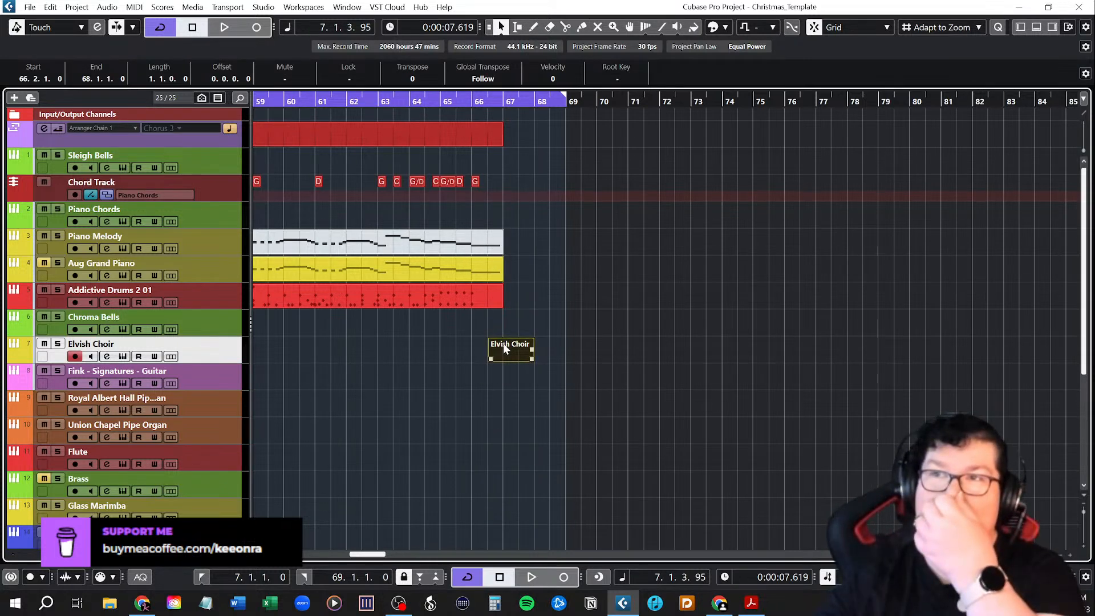
# Draw G3 at 66.2, B3 at 67 and C4 at 67.2 in the new Elvish Choir part, and close the Key Editor.
pyautogui.doubleClick(503, 343)
pyautogui.moveTo(220, 581); pyautogui.dragTo(214, 581)
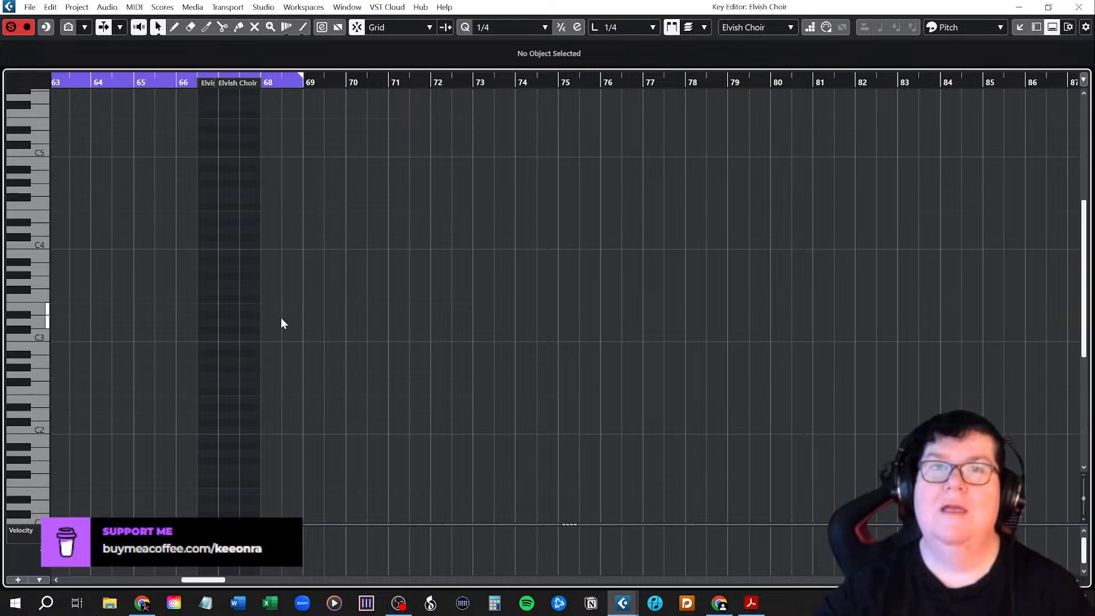
pyautogui.rightClick(148, 278)
pyautogui.click(165, 279)
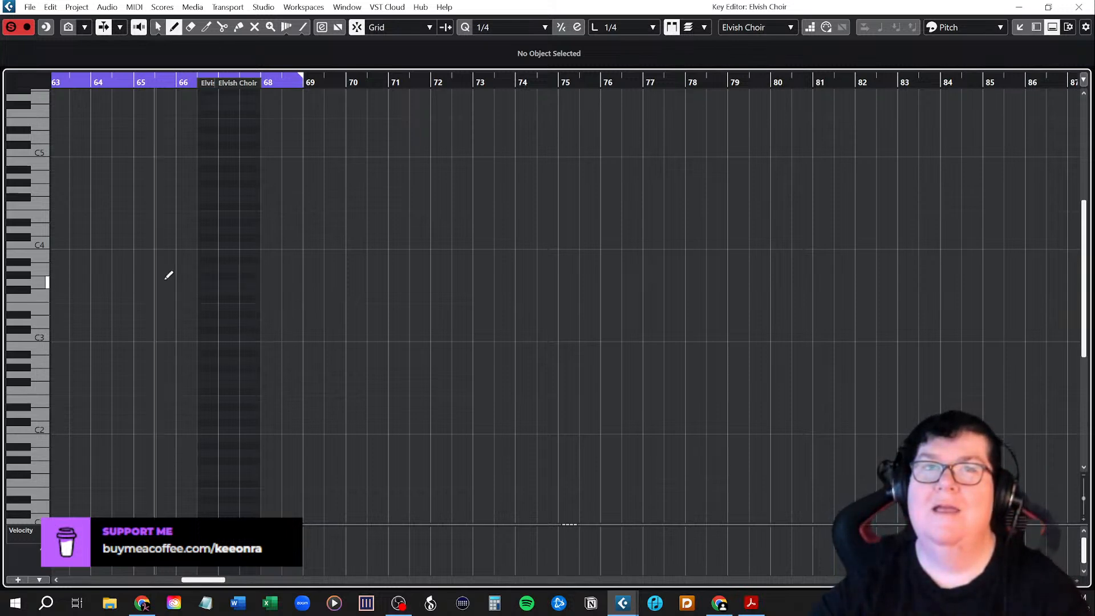
pyautogui.click(203, 283)
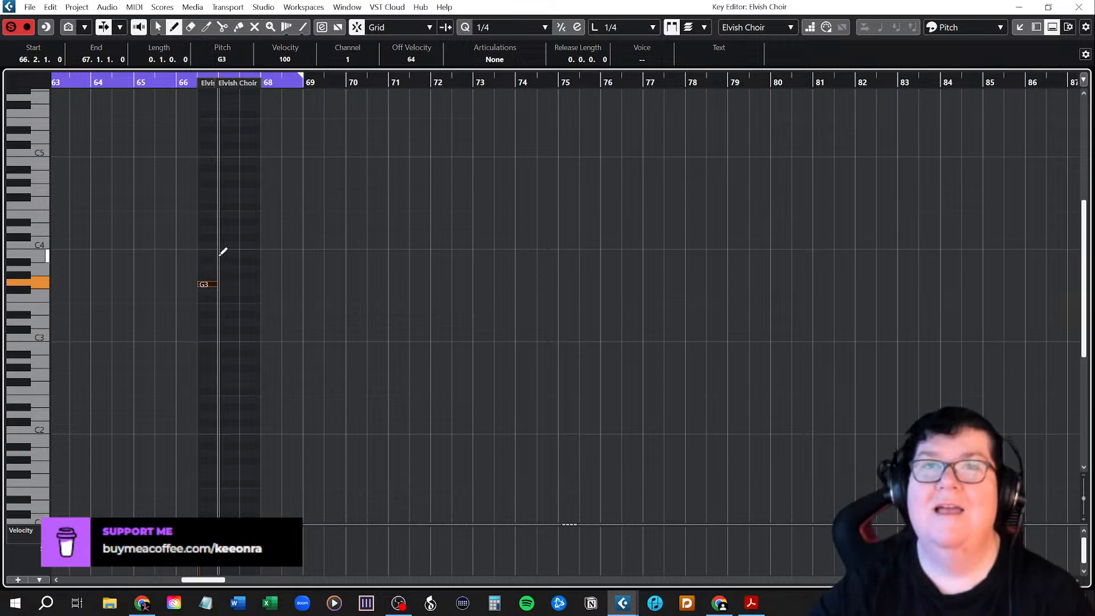
pyautogui.click(224, 254)
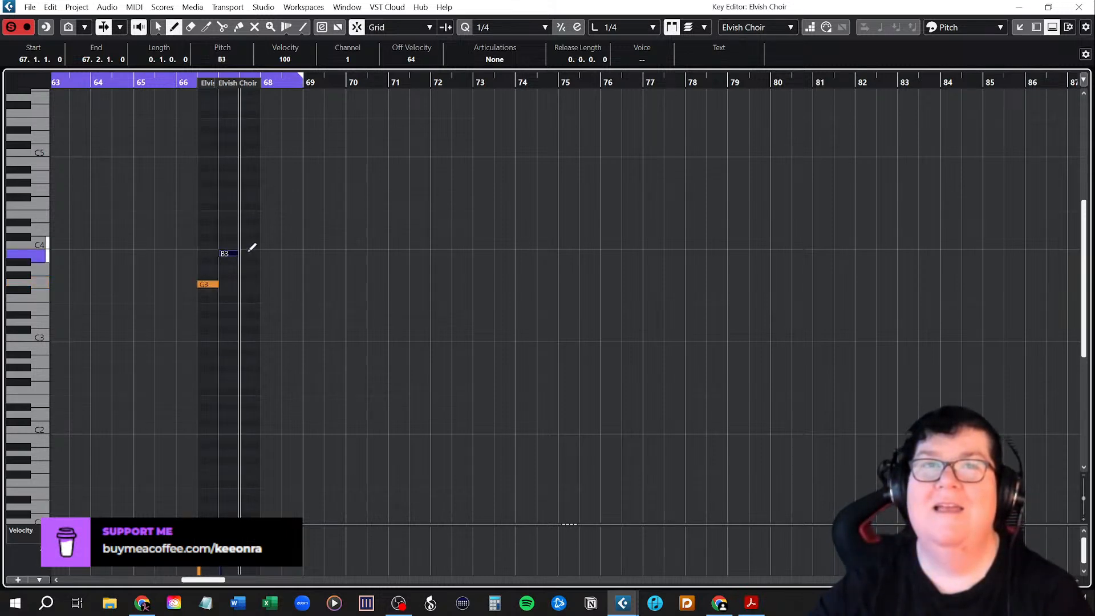
pyautogui.click(248, 246)
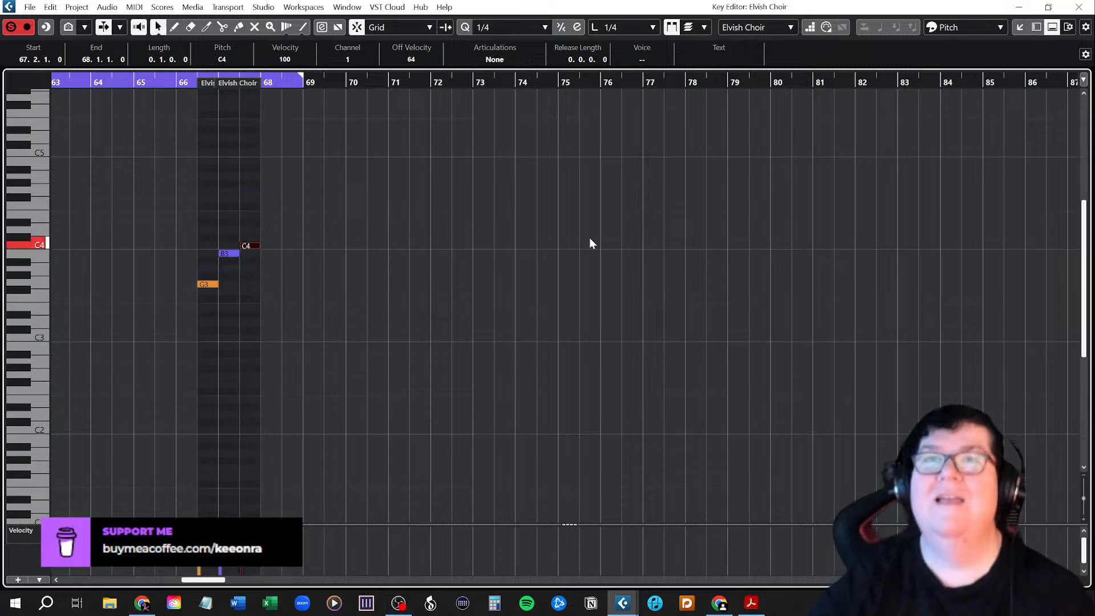
pyautogui.click(1080, 7)
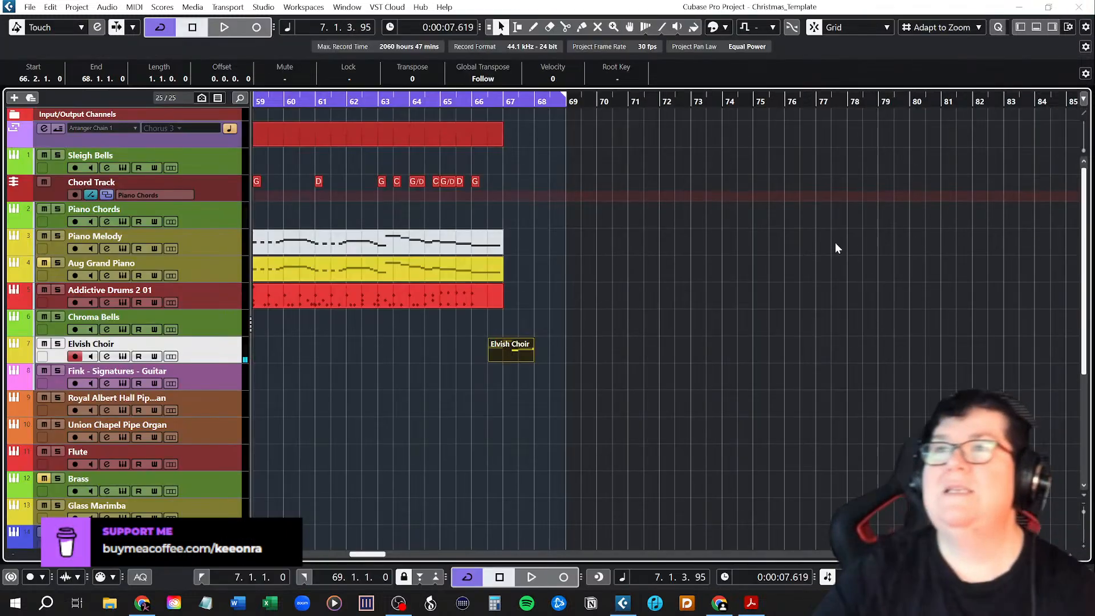
# Play back the song's ending with the Elvish Choir part from bar 65.
pyautogui.click(443, 101)
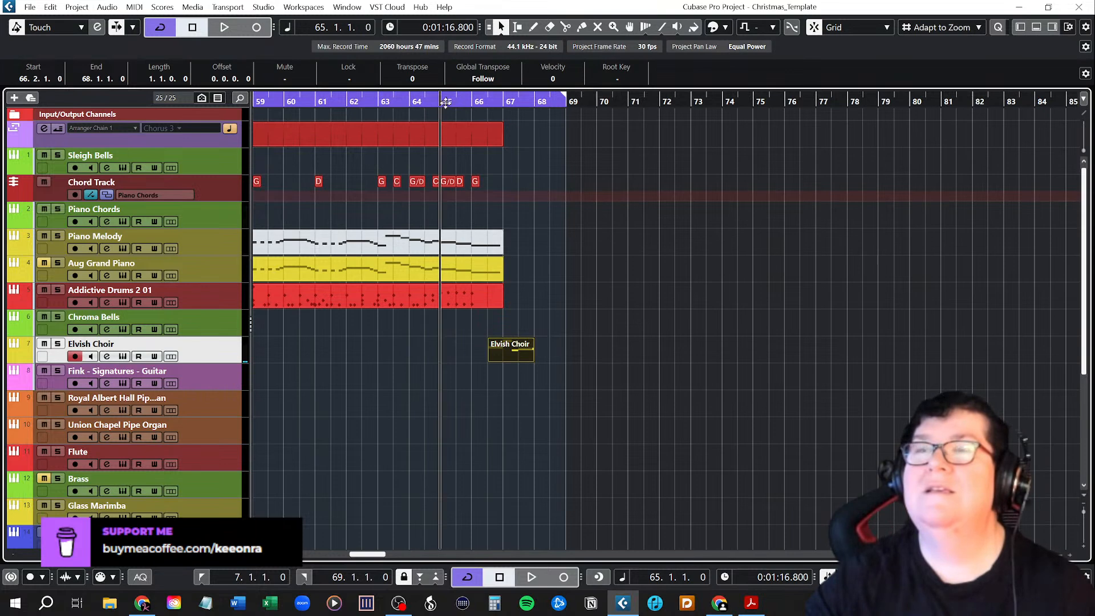
pyautogui.press('space')
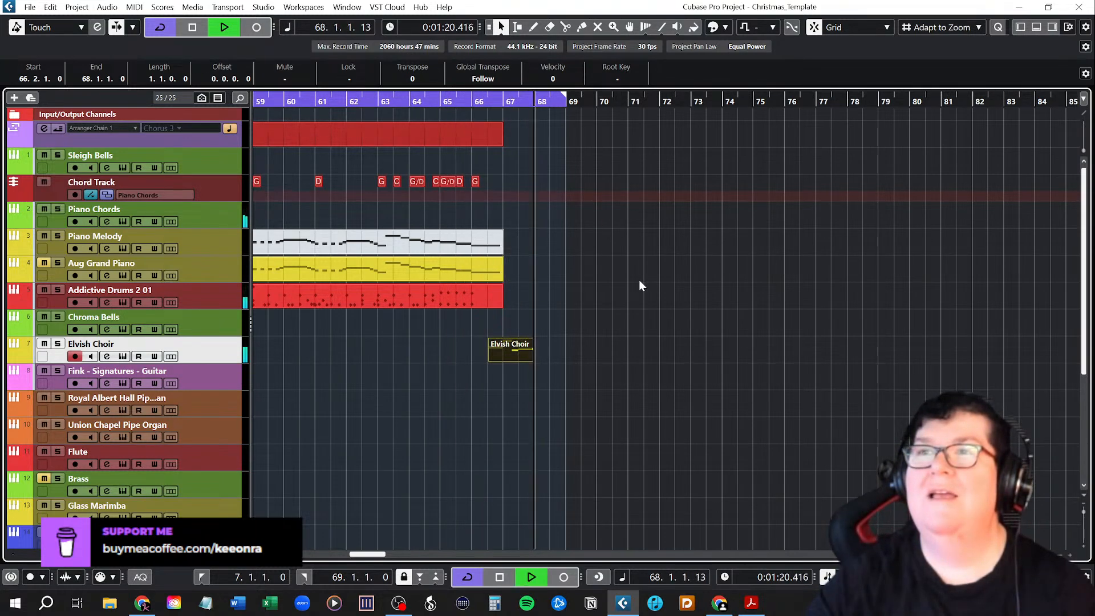
pyautogui.press('space')
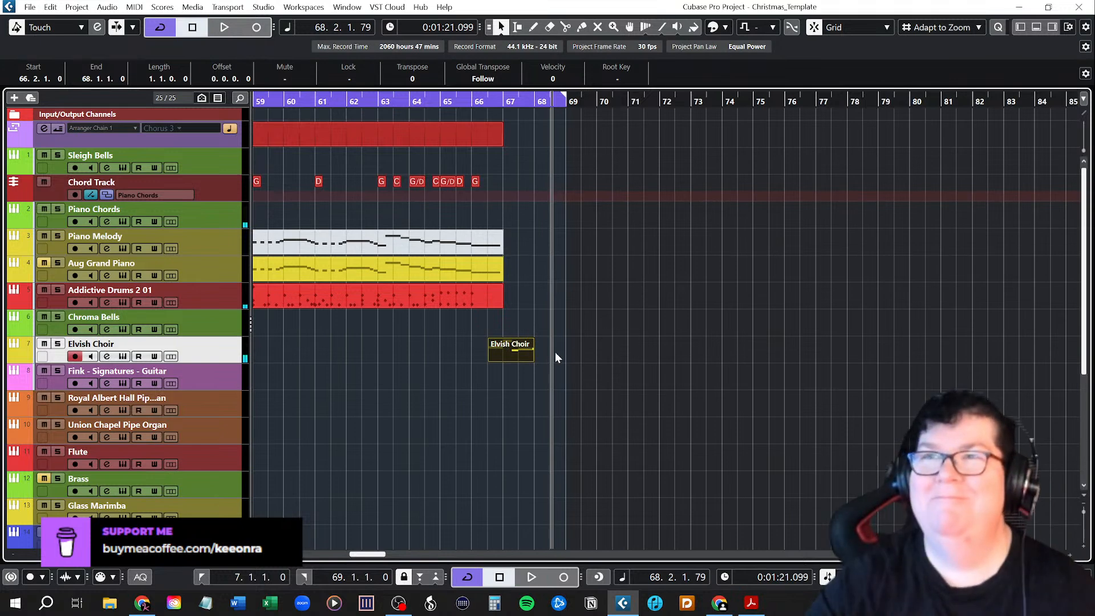
# Delete the B3 note from the Elvish Choir part, extend C4 back to start at bar 67, and close the Key Editor.
pyautogui.doubleClick(511, 355)
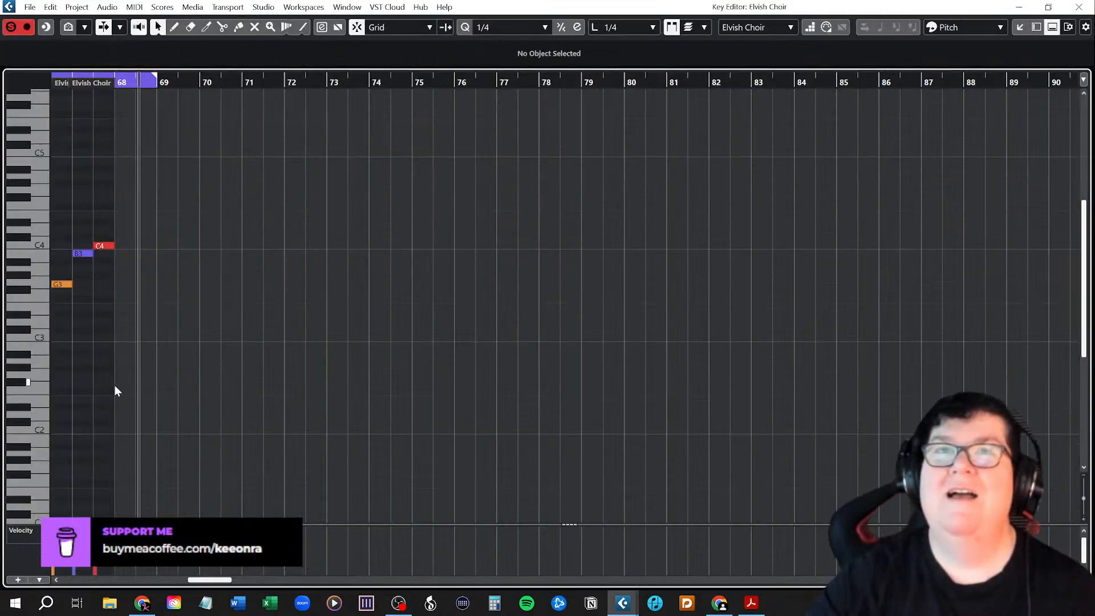
pyautogui.hscroll(-2, 116, 386)
pyautogui.scroll(4, 260, 383)
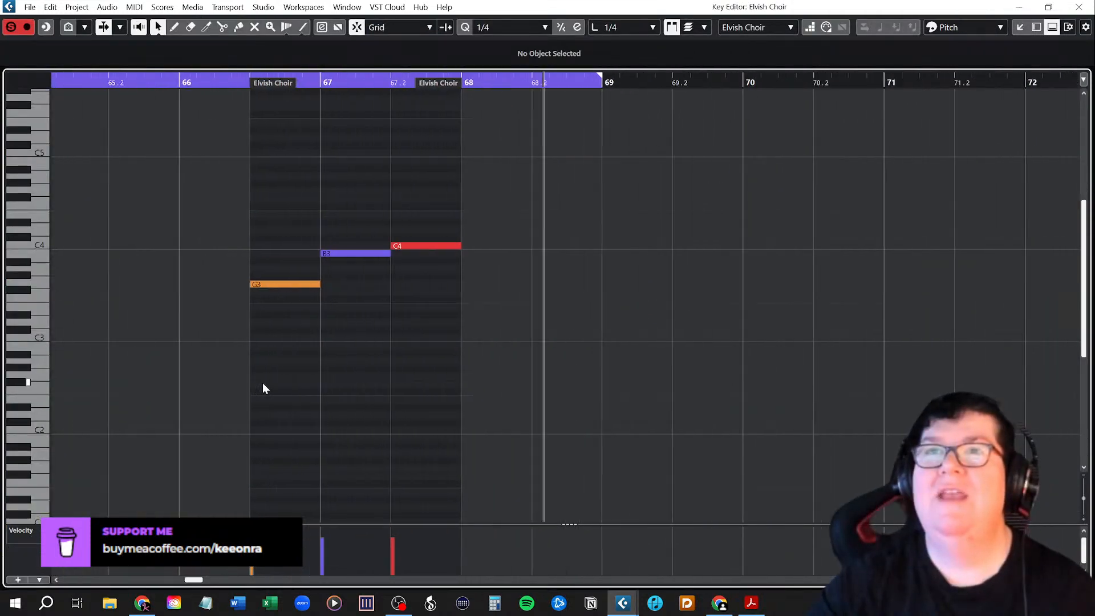
pyautogui.scroll(1, 261, 388)
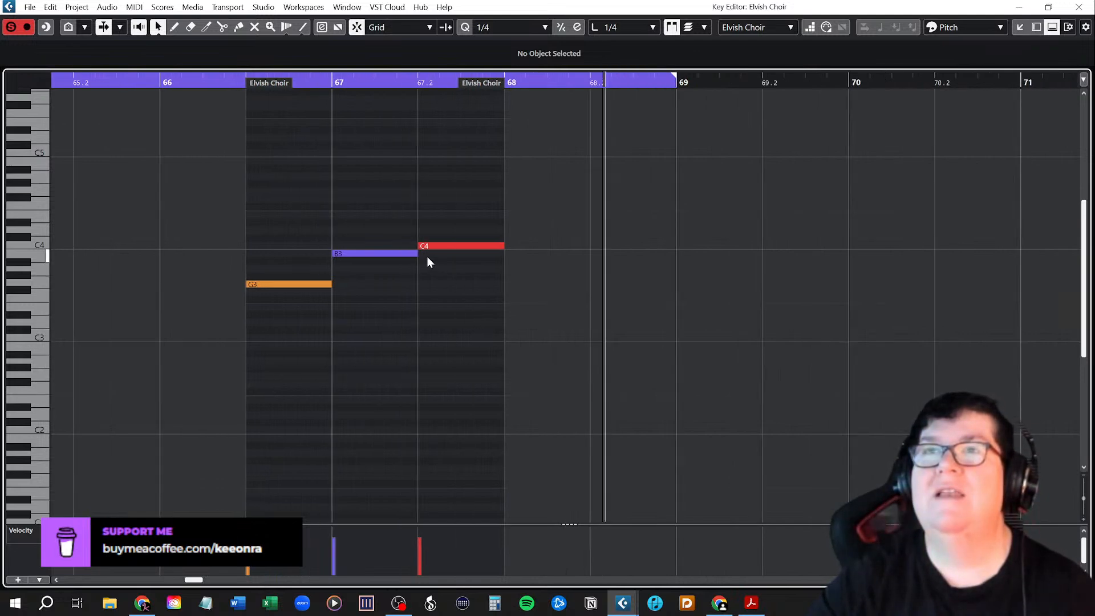
pyautogui.click(378, 254)
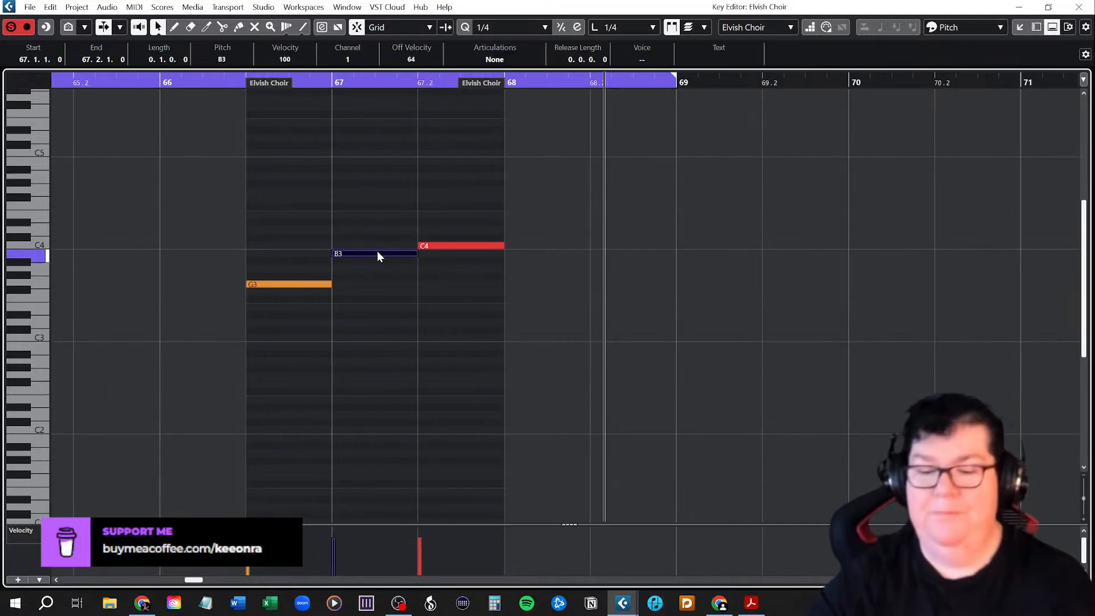
pyautogui.press('Delete')
pyautogui.moveTo(426, 245); pyautogui.dragTo(496, 248)
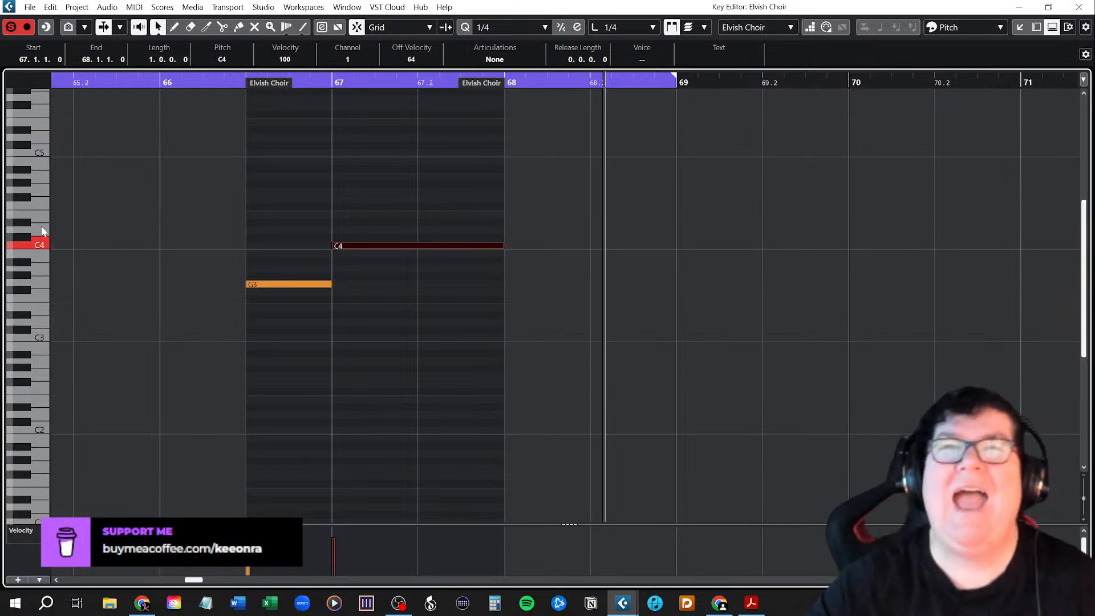
pyautogui.click(313, 283)
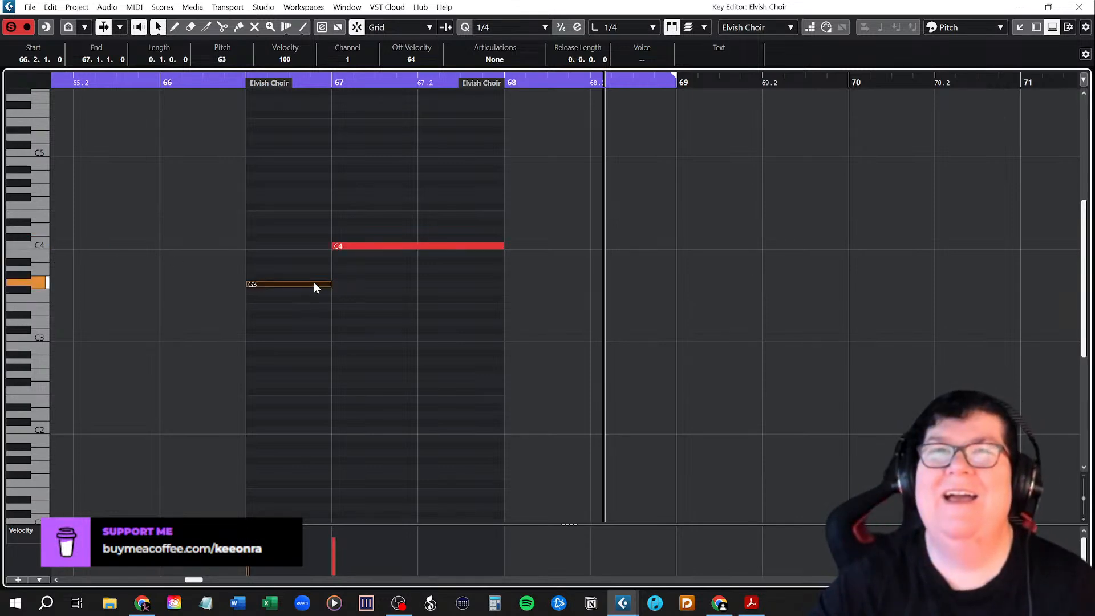
pyautogui.click(354, 246)
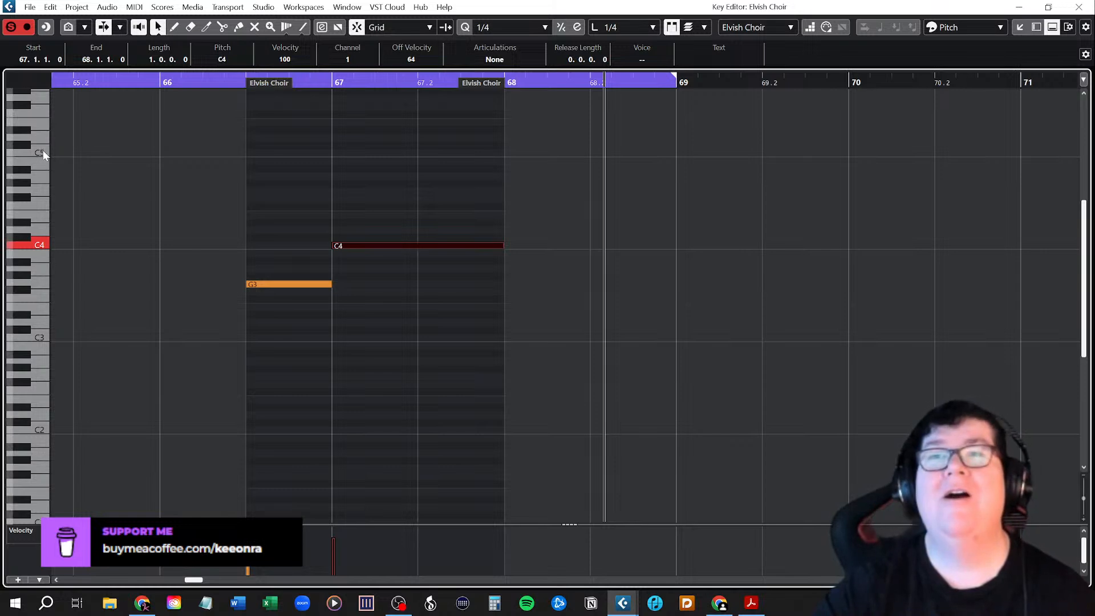
pyautogui.click(1079, 7)
pyautogui.click(478, 399)
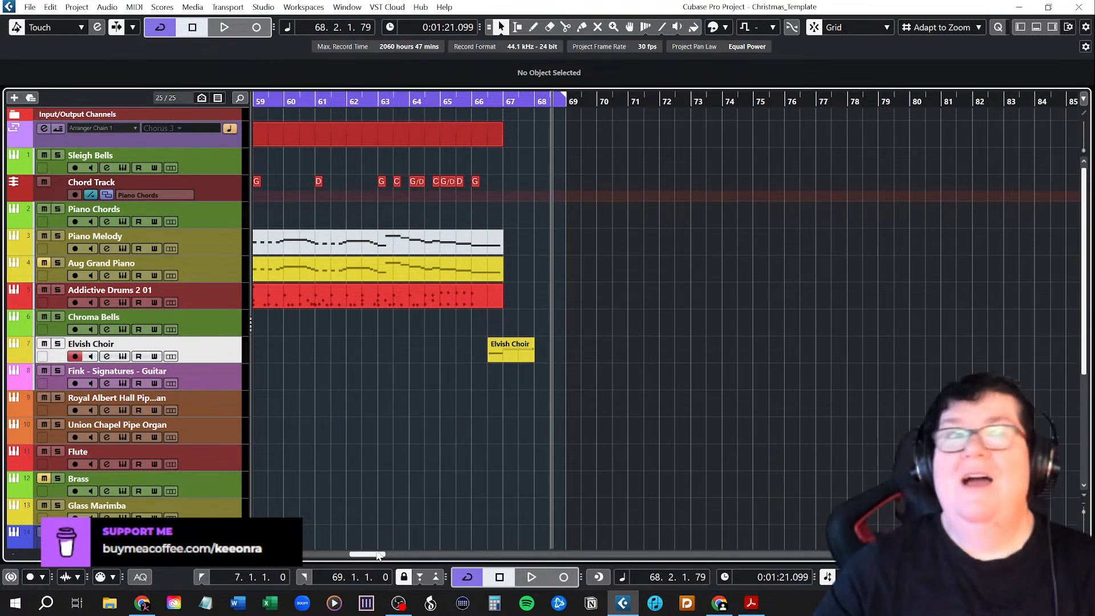
# Examine the whole arrangement from the Intro through Chorus 3 to see which tracks have parts in each section.
pyautogui.moveTo(378, 556); pyautogui.dragTo(375, 556)
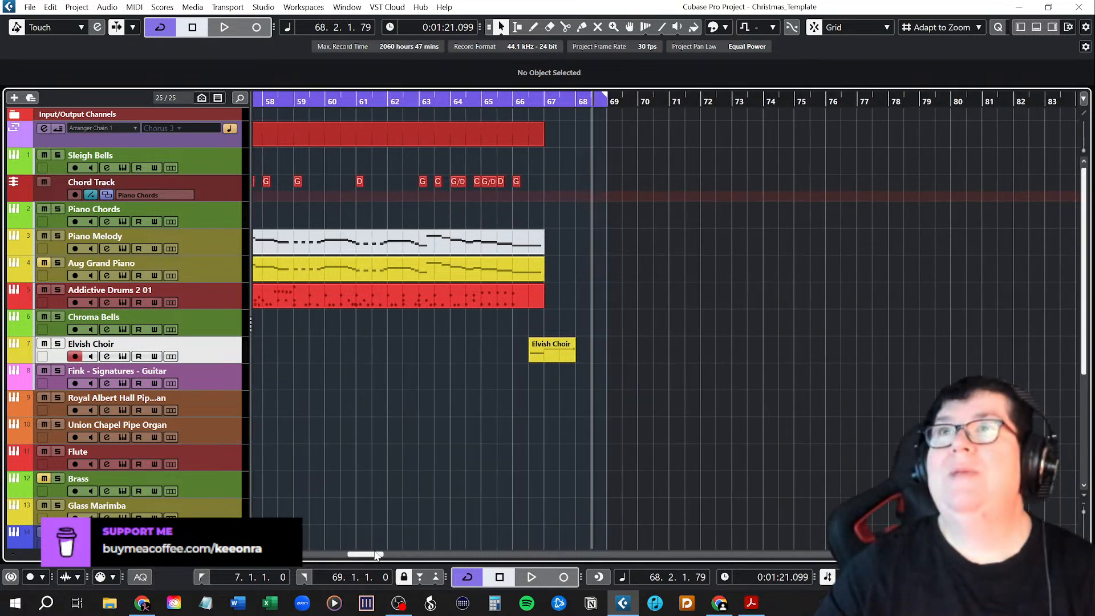
pyautogui.scroll(-2, 395, 427)
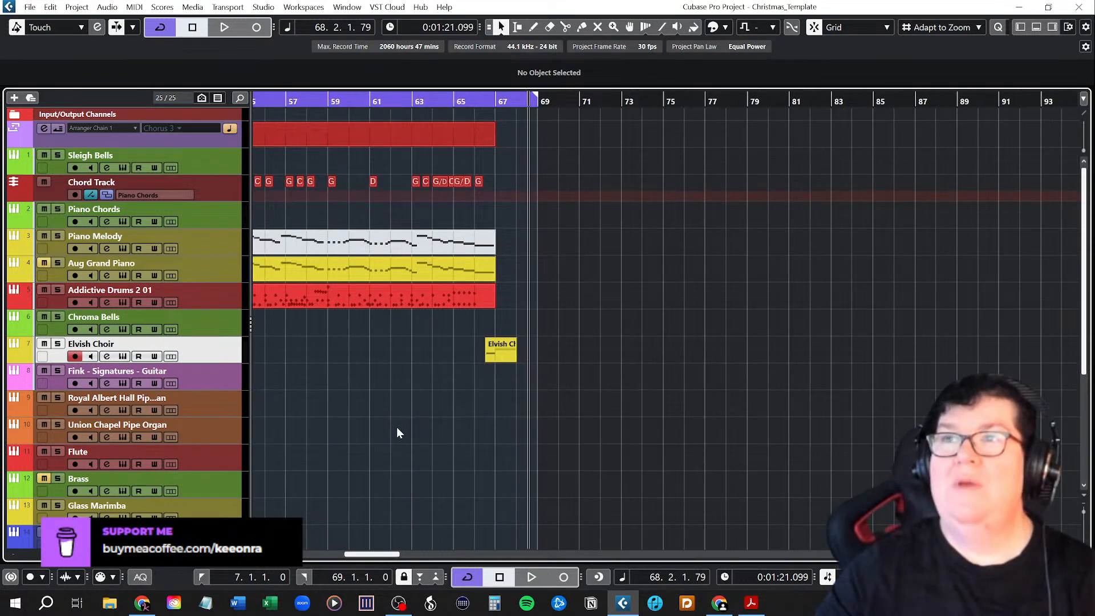
pyautogui.hscroll(-4, 375, 437)
pyautogui.scroll(-2, 423, 438)
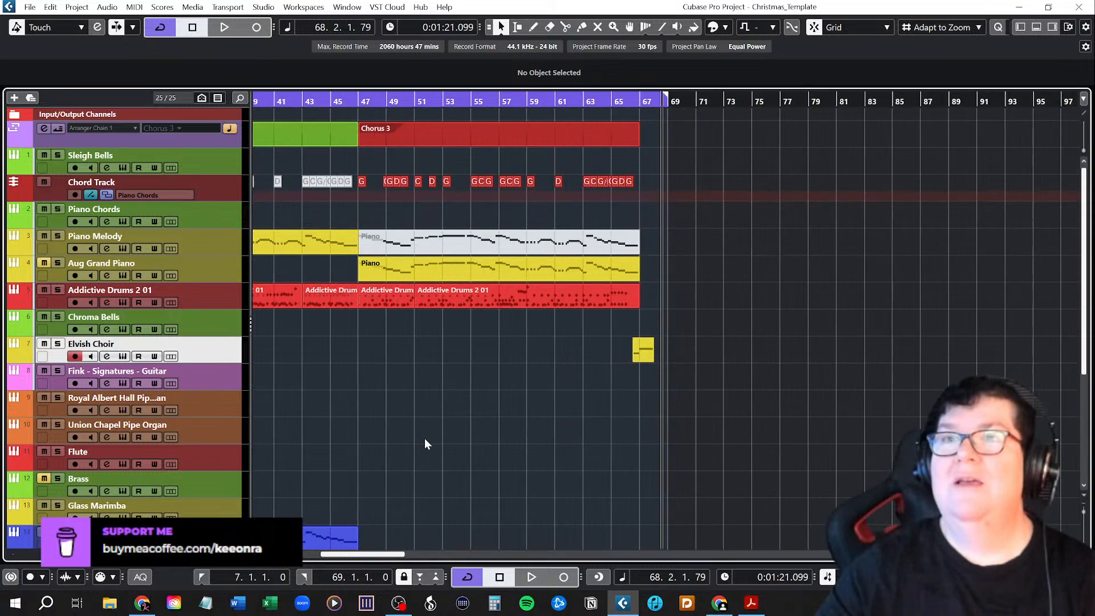
pyautogui.scroll(-2, 425, 438)
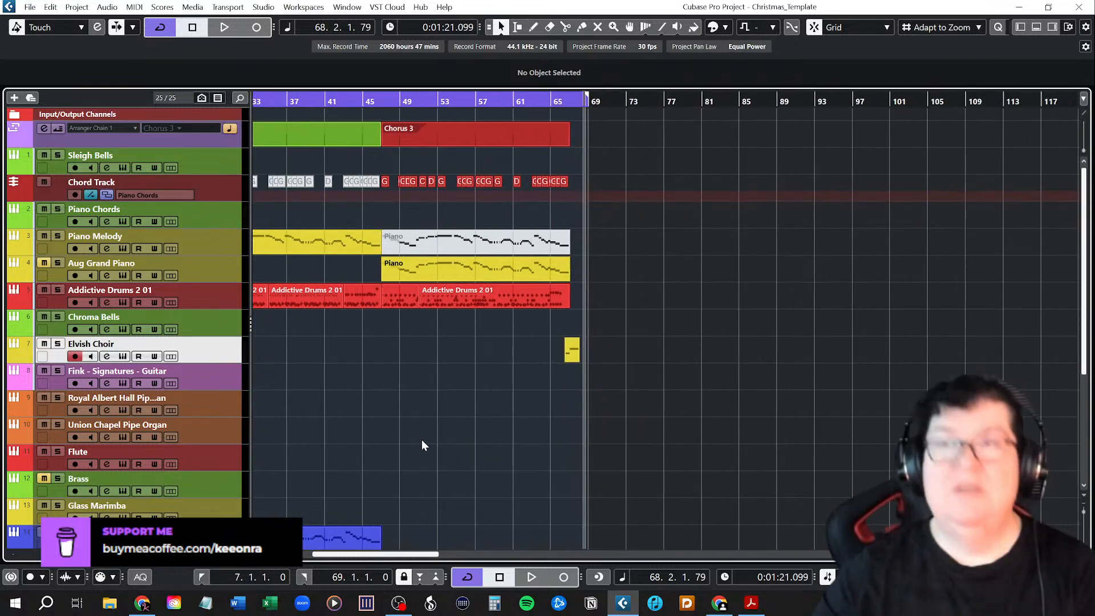
pyautogui.scroll(-2, 422, 445)
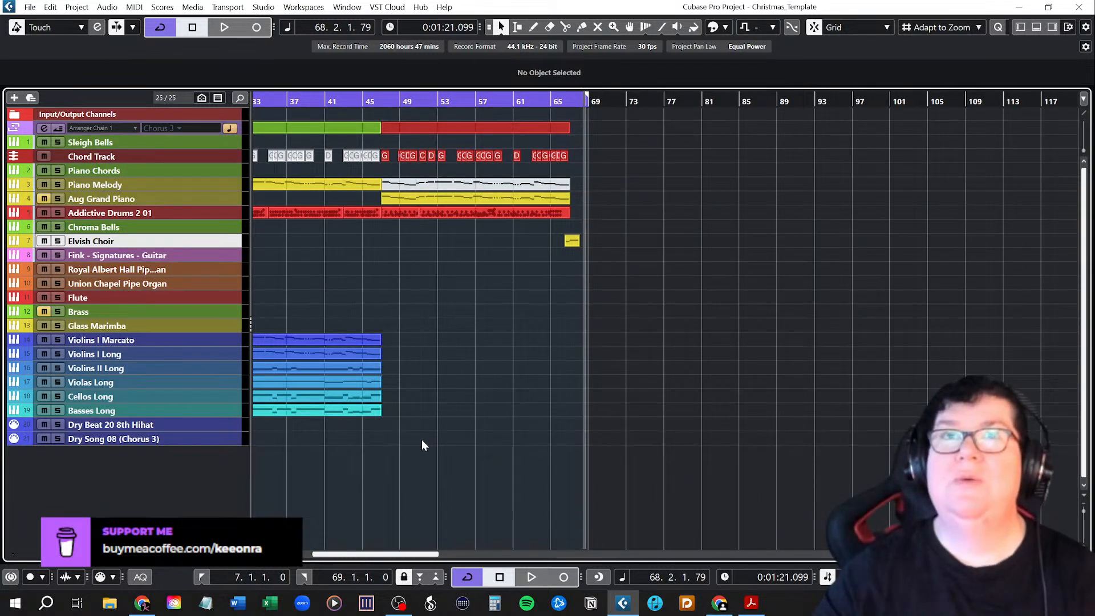
pyautogui.moveTo(373, 554); pyautogui.dragTo(315, 536)
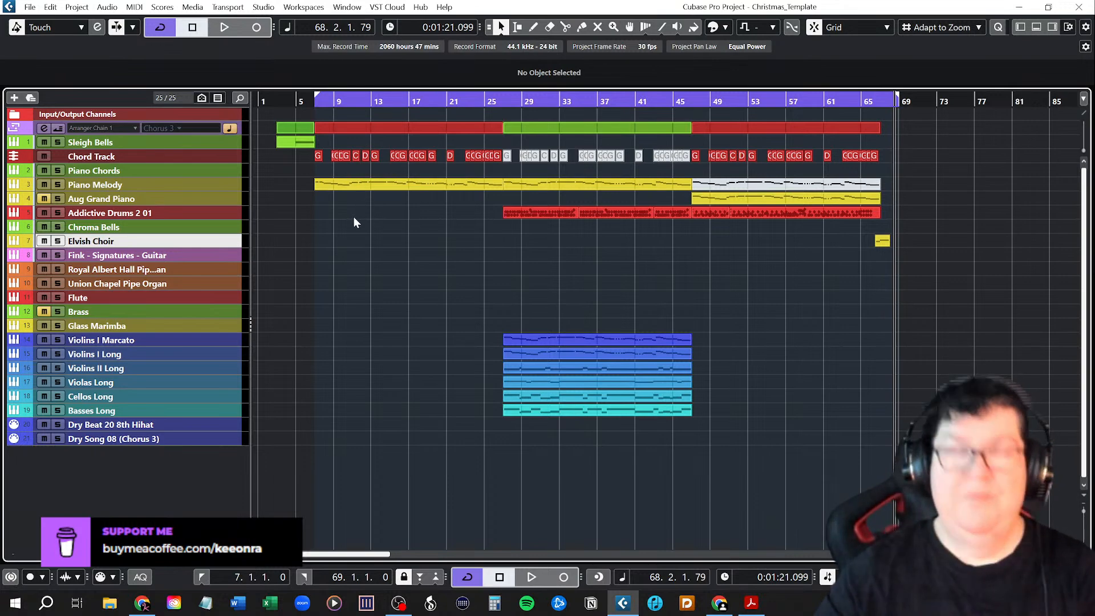
pyautogui.hotkey('shift', 'g')
pyautogui.hotkey('shift', 'h')
pyautogui.hotkey('shift', 'h')
pyautogui.scroll(3, 429, 313)
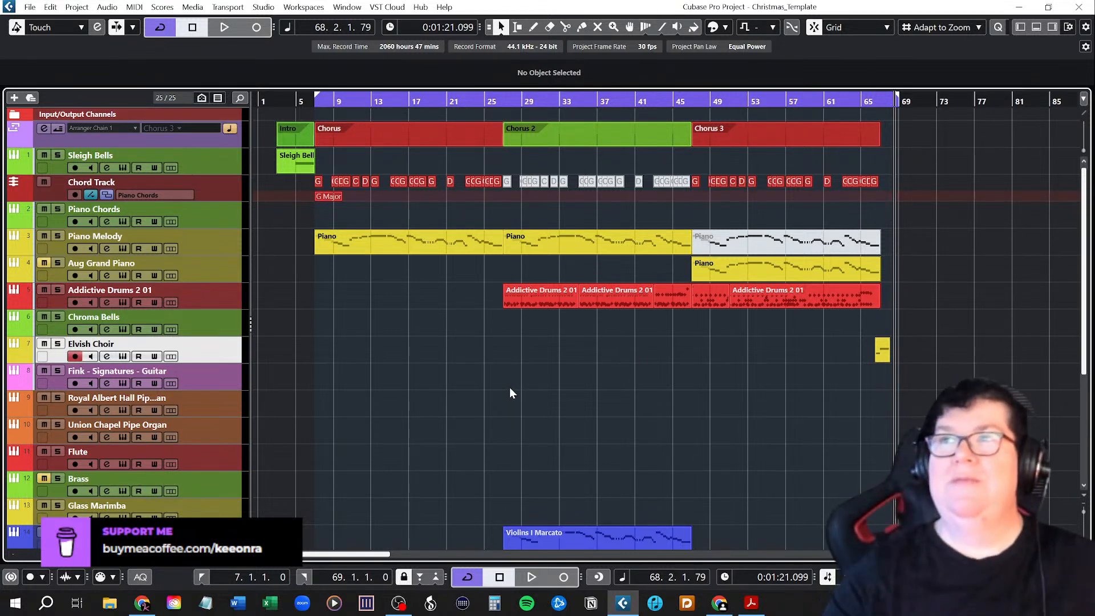
# Duplicate the six string parts of Chorus 2, from Violins I Marcato to Basses Long, into Chorus 3 at bar 47.
pyautogui.scroll(-5, 605, 437)
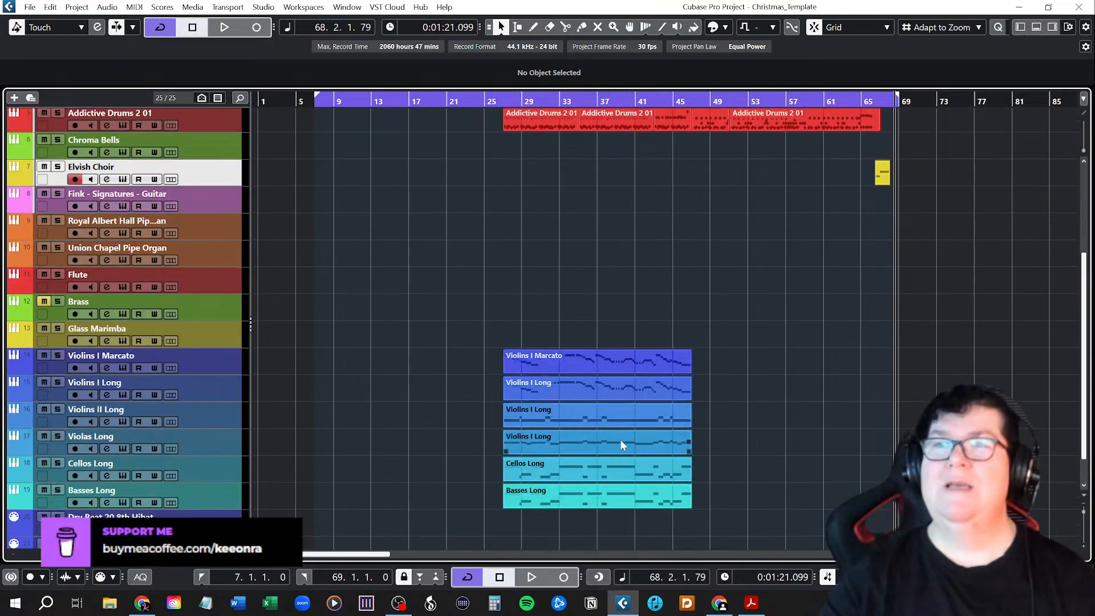
pyautogui.scroll(-1, 621, 444)
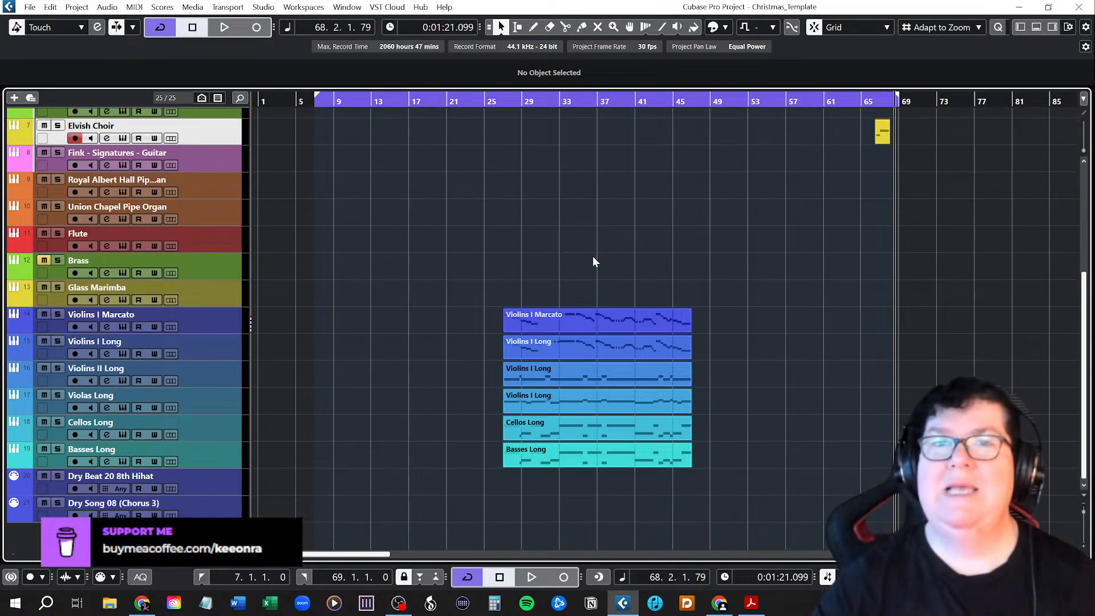
pyautogui.moveTo(533, 272); pyautogui.dragTo(653, 501)
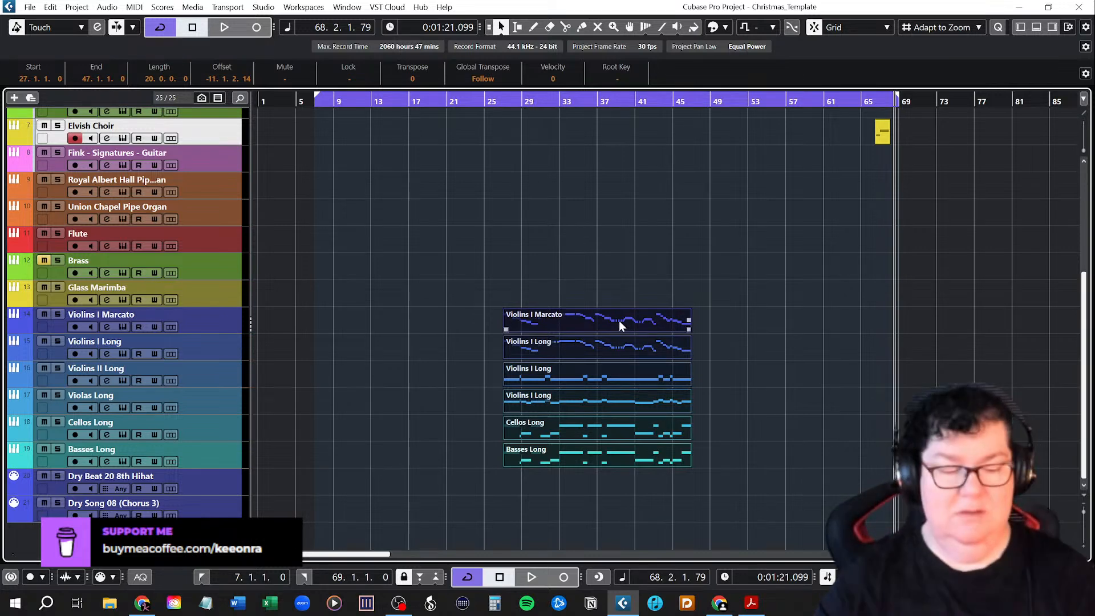
pyautogui.hotkey('ctrl', 'd')
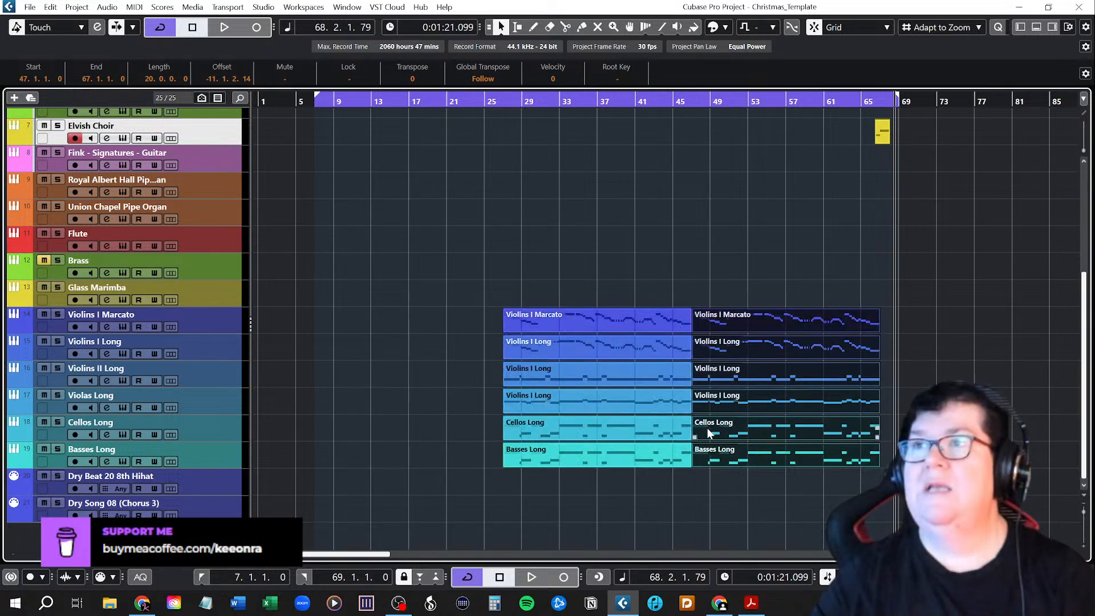
pyautogui.click(765, 226)
# Place the project cursor and the left locator at bar 3, and turn off cycle playback.
pyautogui.scroll(4, 750, 477)
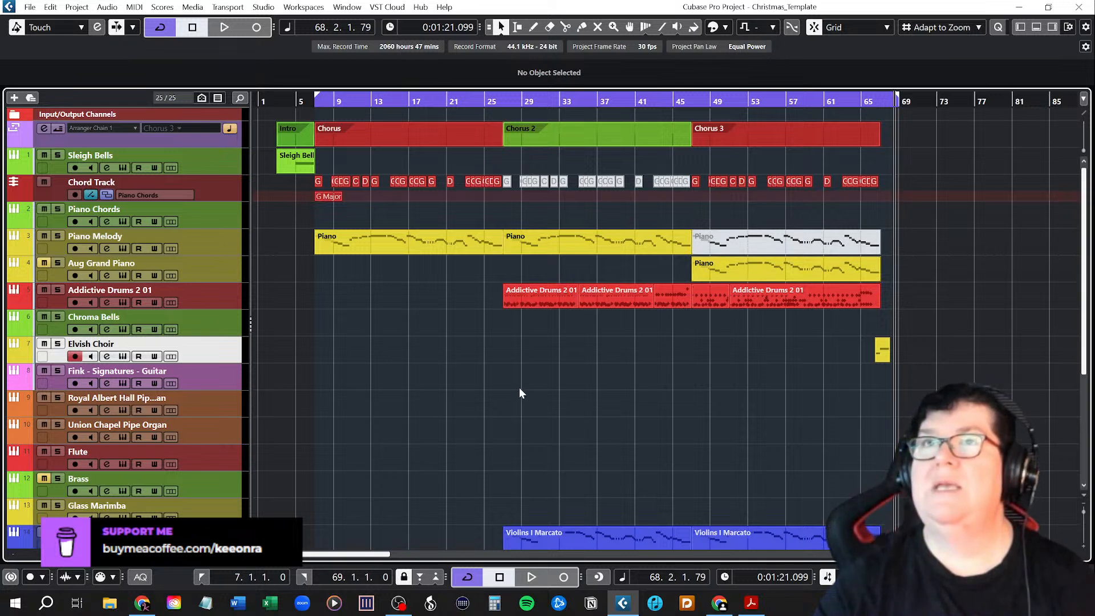
pyautogui.click(278, 102)
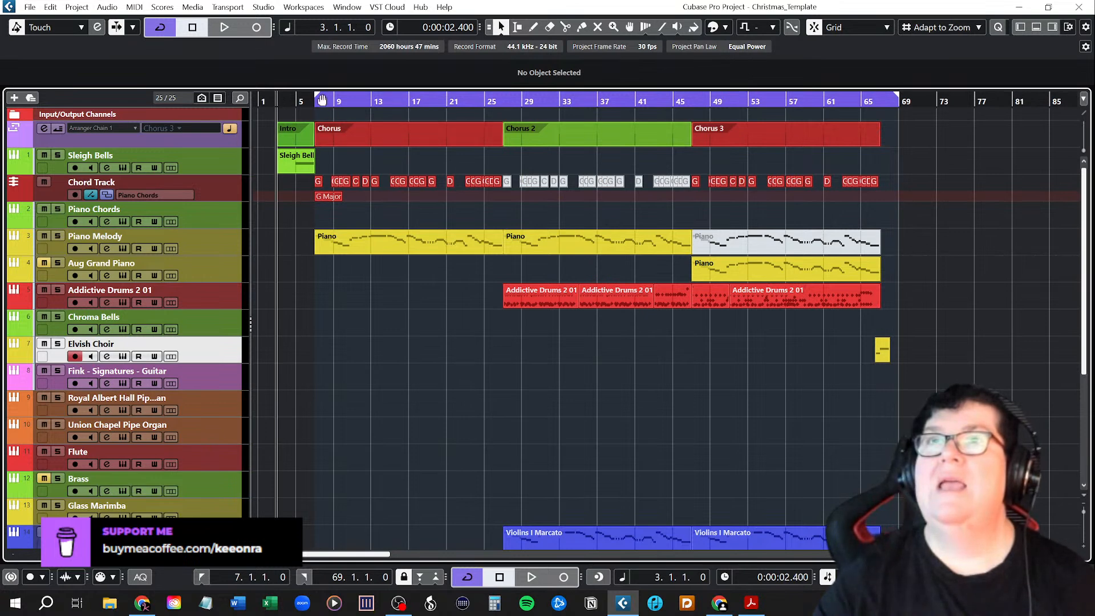
pyautogui.moveTo(317, 97); pyautogui.dragTo(278, 98)
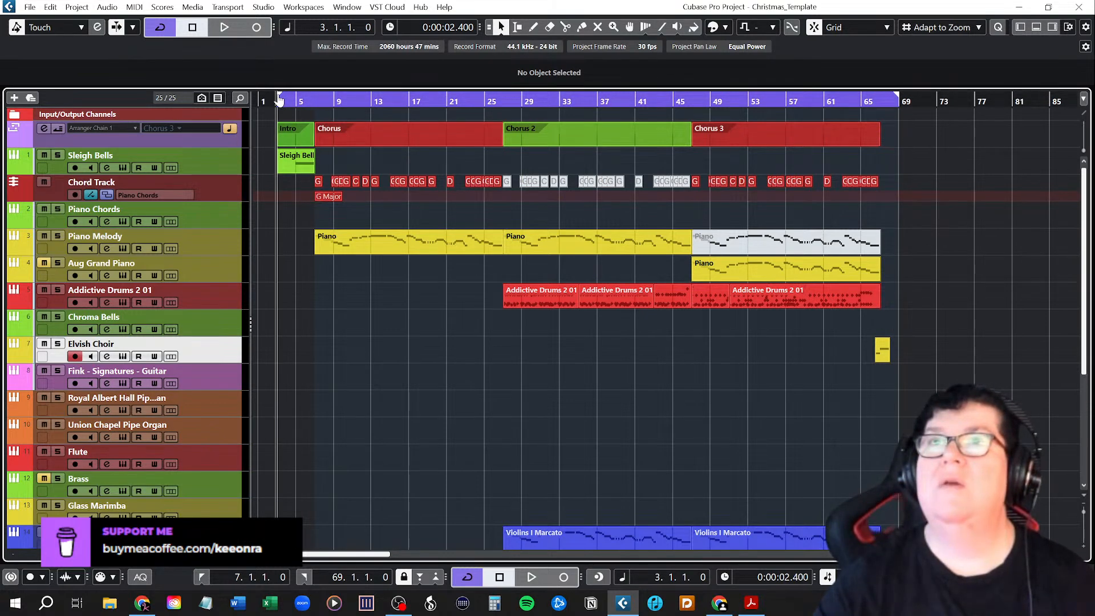
pyautogui.click(612, 97)
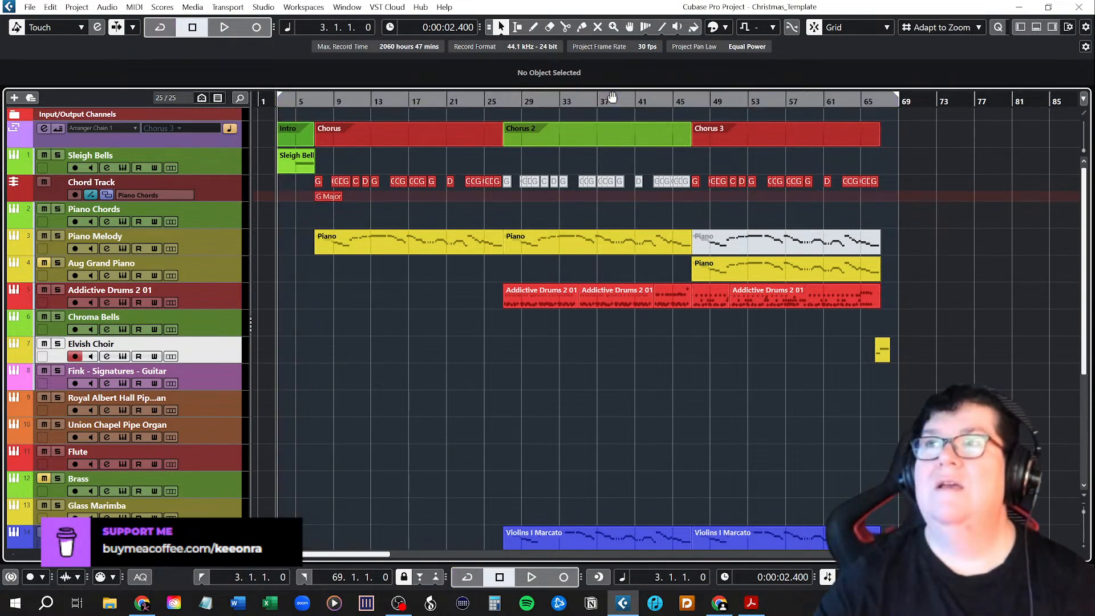
# Shrink the track heights so the full arrangement fits, check positions at bars 67 and 68, and return the project cursor to bar 3.
pyautogui.scroll(-5, 377, 369)
pyautogui.scroll(5, 379, 371)
pyautogui.hotkey('shift', 'g')
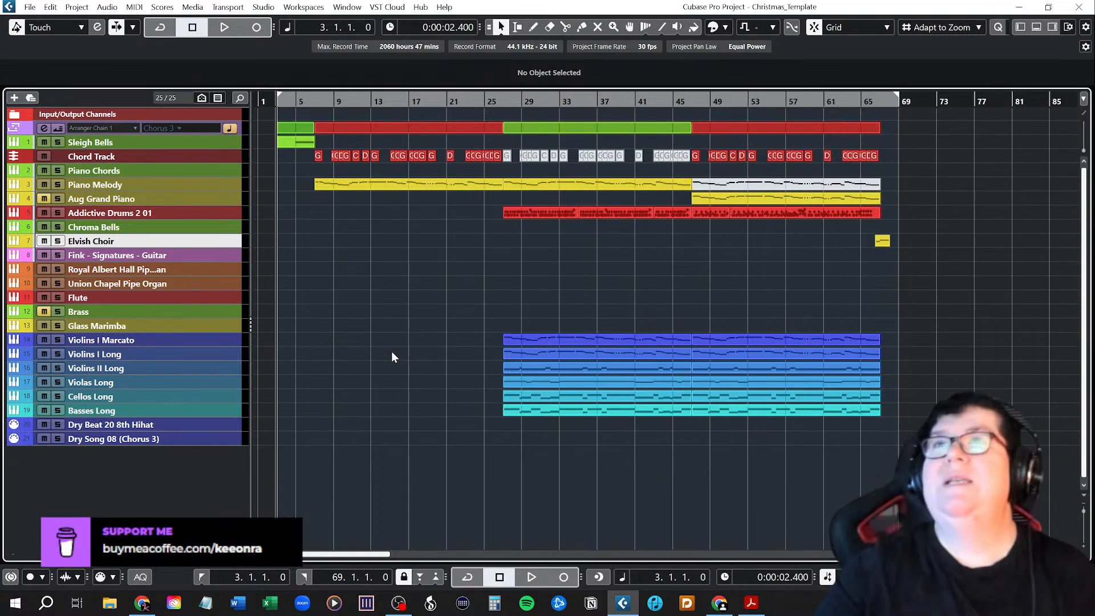
pyautogui.click(881, 100)
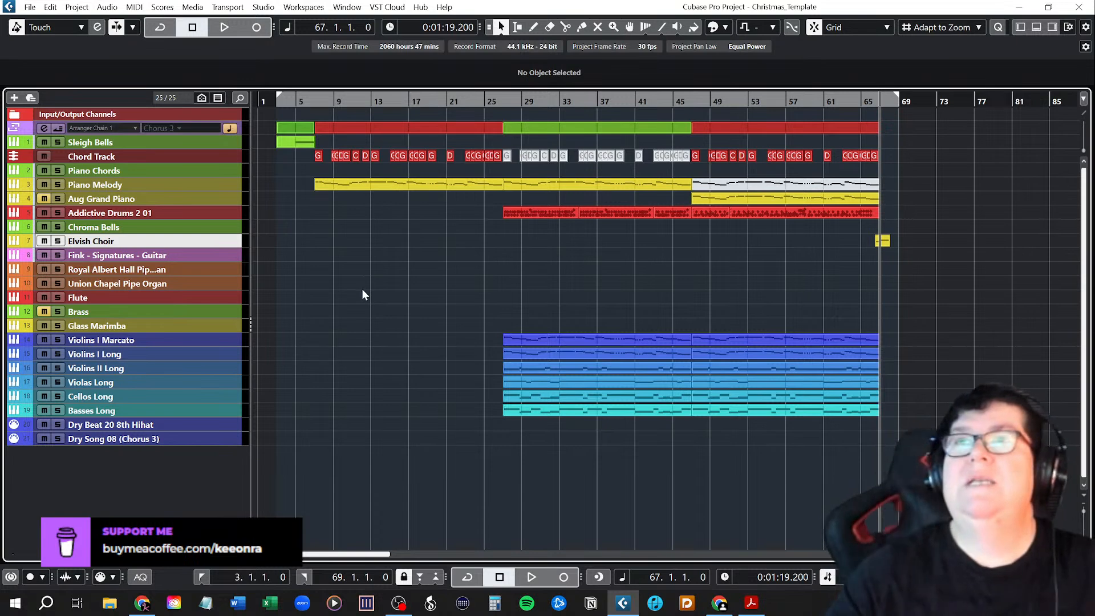
pyautogui.click(891, 101)
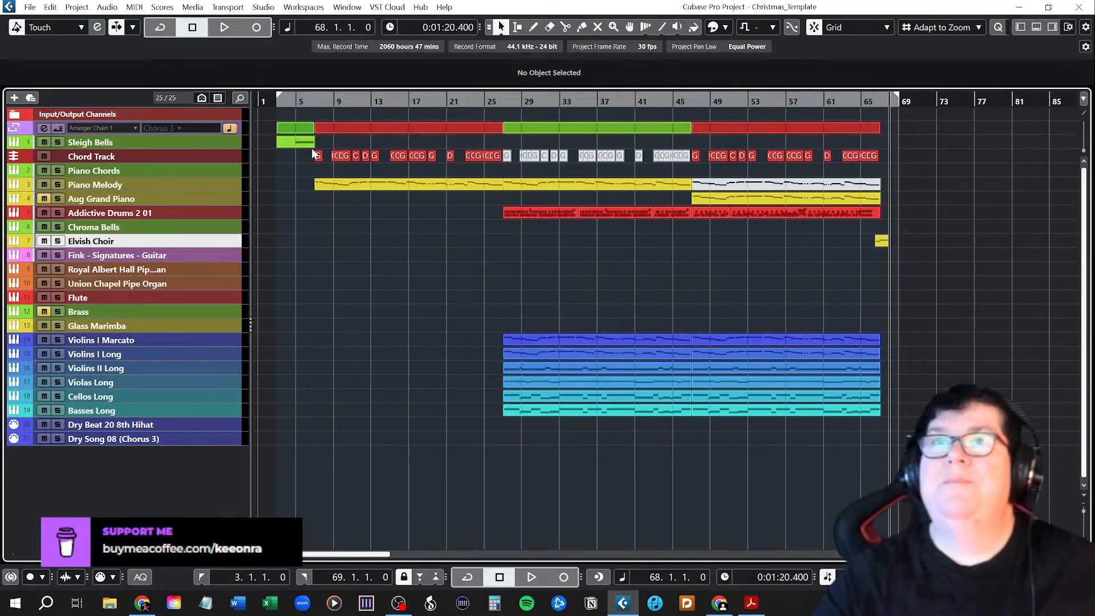
pyautogui.press('KP_1')
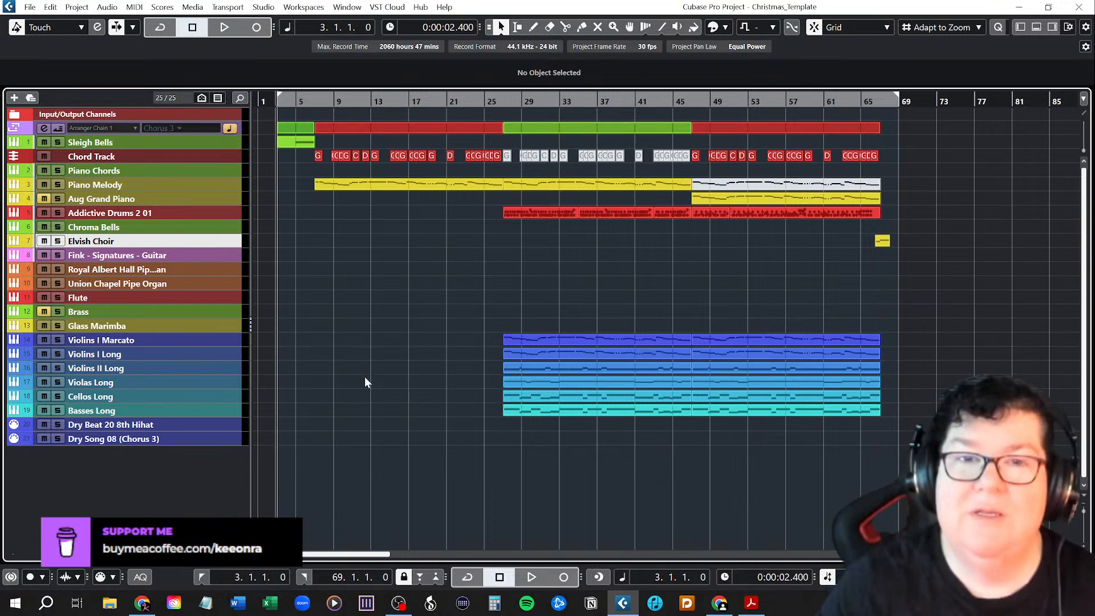
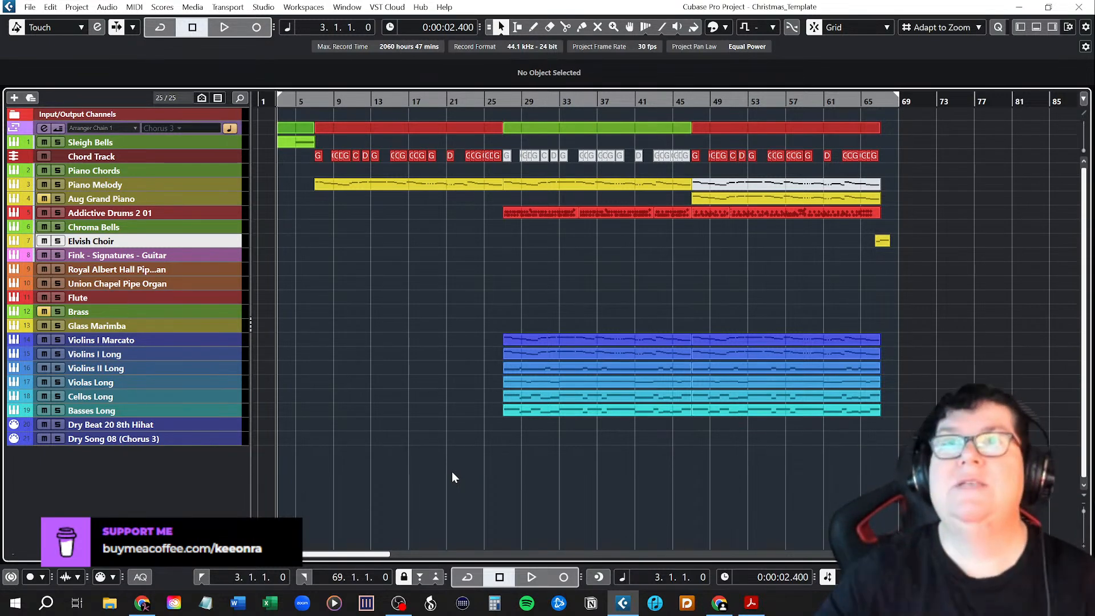
# Save the Christmas_Template project.
pyautogui.click(29, 7)
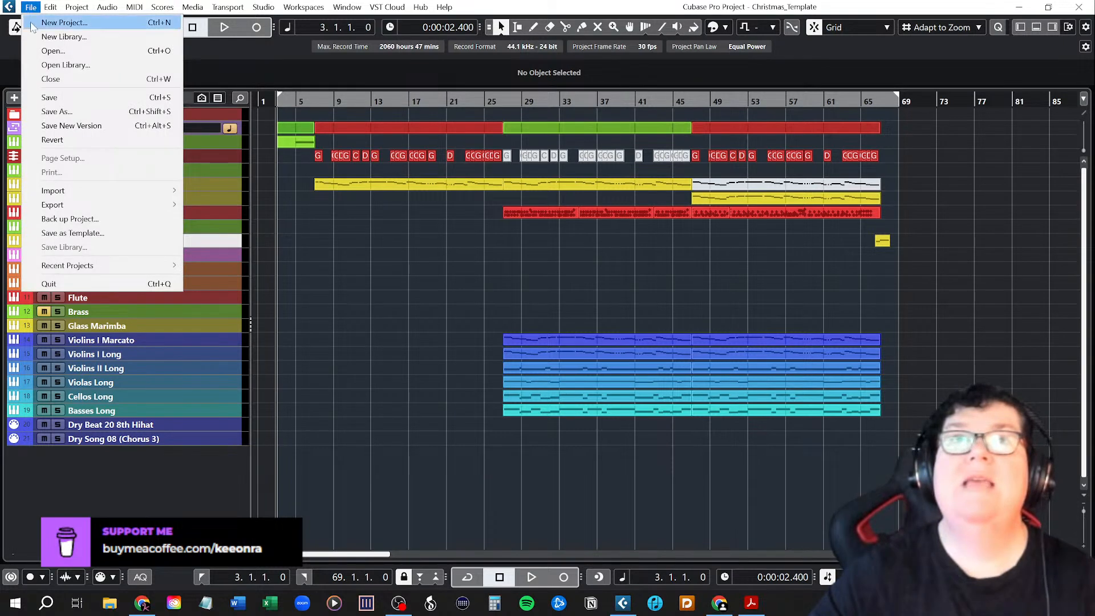
pyautogui.click(47, 97)
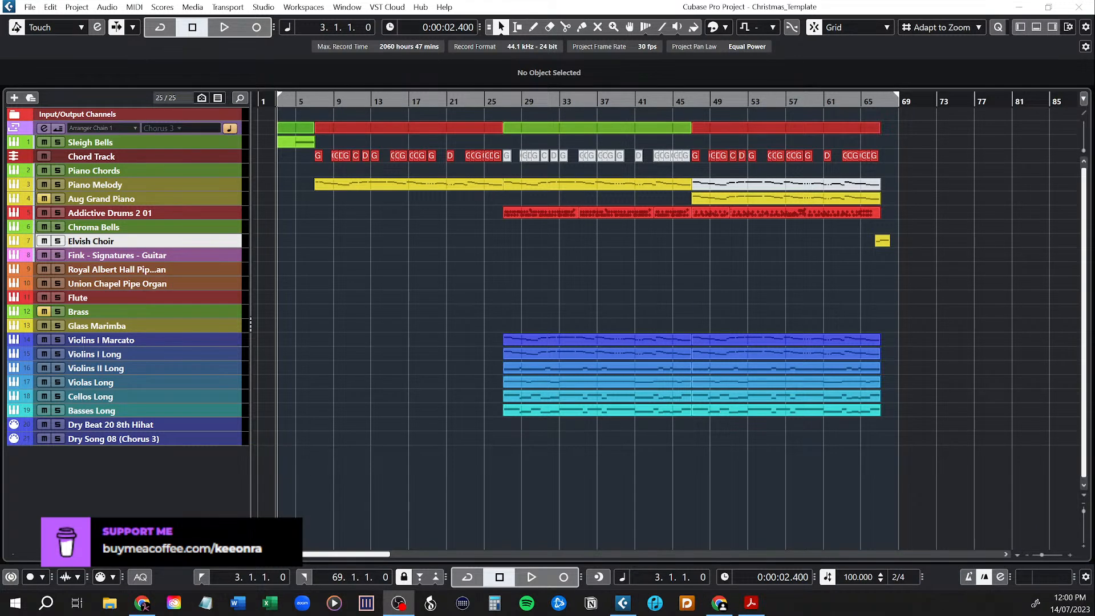
# Play the arrangement from bar 3 and unmute the Aug Grand Piano and Brass tracks.
pyautogui.click(497, 4)
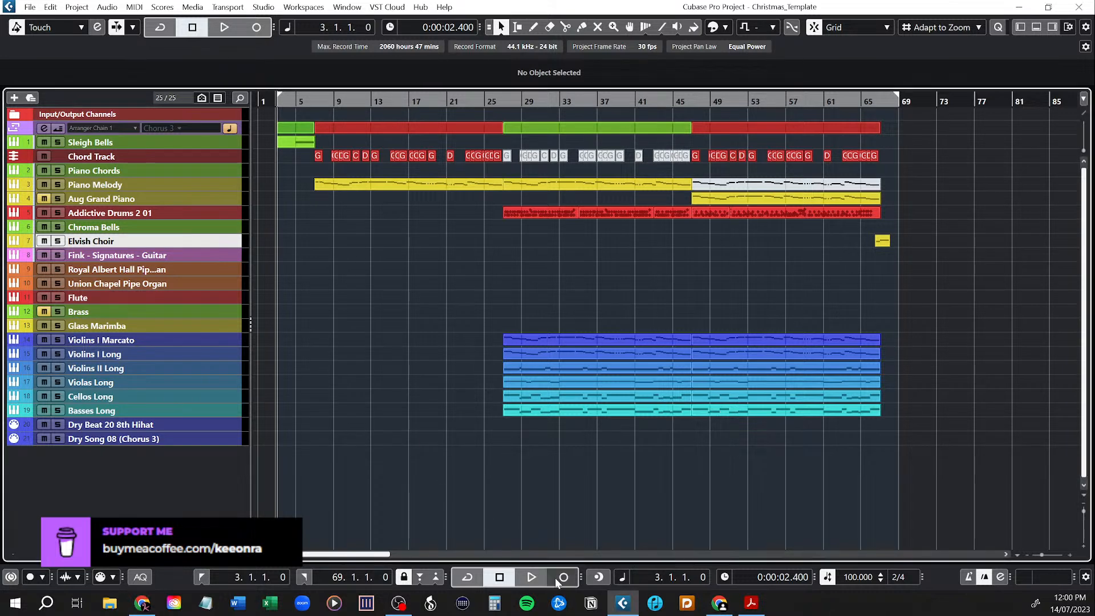
pyautogui.click(531, 576)
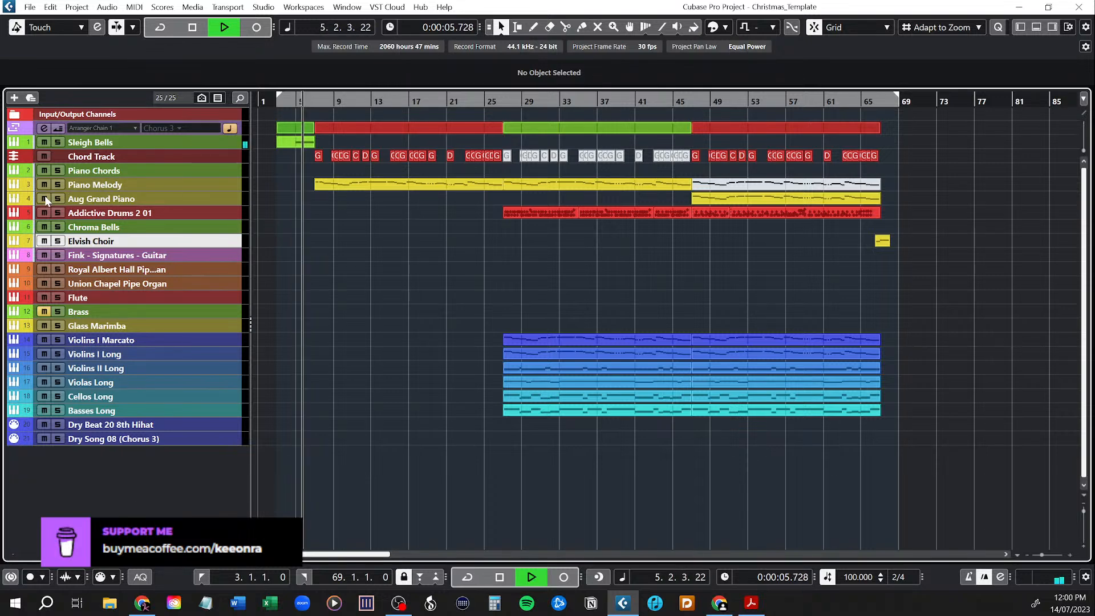
pyautogui.click(44, 312)
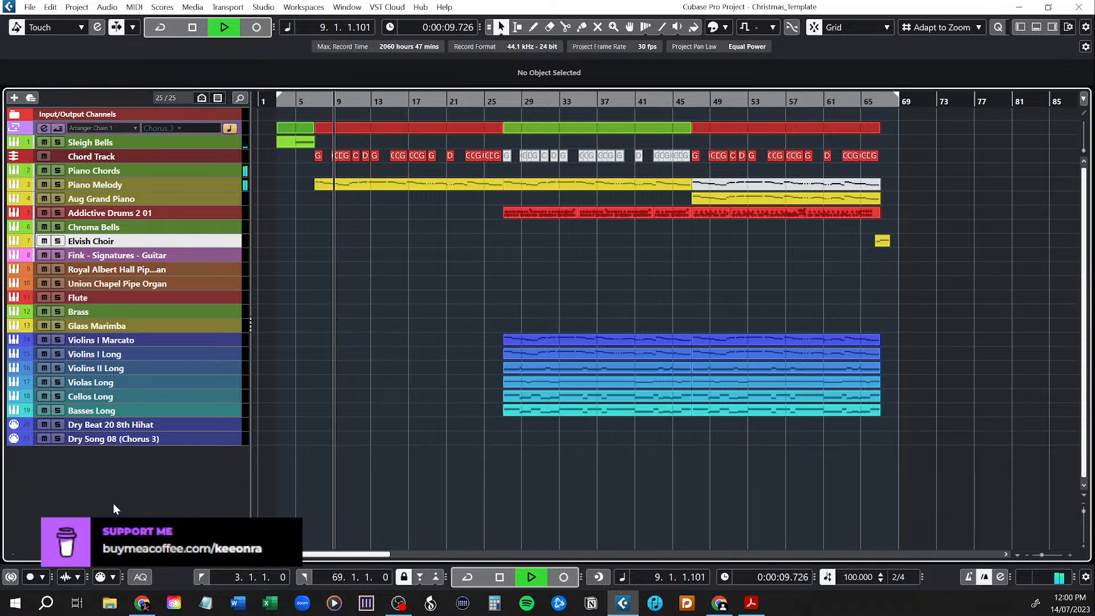